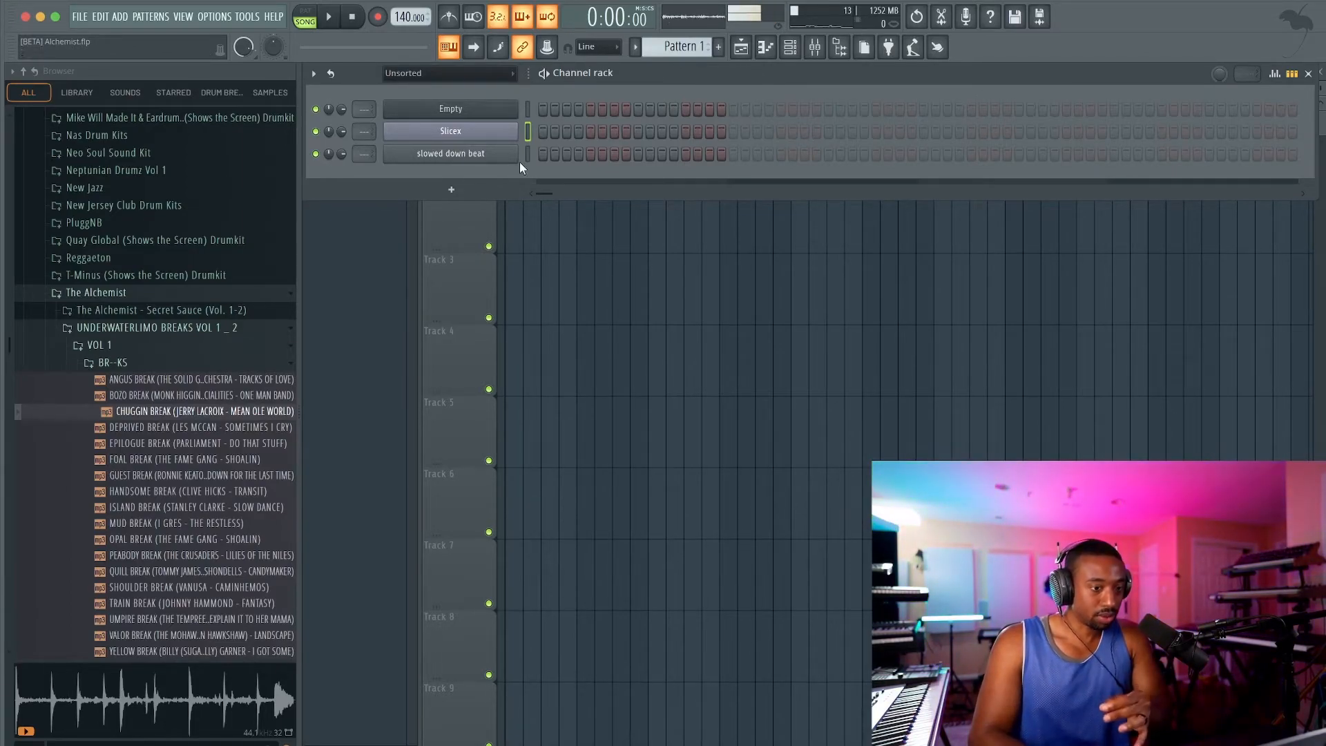
# Inspect the Empty FPC drum channel and the Slicex channel, then return to the playlist.
pyautogui.click(492, 109)
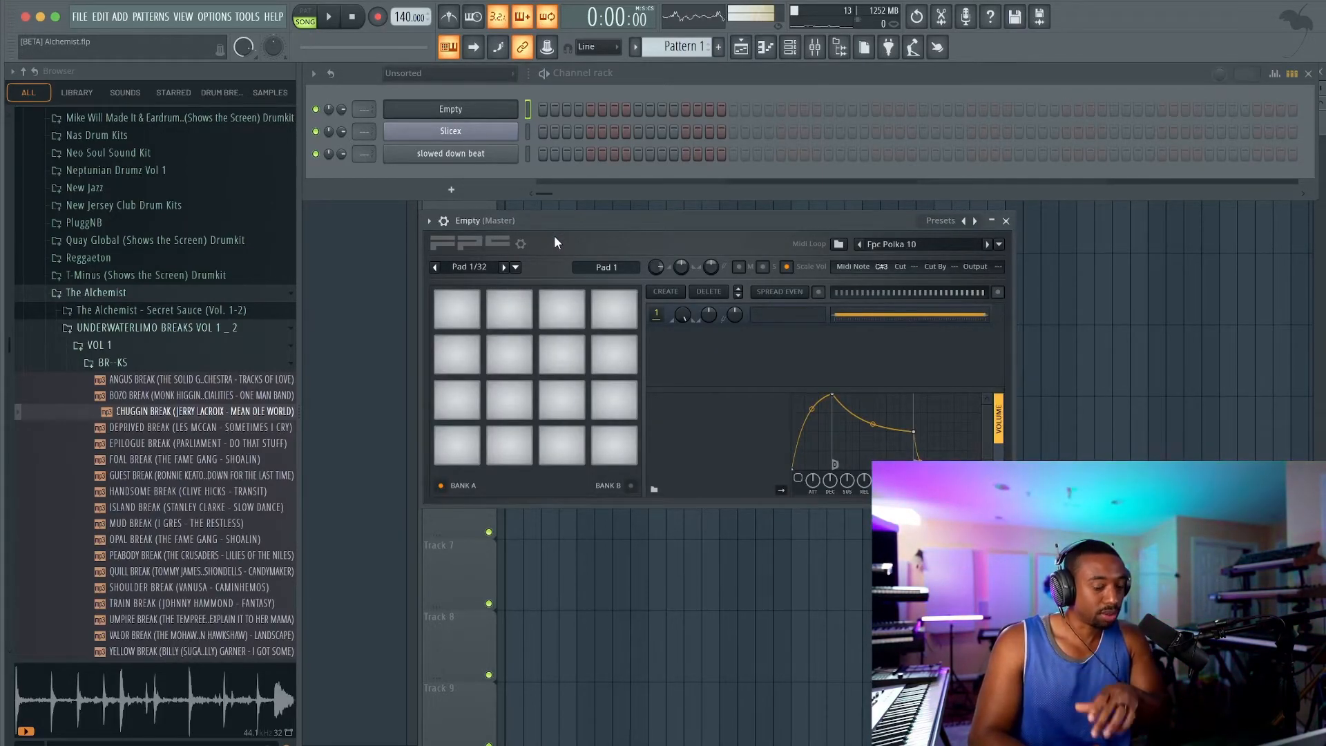
pyautogui.click(472, 135)
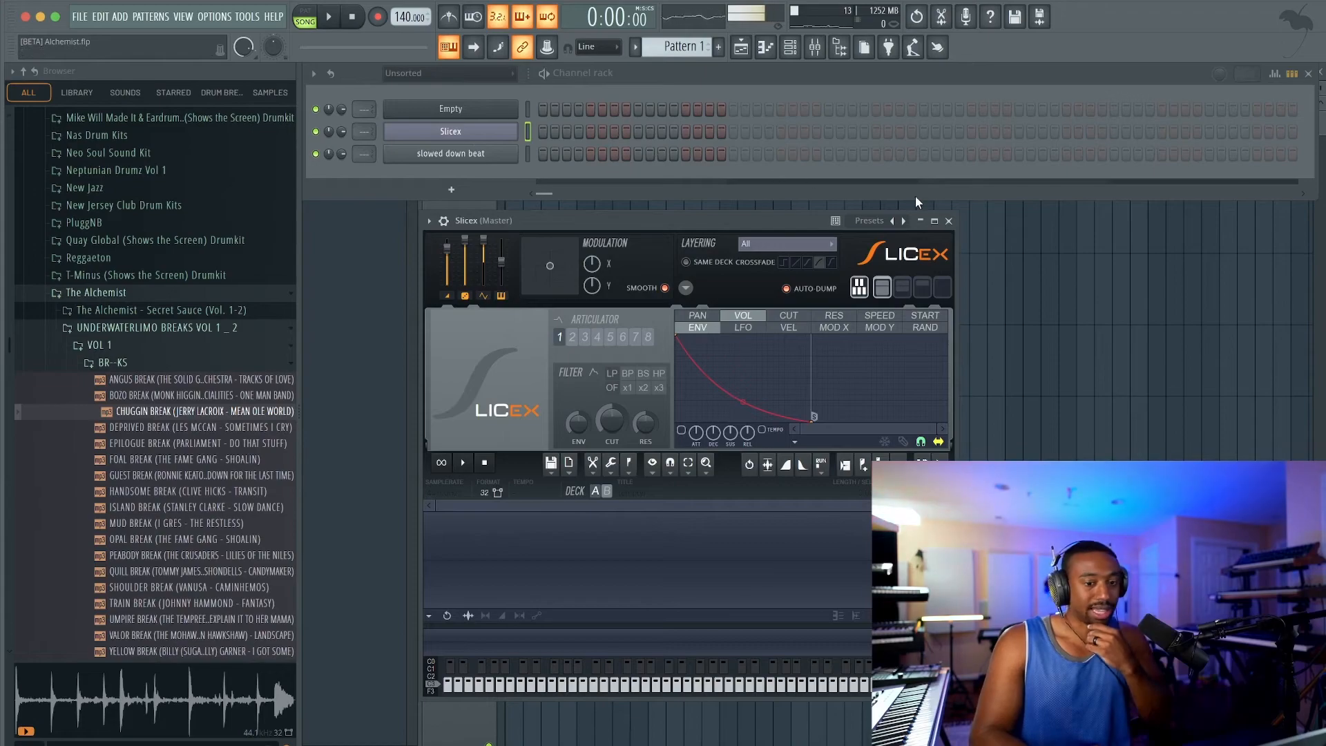
pyautogui.click(949, 221)
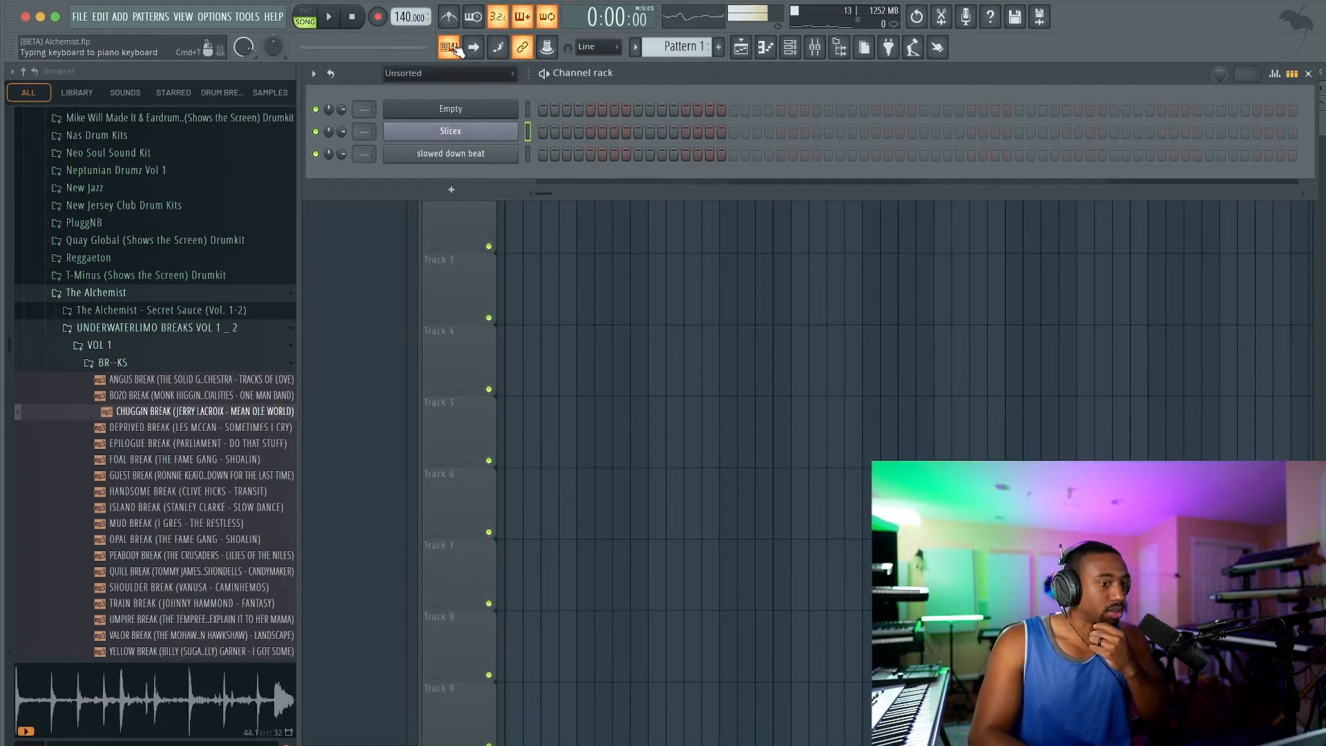
pyautogui.rightClick(605, 239)
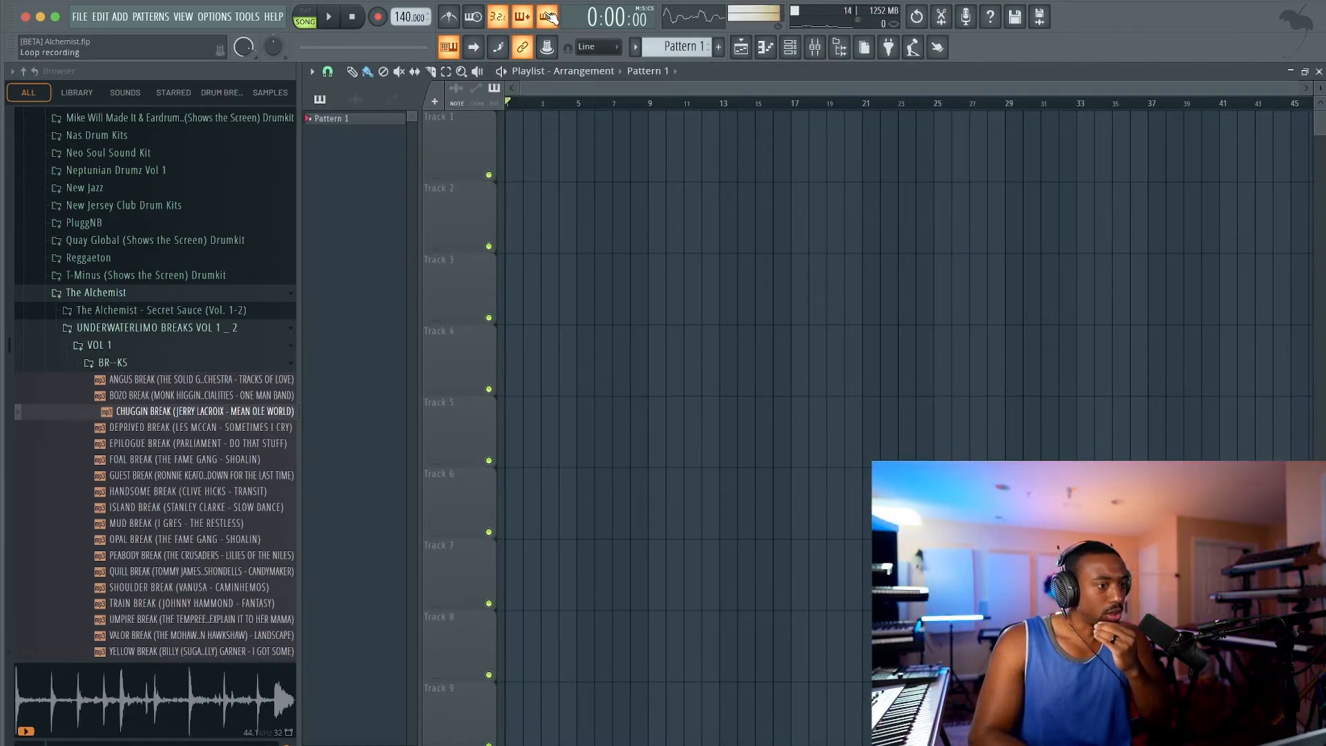
# Set the project tempo to 81 BPM with the tempo tapper and close it.
pyautogui.rightClick(406, 17)
pyautogui.click(553, 181)
pyautogui.click(656, 295)
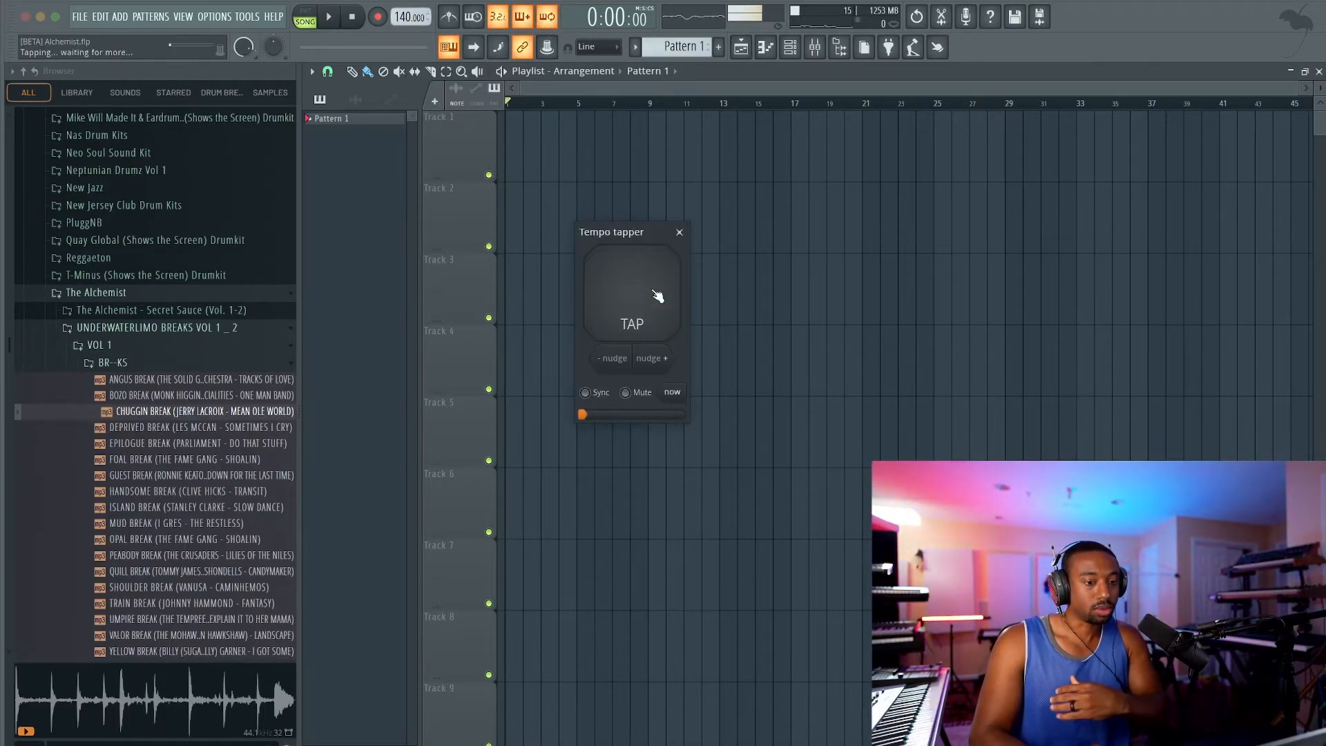
pyautogui.click(656, 295)
pyautogui.click(656, 295)
pyautogui.click(655, 296)
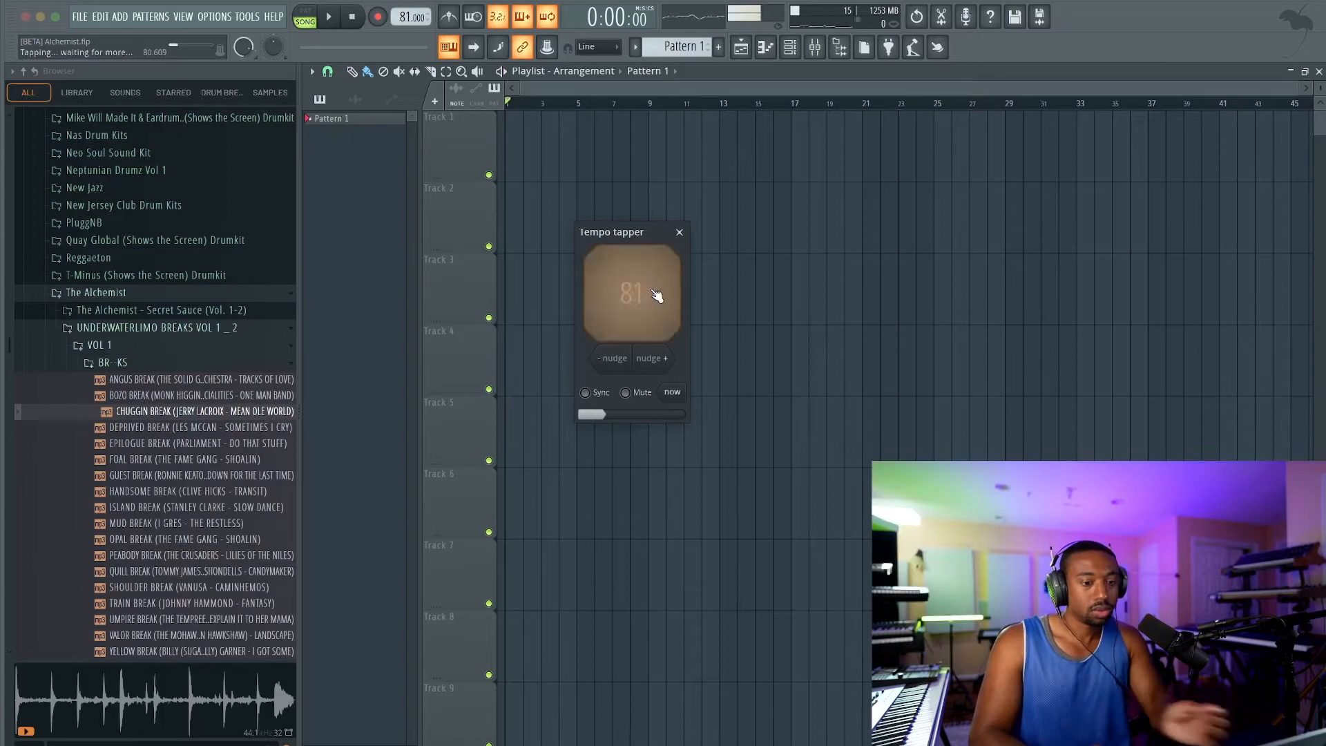
pyautogui.click(679, 232)
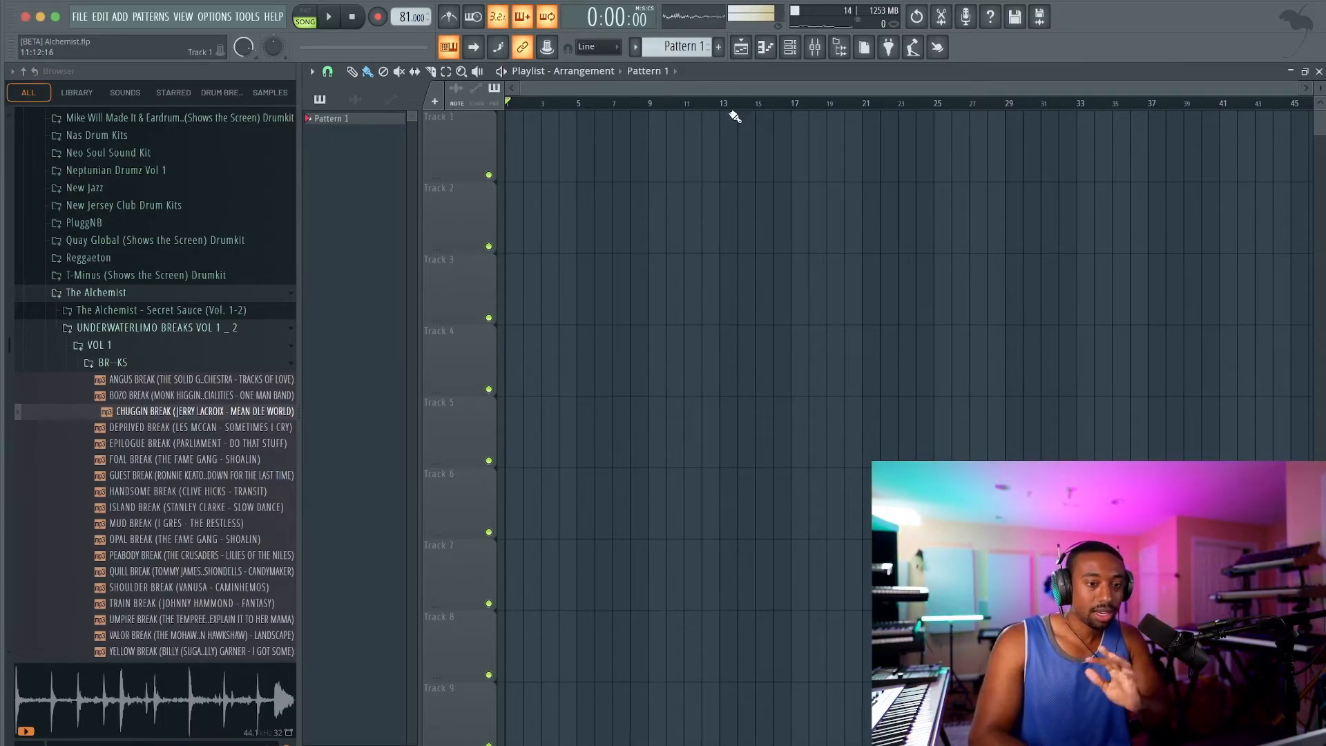
# Place a Pattern 1 clip on Track 1 of the playlist so that it spans four bars from bar 1.
pyautogui.click(792, 50)
pyautogui.rightClick(606, 316)
pyautogui.scroll(5, 495, 197)
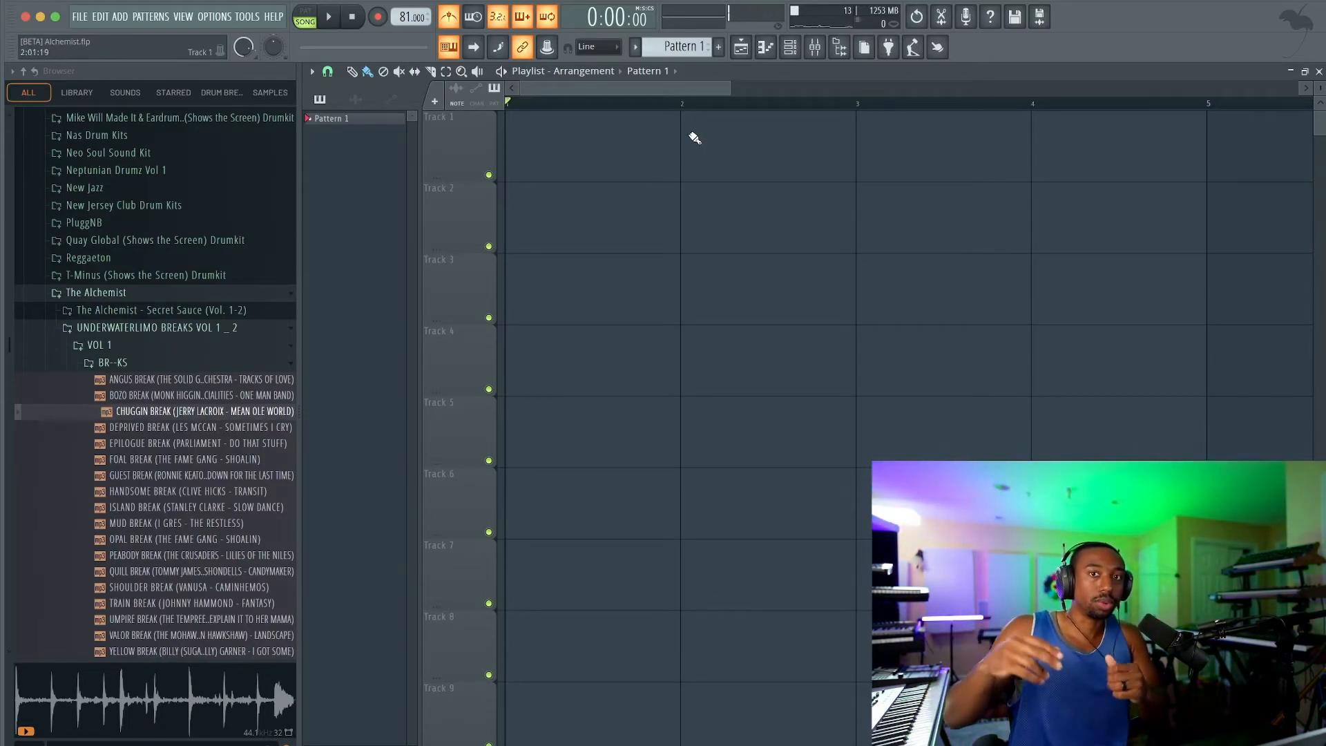
pyautogui.scroll(-3, 677, 186)
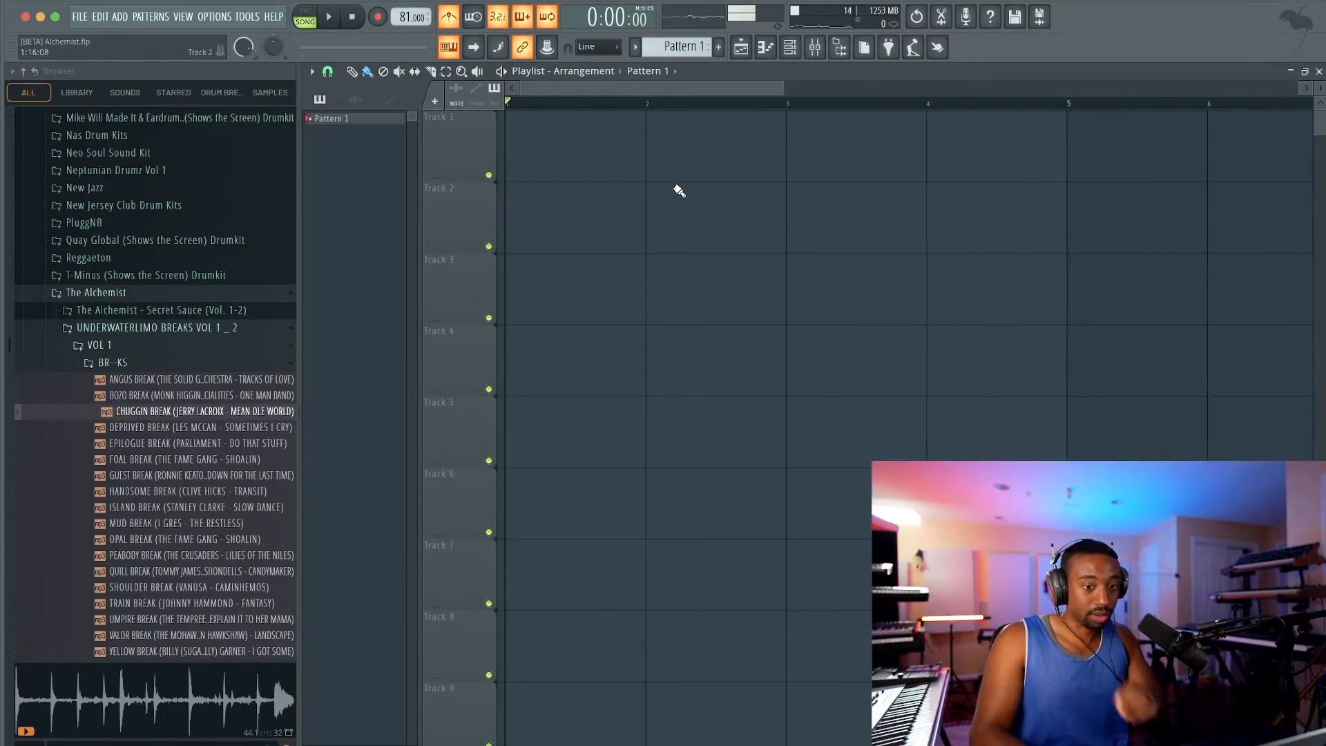
pyautogui.click(656, 131)
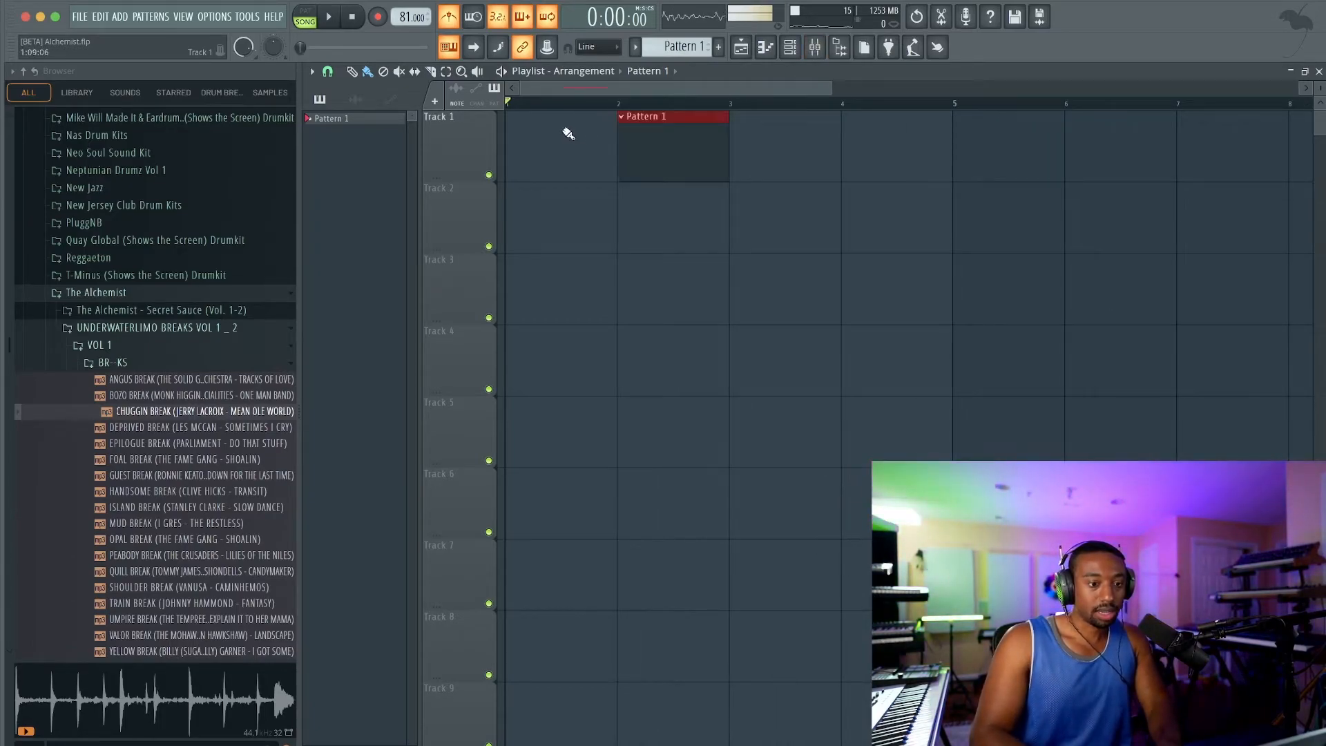
pyautogui.moveTo(634, 144); pyautogui.dragTo(950, 157)
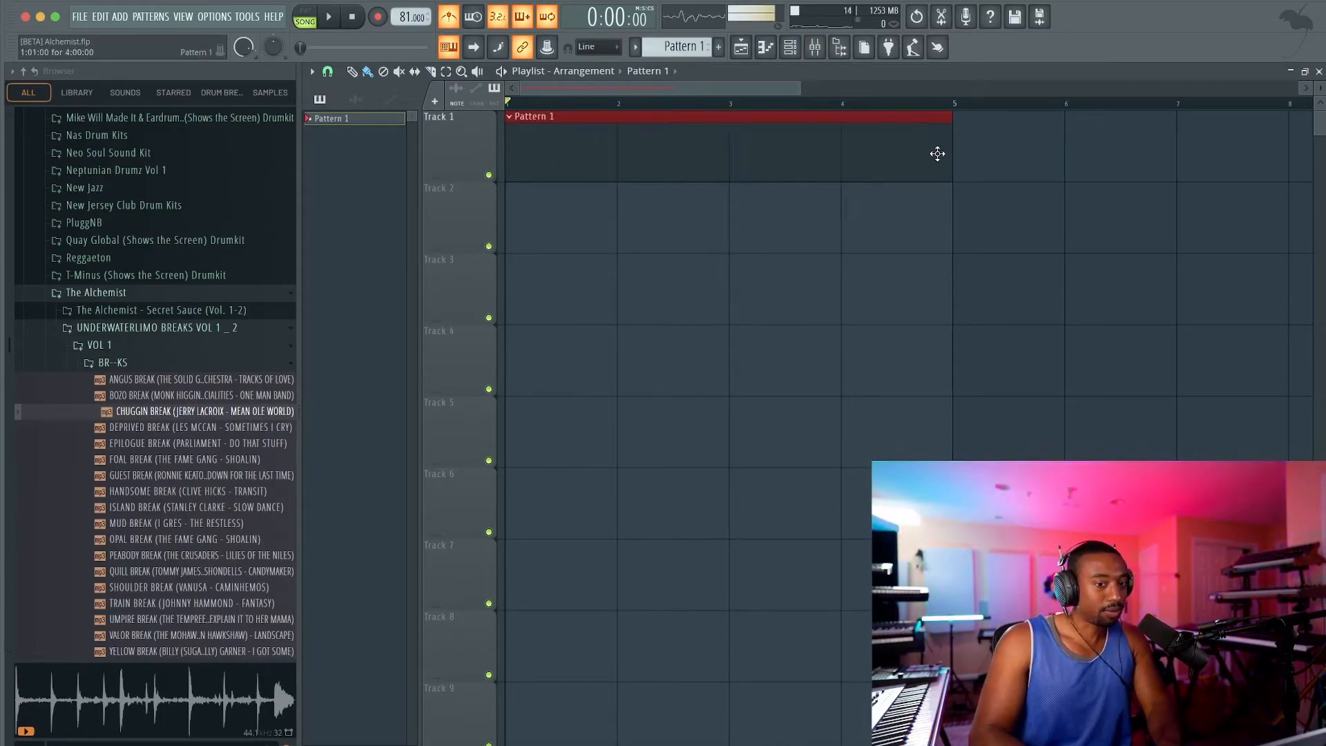
pyautogui.scroll(-2, 877, 172)
# Load the CHUGGIN BREAK (JERRY LACROIX - MEAN OLE WORLD) sample from the BR--KS folder into the Slicex channel.
pyautogui.click(789, 47)
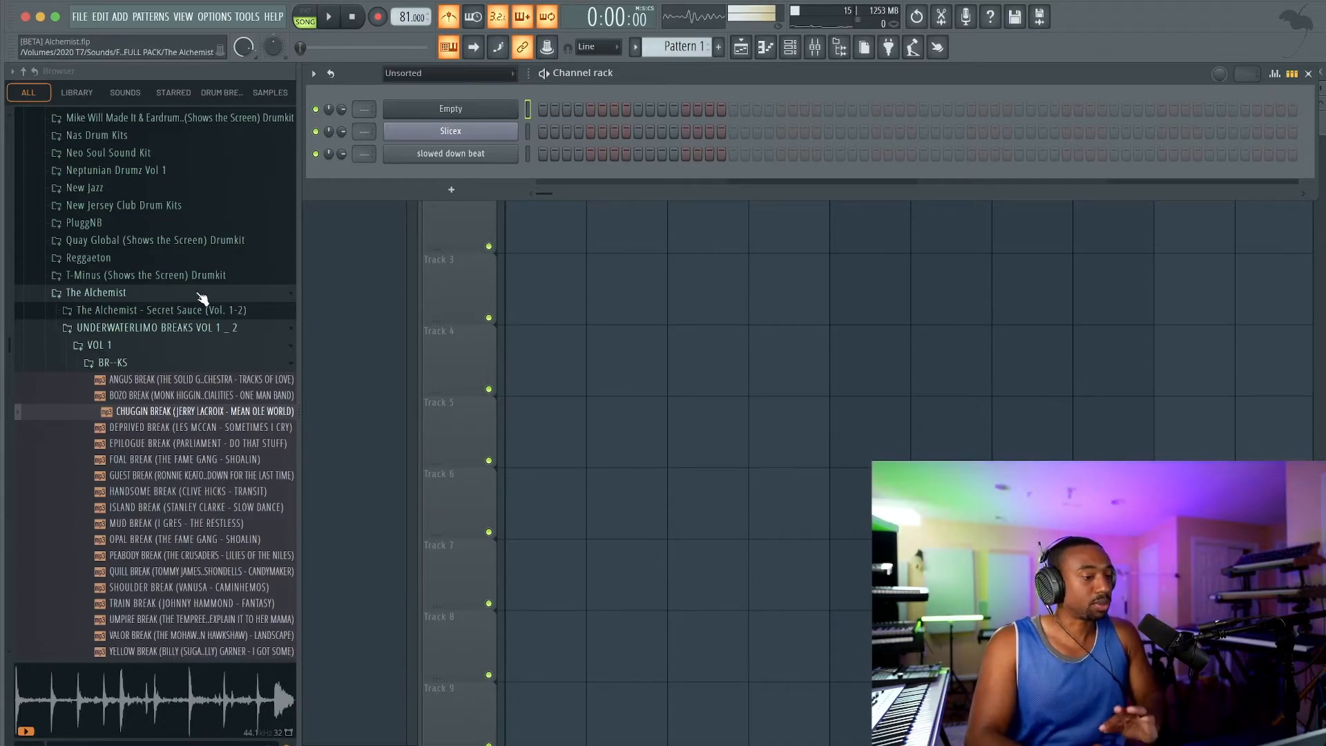
pyautogui.scroll(-3, 199, 267)
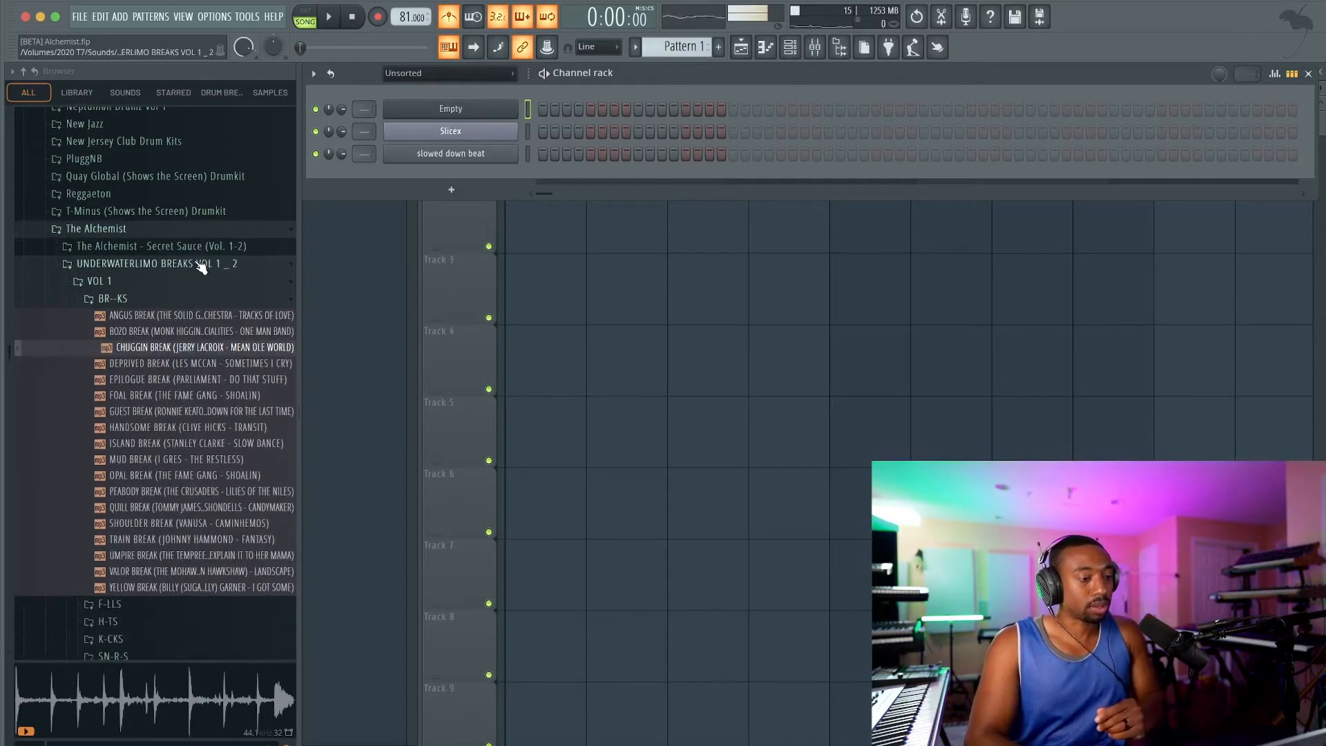
pyautogui.click(181, 355)
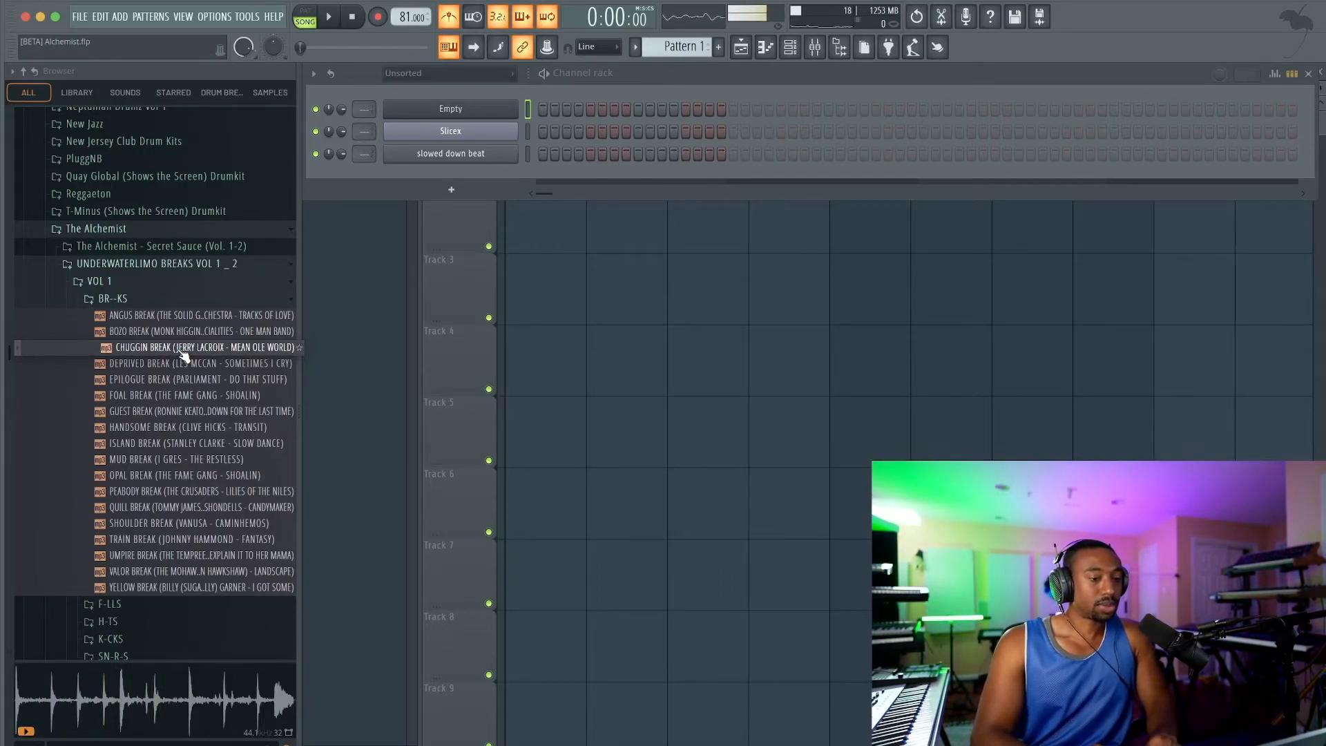
pyautogui.moveTo(176, 349); pyautogui.dragTo(461, 131)
pyautogui.click(460, 131)
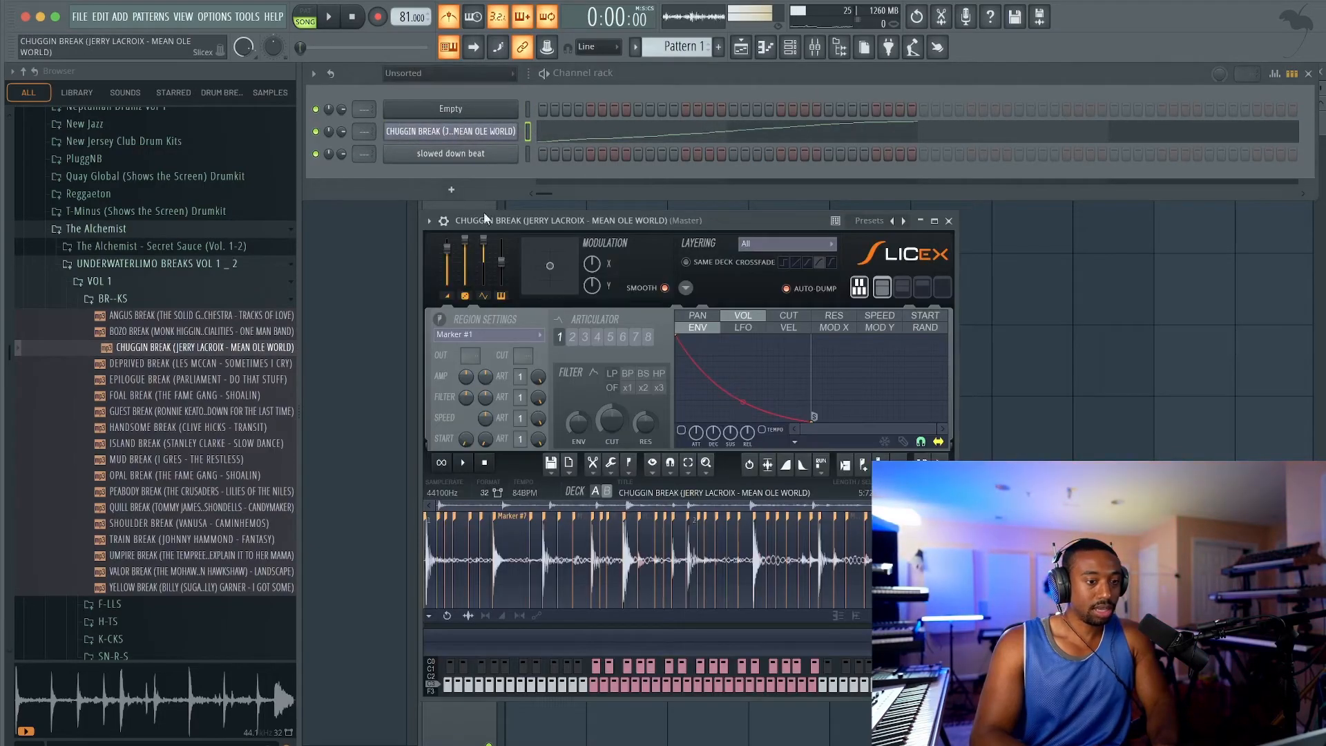
# Auto-slice the Chuggin Break sample in Slicex and close the plugin window.
pyautogui.click(628, 465)
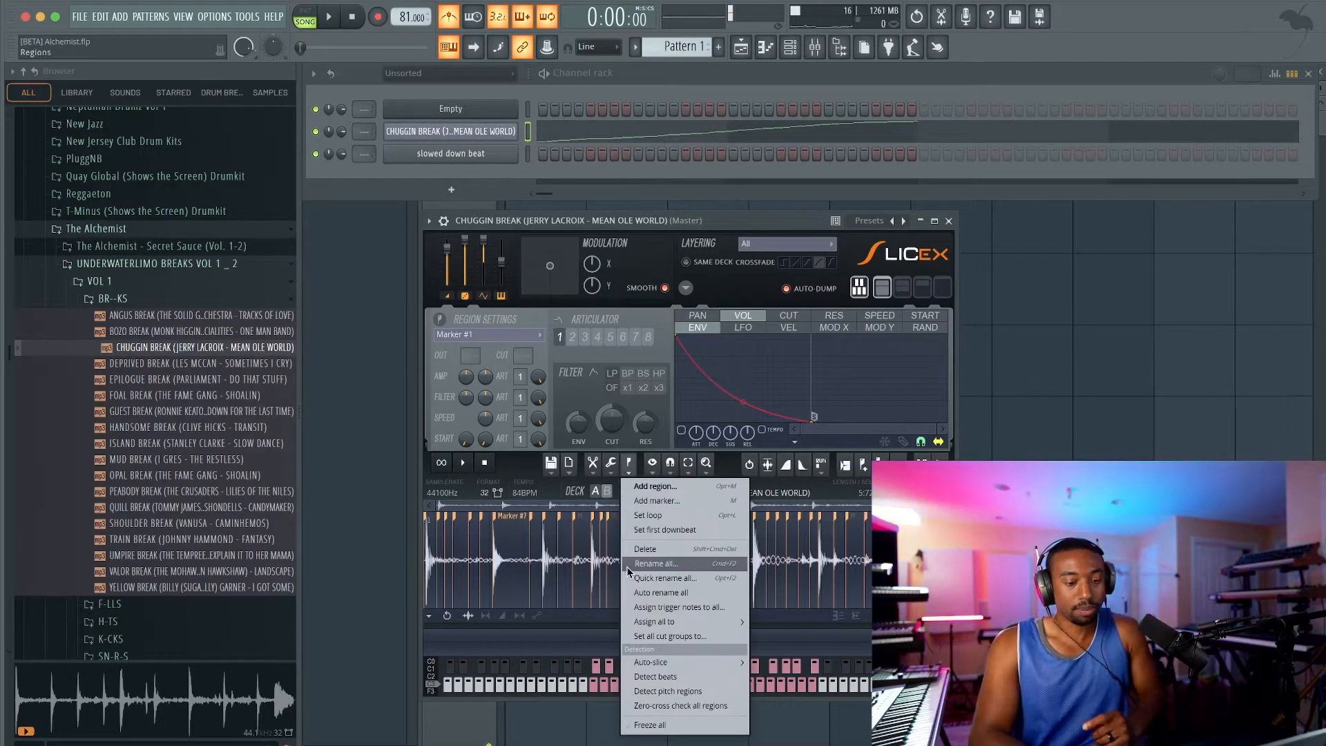
pyautogui.moveTo(718, 663)
pyautogui.click(779, 679)
pyautogui.click(949, 221)
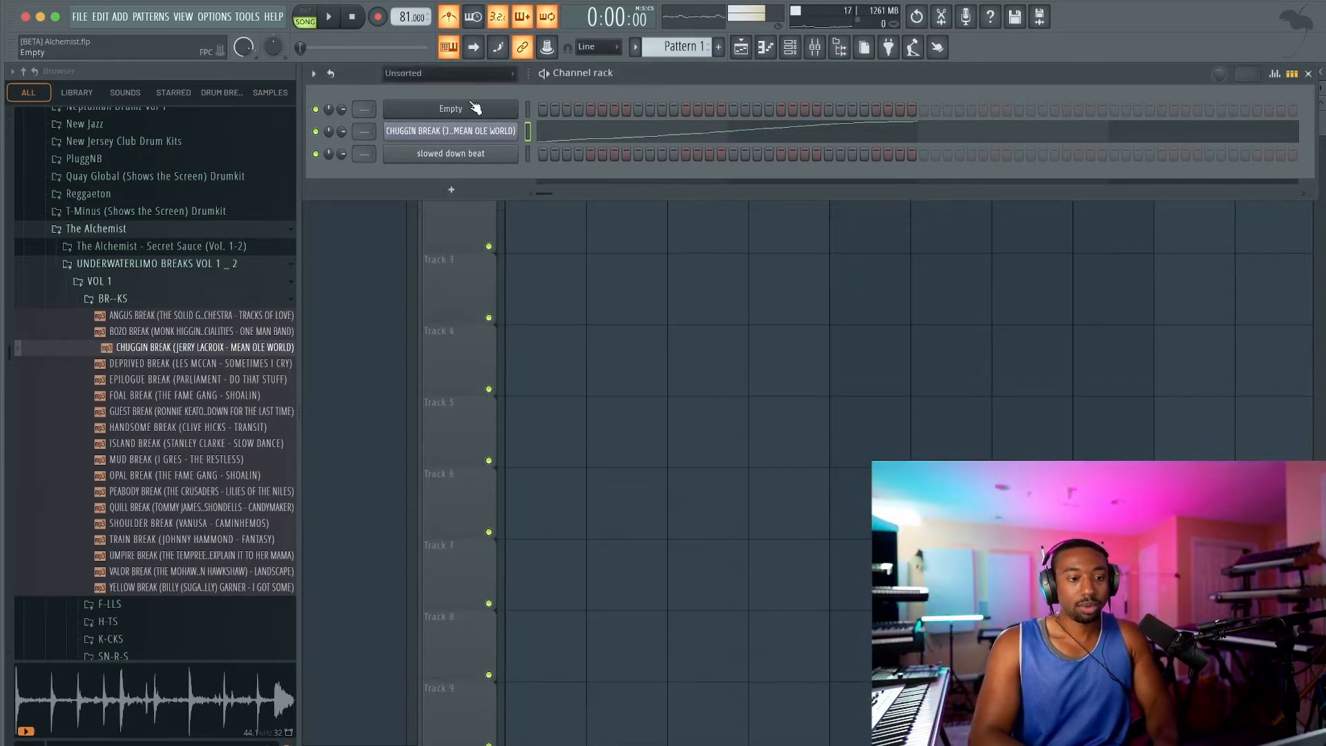
# Open the Empty FPC and Chuggin Break Slicex windows, arrange them side by side and hide the browser.
pyautogui.click(491, 111)
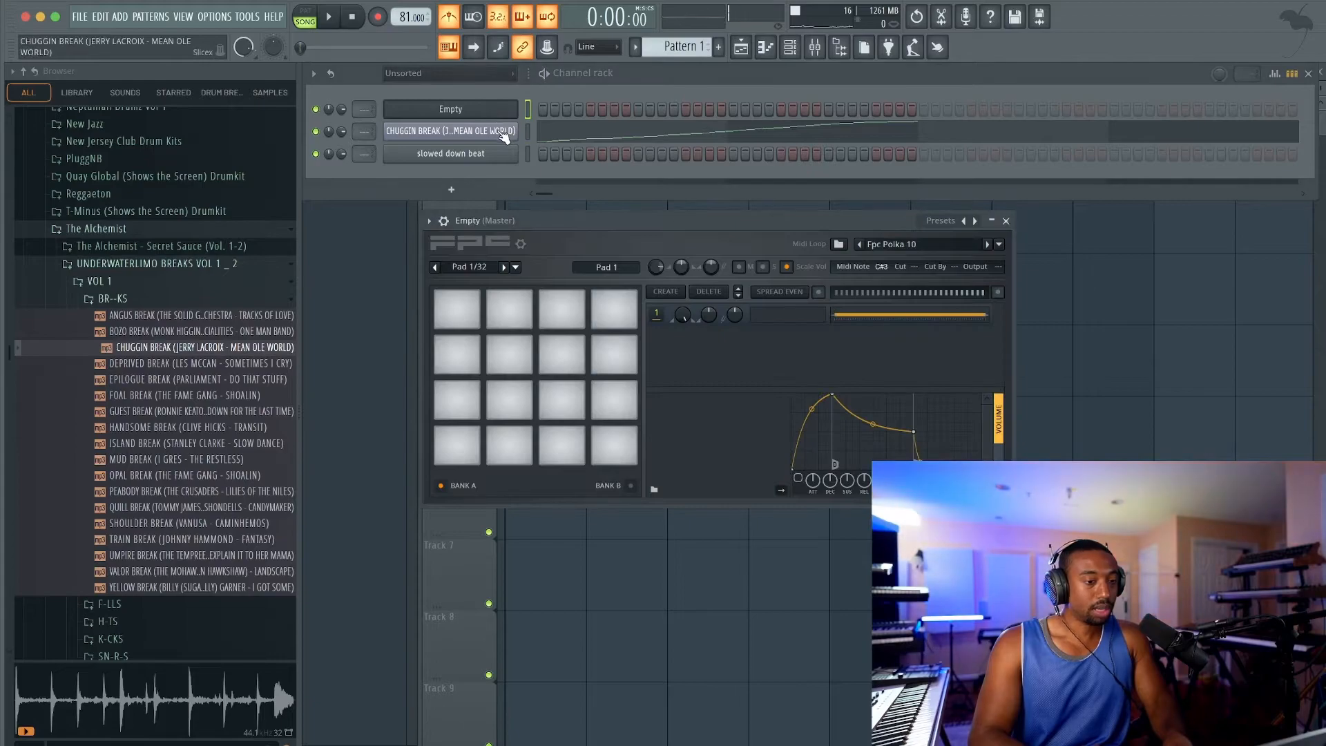
pyautogui.click(499, 131)
pyautogui.moveTo(569, 218); pyautogui.dragTo(273, 122)
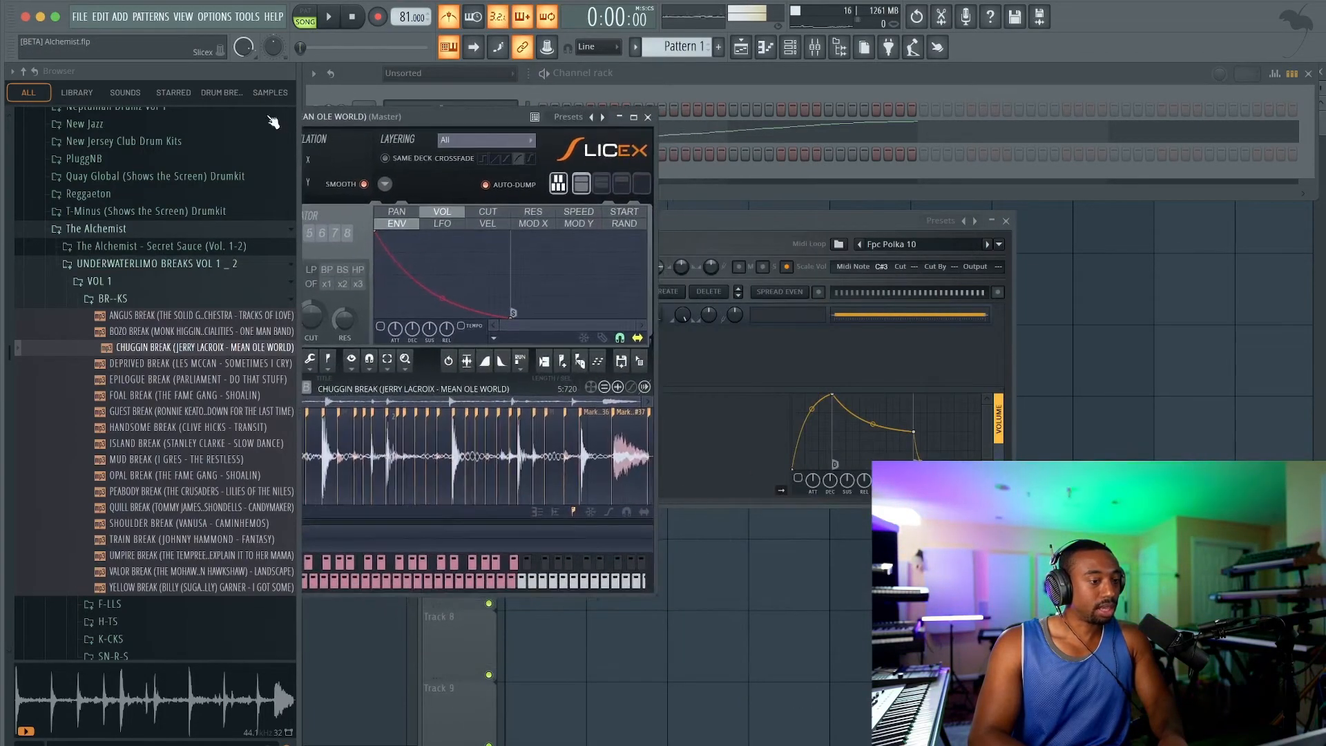
pyautogui.click(838, 47)
pyautogui.moveTo(519, 216); pyautogui.dragTo(823, 68)
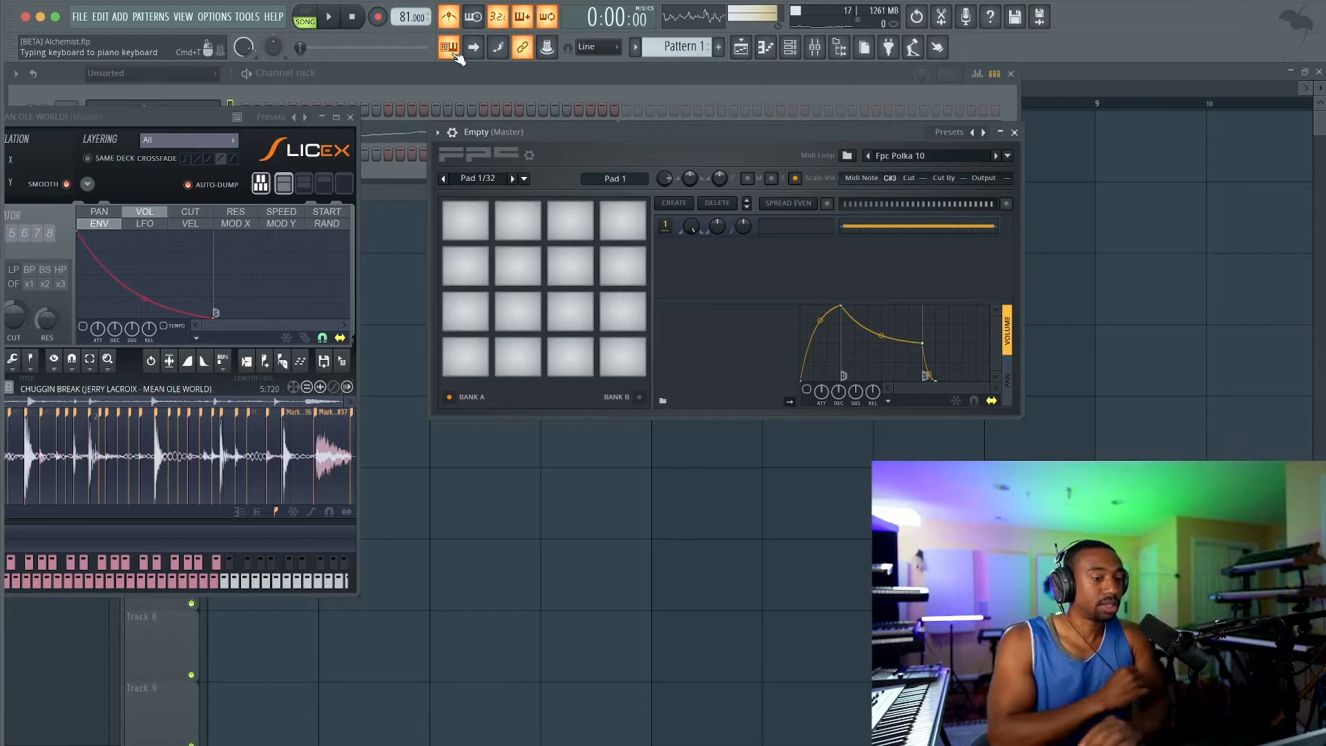
# Review the typing keyboard's layout options, keeping Layout FPC (C4), and try playing the FPC pads from the computer keyboard.
pyautogui.rightClick(455, 57)
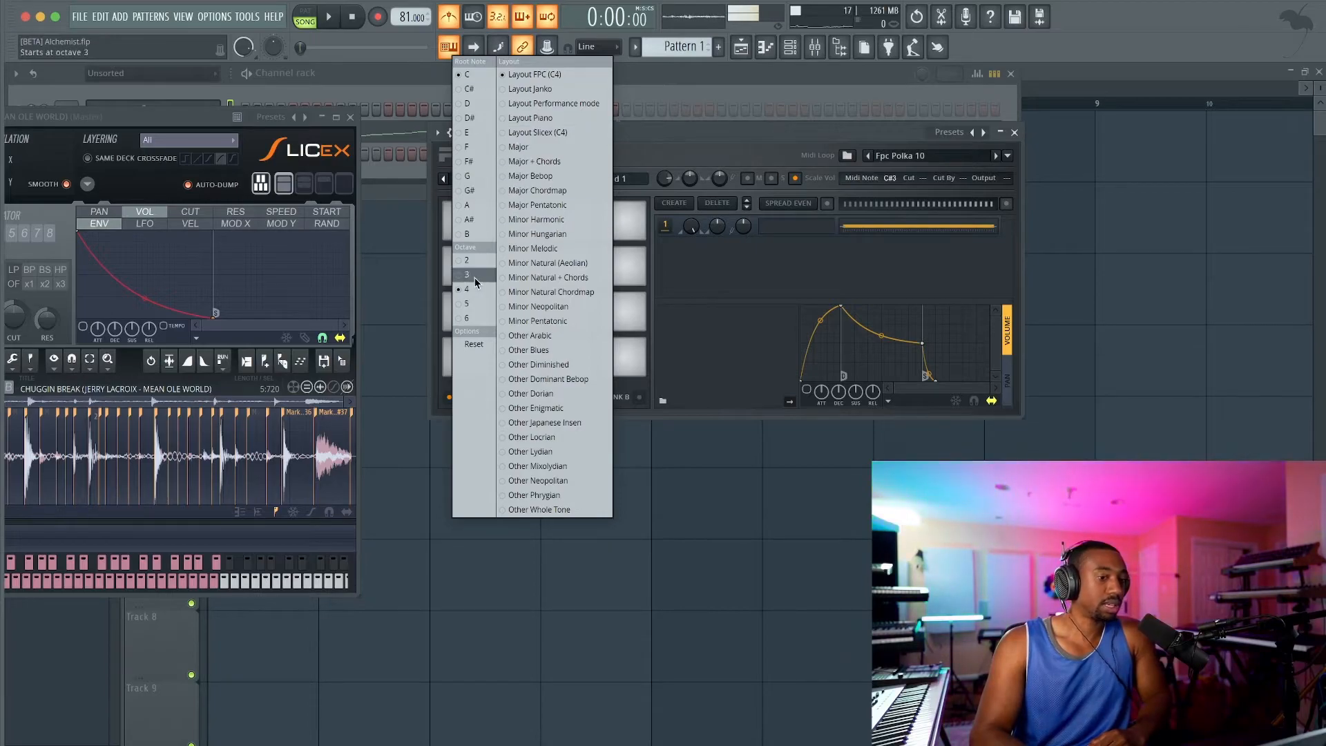
pyautogui.click(645, 128)
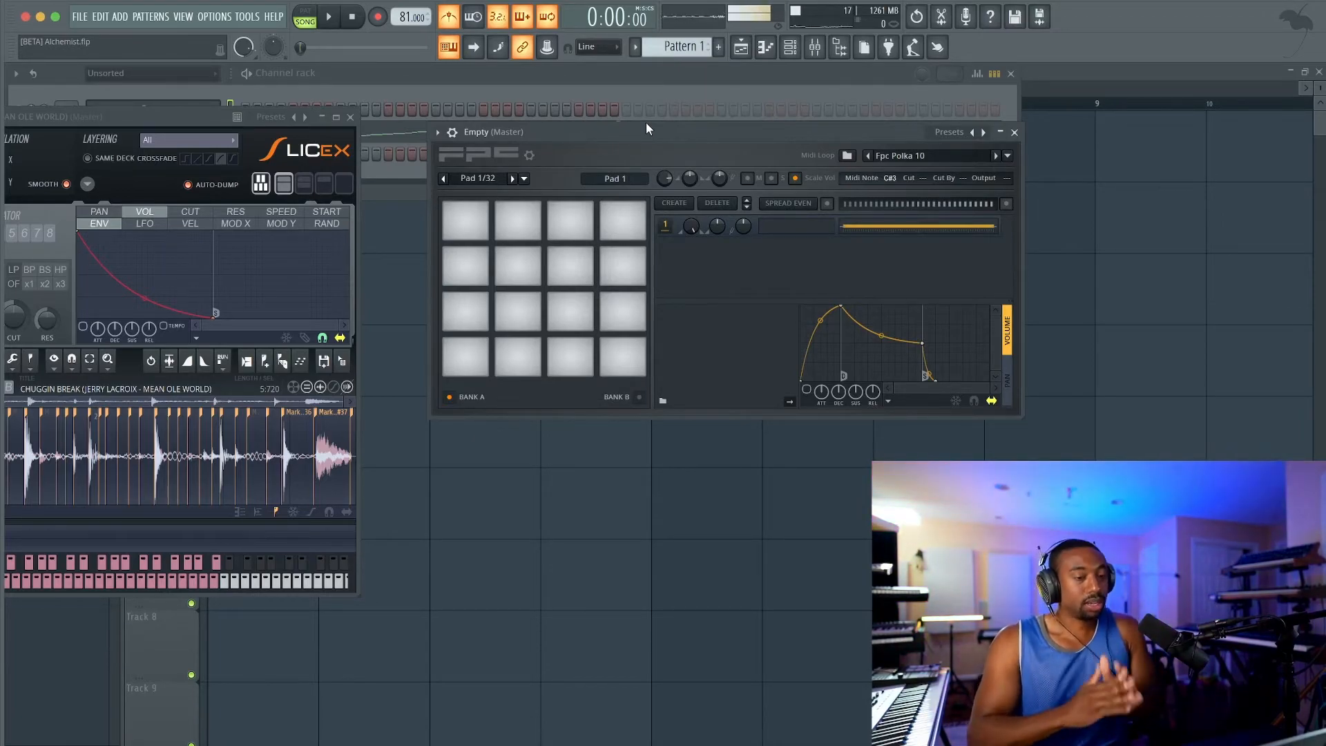
pyautogui.press('z')
pyautogui.press('x')
pyautogui.press('c')
pyautogui.press('v')
pyautogui.press('a')
pyautogui.press('s')
pyautogui.press('d')
pyautogui.press('f')
pyautogui.press('q')
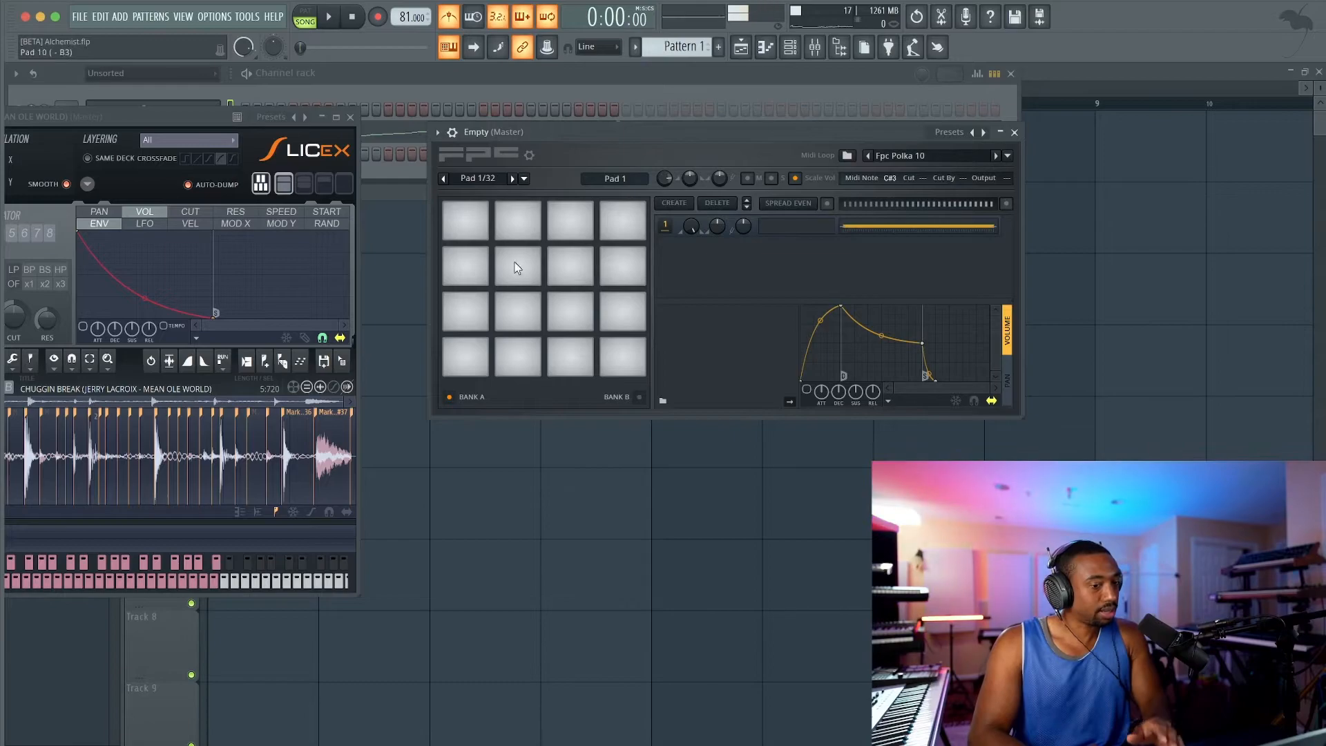
# Trigger the first FPC pad several times and check its MIDI note assignment list without changing it.
pyautogui.click(478, 356)
pyautogui.click(478, 358)
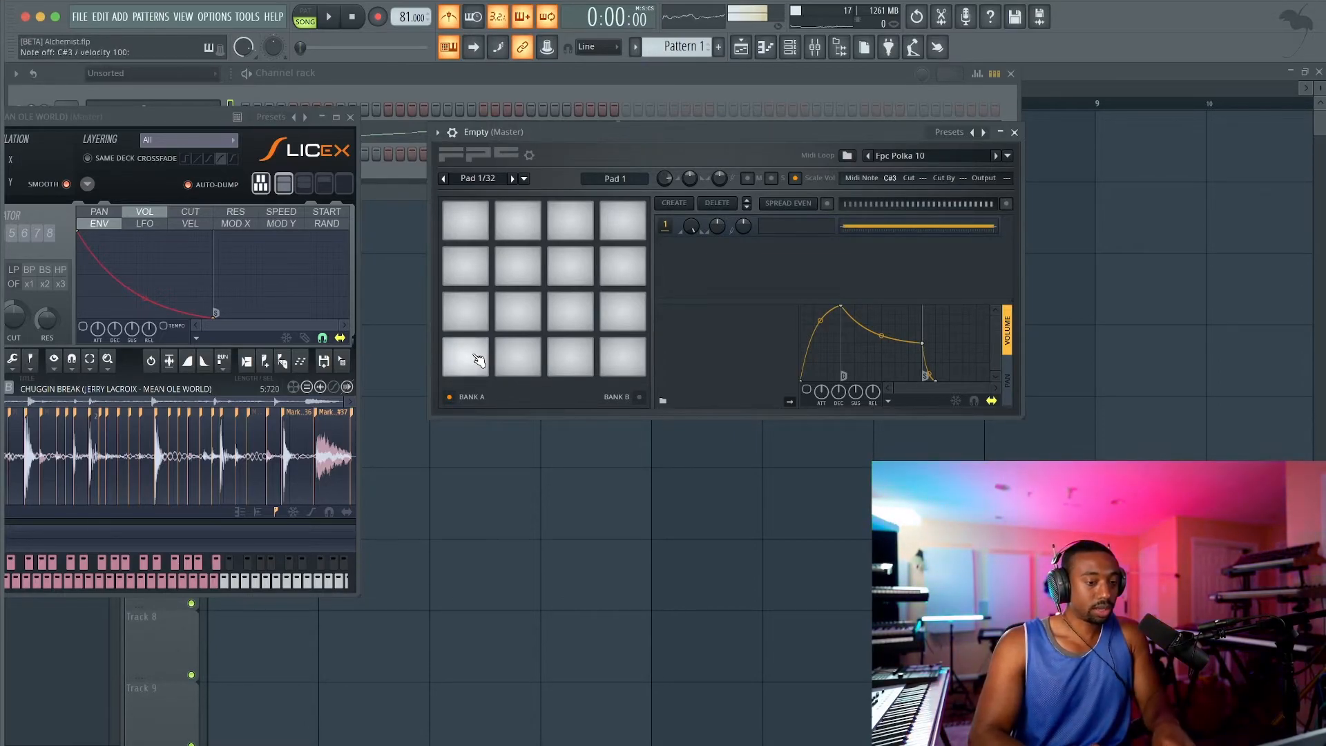
pyautogui.click(479, 360)
pyautogui.click(479, 360)
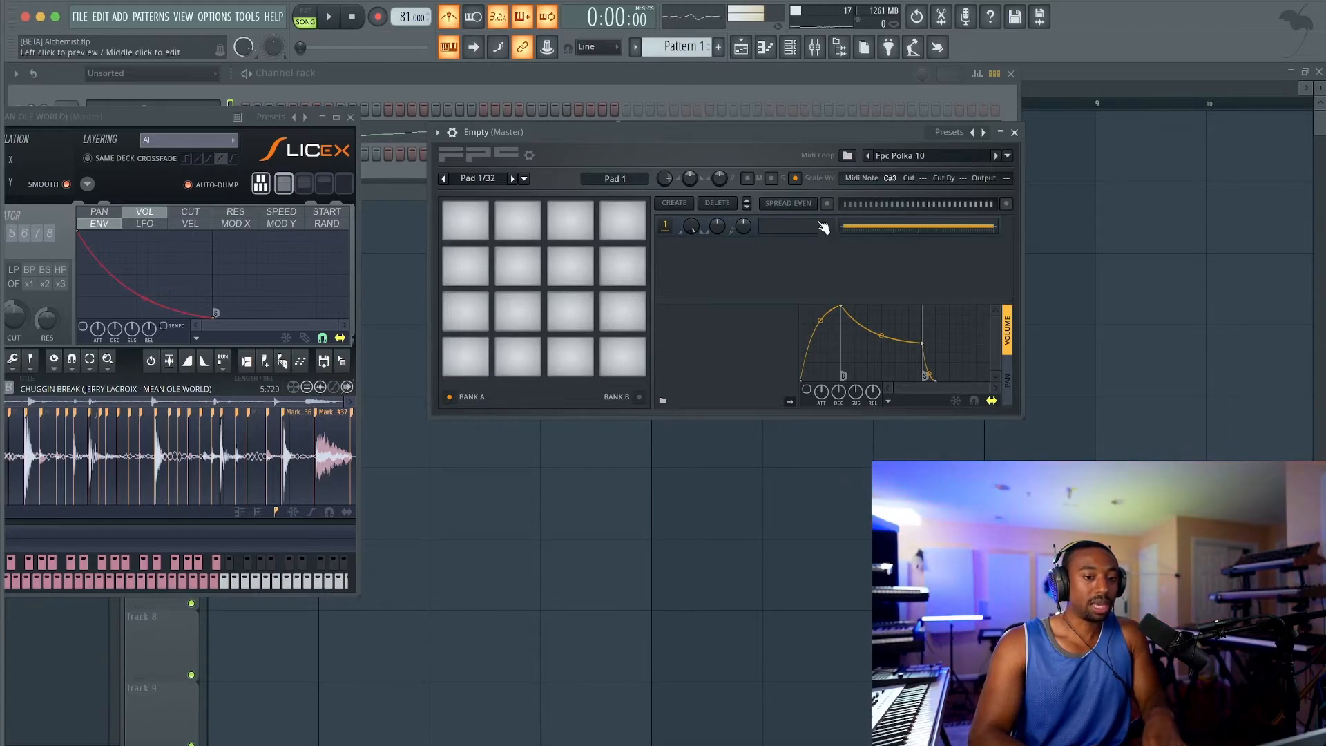
pyautogui.click(891, 180)
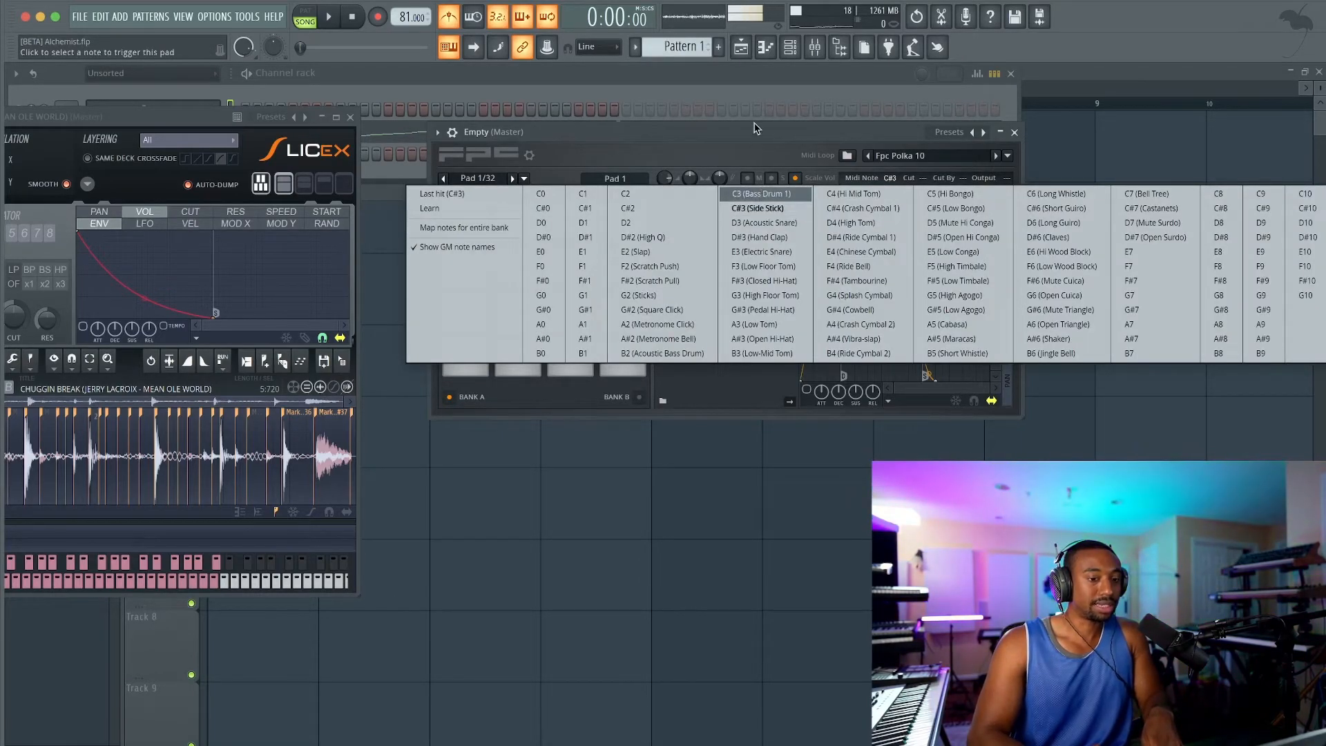
pyautogui.click(755, 123)
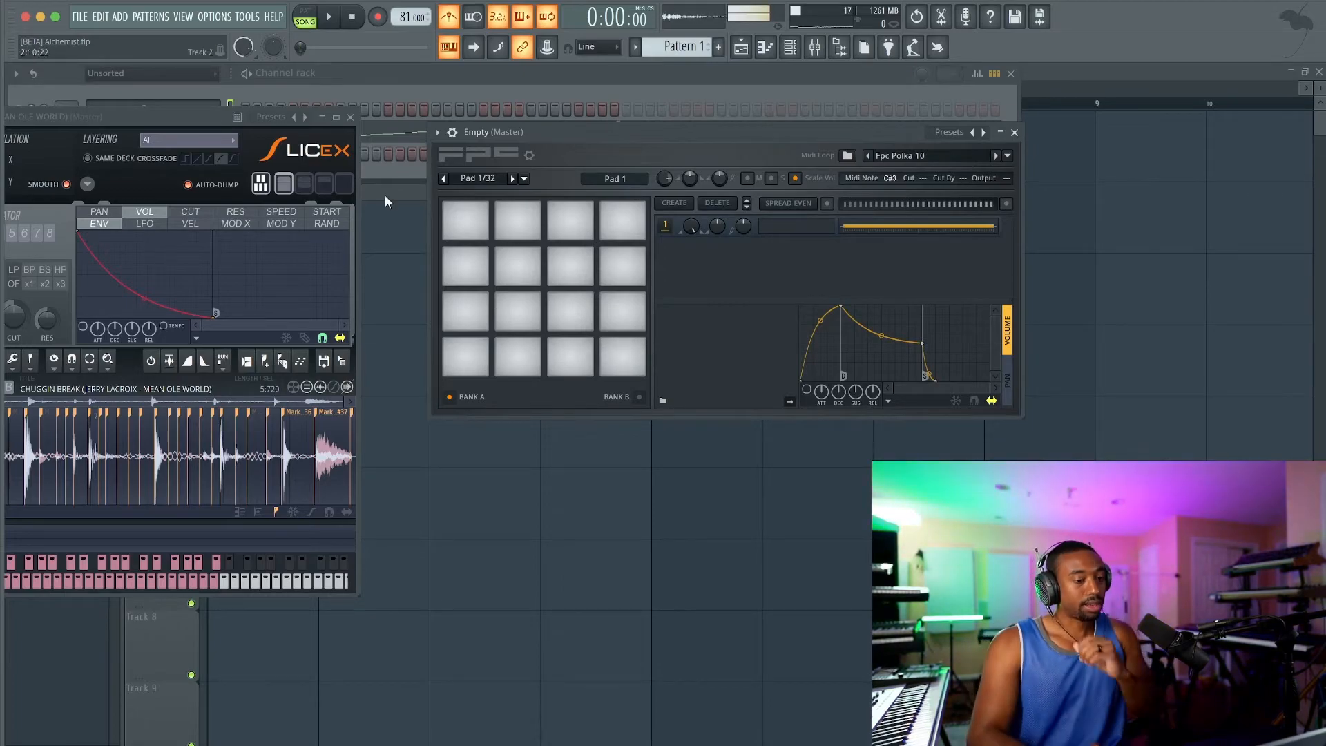
# Bring the whole Slicex window into view and delete the three extra slice markers just after Marker #1.
pyautogui.moveTo(210, 119); pyautogui.dragTo(406, 103)
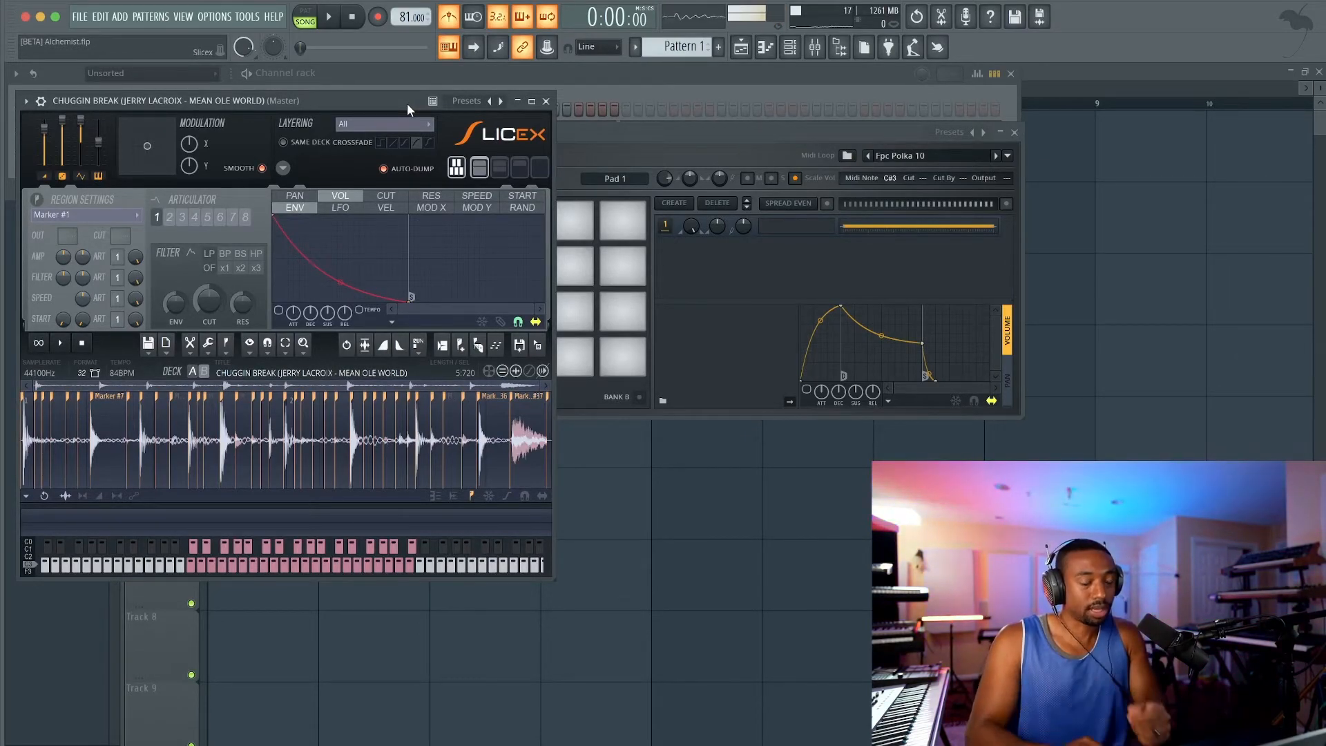
pyautogui.scroll(3, 65, 424)
pyautogui.scroll(-2, 65, 424)
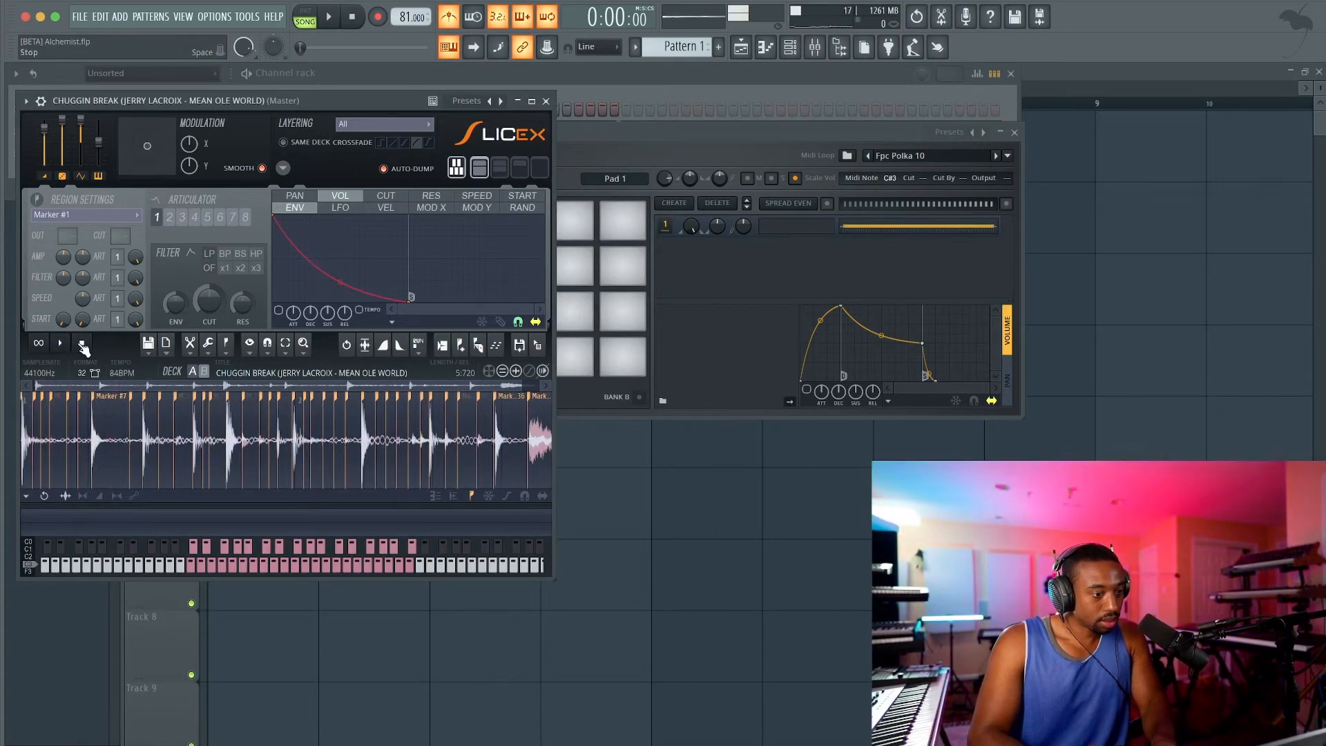
pyautogui.click(43, 404)
pyautogui.rightClick(38, 402)
pyautogui.click(35, 401)
pyautogui.rightClick(33, 397)
pyautogui.click(50, 416)
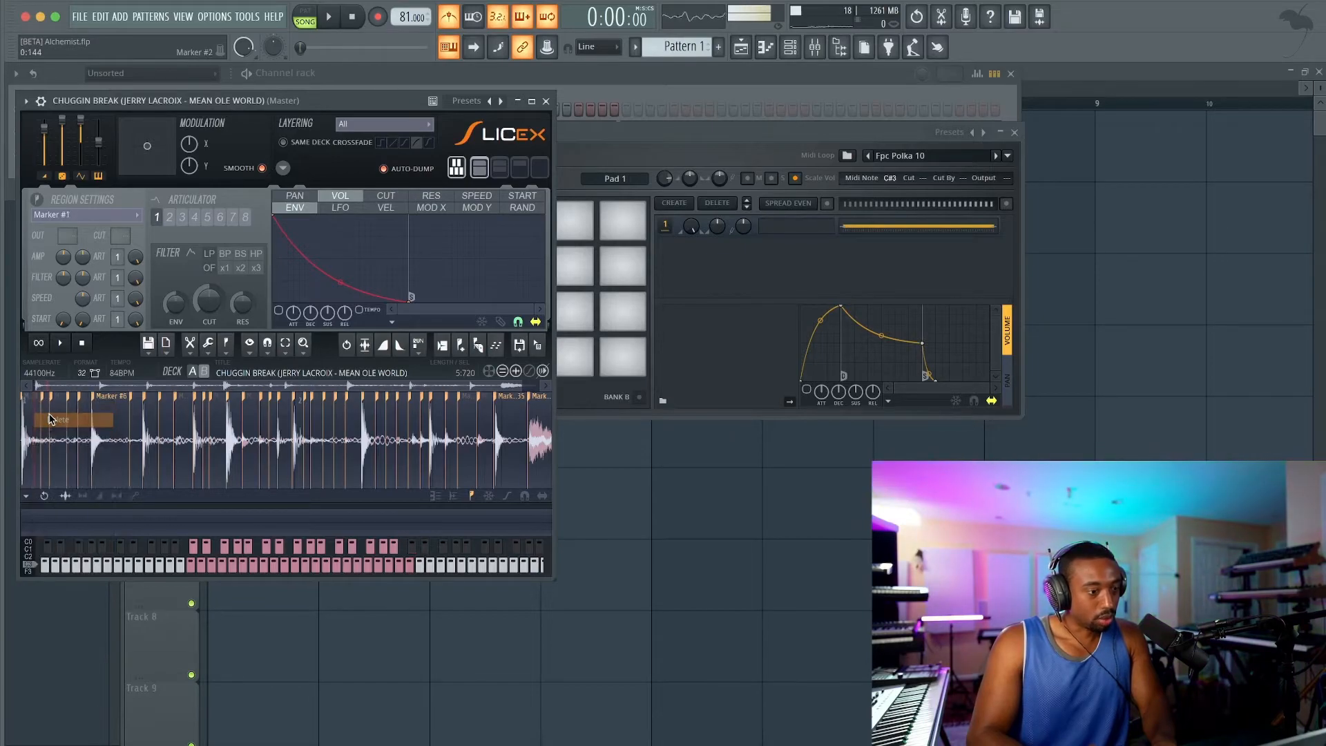
pyautogui.rightClick(40, 401)
pyautogui.click(58, 412)
pyautogui.rightClick(49, 396)
pyautogui.click(58, 413)
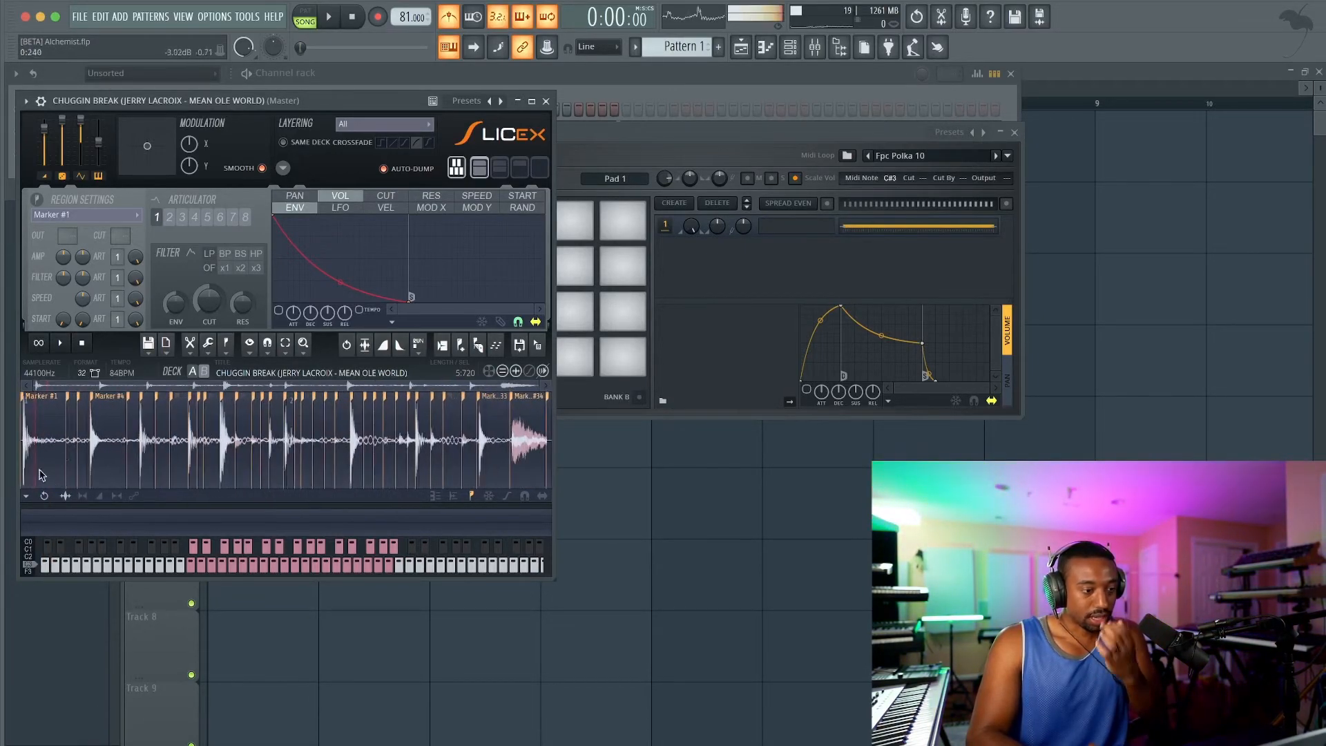
# Examine the waveform around Marker #1 up close to check where the first hit starts within the slice.
pyautogui.scroll(3, 38, 427)
pyautogui.moveTo(181, 105); pyautogui.dragTo(250, 103)
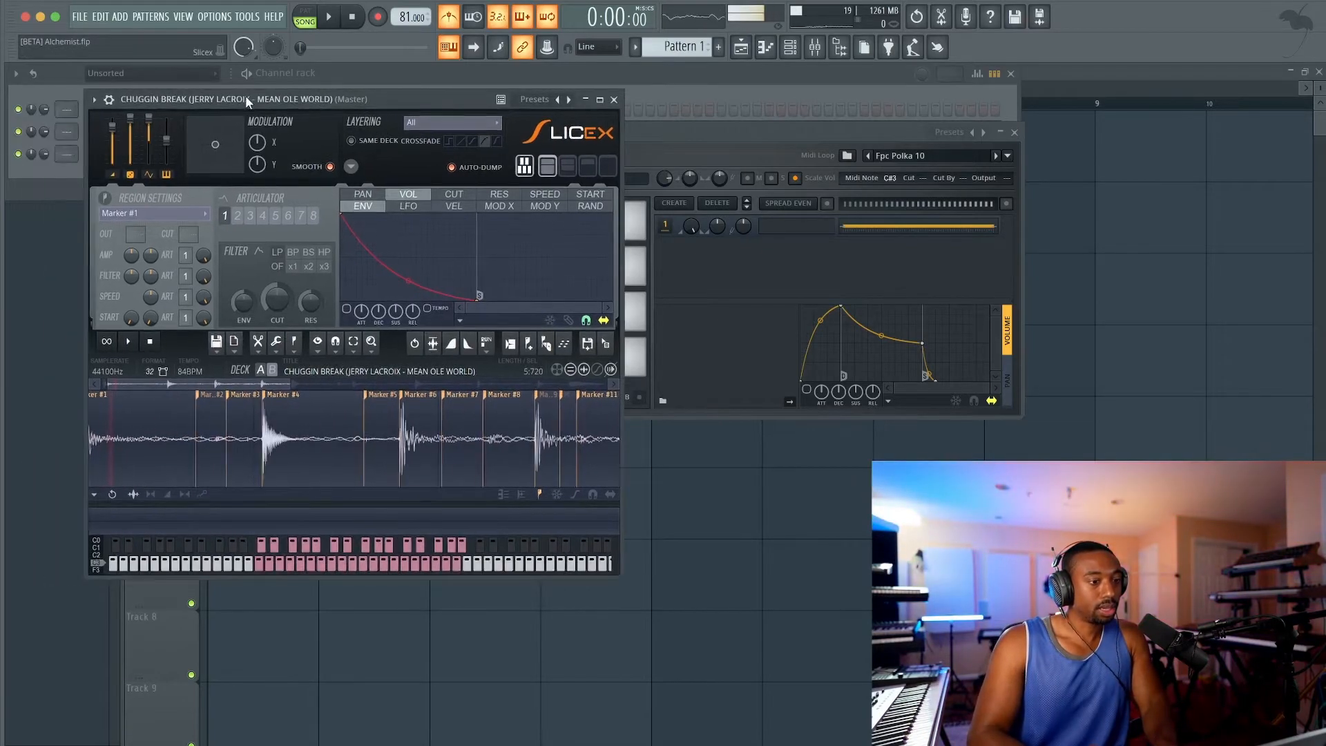
pyautogui.scroll(5, 115, 439)
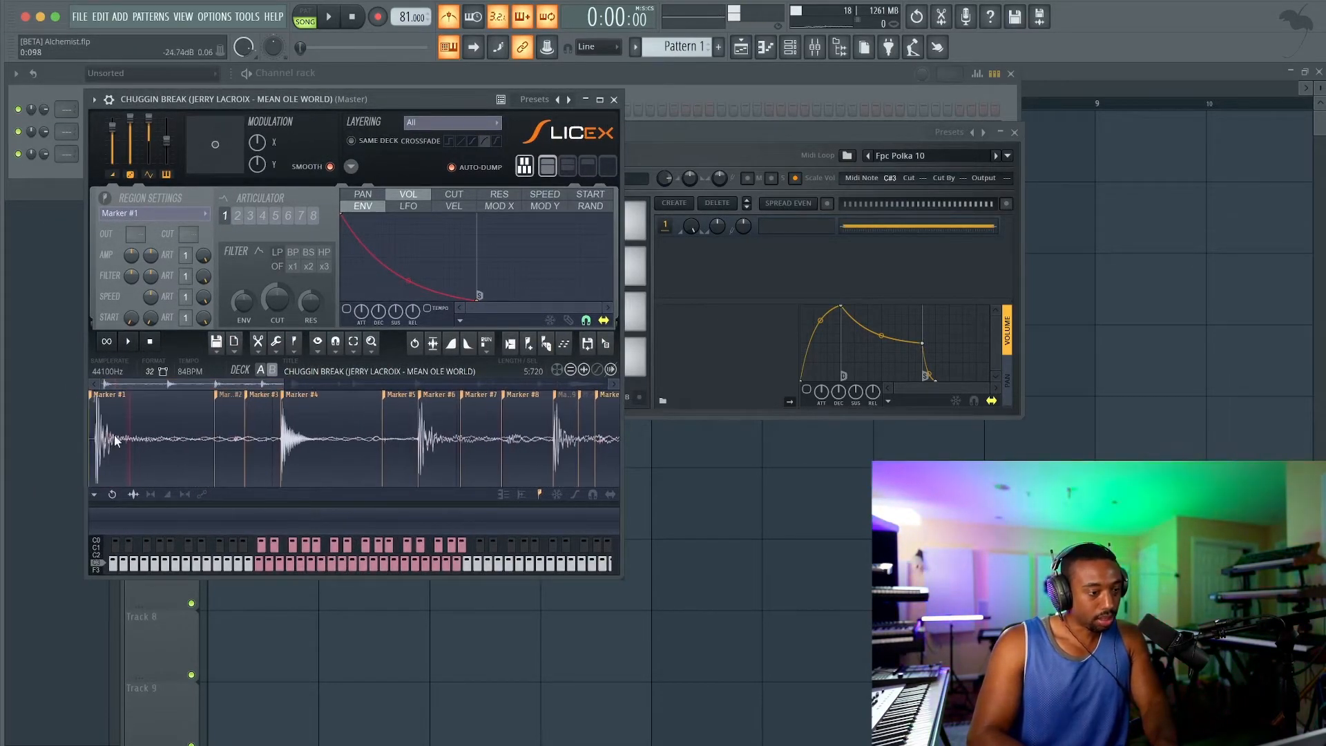
pyautogui.moveTo(131, 385); pyautogui.dragTo(43, 385)
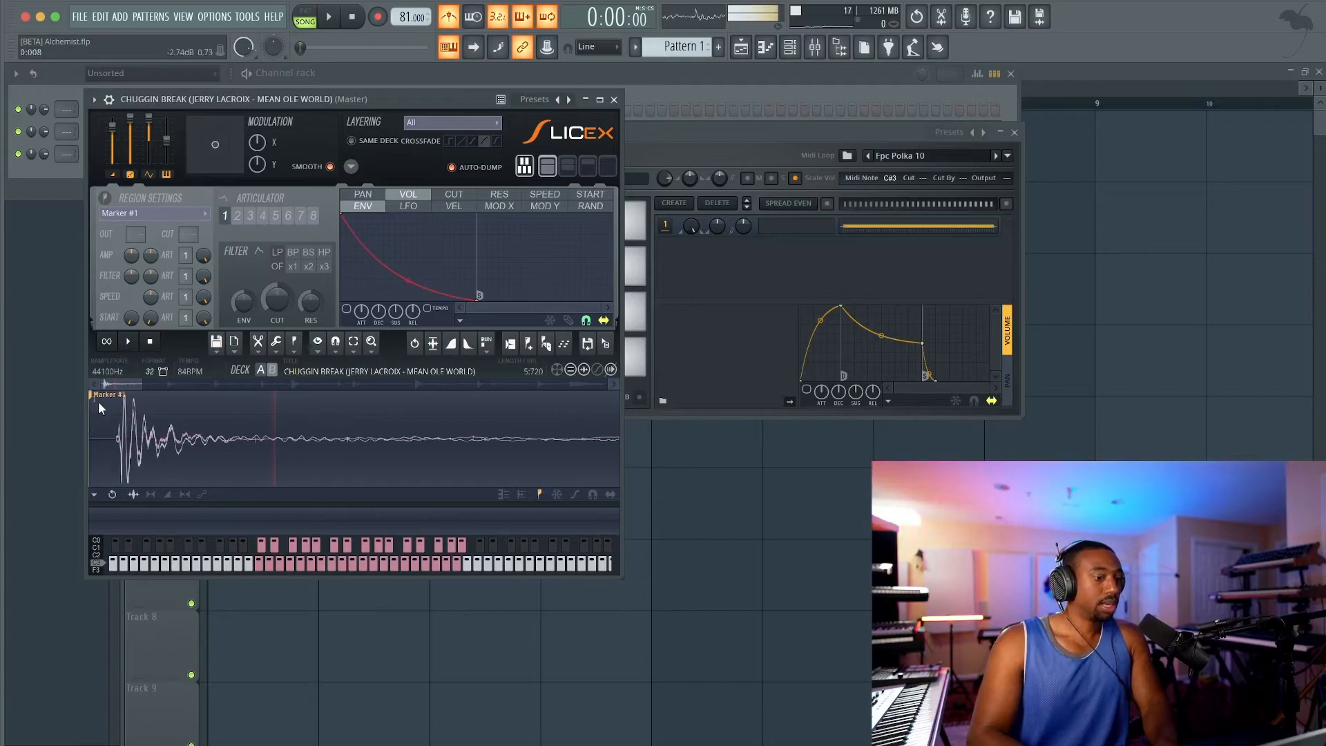
pyautogui.scroll(-3, 189, 454)
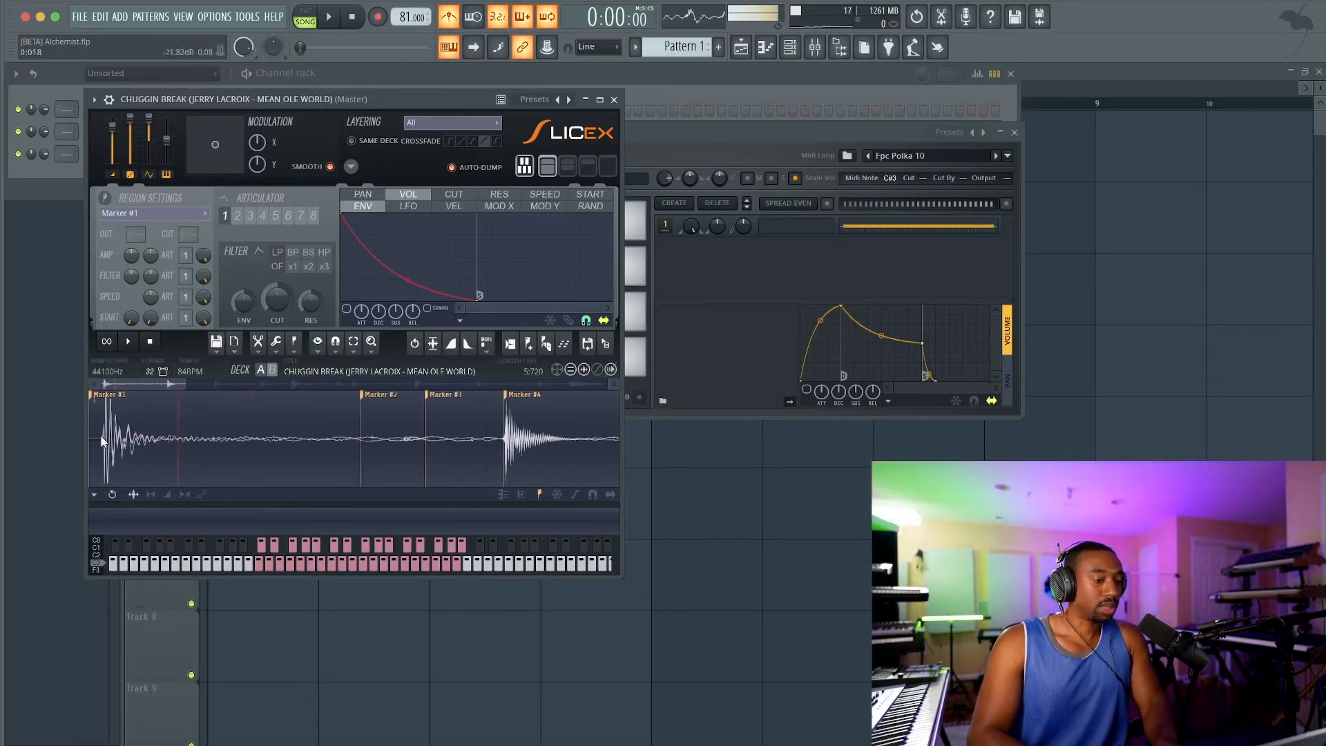
pyautogui.scroll(5, 103, 432)
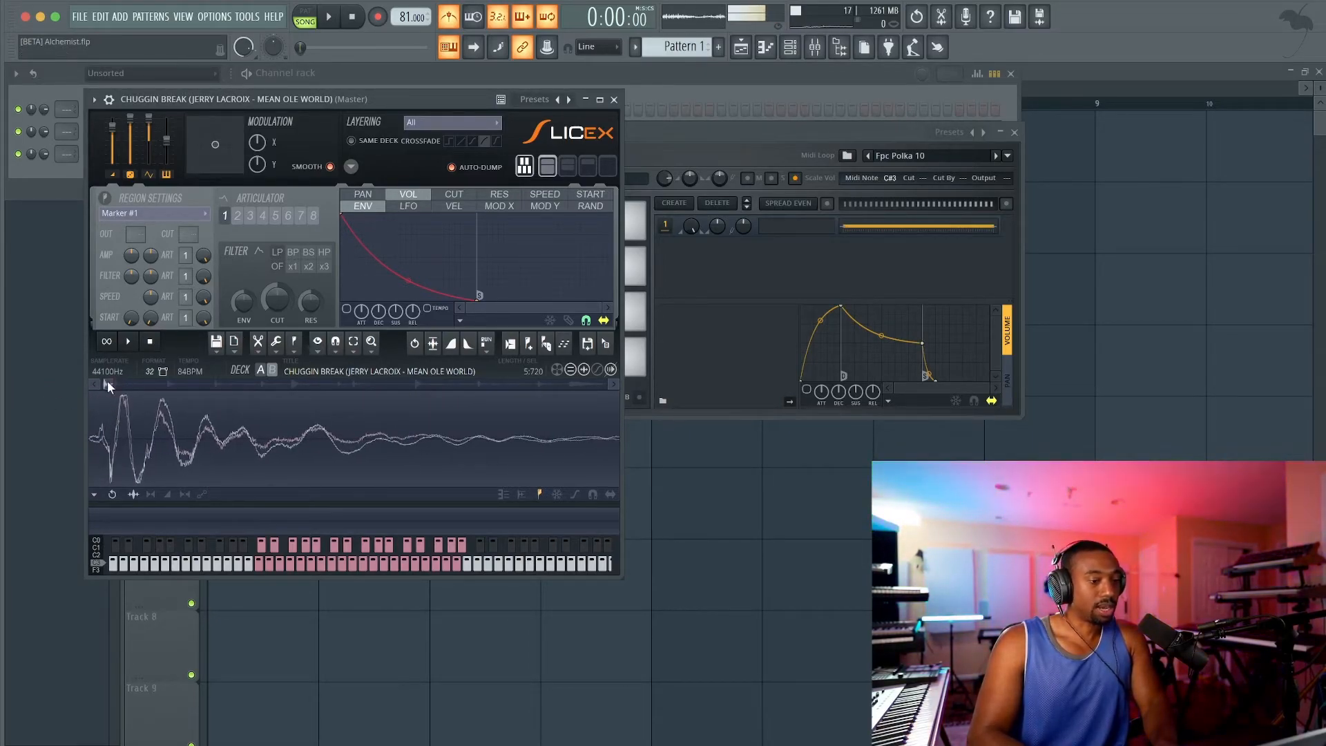
pyautogui.moveTo(107, 384); pyautogui.dragTo(90, 384)
pyautogui.scroll(-1, 172, 419)
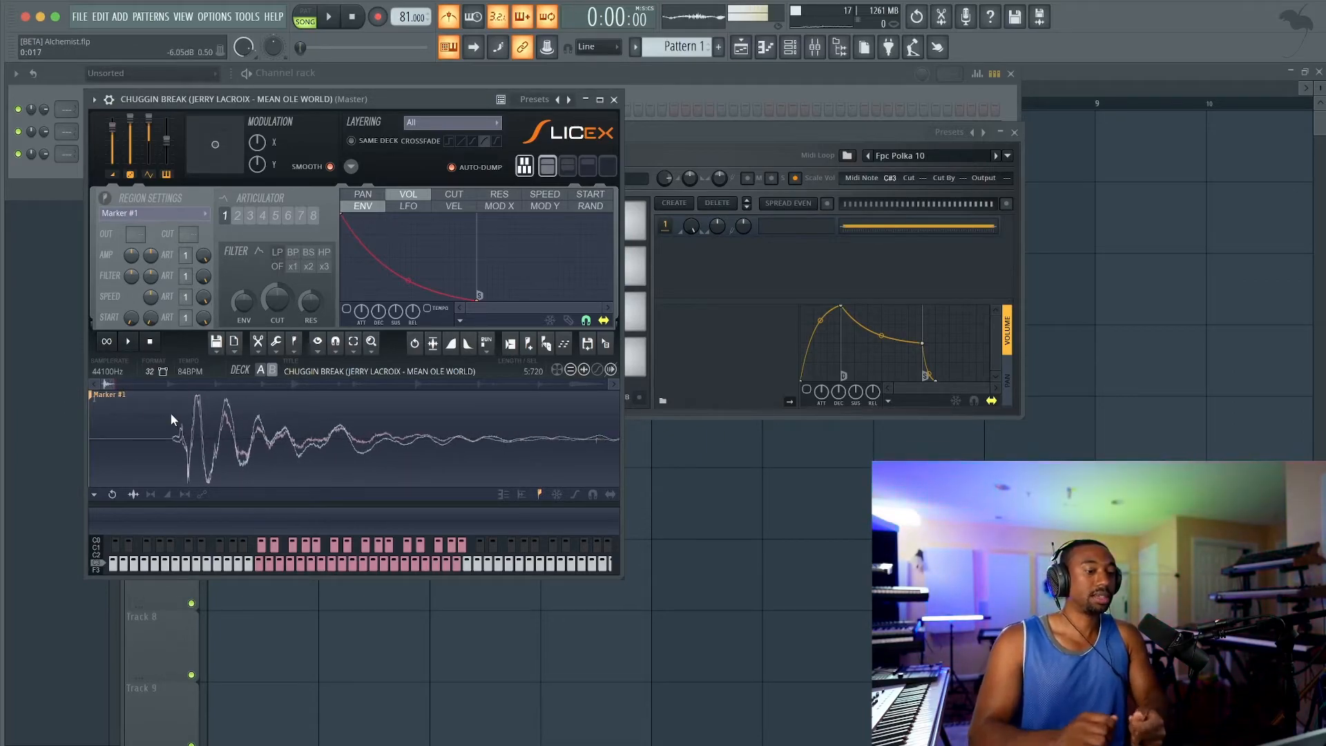
pyautogui.scroll(-5, 170, 412)
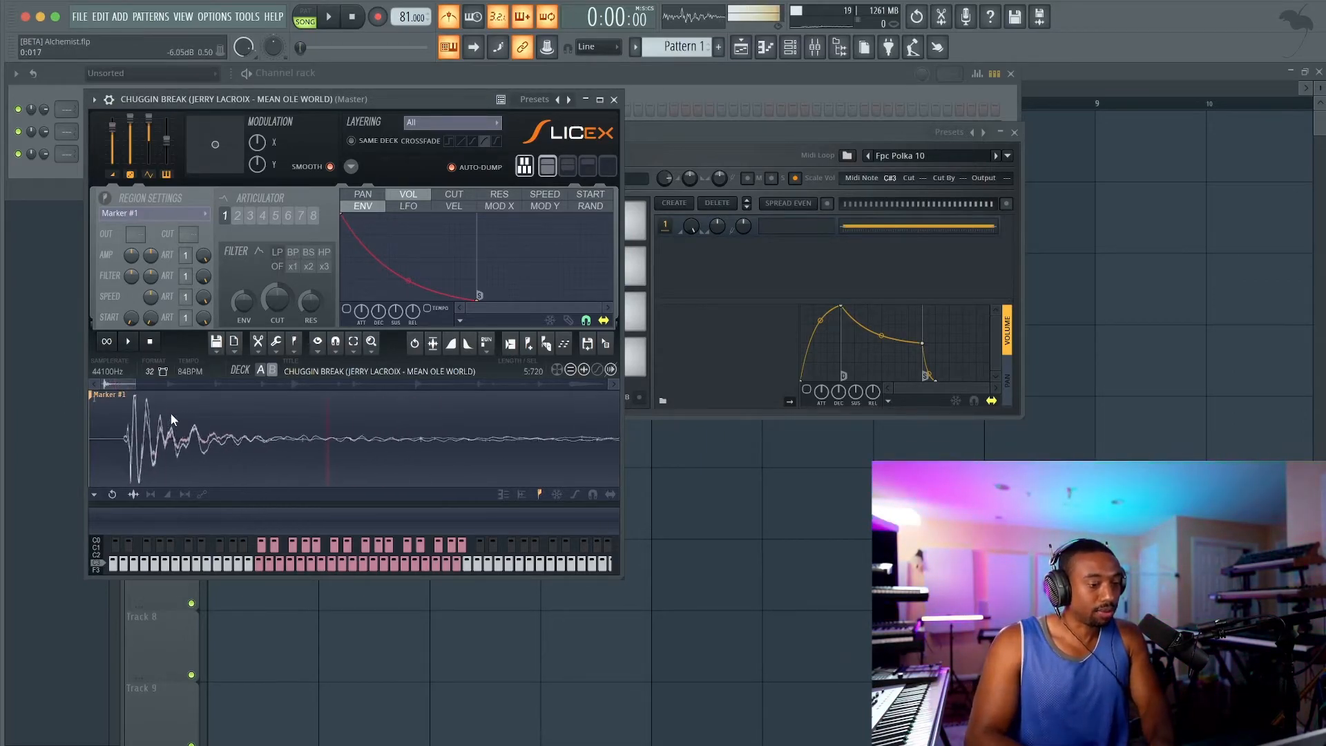
# Load the Marker #1 slice from Slicex onto the first FPC pad, audition it and turn off the pad's Scale Vol option.
pyautogui.moveTo(395, 99); pyautogui.dragTo(403, 69)
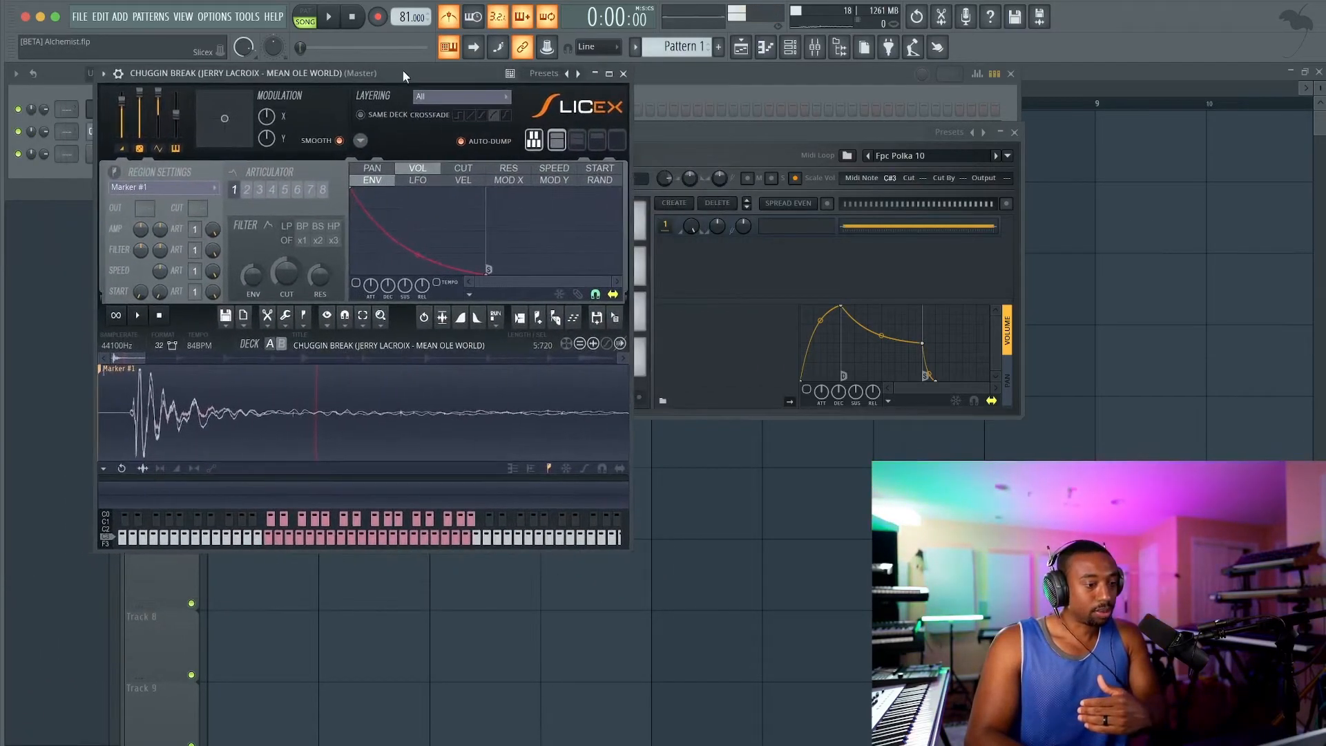
pyautogui.click(198, 392)
pyautogui.scroll(-2, 288, 408)
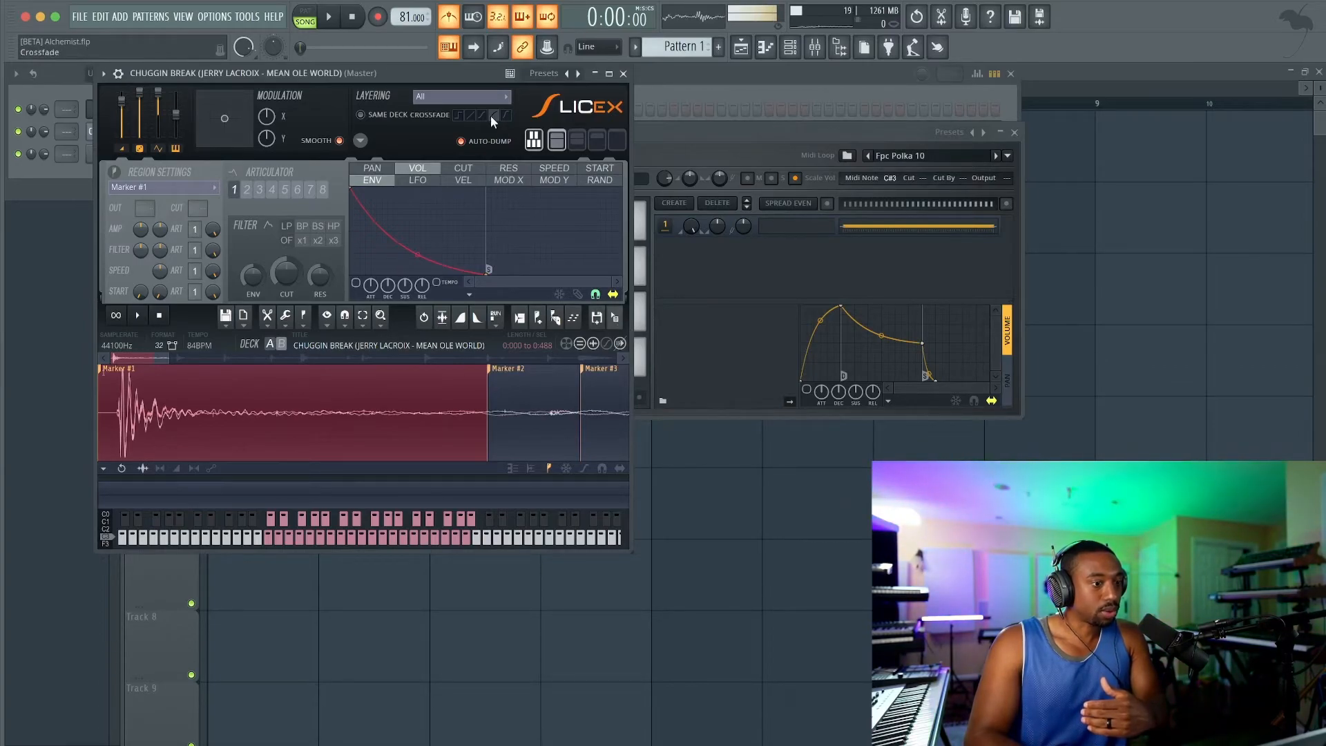
pyautogui.moveTo(768, 158); pyautogui.dragTo(1012, 93)
pyautogui.moveTo(615, 319); pyautogui.dragTo(711, 288)
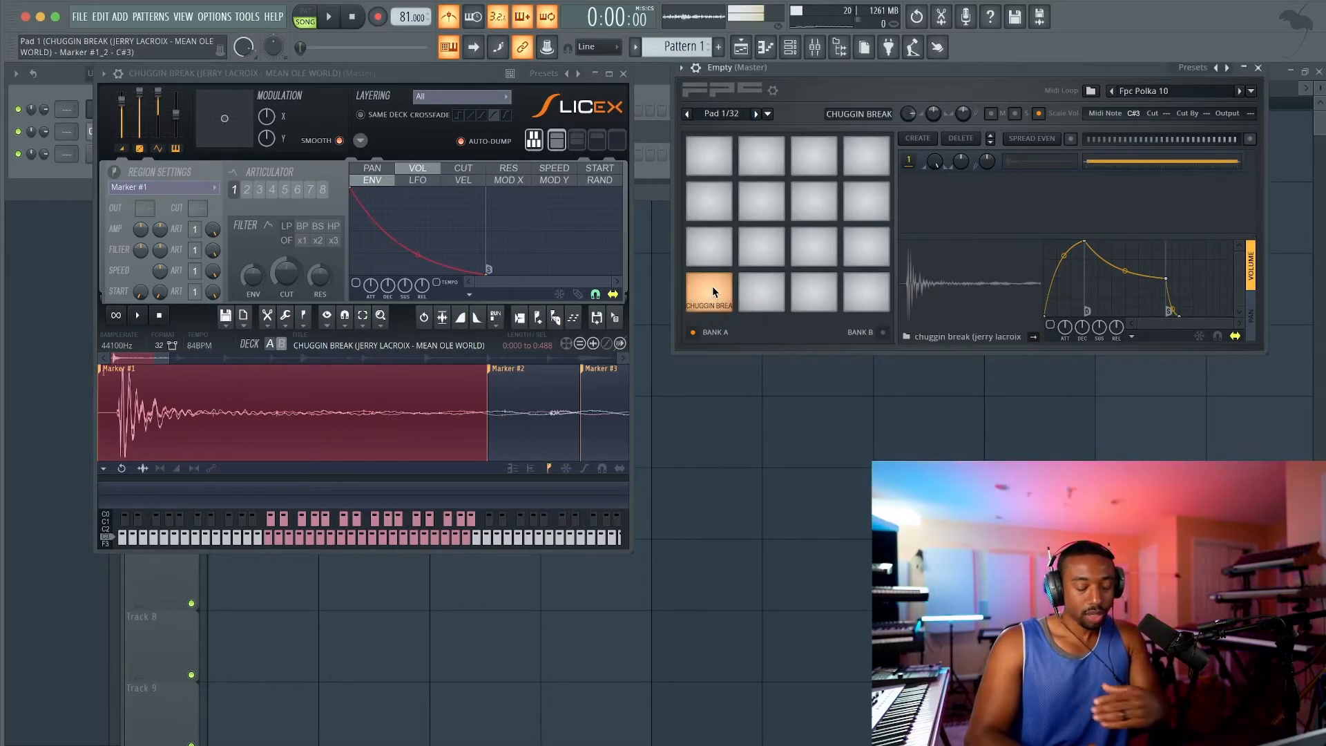
pyautogui.click(711, 286)
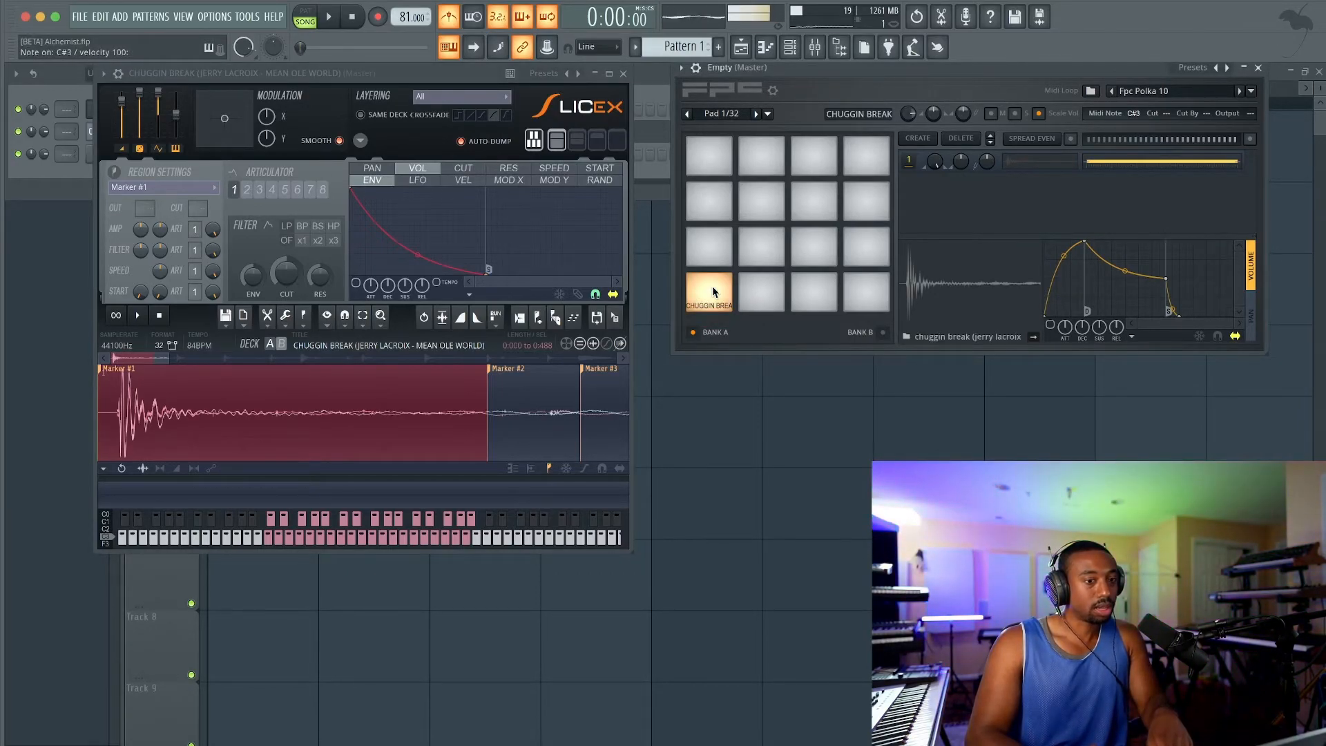
pyautogui.click(1039, 114)
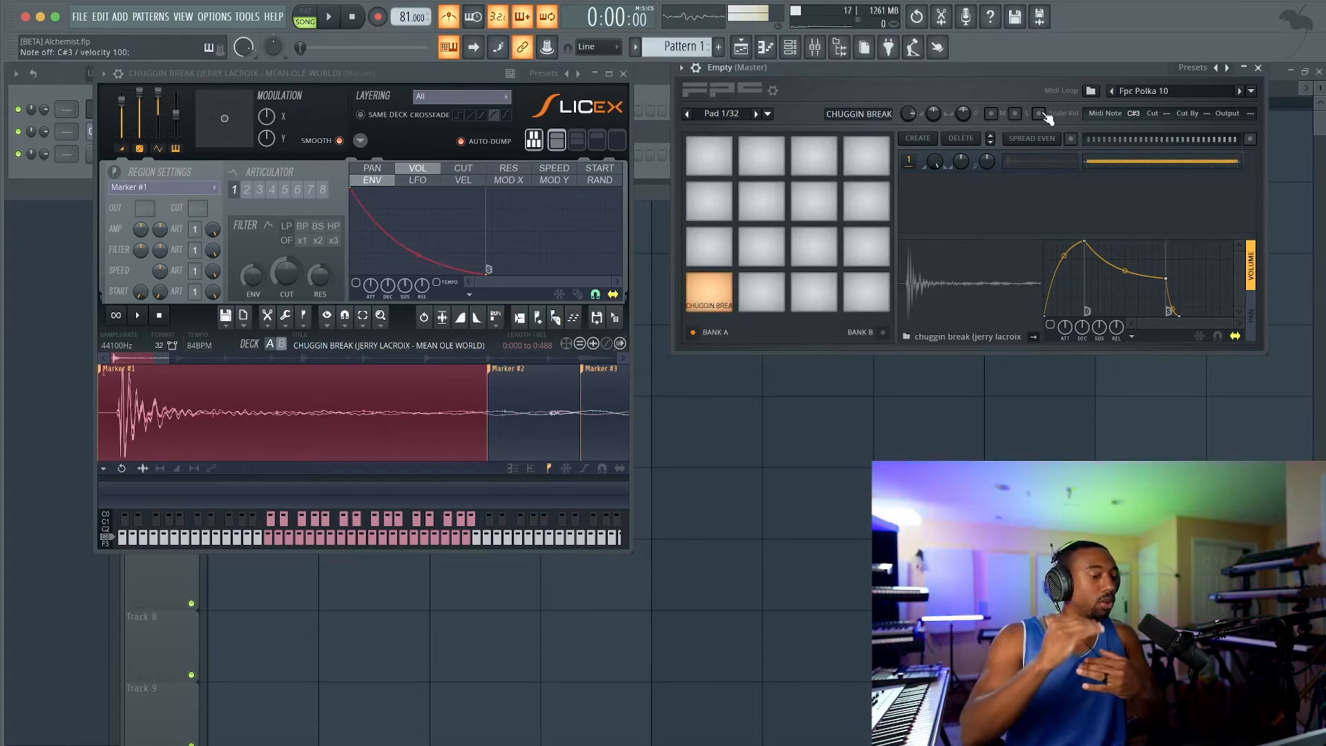
# Audition the break in Slicex and load the Marker #3 slice onto the second FPC pad.
pyautogui.scroll(-6, 487, 378)
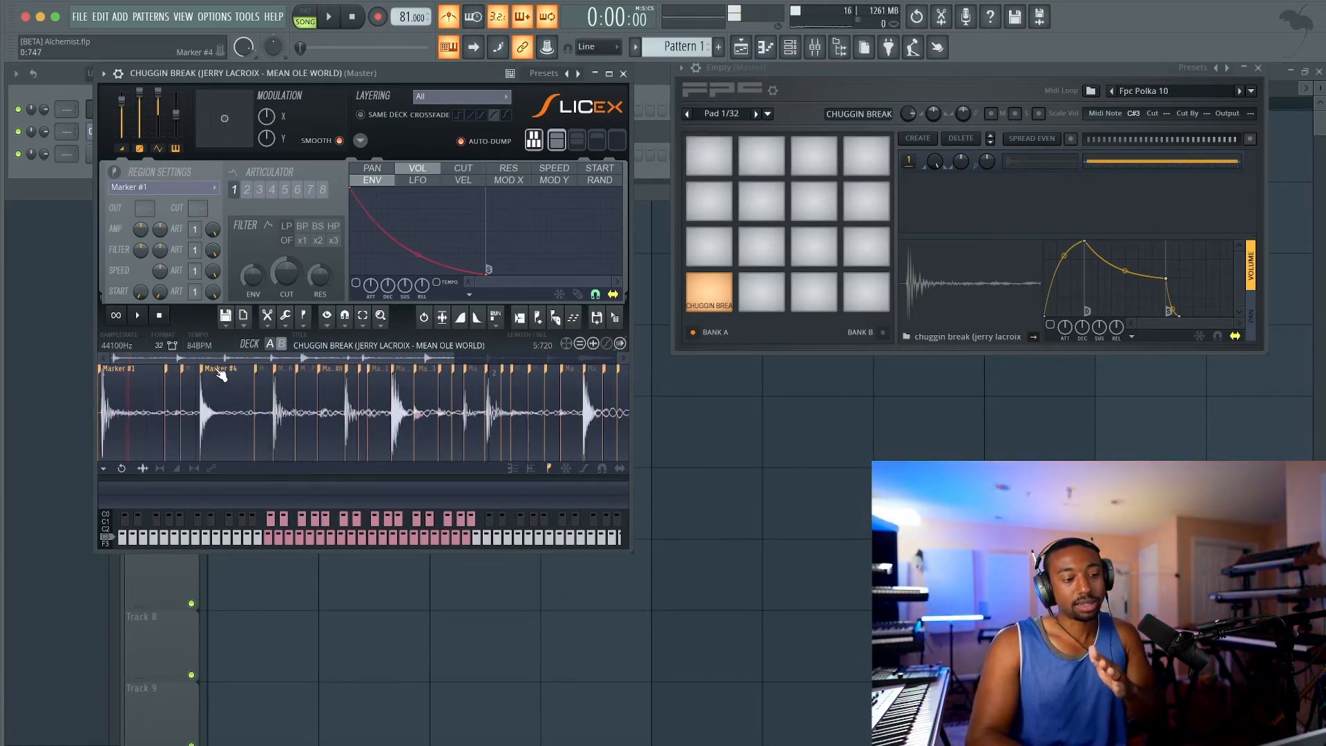
pyautogui.click(137, 315)
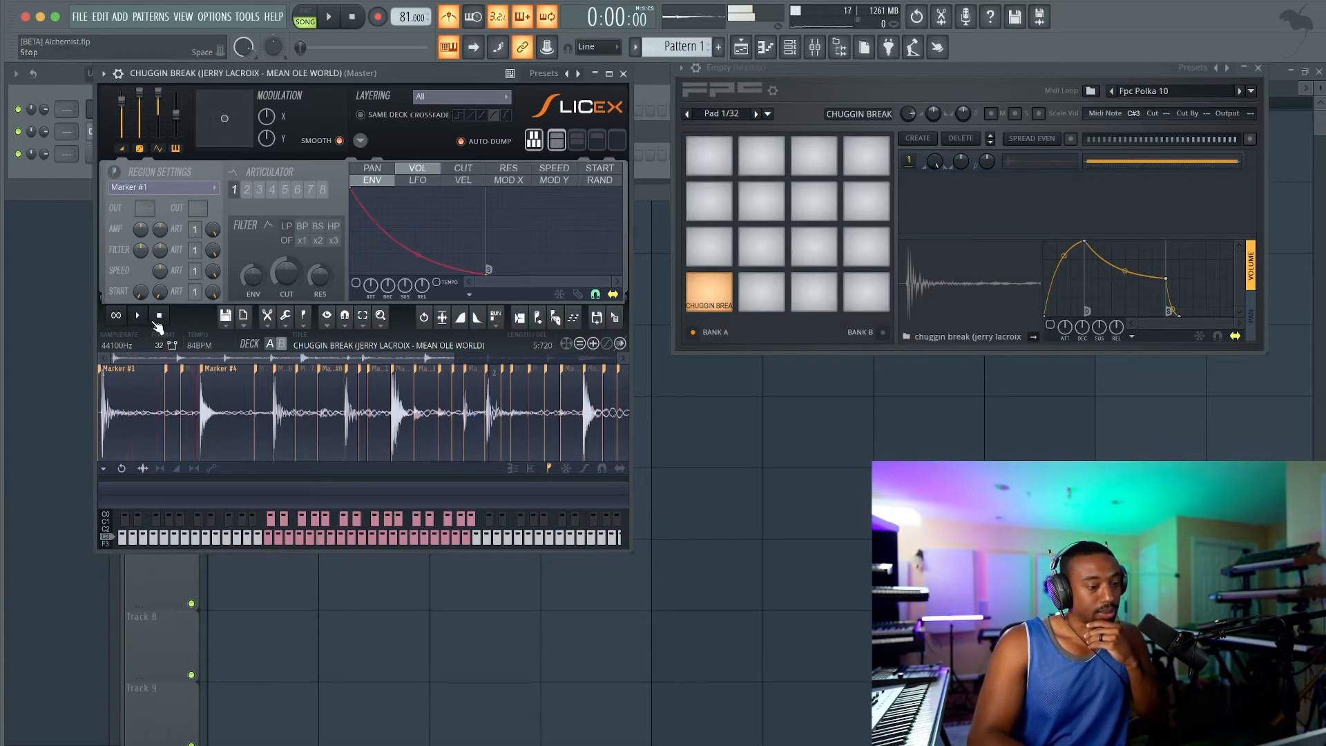
pyautogui.scroll(5, 171, 390)
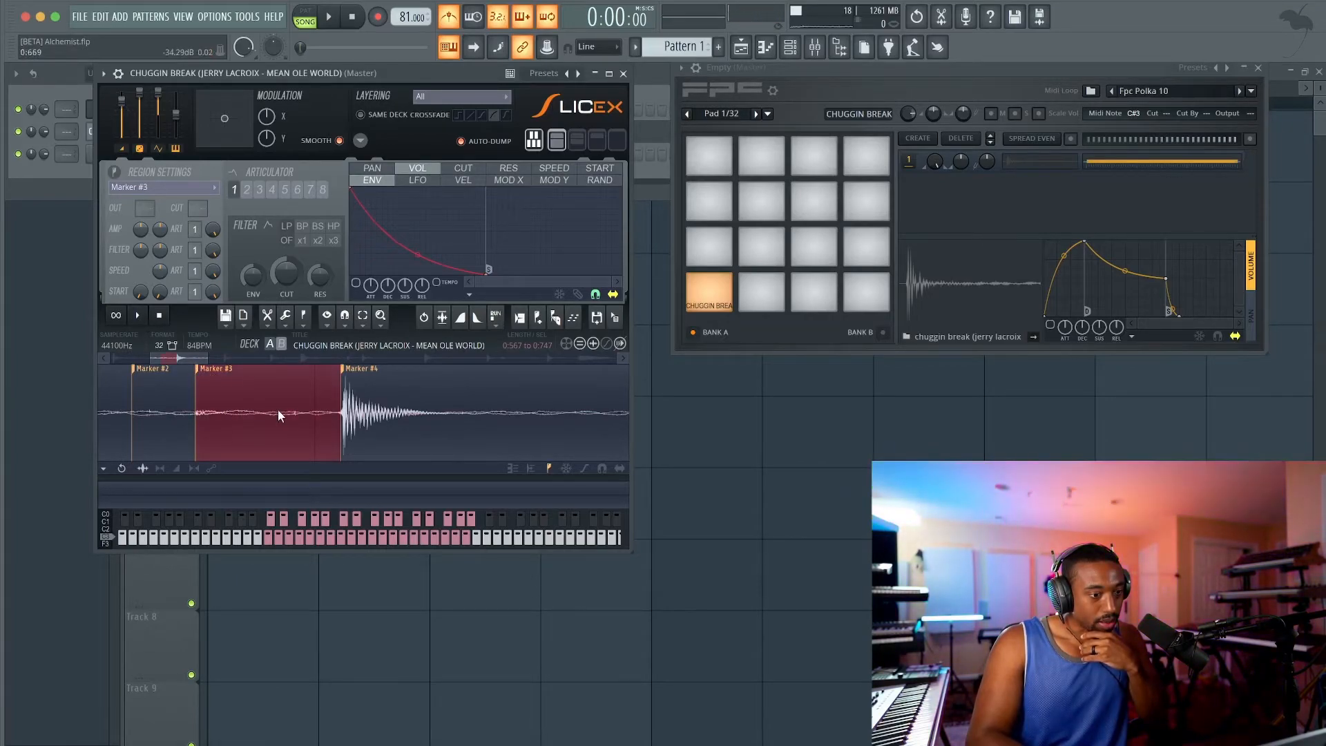
pyautogui.scroll(-3, 283, 410)
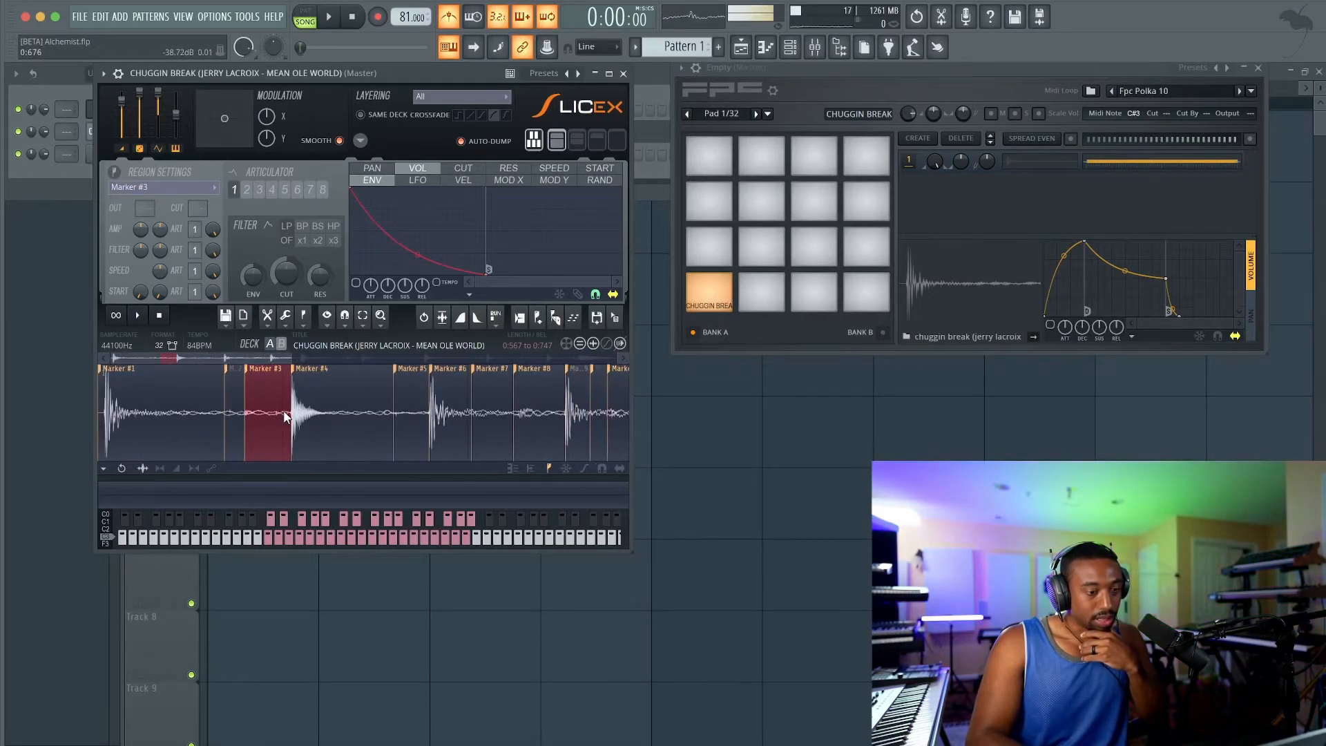
pyautogui.moveTo(773, 322); pyautogui.dragTo(763, 299)
pyautogui.click(811, 73)
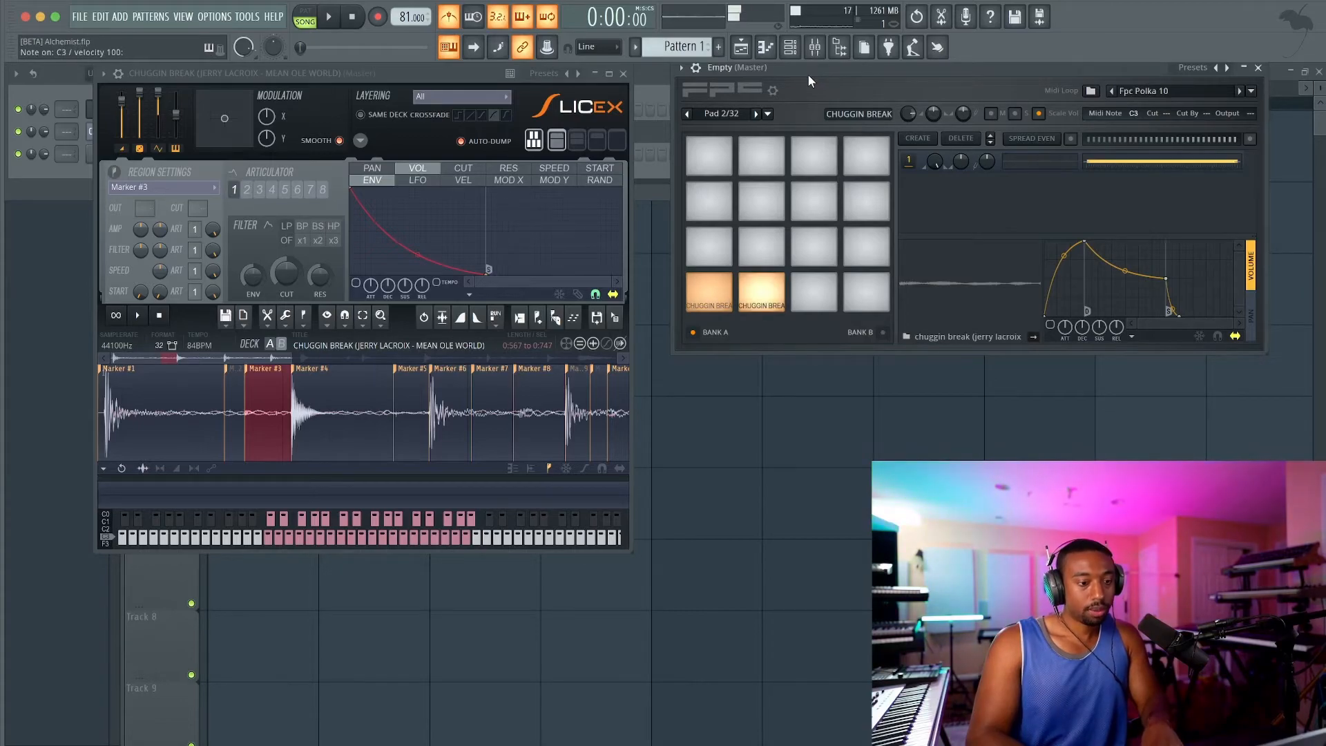
# Load the Marker #4 slice onto the third FPC pad.
pyautogui.scroll(-2, 390, 410)
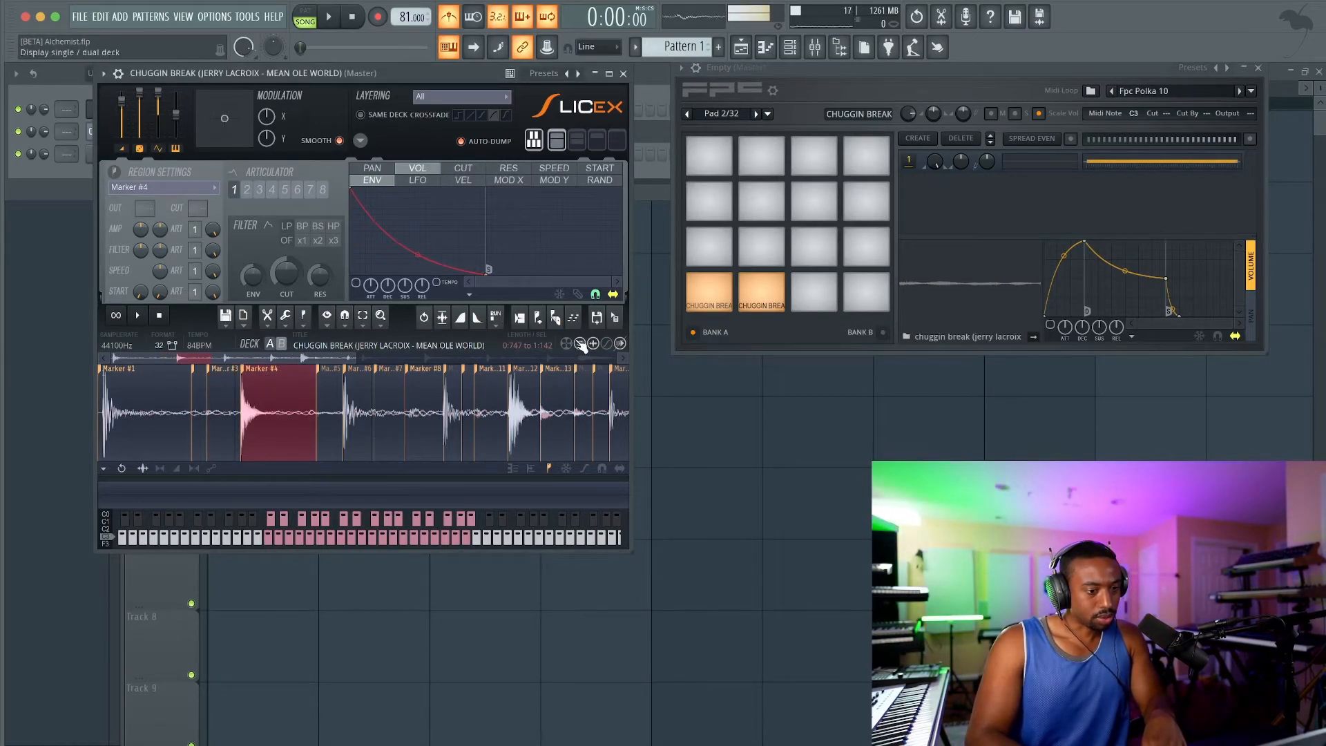
pyautogui.moveTo(618, 317); pyautogui.dragTo(809, 291)
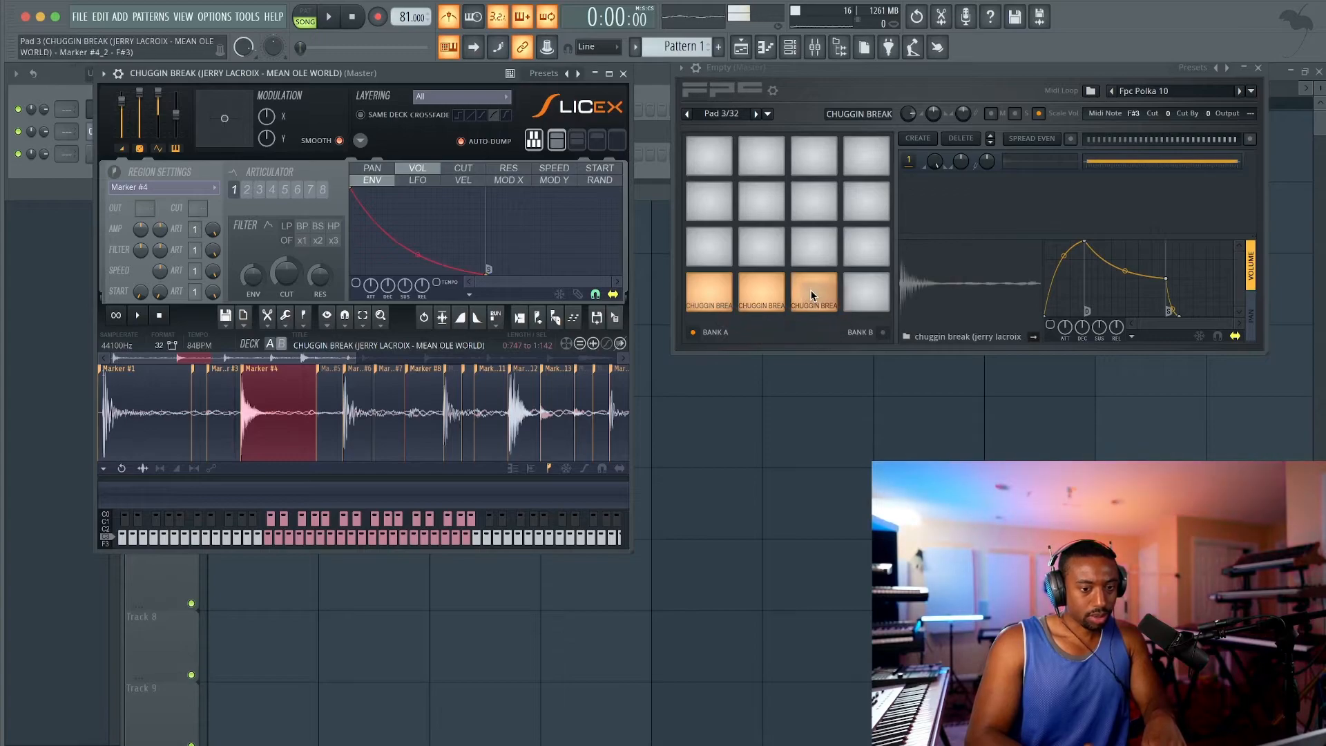
pyautogui.click(810, 72)
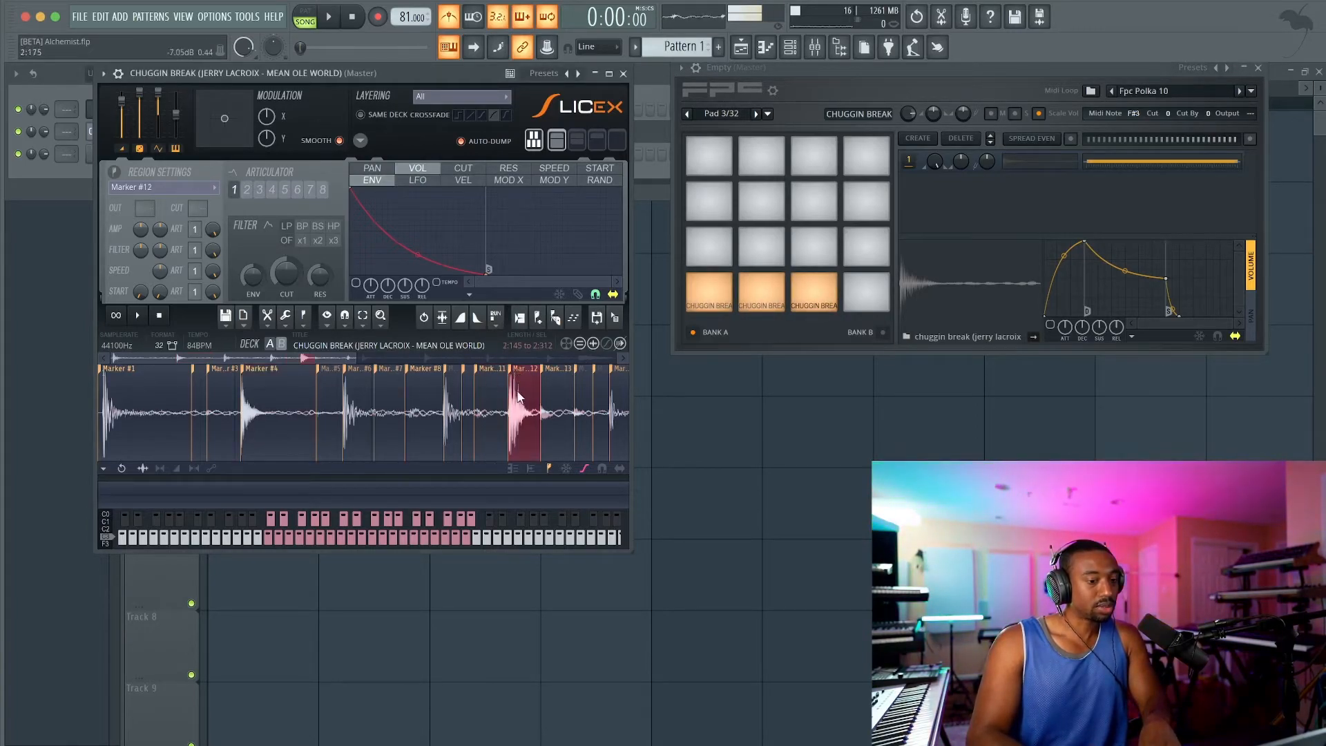
# Delete Marker #10 and Marker #11 to extend the Marker #9 slice up to the hit at Marker #12.
pyautogui.moveTo(463, 375); pyautogui.dragTo(497, 377)
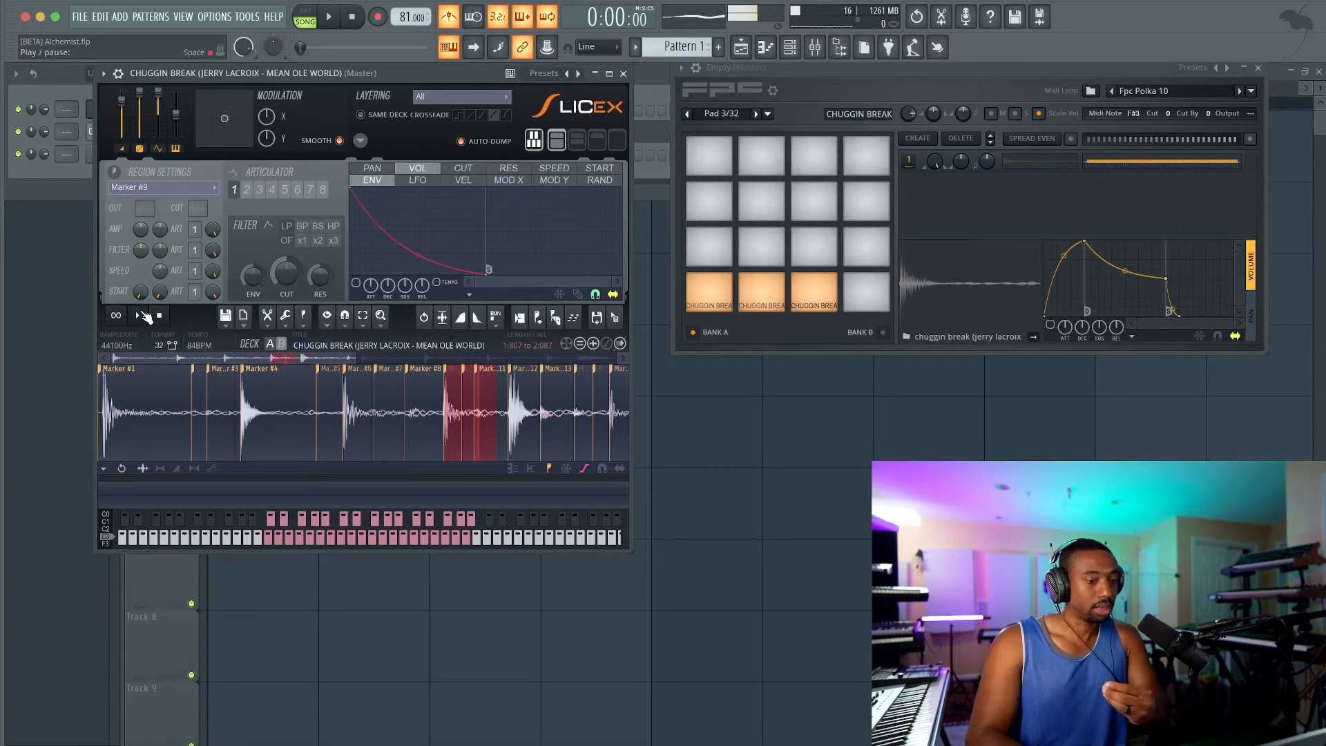
pyautogui.moveTo(504, 404); pyautogui.dragTo(508, 404)
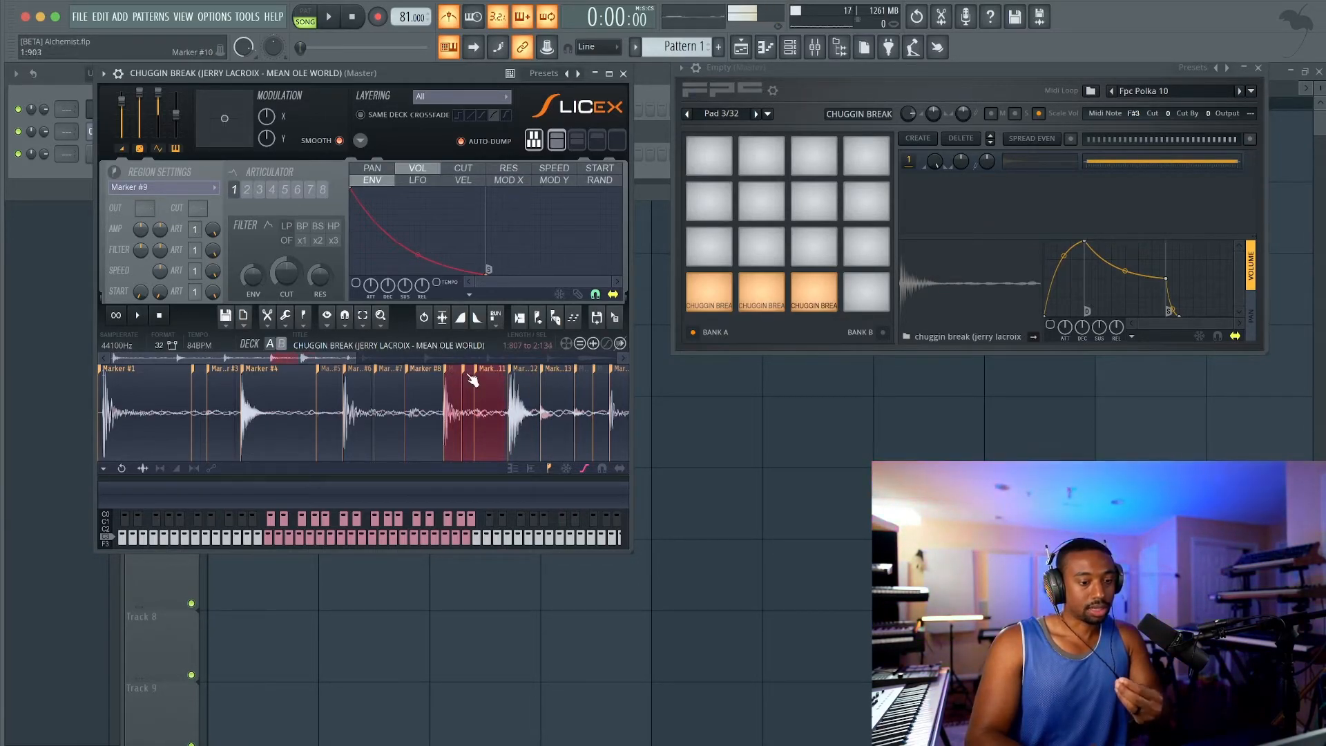
pyautogui.rightClick(468, 377)
pyautogui.click(485, 388)
pyautogui.rightClick(476, 378)
pyautogui.click(494, 389)
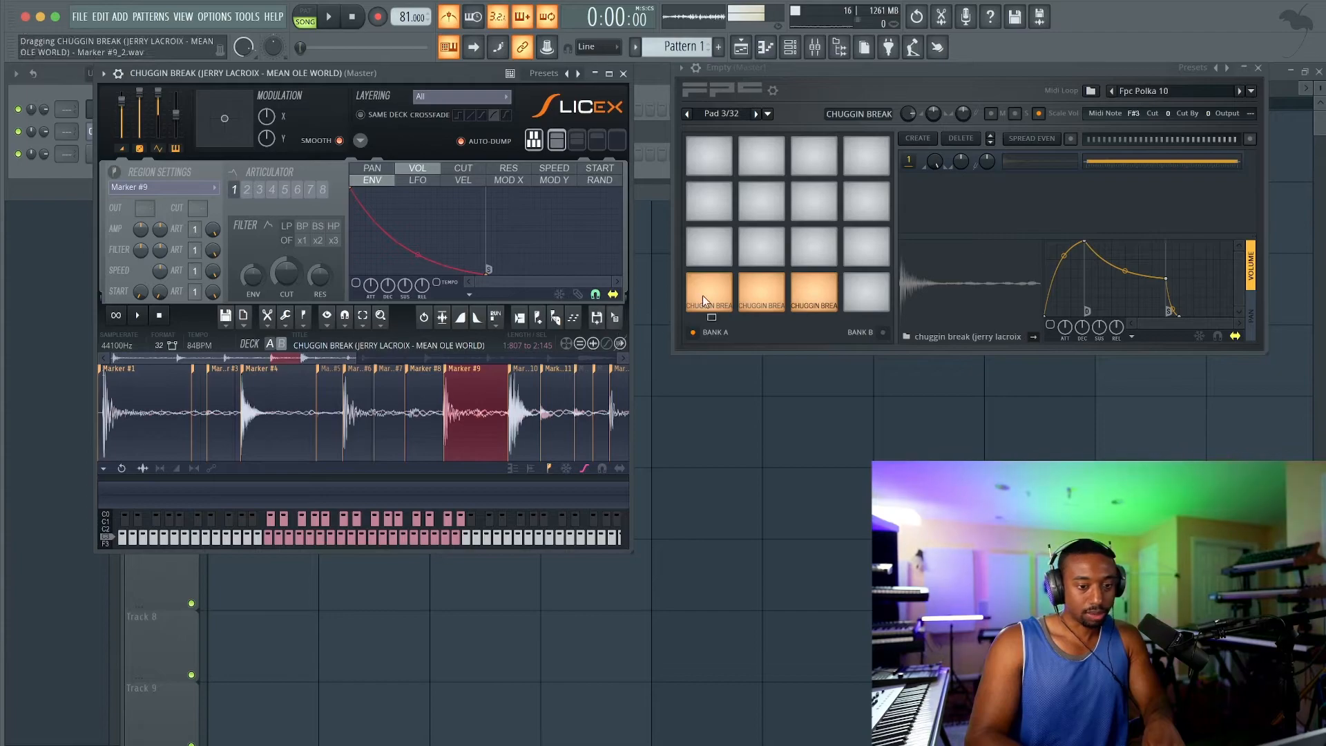
# Load the extended Marker #9 slice onto the fourth FPC pad and close the Slicex and FPC windows.
pyautogui.moveTo(863, 286); pyautogui.dragTo(864, 284)
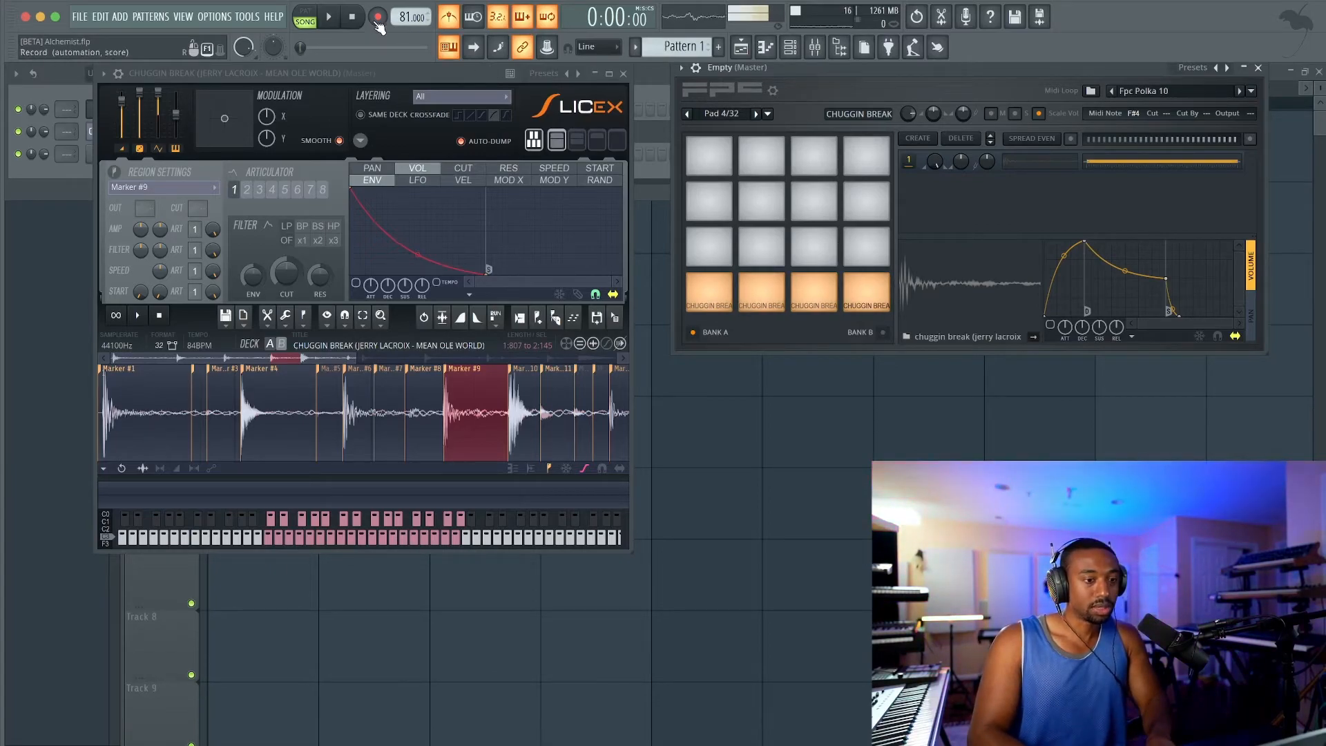
pyautogui.click(624, 73)
pyautogui.click(1258, 69)
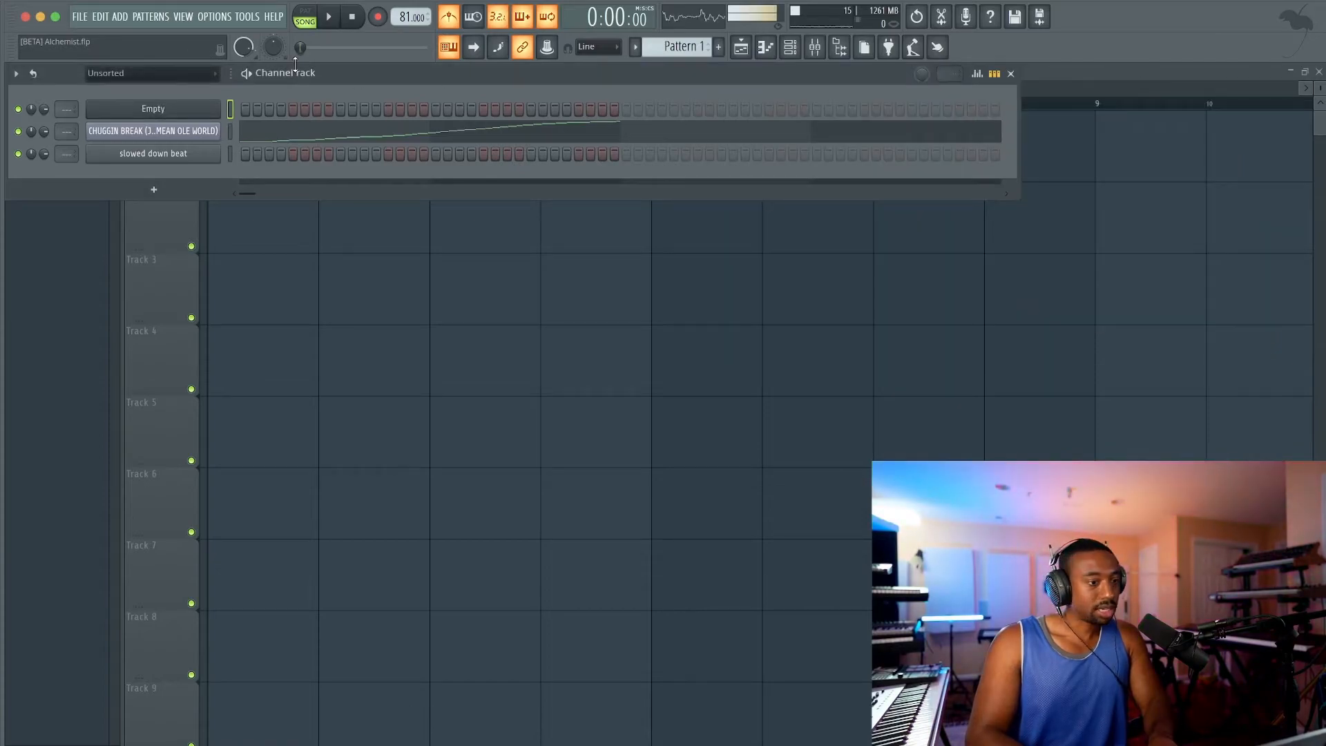
# Arm recording for notes and automation, and check the typing keyboard layout, keeping Layout FPC (C4).
pyautogui.click(378, 17)
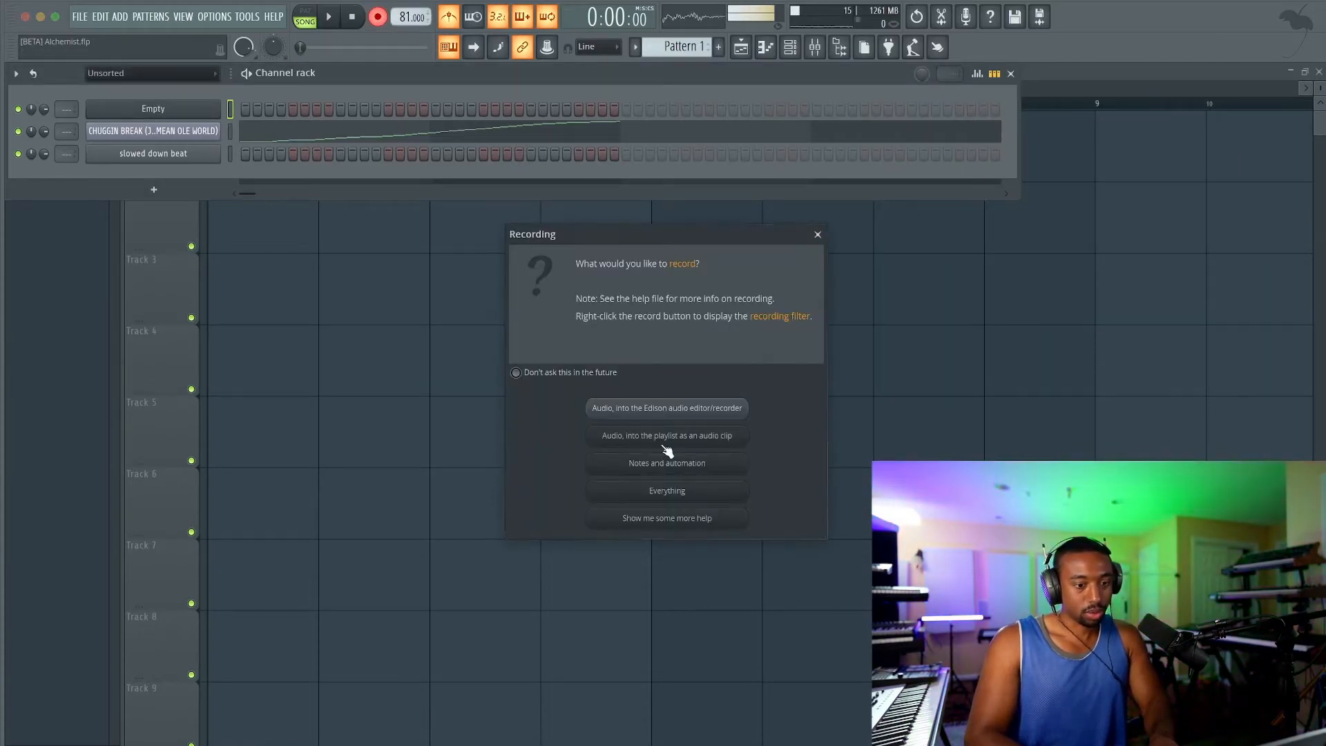
pyautogui.click(665, 461)
pyautogui.press('F6')
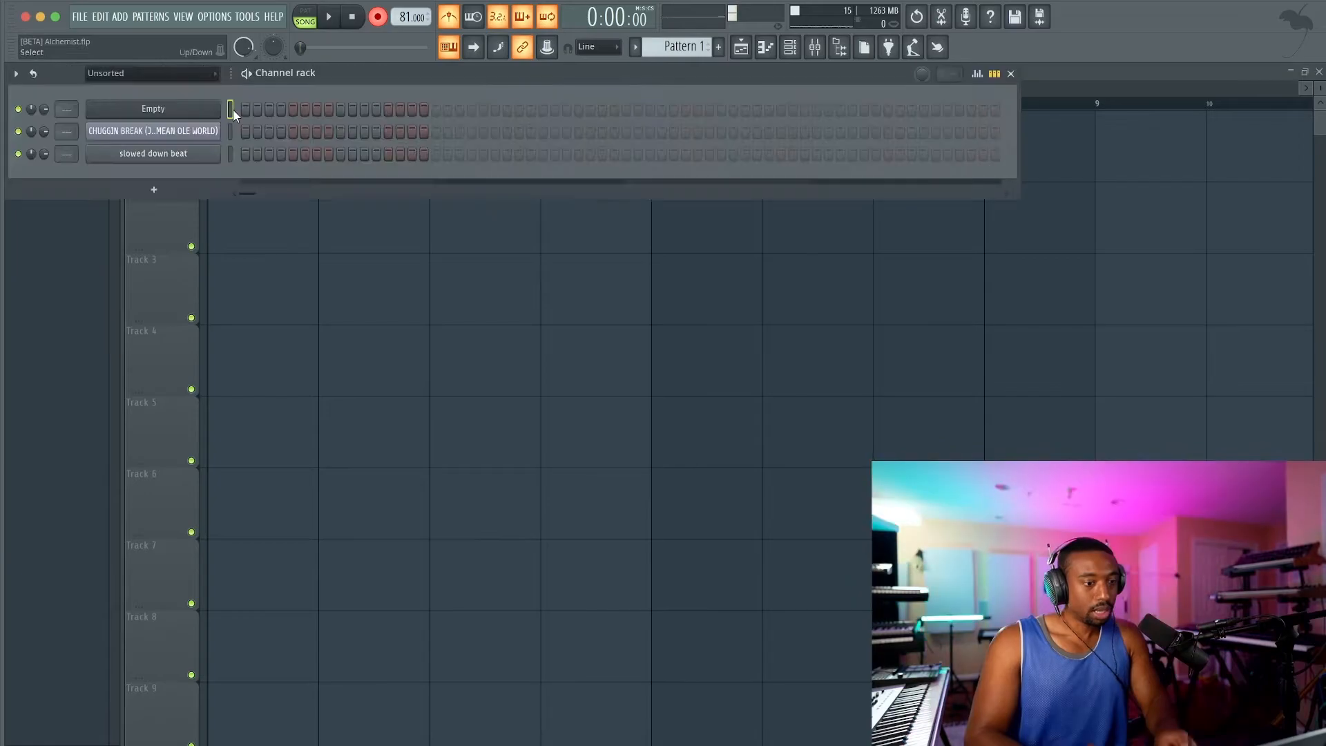
pyautogui.rightClick(457, 54)
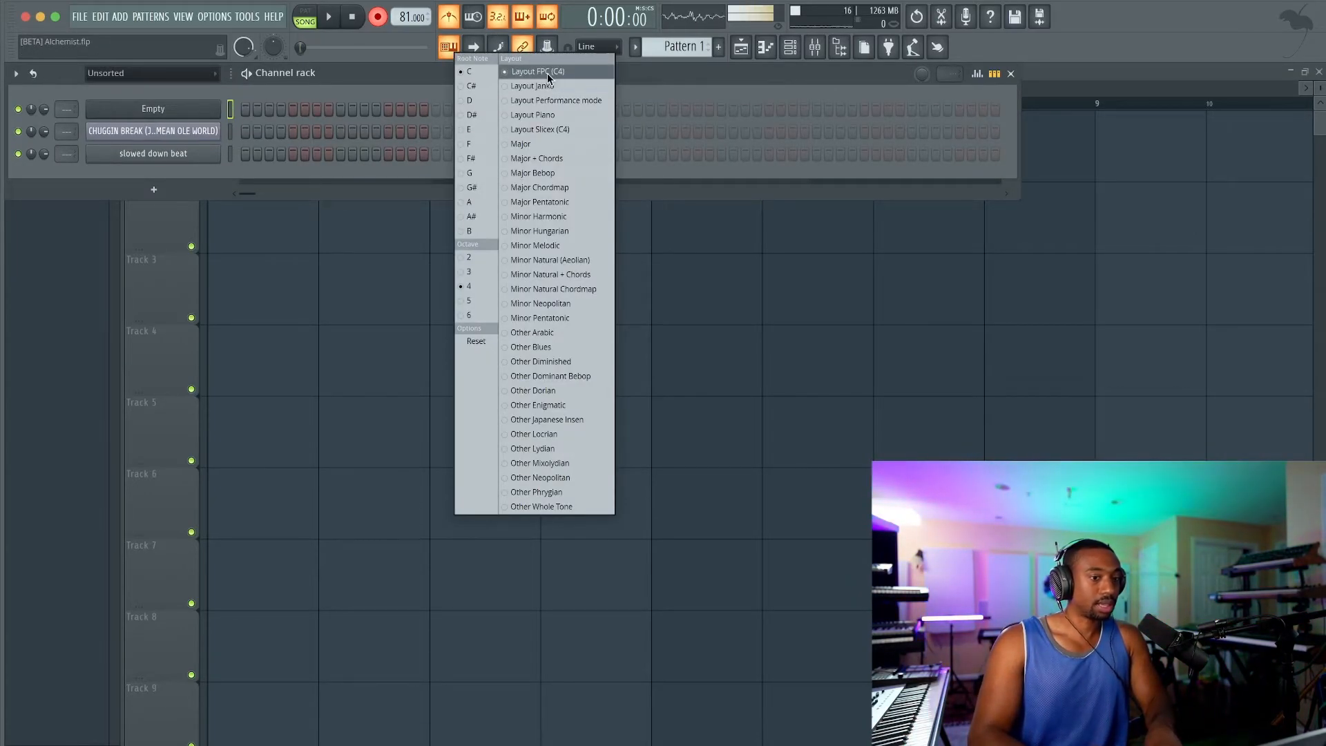
pyautogui.click(629, 81)
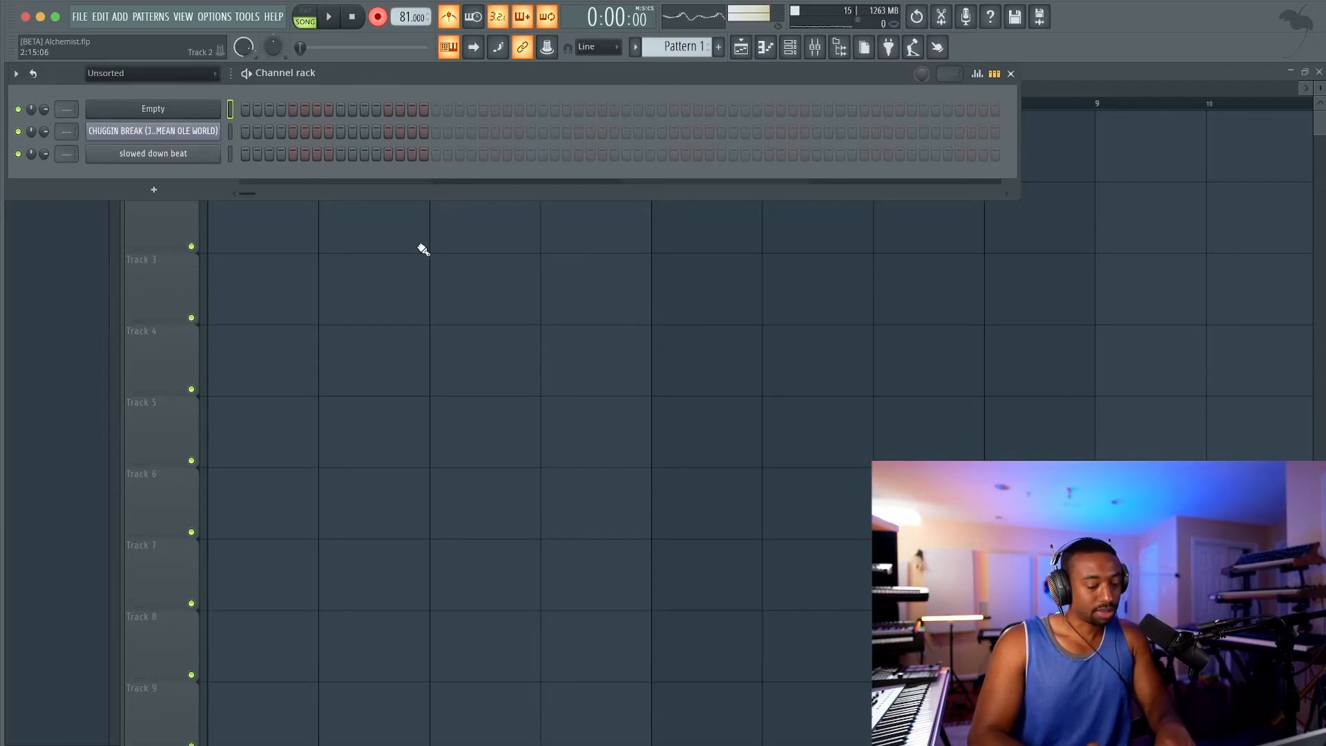
pyautogui.press('F6')
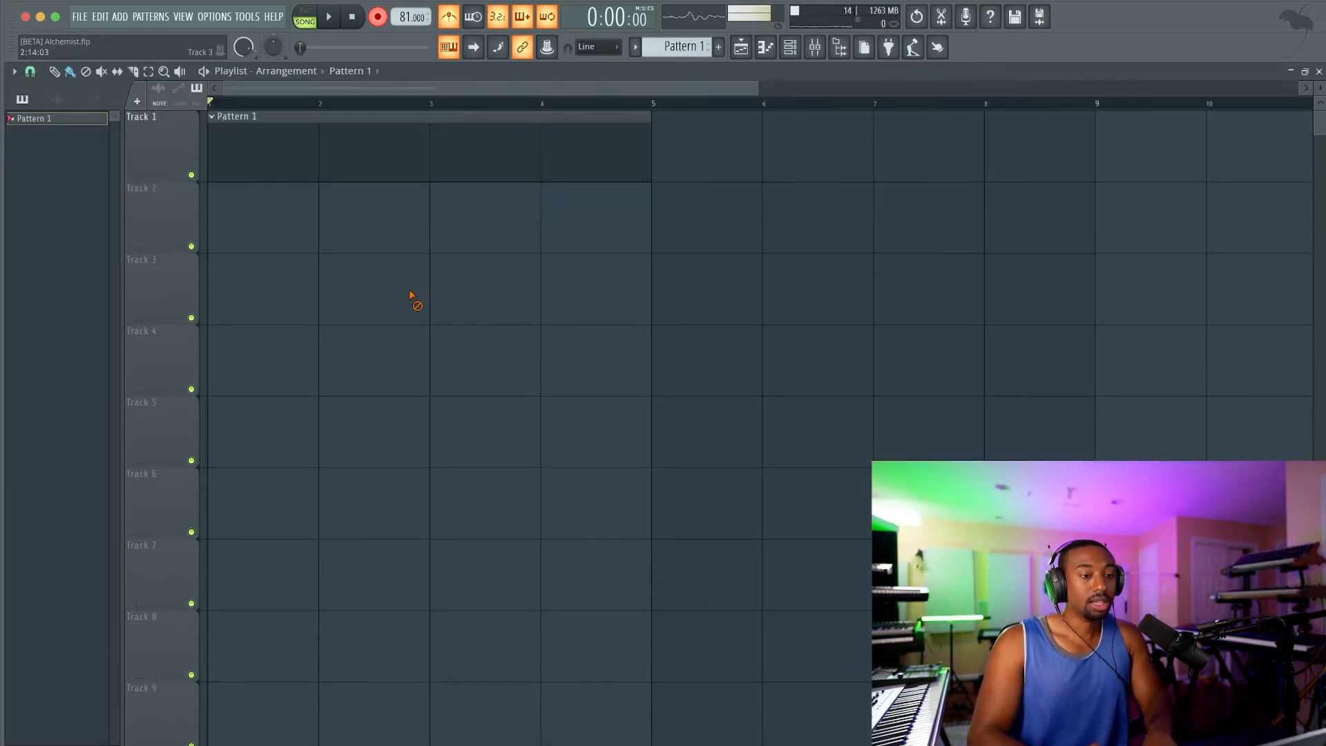
# Record a drum beat into Pattern 1 by playing the FPC pads, play it back in the playlist and stop.
pyautogui.press('space')
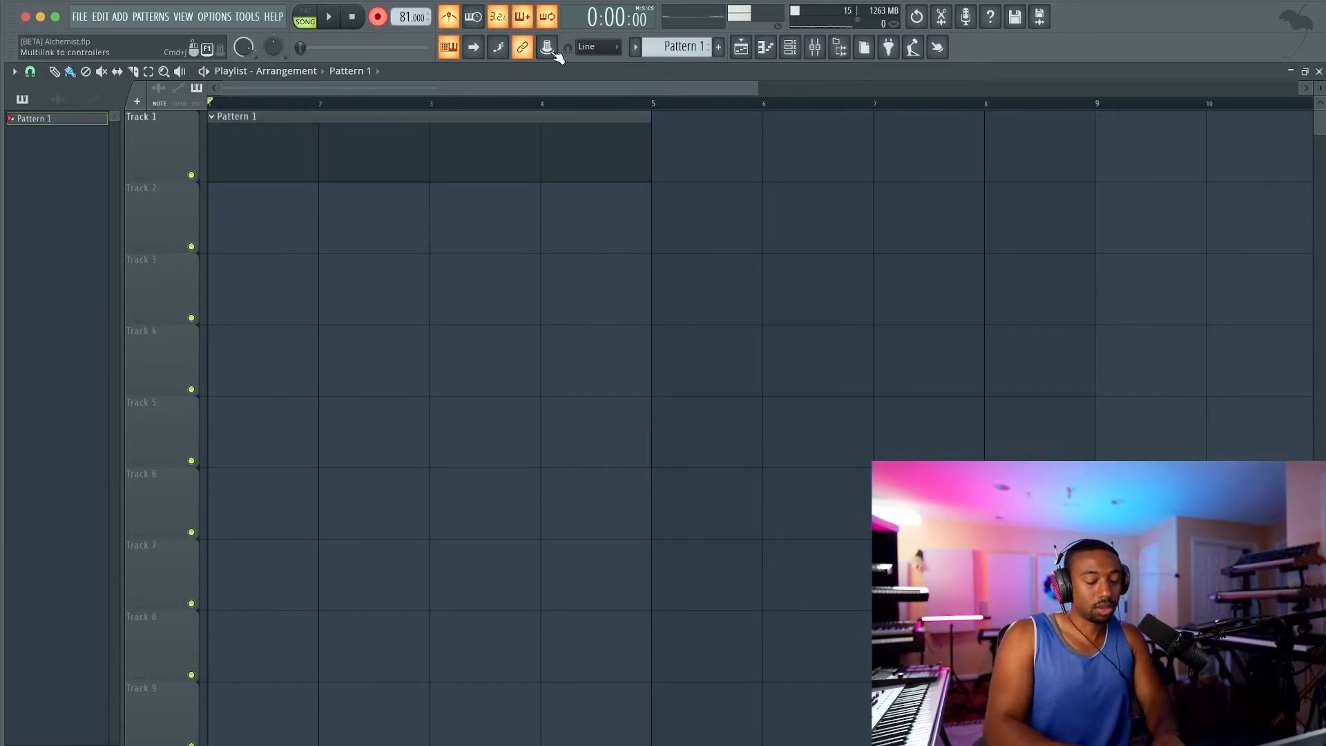
pyautogui.press('space')
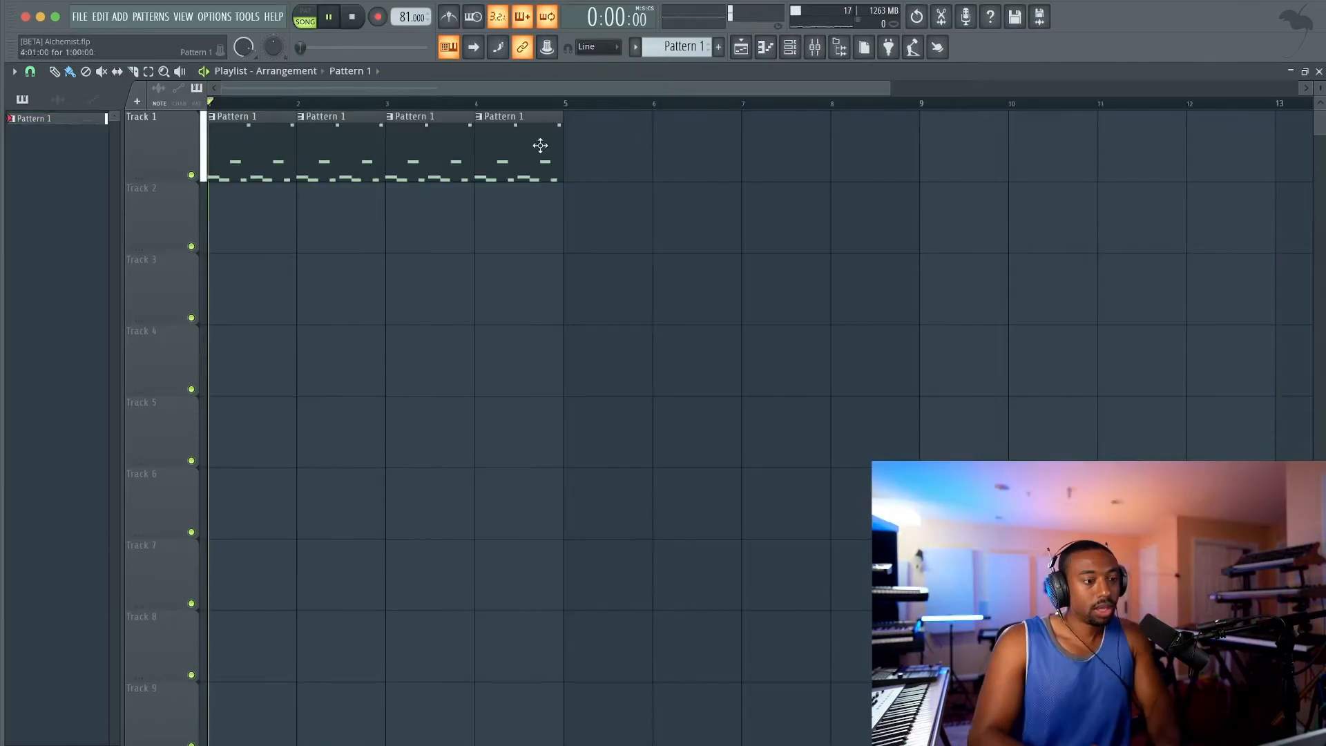
pyautogui.press('F6')
pyautogui.press('space')
# Route the FPC drum channel to mixer track 8 and load KClip3 in that track's first effect slot.
pyautogui.click(230, 109)
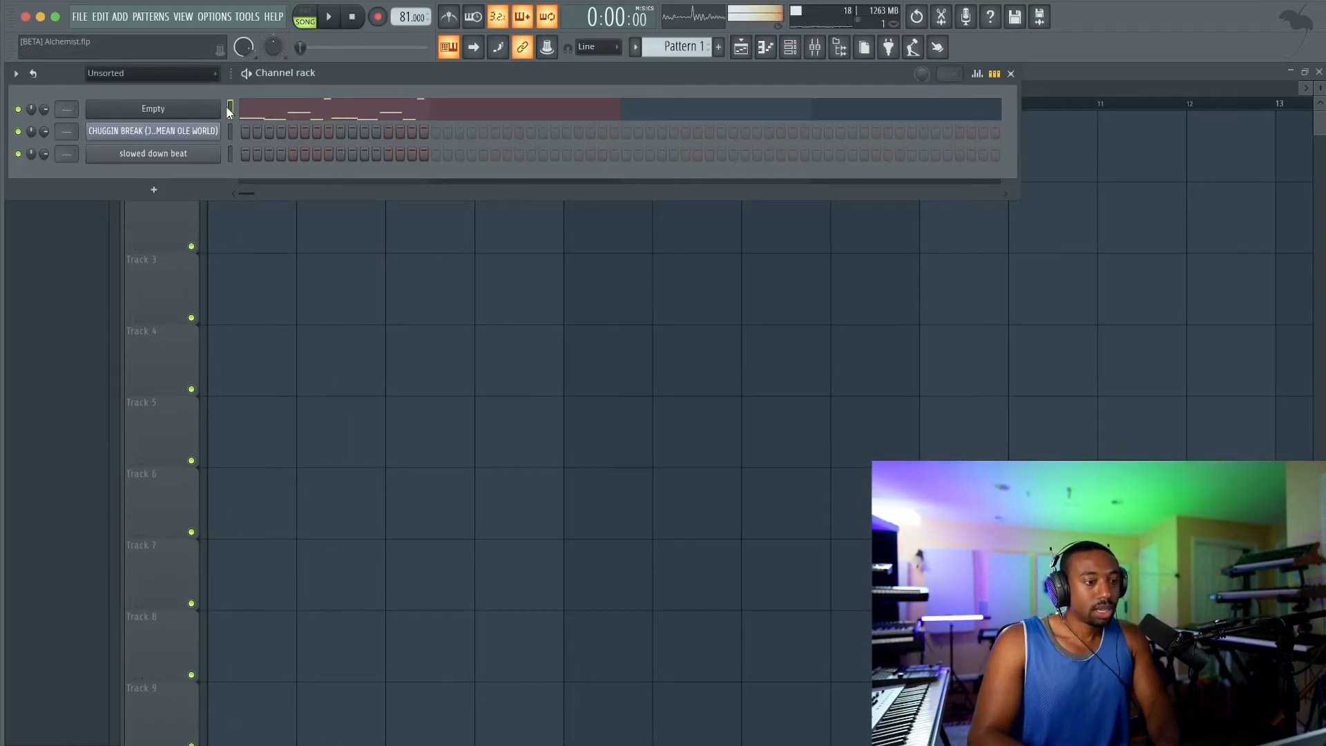
pyautogui.press('super+l')
pyautogui.click(802, 482)
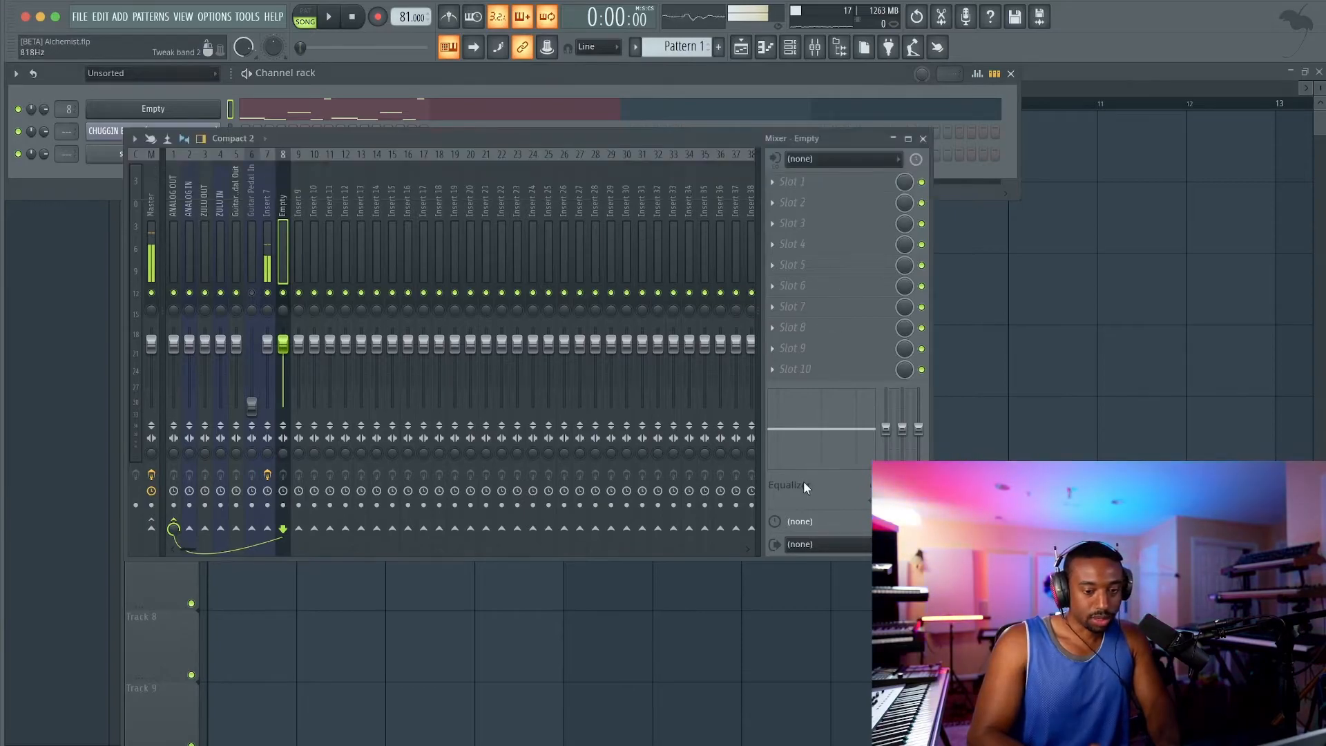
pyautogui.click(821, 185)
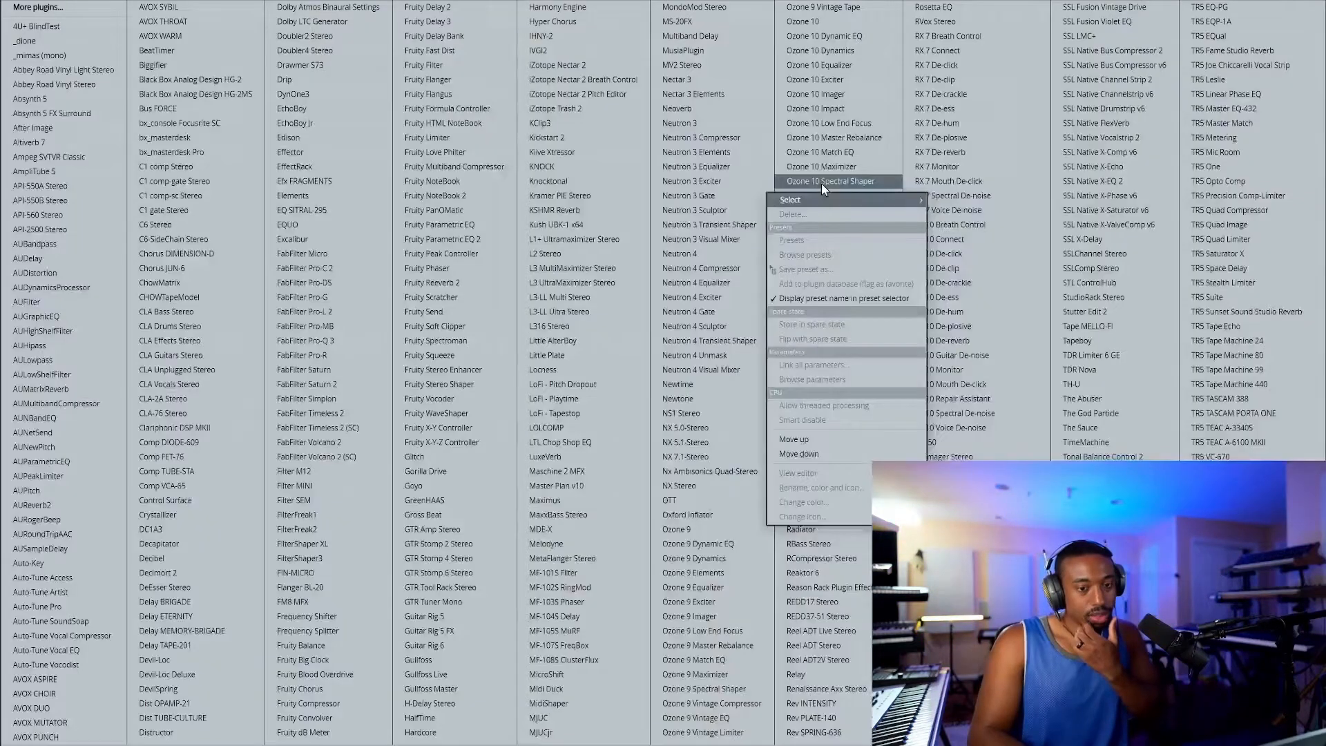
pyautogui.click(569, 125)
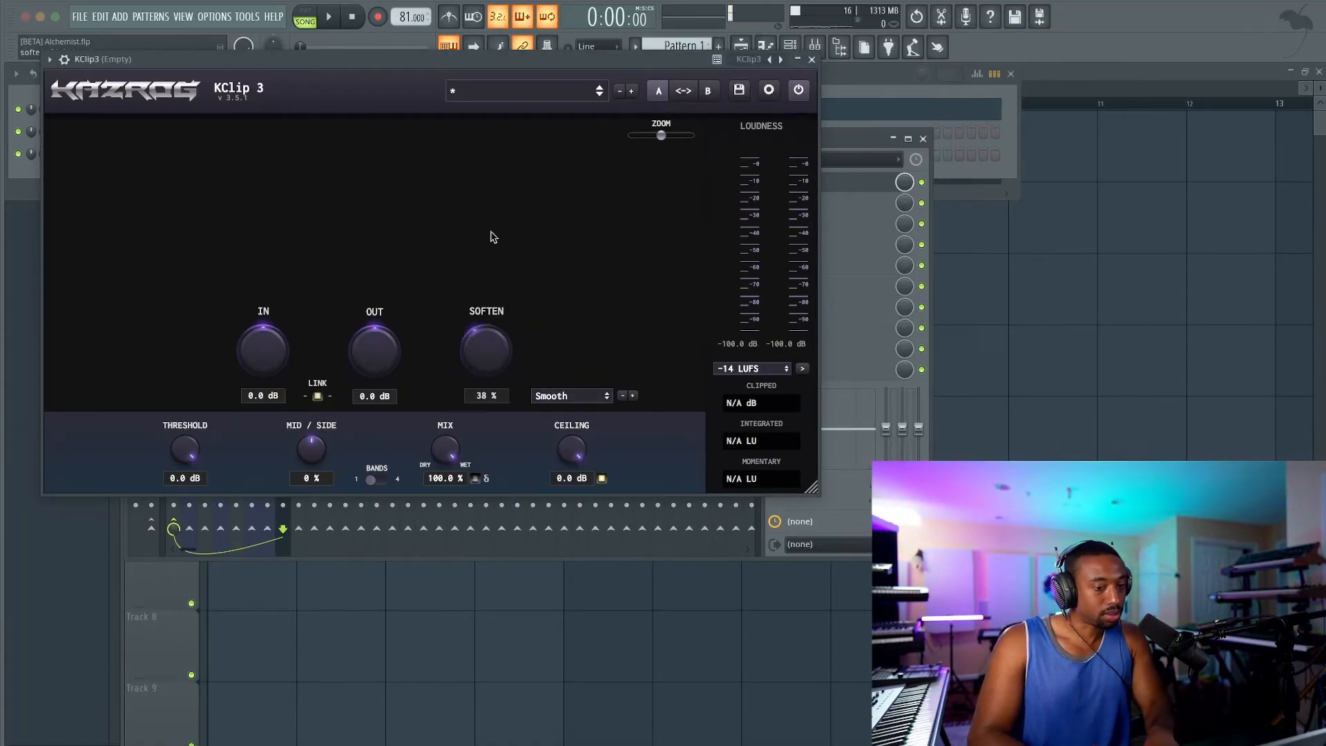
# Raise KClip 3's Soften amount and input gain on the drums while the beat plays.
pyautogui.moveTo(479, 343); pyautogui.dragTo(469, 310)
pyautogui.press('space')
pyautogui.moveTo(269, 354); pyautogui.dragTo(260, 326)
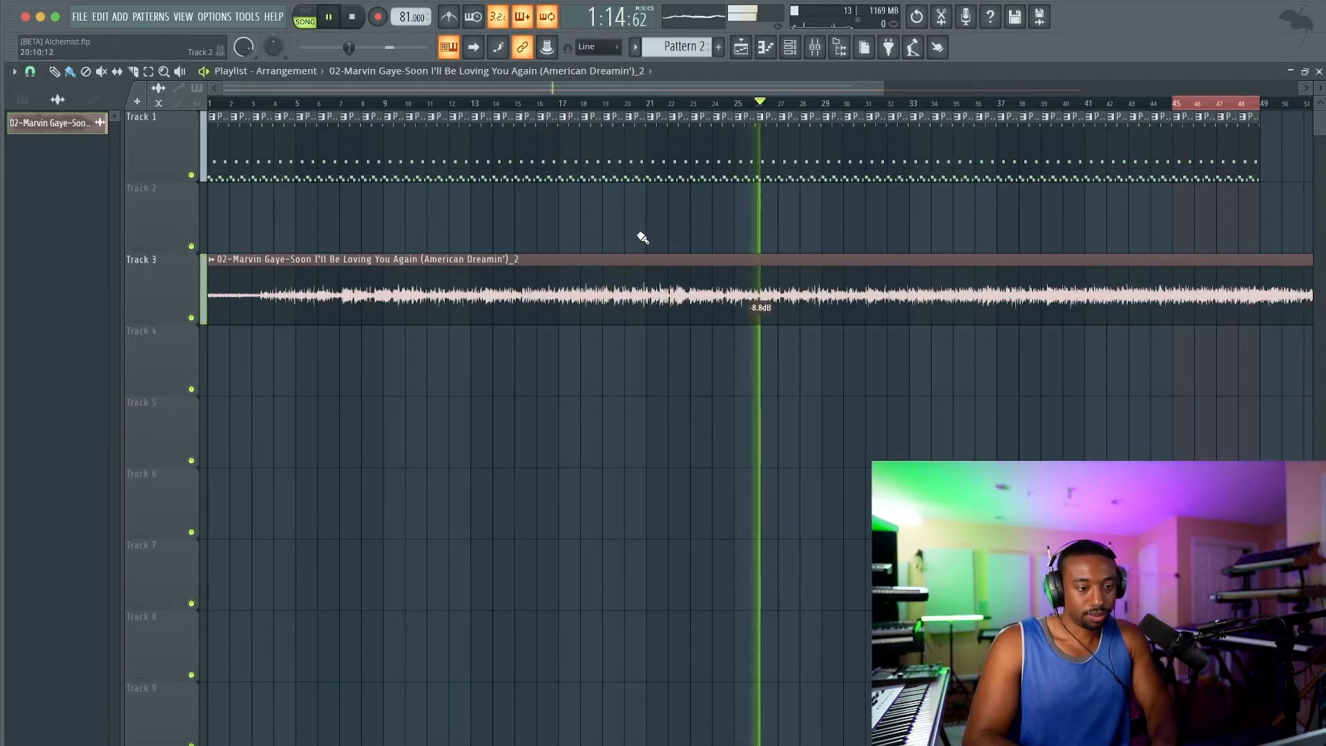
# Mute the drum patterns on Track 1 and set the playback position to bar 25 of the Marvin Gaye sample.
pyautogui.scroll(3, 793, 242)
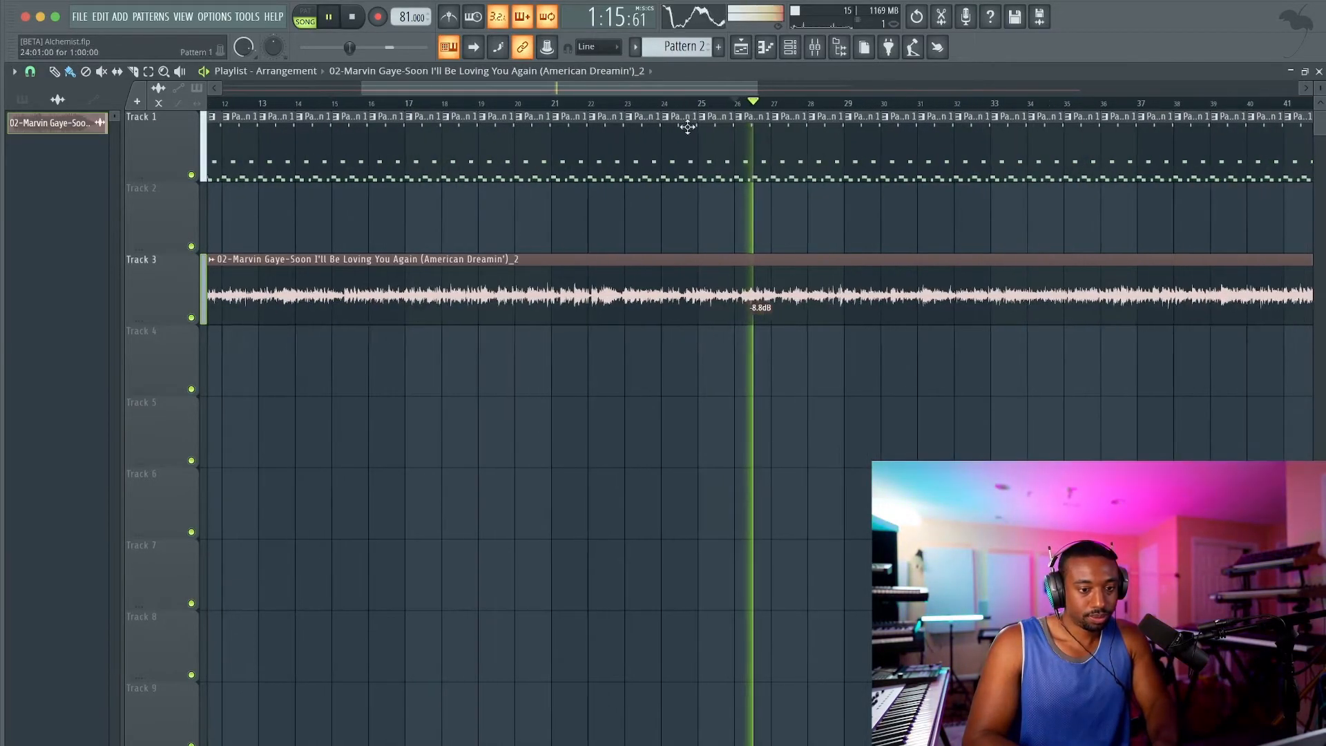
pyautogui.press('space')
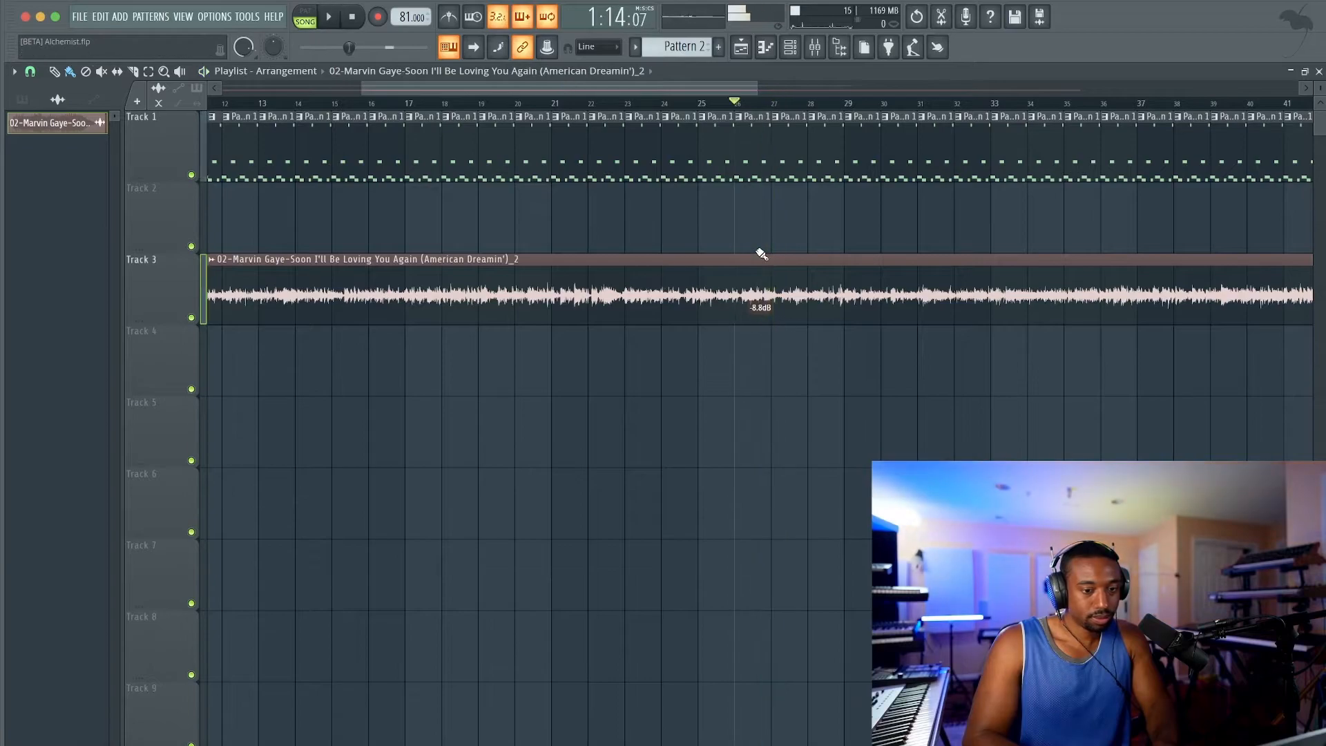
pyautogui.scroll(3, 765, 234)
pyautogui.click(191, 175)
pyautogui.press('space')
pyautogui.press('space')
pyautogui.click(622, 105)
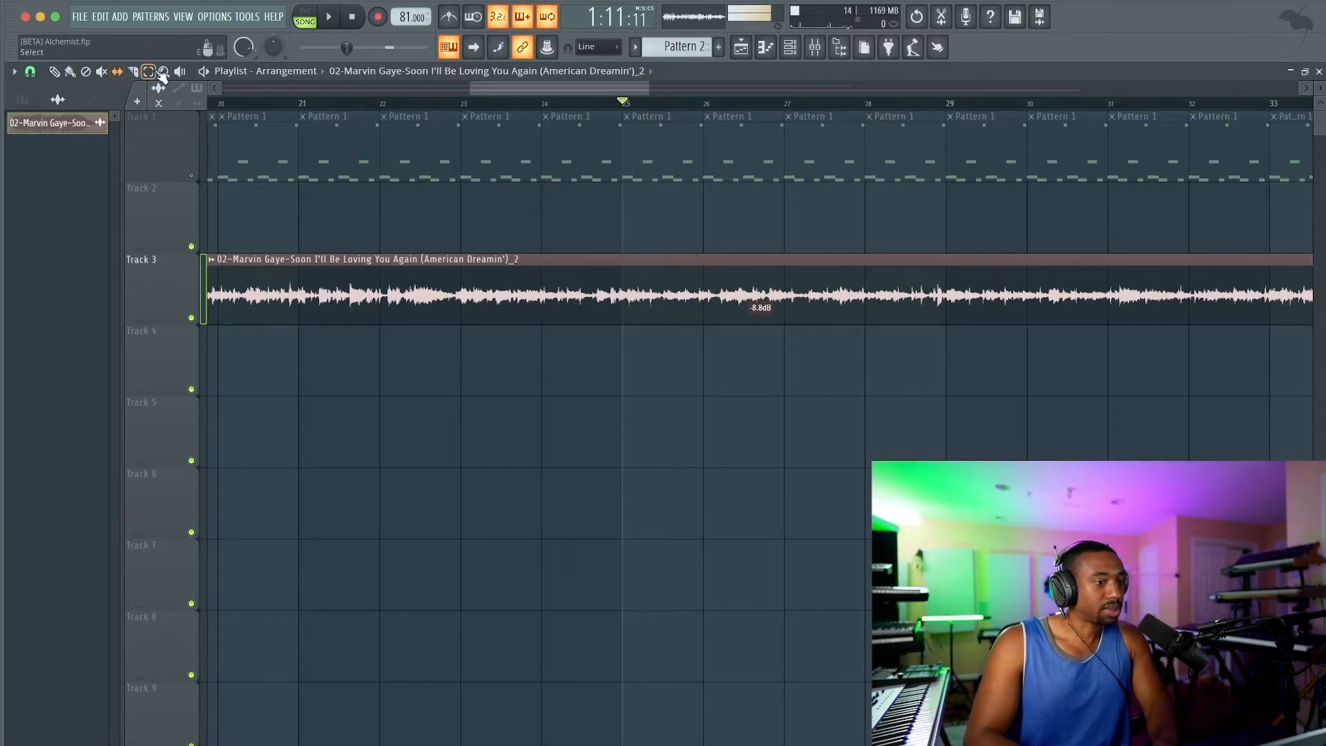
# Play the Marvin Gaye sample and slice it on Track 3 at about 26:08 and 27:06.
pyautogui.press('space')
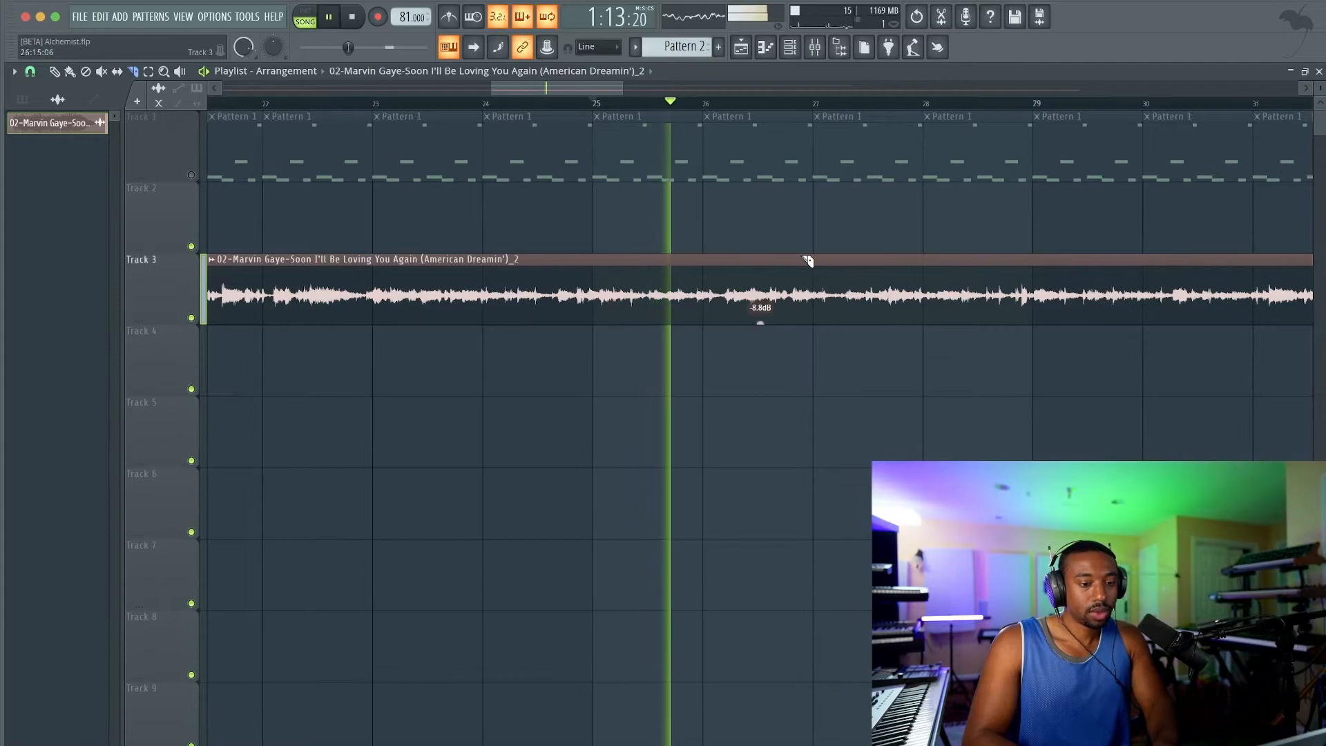
pyautogui.scroll(1, 807, 261)
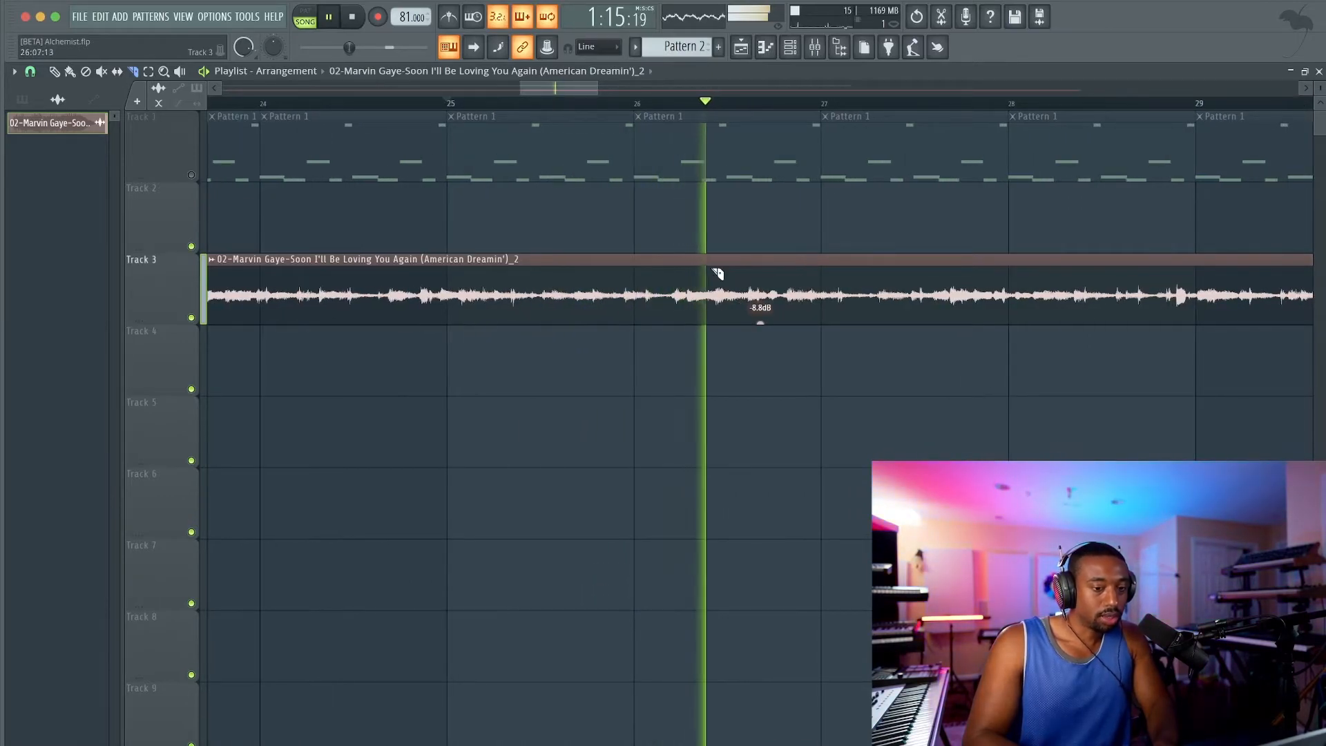
pyautogui.scroll(1, 720, 297)
pyautogui.click(715, 295)
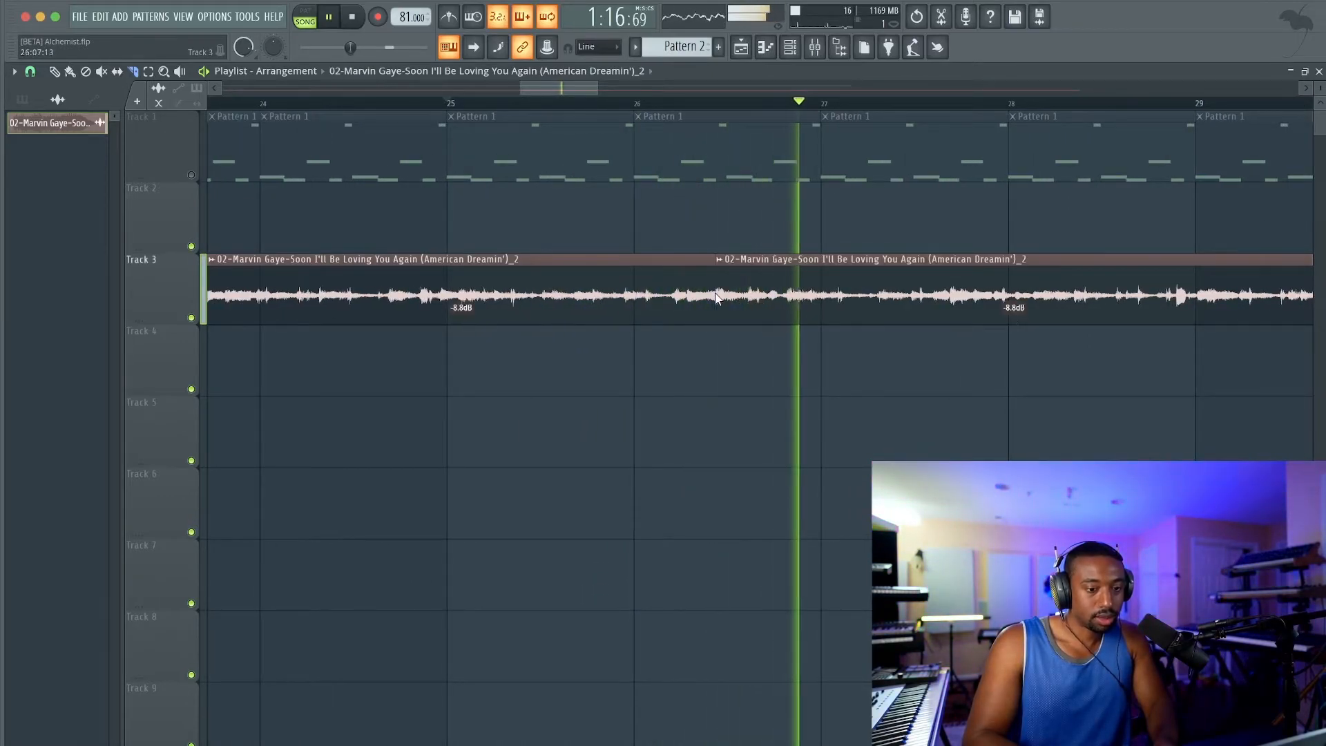
pyautogui.click(880, 295)
pyautogui.press('space')
pyautogui.hscroll(3, 691, 197)
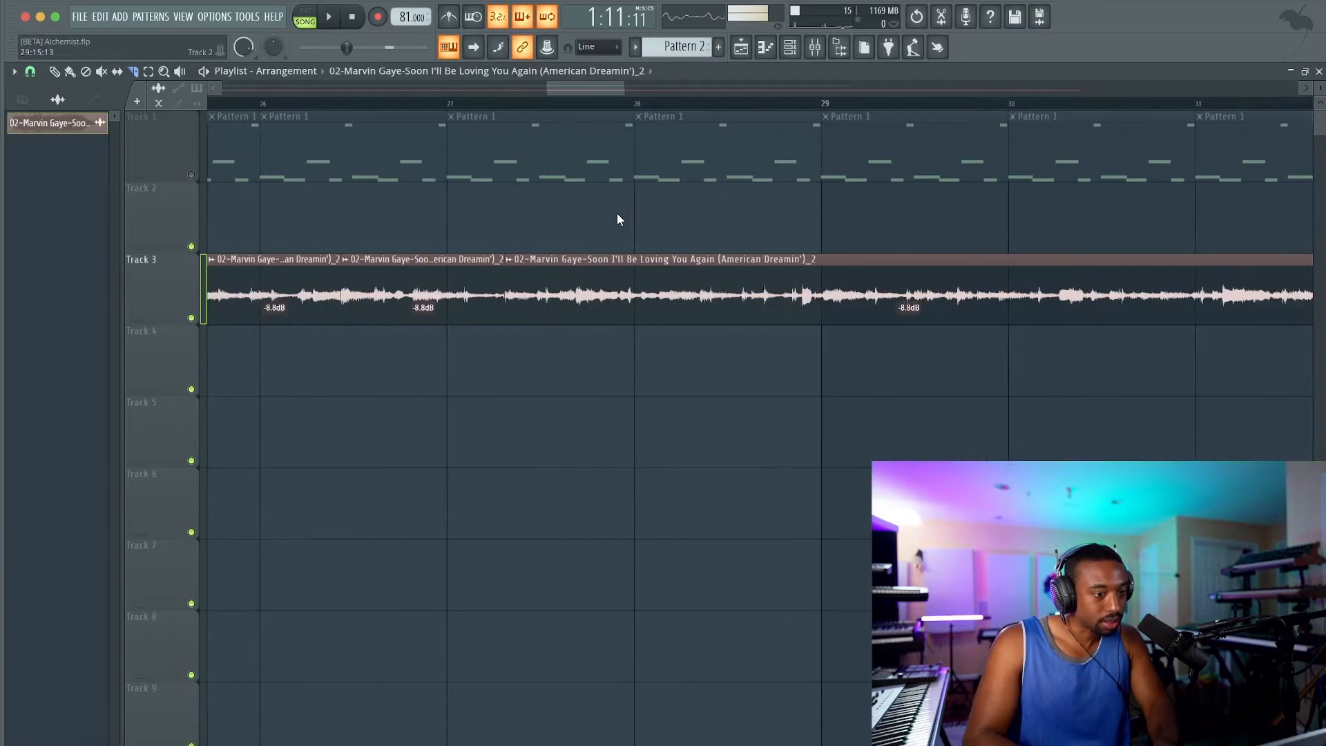
# Select the slice between the two cuts and play from bar 25 to check the cut points by ear.
pyautogui.scroll(-3, 606, 167)
pyautogui.keyDown('ctrl'); pyautogui.click(388, 259); pyautogui.keyUp('ctrl')
pyautogui.keyDown('ctrl'); pyautogui.click(498, 259); pyautogui.keyUp('ctrl')
pyautogui.scroll(-2, 424, 114)
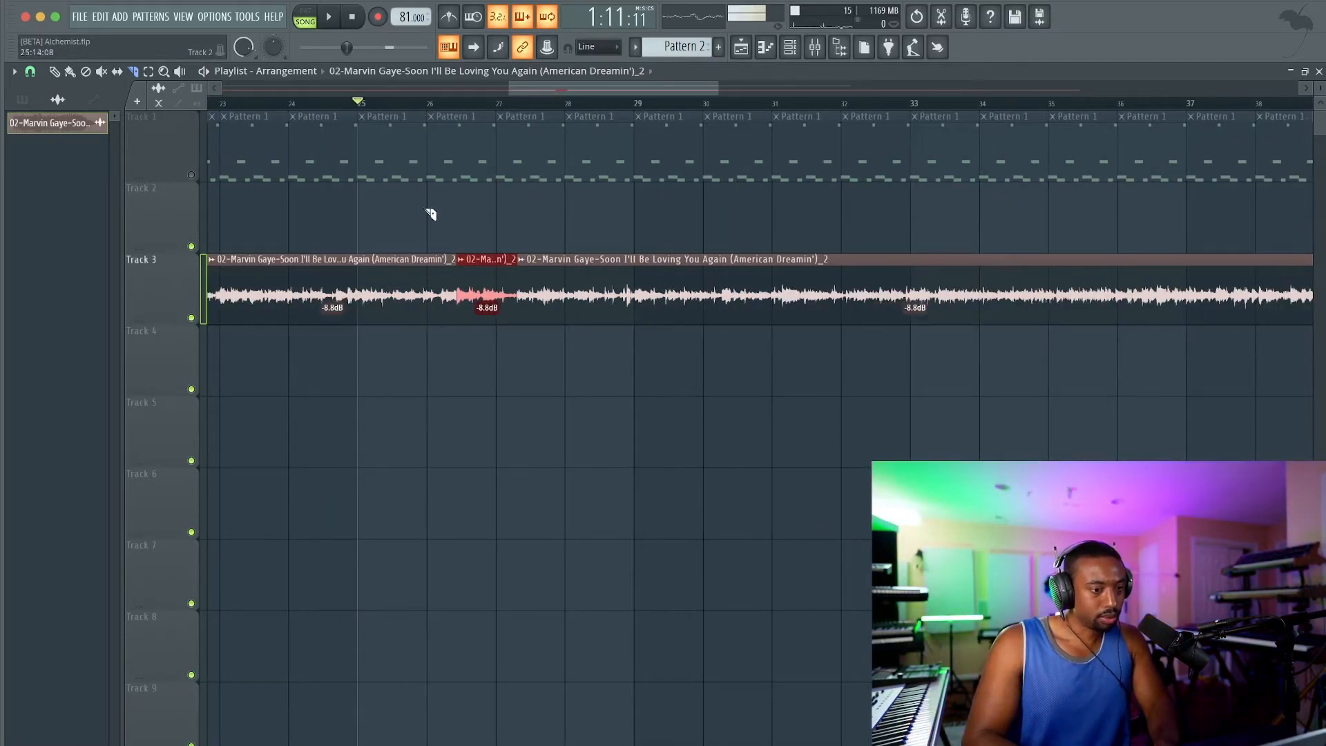
pyautogui.scroll(2, 524, 254)
pyautogui.press('space')
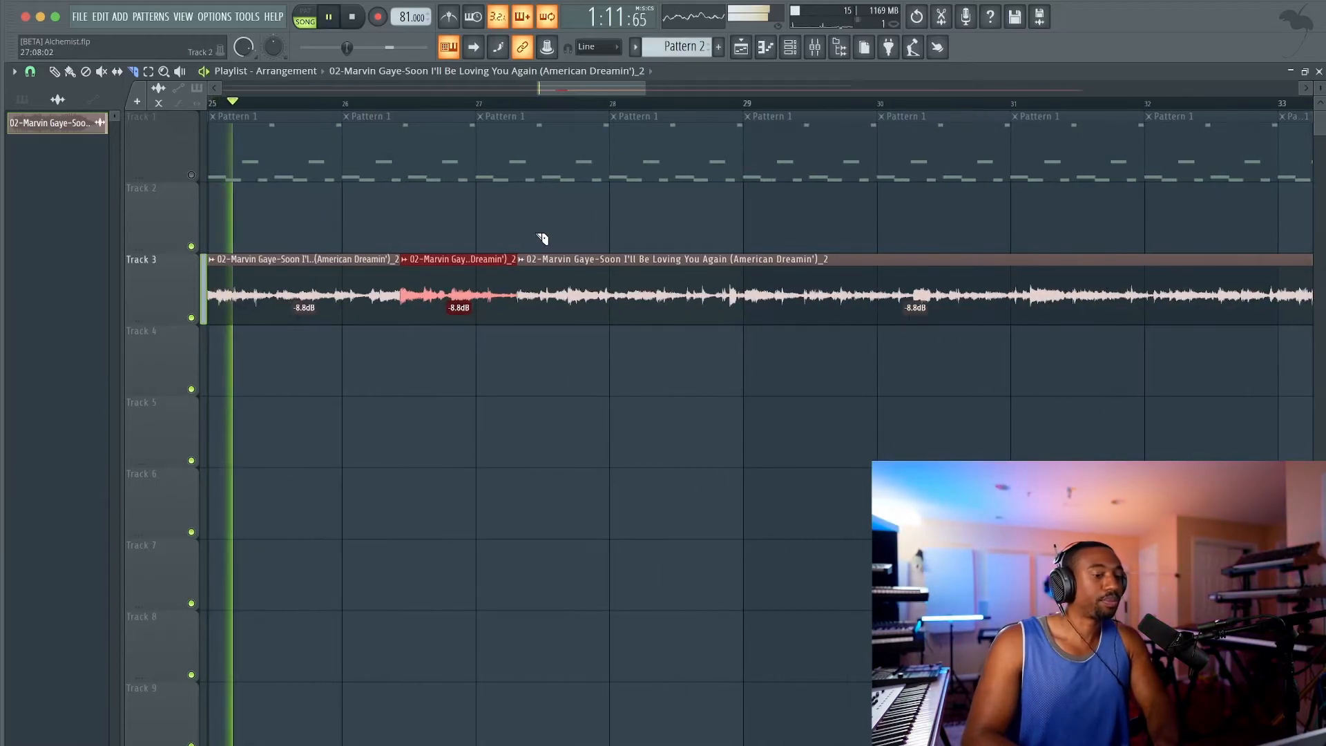
pyautogui.scroll(1, 501, 237)
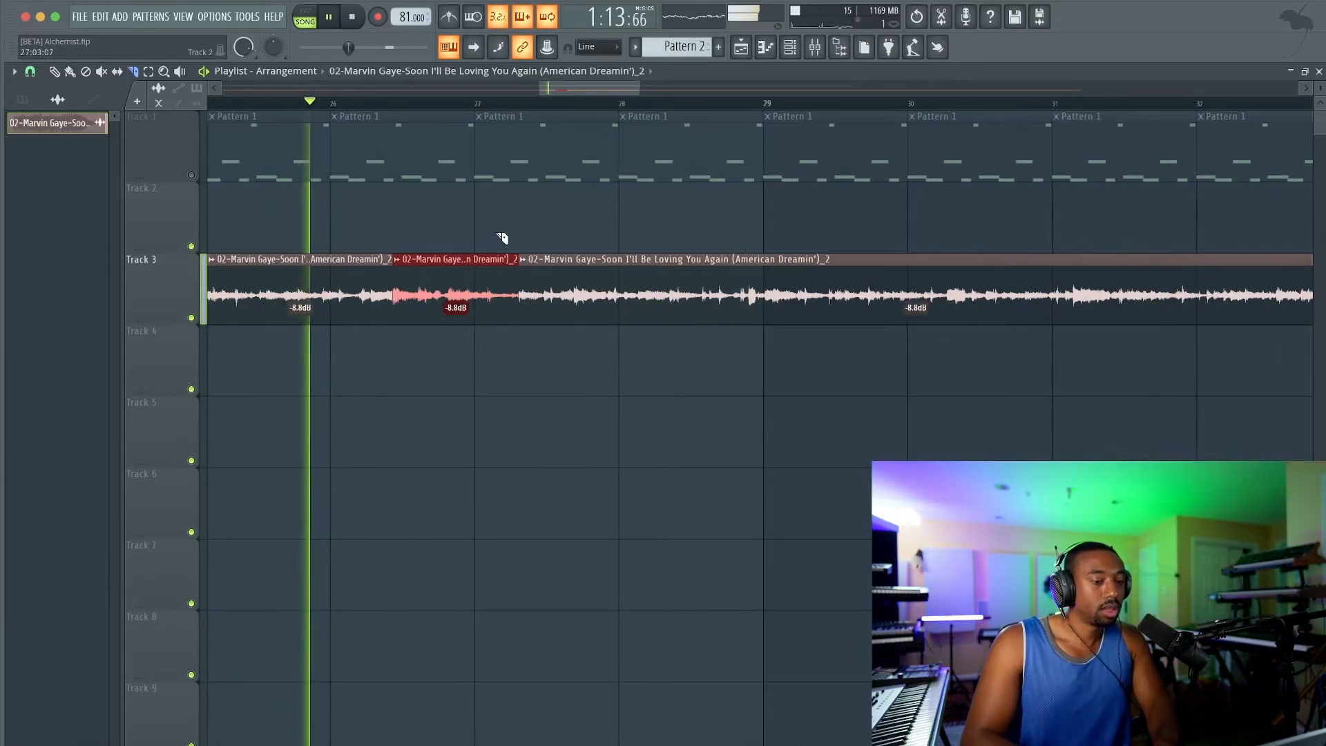
pyautogui.scroll(2, 499, 215)
pyautogui.click(386, 280)
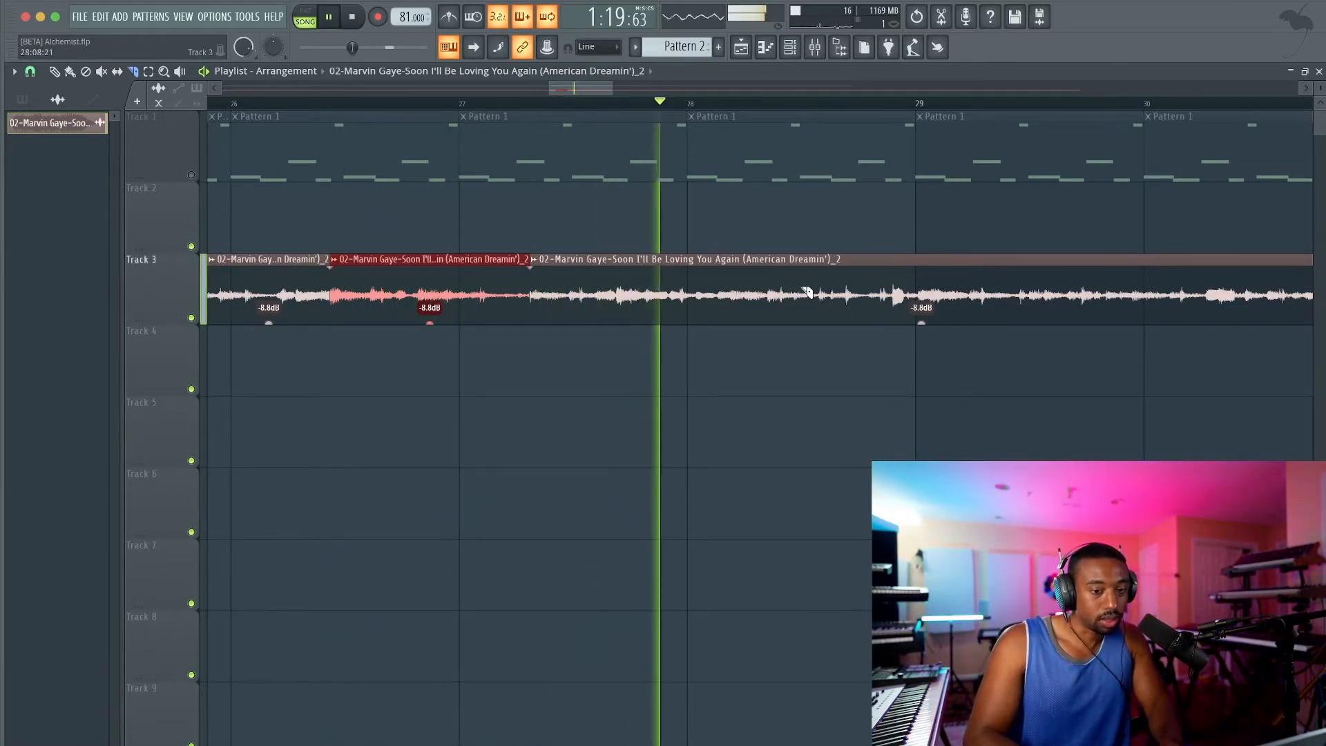
pyautogui.scroll(1, 779, 278)
pyautogui.press('space')
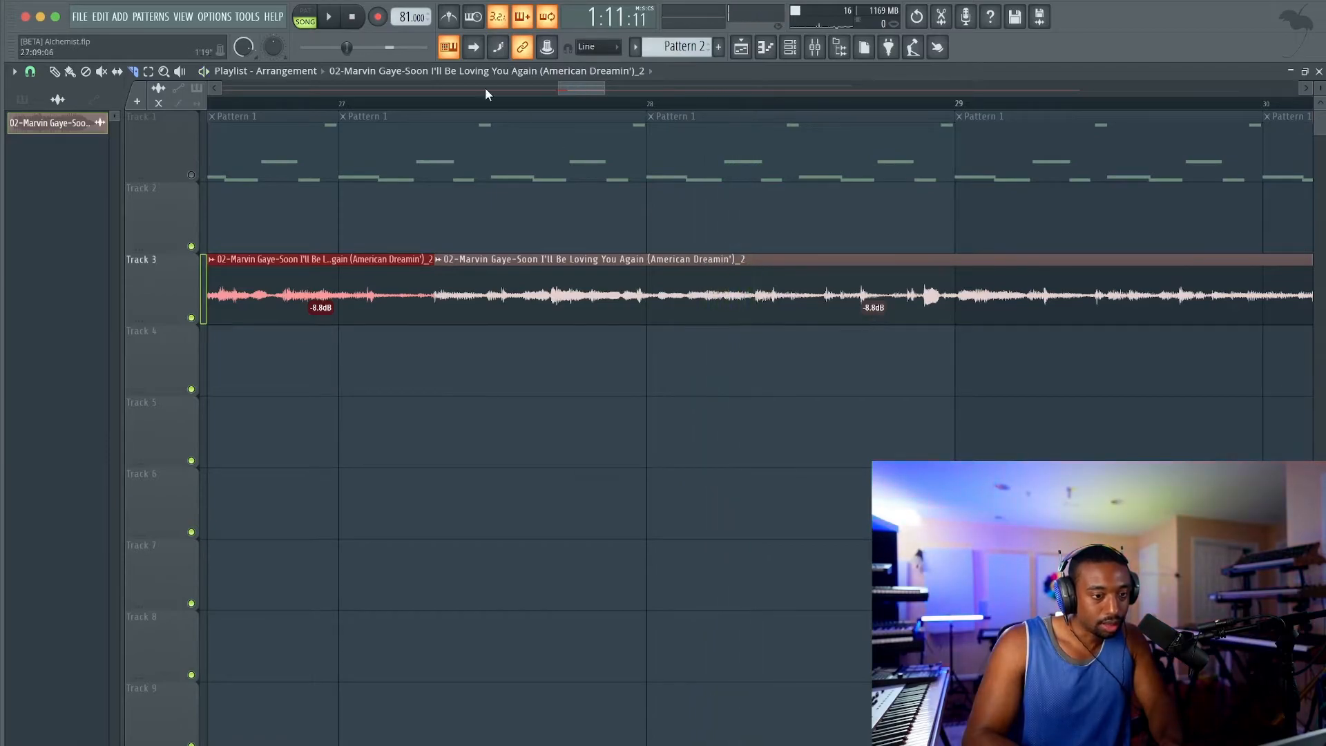
# Slice the rest of the sample on Track 3 at about 28:04, 29:02 and 29:16 while it plays.
pyautogui.press('space')
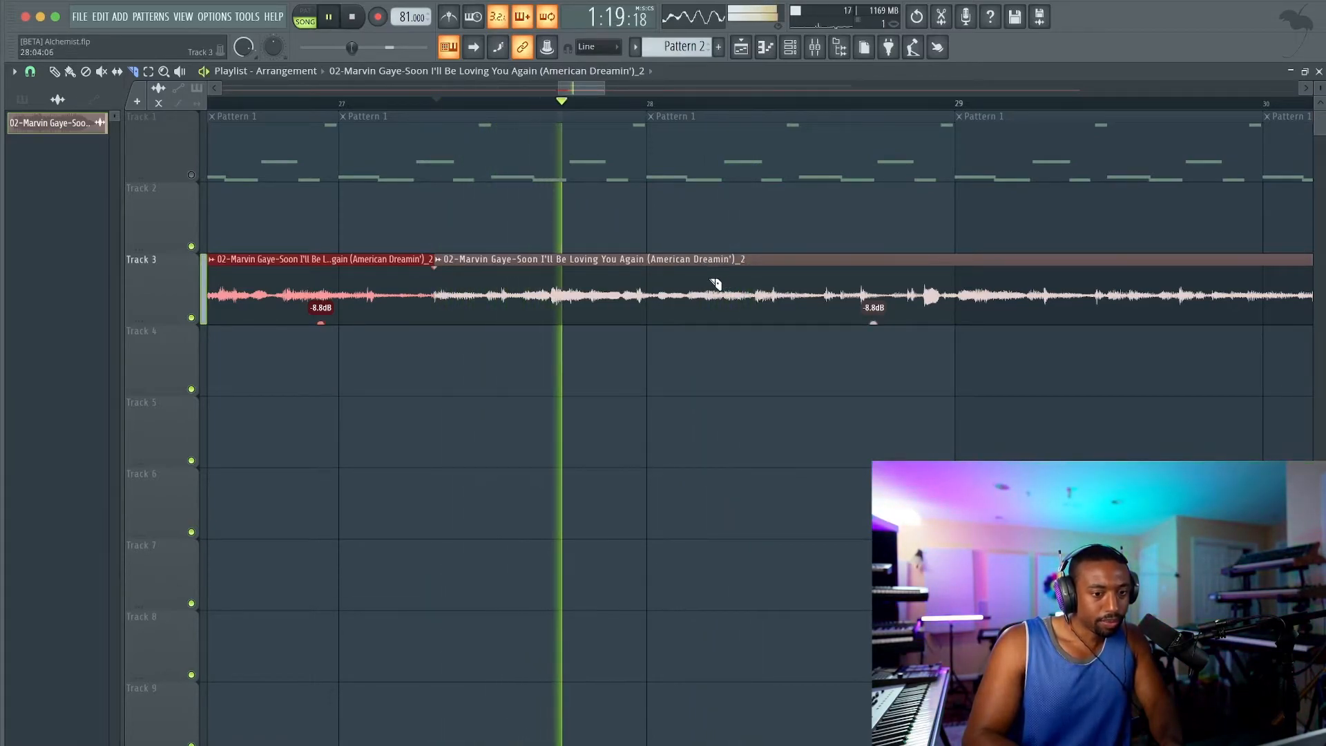
pyautogui.click(705, 330)
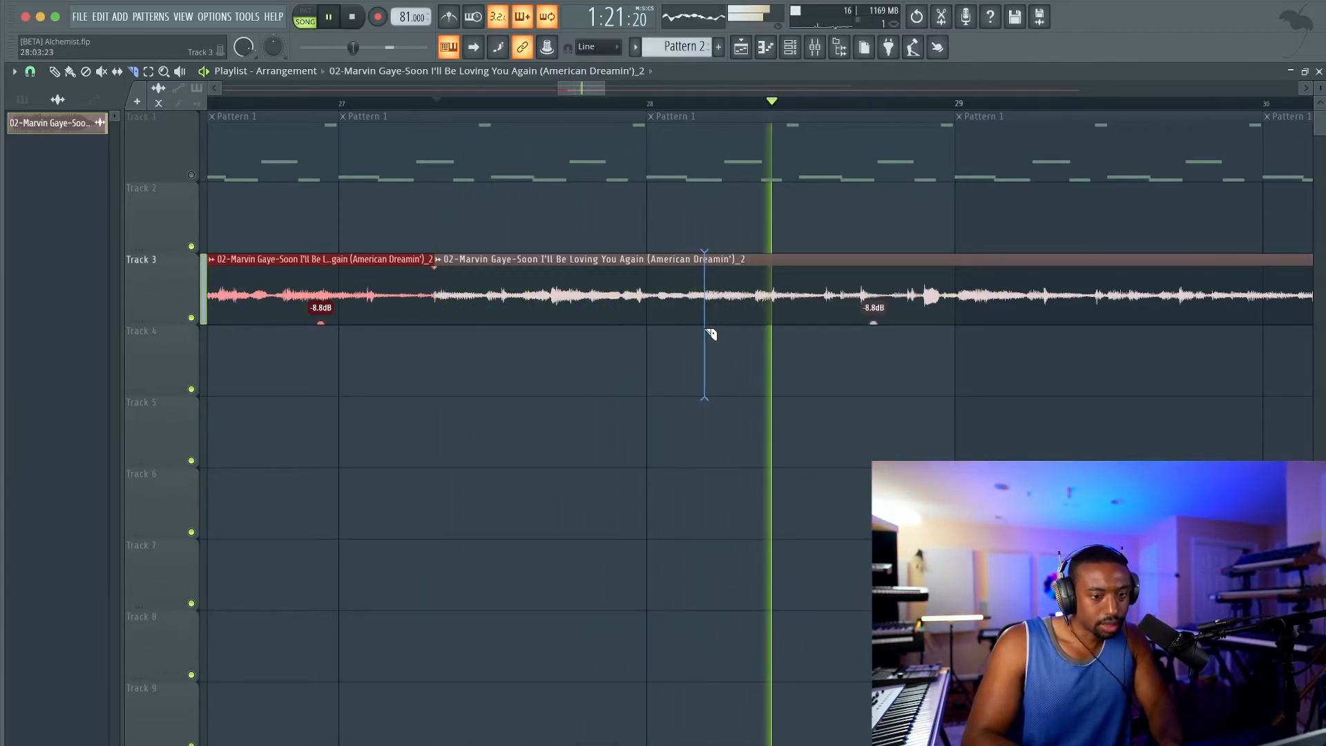
pyautogui.click(979, 307)
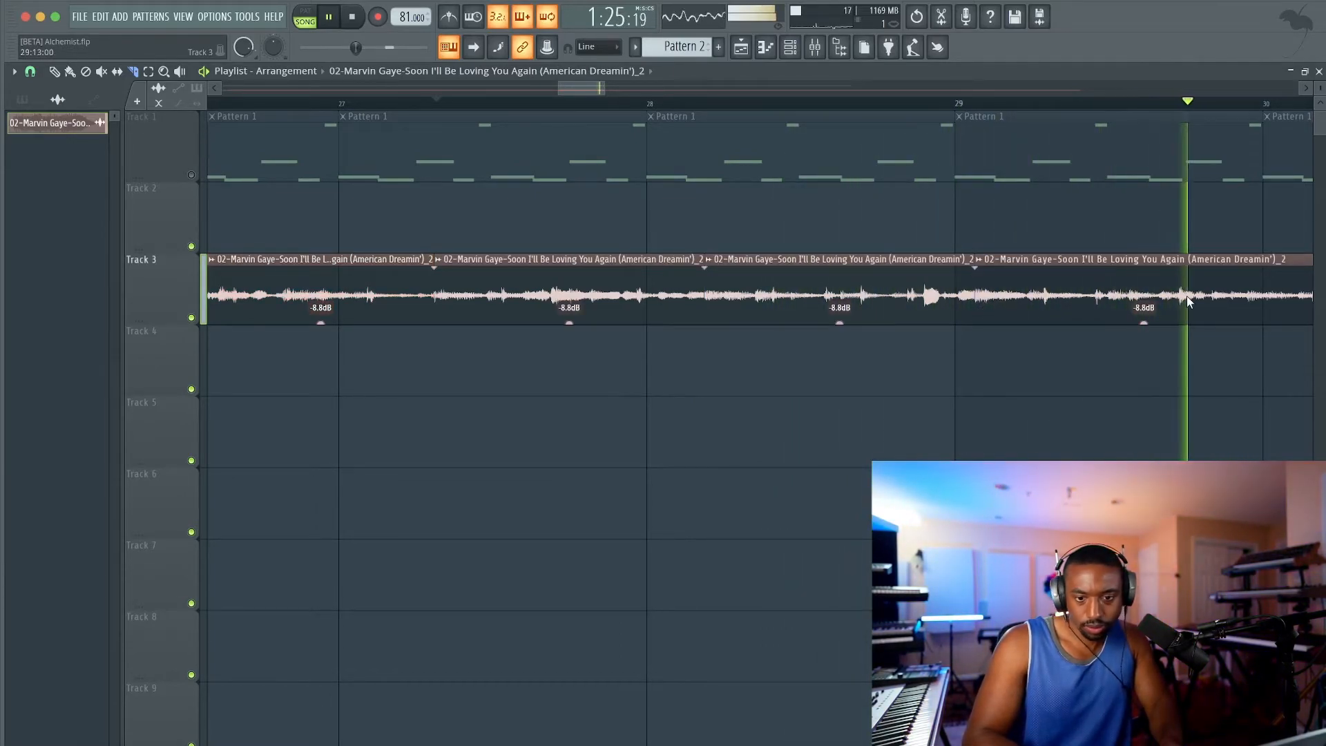
pyautogui.click(1243, 308)
pyautogui.press('space')
pyautogui.scroll(-4, 1246, 304)
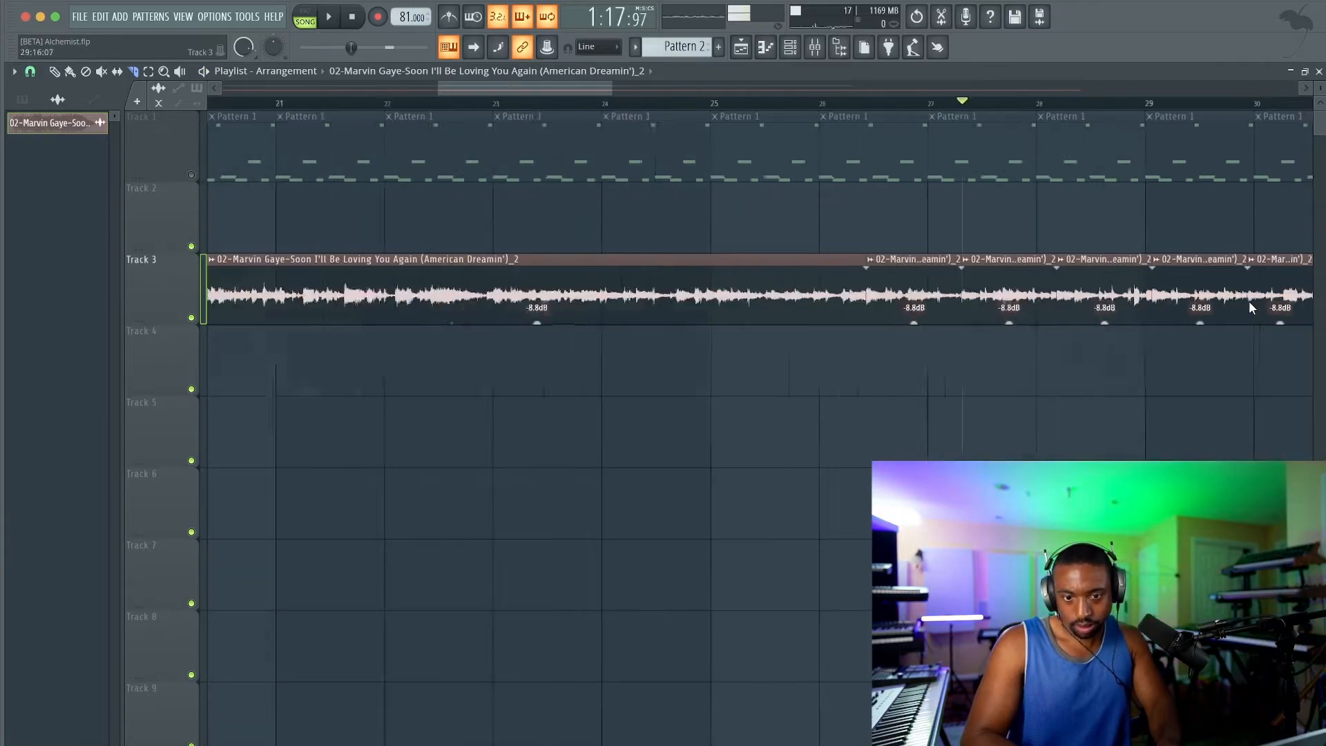
# Delete the leftover audio before and after the four slices and move the slices to bar 1 of Track 3.
pyautogui.click(69, 71)
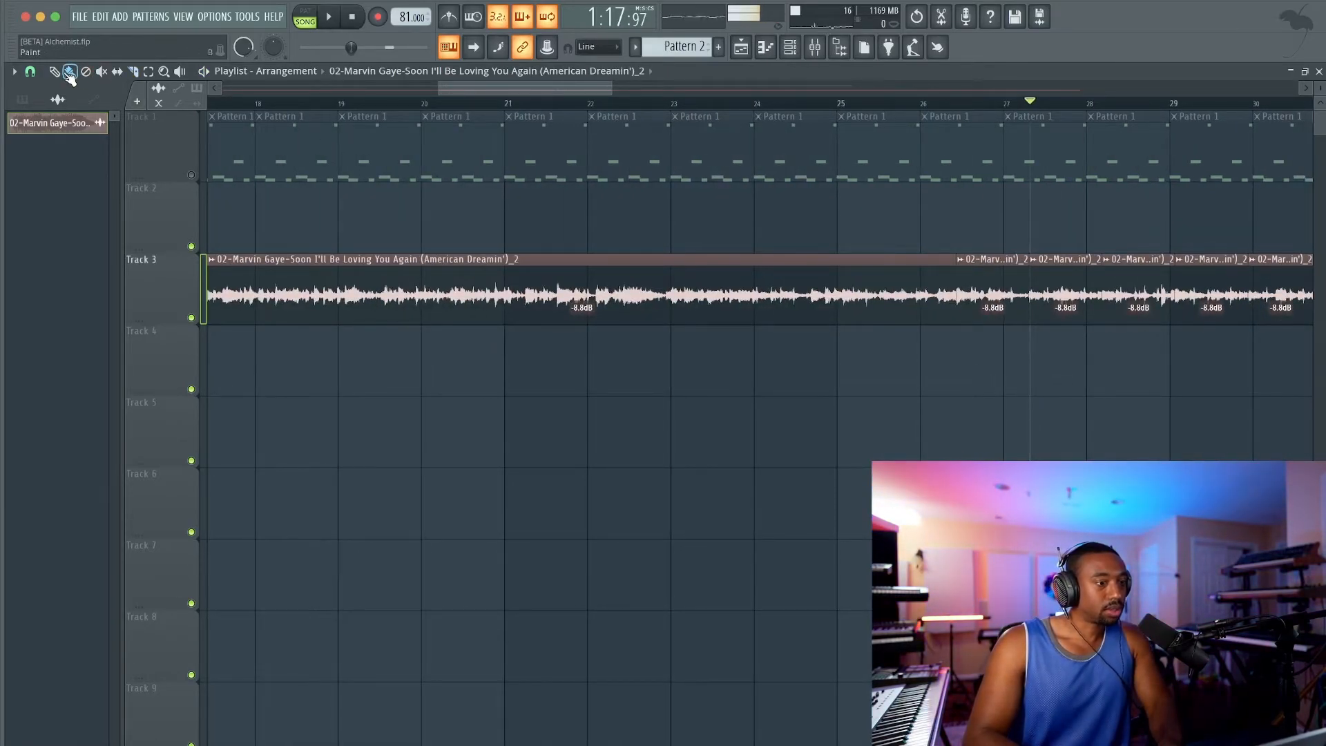
pyautogui.scroll(-5, 518, 290)
pyautogui.keyDown('shift'); pyautogui.click(881, 283); pyautogui.keyUp('shift')
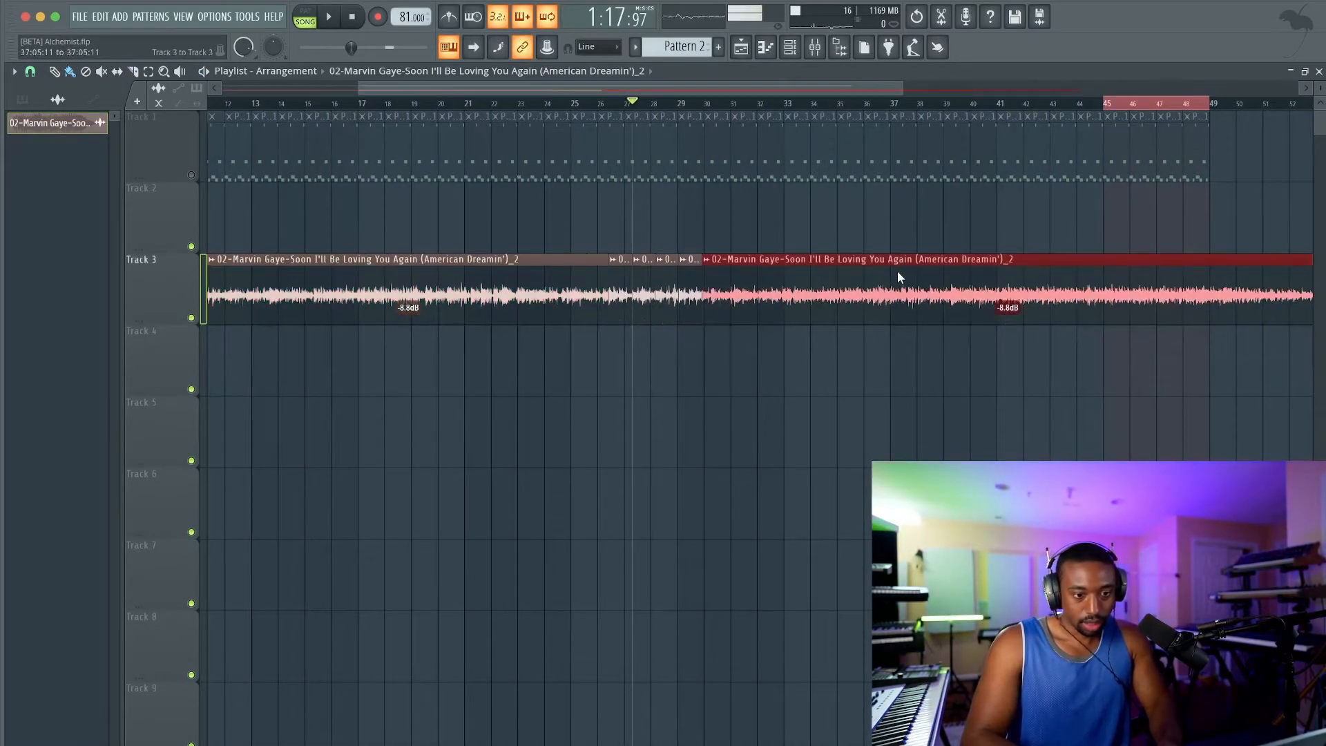
pyautogui.press('Delete')
pyautogui.hotkey('ctrl', 'a')
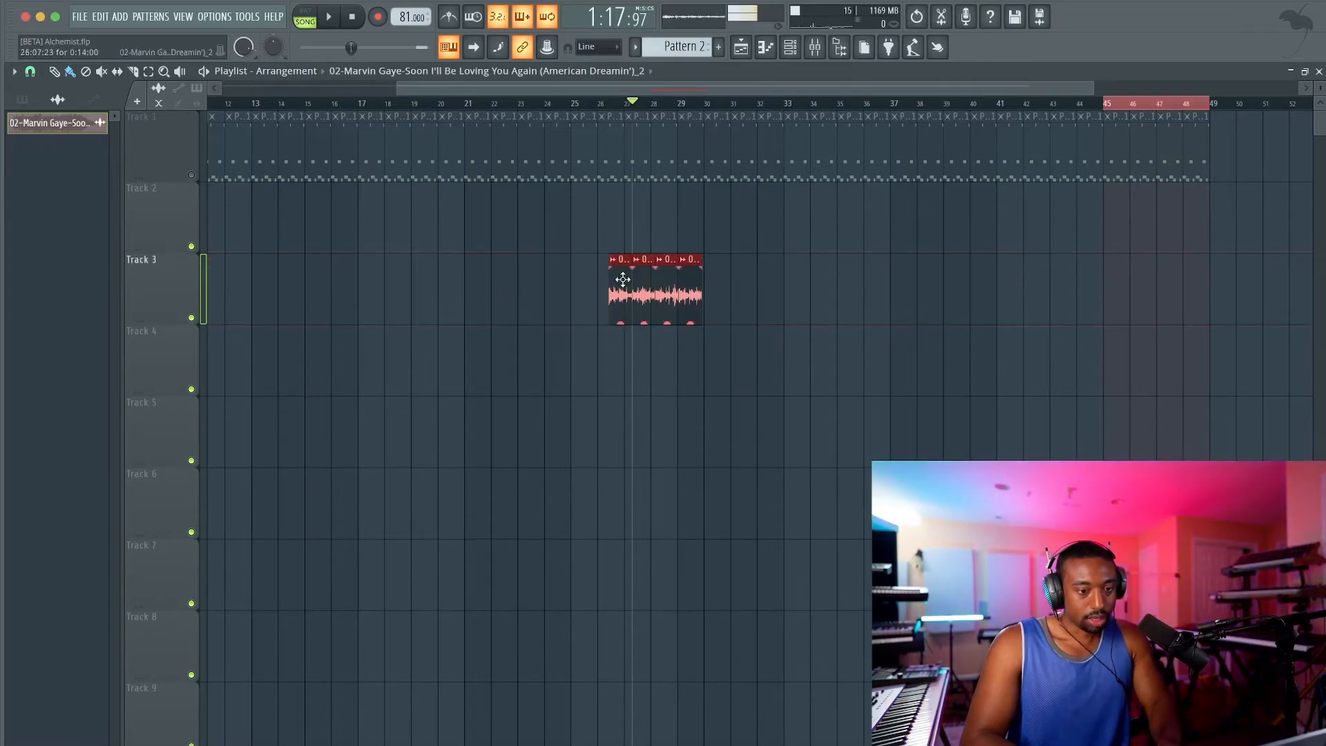
pyautogui.moveTo(624, 279); pyautogui.dragTo(148, 293)
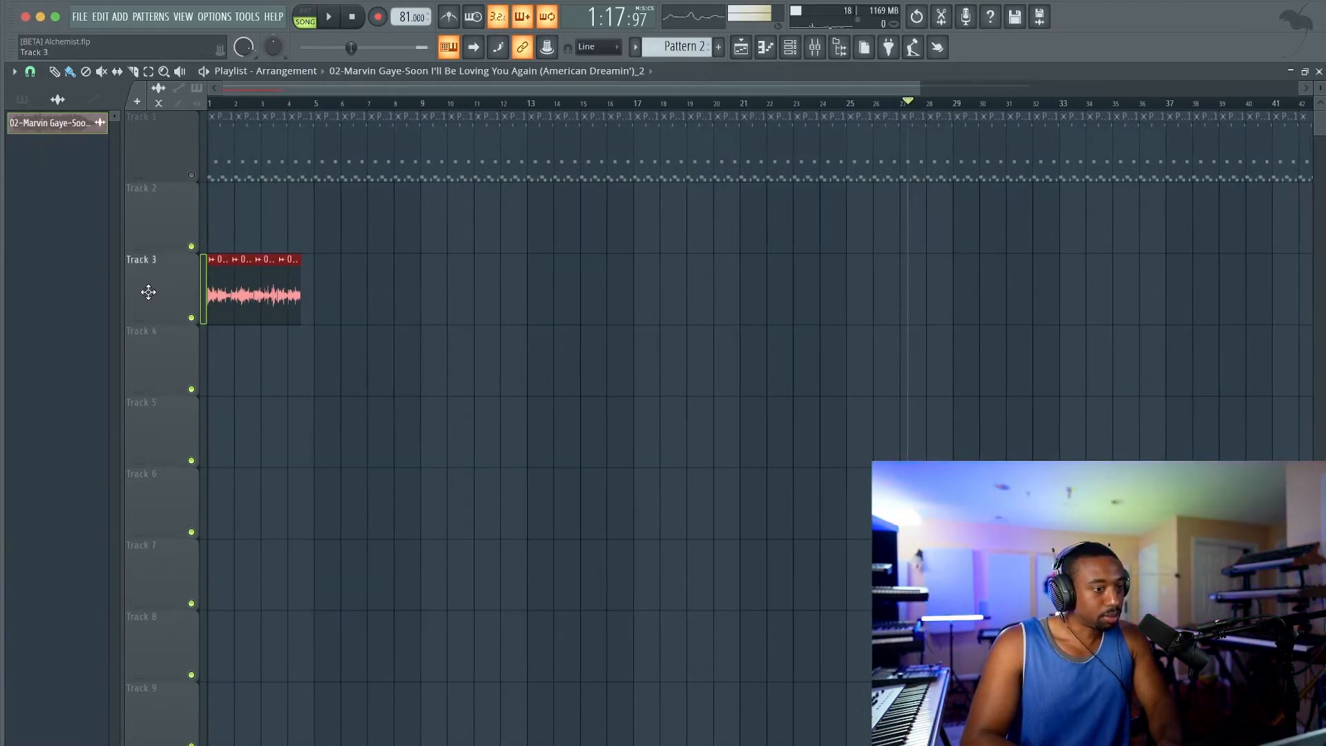
pyautogui.click(791, 48)
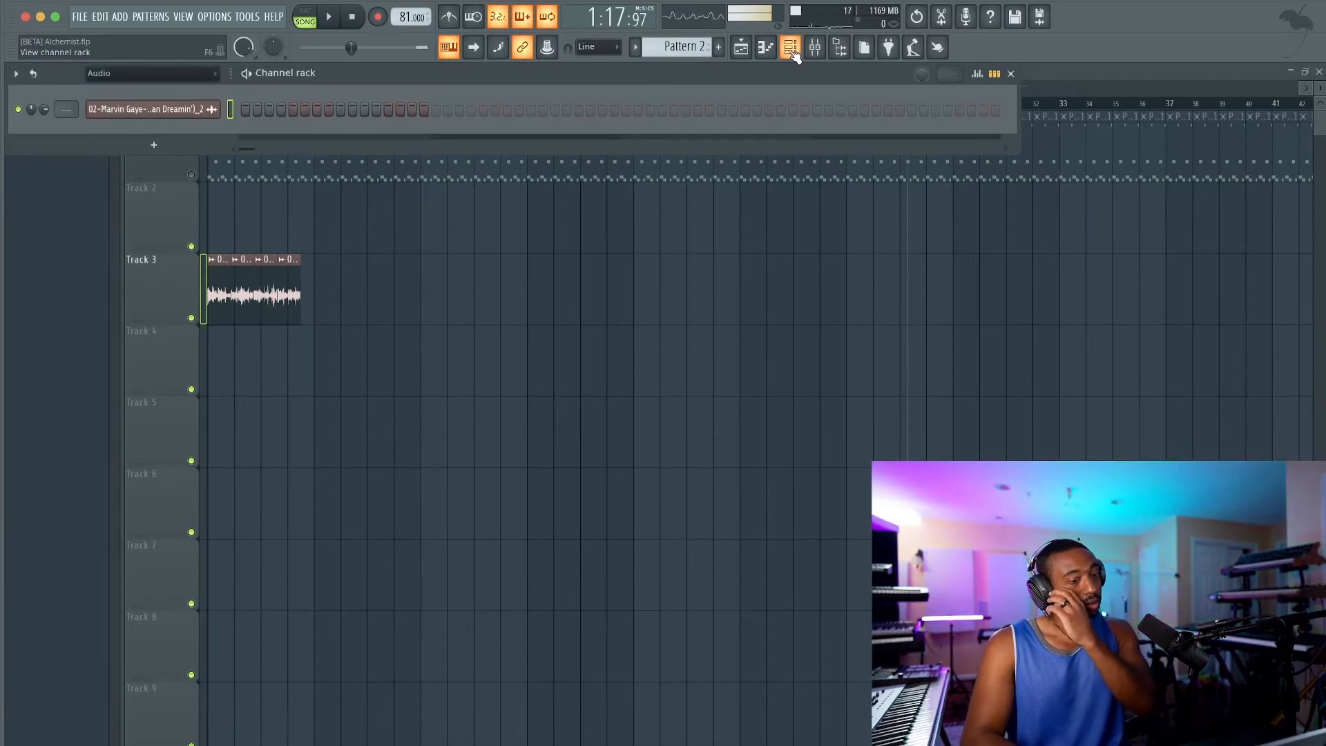
pyautogui.click(113, 73)
pyautogui.click(355, 291)
pyautogui.rightClick(249, 403)
# Make the first and second slices on Track 3 unique as samples, saving them under the suggested file names.
pyautogui.scroll(5, 254, 376)
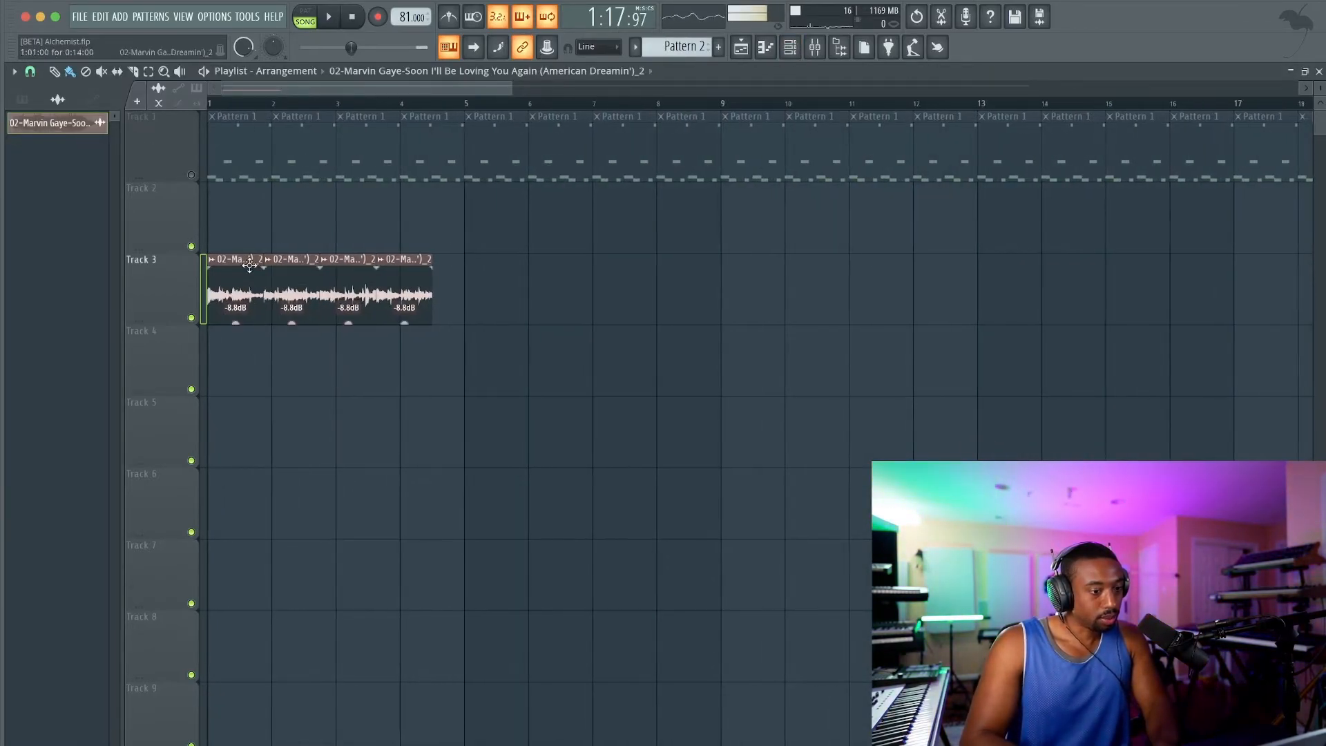
pyautogui.rightClick(210, 263)
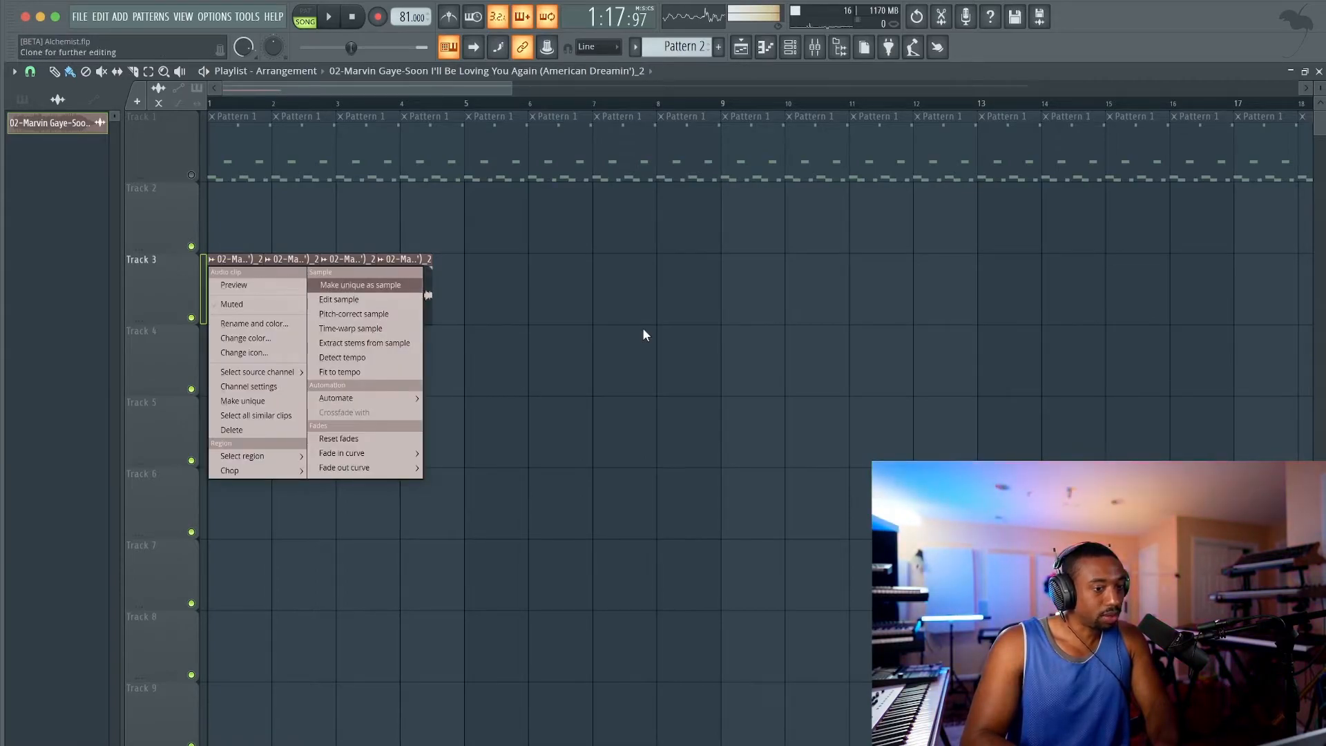
pyautogui.press('Return')
pyautogui.click(993, 417)
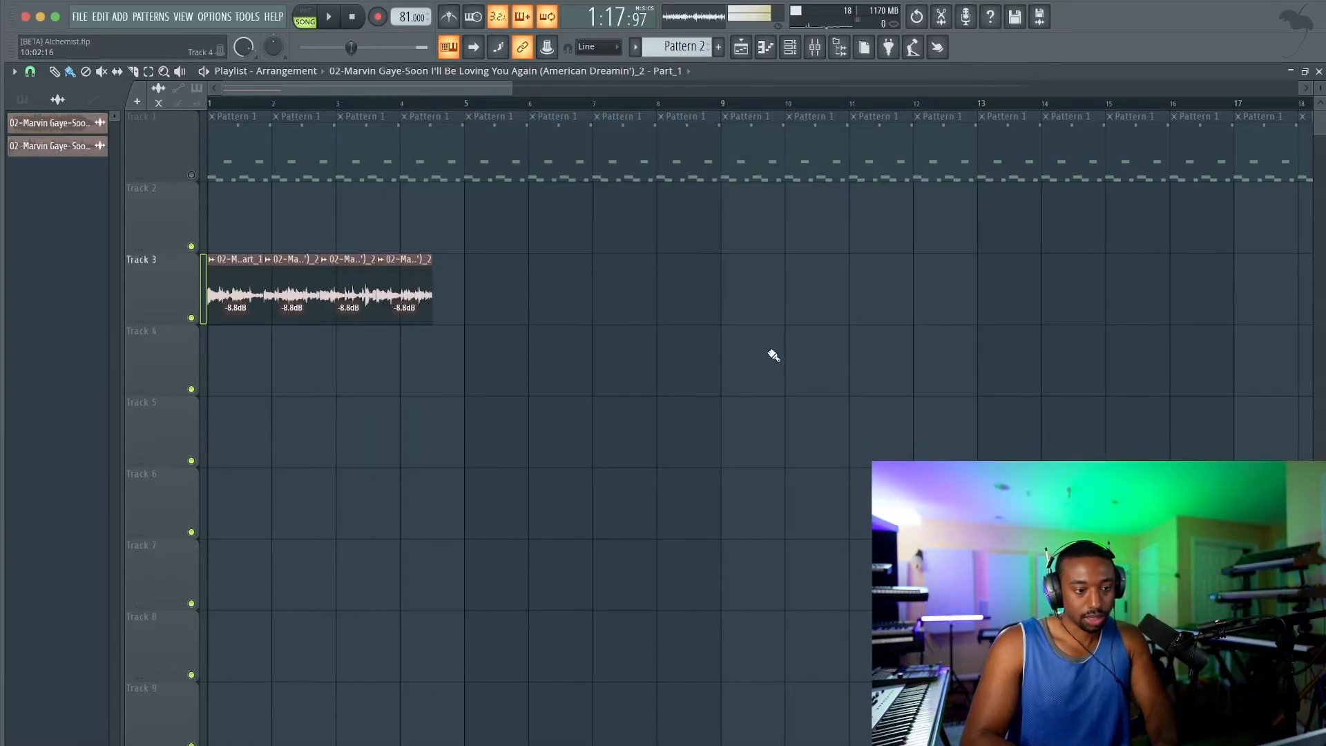
pyautogui.rightClick(278, 261)
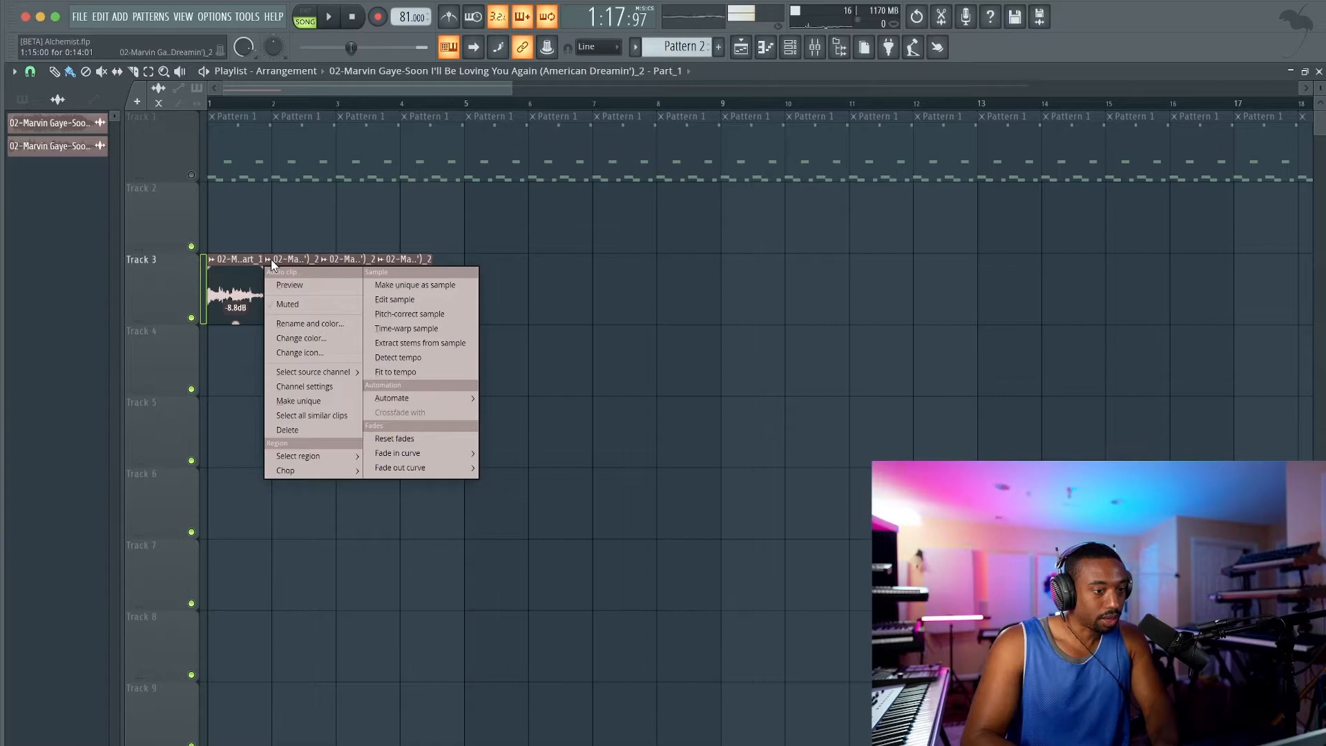
pyautogui.click(403, 286)
pyautogui.press('Return')
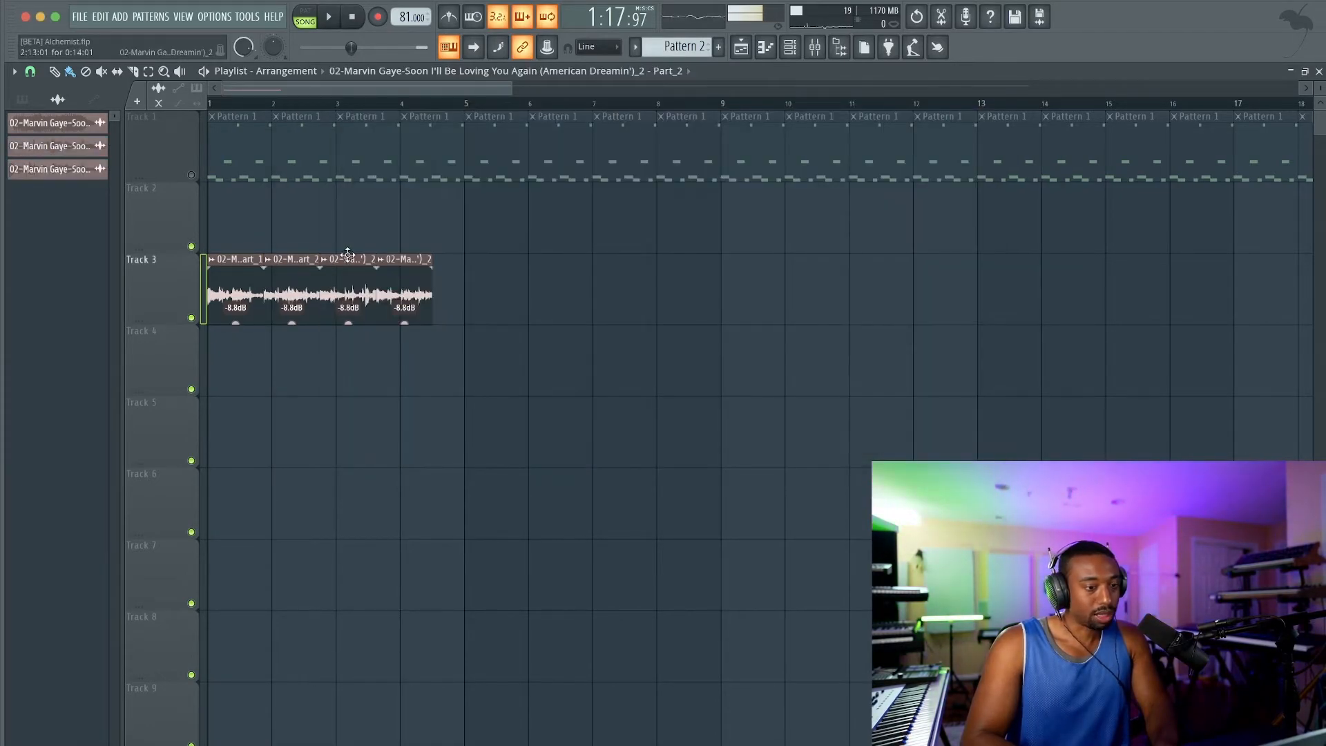
# Make the third and fourth slices on Track 3 unique as samples, saving them in the Sliced audio folder.
pyautogui.rightClick(326, 258)
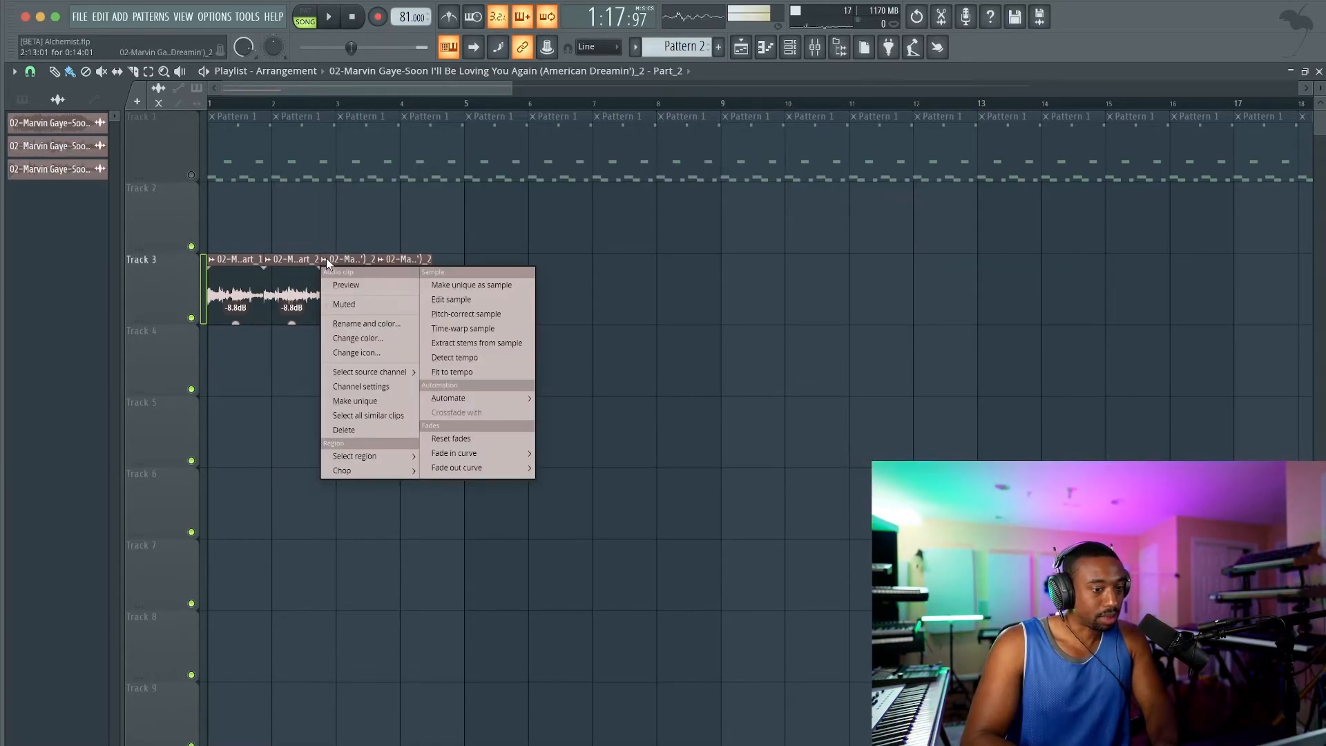
pyautogui.click(445, 283)
pyautogui.press('Return')
pyautogui.rightClick(383, 260)
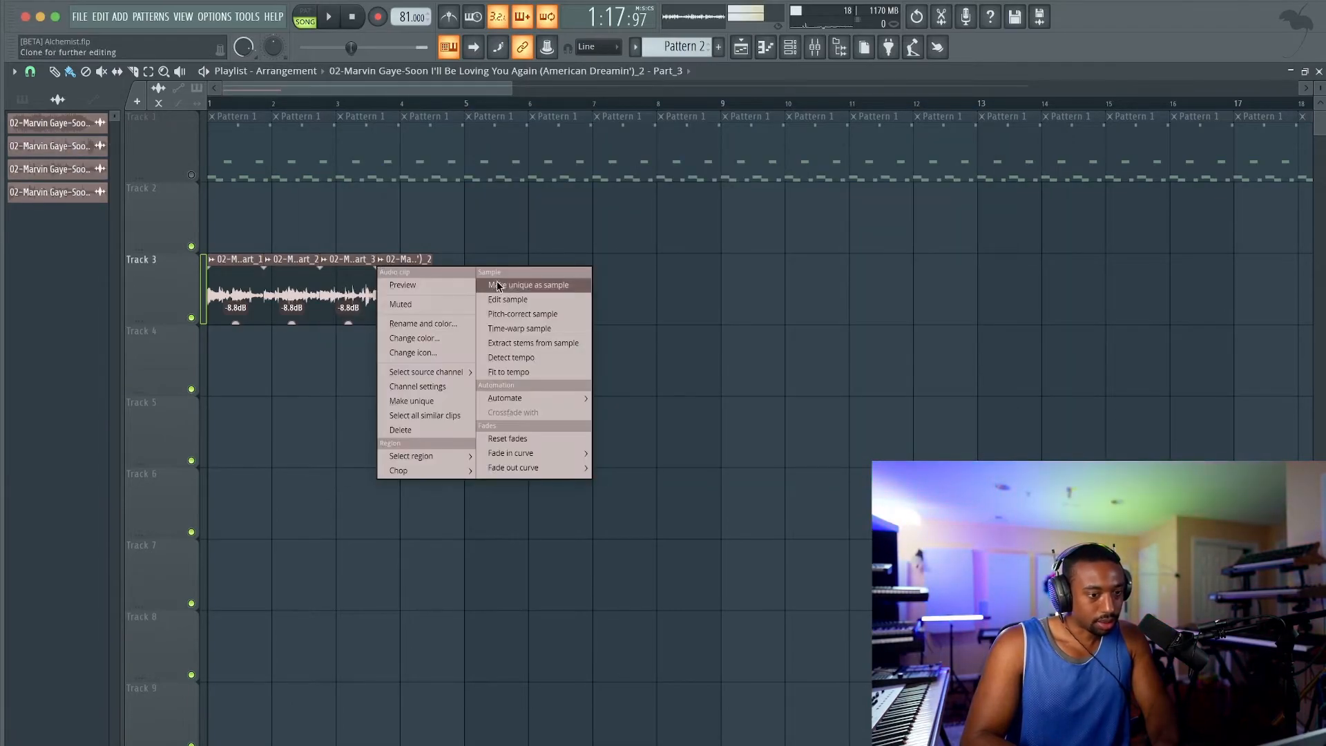
pyautogui.click(498, 286)
pyautogui.press('Return')
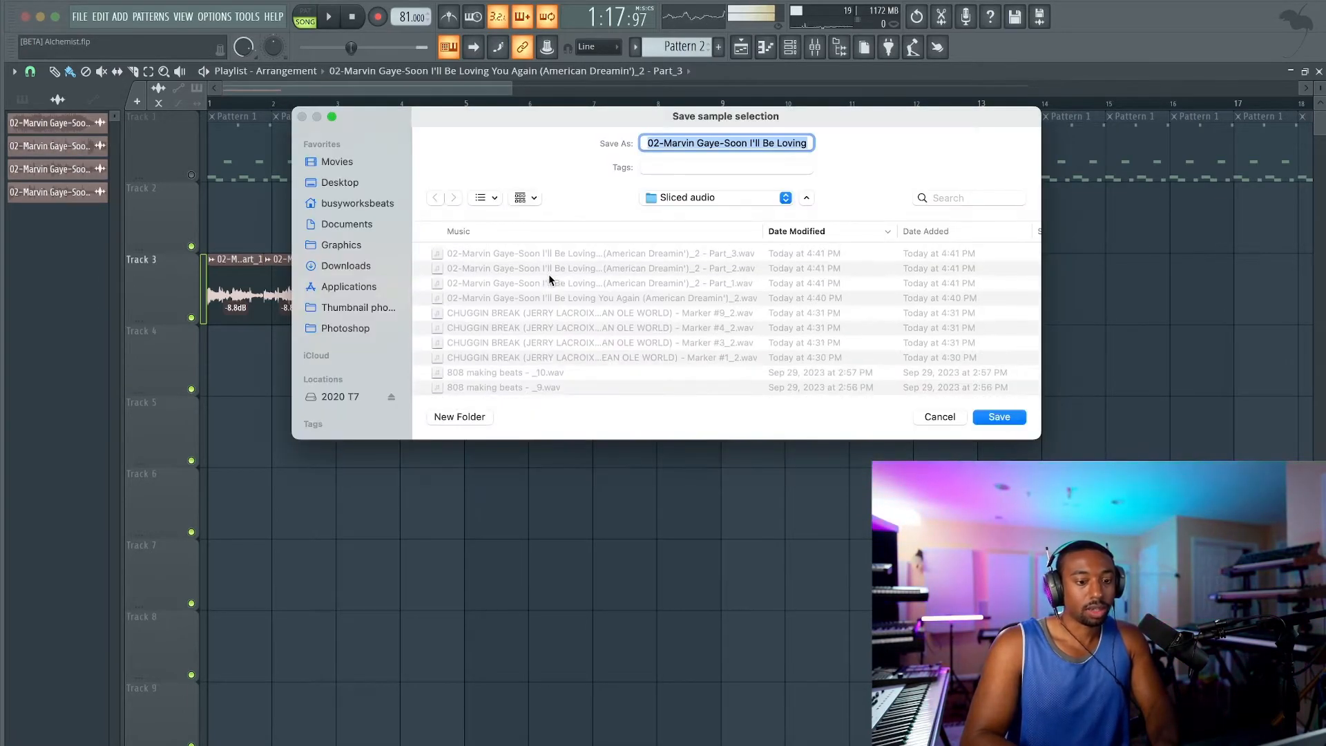
pyautogui.press('Return')
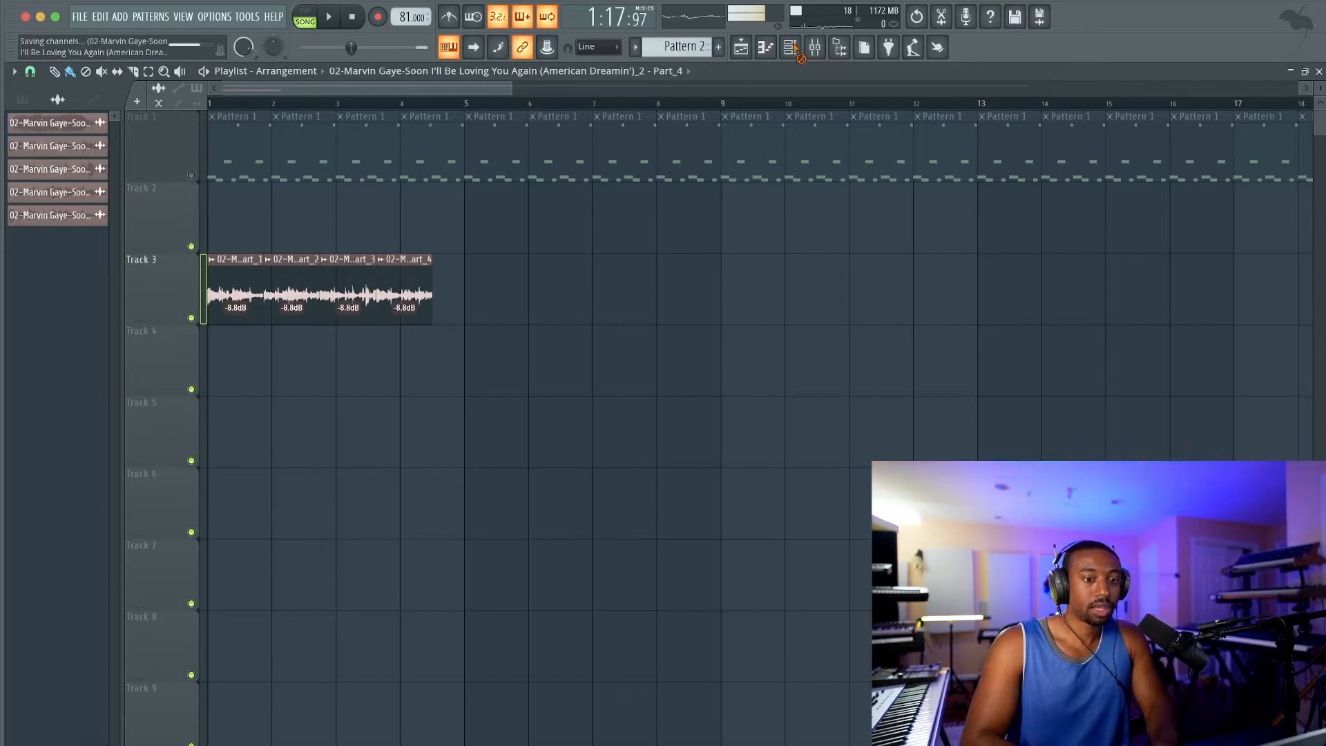
# Bring up the Channel rack and set its filter to show all channels.
pyautogui.click(794, 50)
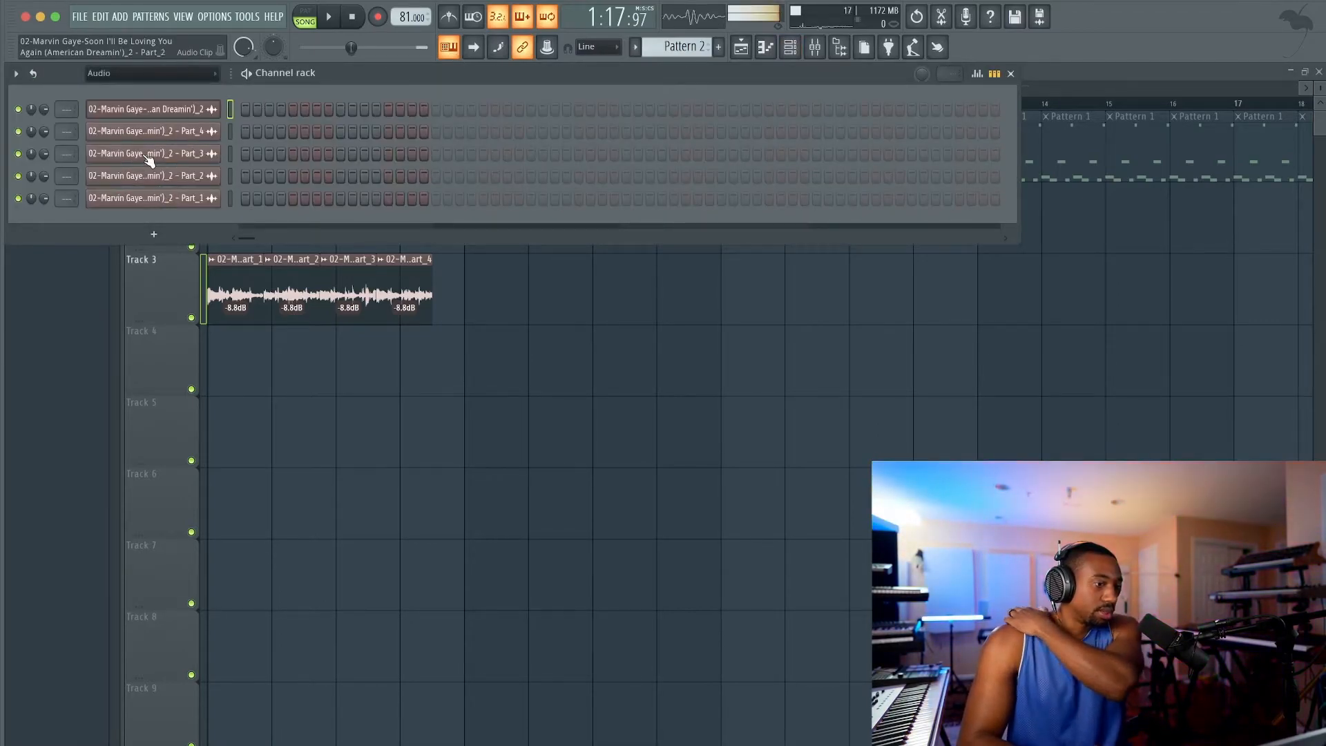
pyautogui.click(139, 74)
pyautogui.click(133, 85)
pyautogui.click(139, 72)
pyautogui.click(140, 84)
# Close the Slicex window and open the second empty FPC channel, moving its window clear of the channel names.
pyautogui.click(211, 176)
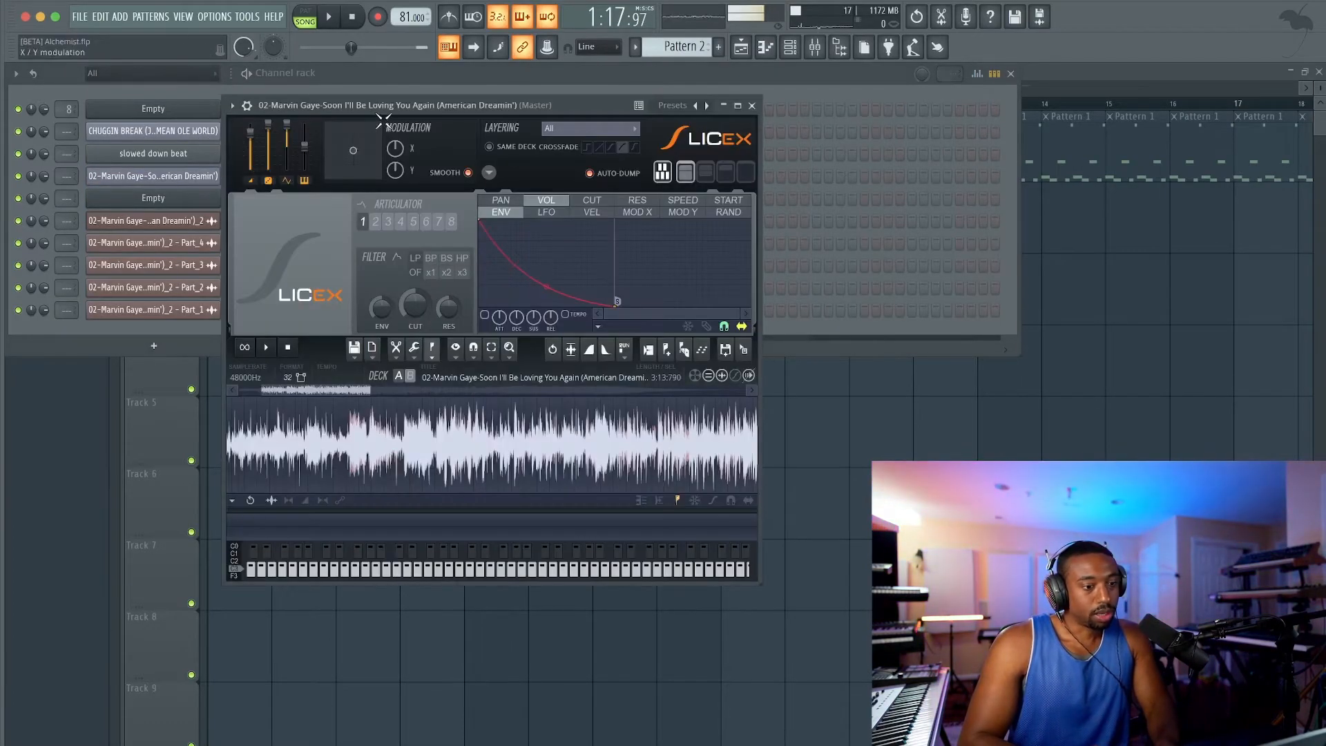
pyautogui.moveTo(370, 106); pyautogui.dragTo(585, 106)
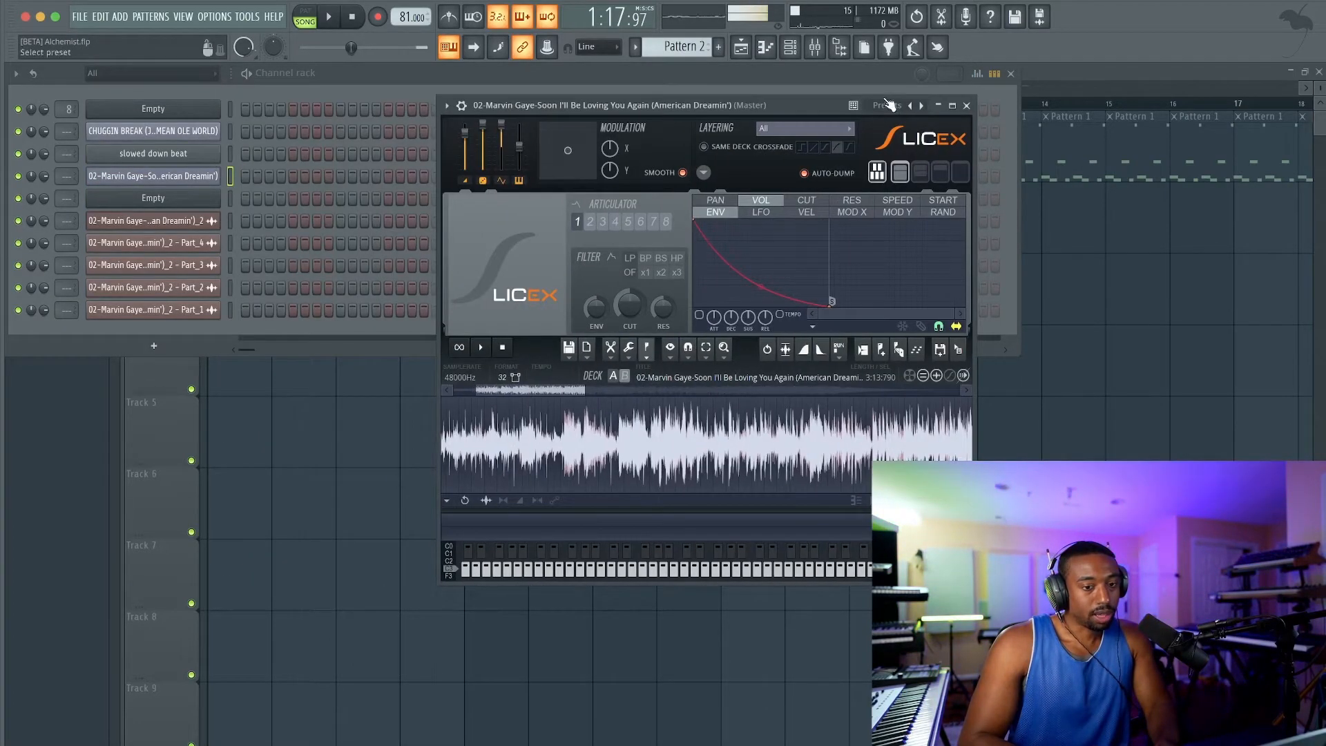
pyautogui.click(966, 106)
pyautogui.click(200, 206)
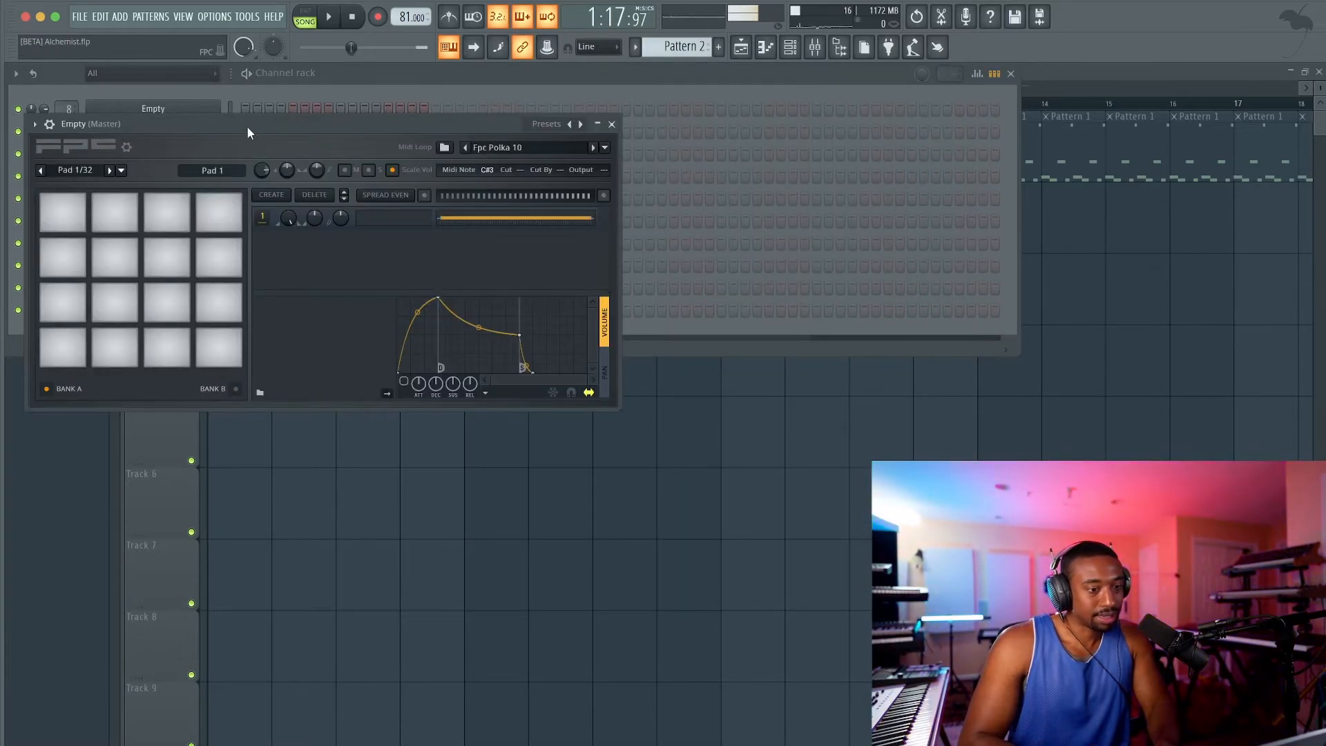
pyautogui.moveTo(246, 111); pyautogui.dragTo(672, 150)
# Check the full Marvin Gaye audio clip channel and rename it FULL.
pyautogui.click(167, 232)
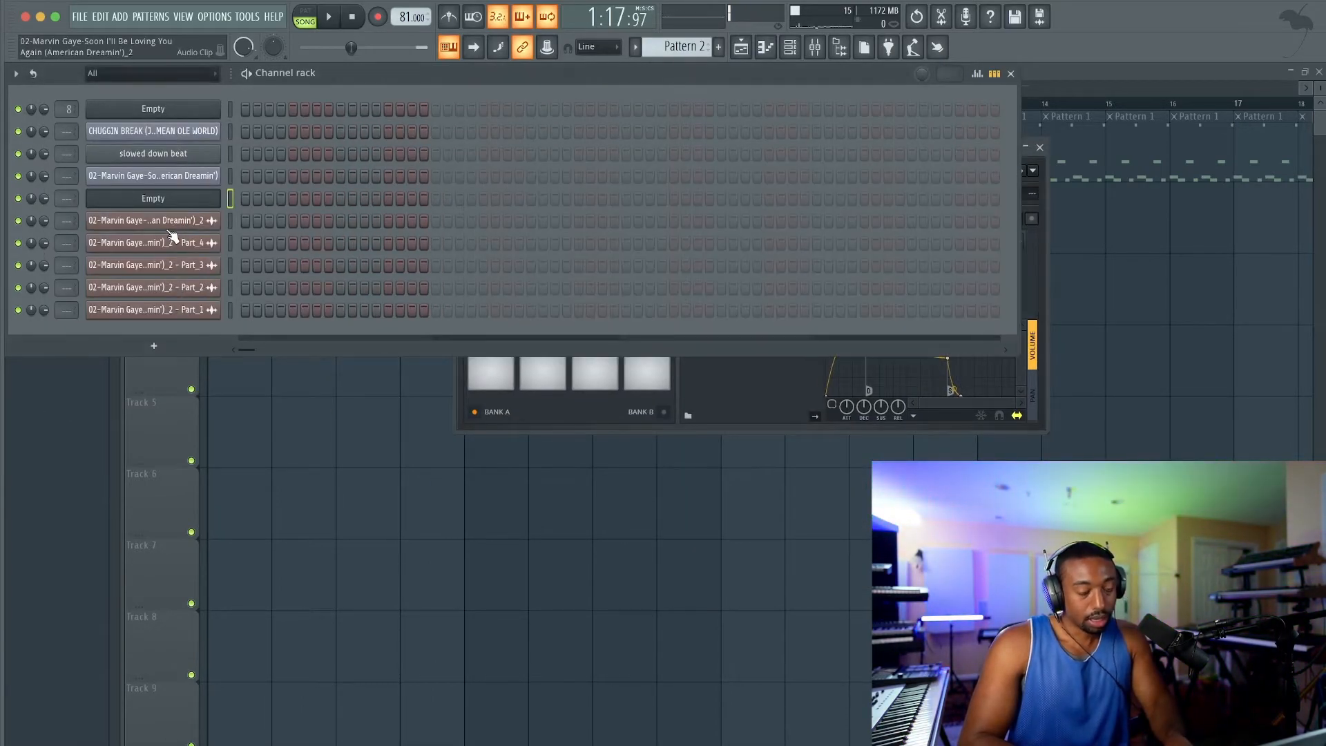
pyautogui.click(747, 412)
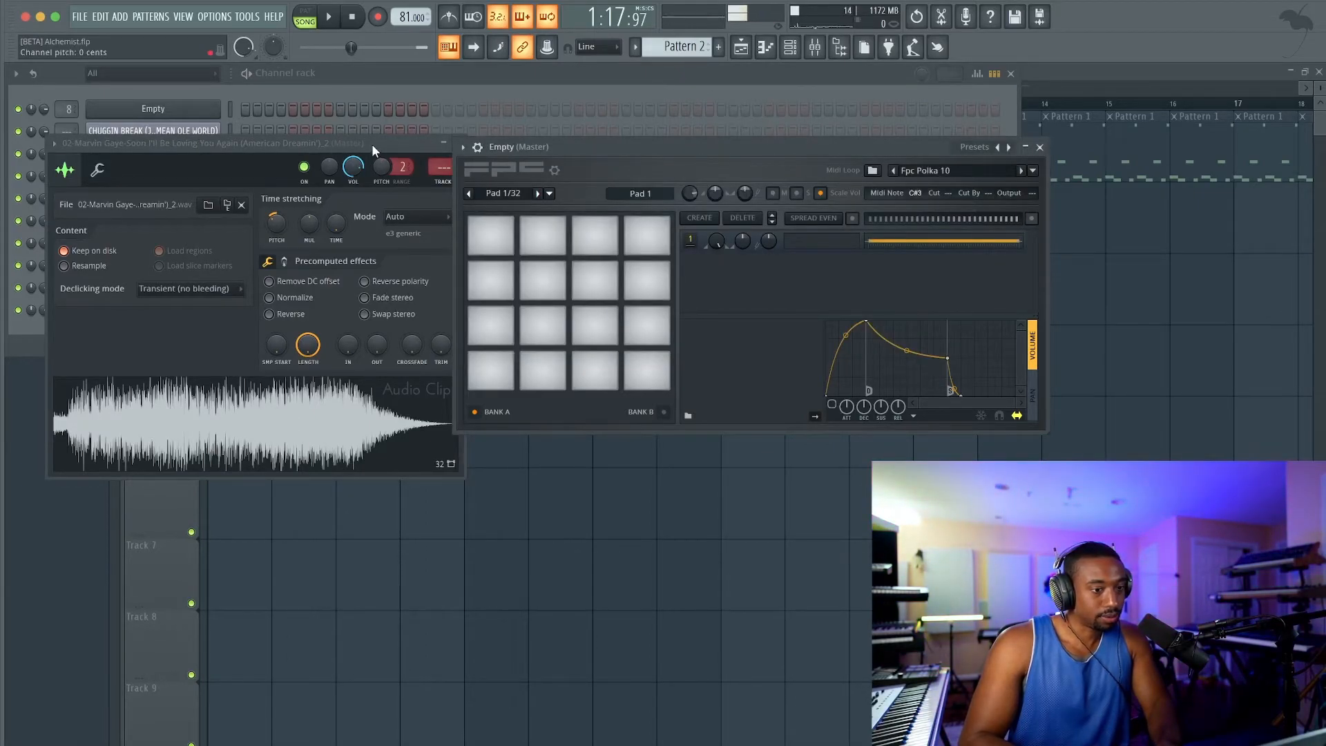
pyautogui.moveTo(371, 143); pyautogui.dragTo(285, 262)
pyautogui.keyDown('shift'); pyautogui.click(166, 221); pyautogui.keyUp('shift')
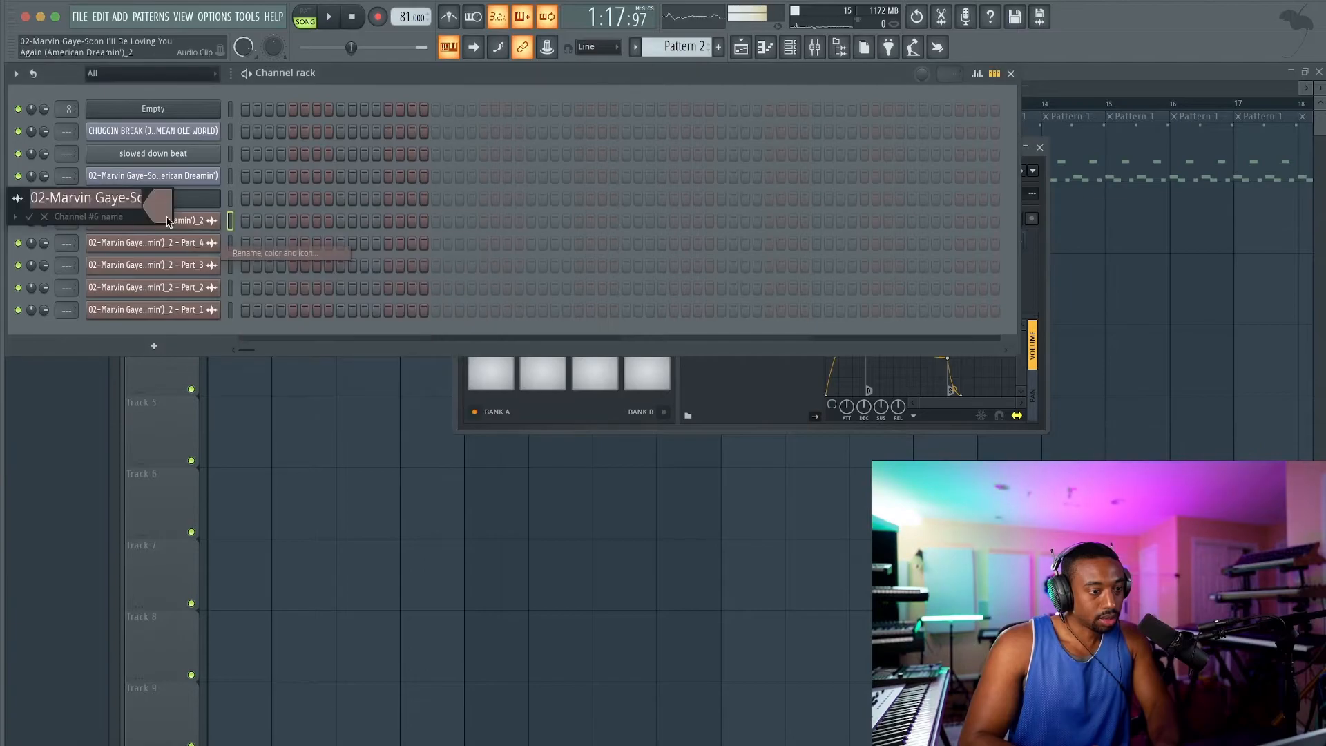
pyautogui.write('FULL')
pyautogui.press('Return')
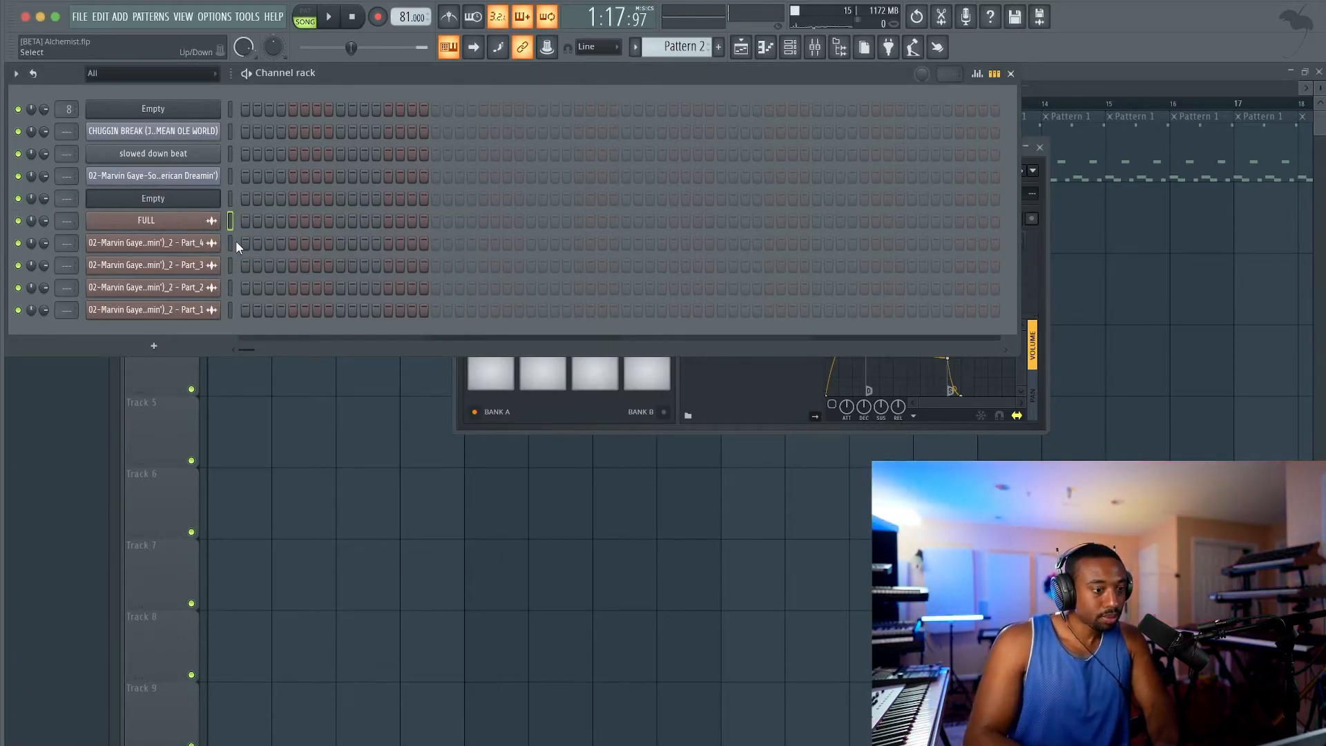
# Load the Part_1 slice onto Pad 1 of the empty FPC and close the slice's channel window.
pyautogui.click(1044, 390)
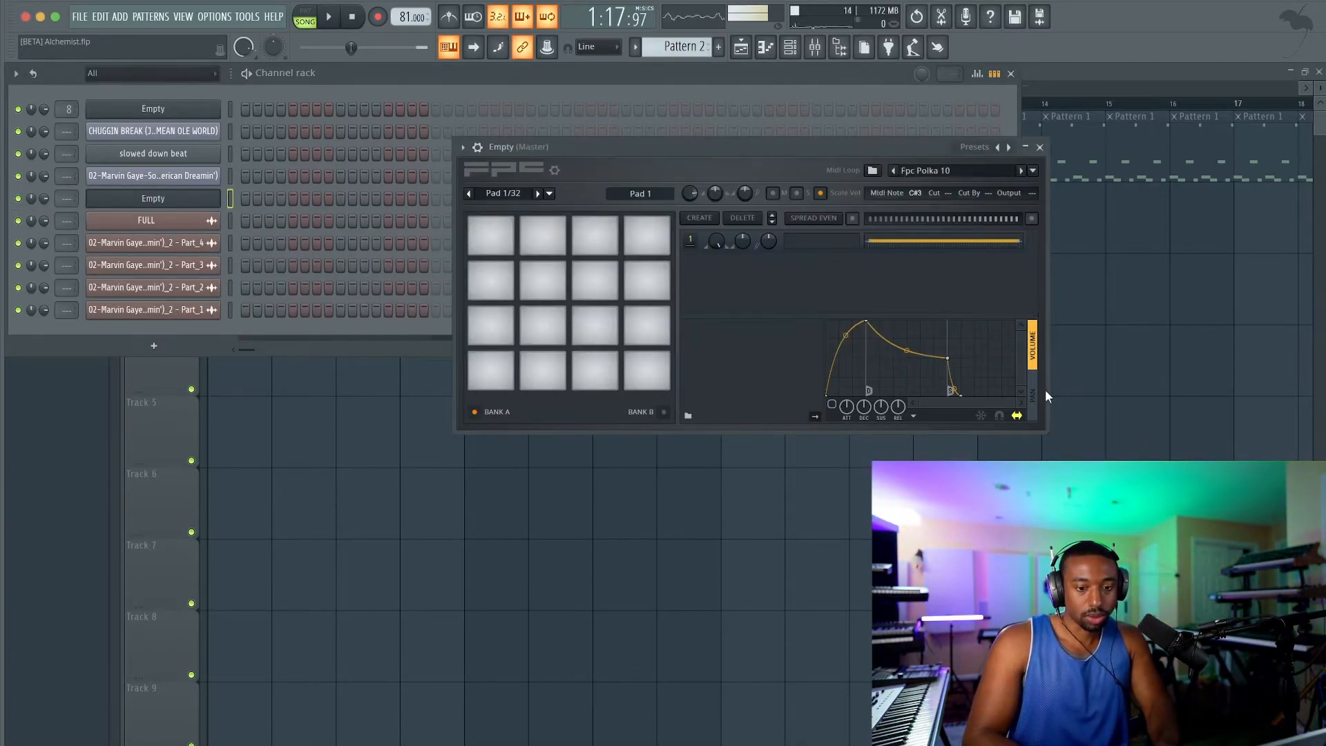
pyautogui.click(199, 312)
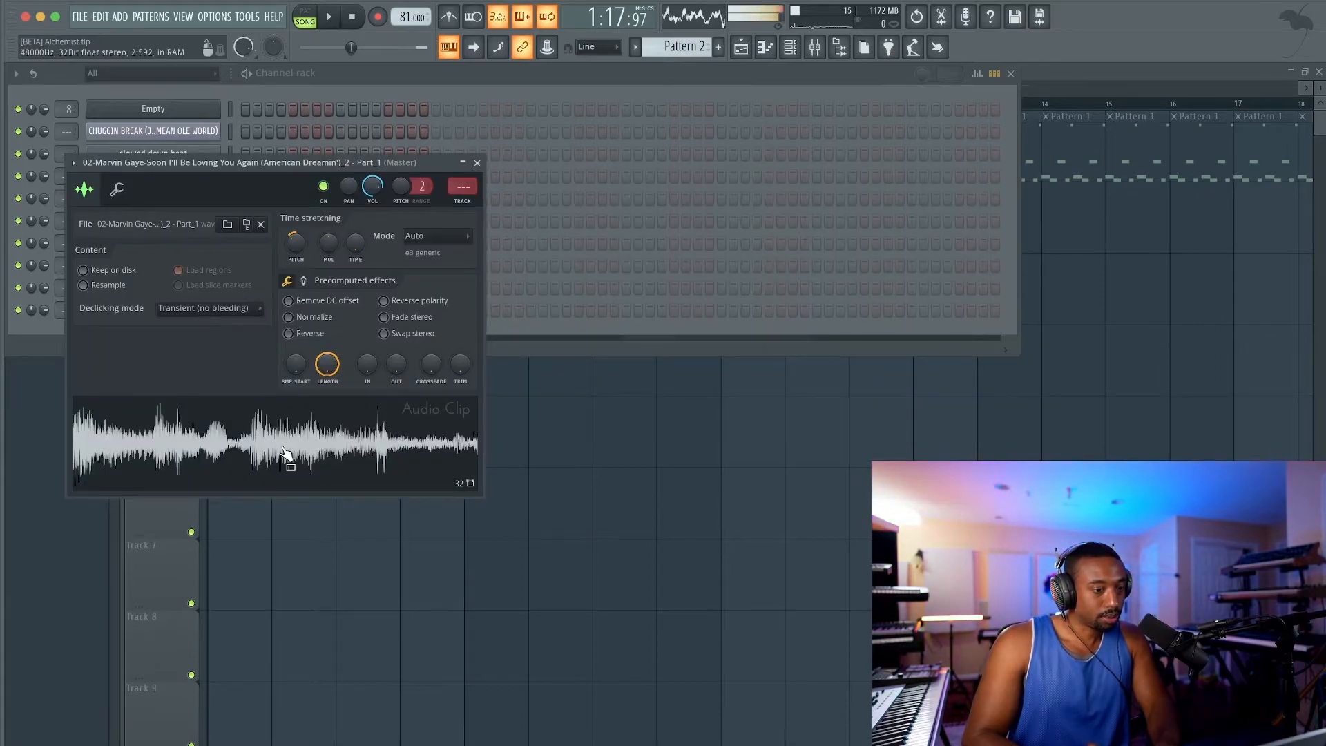
pyautogui.click(477, 164)
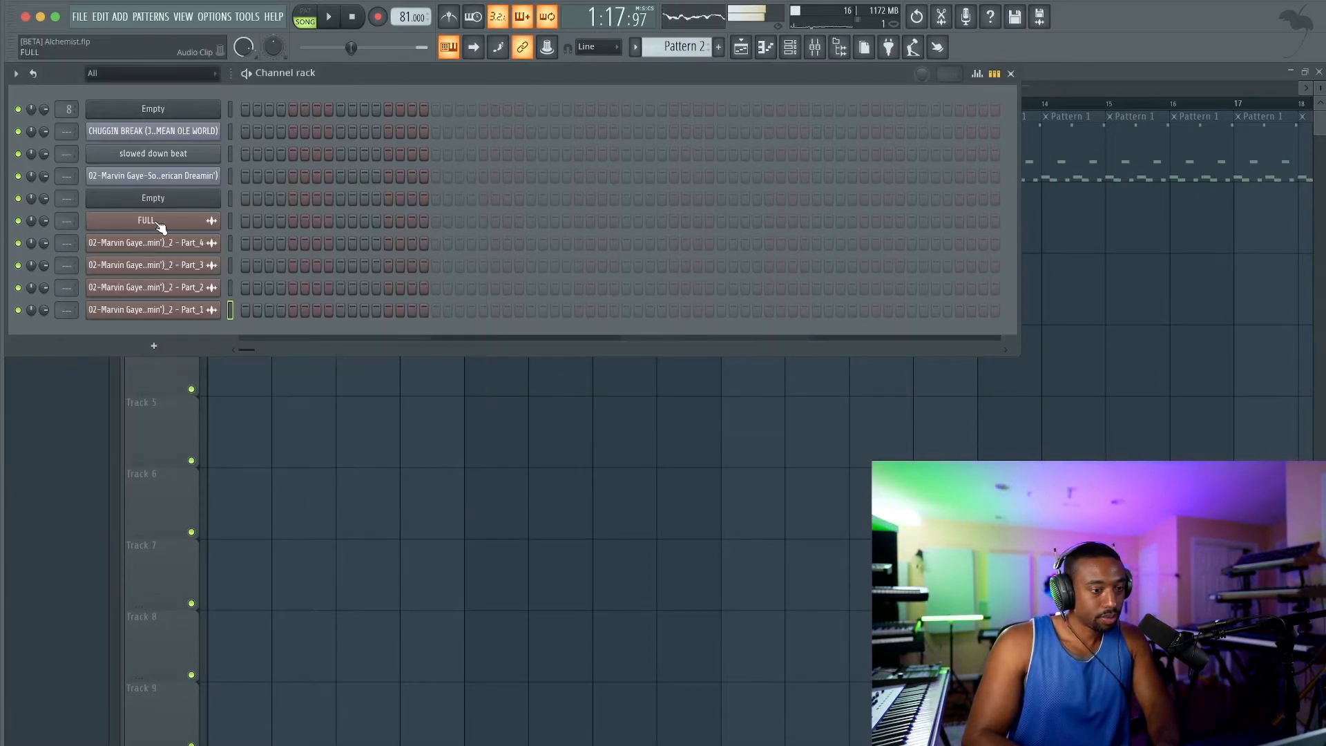
pyautogui.click(177, 202)
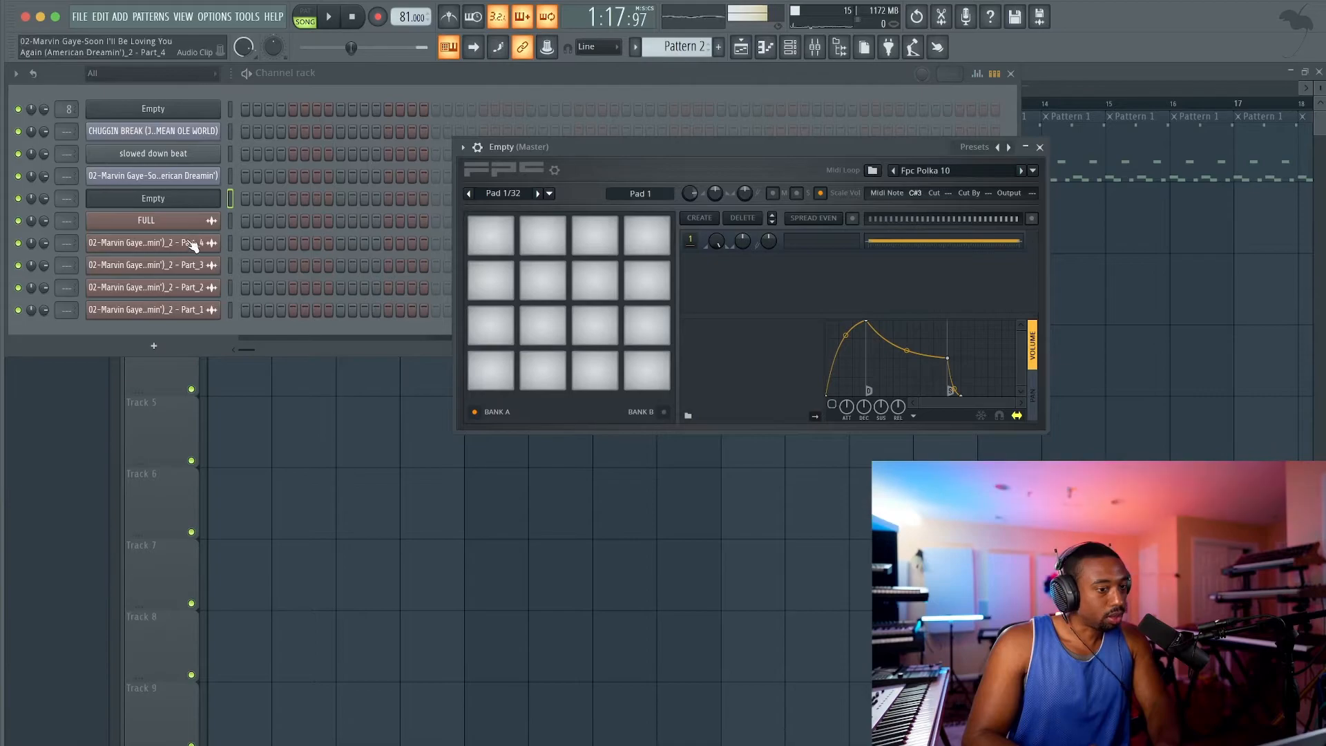
pyautogui.click(199, 312)
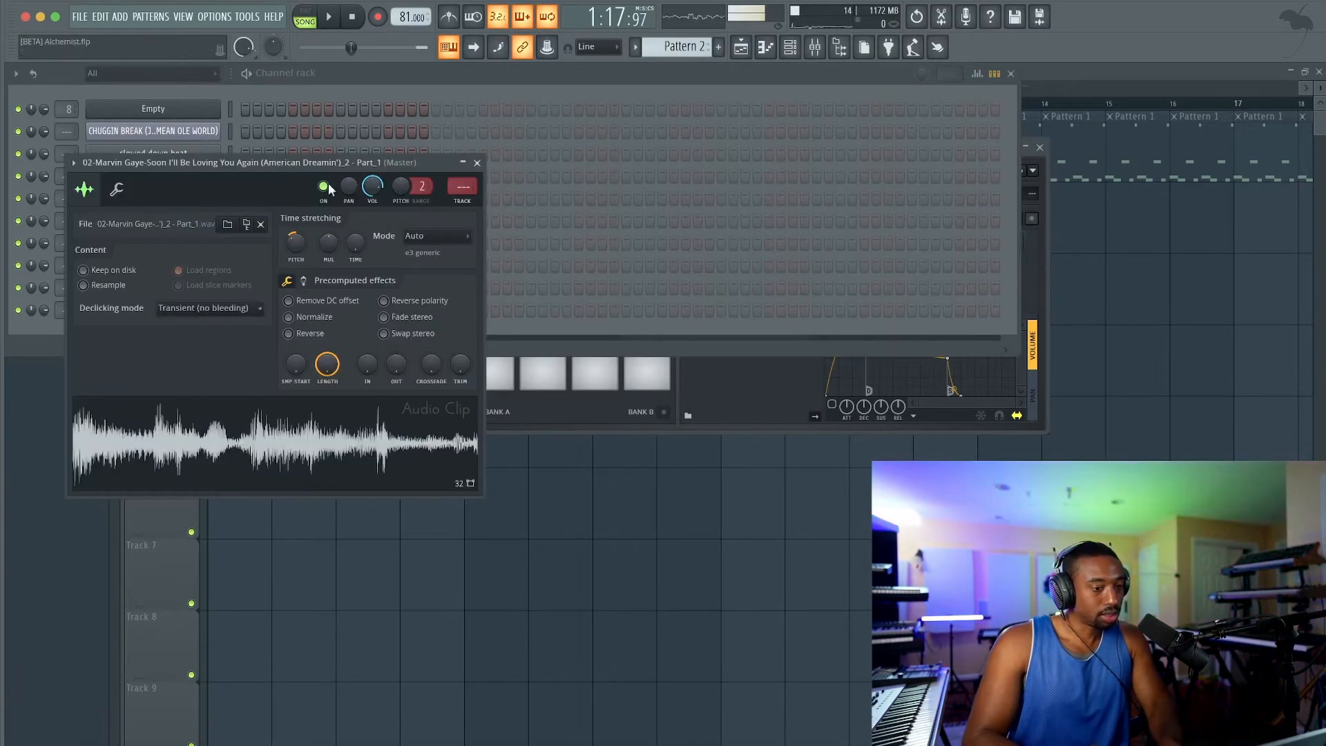
pyautogui.click(787, 404)
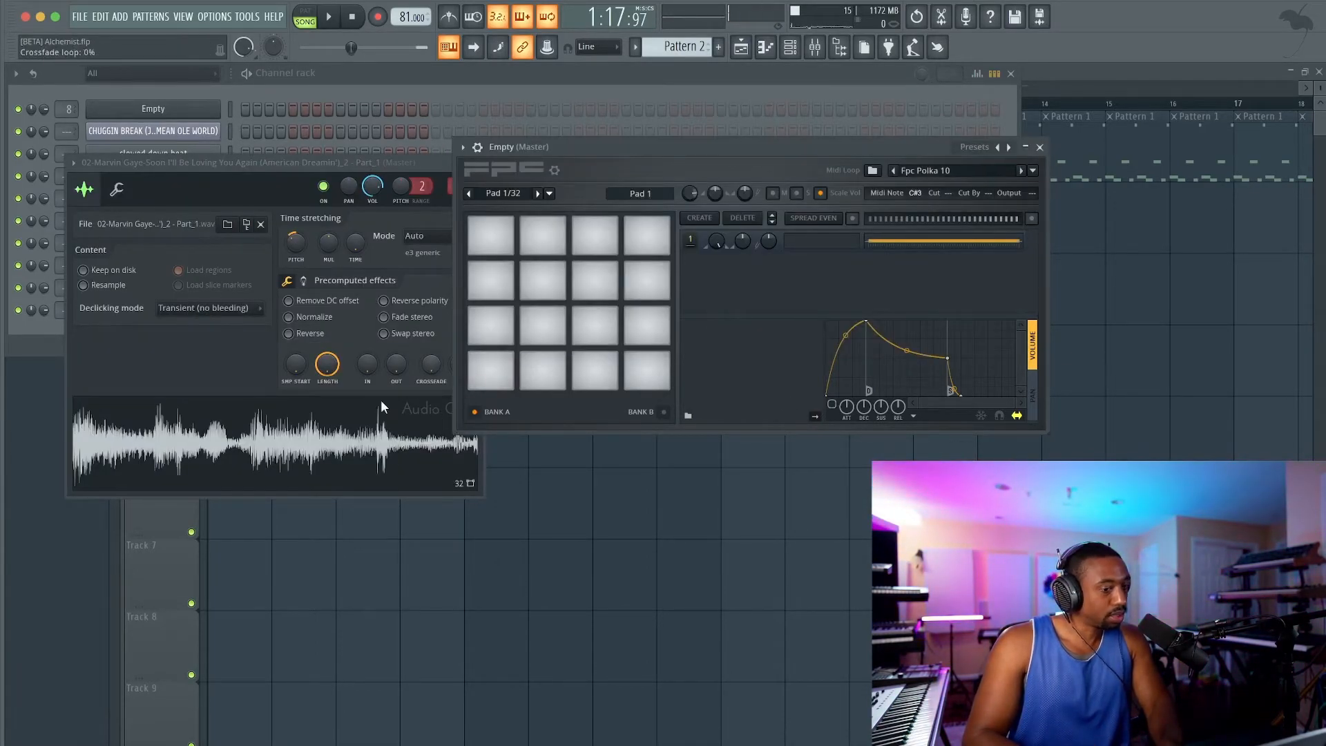
pyautogui.moveTo(349, 435); pyautogui.dragTo(499, 366)
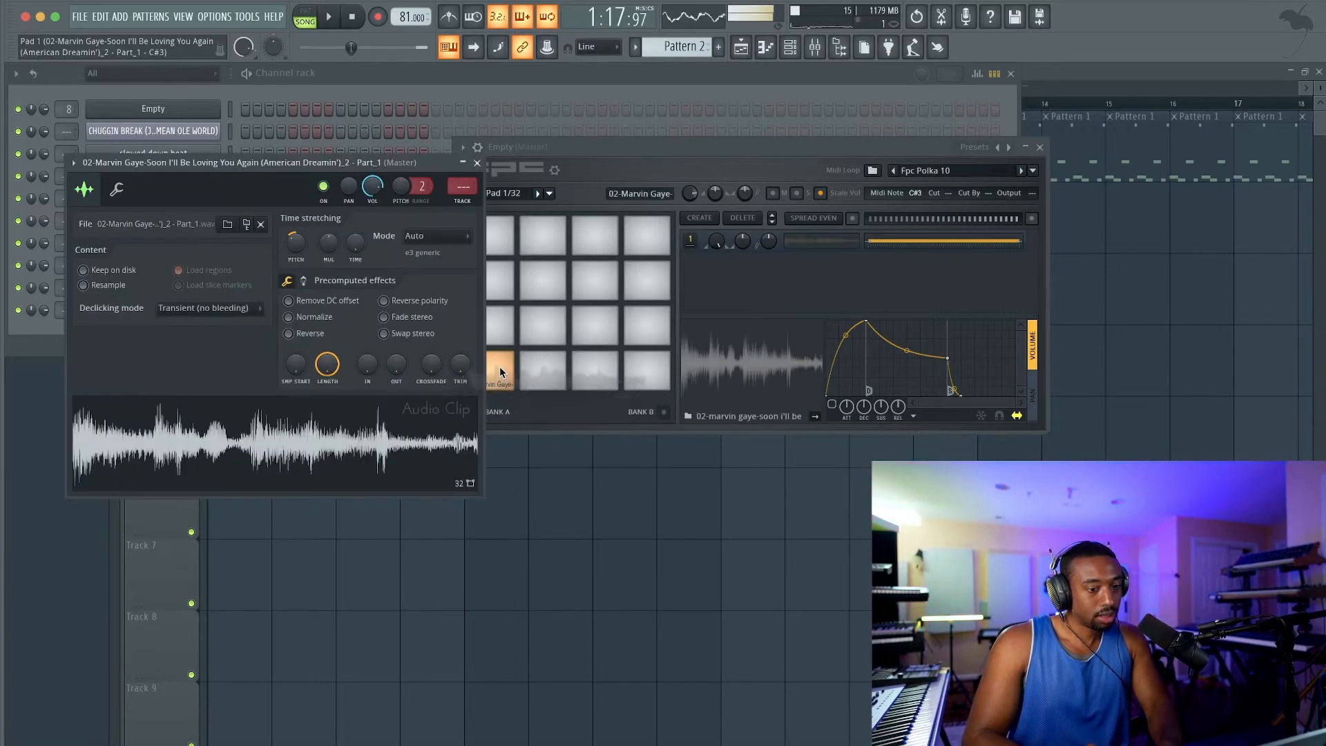
pyautogui.click(477, 163)
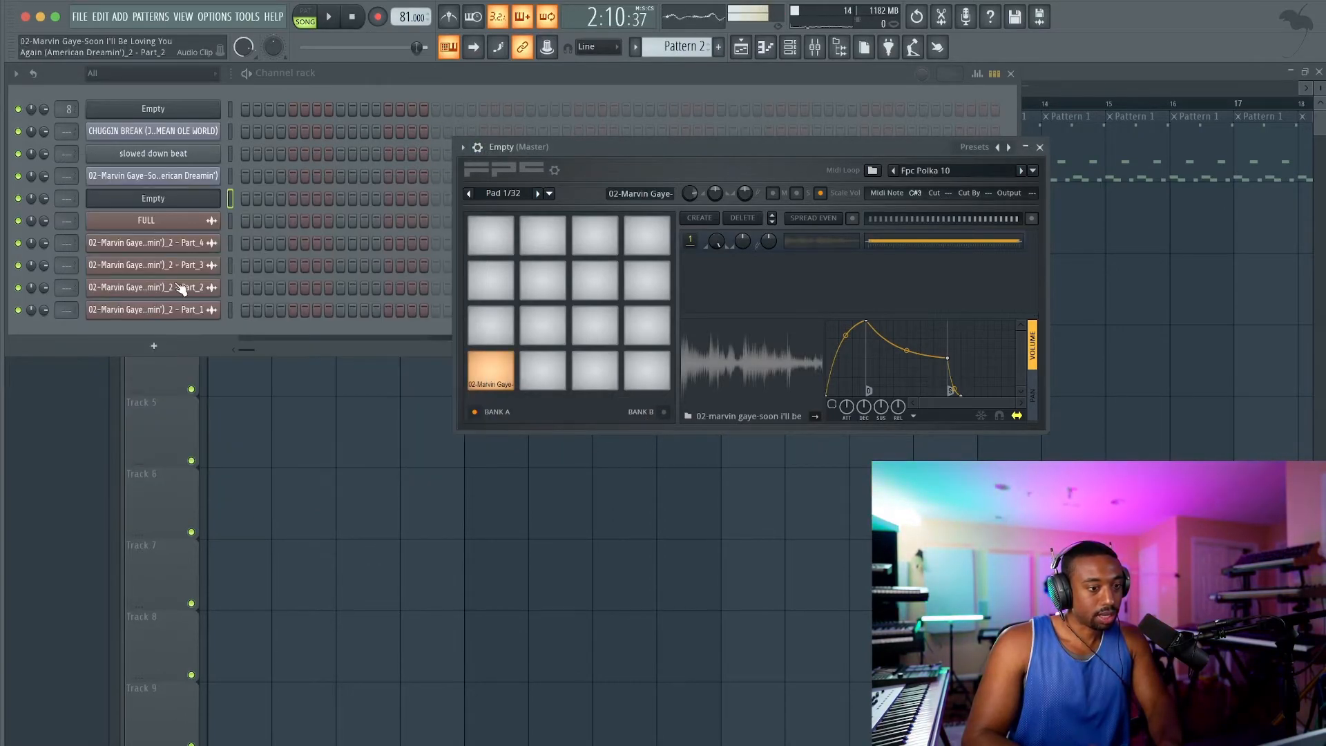
# Load the Part_2 slice onto Pad 2 and the Part_3 slice onto Pad 3 of the FPC.
pyautogui.click(182, 288)
pyautogui.moveTo(307, 445); pyautogui.dragTo(538, 371)
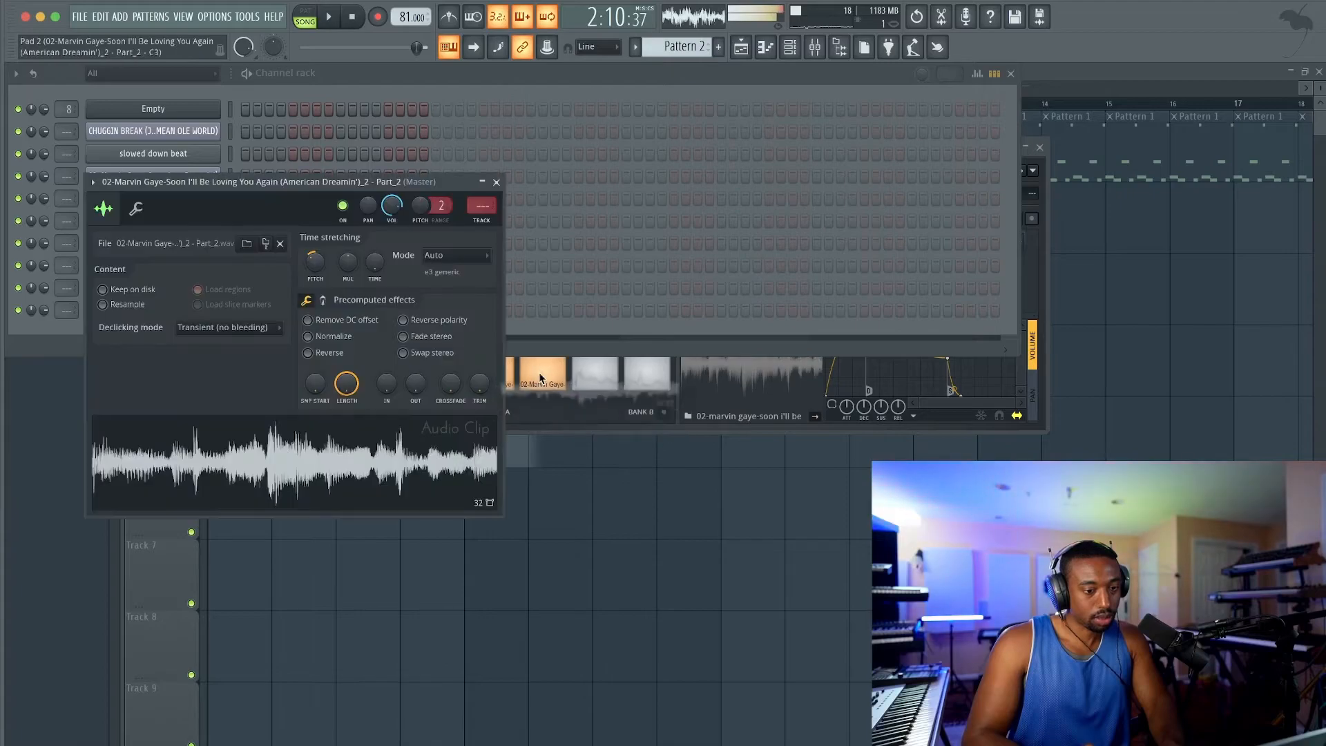
pyautogui.click(496, 181)
pyautogui.click(209, 265)
pyautogui.moveTo(349, 459); pyautogui.dragTo(603, 378)
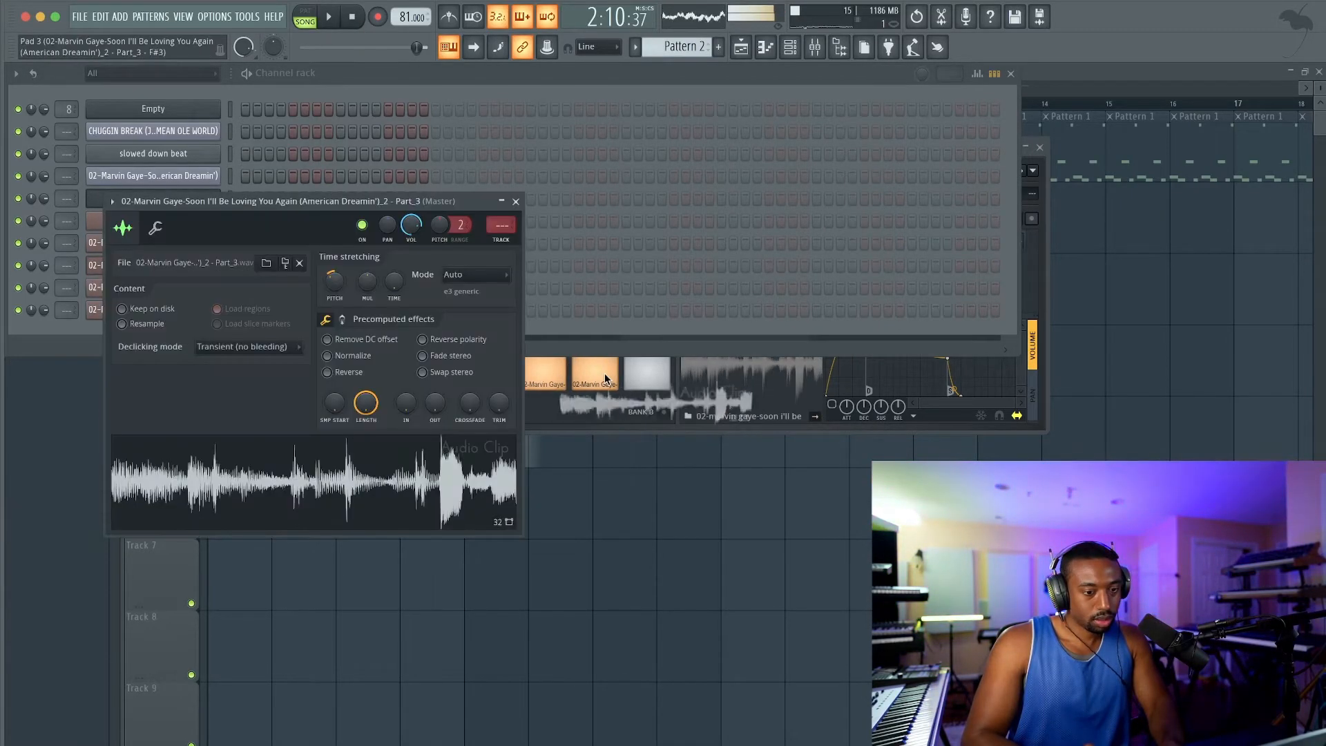
pyautogui.click(517, 201)
# Load the Part_4 slice onto Pad 4 of the FPC and close the FPC and Channel rack windows.
pyautogui.click(200, 243)
pyautogui.moveTo(400, 488); pyautogui.dragTo(641, 377)
pyautogui.click(534, 220)
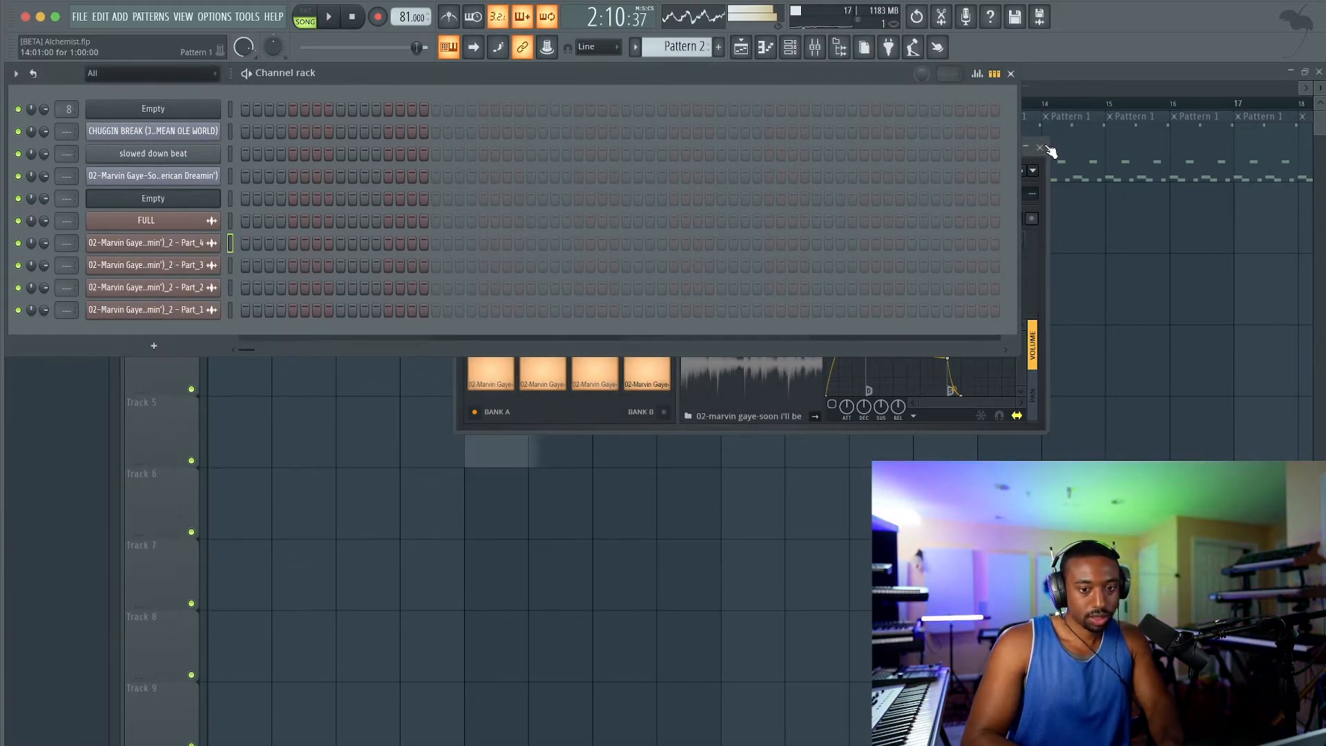
pyautogui.click(1040, 192)
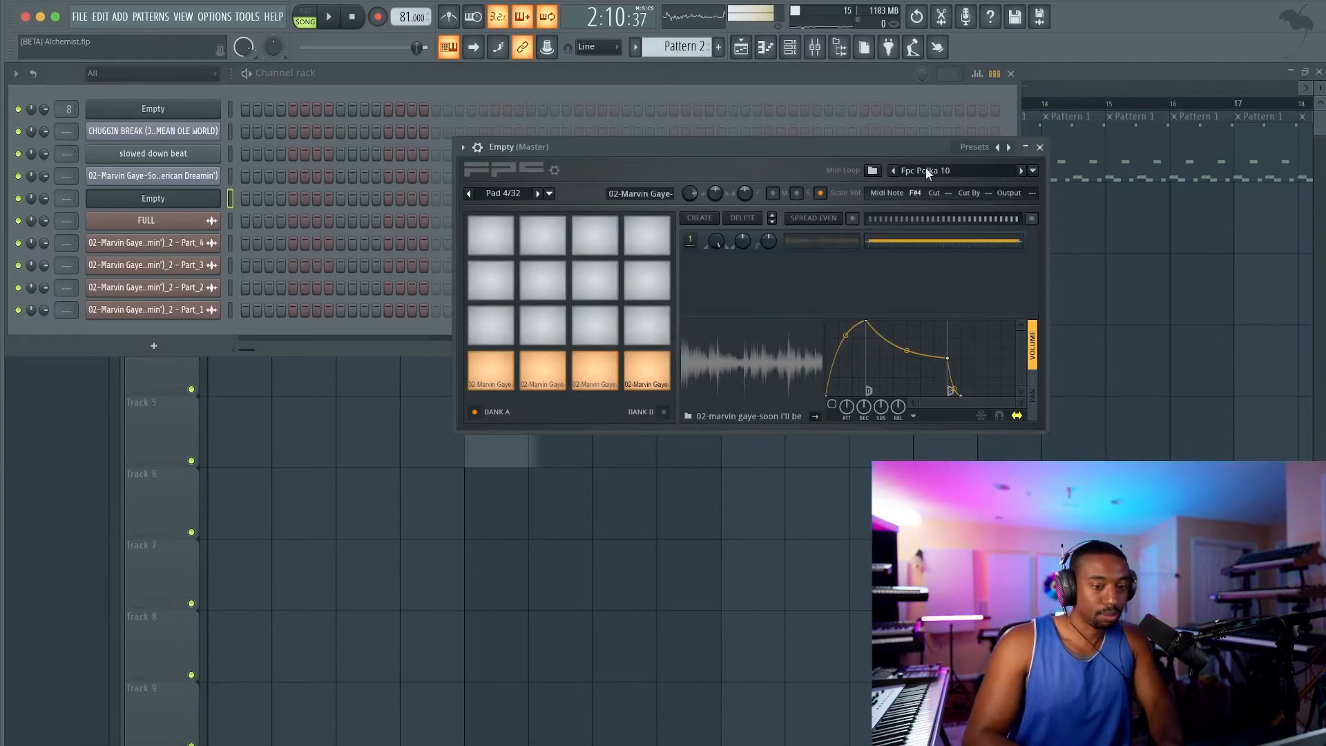
pyautogui.click(1039, 147)
pyautogui.click(1010, 74)
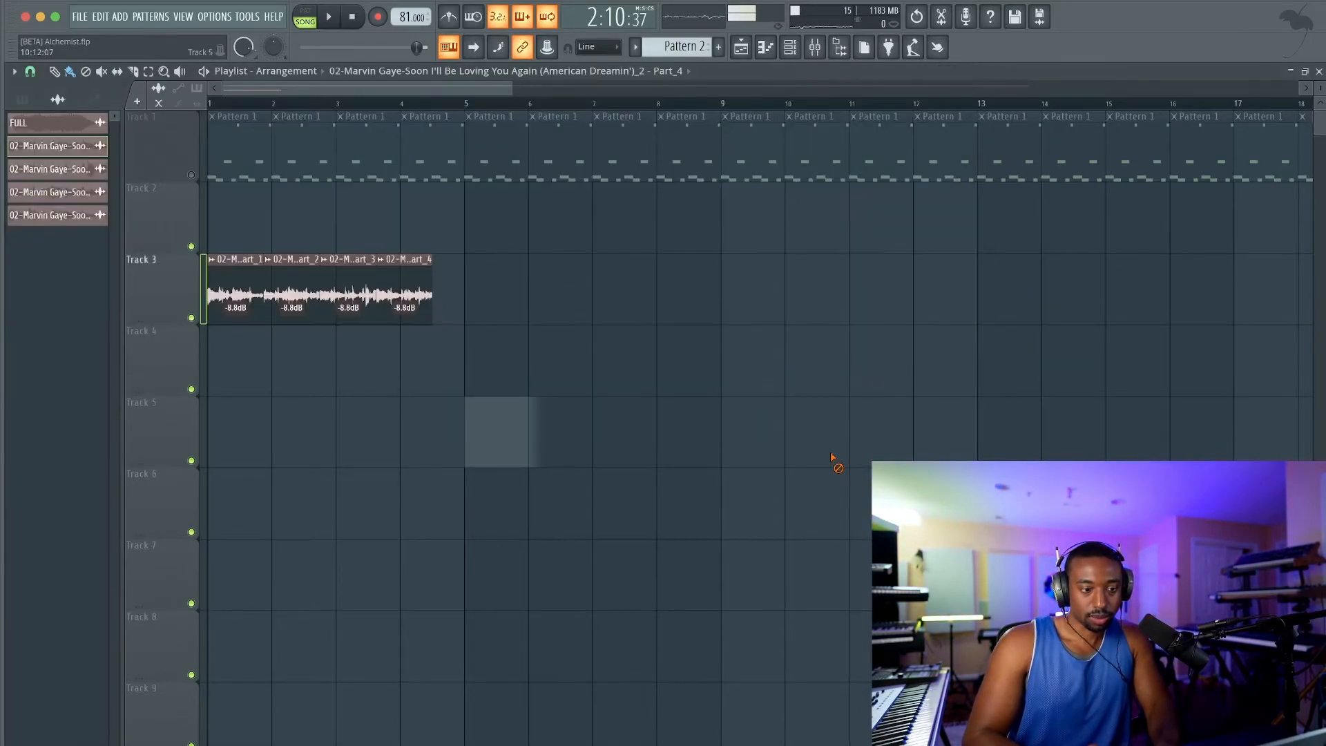
# Delete the four slices from Track 3 in the playlist and solo Track 1.
pyautogui.rightClick(414, 297)
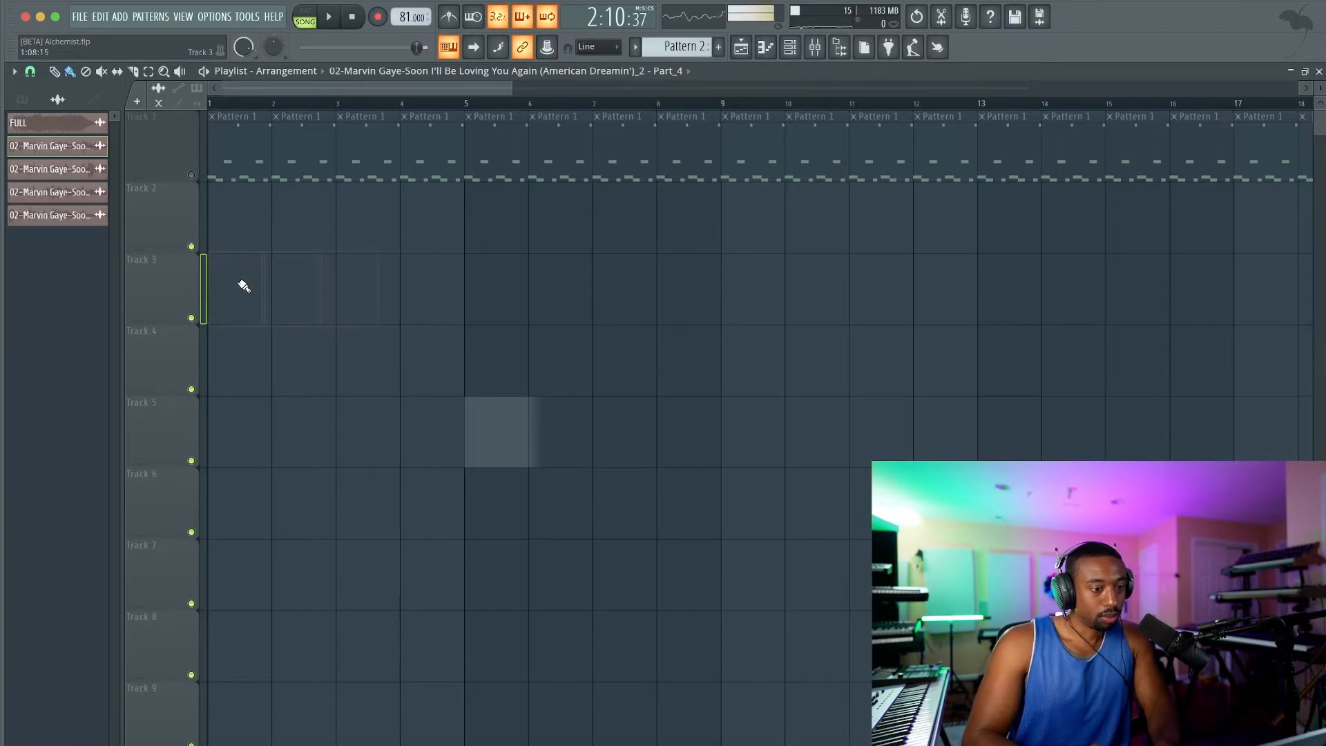
pyautogui.rightClick(192, 176)
pyautogui.press('space')
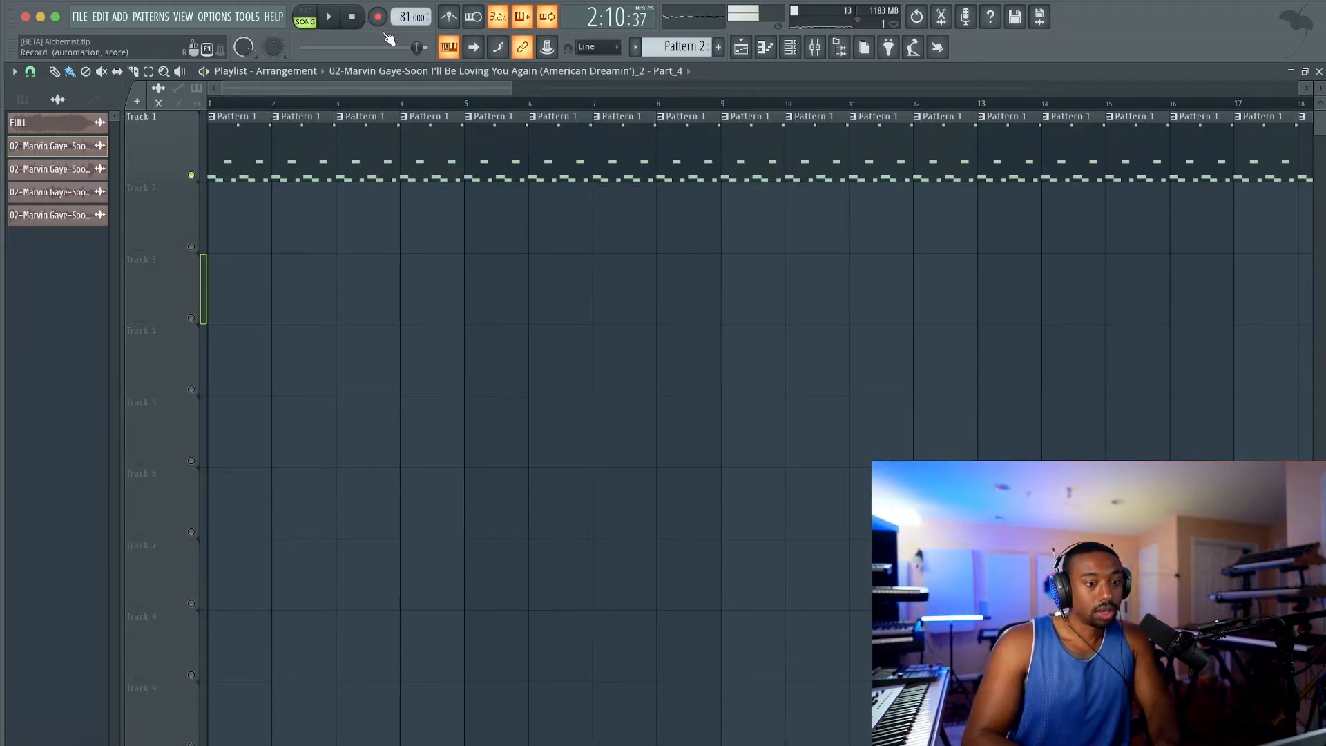
# Delete the Pattern 1 clips on Track 1 from bar 16 onward.
pyautogui.scroll(-5, 397, 104)
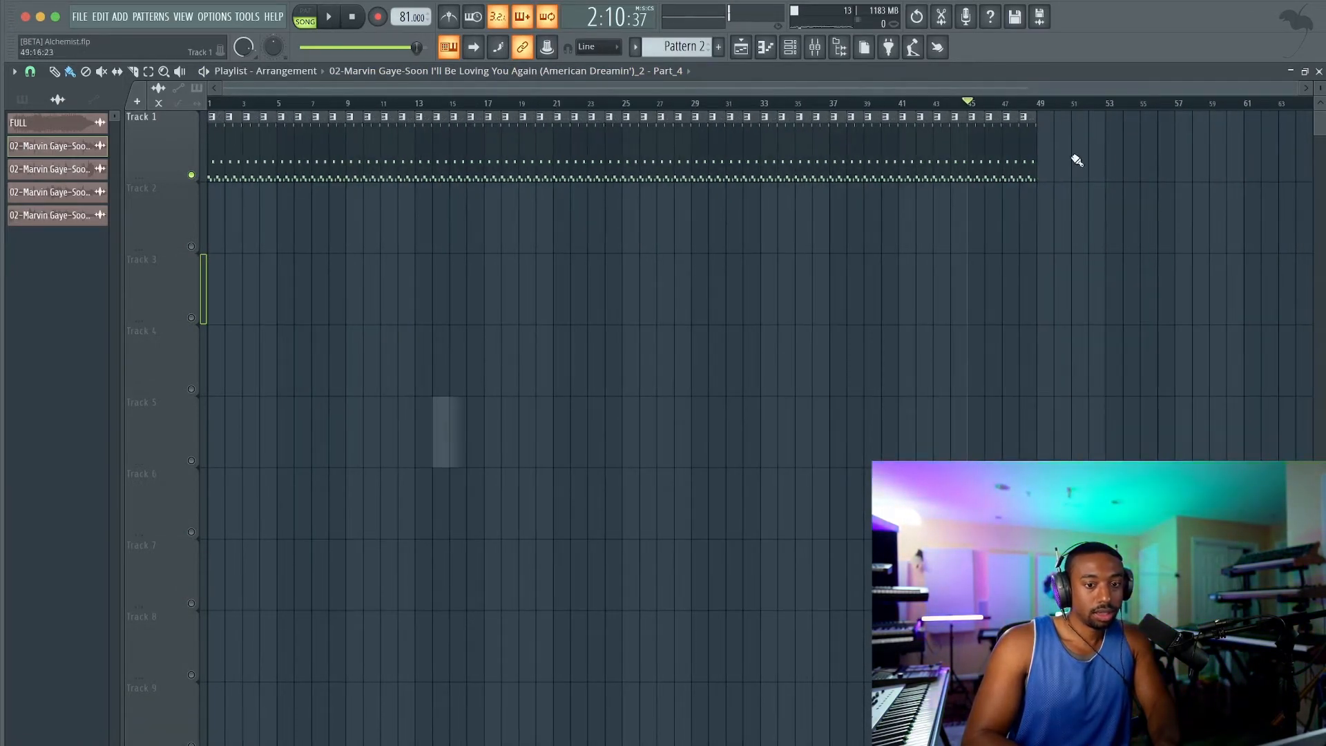
pyautogui.moveTo(1116, 160); pyautogui.dragTo(443, 160)
pyautogui.press('Delete')
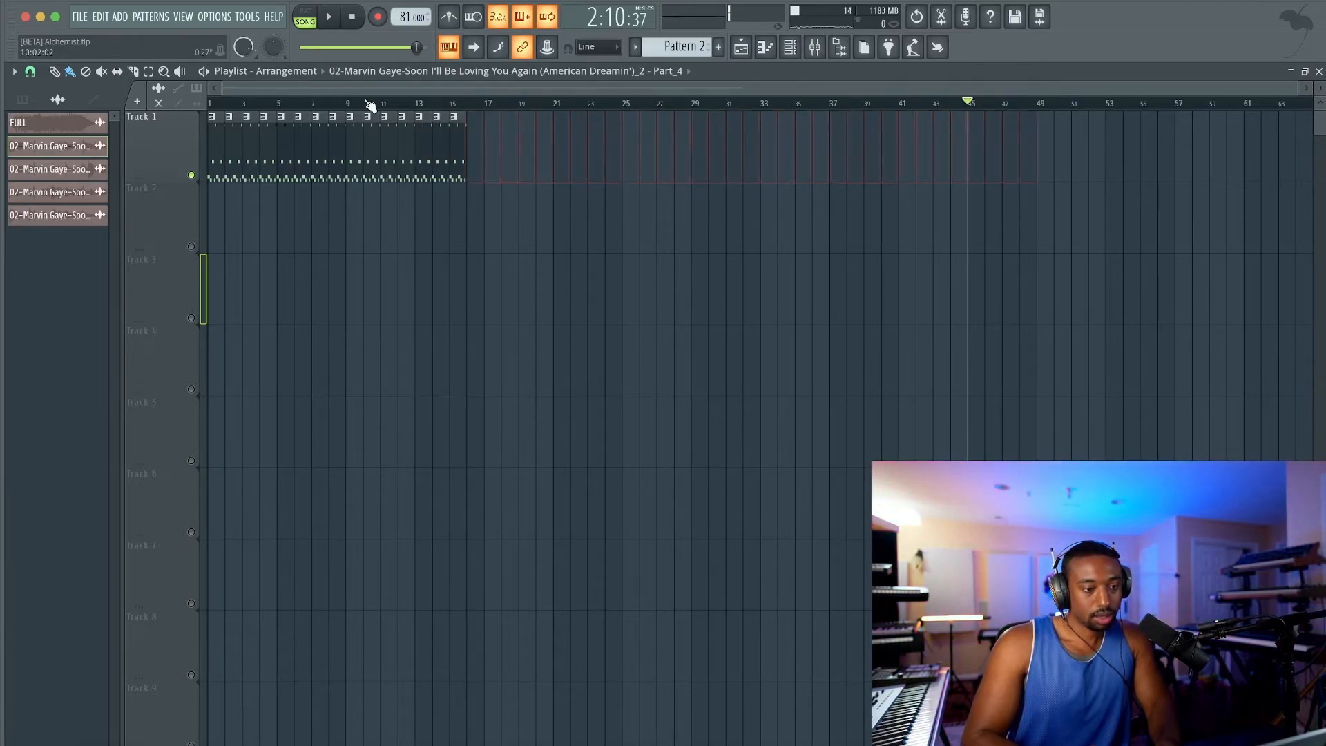
pyautogui.scroll(3, 308, 152)
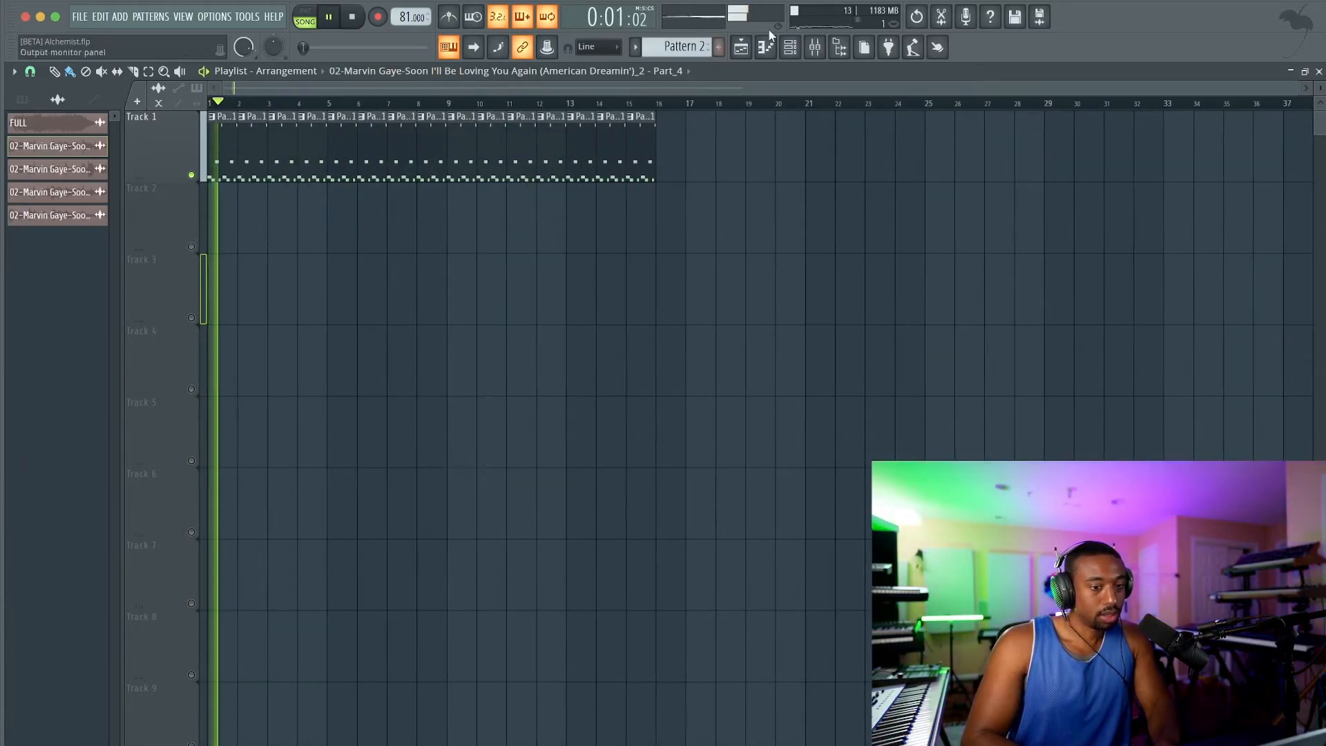
# Enable the volume envelope on FPC Pad 4, shaped with no attack, full sustain and a short release.
pyautogui.press('F6')
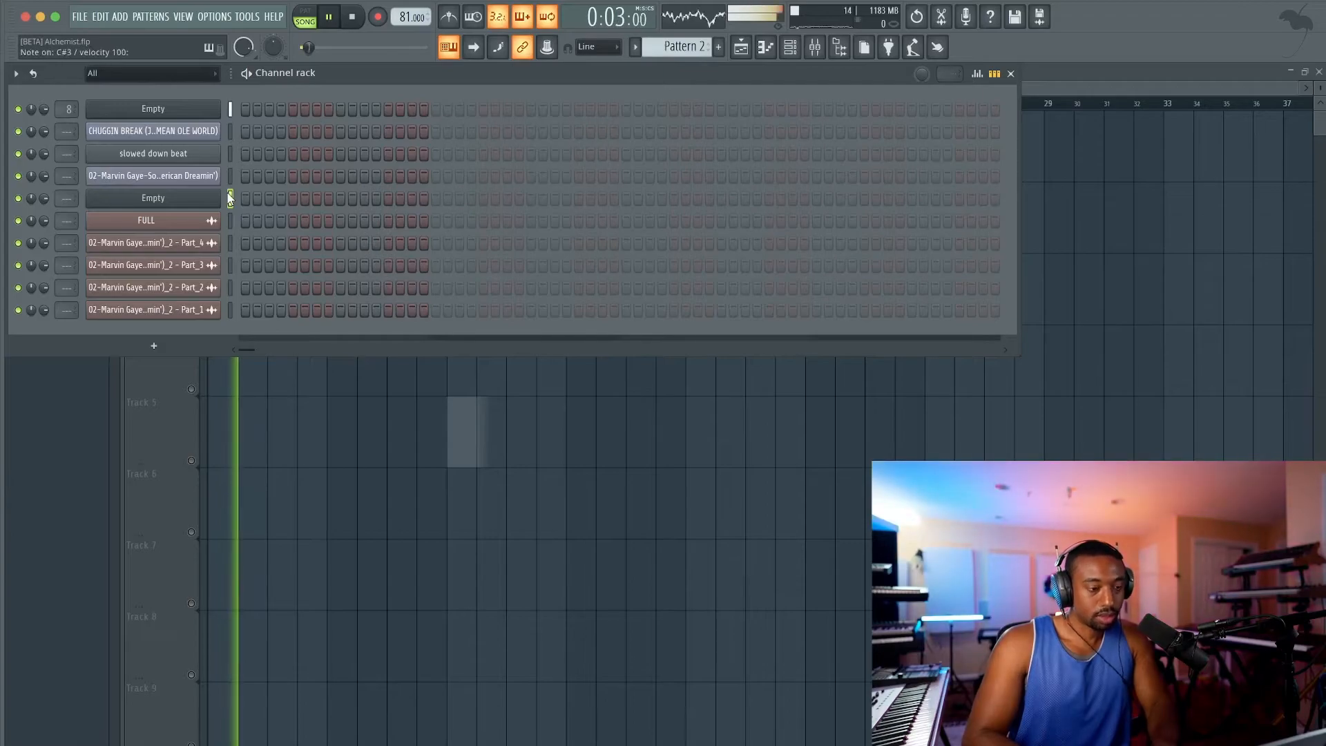
pyautogui.press('space')
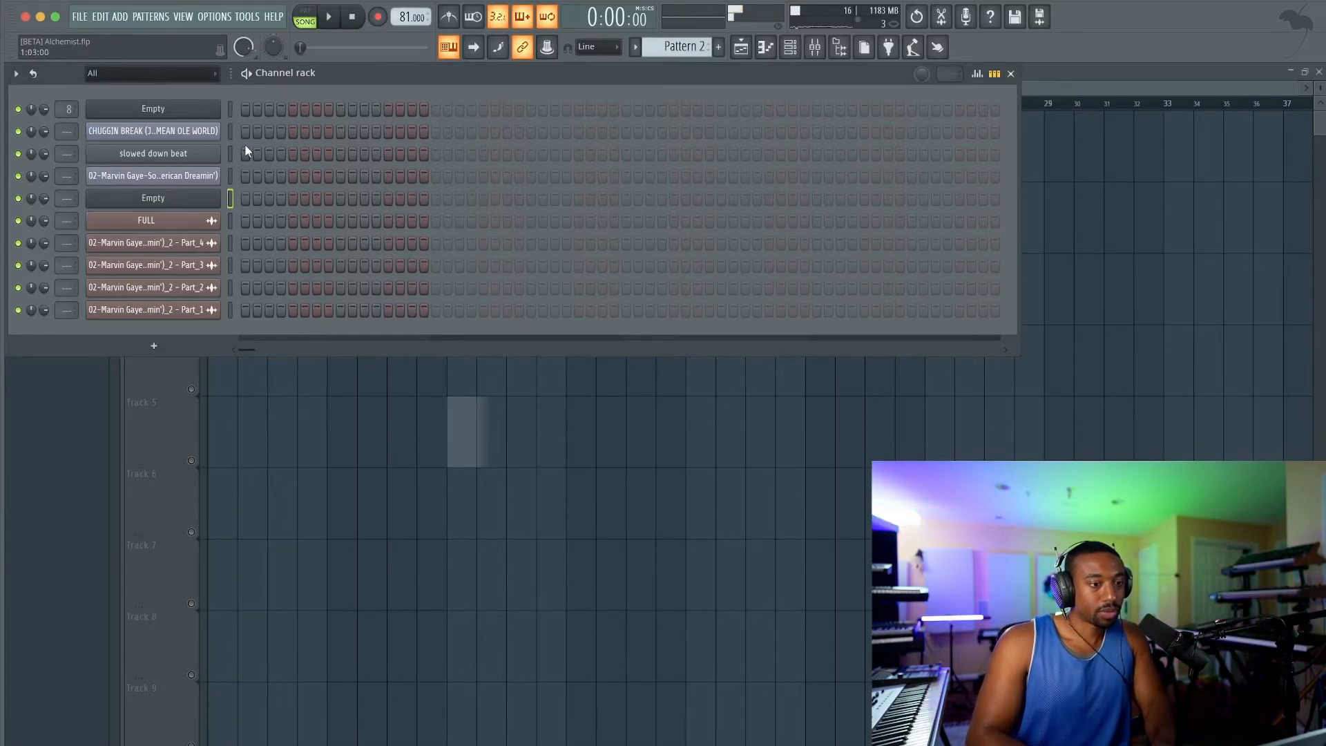
pyautogui.click(194, 200)
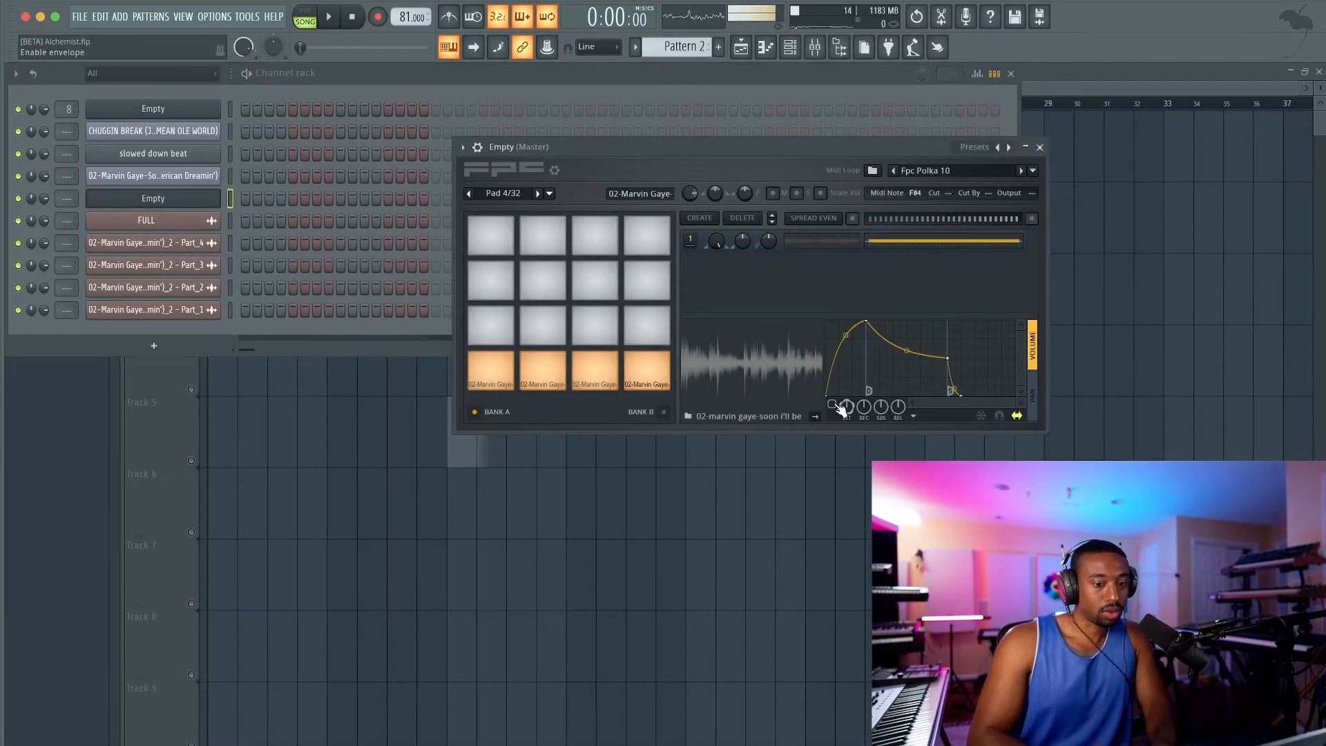
pyautogui.moveTo(865, 321); pyautogui.dragTo(701, 317)
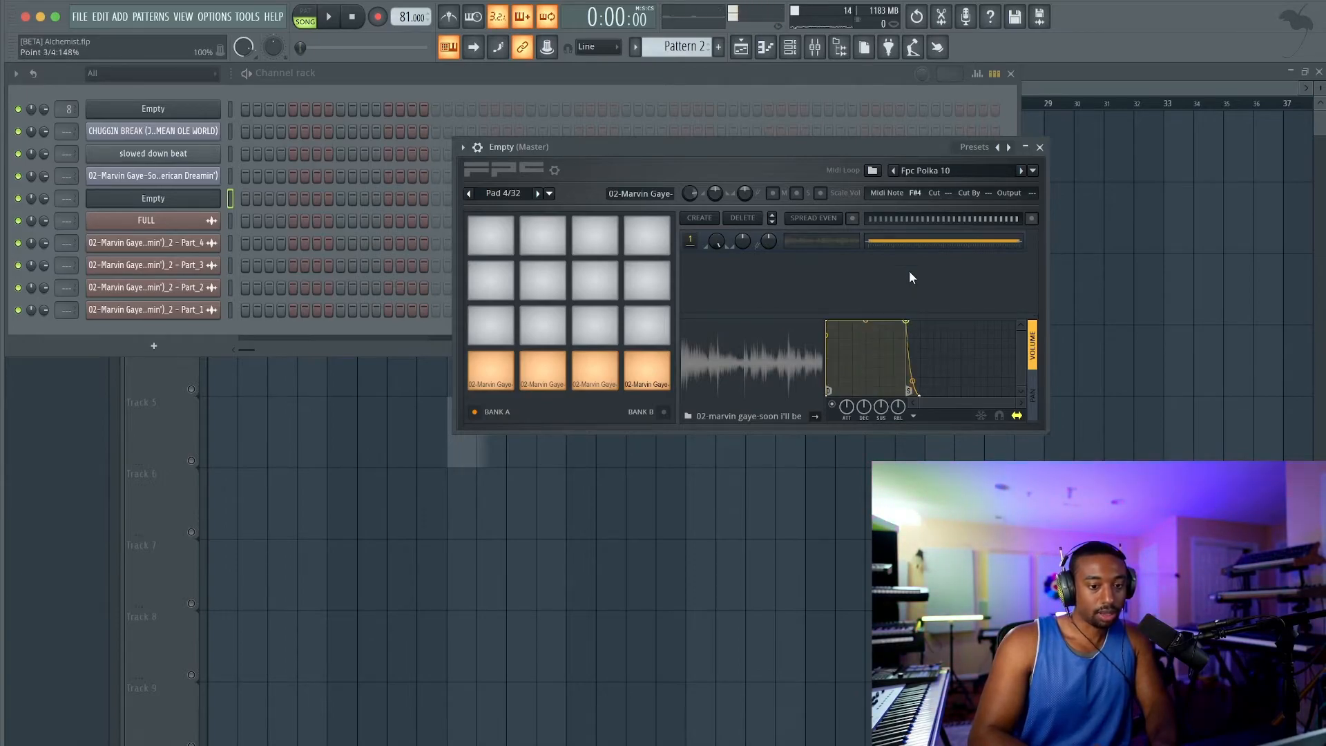
pyautogui.click(841, 48)
pyautogui.click(841, 49)
pyautogui.moveTo(839, 151); pyautogui.dragTo(533, 148)
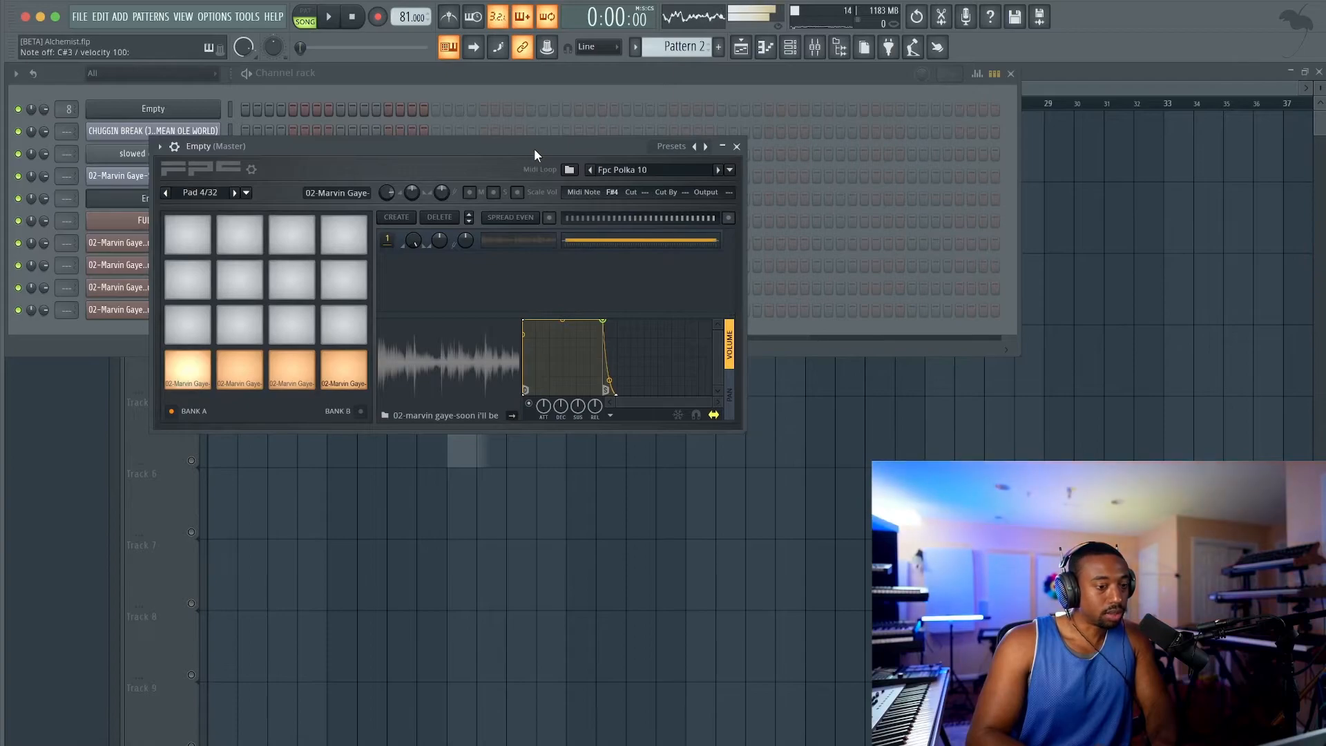
# Give FPC Pad 1 a volume envelope with no attack, full sustain and a short release, and enable it.
pyautogui.click(332, 18)
pyautogui.click(355, 17)
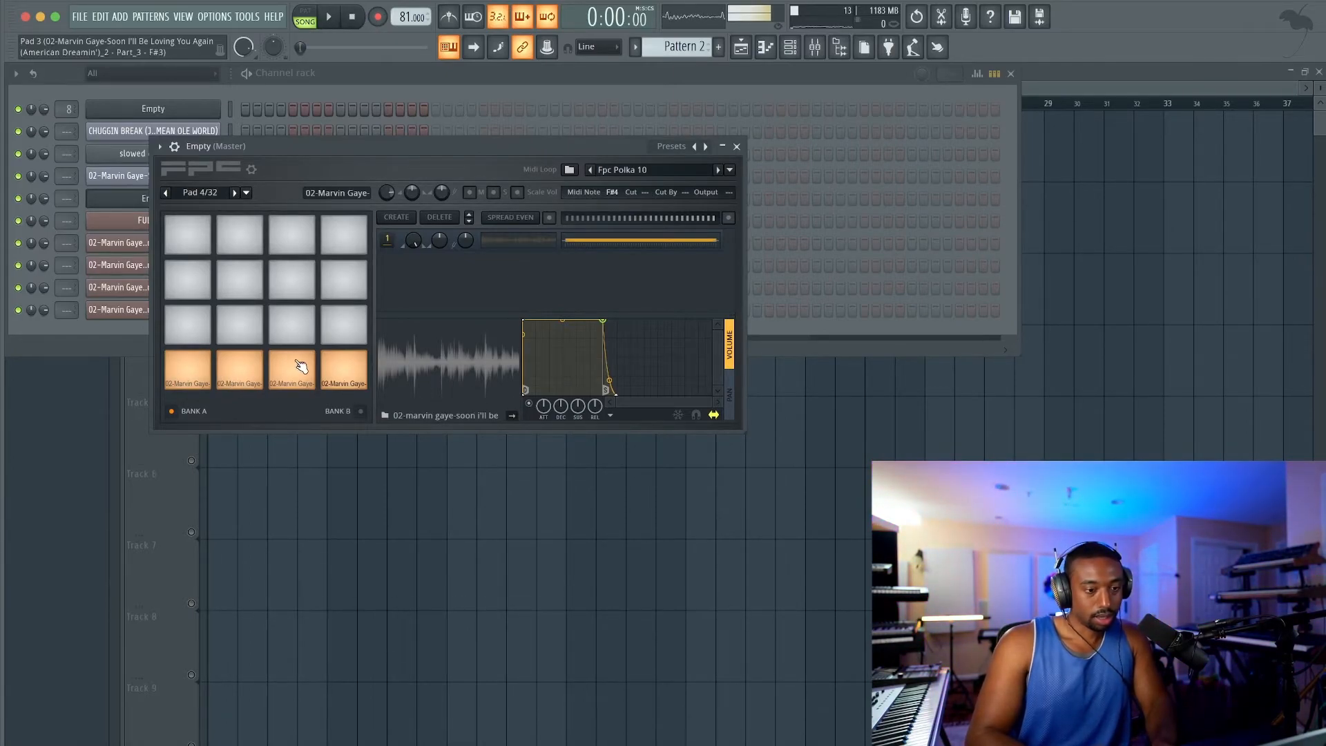
pyautogui.click(190, 375)
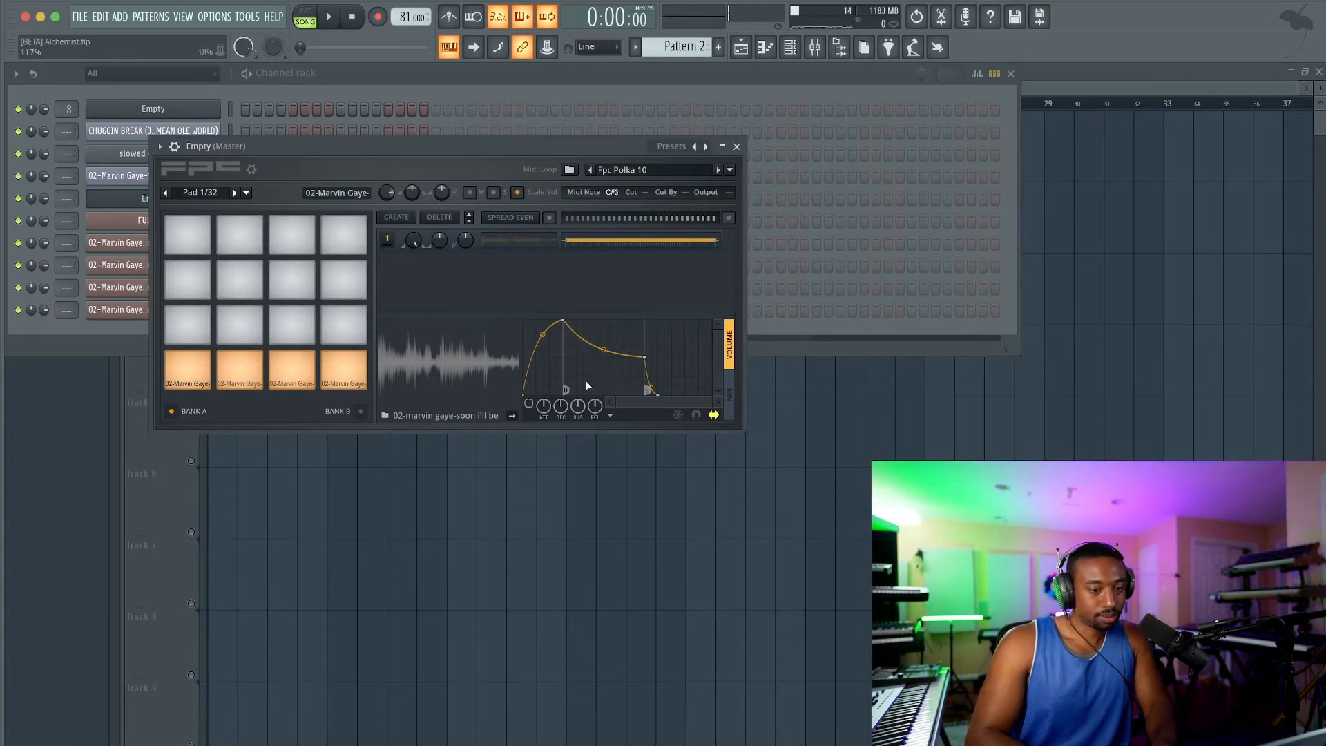
pyautogui.moveTo(604, 357); pyautogui.dragTo(604, 252)
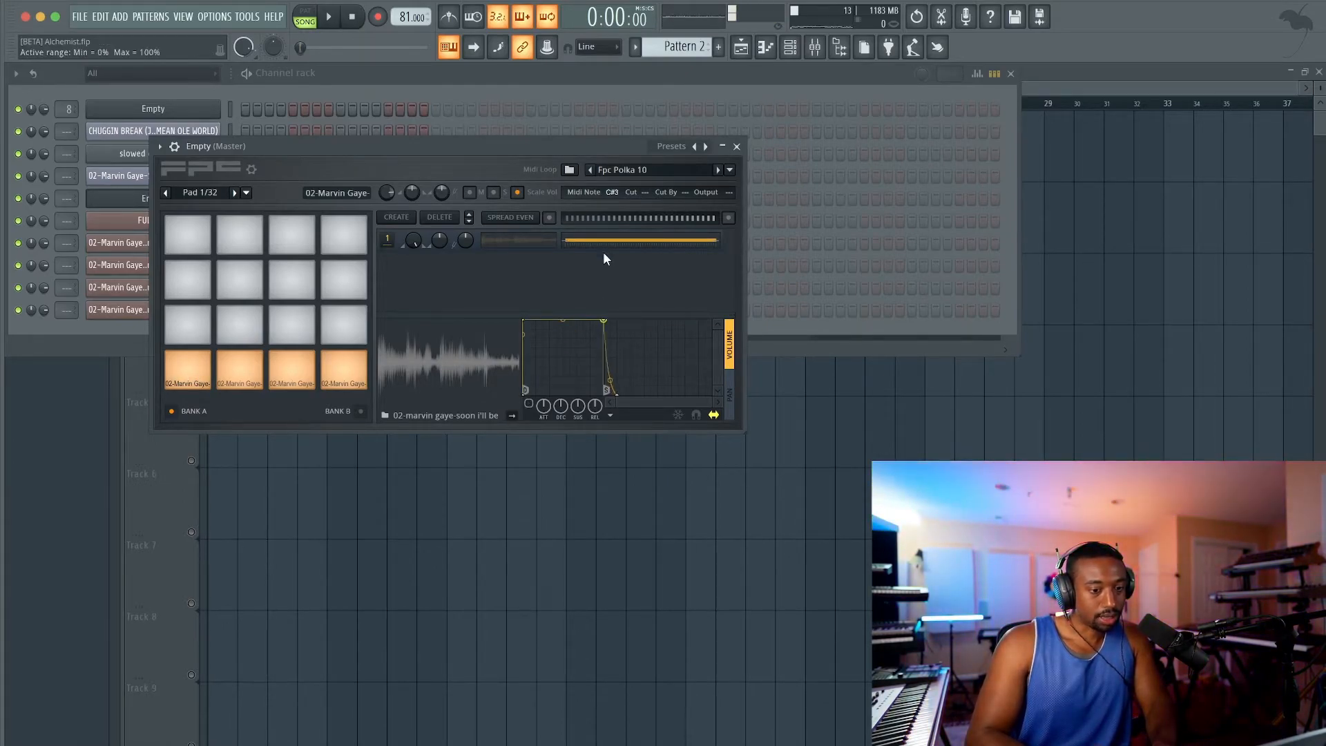
pyautogui.click(530, 404)
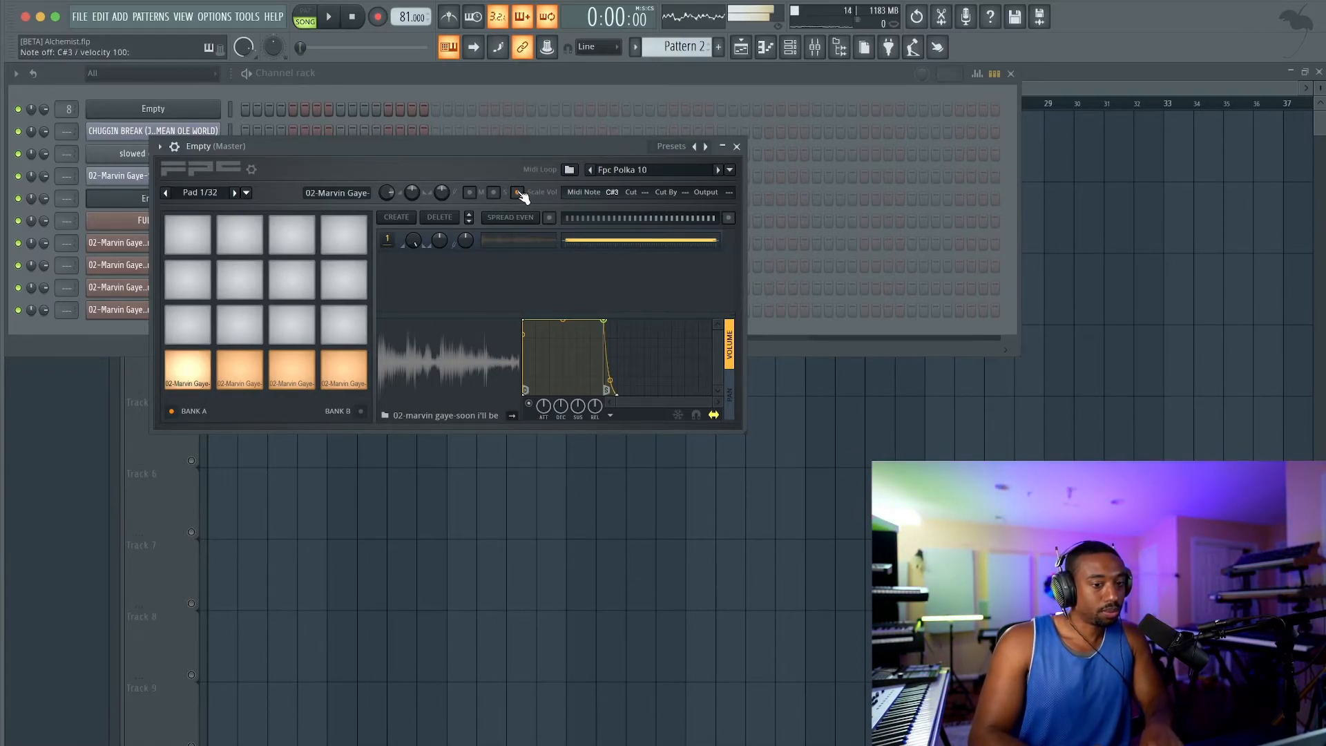
# Copy the volume envelope state from FPC Pad 1.
pyautogui.click(242, 368)
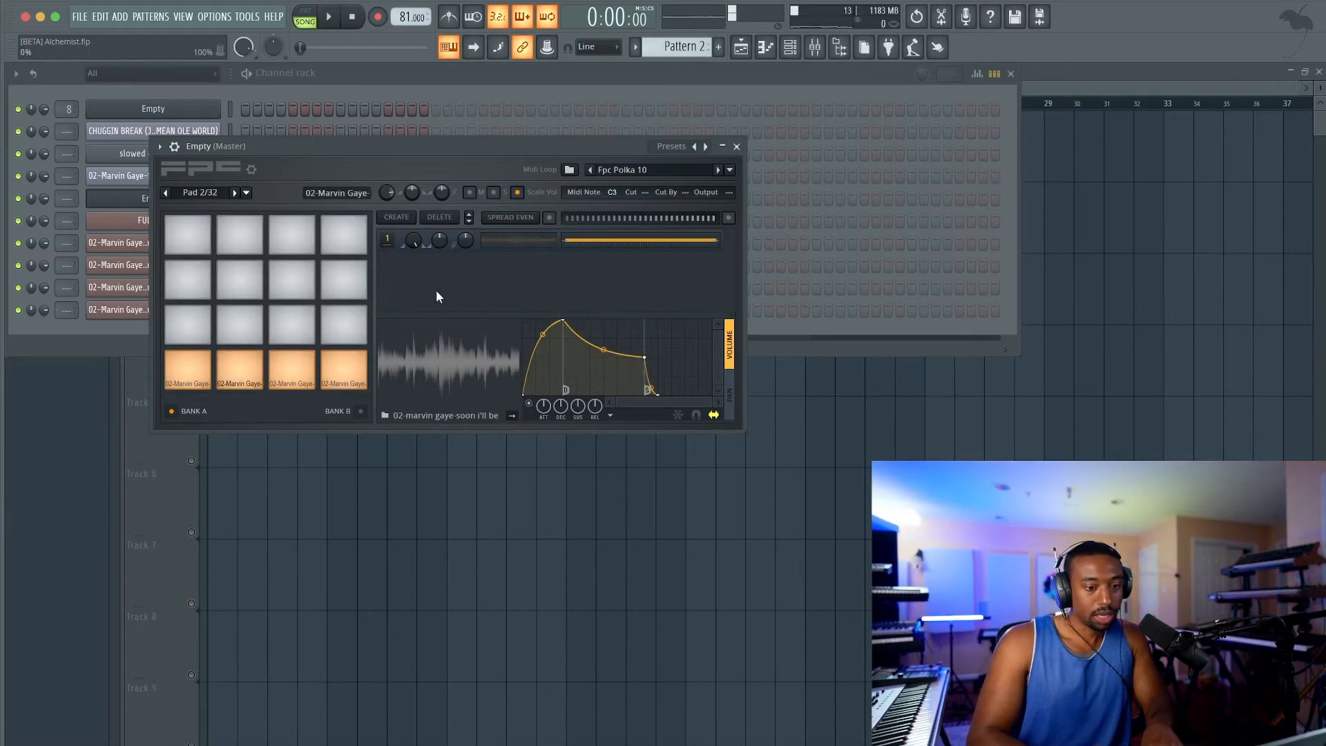
pyautogui.click(610, 413)
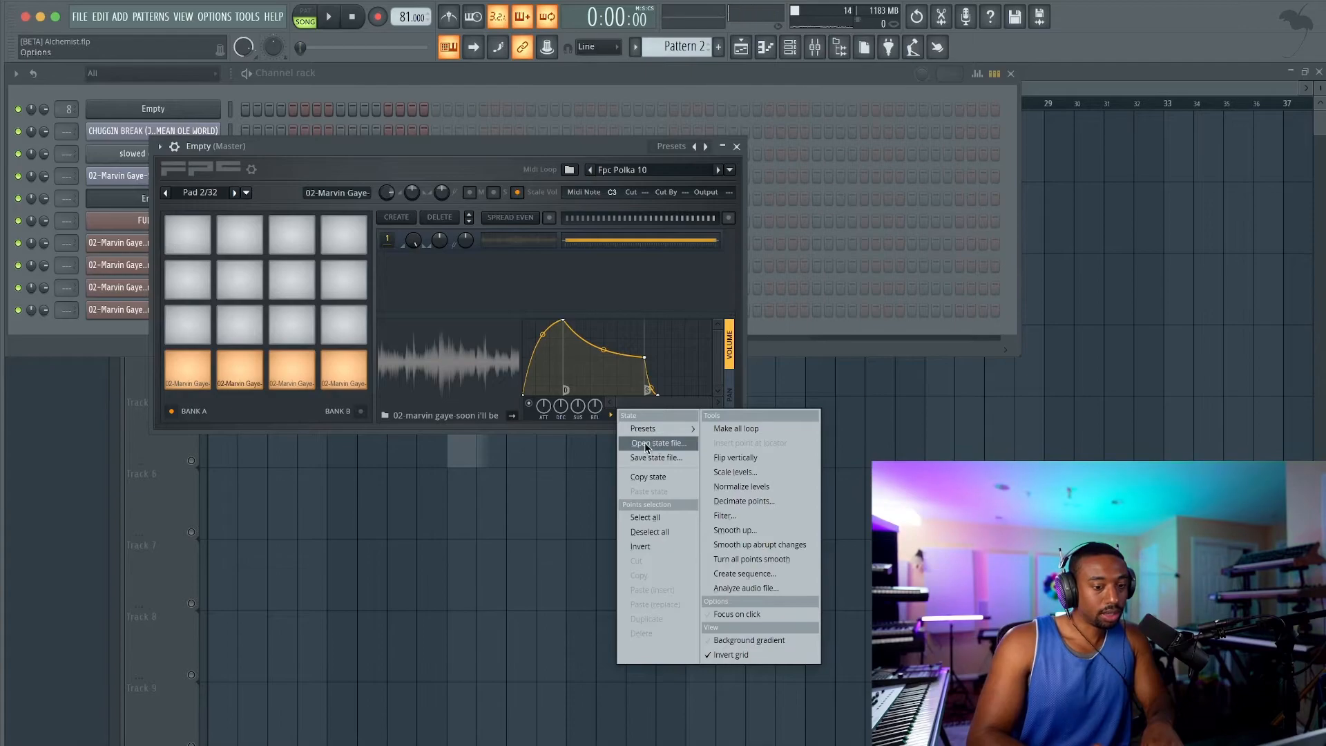
pyautogui.click(205, 373)
pyautogui.click(205, 373)
pyautogui.click(351, 21)
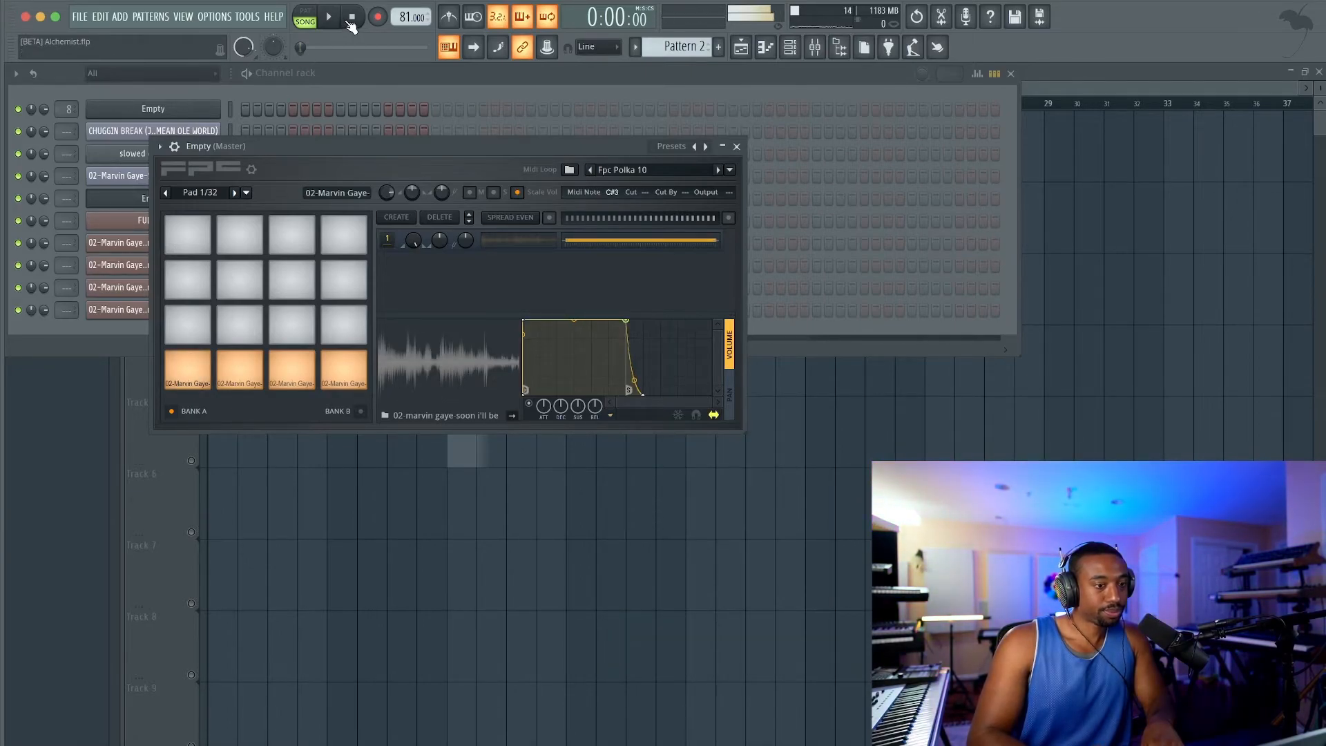
pyautogui.click(610, 415)
pyautogui.click(649, 477)
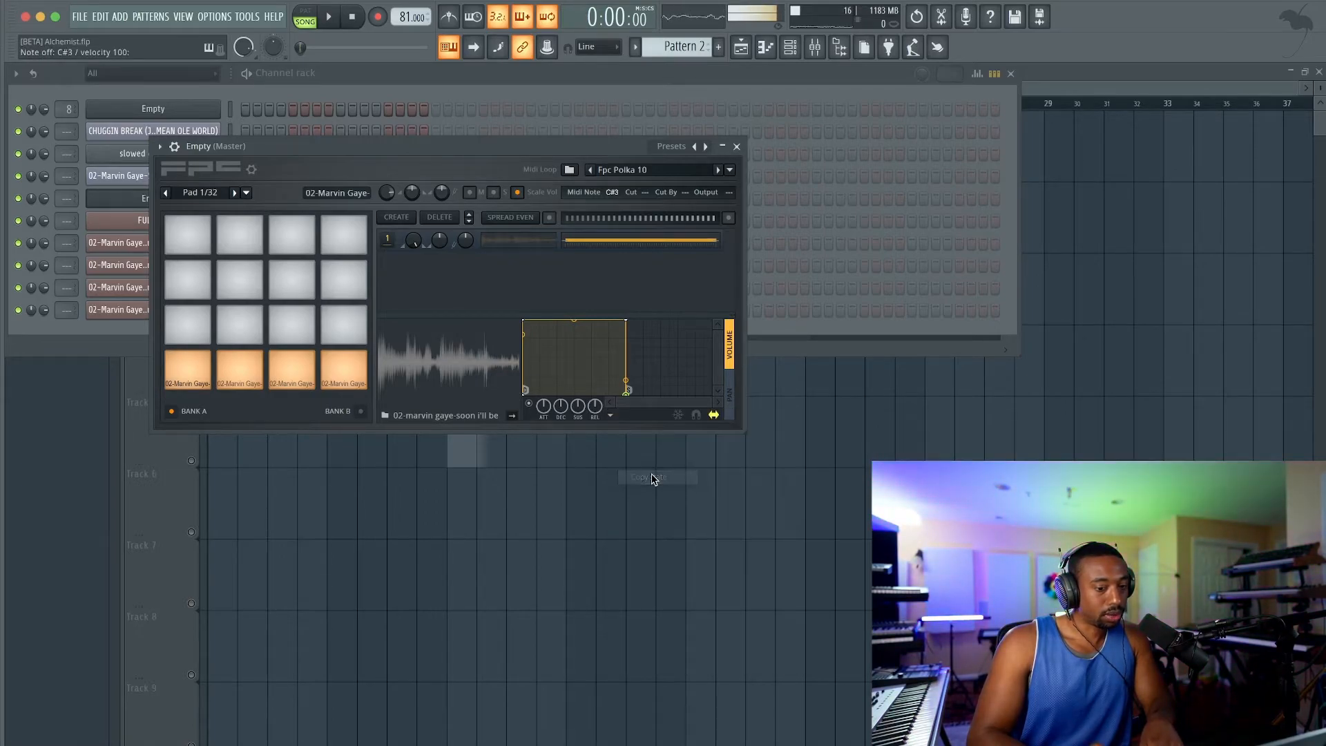
# Paste the copied volume envelope state onto FPC Pads 2, 3 and 4.
pyautogui.click(254, 384)
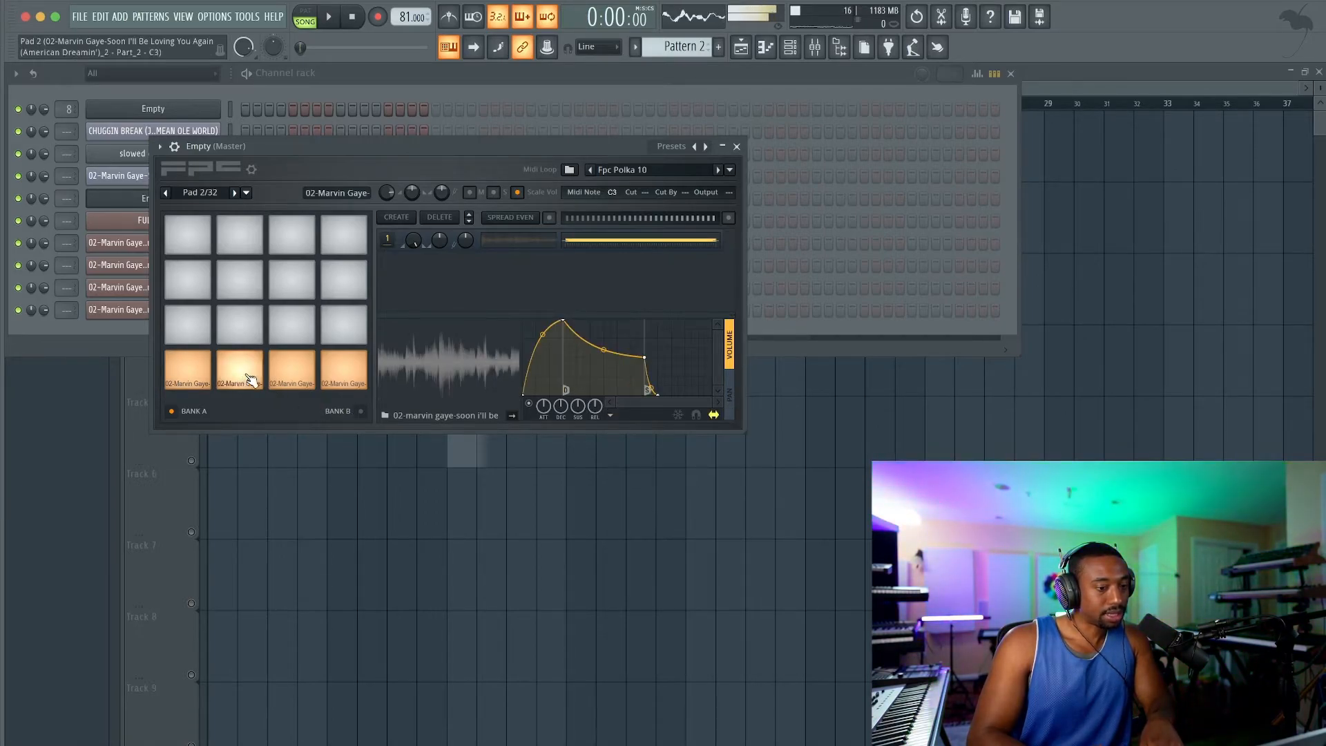
pyautogui.click(611, 416)
pyautogui.click(655, 496)
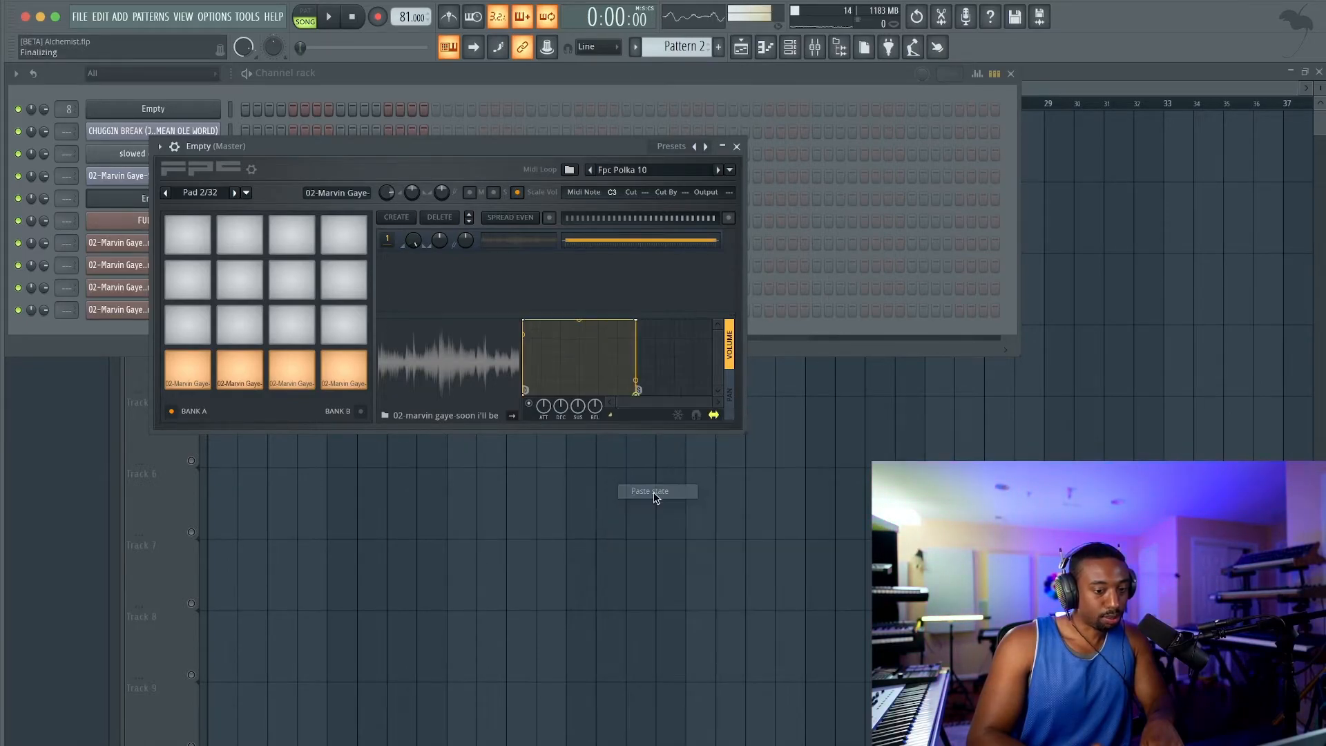
pyautogui.click(286, 379)
pyautogui.click(611, 416)
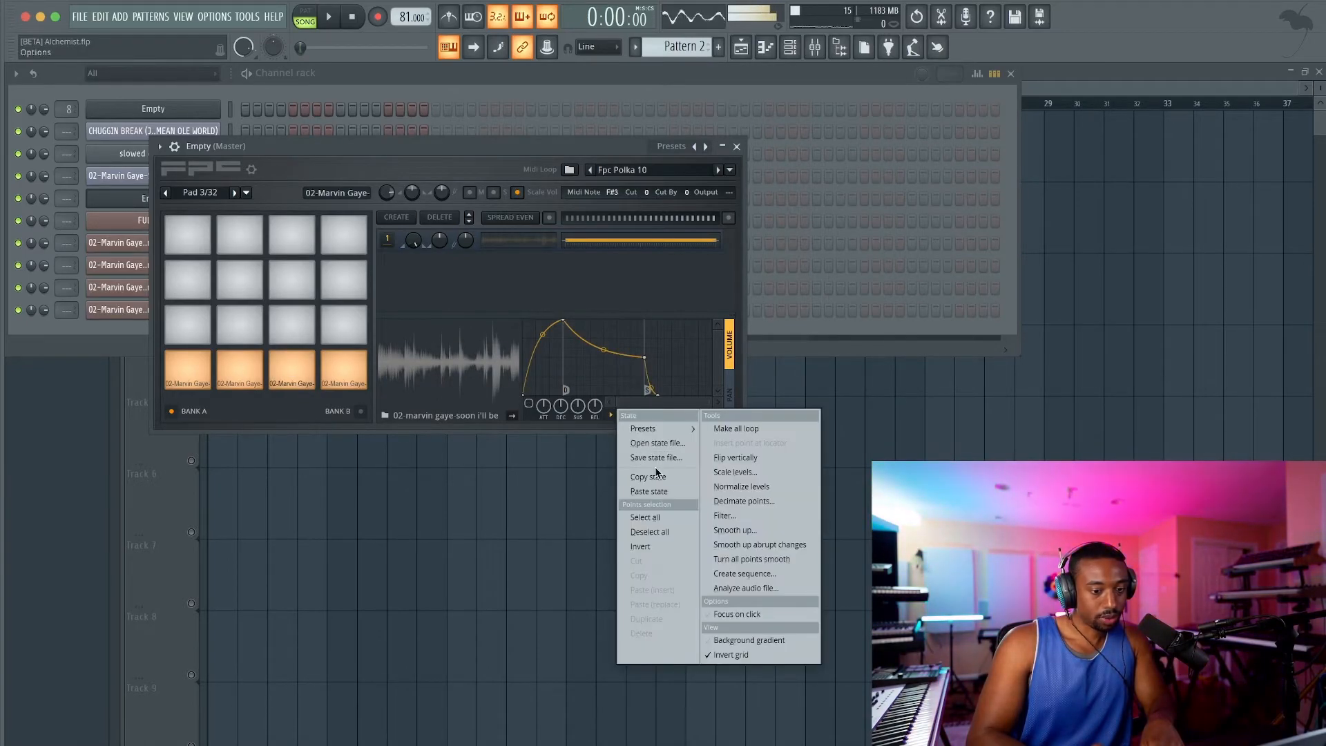
pyautogui.click(654, 495)
pyautogui.click(326, 379)
pyautogui.click(611, 417)
pyautogui.click(655, 495)
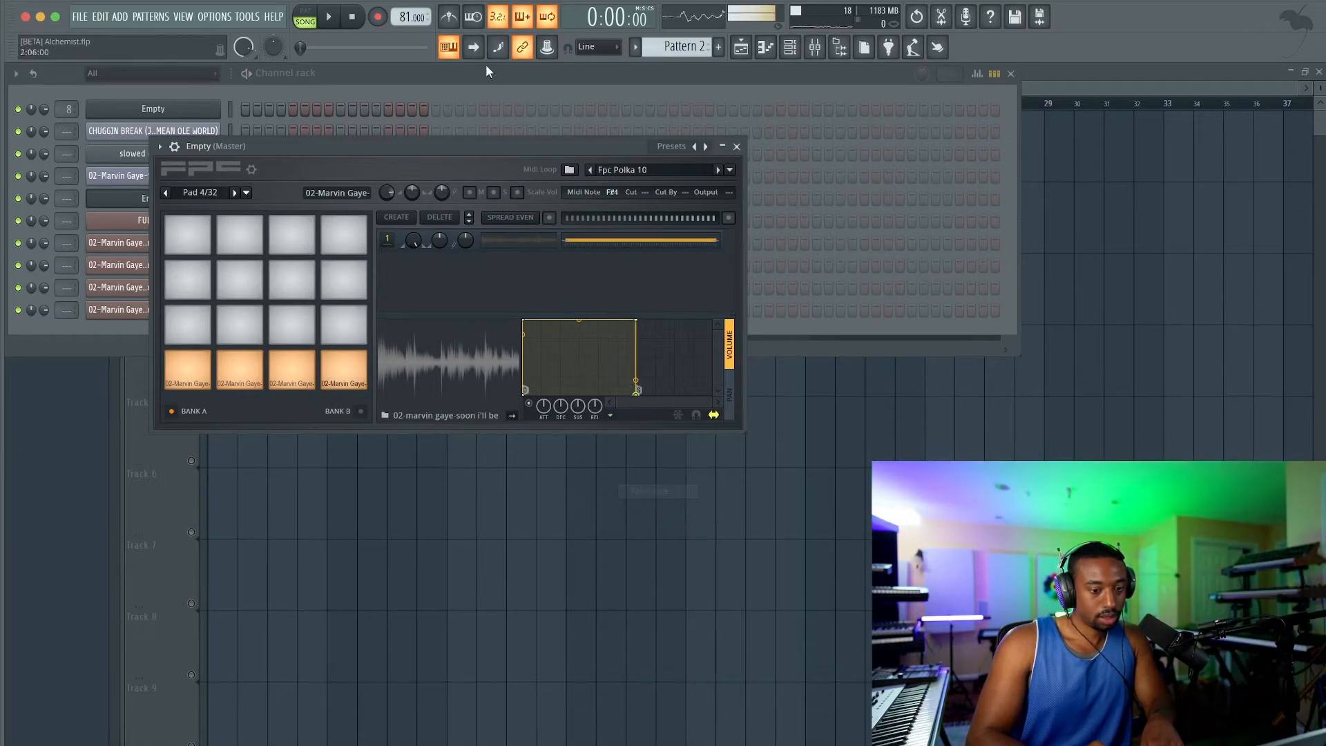
# Play the drums from the start and try the chopped samples on the FPC pads over them.
pyautogui.click(352, 19)
pyautogui.press('space')
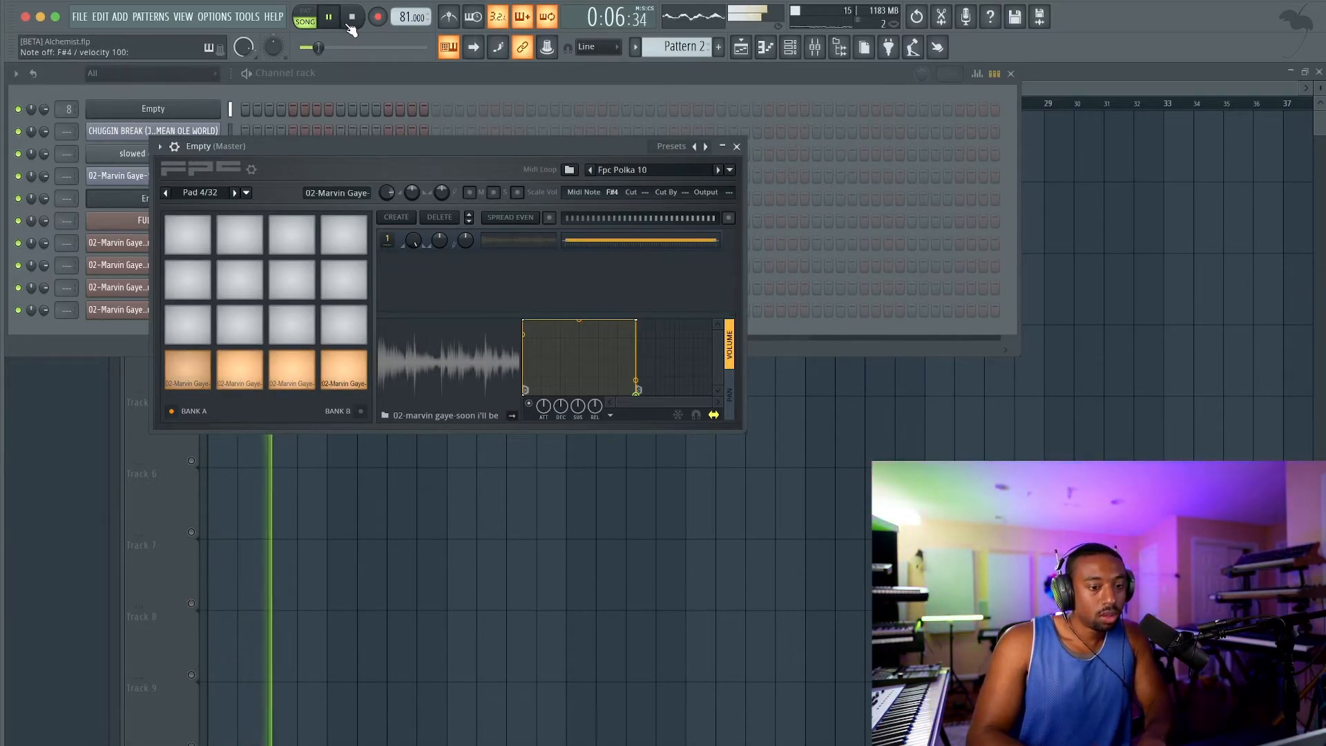
pyautogui.press('space')
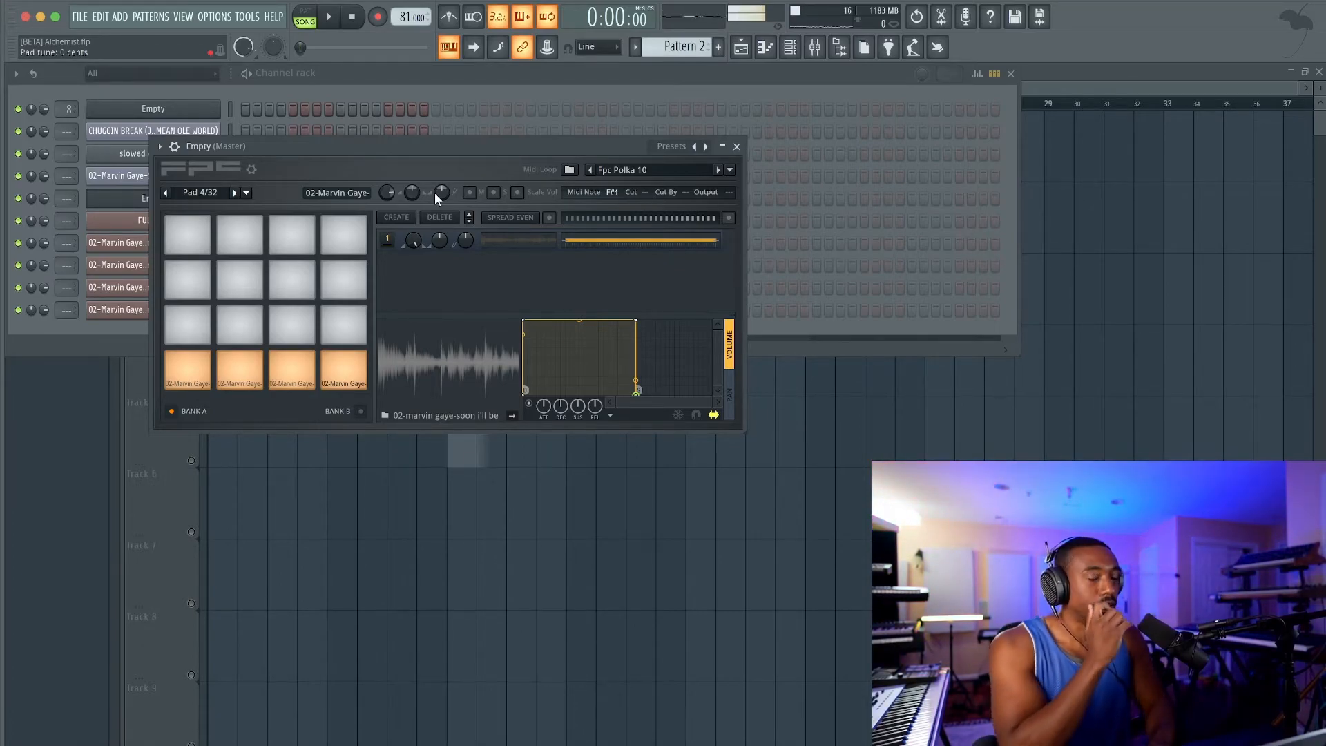
# Close the FPC and channel rack, and unsolo Track 1 in the playlist so every track is active.
pyautogui.click(738, 147)
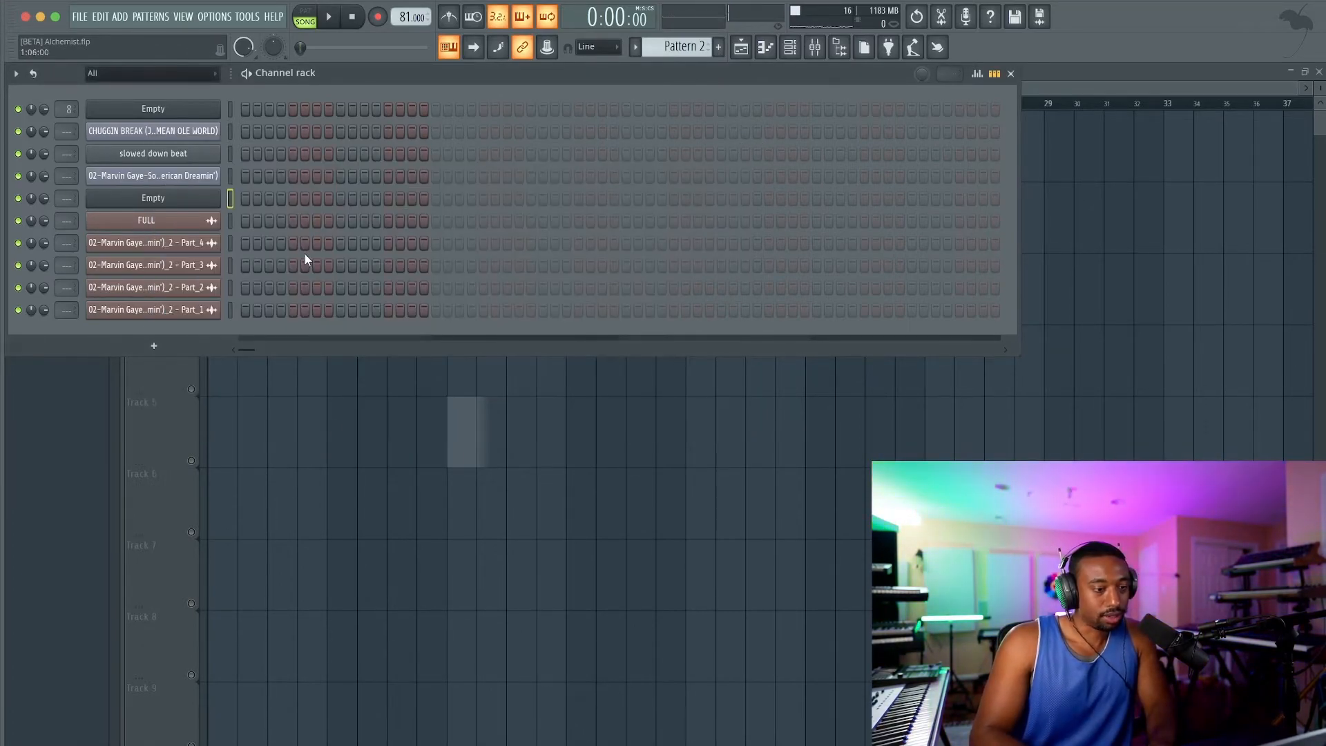
pyautogui.press('F6')
pyautogui.keyDown('ctrl'); pyautogui.scroll(2, 365, 240); pyautogui.keyUp('ctrl')
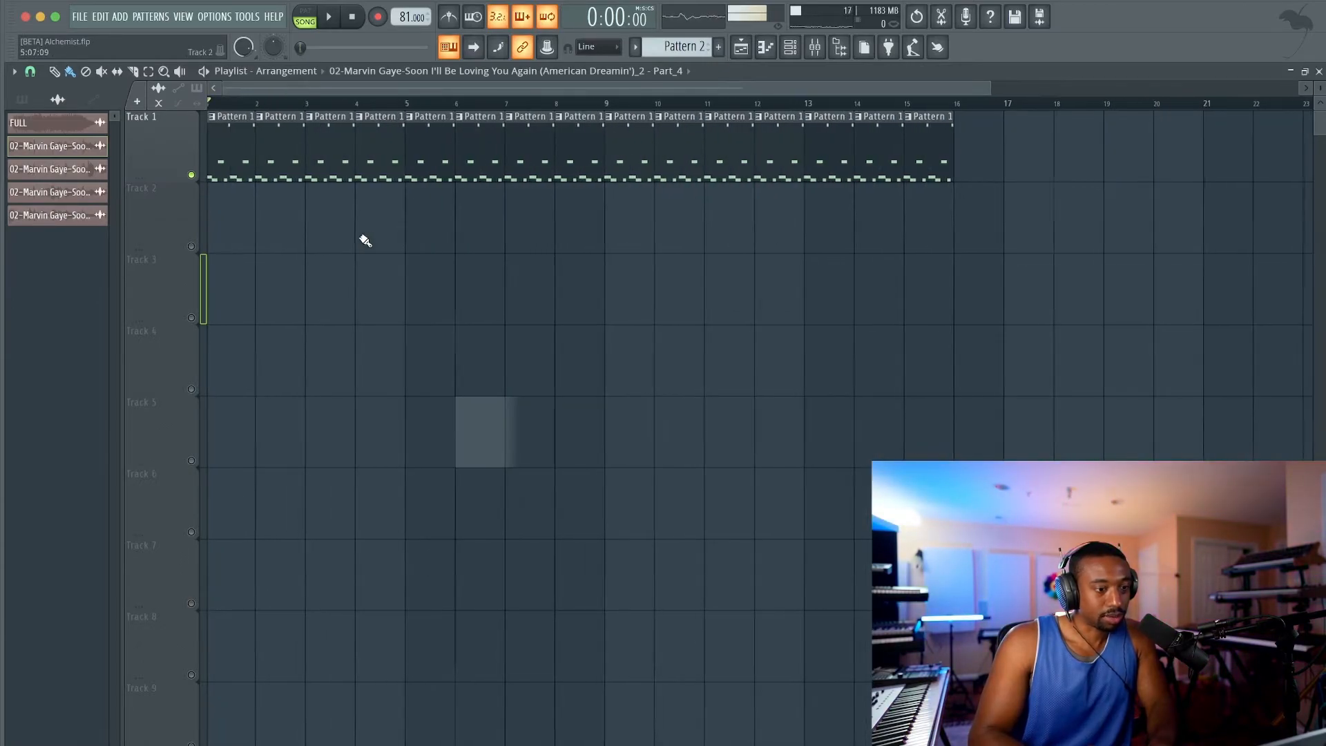
pyautogui.rightClick(197, 174)
pyautogui.rightClick(192, 174)
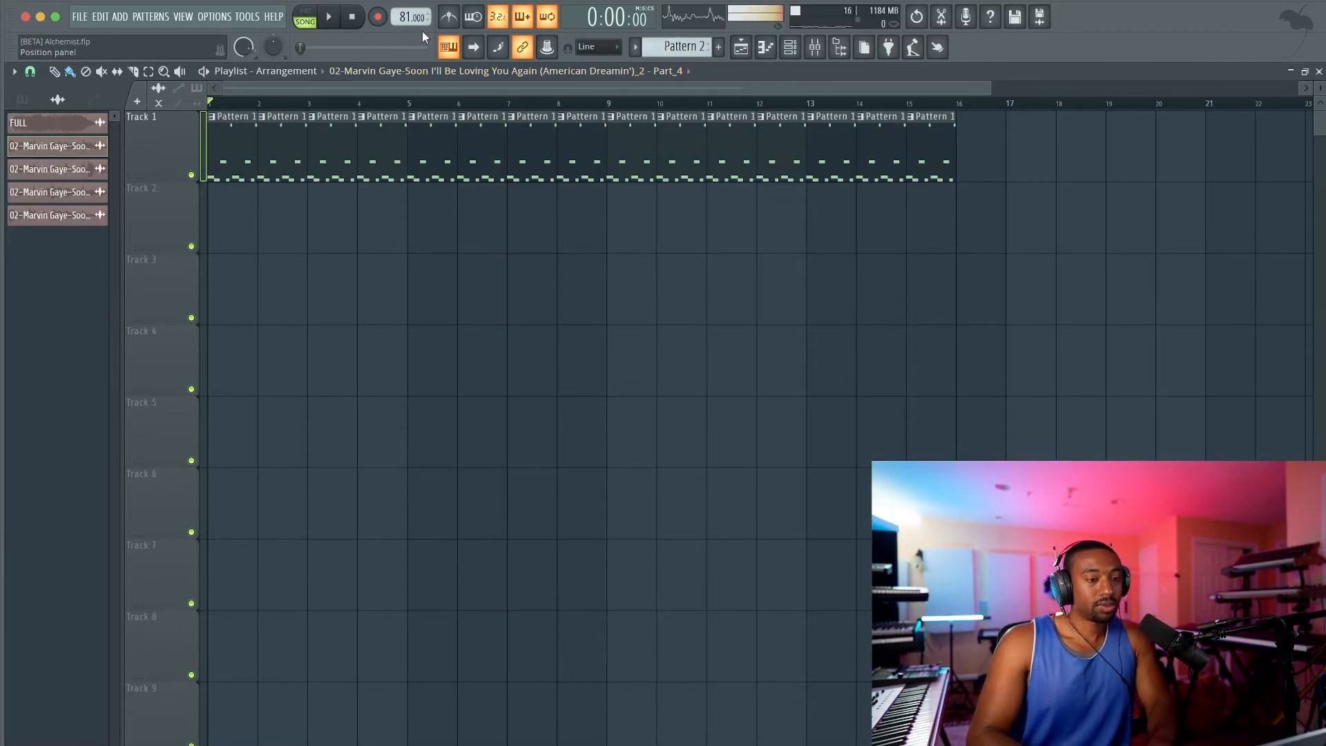
# Briefly play the drums and tap in a project tempo of 92 BPM.
pyautogui.press('space')
pyautogui.press('space')
pyautogui.rightClick(402, 16)
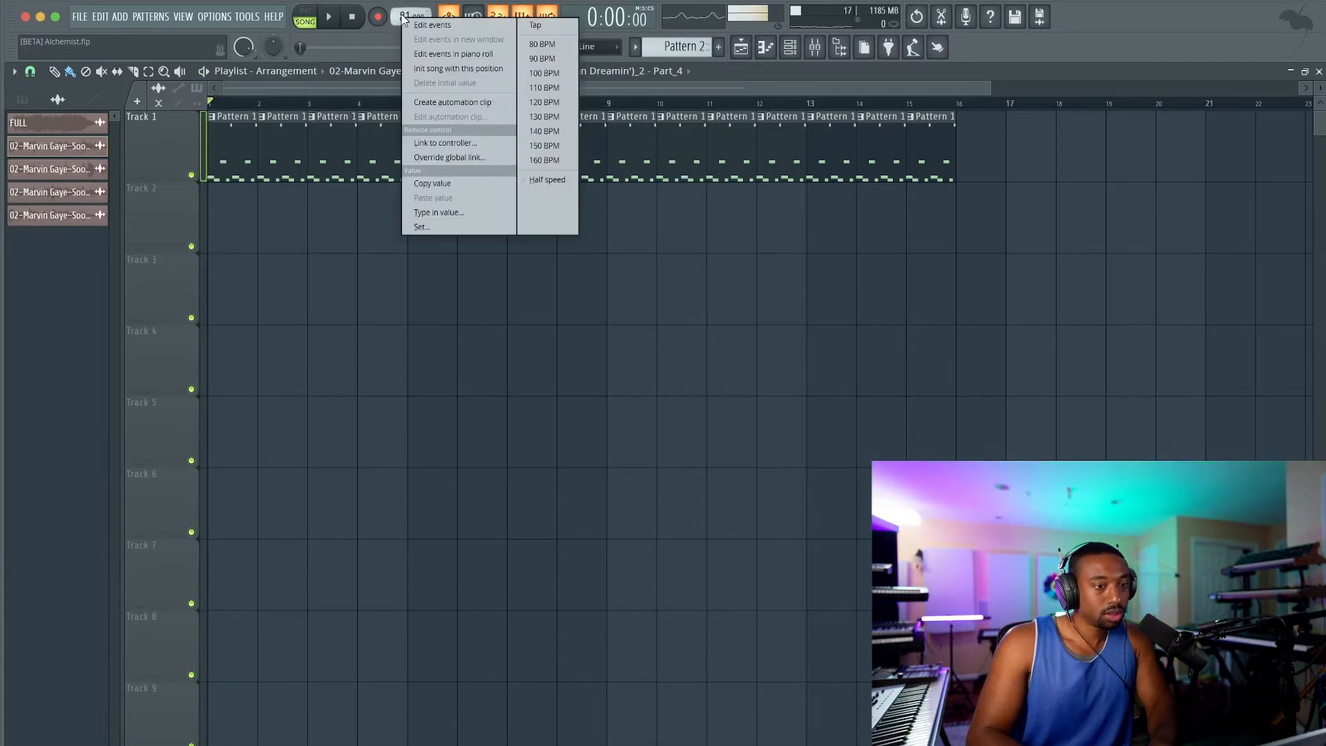
pyautogui.click(536, 25)
pyautogui.click(621, 276)
pyautogui.click(642, 283)
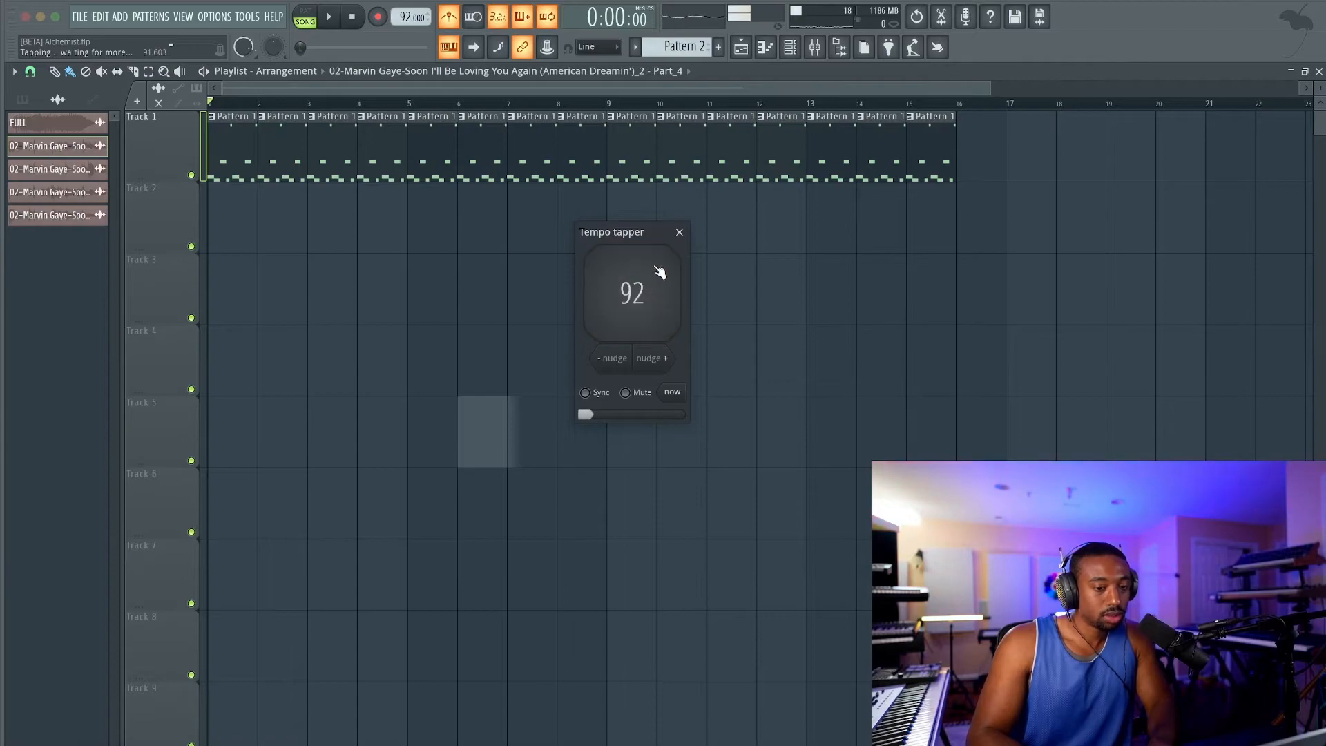
pyautogui.click(679, 232)
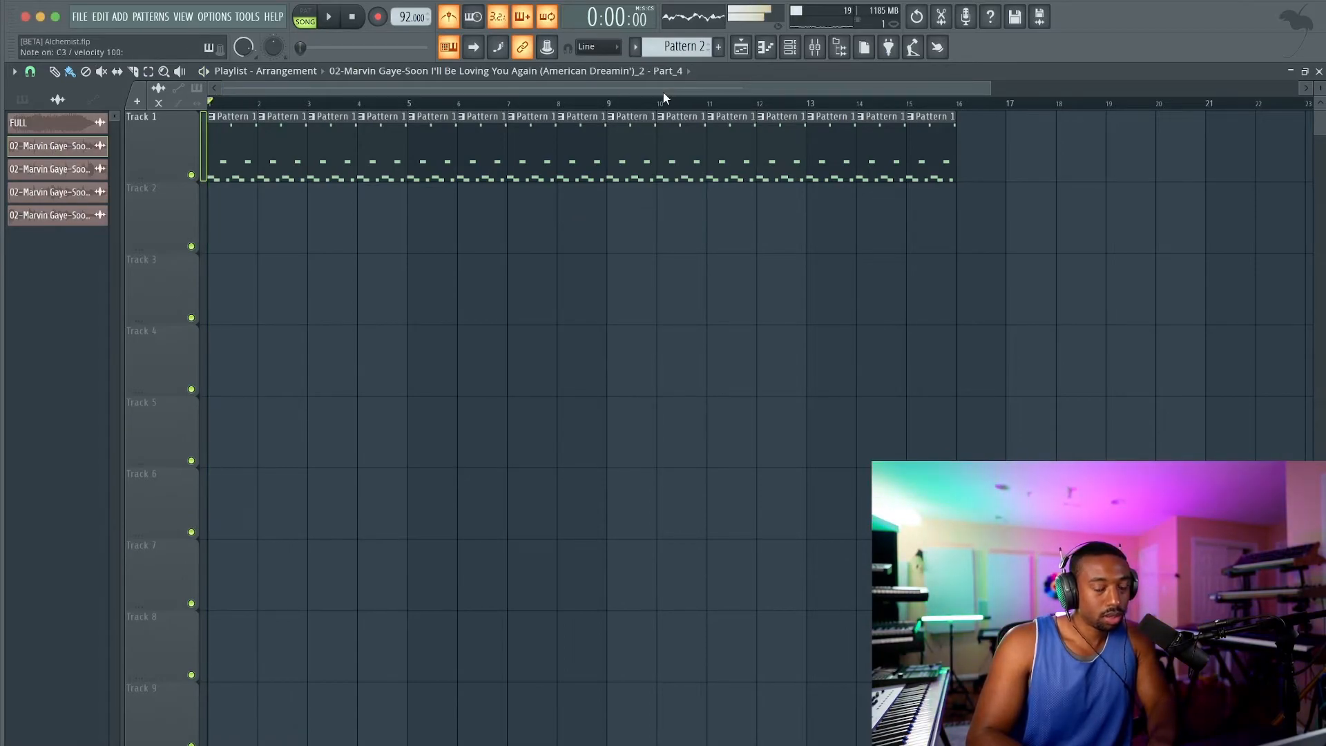
# Tap in a project tempo of 100 BPM and briefly play the drums at that speed.
pyautogui.rightClick(406, 16)
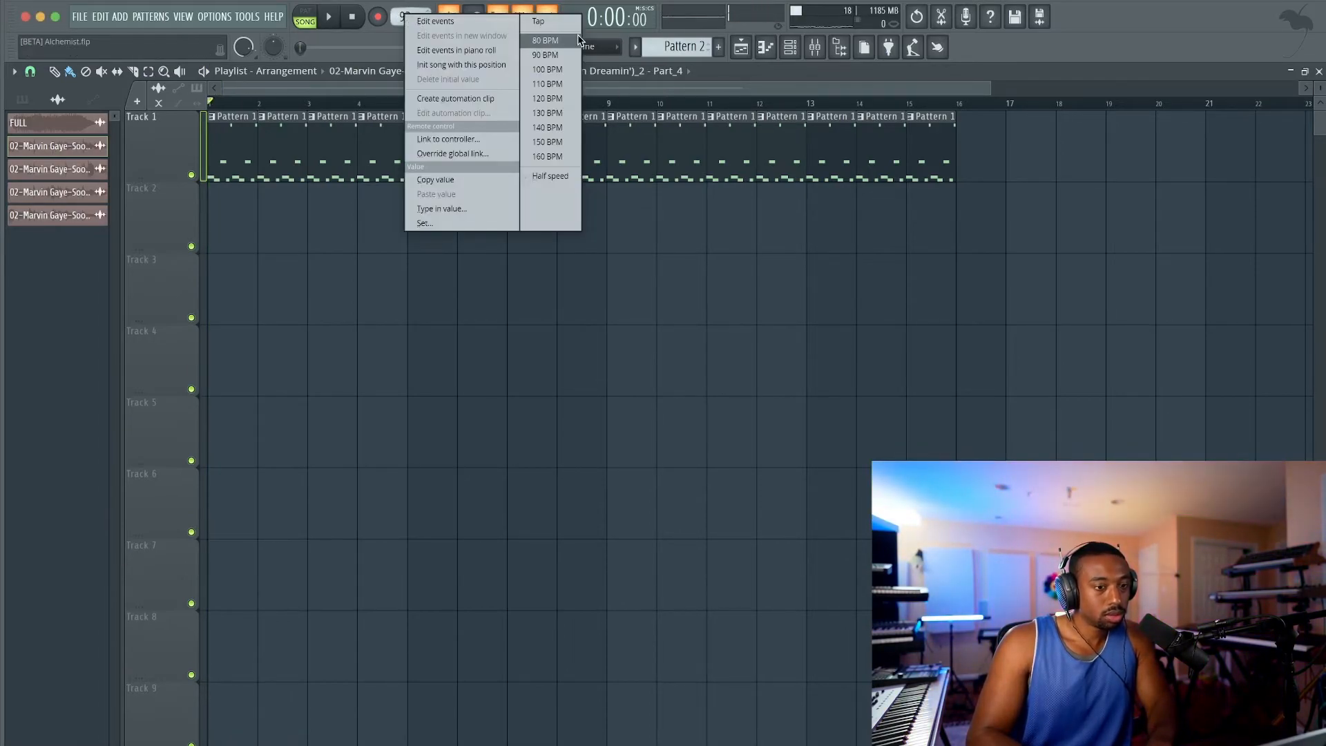
pyautogui.click(538, 21)
pyautogui.click(649, 287)
pyautogui.click(657, 290)
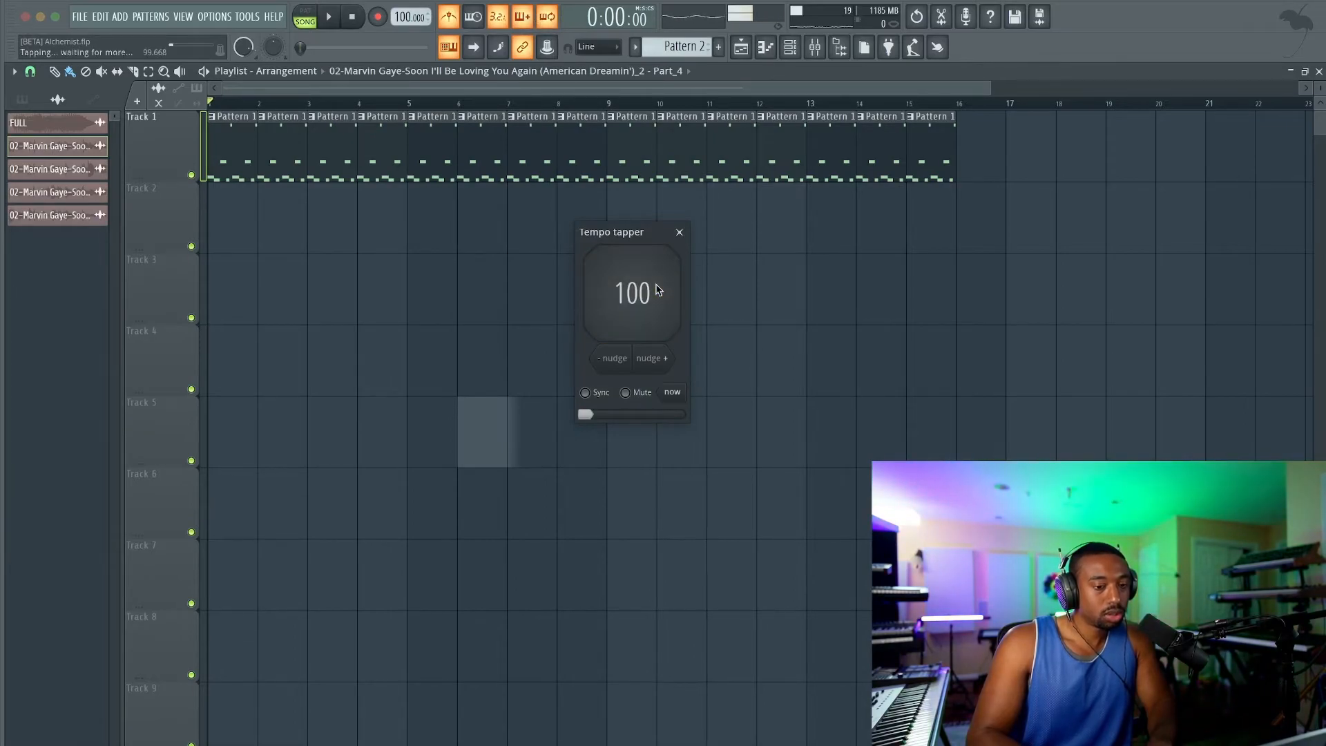
pyautogui.click(679, 232)
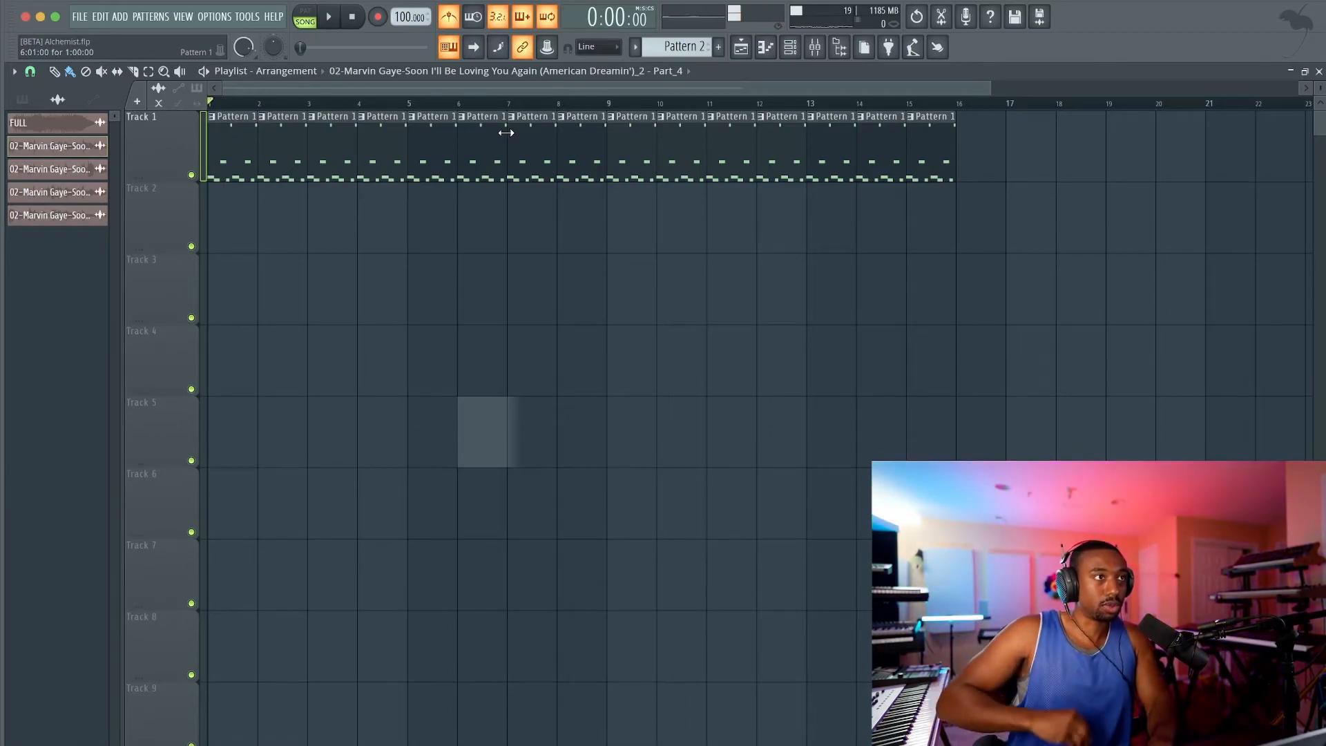
pyautogui.press('space')
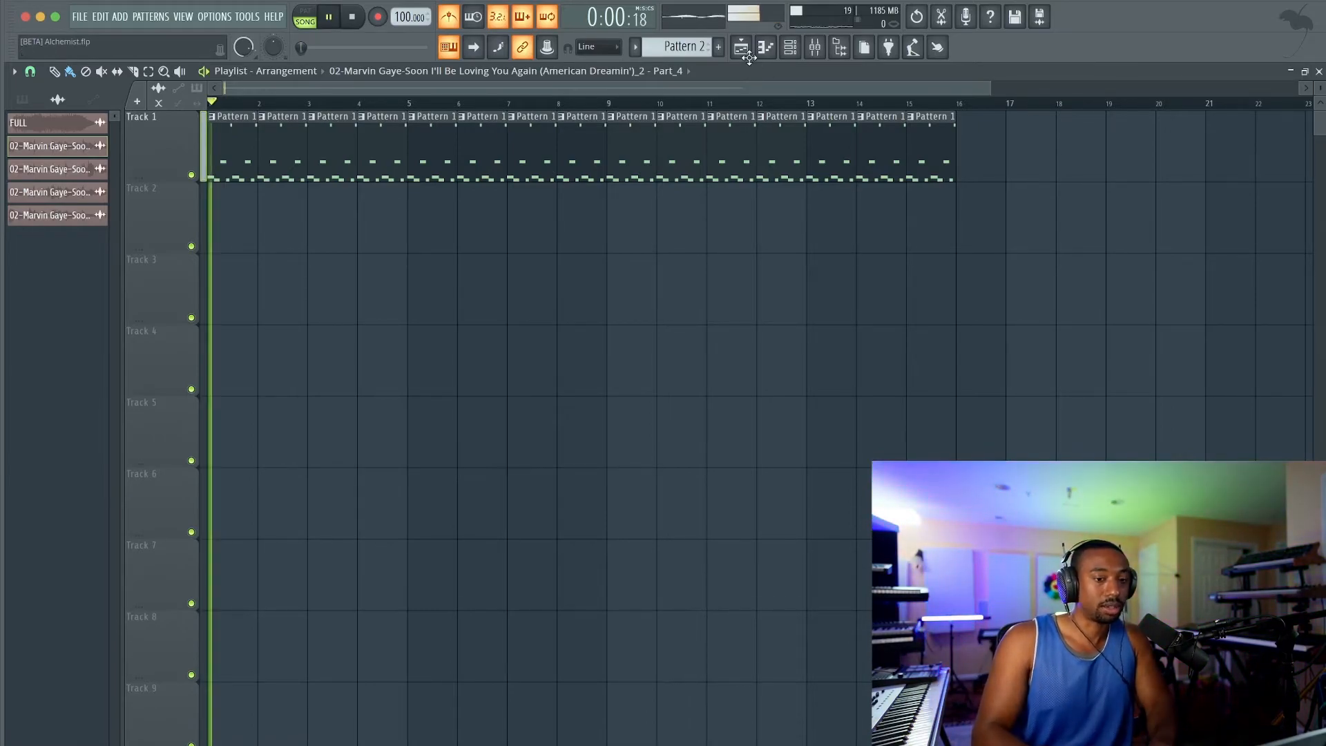
pyautogui.press('space')
# Record about three bars of FPC pad chops over the drums into Pattern 2.
pyautogui.click(789, 48)
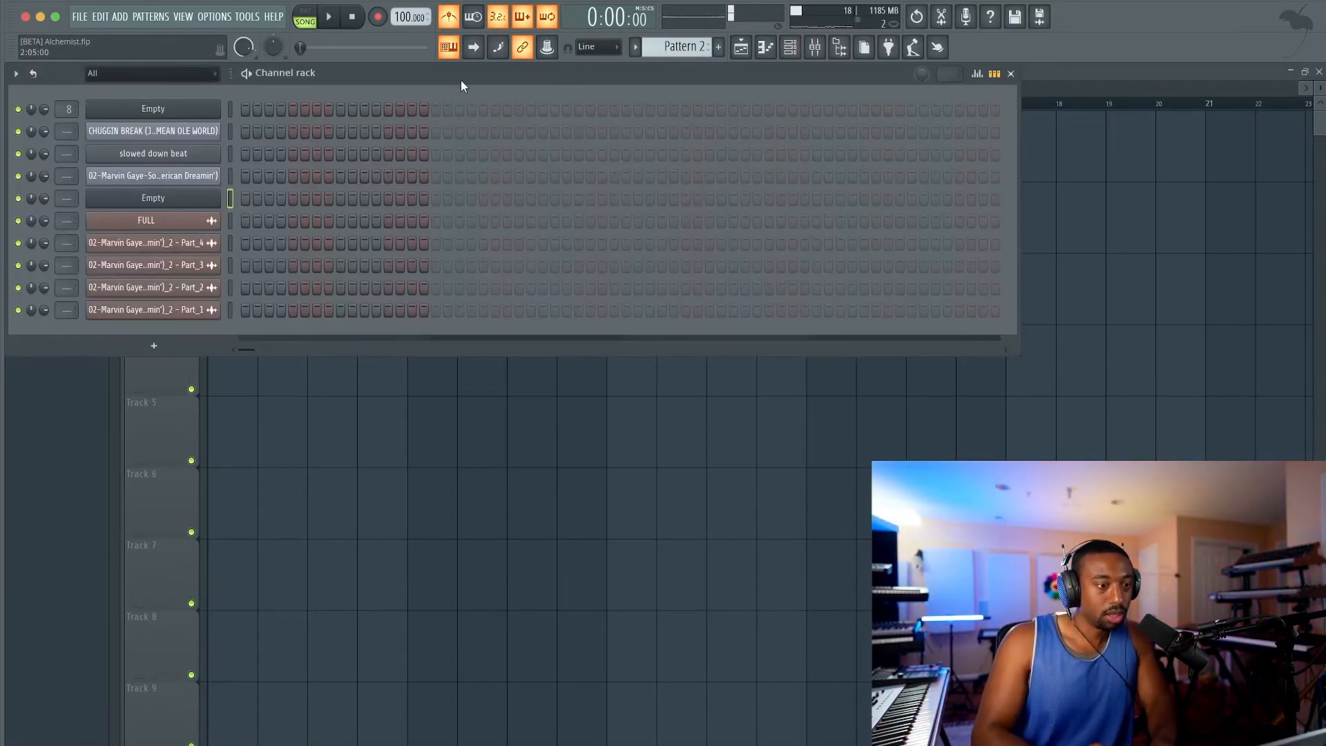
pyautogui.click(378, 17)
pyautogui.press('Escape')
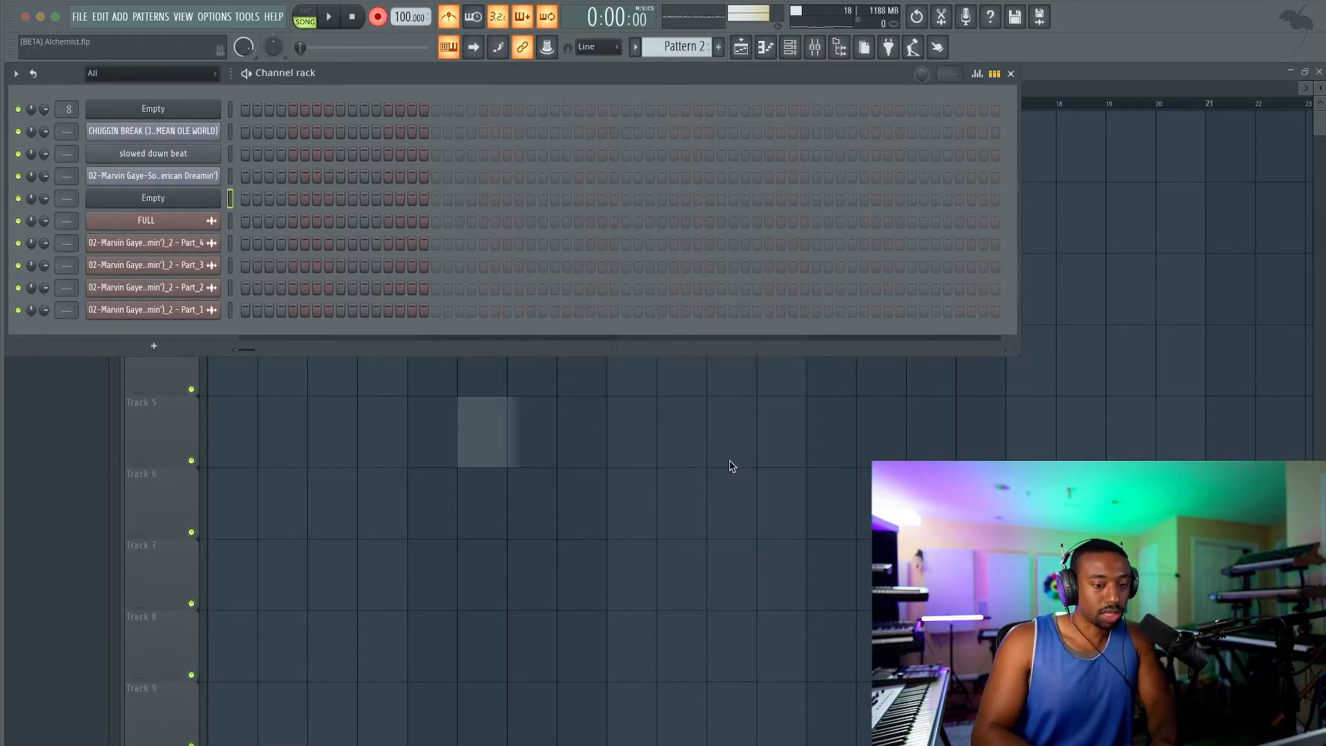
pyautogui.click(731, 465)
pyautogui.press('space')
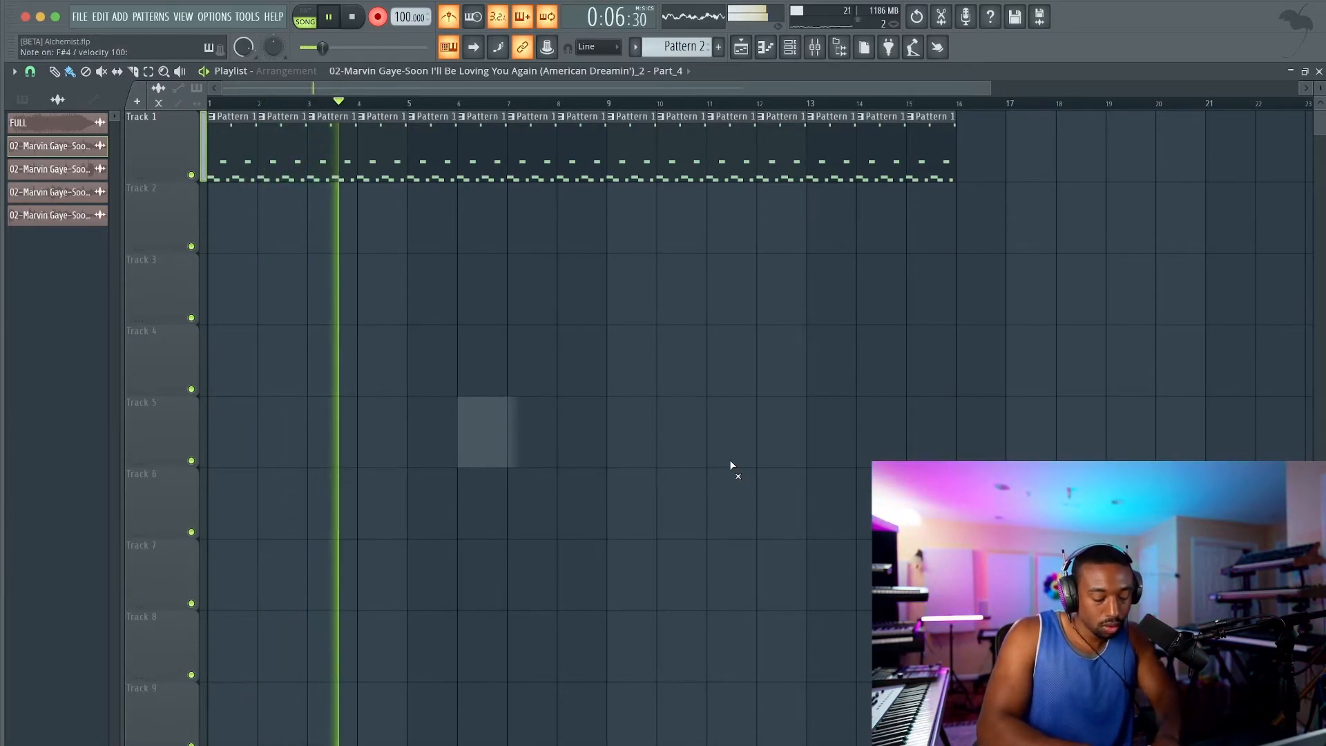
pyautogui.press('space')
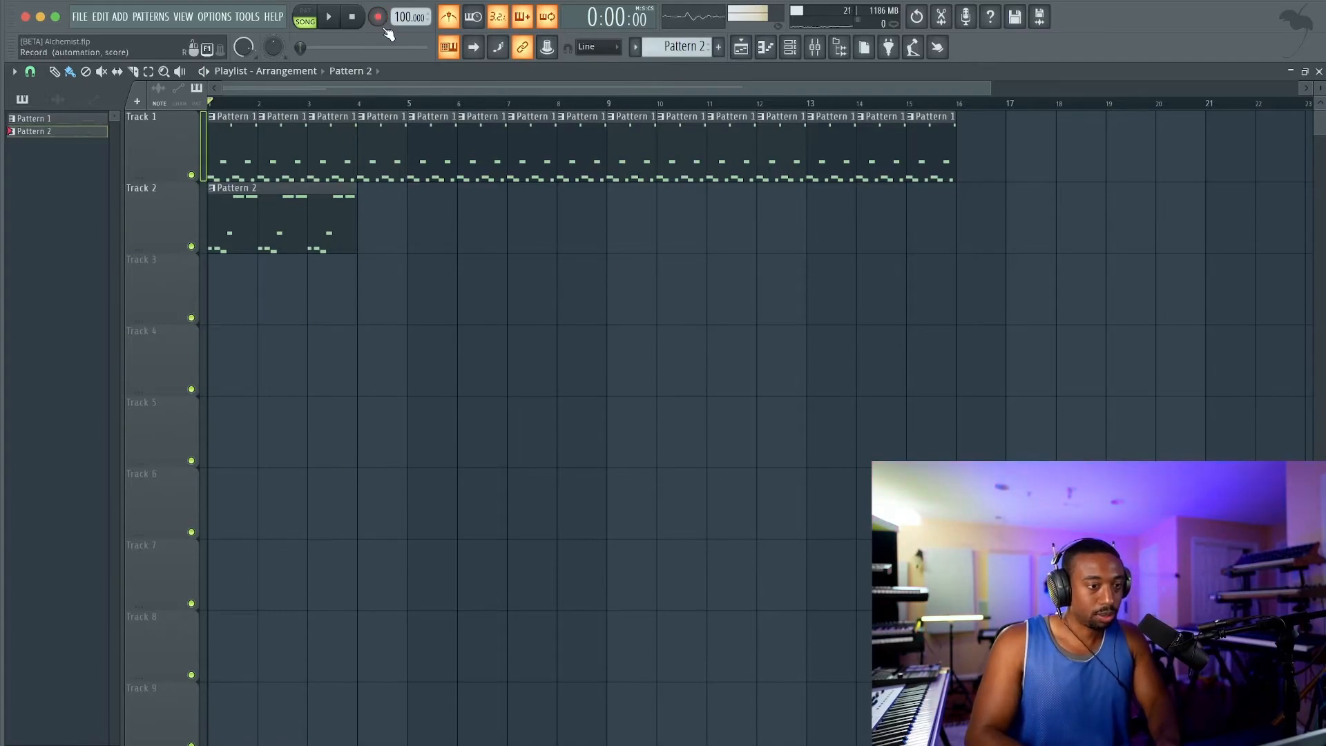
# Place the FULL audio clip on Track 4 at the start of the playlist and briefly check its channel settings.
pyautogui.click(793, 47)
pyautogui.click(179, 222)
pyautogui.moveTo(317, 531); pyautogui.dragTo(214, 356)
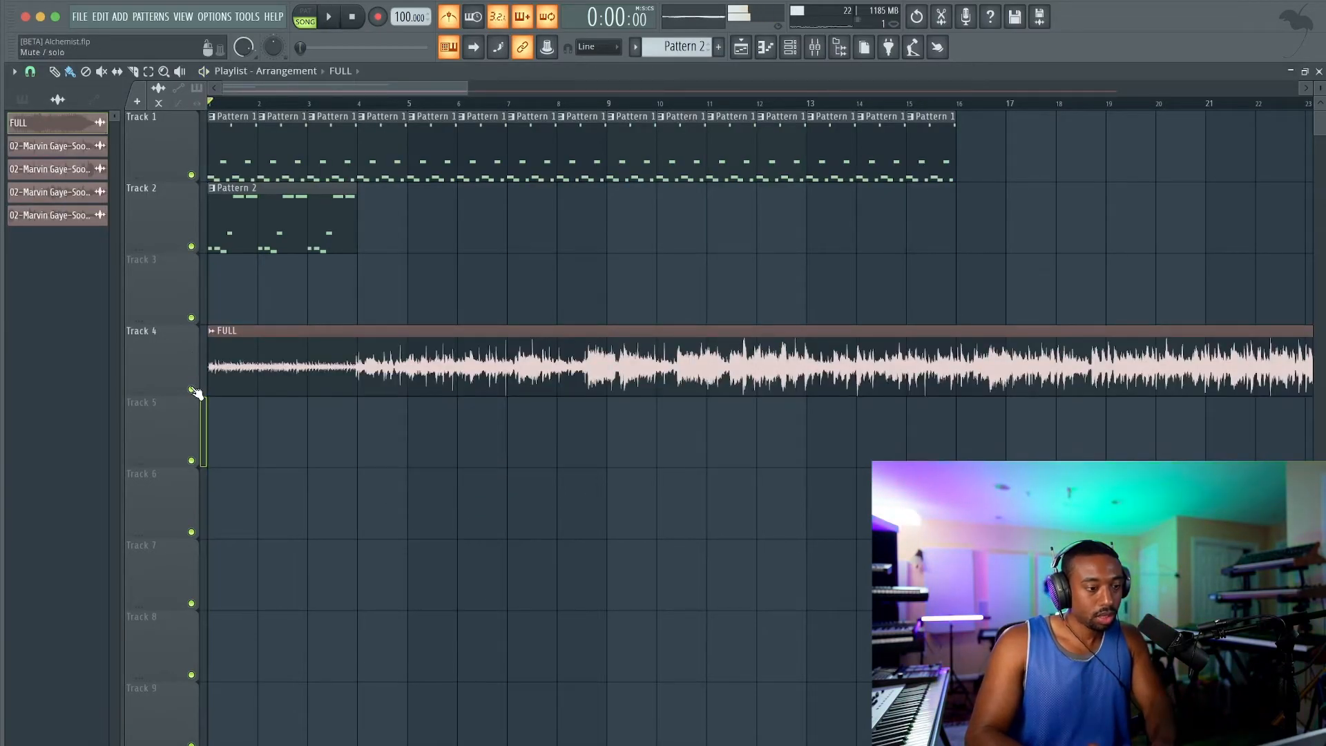
pyautogui.doubleClick(252, 347)
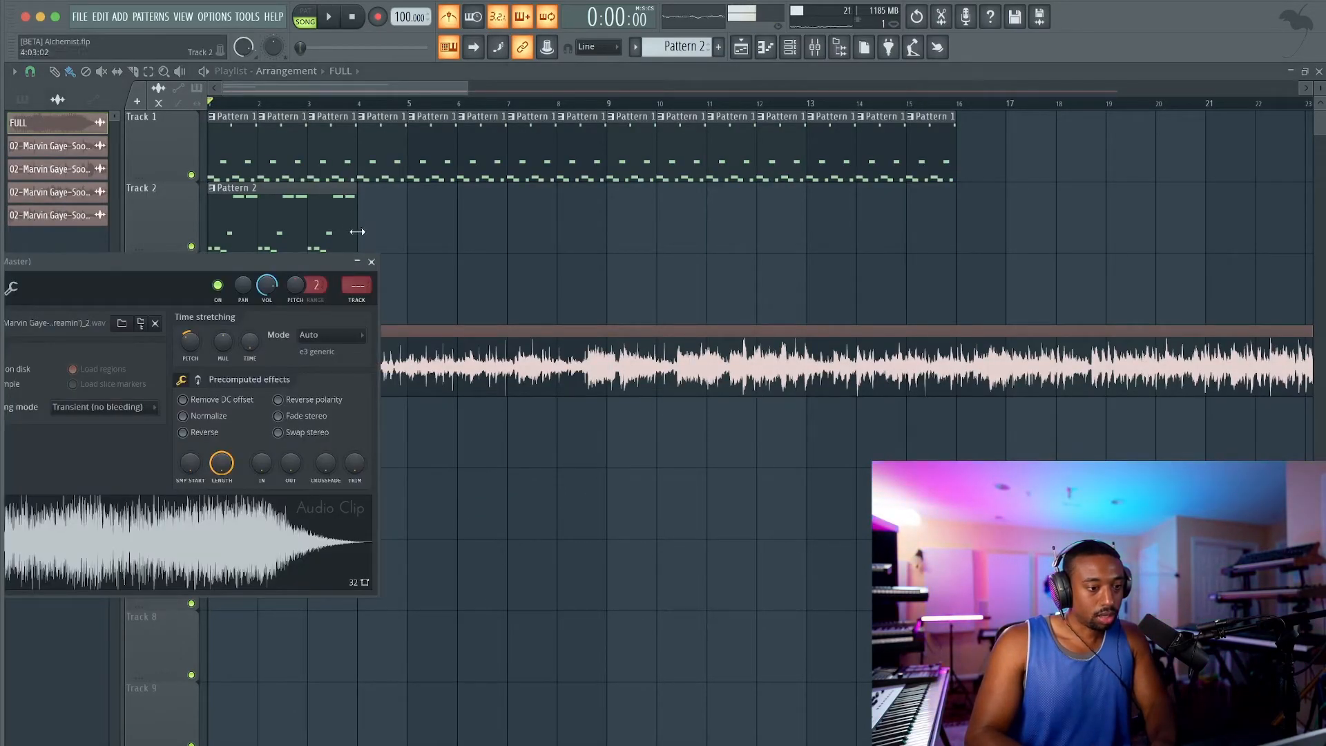
pyautogui.click(375, 263)
# Lower the FULL clip's level on Track 4 to -6.6 dB.
pyautogui.scroll(-3, 471, 268)
pyautogui.scroll(-3, 456, 299)
pyautogui.moveTo(609, 389); pyautogui.dragTo(610, 398)
# Listen to the FULL clip around bars 39 to 42 for another section to sample.
pyautogui.click(585, 103)
pyautogui.press('space')
pyautogui.scroll(3, 619, 143)
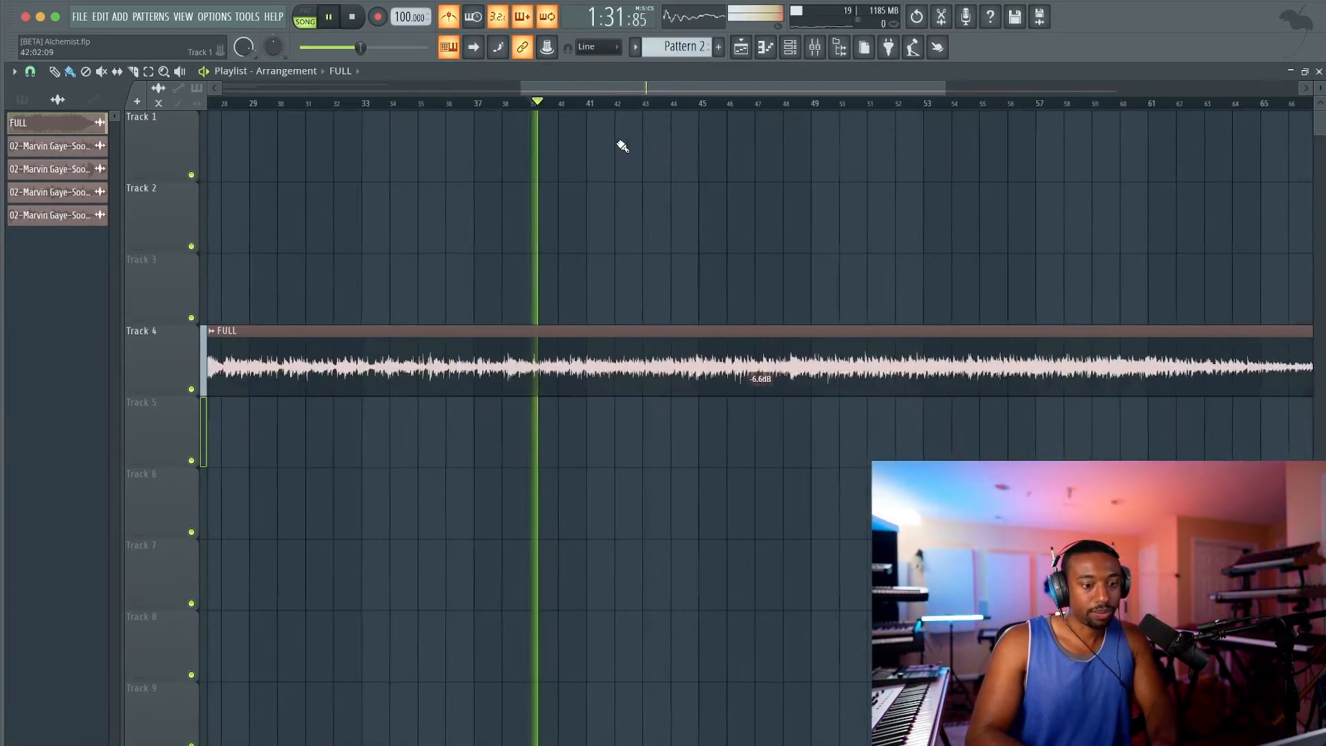
pyautogui.press('space')
pyautogui.scroll(1, 571, 166)
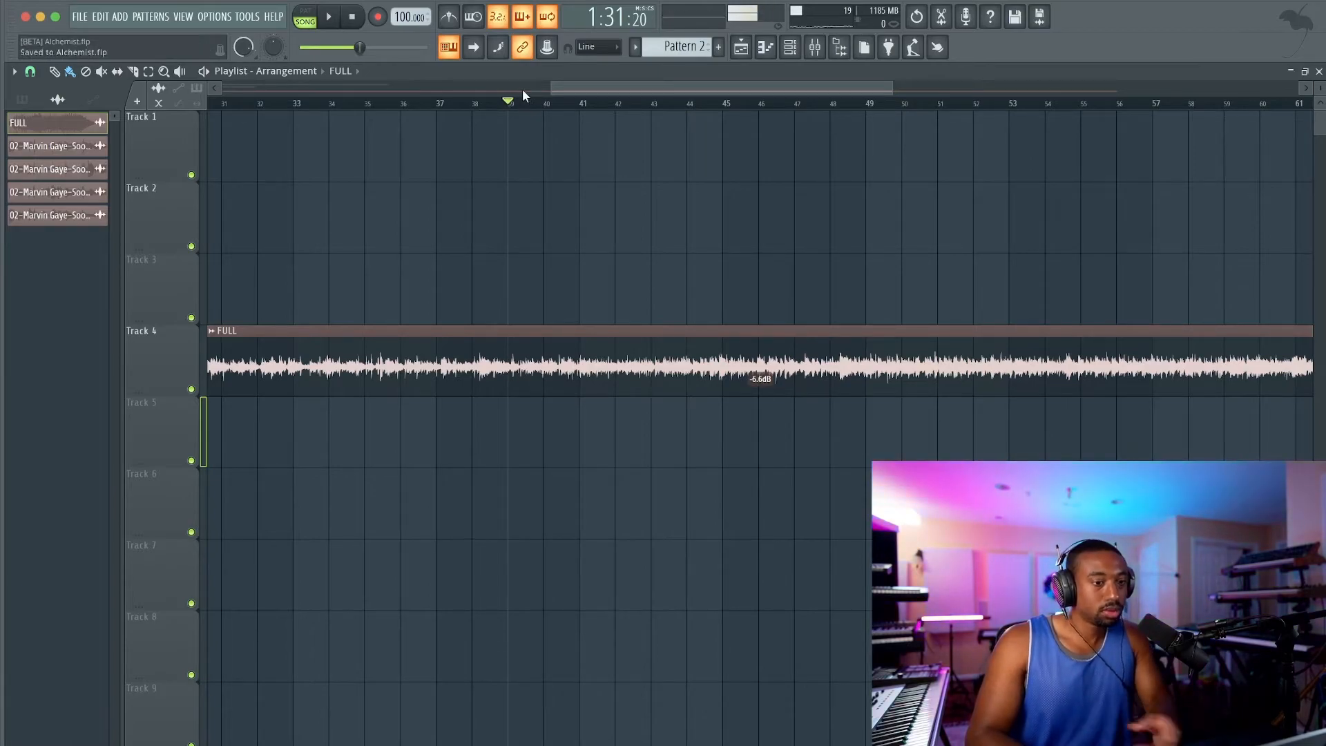
pyautogui.press('space')
pyautogui.scroll(5, 552, 114)
pyautogui.scroll(-3, 587, 124)
pyautogui.click(674, 103)
pyautogui.scroll(-2, 822, 267)
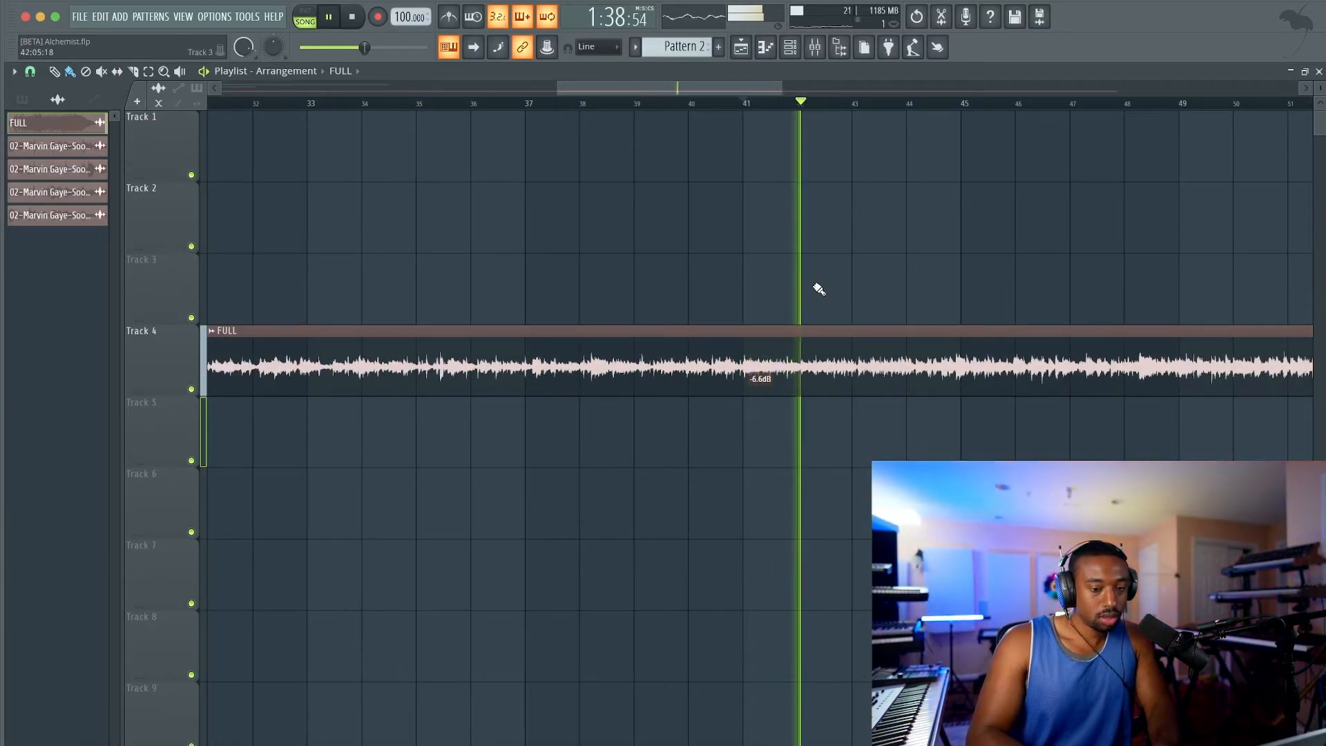
pyautogui.press('space')
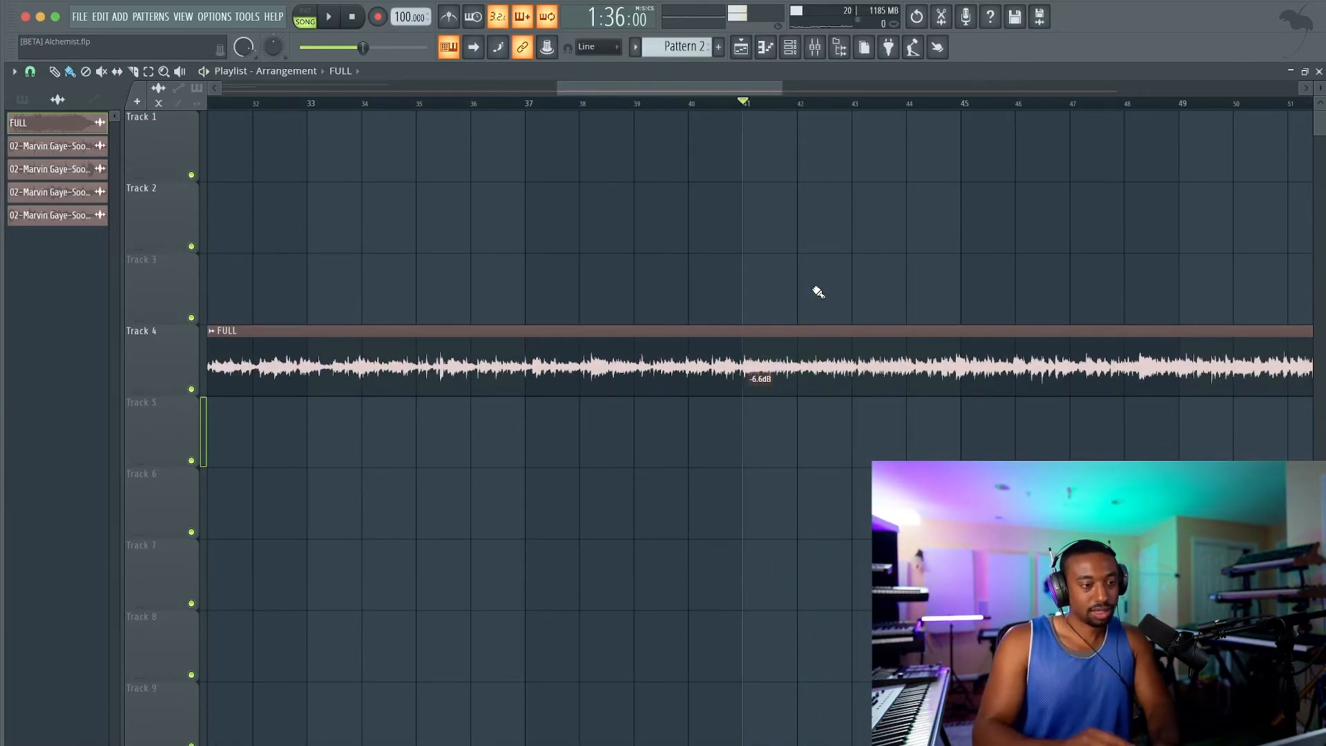
# Listen to the FULL clip around bars 33 and 34 and slice it at the phrase starts midway through both bars.
pyautogui.click(357, 105)
pyautogui.press('space')
pyautogui.hscroll(-2, 361, 124)
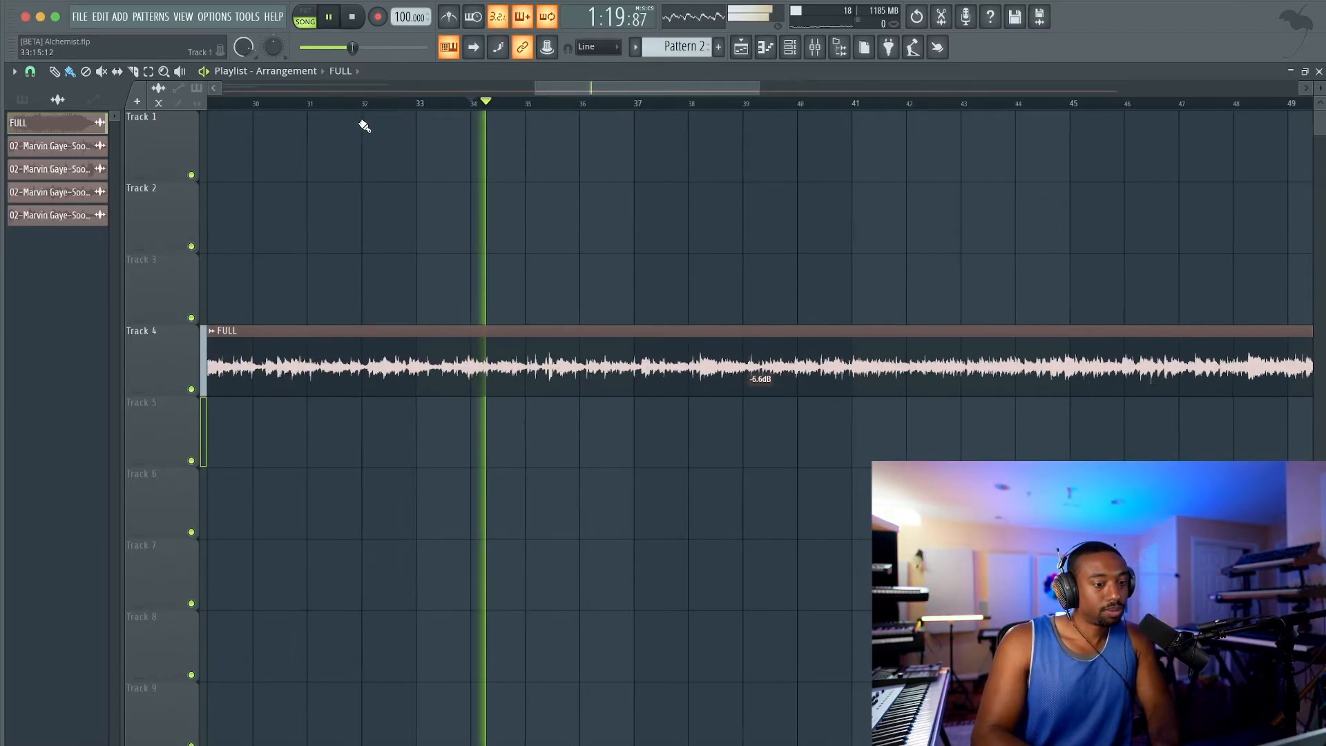
pyautogui.press('space')
pyautogui.press('space')
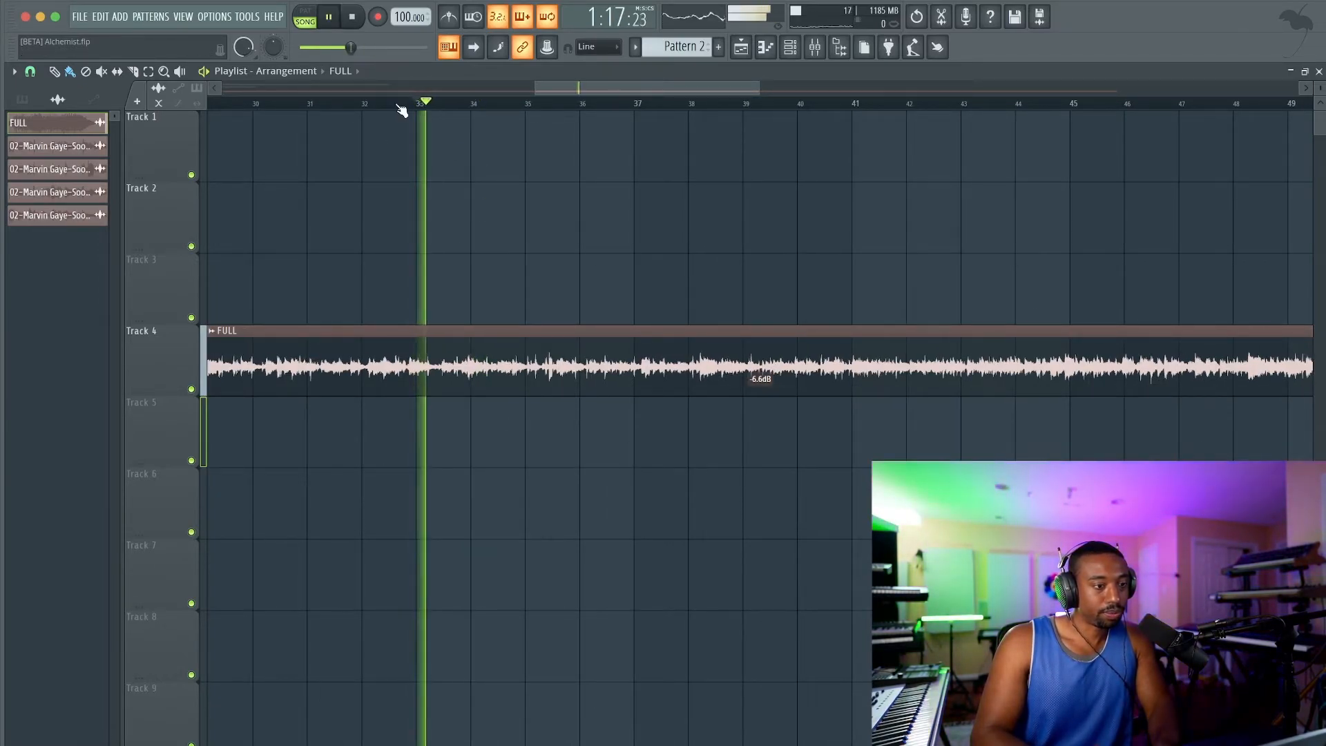
pyautogui.scroll(5, 402, 110)
pyautogui.press('space')
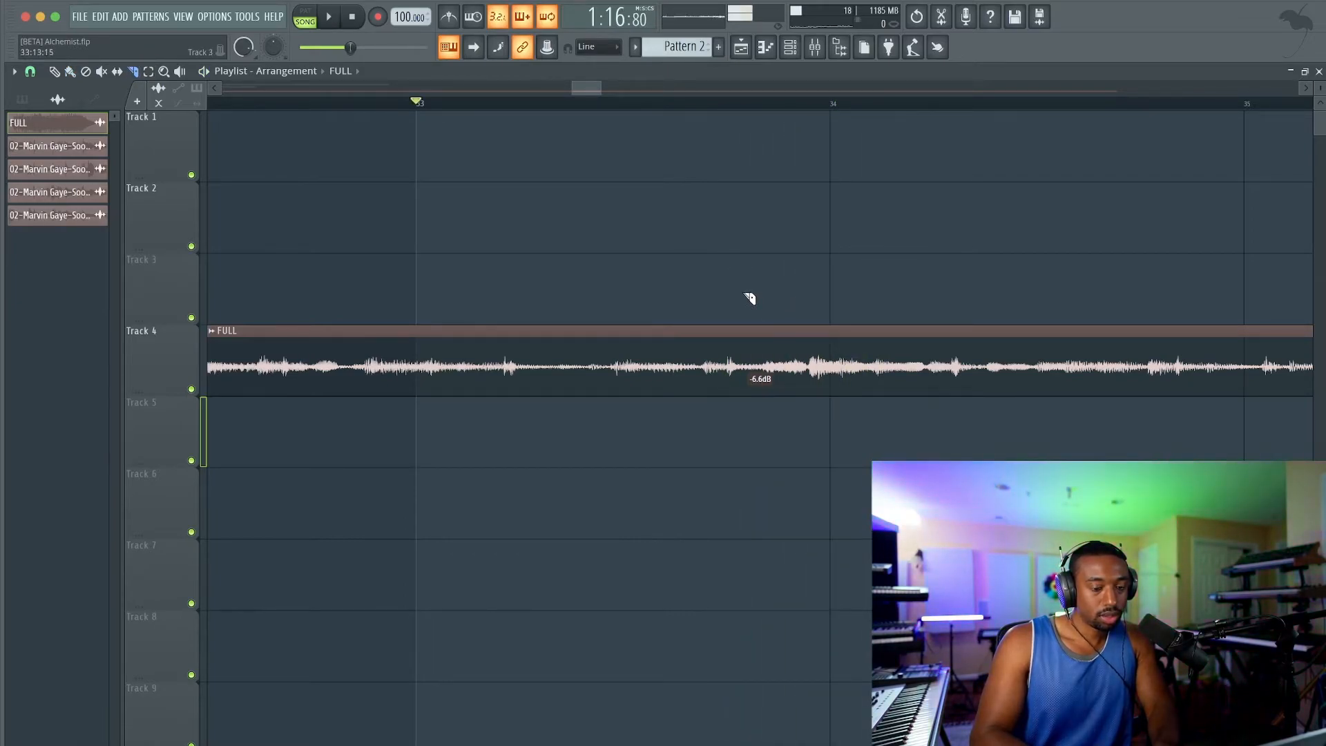
pyautogui.press('space')
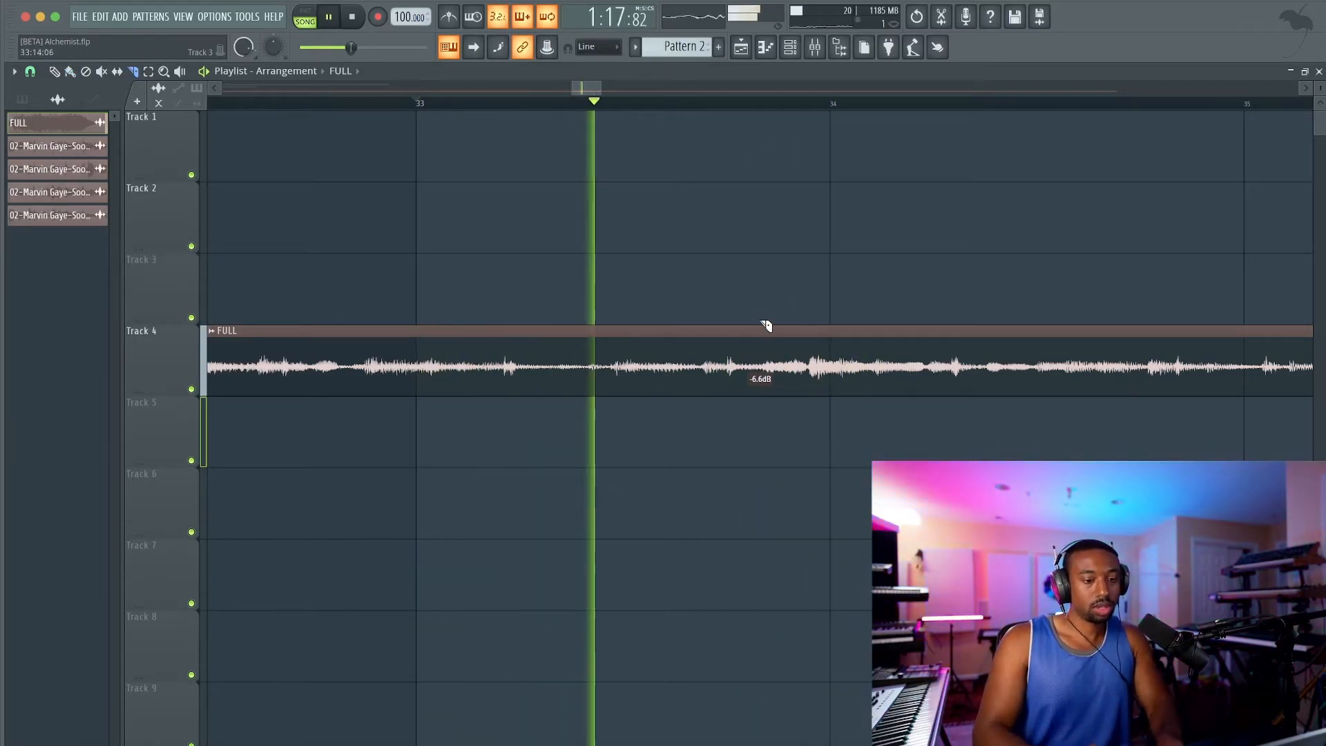
pyautogui.press('space')
pyautogui.press('space')
pyautogui.click(256, 104)
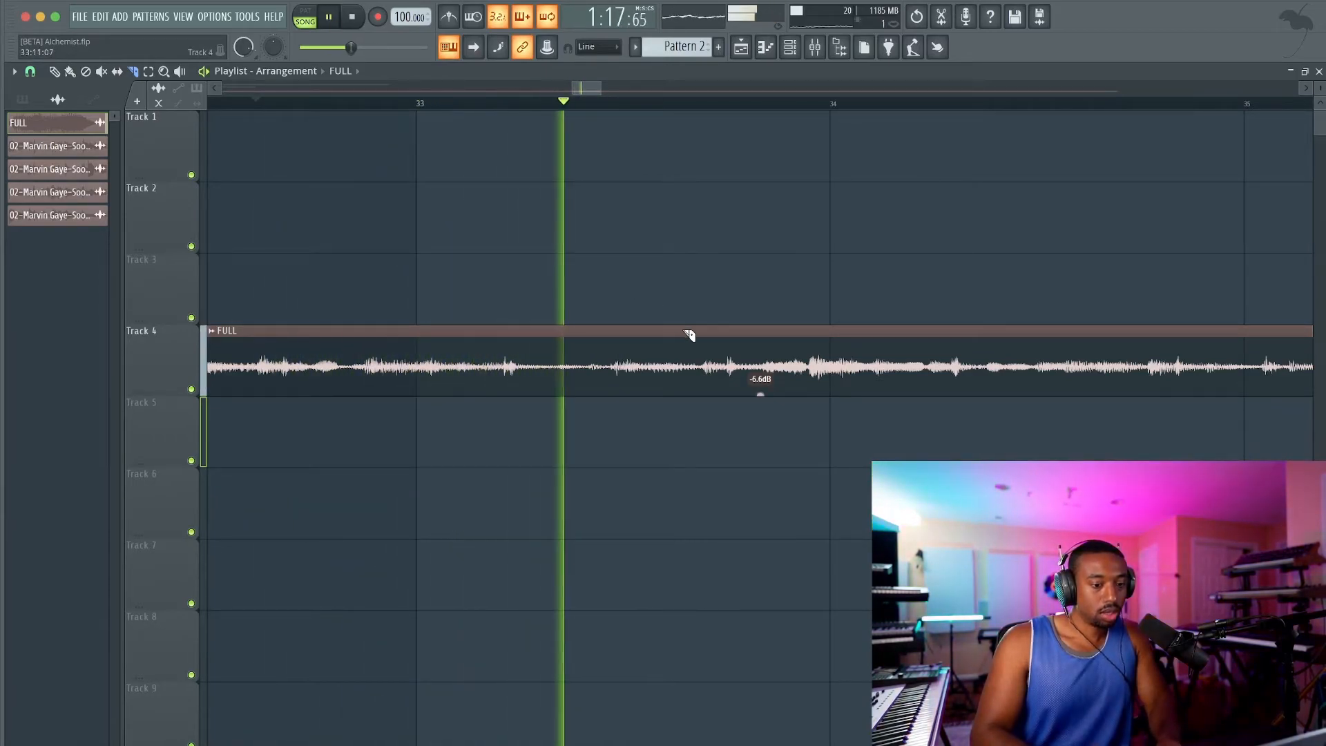
pyautogui.click(611, 369)
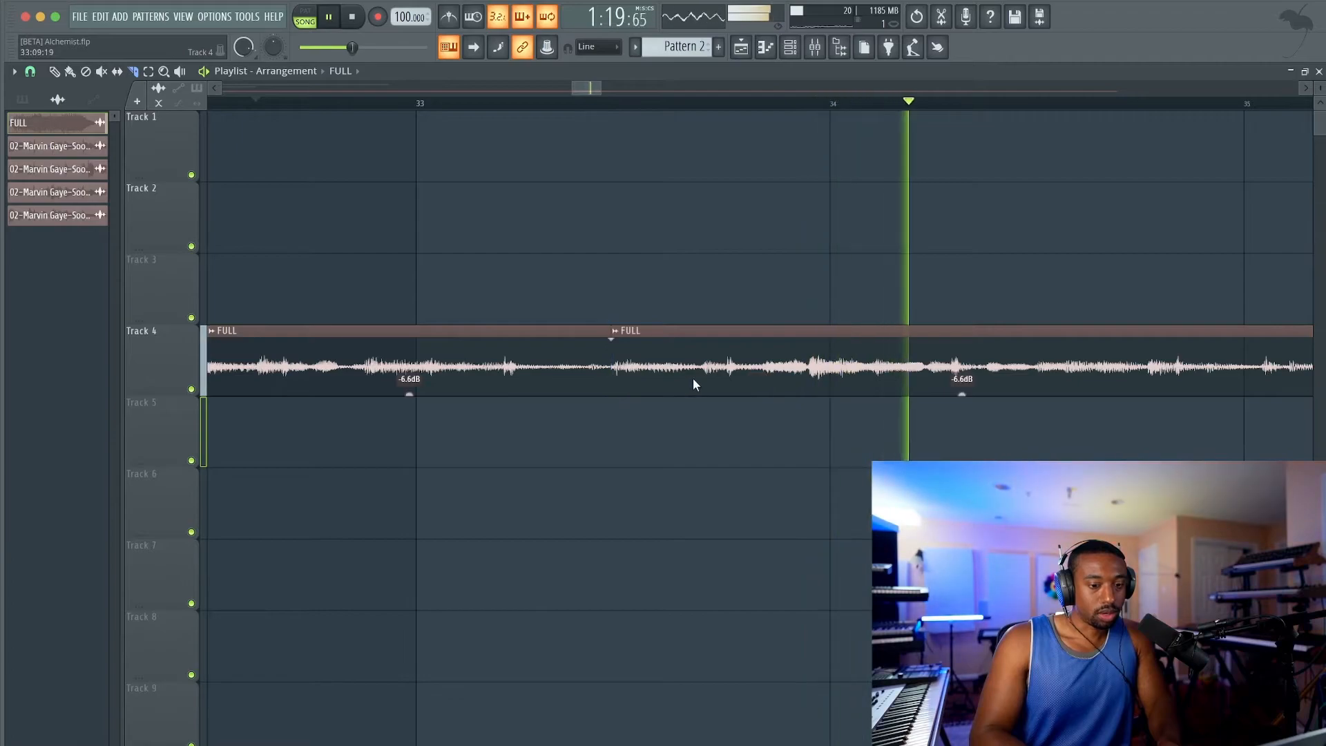
pyautogui.moveTo(1070, 373); pyautogui.dragTo(1063, 377)
# Slice the FULL clip on Track 4 again in the second half of bars 35 and 36, matching the phrase starts.
pyautogui.press('space')
pyautogui.scroll(-5, 628, 339)
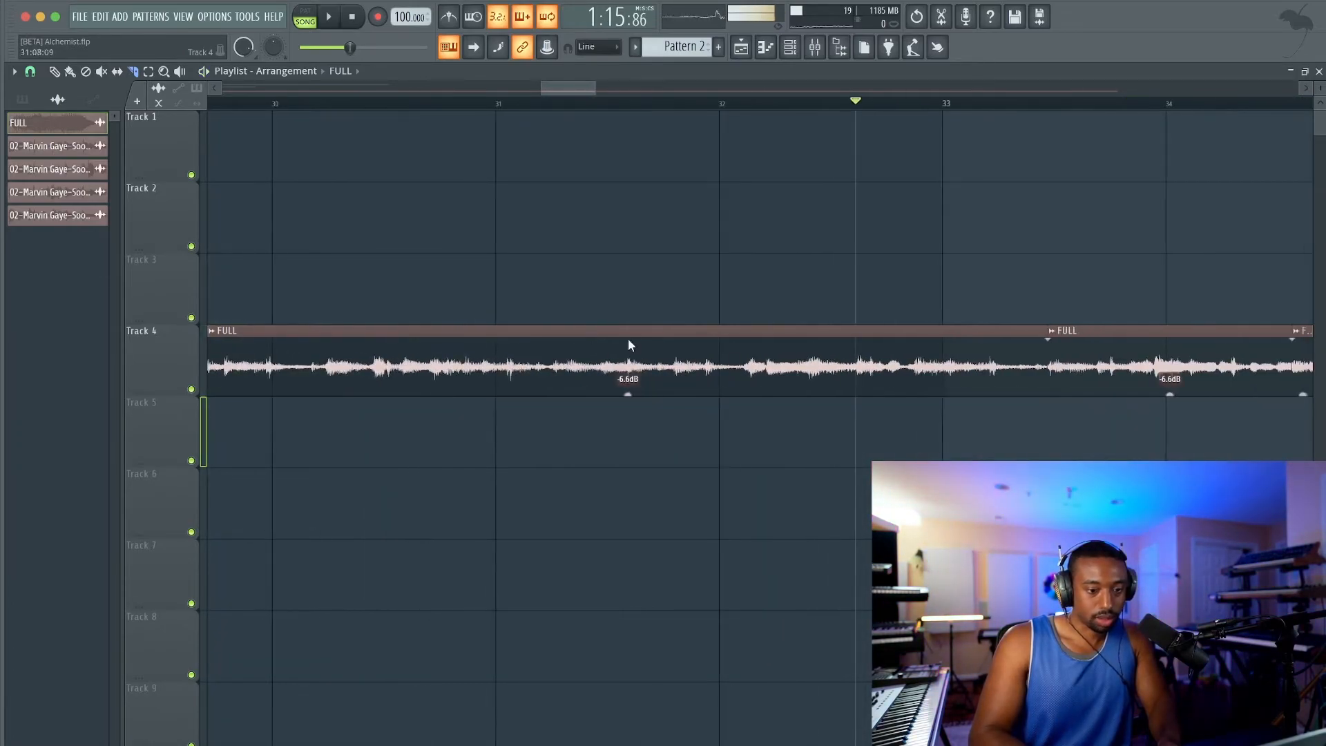
pyautogui.hscroll(2, 801, 345)
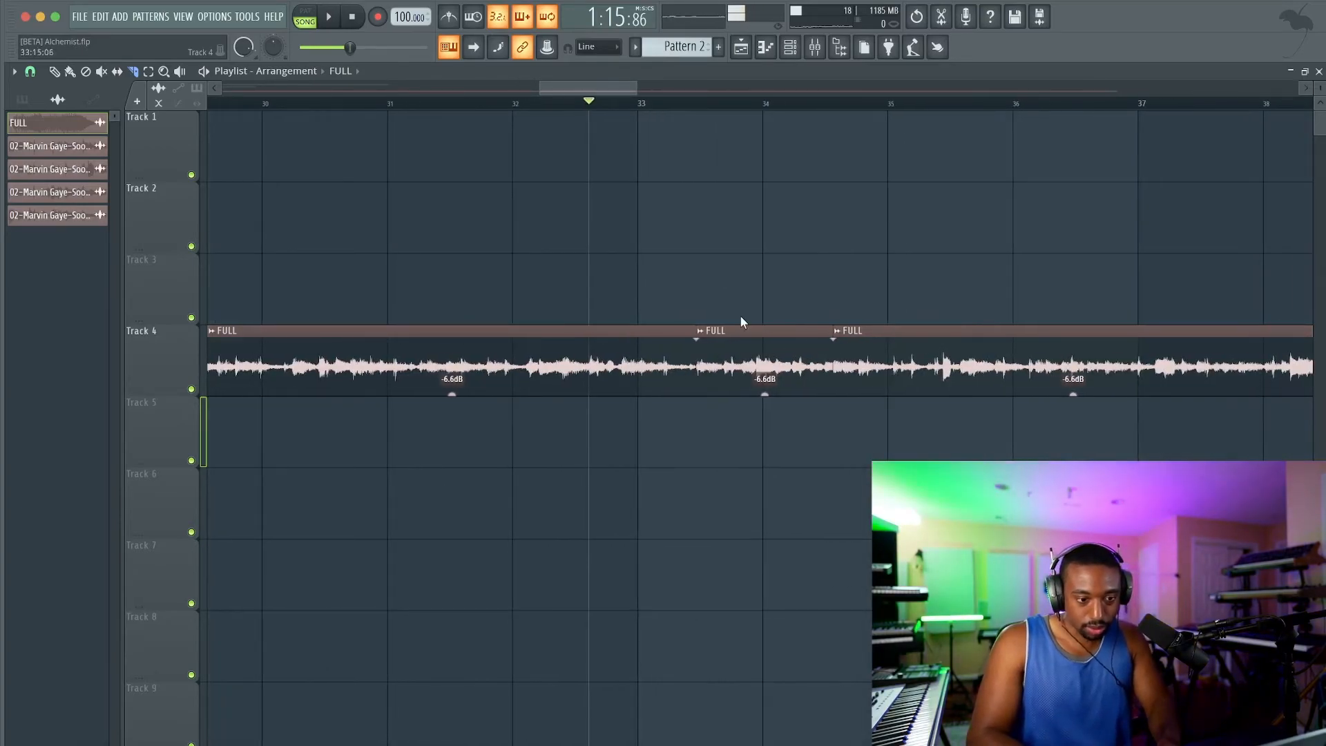
pyautogui.press('space')
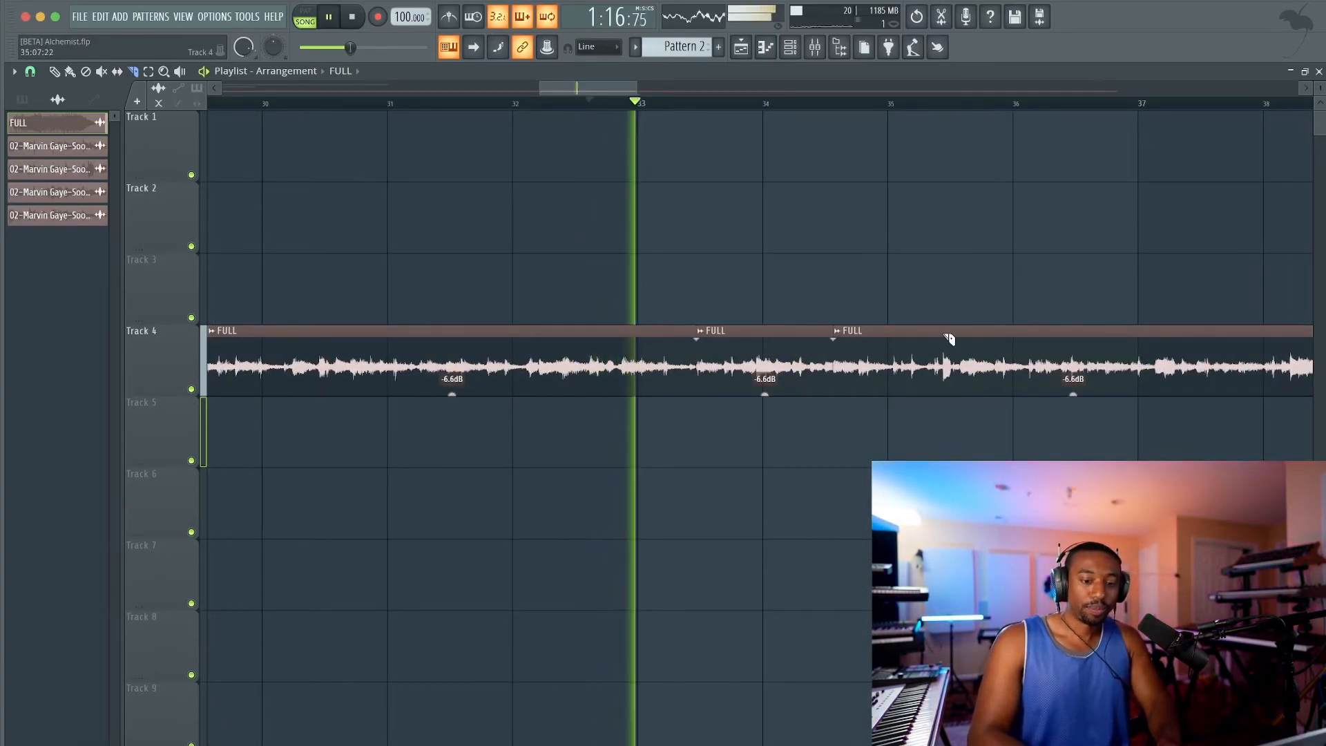
pyautogui.hscroll(2, 939, 346)
pyautogui.scroll(2, 687, 366)
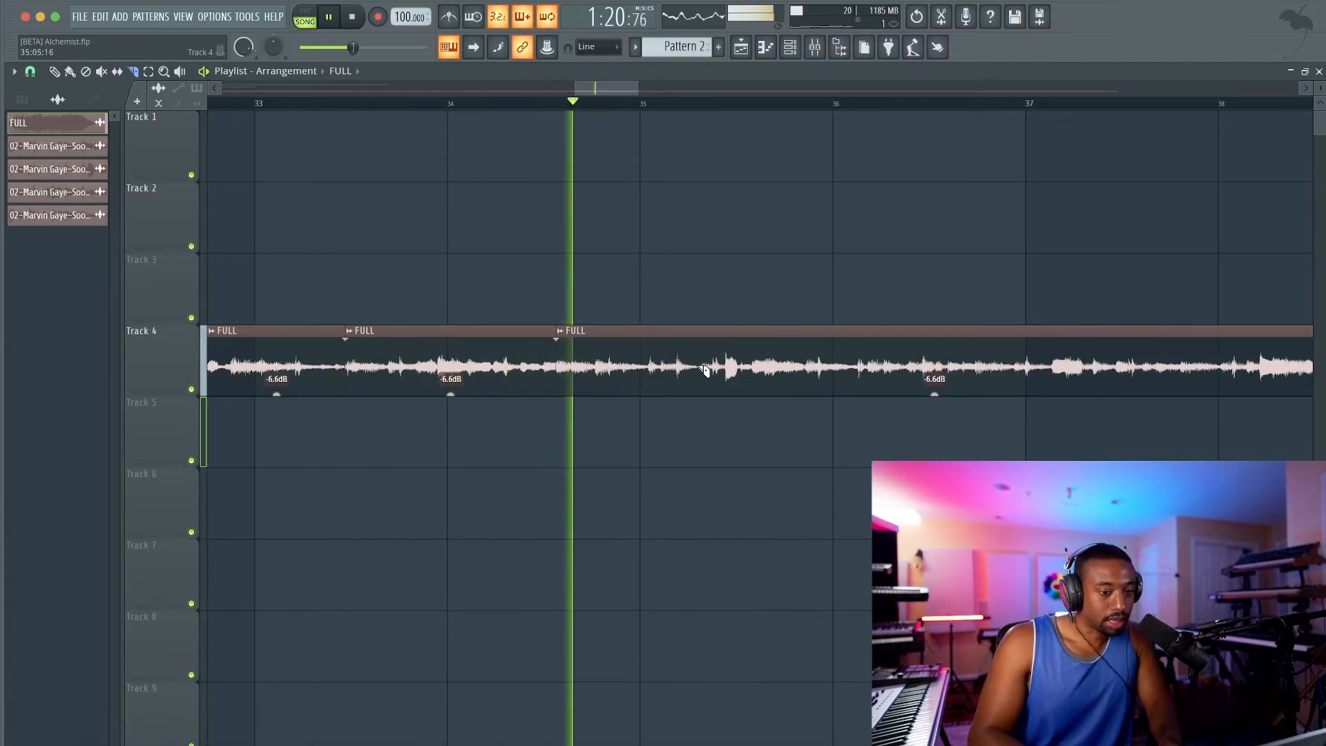
pyautogui.click(767, 379)
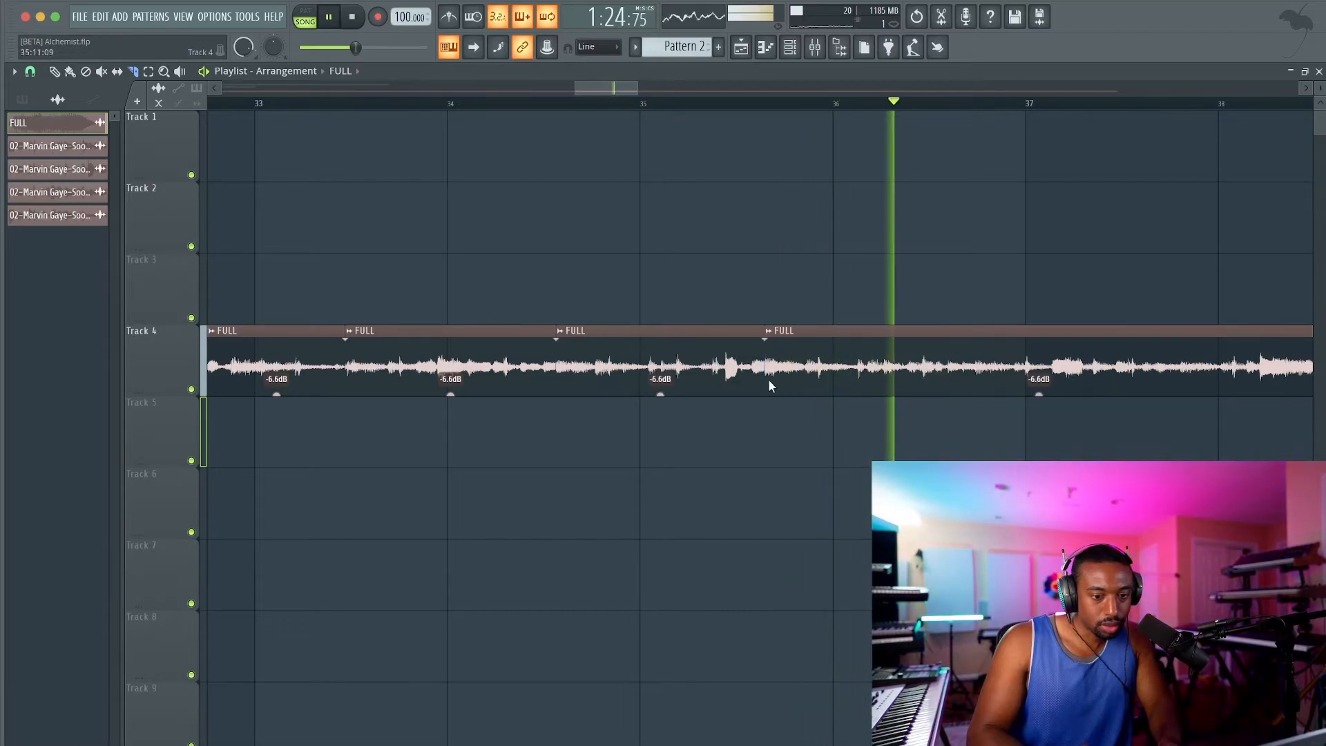
pyautogui.click(977, 369)
# Play back the slices from bar 35 and cut the FULL clip once more near the end of bar 37.
pyautogui.press('space')
pyautogui.scroll(-3, 976, 371)
pyautogui.keyDown('super'); pyautogui.click(932, 363); pyautogui.keyUp('super')
pyautogui.moveTo(932, 365); pyautogui.dragTo(673, 376)
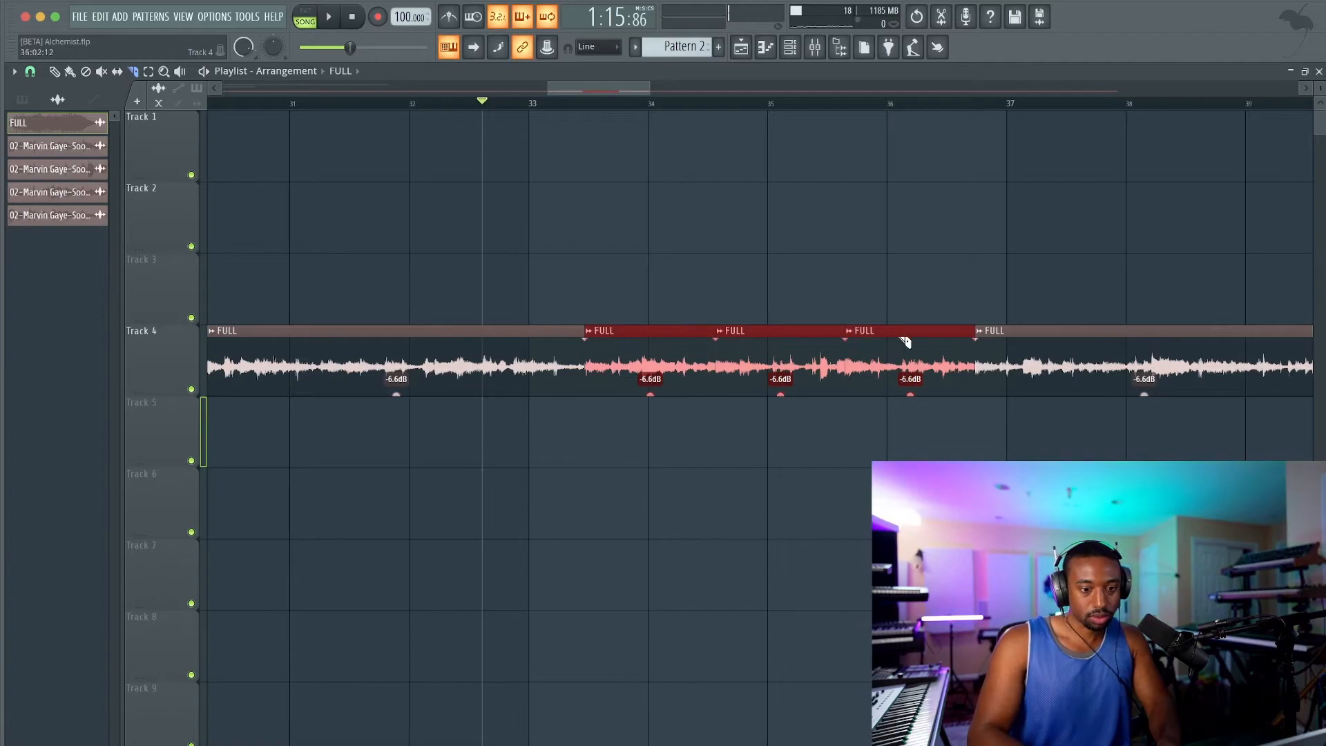
pyautogui.click(772, 104)
pyautogui.press('space')
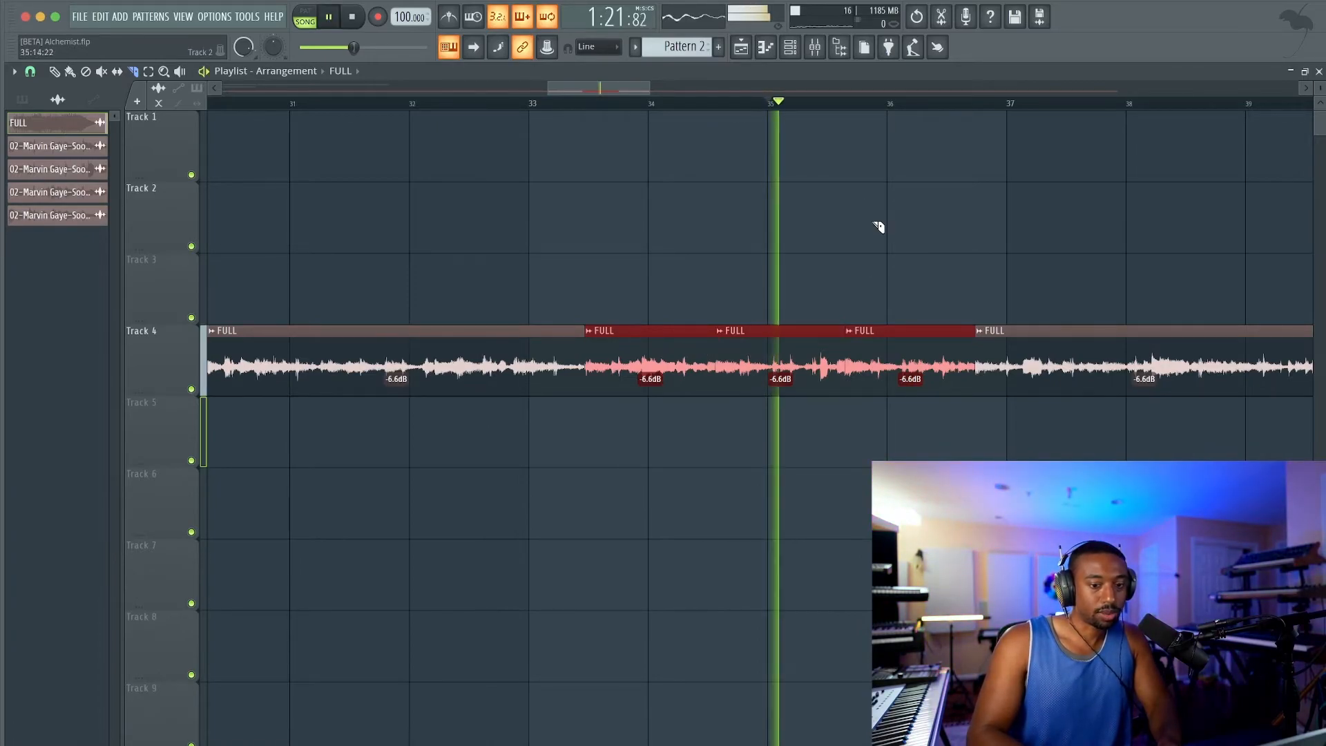
pyautogui.scroll(2, 902, 345)
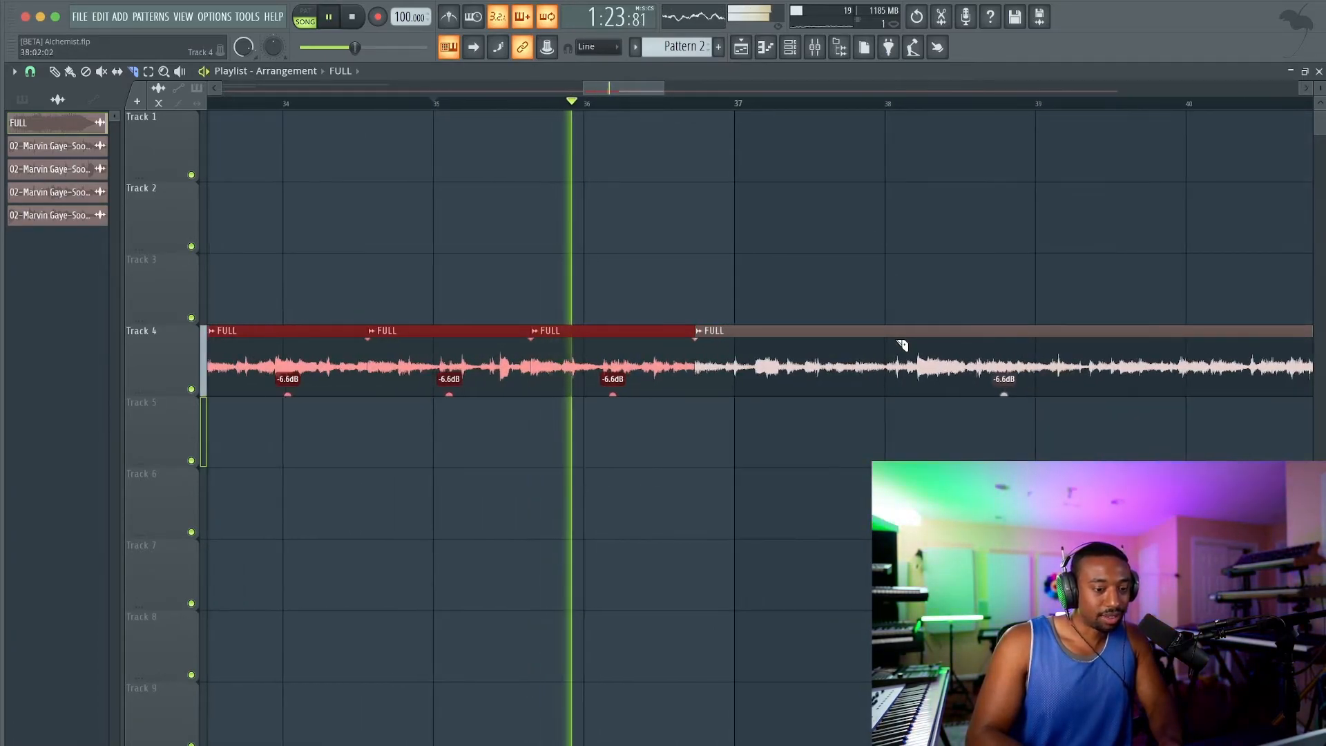
pyautogui.scroll(1, 825, 352)
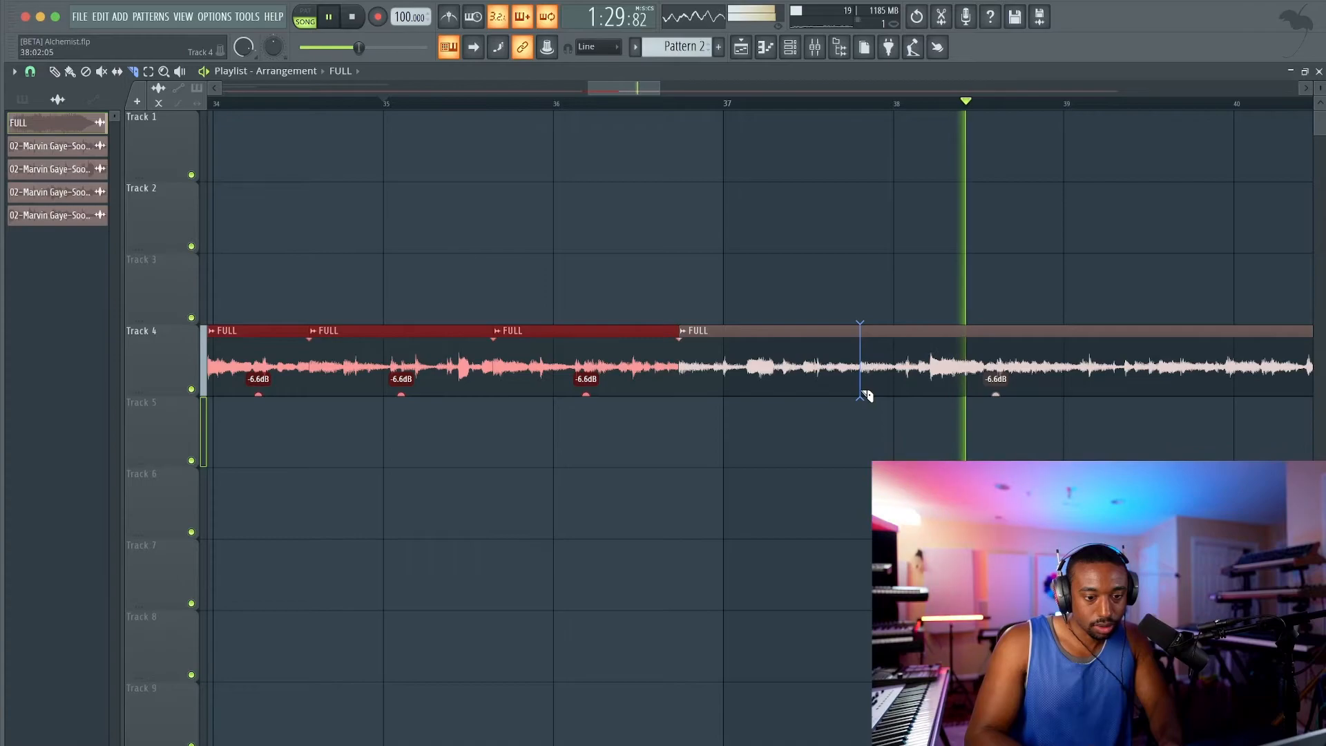
pyautogui.scroll(-3, 861, 390)
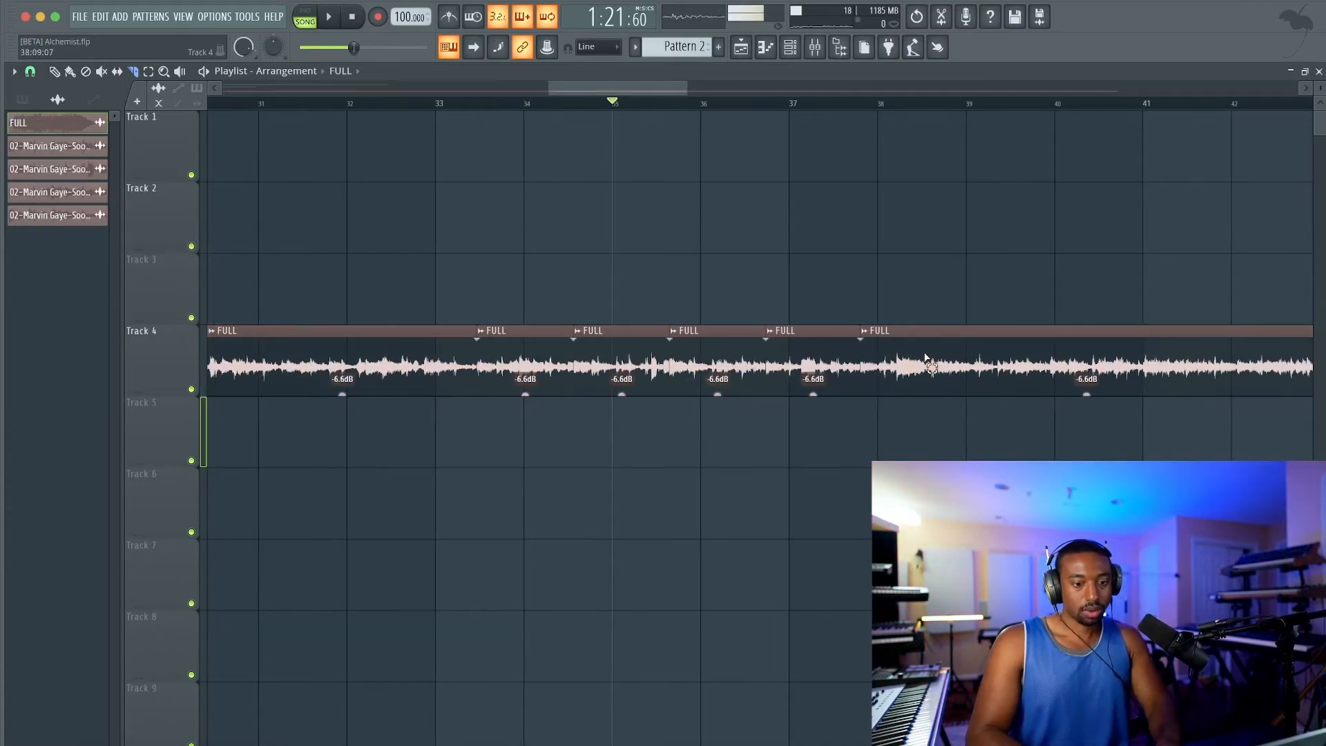
# Delete the parts of the FULL clip before and after the four slices between bars 33 and 38.
pyautogui.keyDown('super'); pyautogui.click(925, 357); pyautogui.keyUp('super')
pyautogui.keyDown('shift'); pyautogui.keyDown('super'); pyautogui.click(323, 381); pyautogui.keyUp('super'); pyautogui.keyUp('shift')
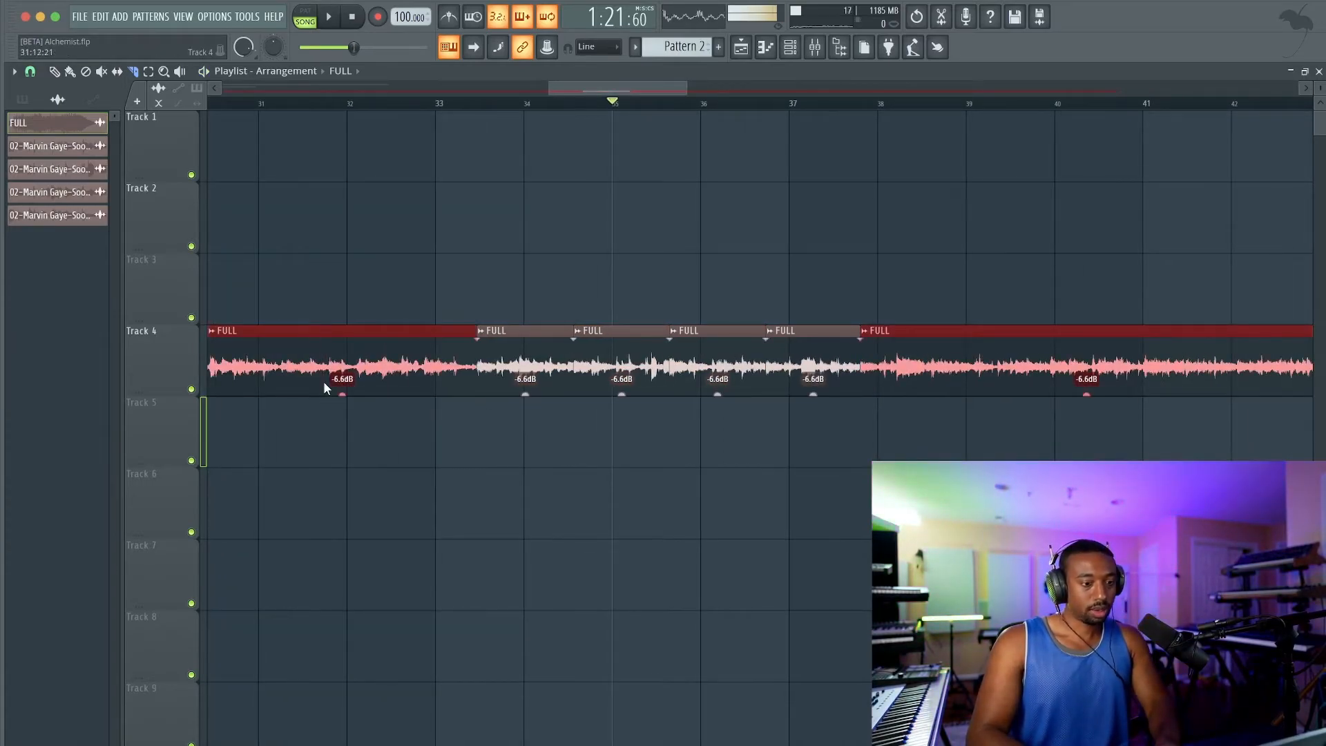
pyautogui.press('Delete')
pyautogui.scroll(-5, 400, 356)
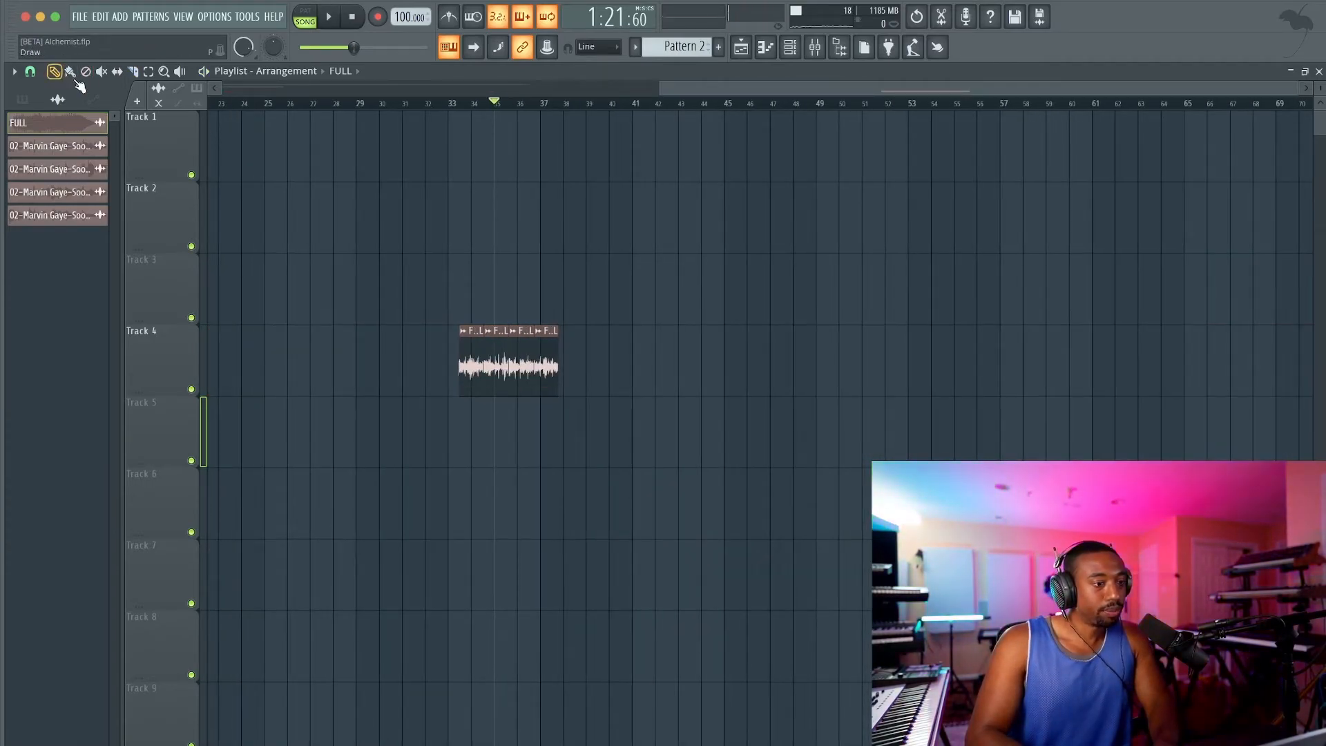
# Make the first three FULL slices on Track 4 unique as samples, saving each under its suggested file name.
pyautogui.rightClick(461, 332)
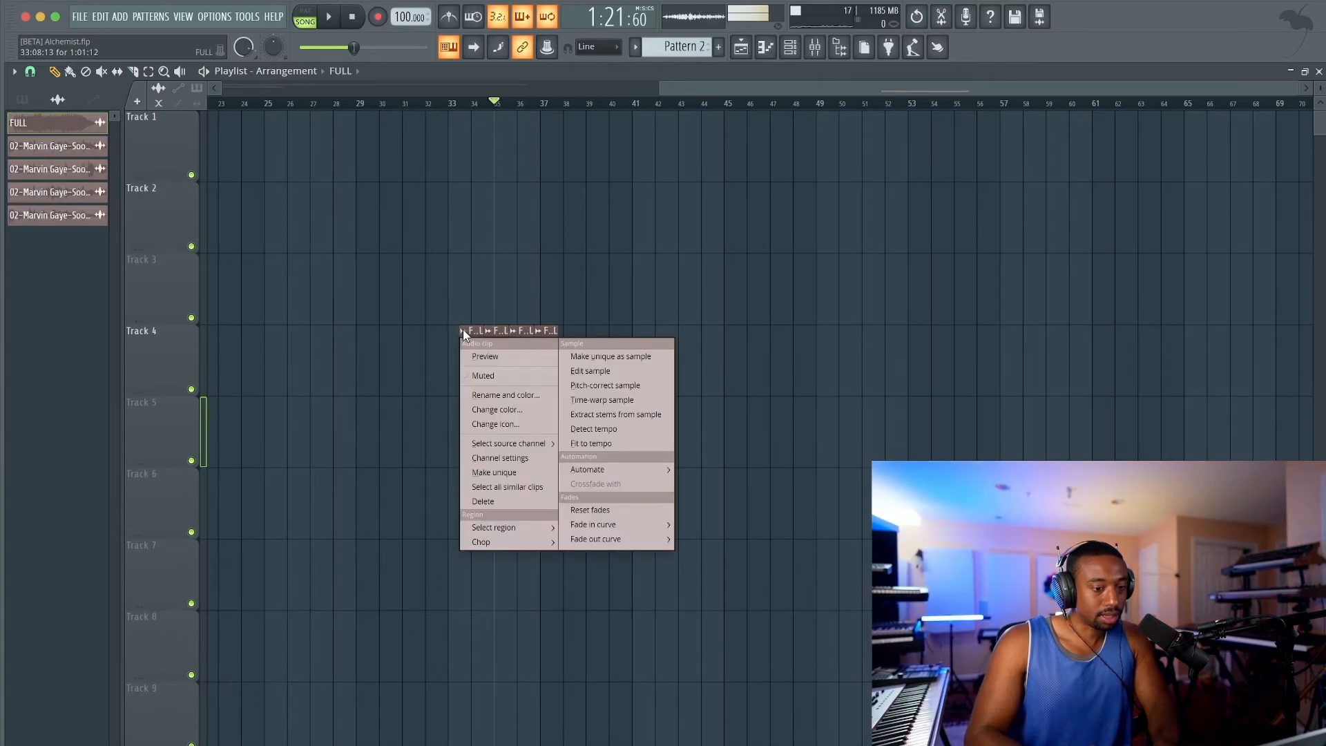
pyautogui.click(580, 357)
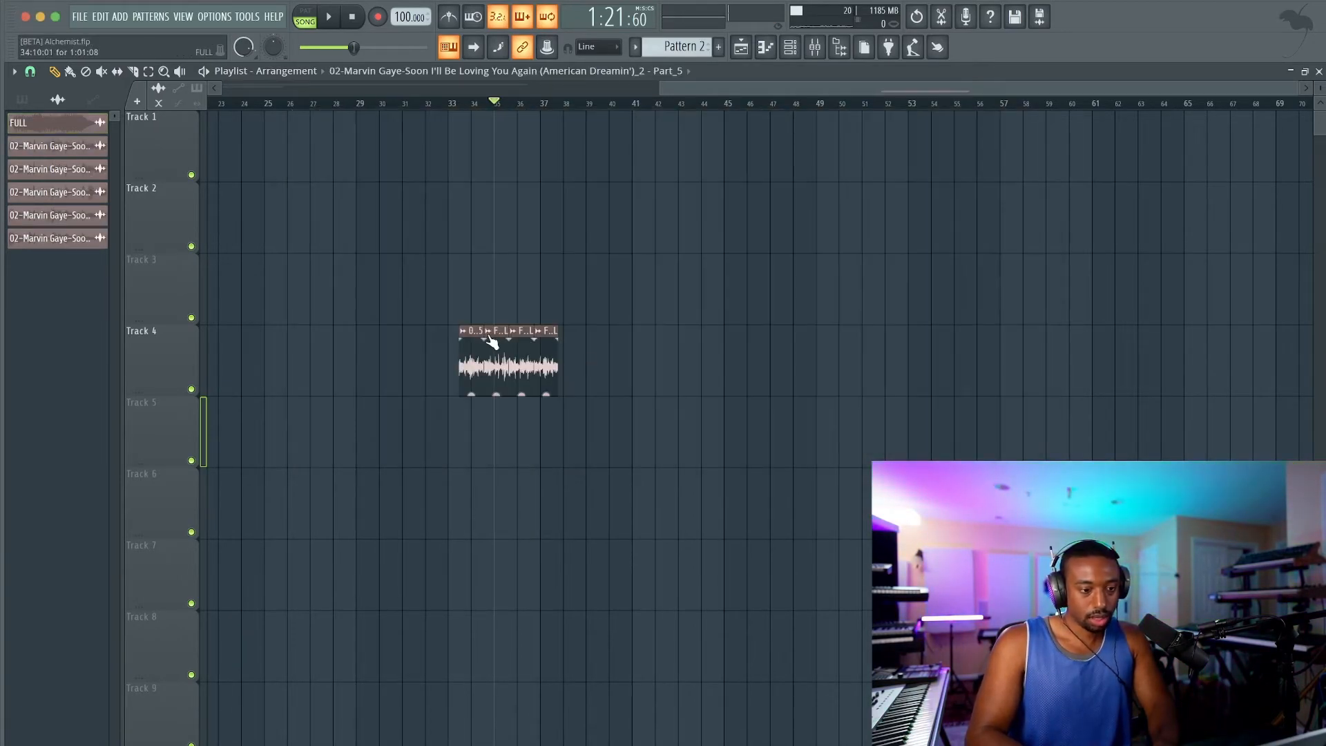
pyautogui.click(490, 340)
pyautogui.click(623, 354)
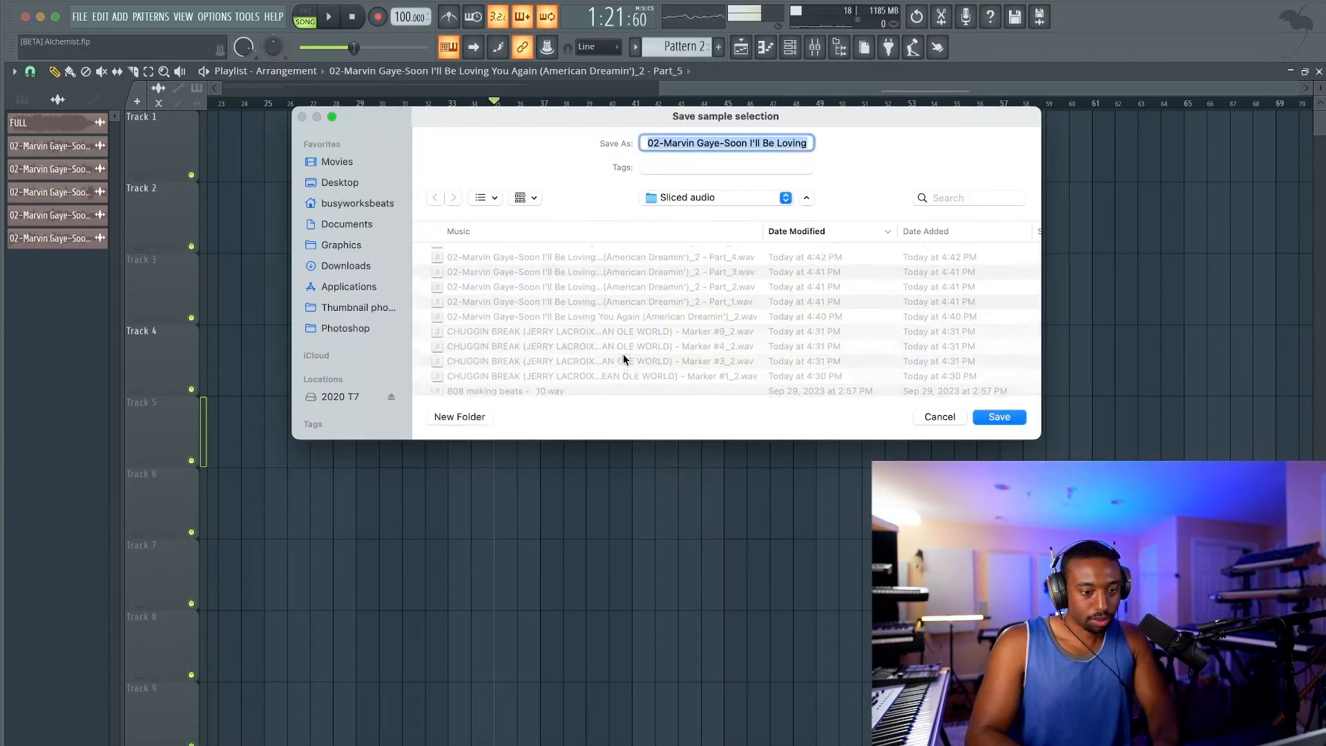
pyautogui.press('Return')
pyautogui.click(519, 336)
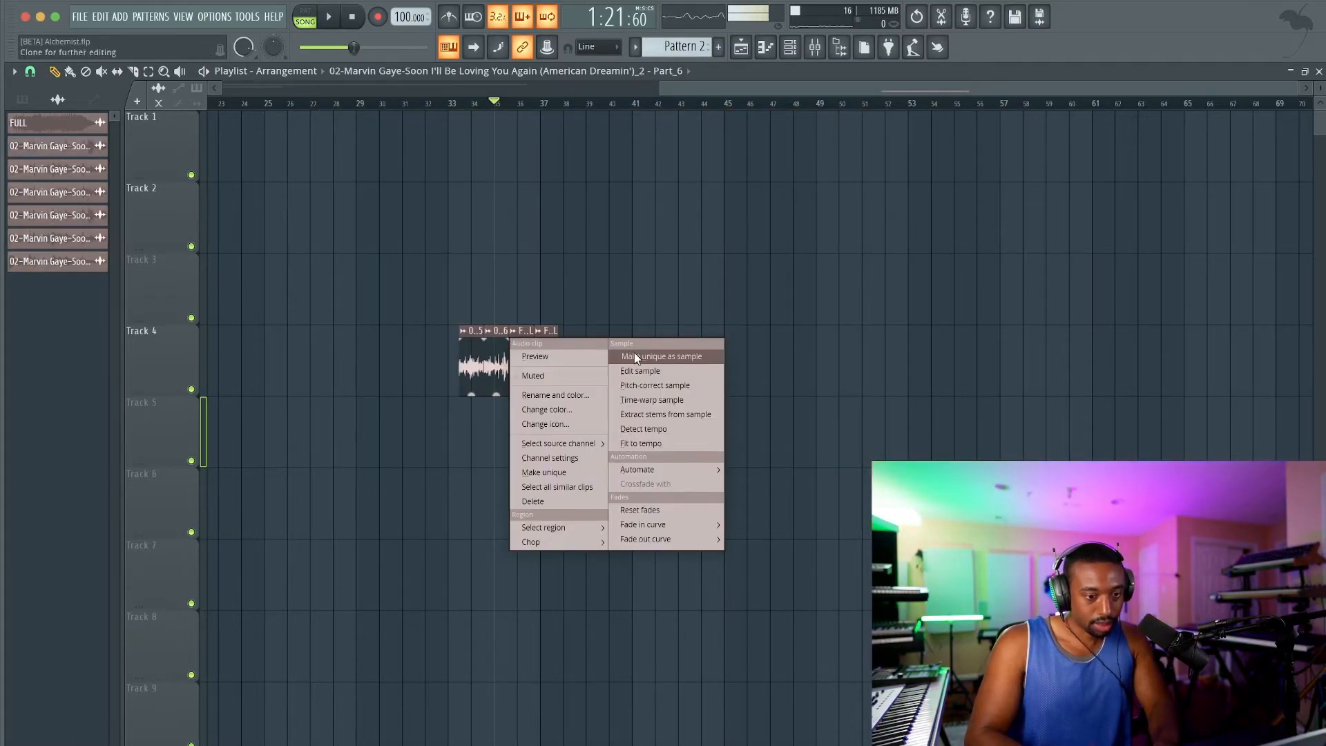
pyautogui.click(634, 355)
pyautogui.press('Return')
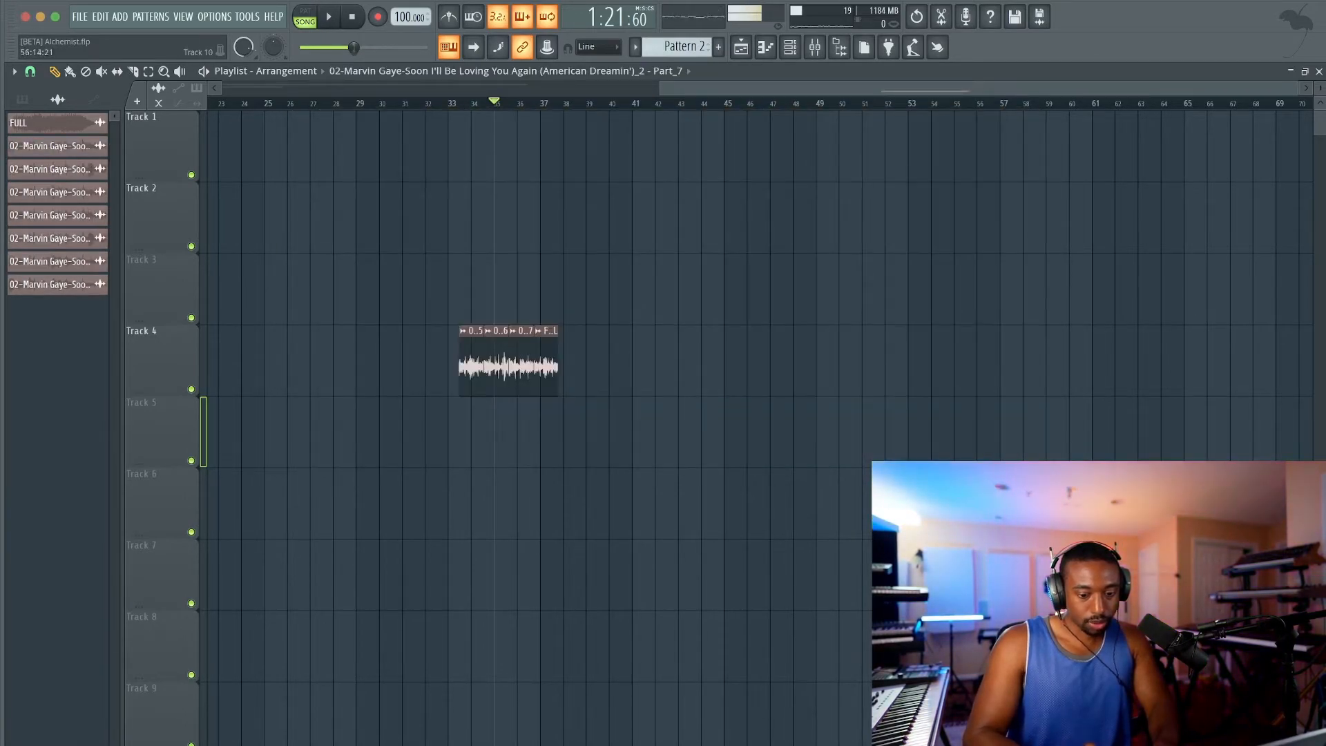
pyautogui.press('super+Tab')
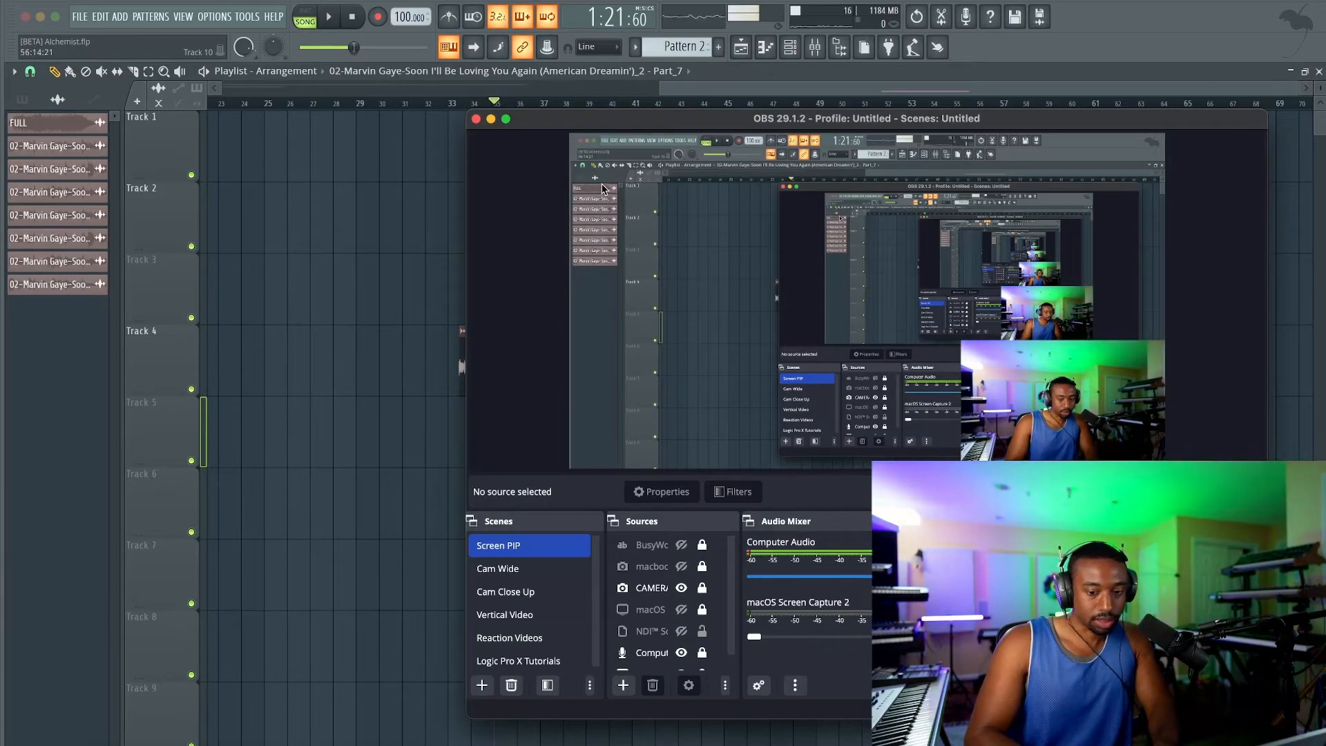
pyautogui.click(492, 121)
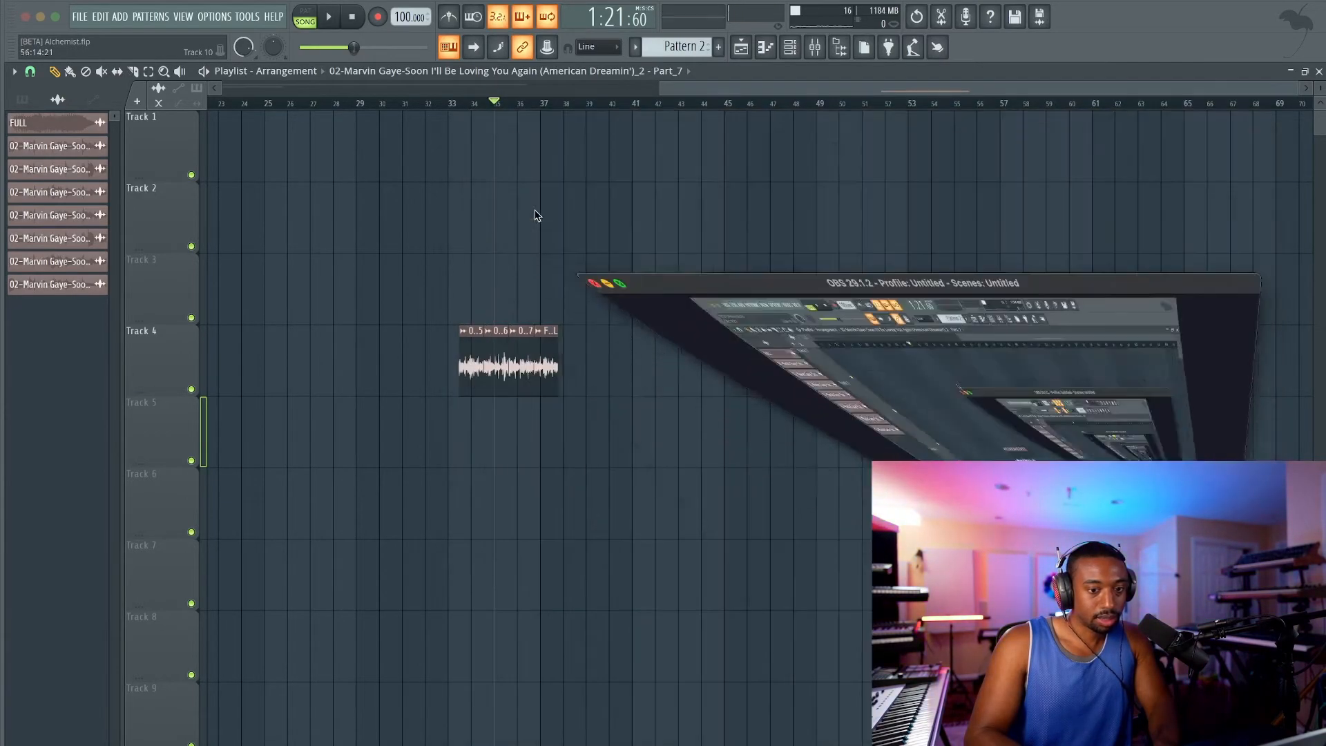
# Make the fourth FULL slice unique as a sample and save it under its suggested file name.
pyautogui.click(540, 332)
pyautogui.click(658, 357)
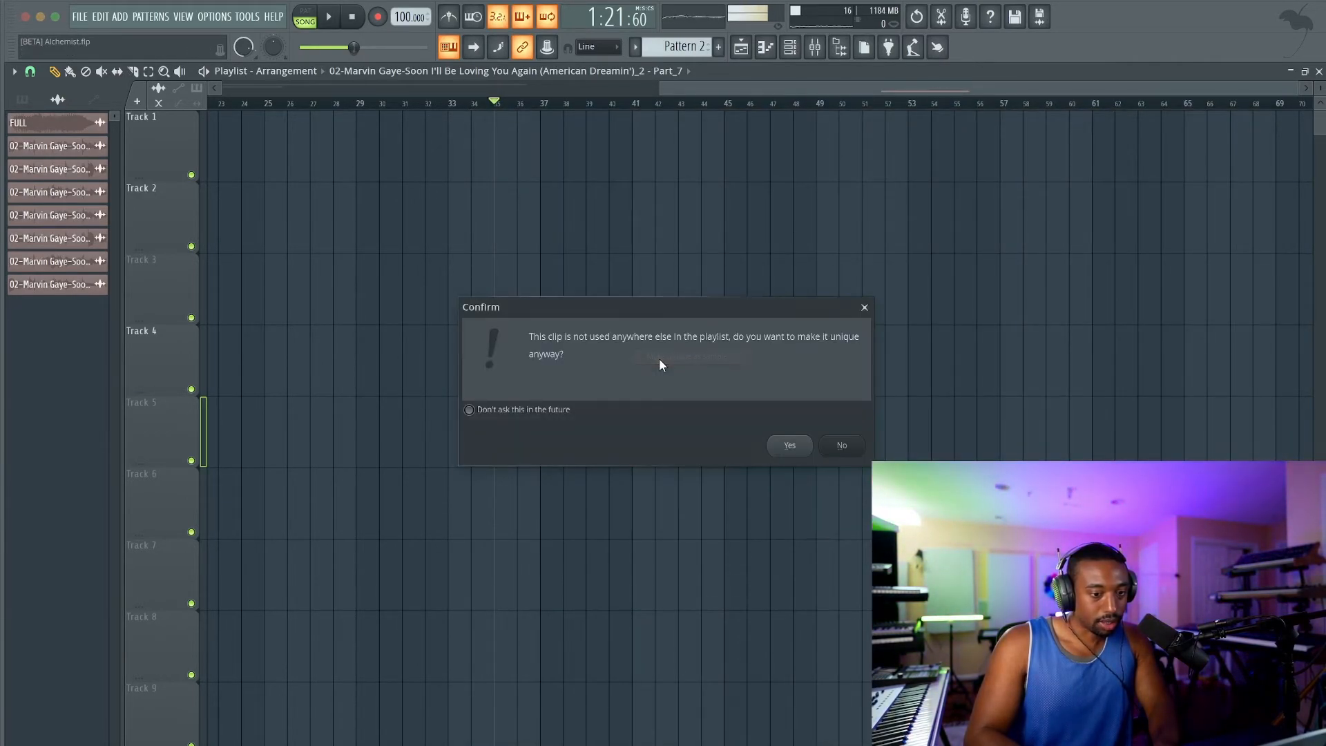
pyautogui.press('Return')
pyautogui.press('Return')
# Move the four unique slices to Track 3 at bar 4, then remove them from the playlist.
pyautogui.moveTo(796, 384); pyautogui.dragTo(493, 373)
pyautogui.moveTo(596, 364); pyautogui.dragTo(307, 244)
pyautogui.moveTo(300, 289); pyautogui.dragTo(297, 299)
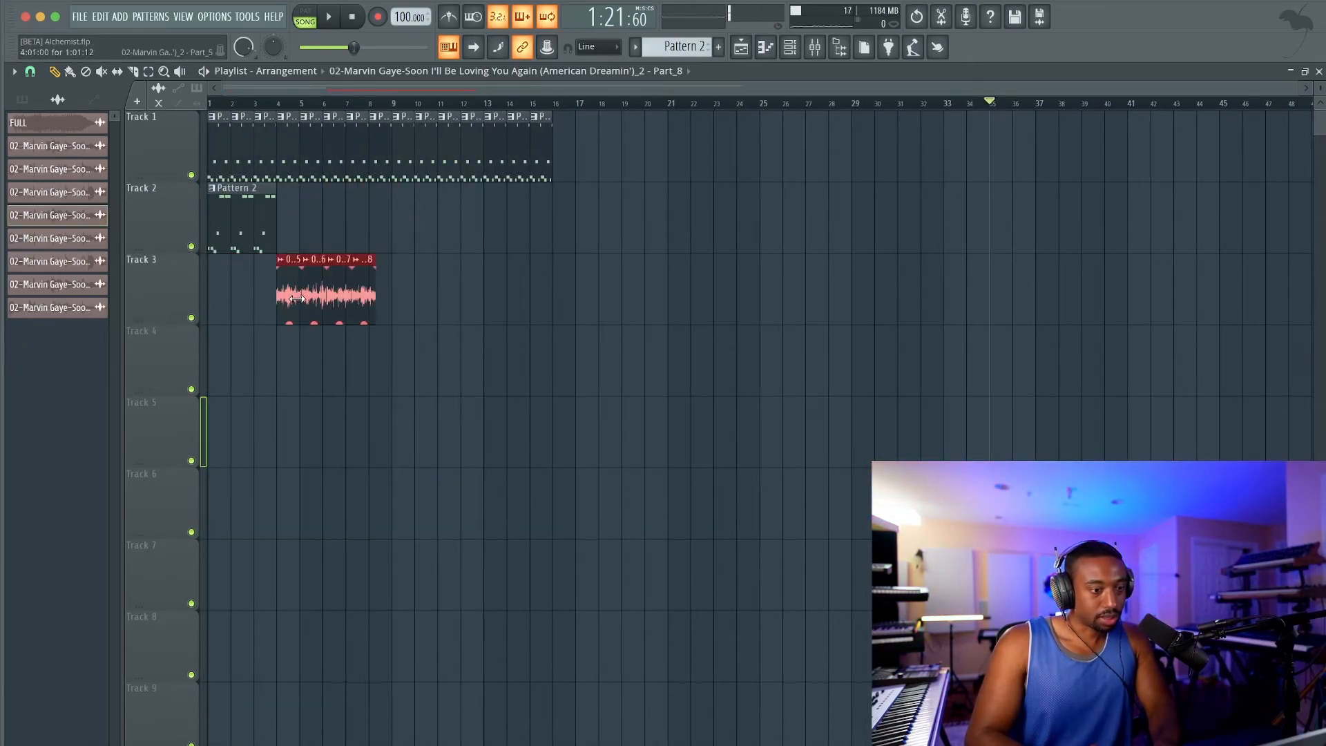
pyautogui.rightClick(282, 282)
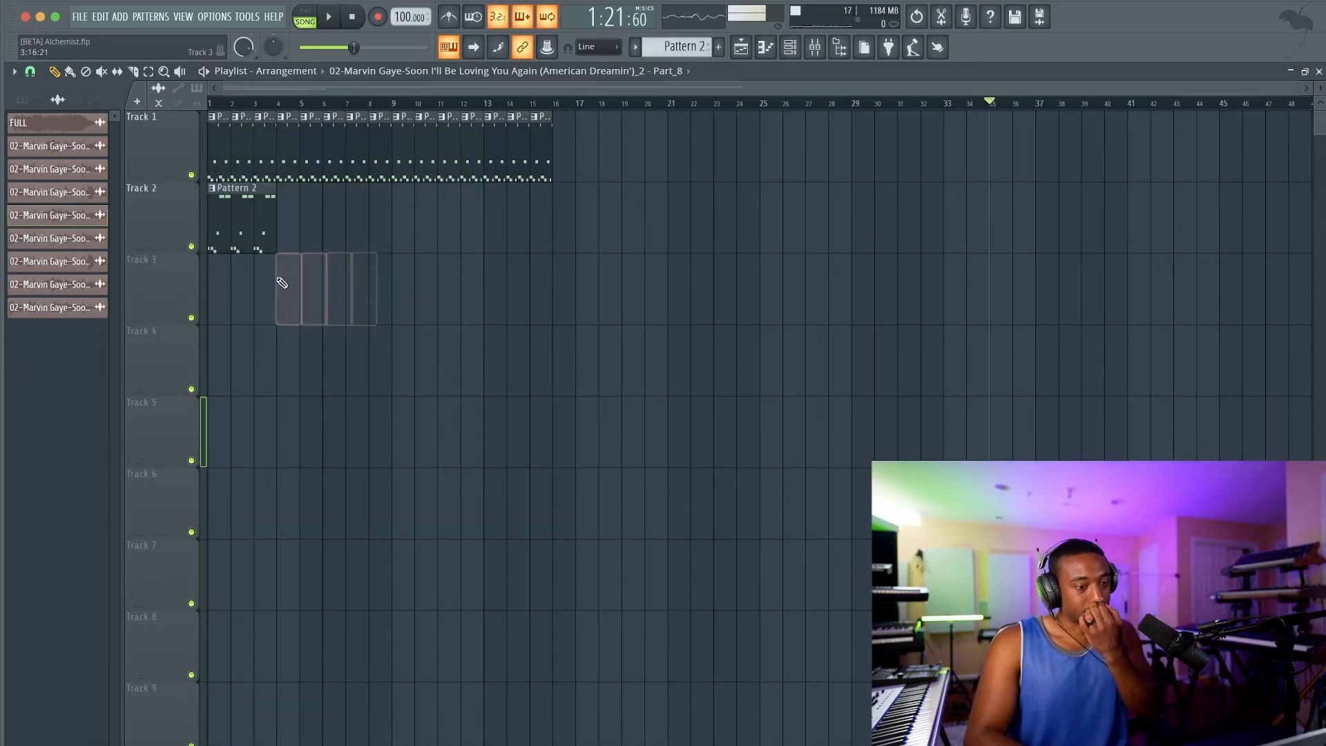
# Open the Channel rack, reset playback to the start and show all channel groups.
pyautogui.click(791, 47)
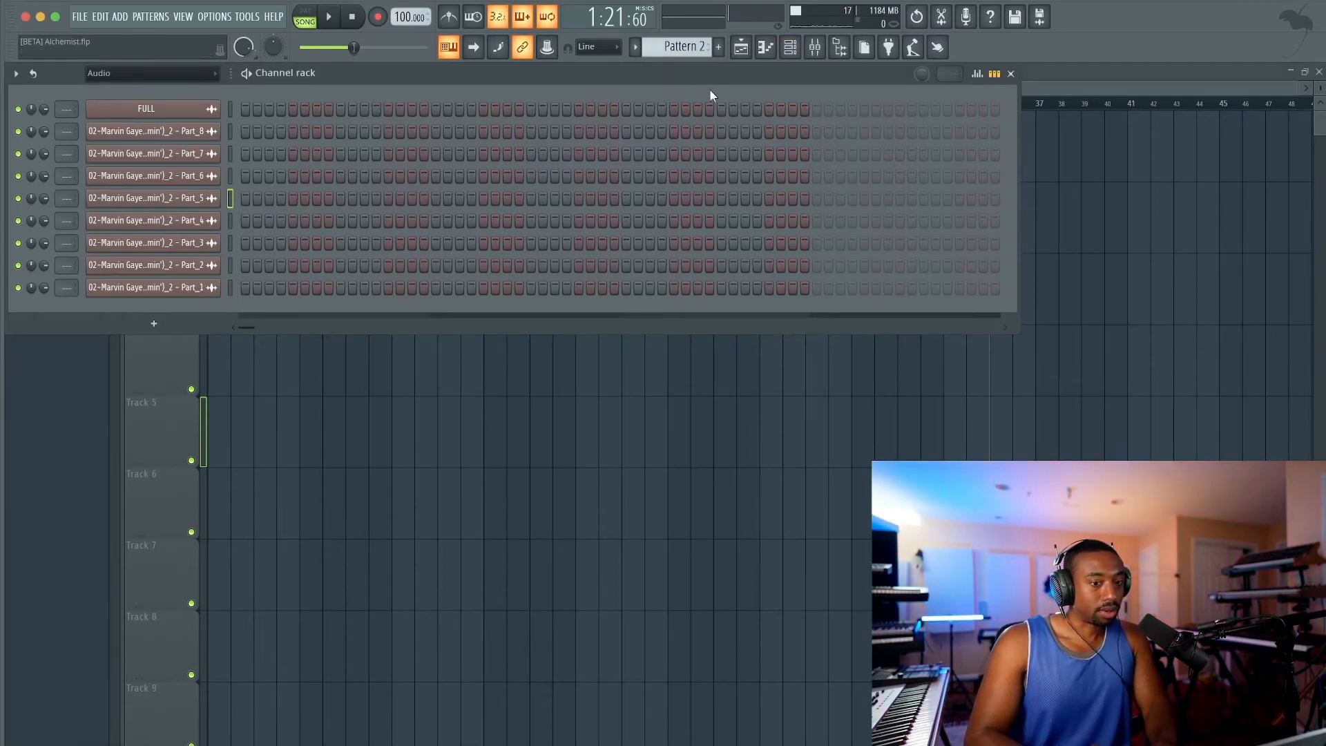
pyautogui.click(230, 131)
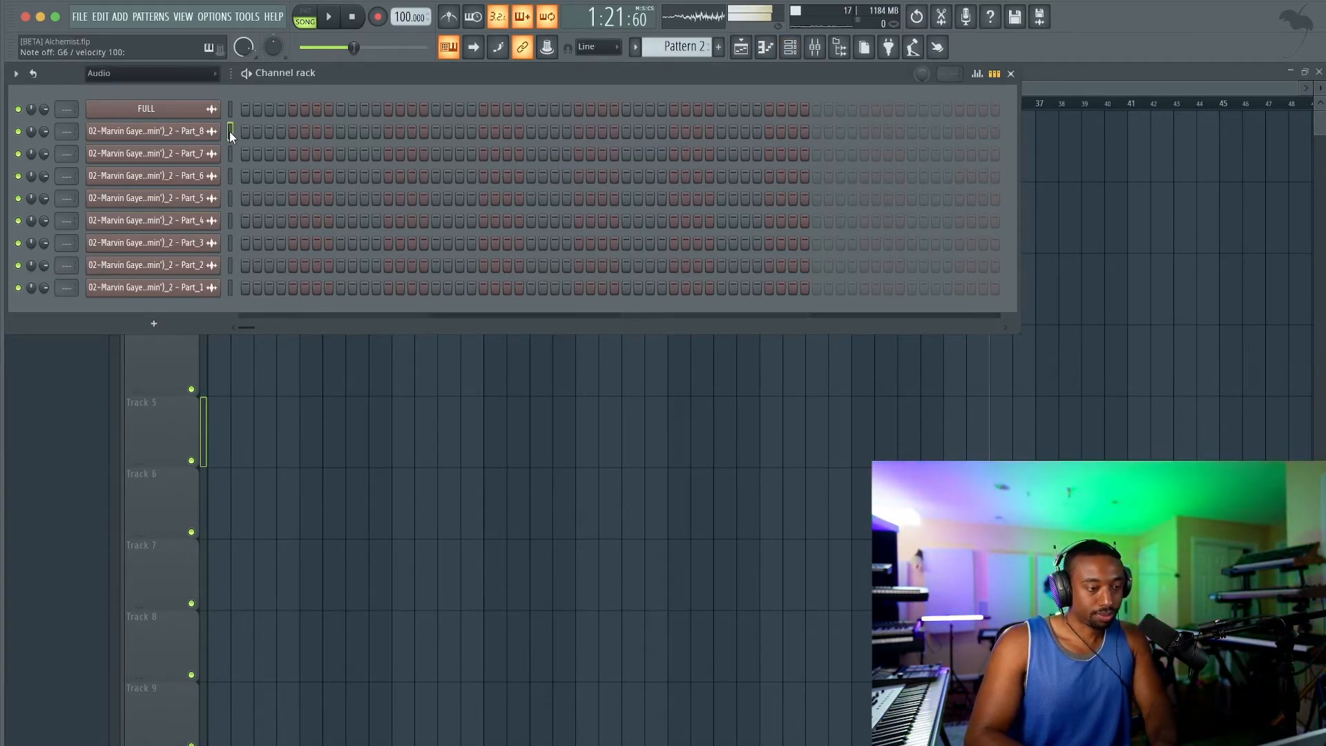
pyautogui.click(353, 19)
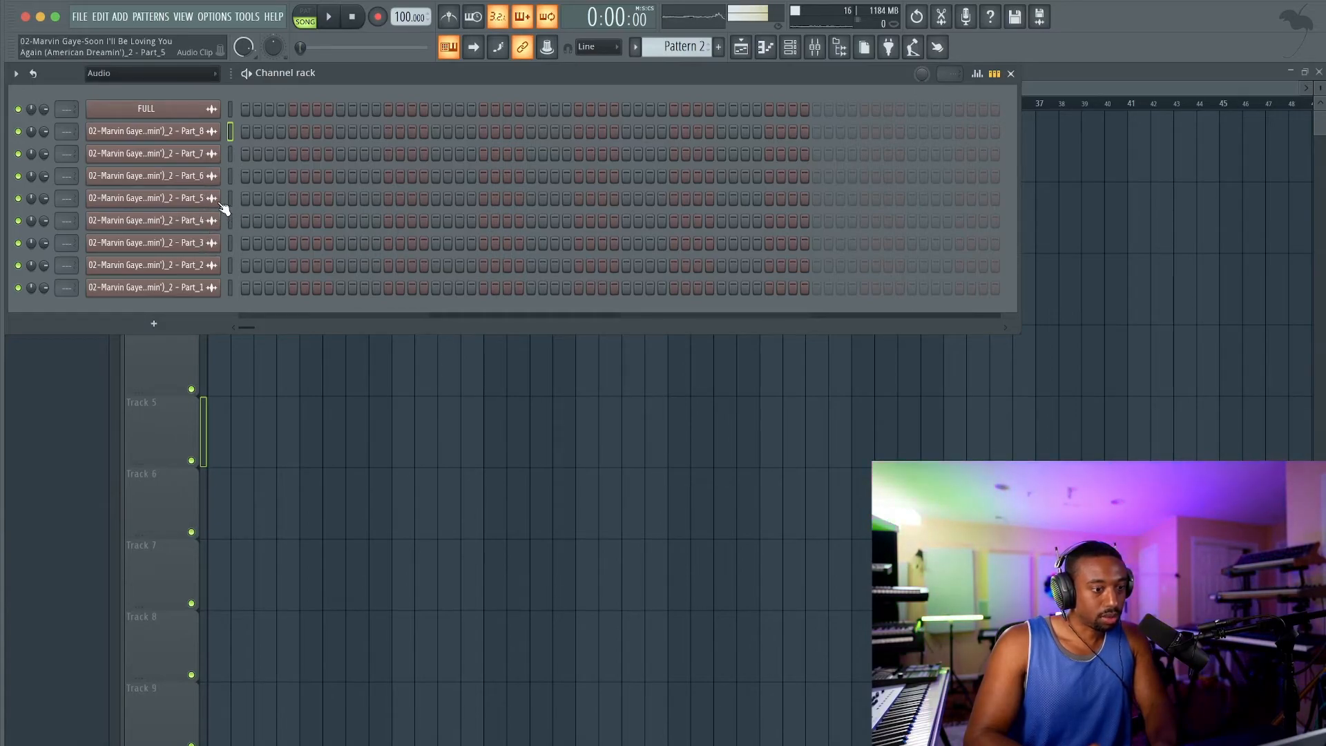
pyautogui.click(157, 74)
pyautogui.click(103, 90)
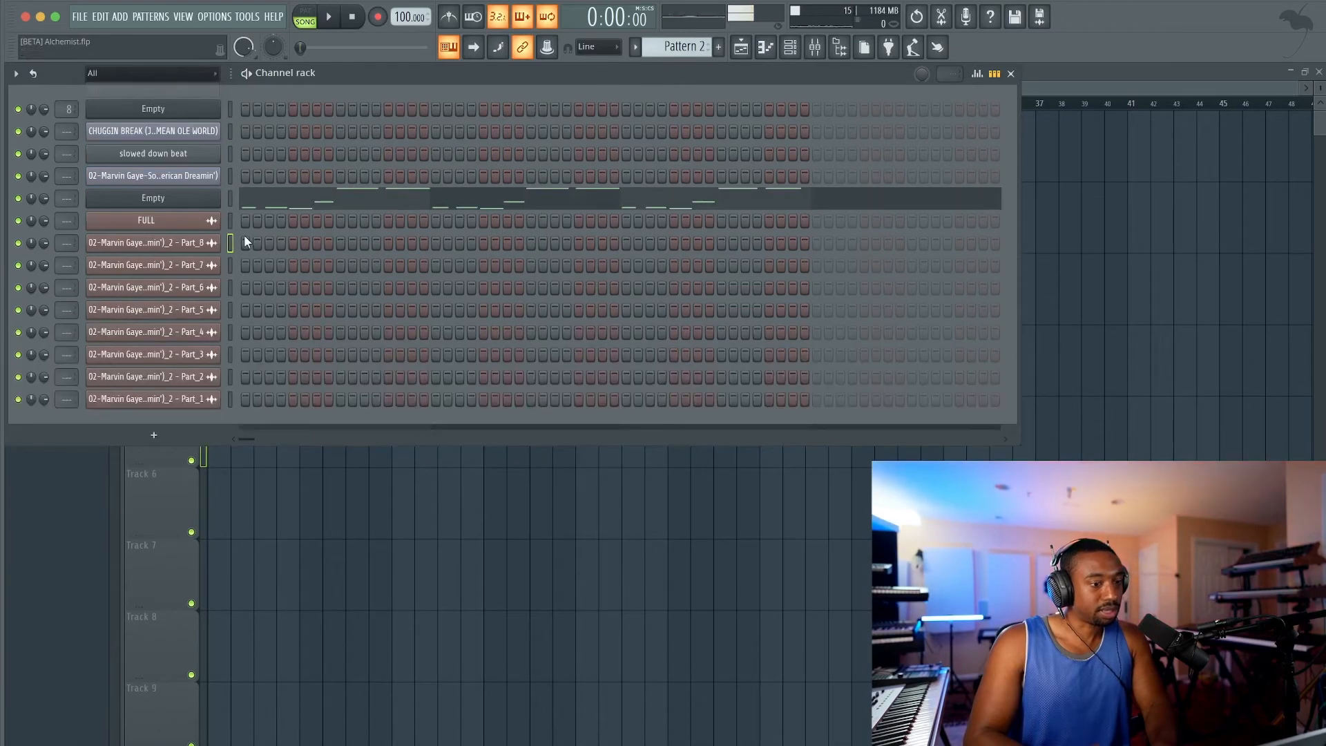
# Open the FPC holding the Marvin Gaye chops and load the Part_5 slice onto pad 5.
pyautogui.click(204, 200)
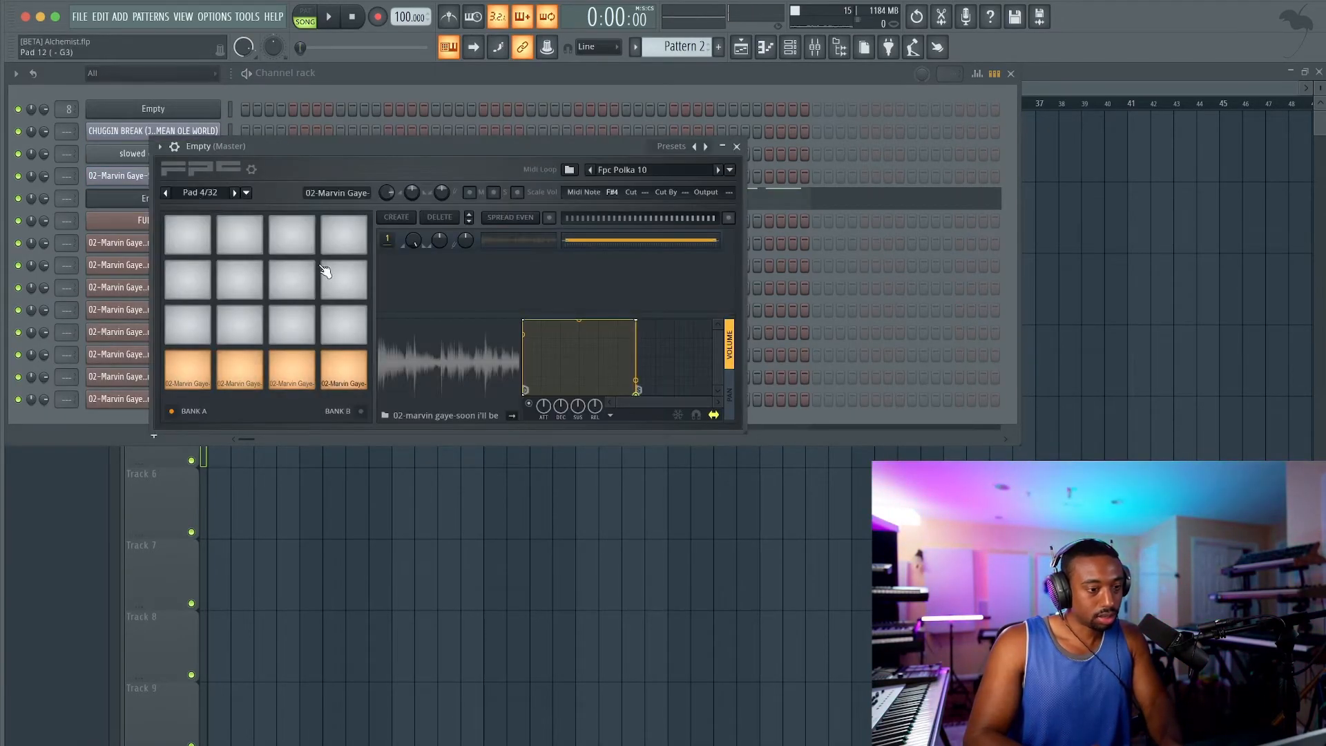
pyautogui.moveTo(323, 142); pyautogui.dragTo(659, 144)
pyautogui.click(211, 309)
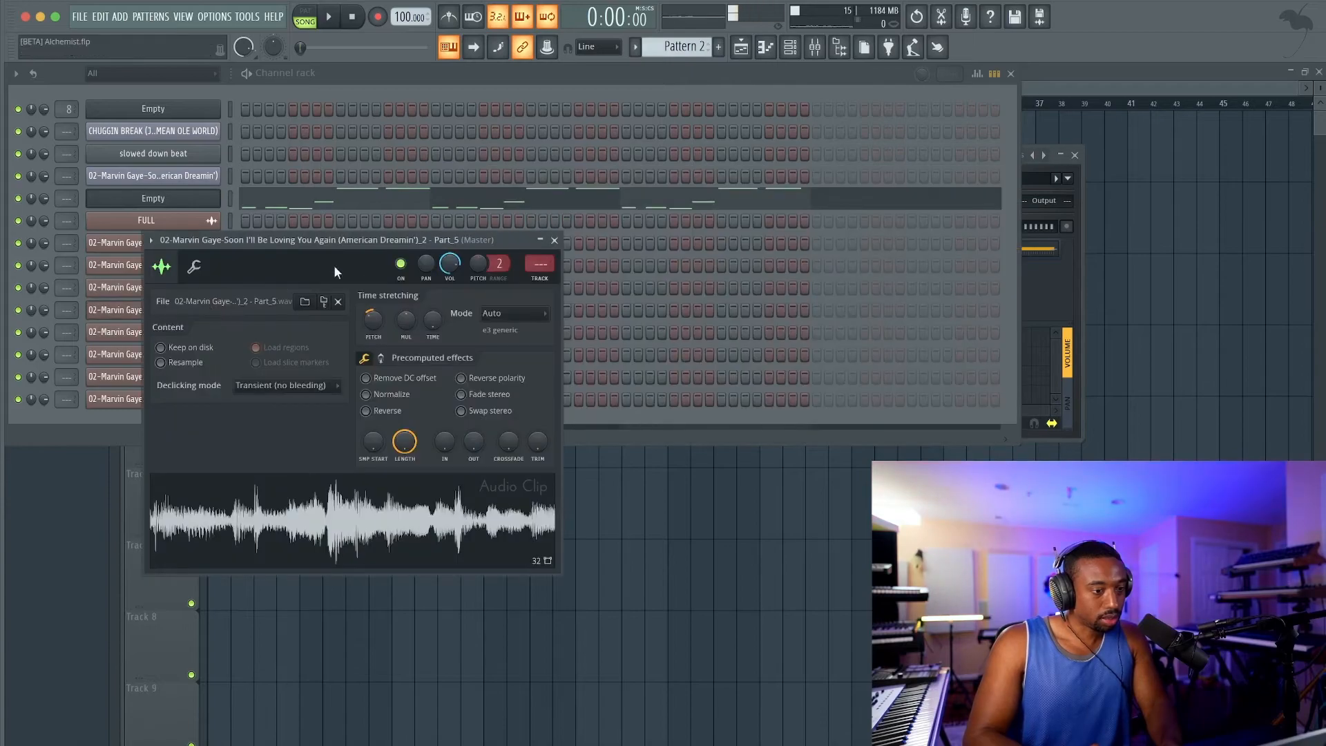
pyautogui.click(1081, 232)
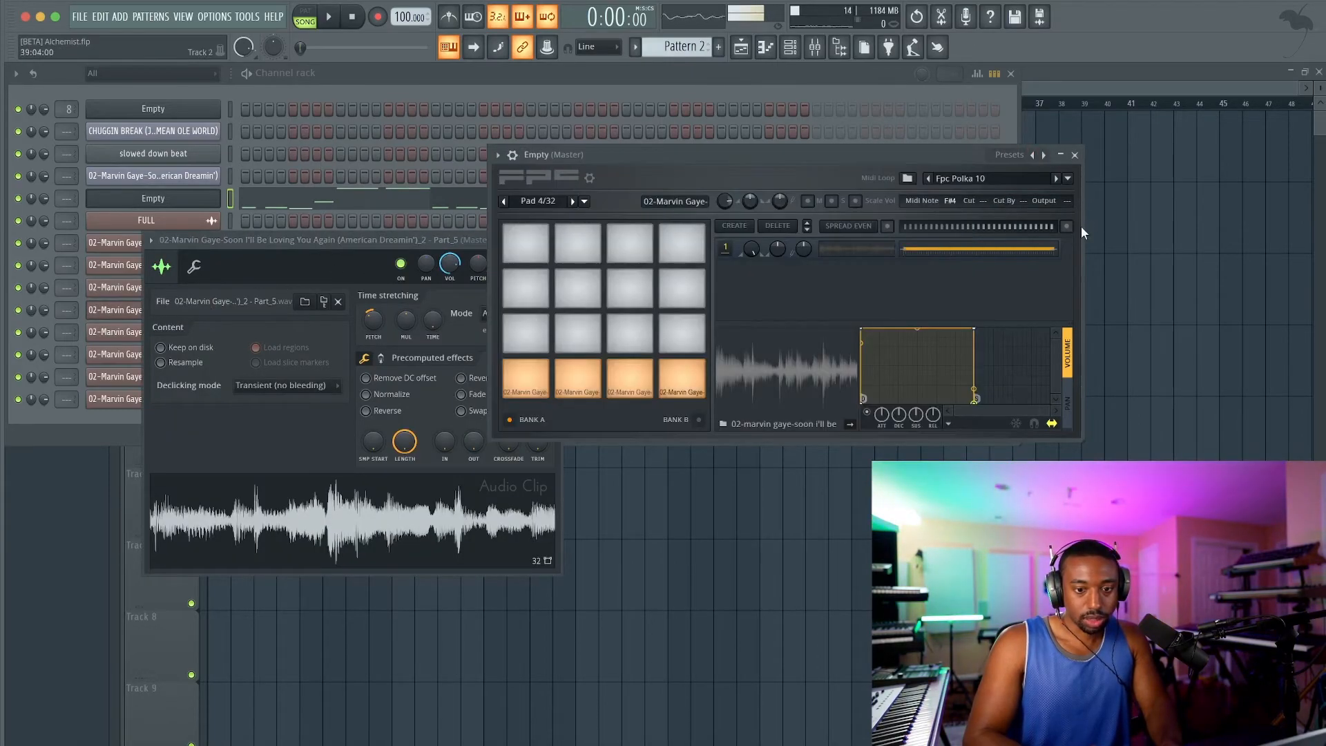
pyautogui.moveTo(345, 518); pyautogui.dragTo(527, 330)
pyautogui.click(555, 241)
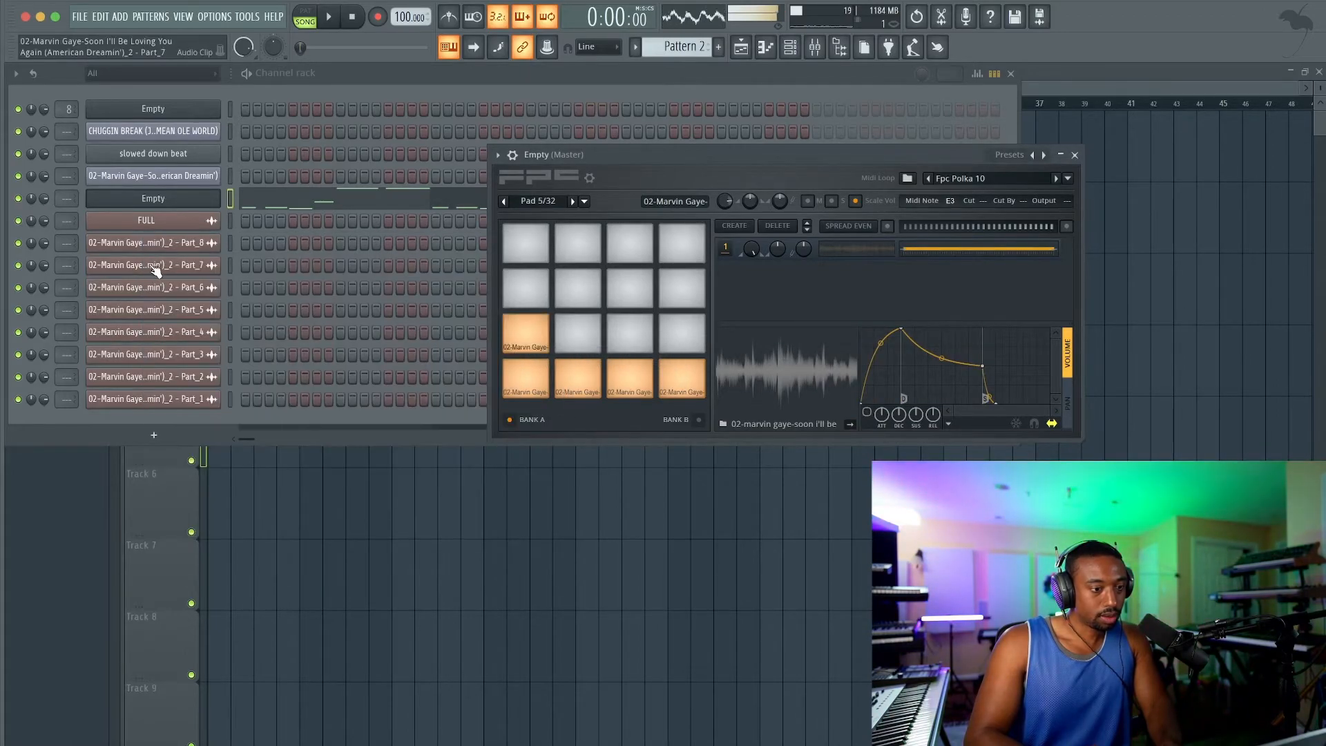
# Load the Part_6 slice onto FPC pad 6, moving the Channel rack clear of the pads.
pyautogui.click(206, 289)
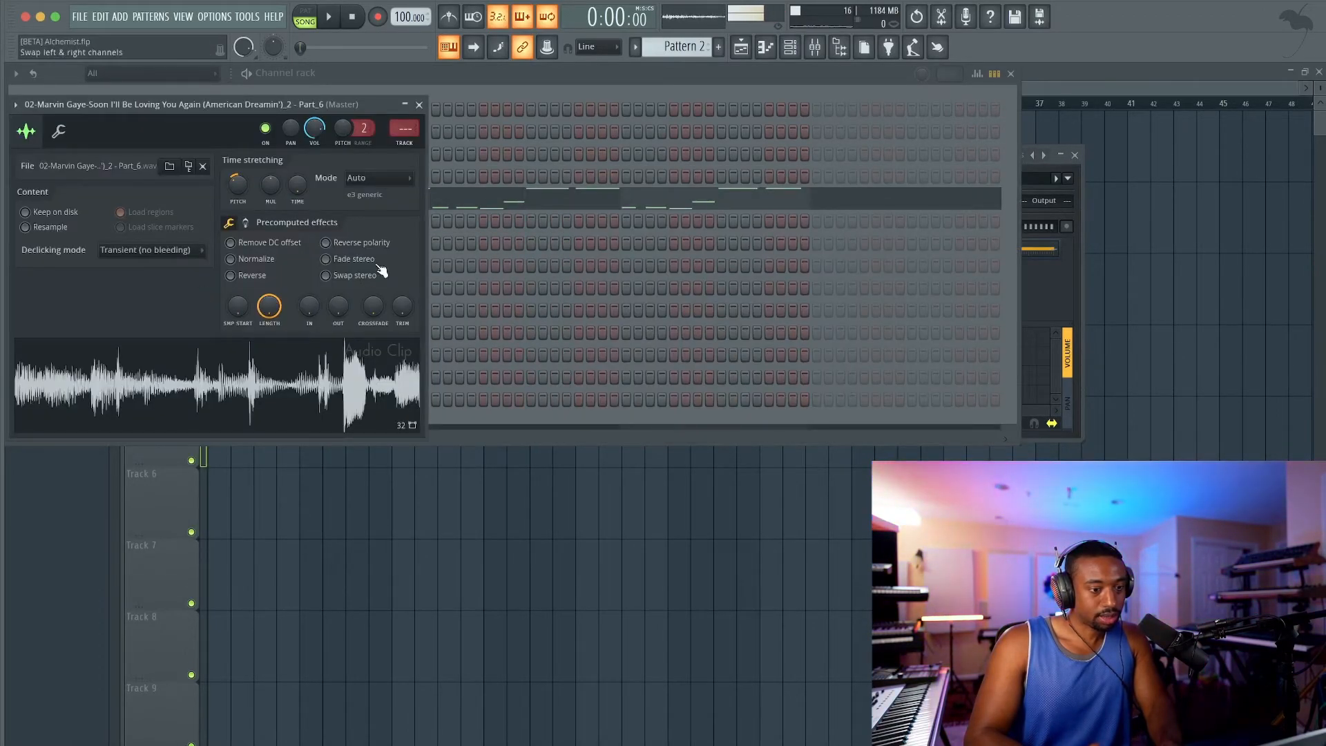
pyautogui.moveTo(795, 72); pyautogui.dragTo(808, 665)
pyautogui.moveTo(349, 373); pyautogui.dragTo(578, 333)
# Load the Part_7 slice onto FPC pad 7 and the Part_8 slice onto pad 8.
pyautogui.moveTo(569, 663); pyautogui.dragTo(619, 470)
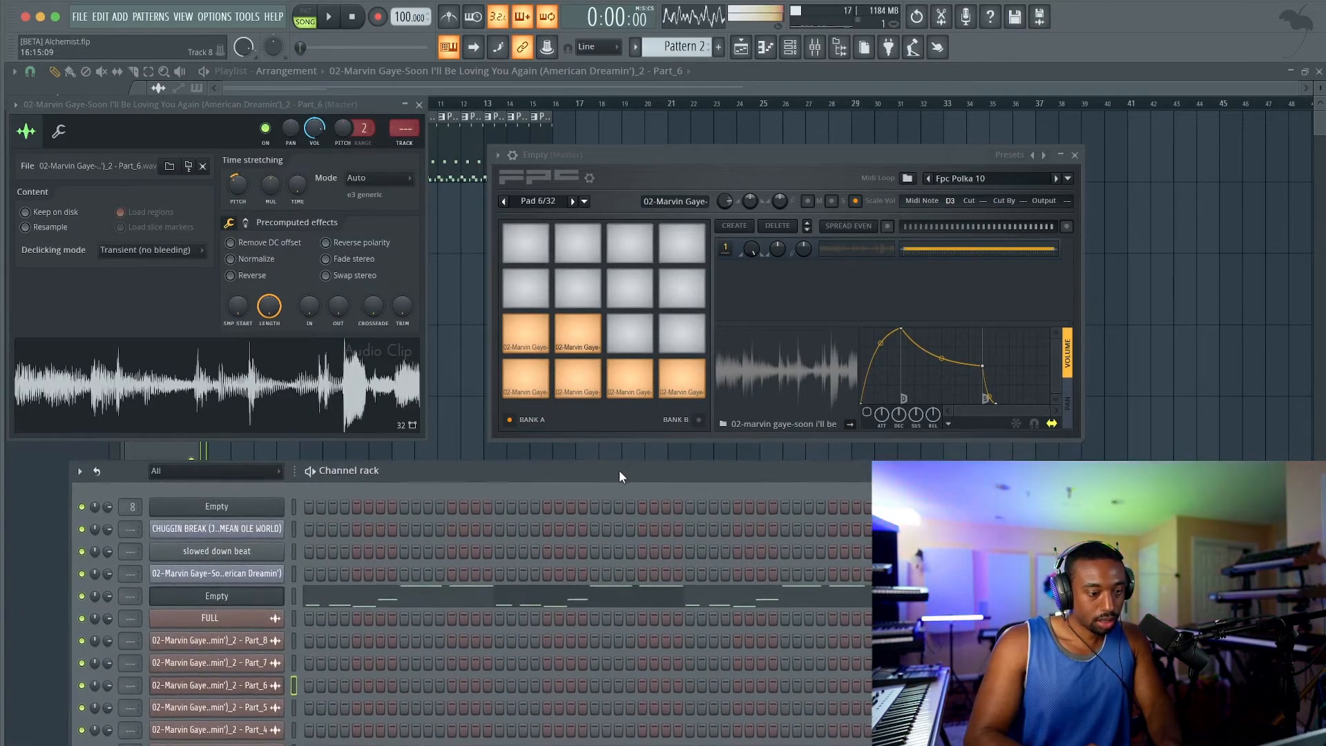
pyautogui.click(272, 664)
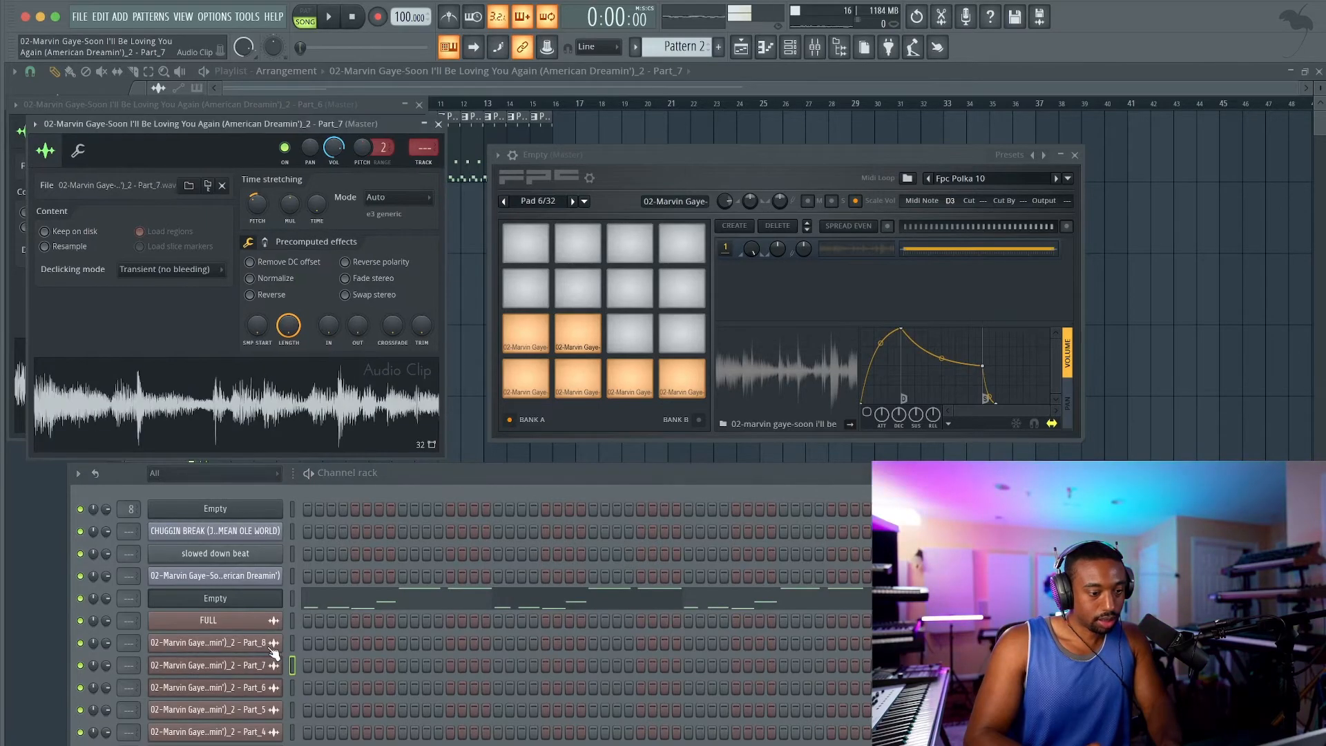
pyautogui.moveTo(324, 414); pyautogui.dragTo(627, 326)
pyautogui.click(260, 646)
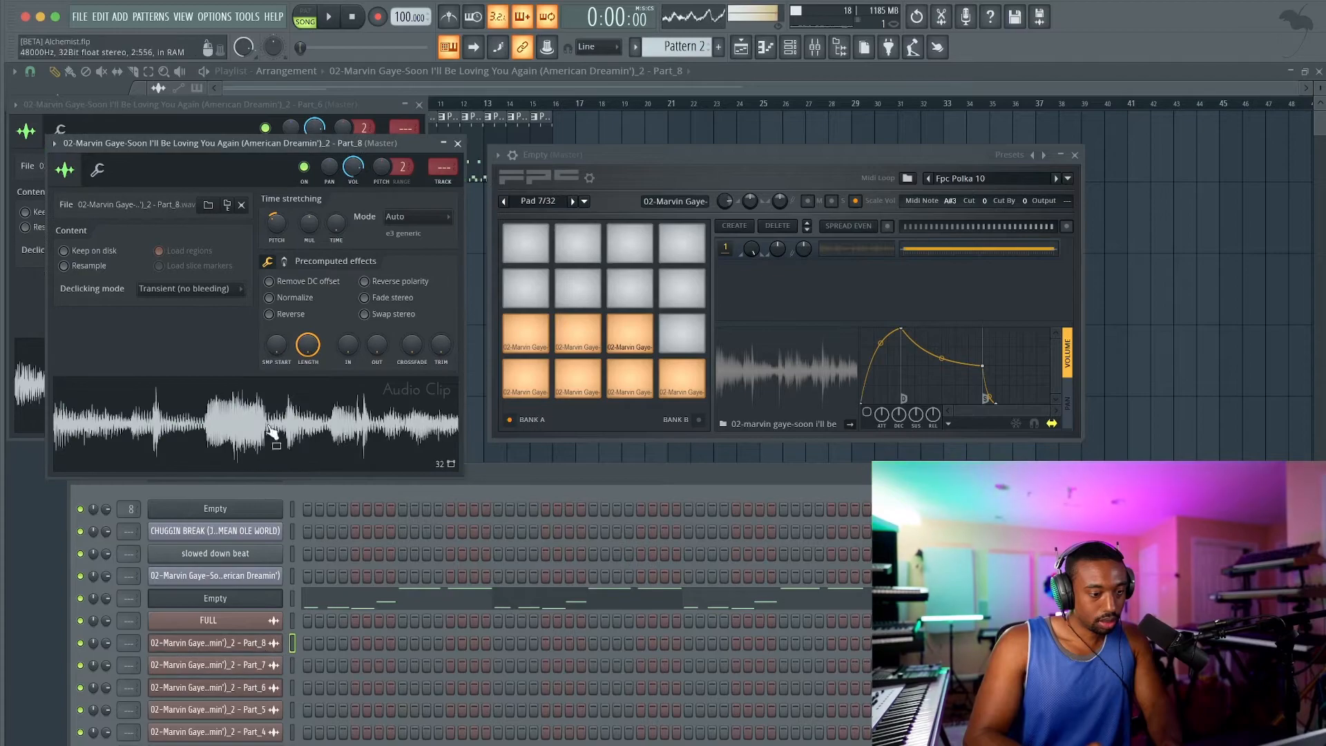
pyautogui.moveTo(283, 413); pyautogui.dragTo(682, 322)
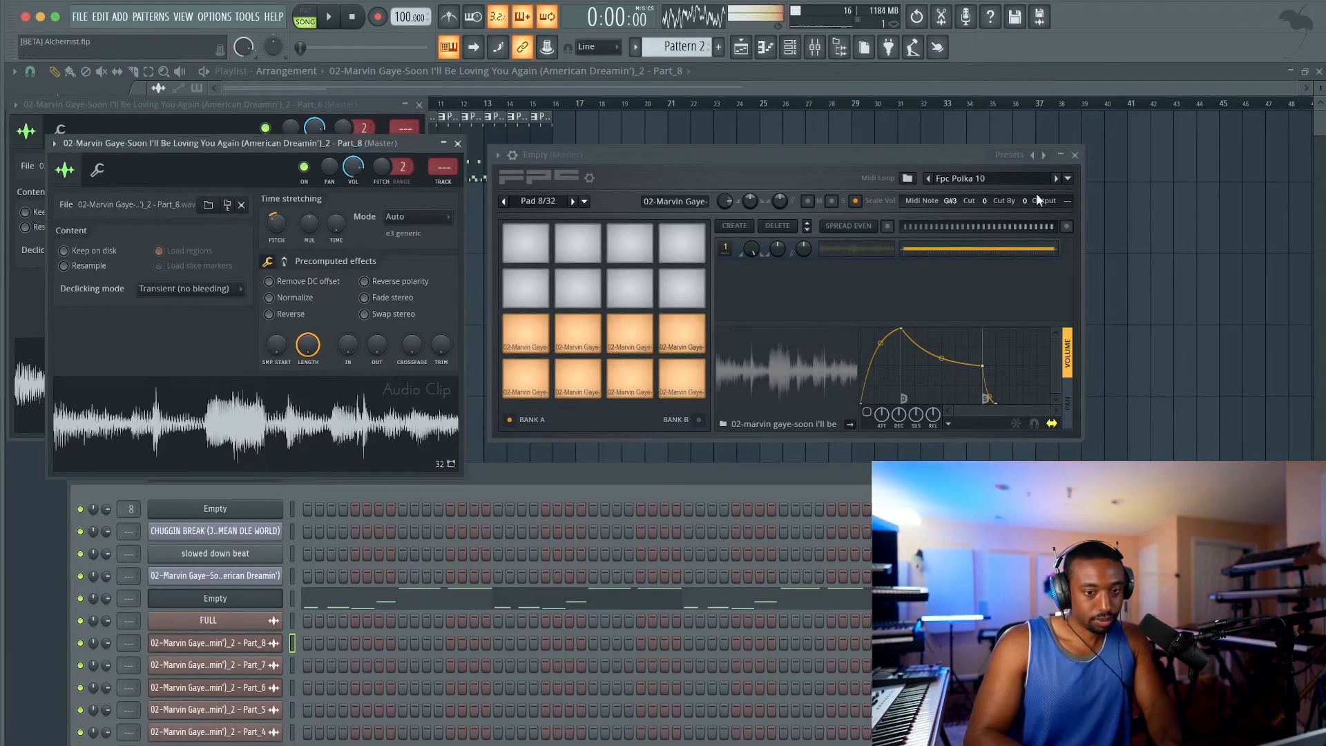
# Clear away the FPC and sample windows and switch to a new empty Pattern 3 with the Channel rack in view.
pyautogui.click(1074, 157)
pyautogui.rightClick(1010, 188)
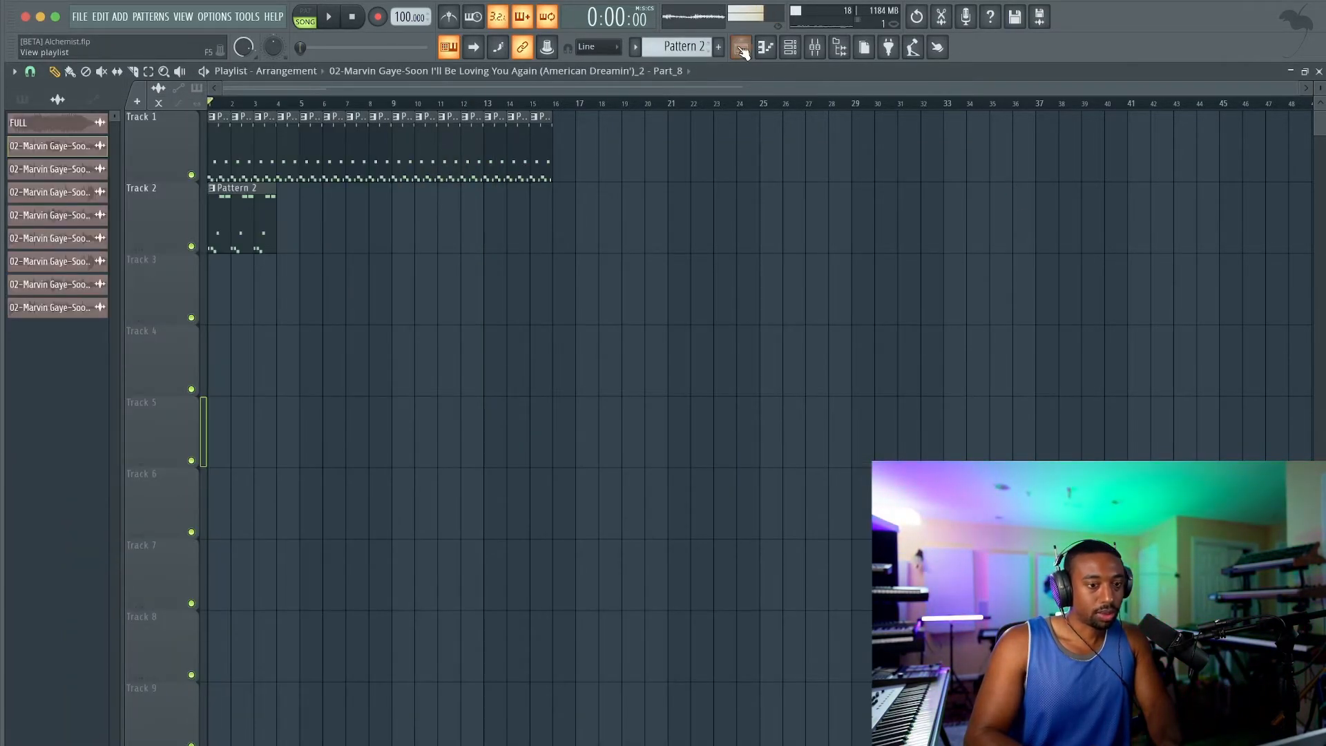
pyautogui.click(801, 47)
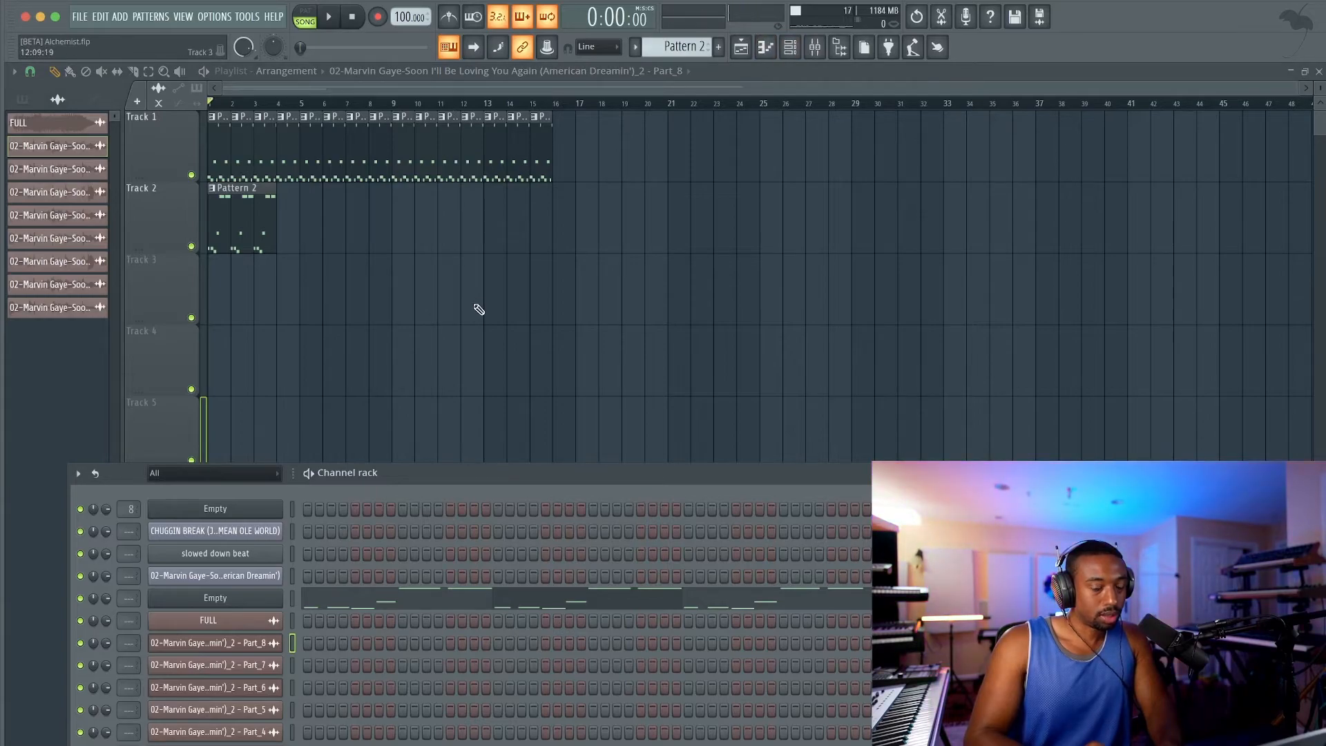
pyautogui.moveTo(399, 474); pyautogui.dragTo(397, 174)
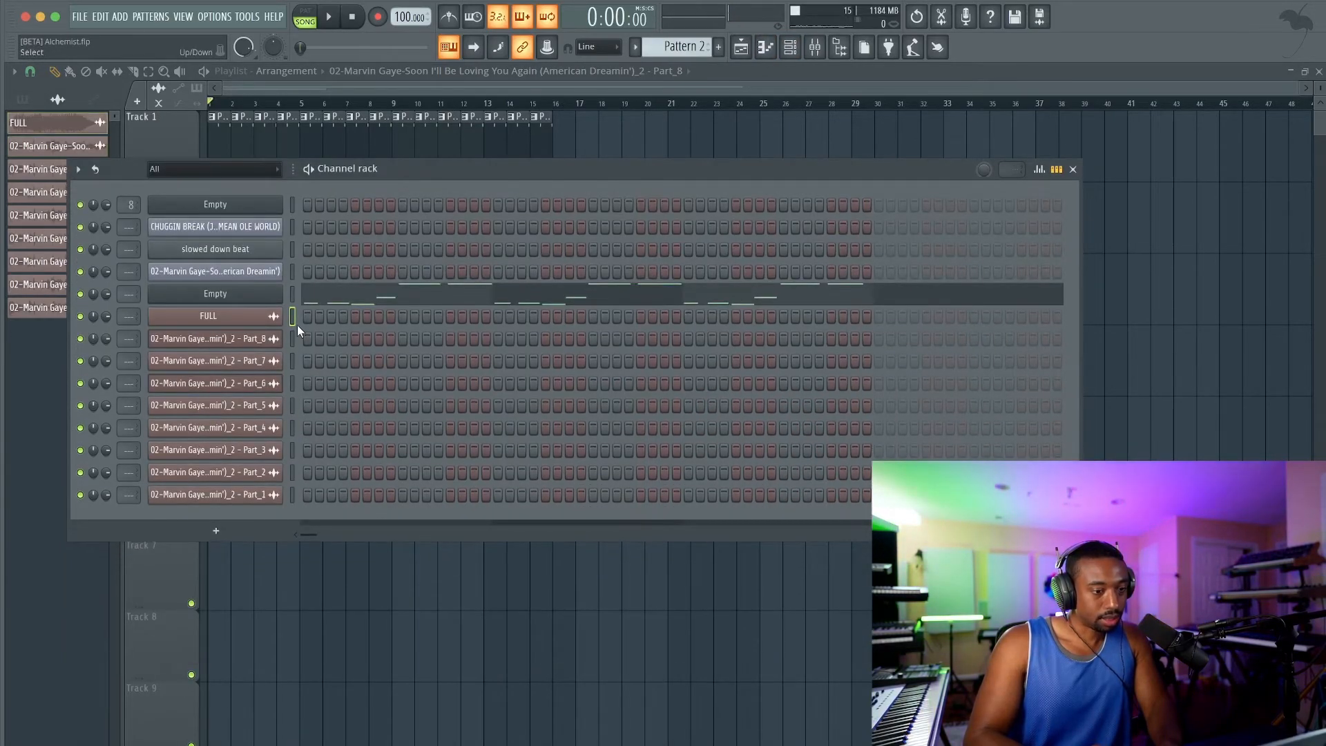
pyautogui.click(691, 47)
pyautogui.click(772, 57)
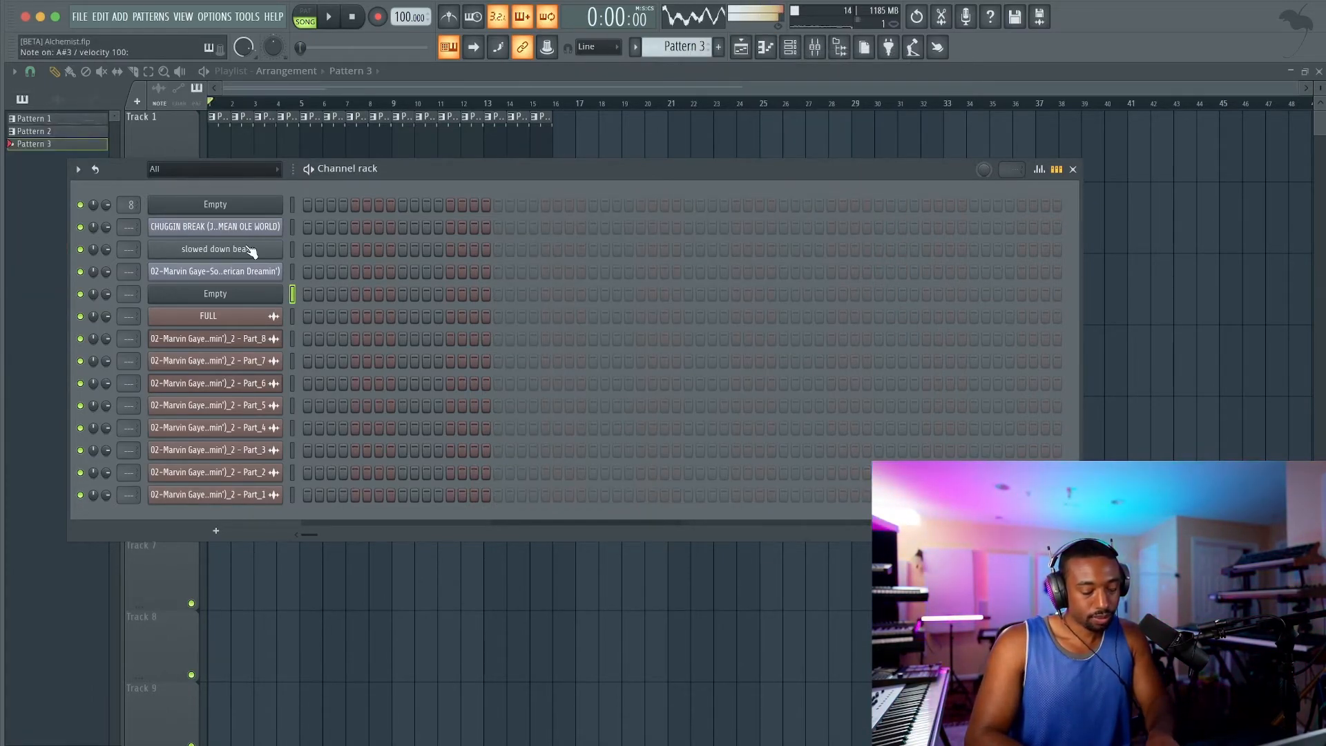
# Open the FPC on the Empty channel above FULL and copy the volume envelope settings of pad 1.
pyautogui.click(266, 294)
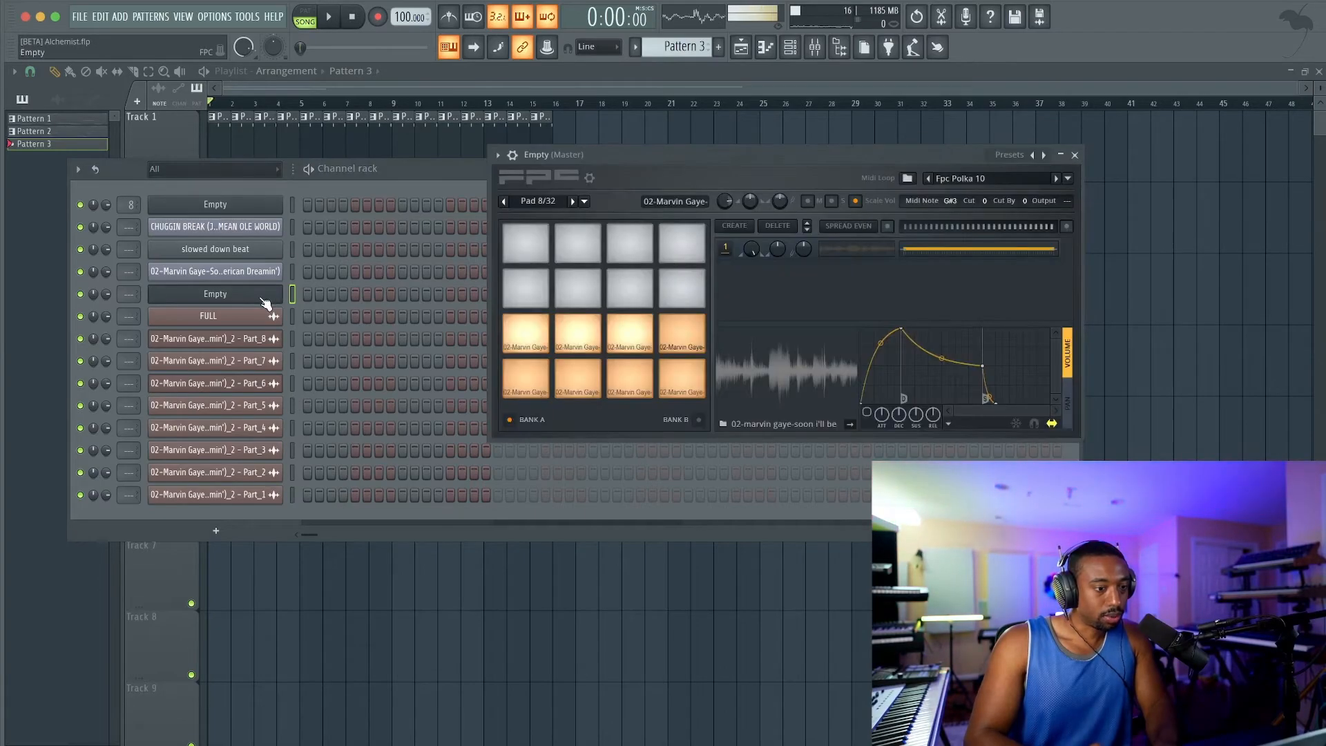
pyautogui.click(543, 391)
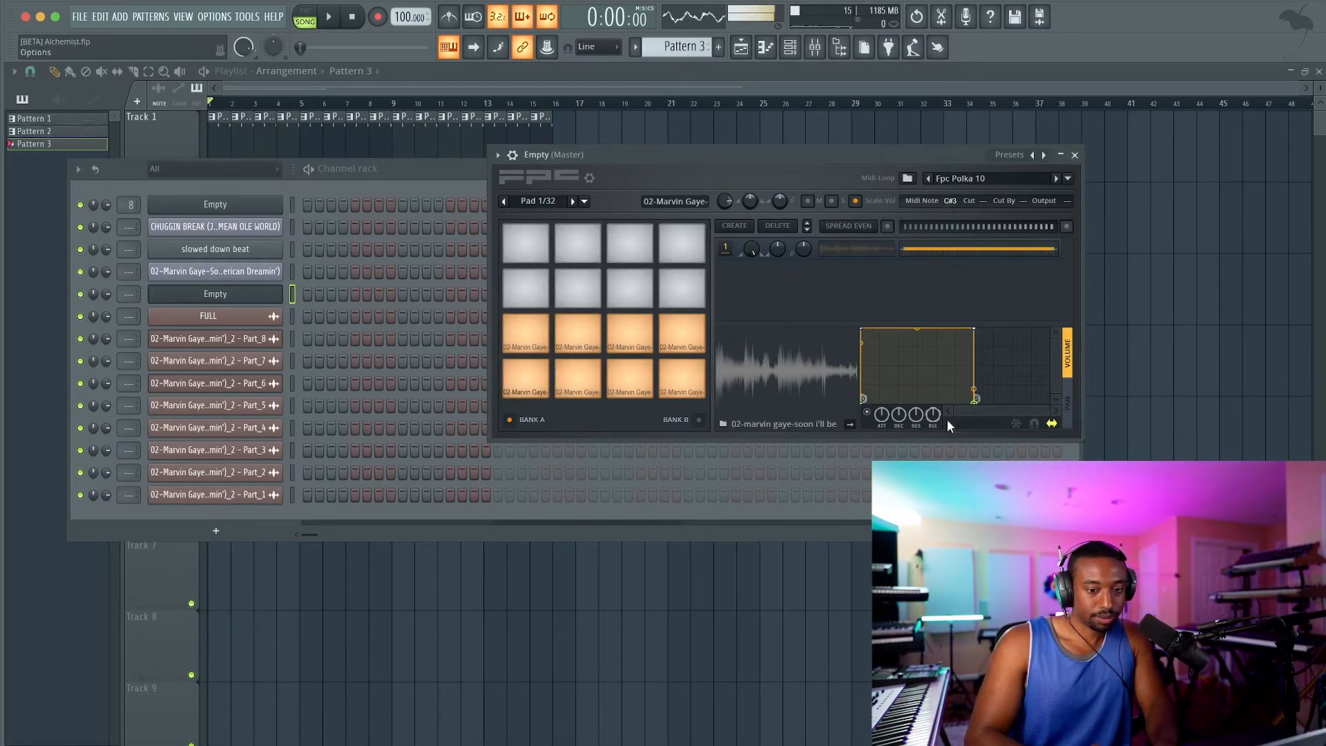
pyautogui.click(362, 15)
pyautogui.click(547, 343)
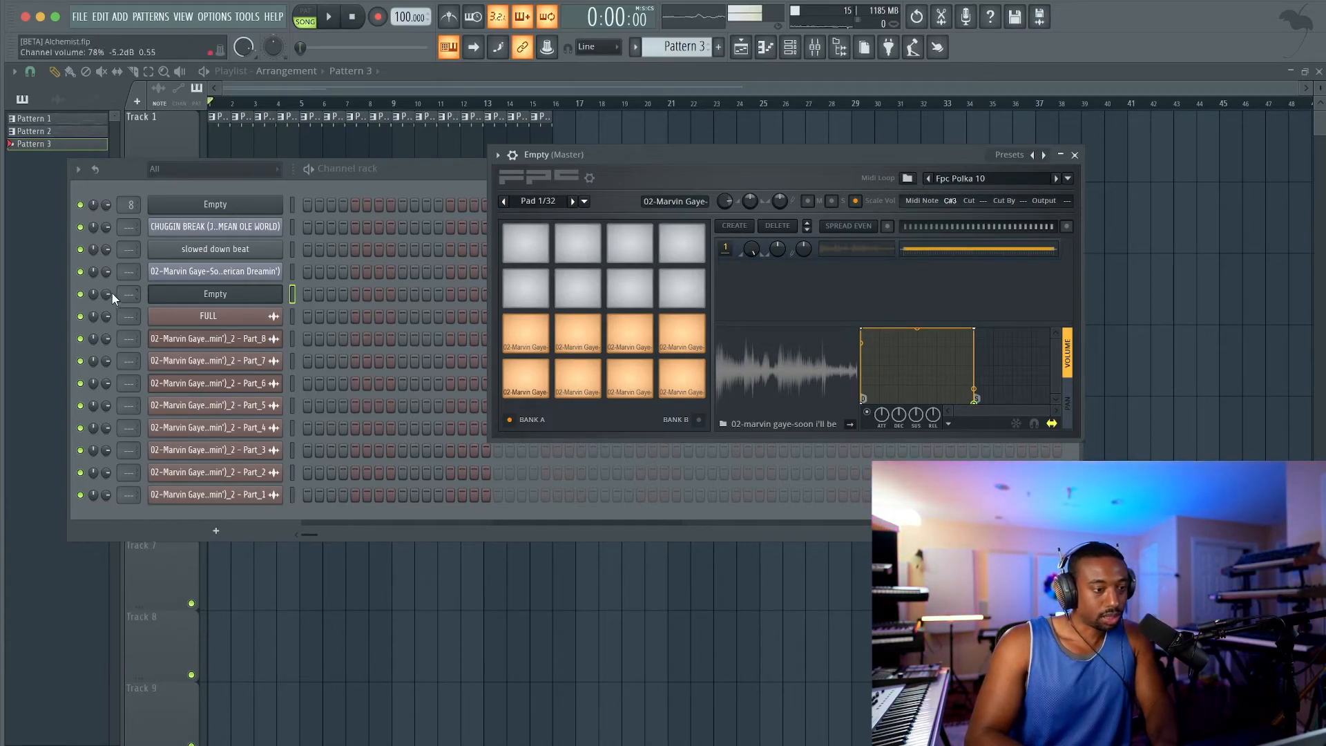
# Adjust the FPC channel's volume and apply pad 1's volume envelope to pad 5.
pyautogui.moveTo(107, 294); pyautogui.dragTo(106, 267)
pyautogui.click(246, 296)
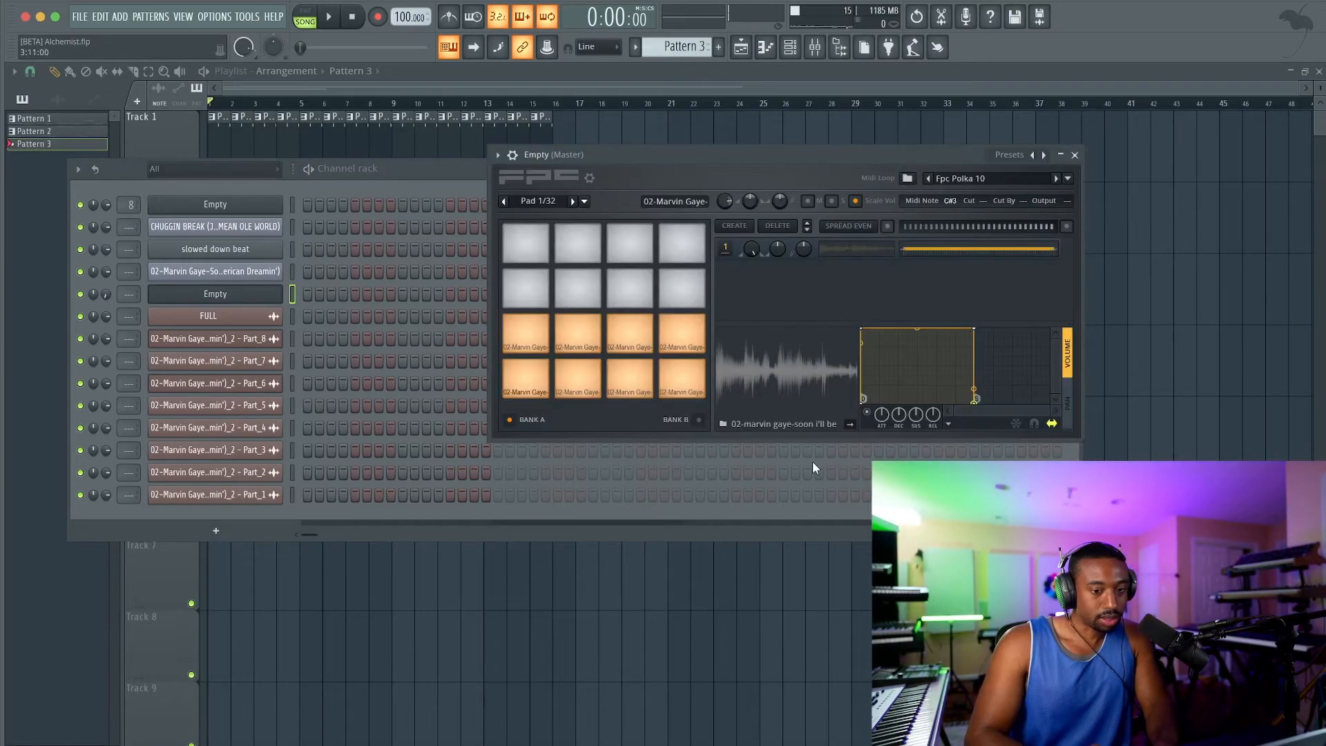
pyautogui.click(547, 337)
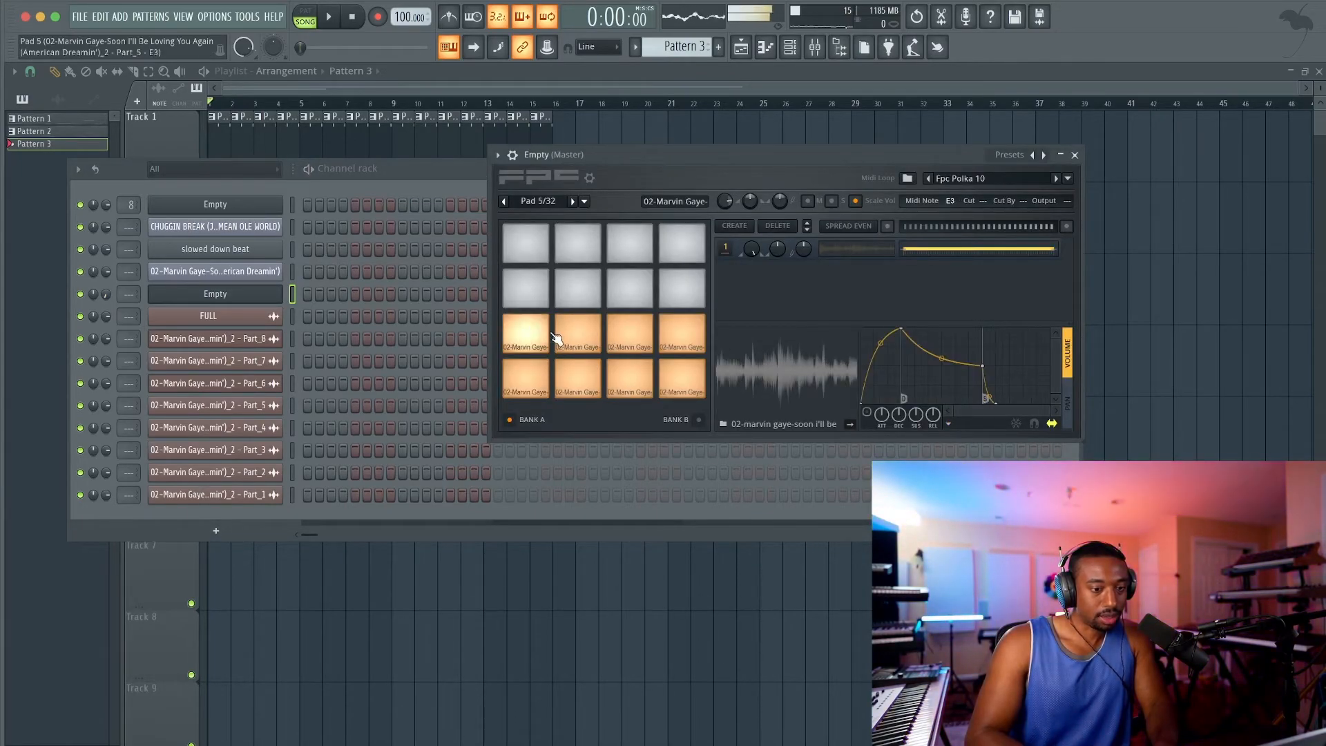
pyautogui.click(949, 424)
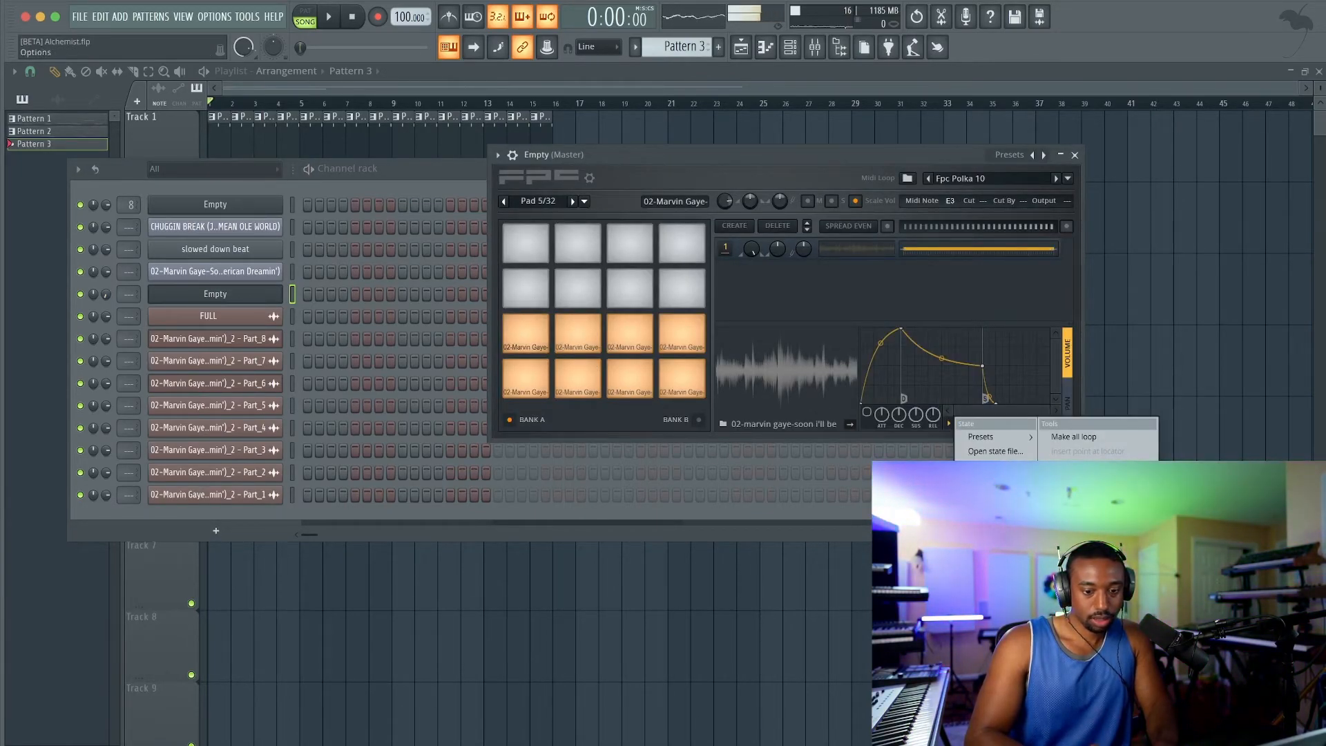
pyautogui.click(1073, 436)
pyautogui.click(103, 294)
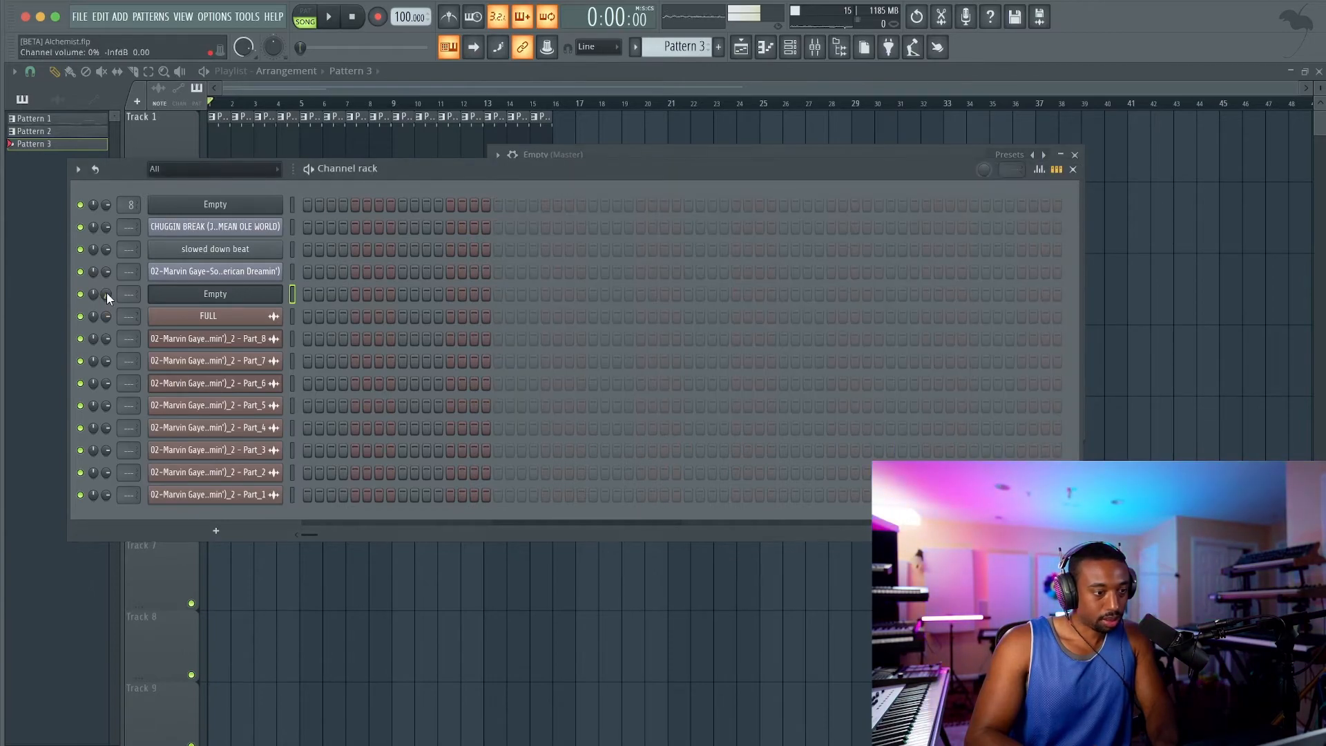
# Apply pad 1's volume envelope to pads 6, 7 and 8, and close the FPC.
pyautogui.click(215, 293)
pyautogui.click(590, 340)
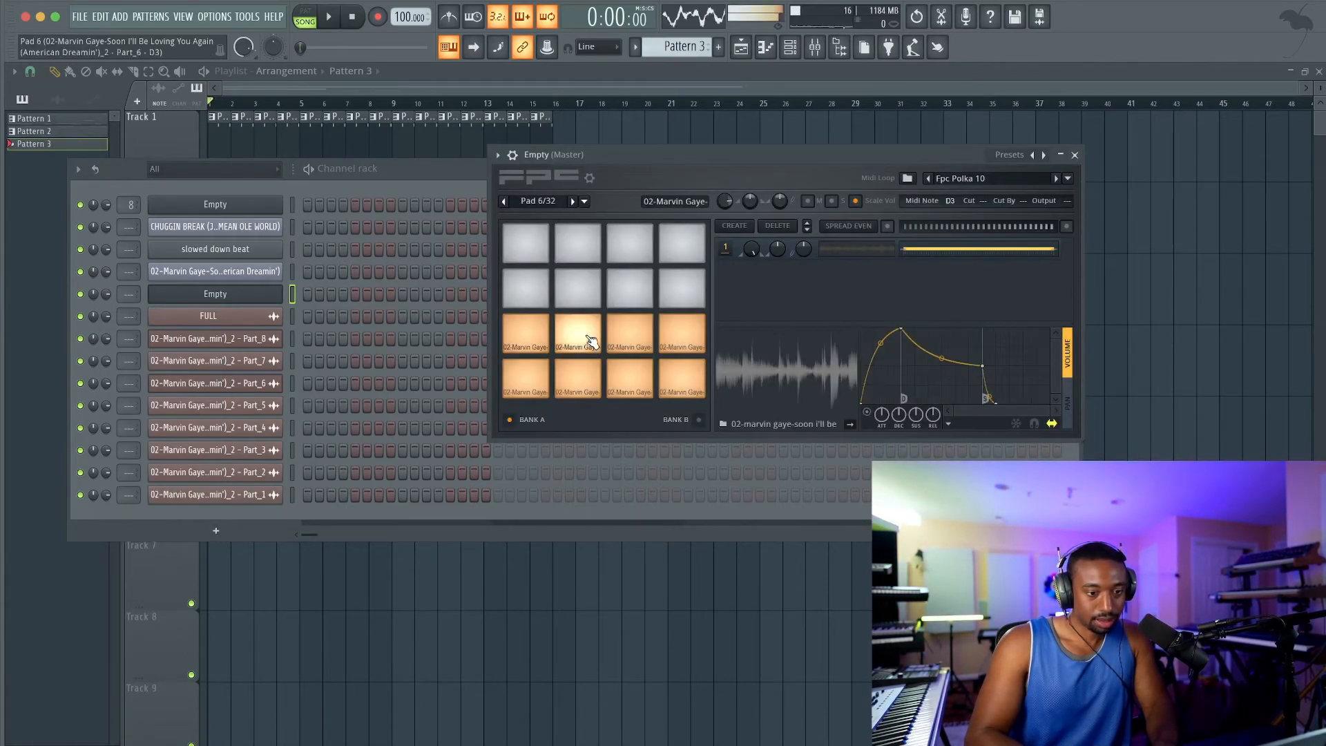
pyautogui.click(950, 426)
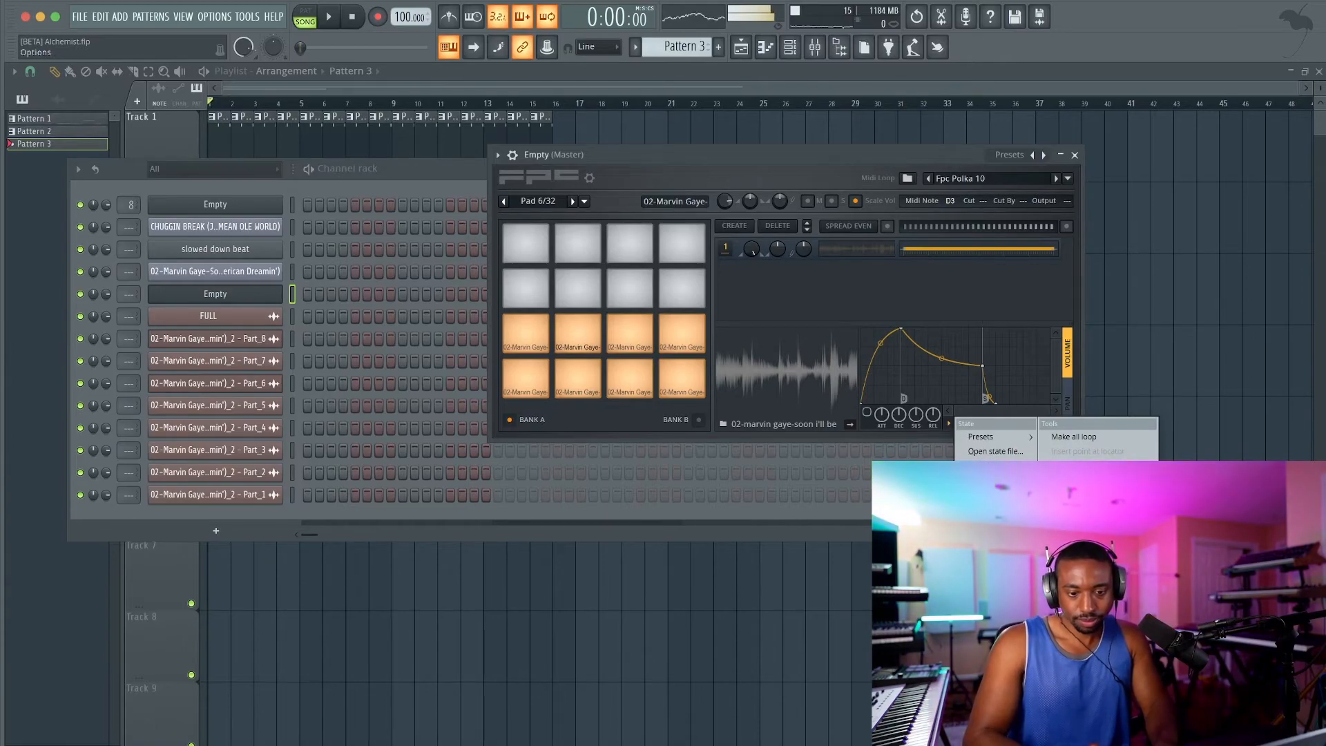
pyautogui.click(637, 325)
pyautogui.click(636, 325)
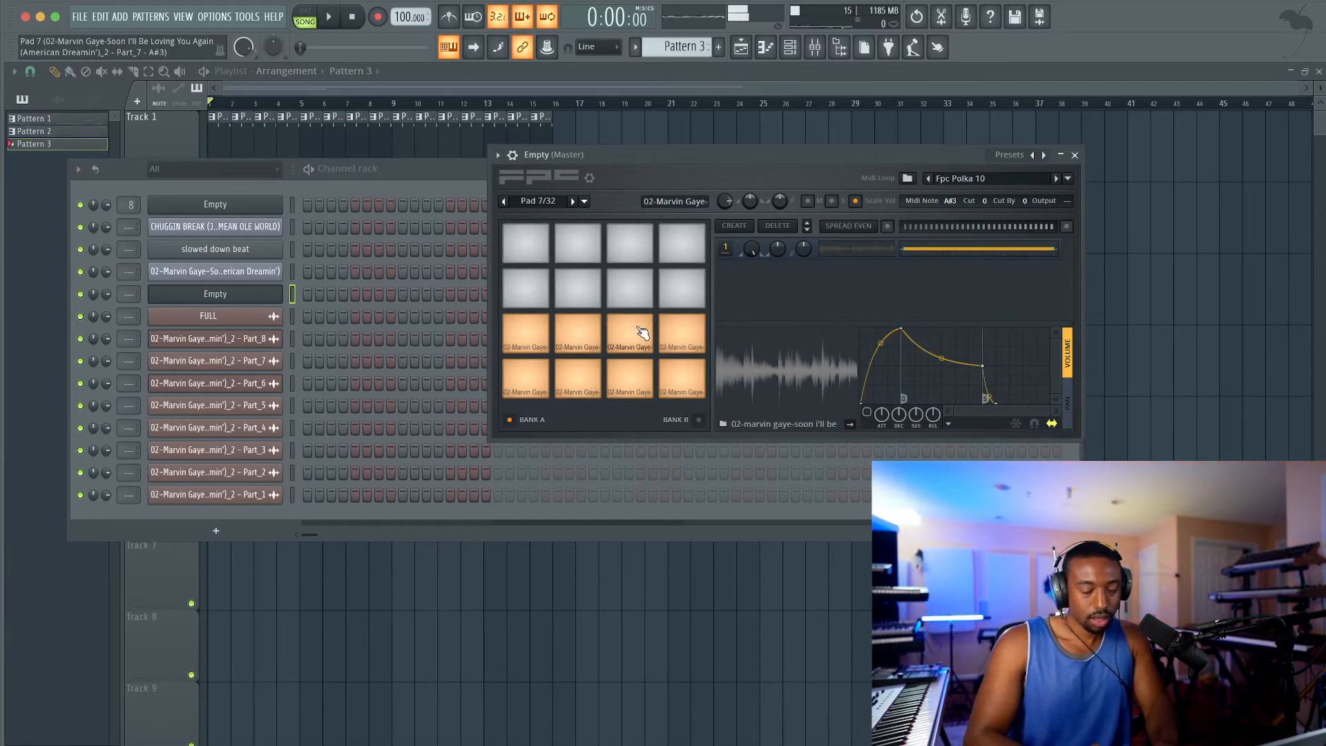
pyautogui.click(949, 426)
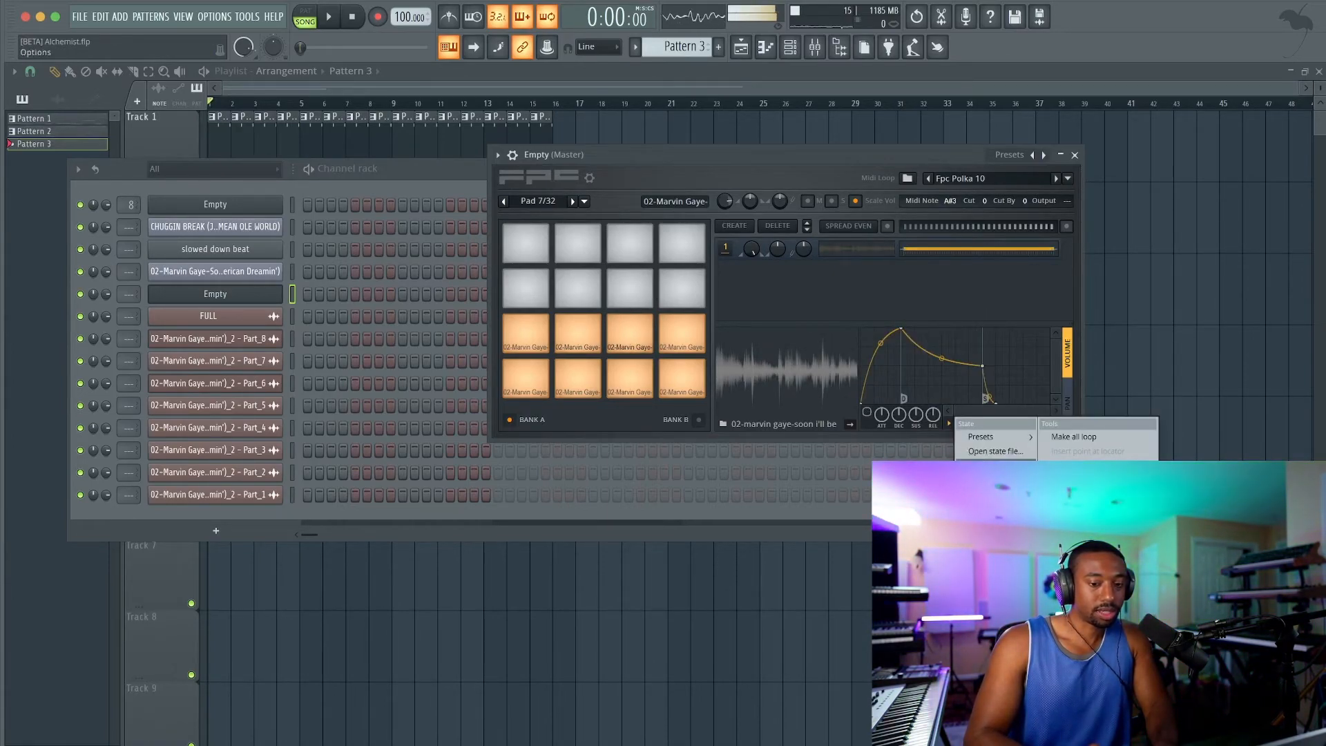
pyautogui.click(995, 460)
pyautogui.click(682, 335)
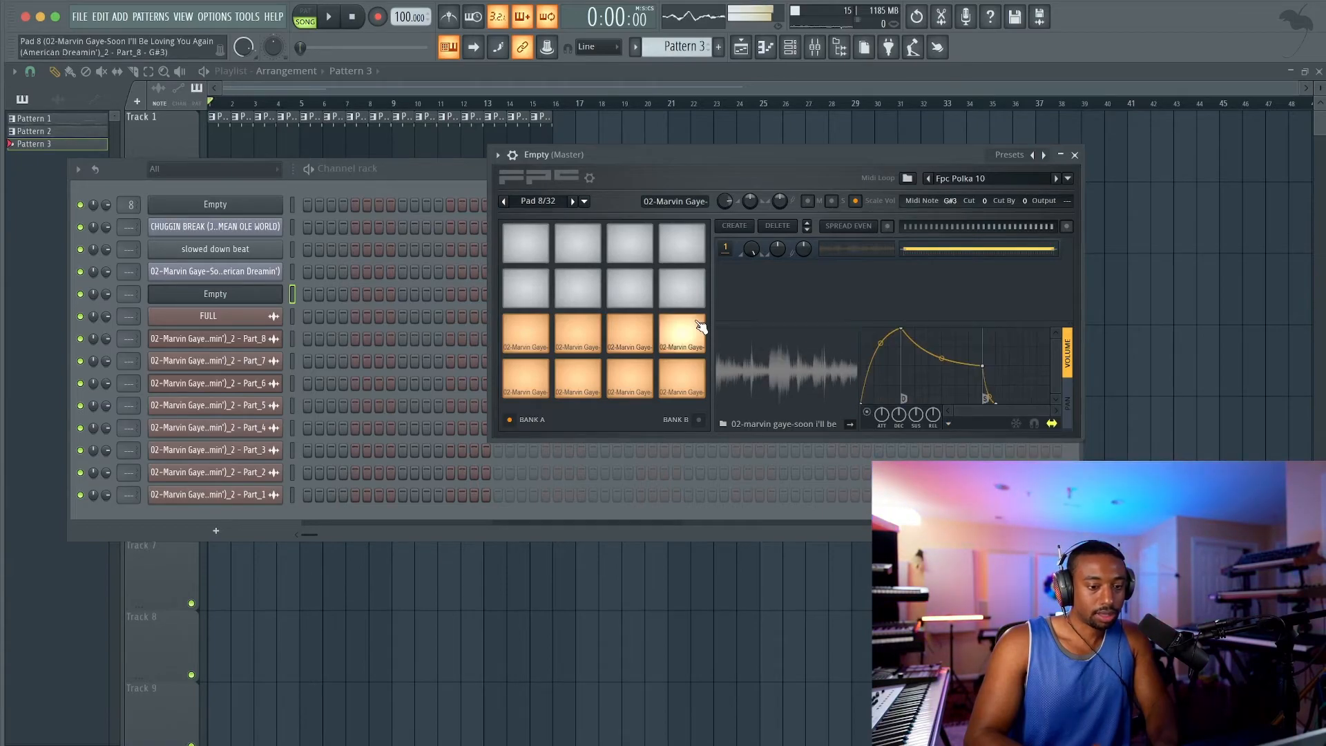
pyautogui.click(949, 426)
pyautogui.click(995, 459)
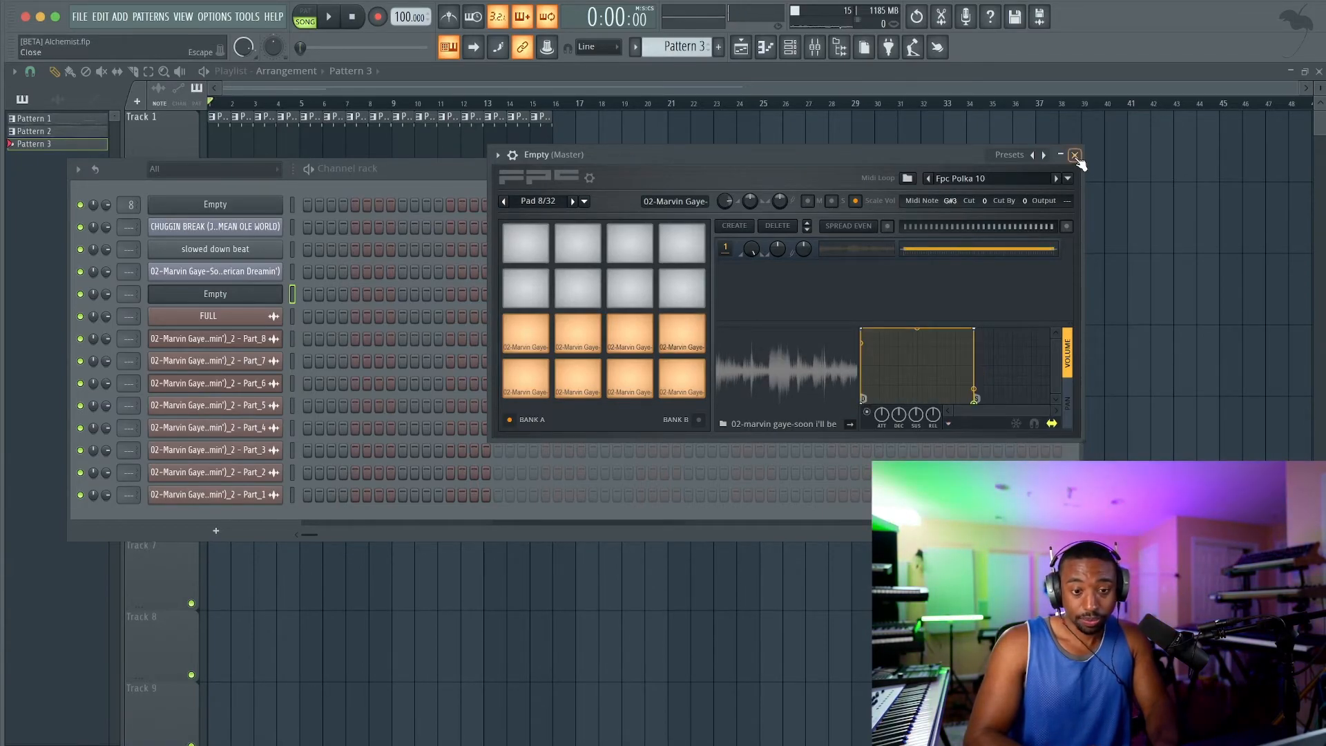
pyautogui.click(1074, 156)
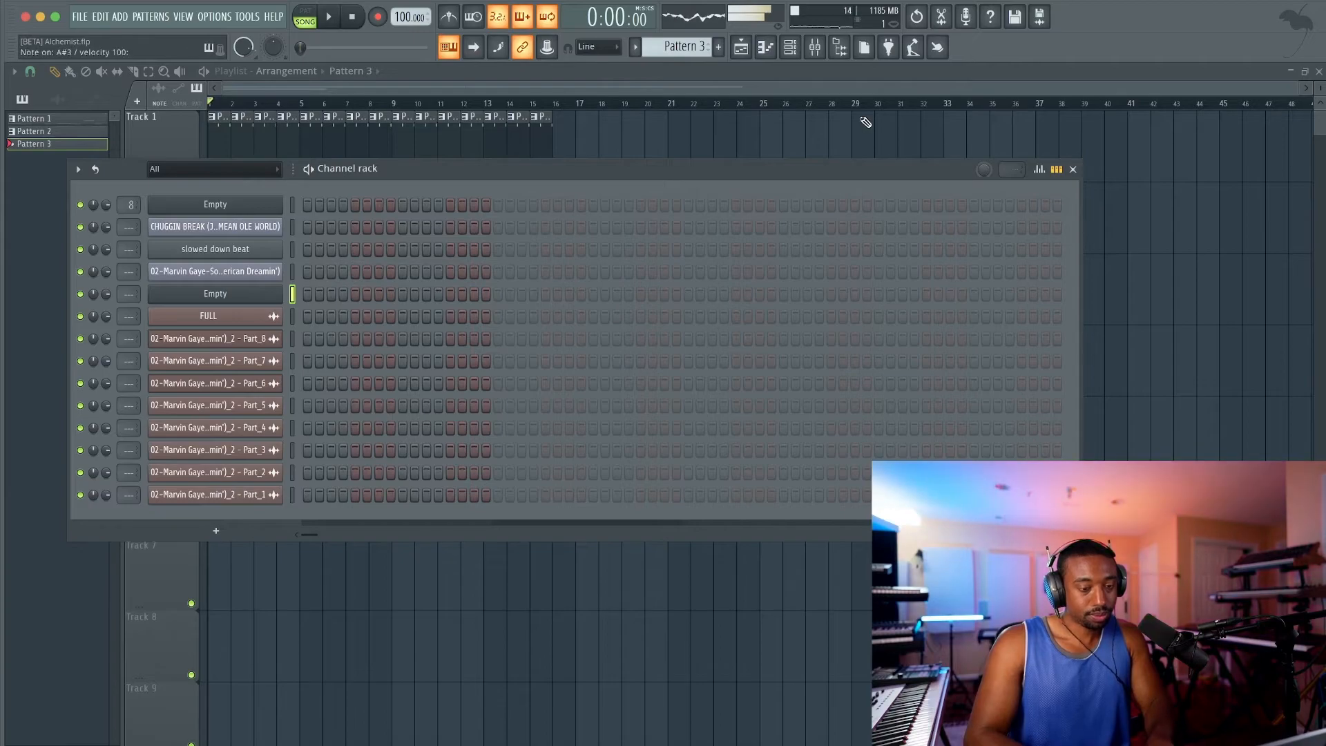
# Play the arrangement from the start to rehearse the FPC pads over the drums.
pyautogui.rightClick(601, 126)
pyautogui.press('space')
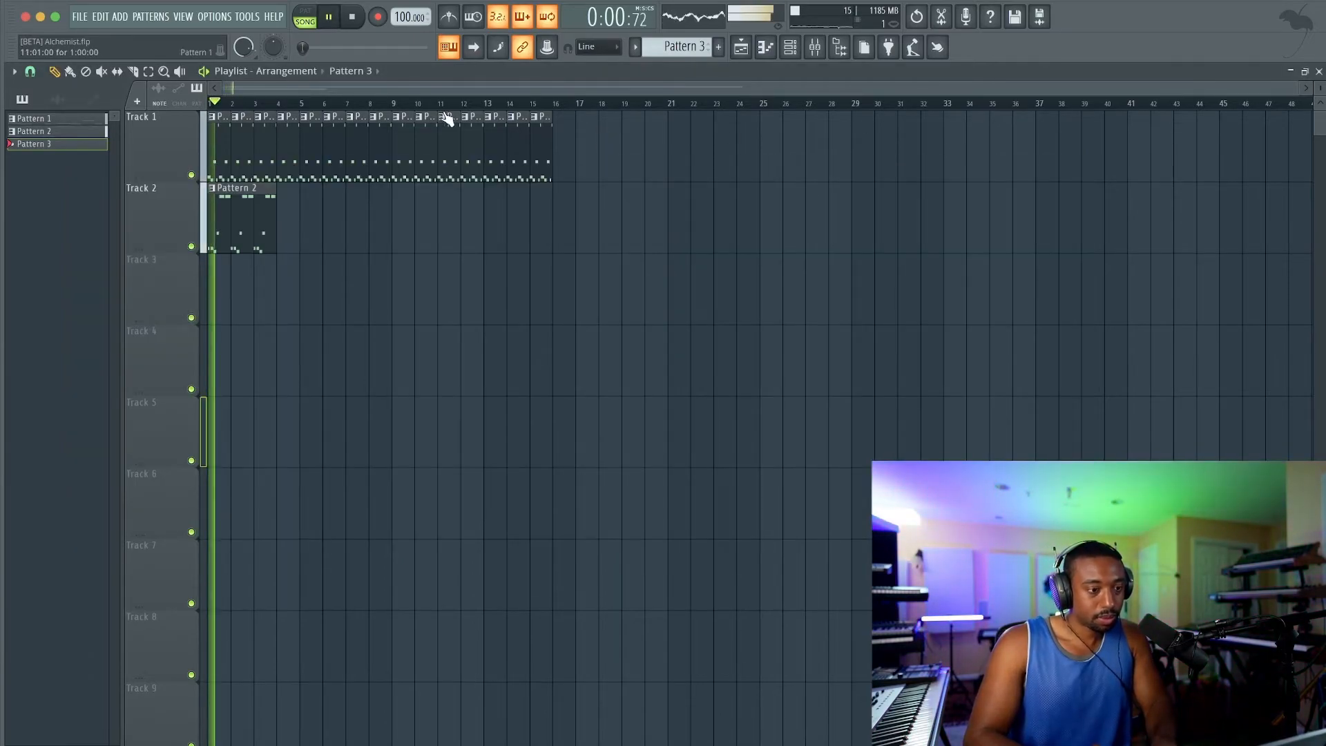
pyautogui.click(799, 49)
pyautogui.click(799, 49)
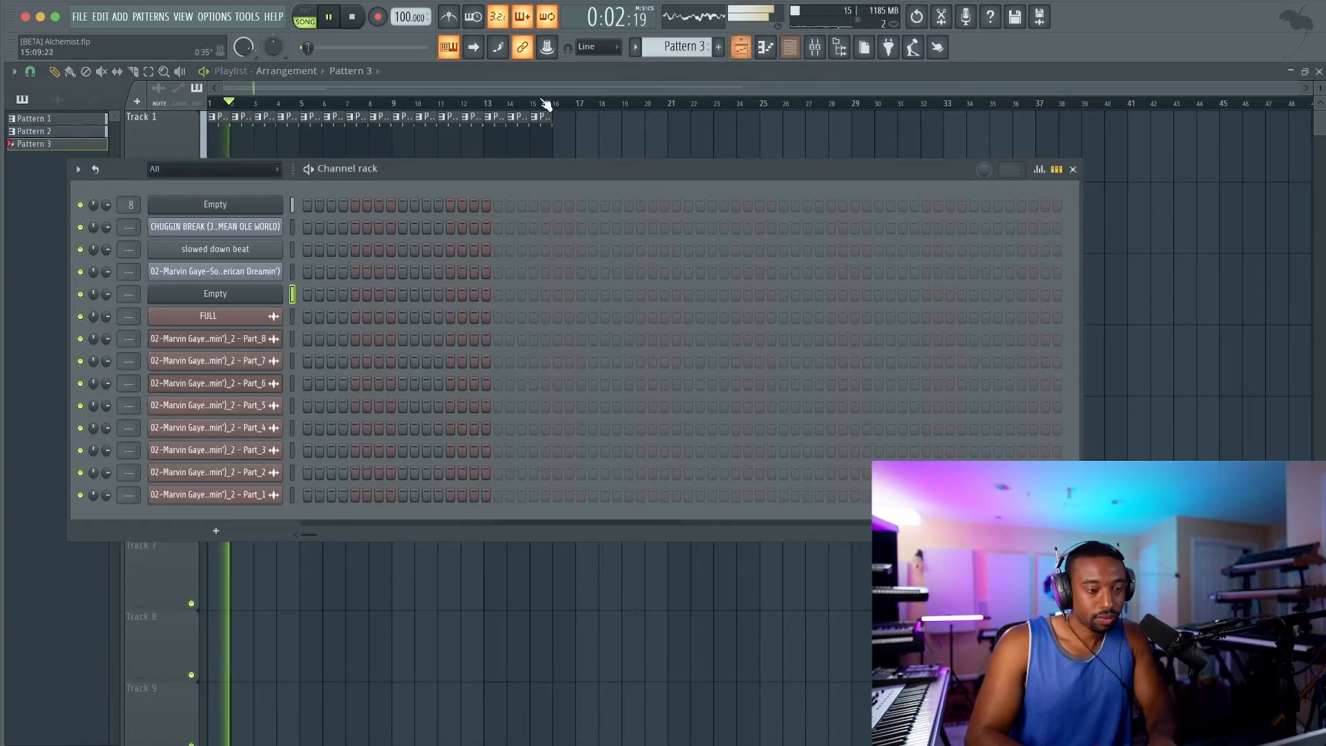
pyautogui.rightClick(587, 138)
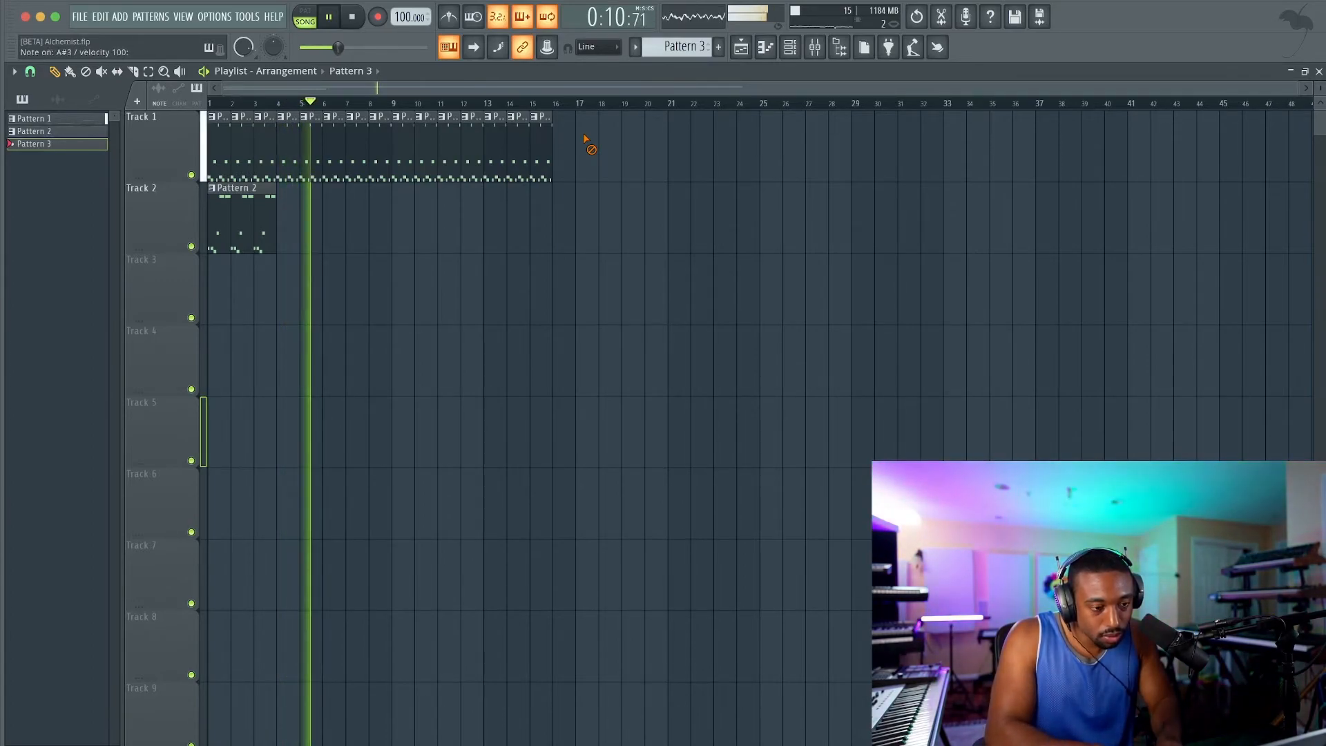
pyautogui.press('space')
# Record an FPC pad performance into Pattern 3 during bar 4, and turn recording off.
pyautogui.scroll(1, 253, 116)
pyautogui.scroll(2, 254, 116)
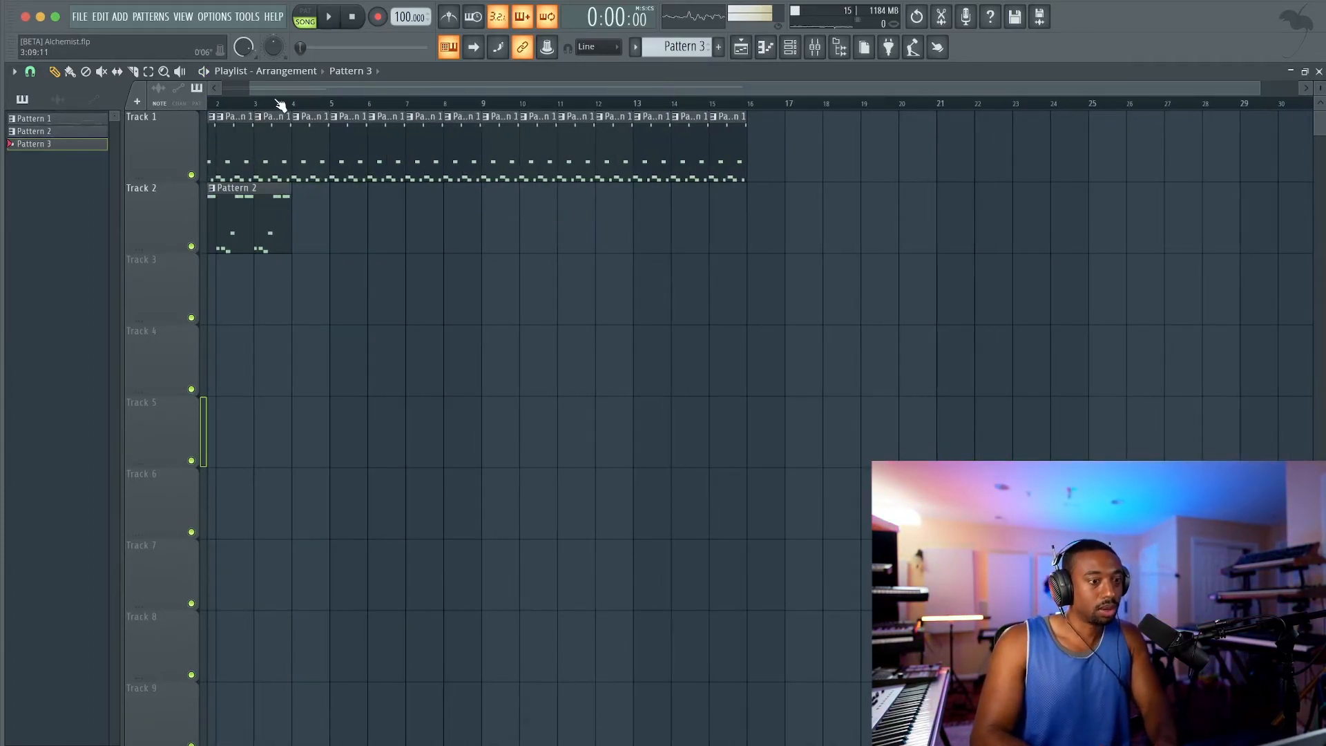
pyautogui.click(377, 17)
pyautogui.click(688, 464)
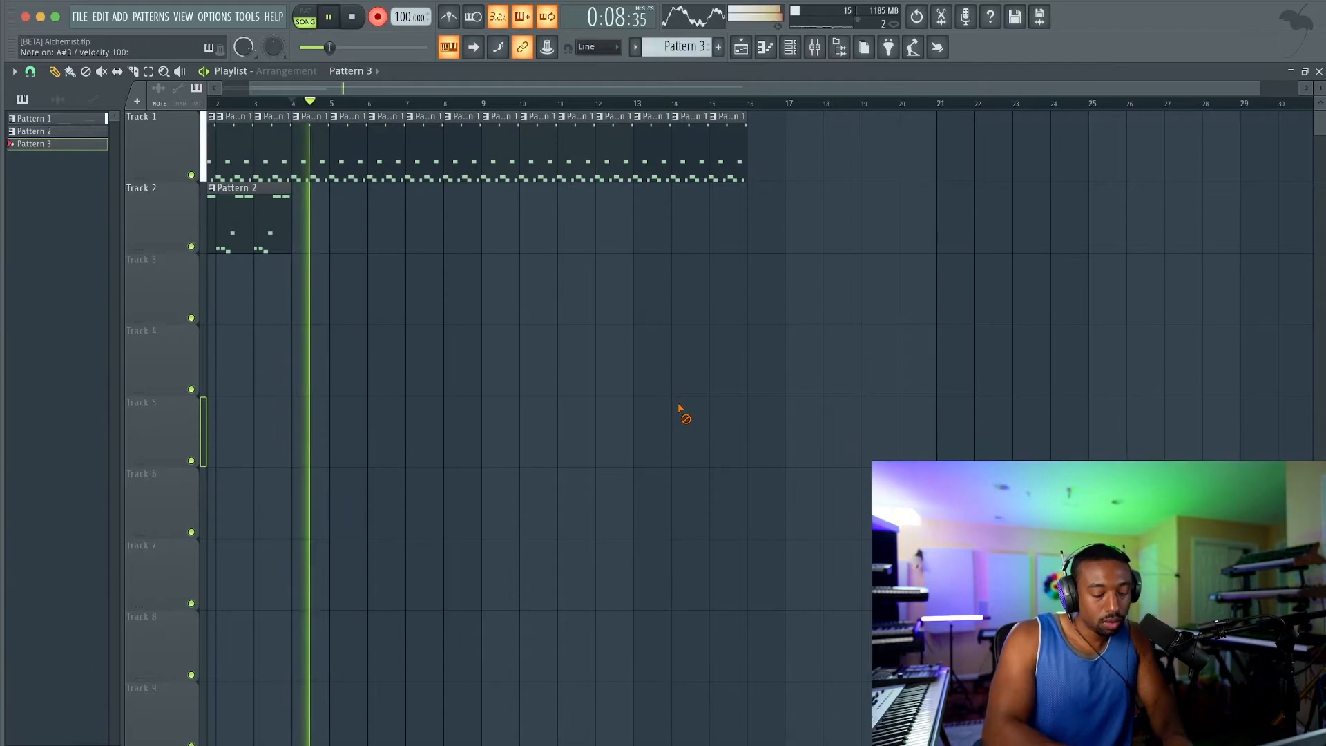
pyautogui.press('space')
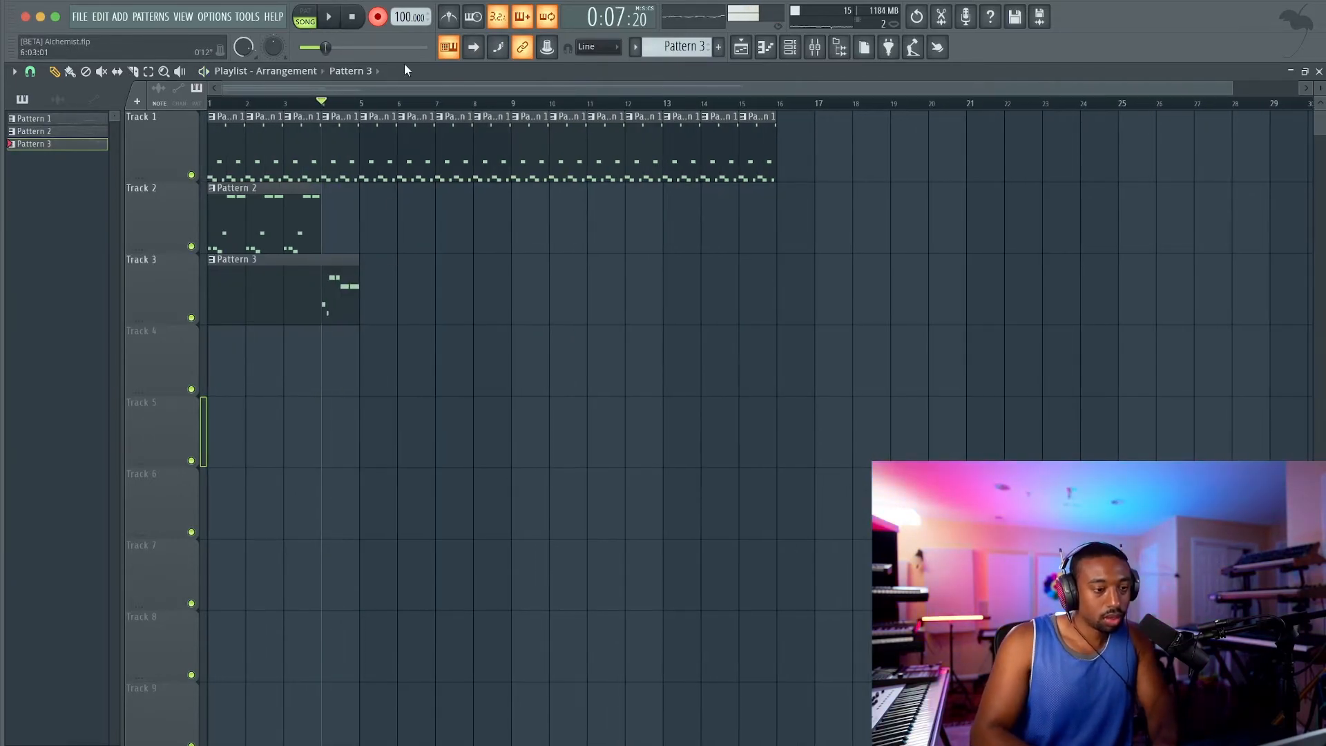
pyautogui.press('space')
pyautogui.press('space')
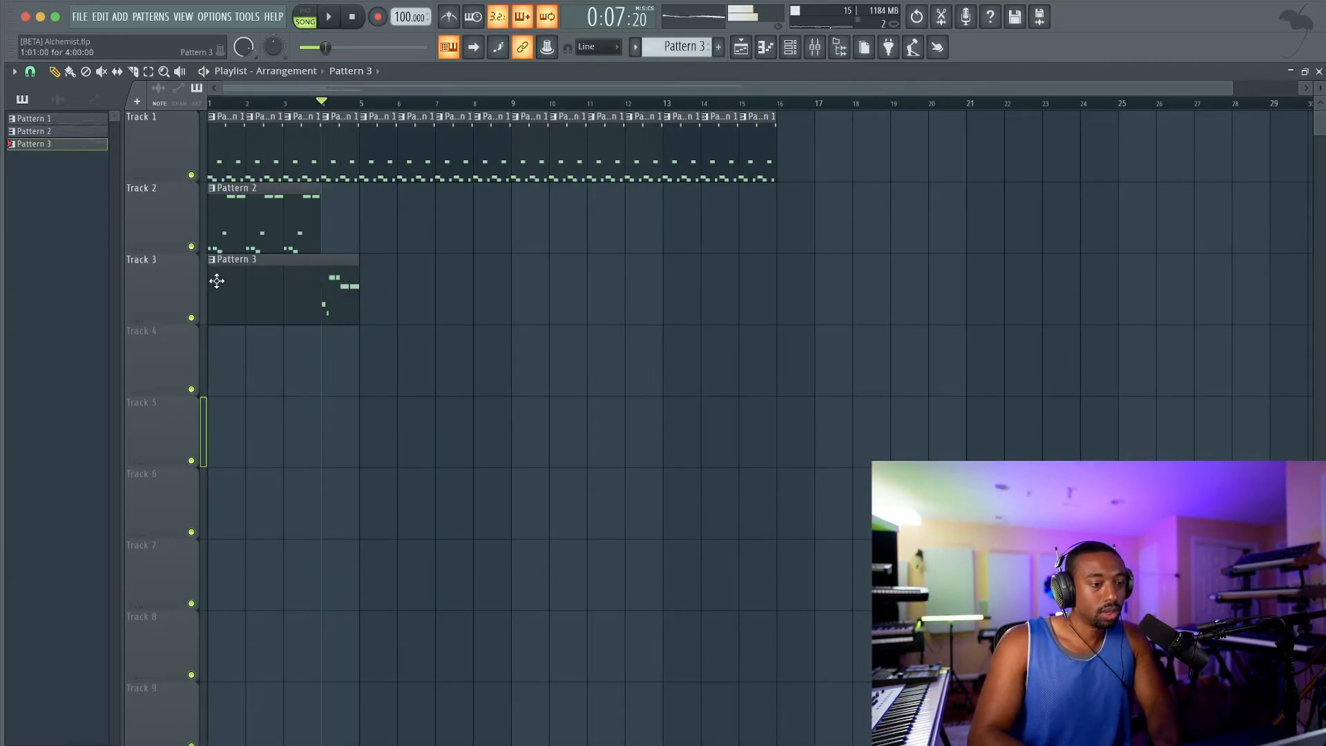
# Trim the Pattern 3 clip to bar 4, place it directly after Pattern 2 on Track 2, and play the result.
pyautogui.moveTo(343, 295); pyautogui.dragTo(343, 219)
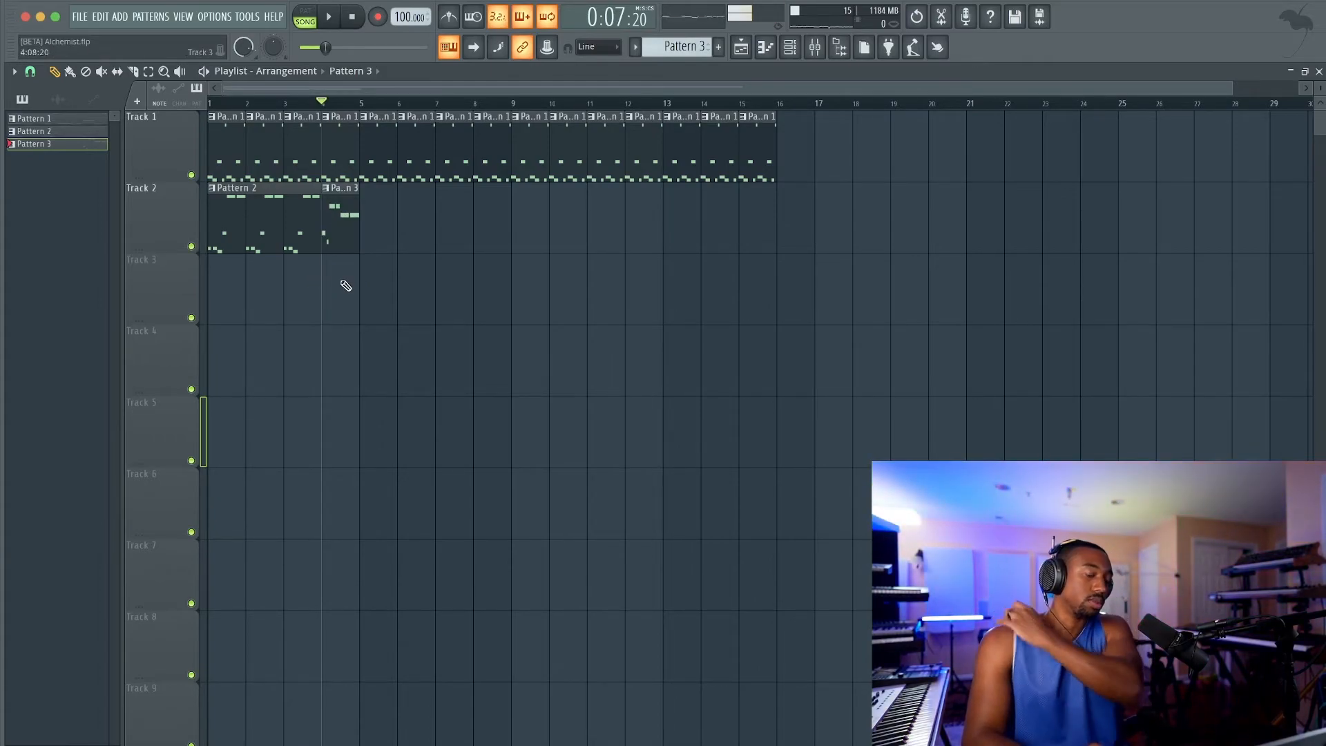
pyautogui.scroll(3, 345, 285)
pyautogui.click(329, 17)
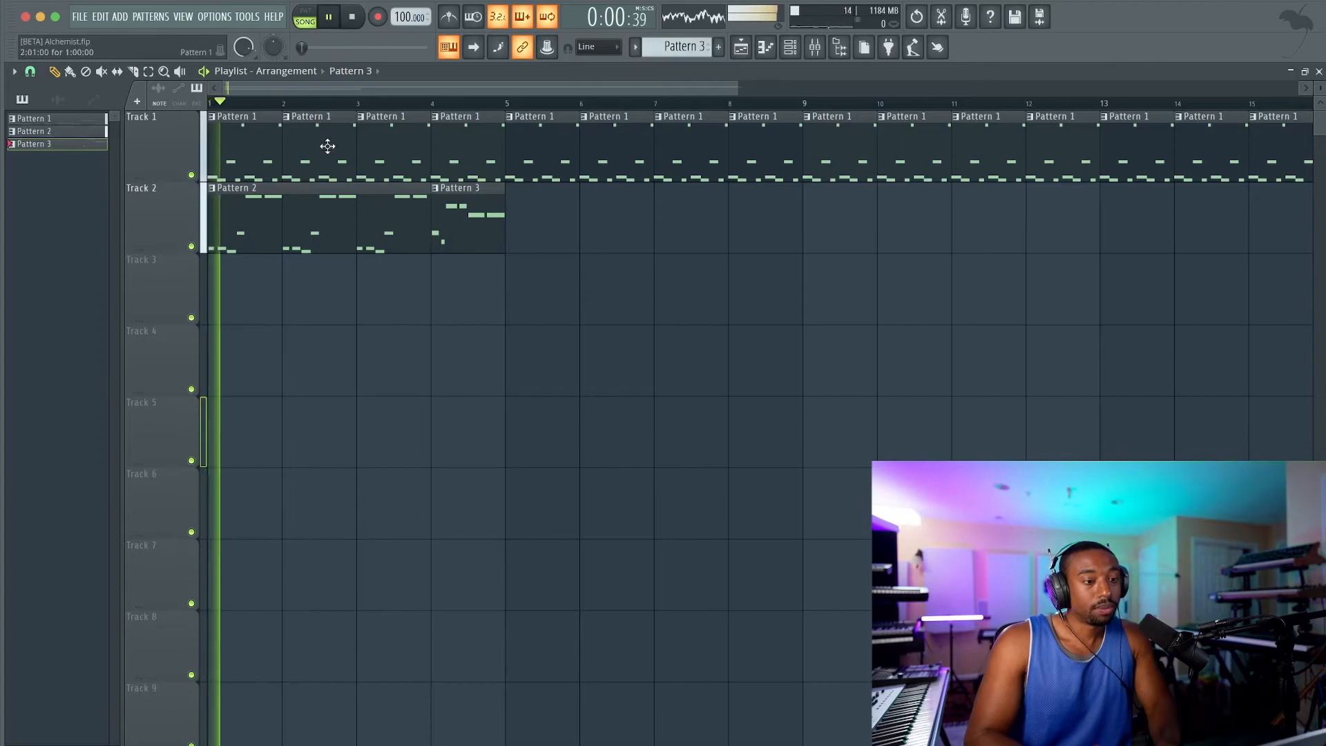
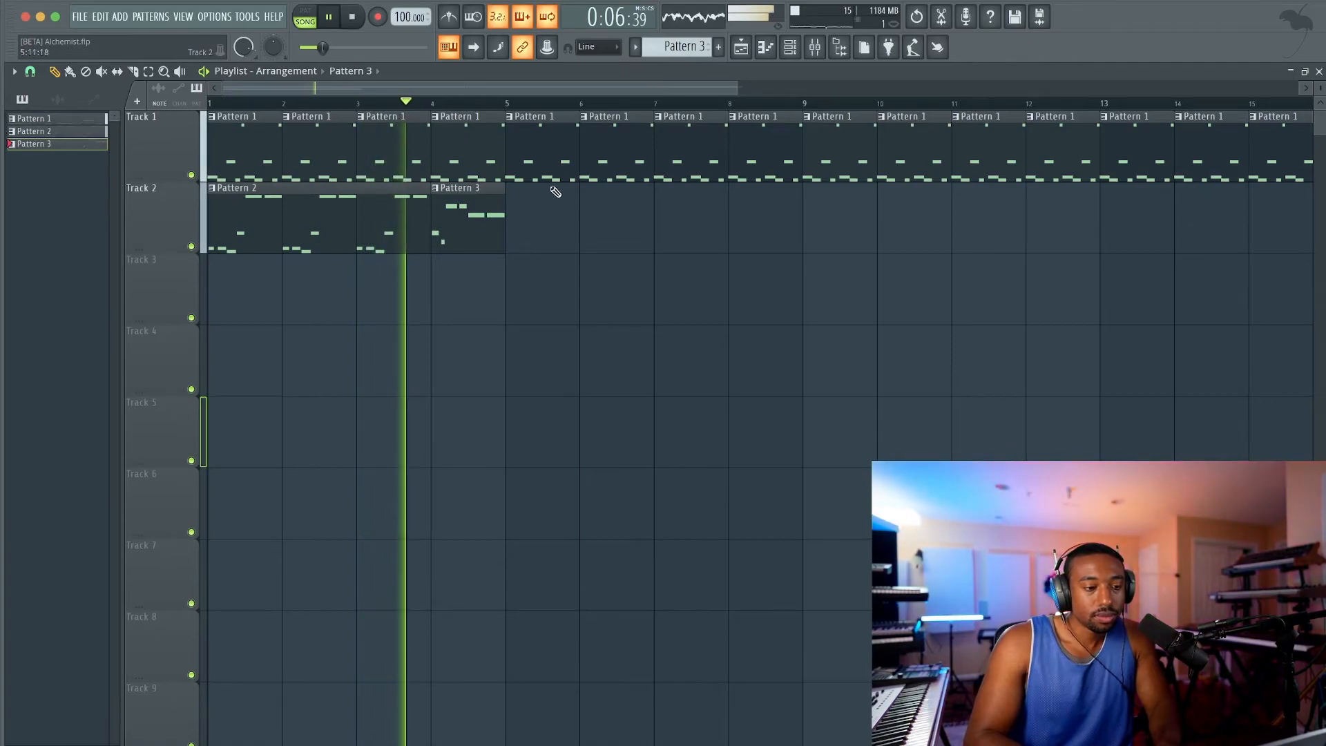
# Stop playback and consolidate the Pattern 2 and Pattern 3 clips on Track 2 into one audio clip.
pyautogui.moveTo(559, 248); pyautogui.dragTo(263, 213)
pyautogui.press('space')
pyautogui.rightClick(188, 220)
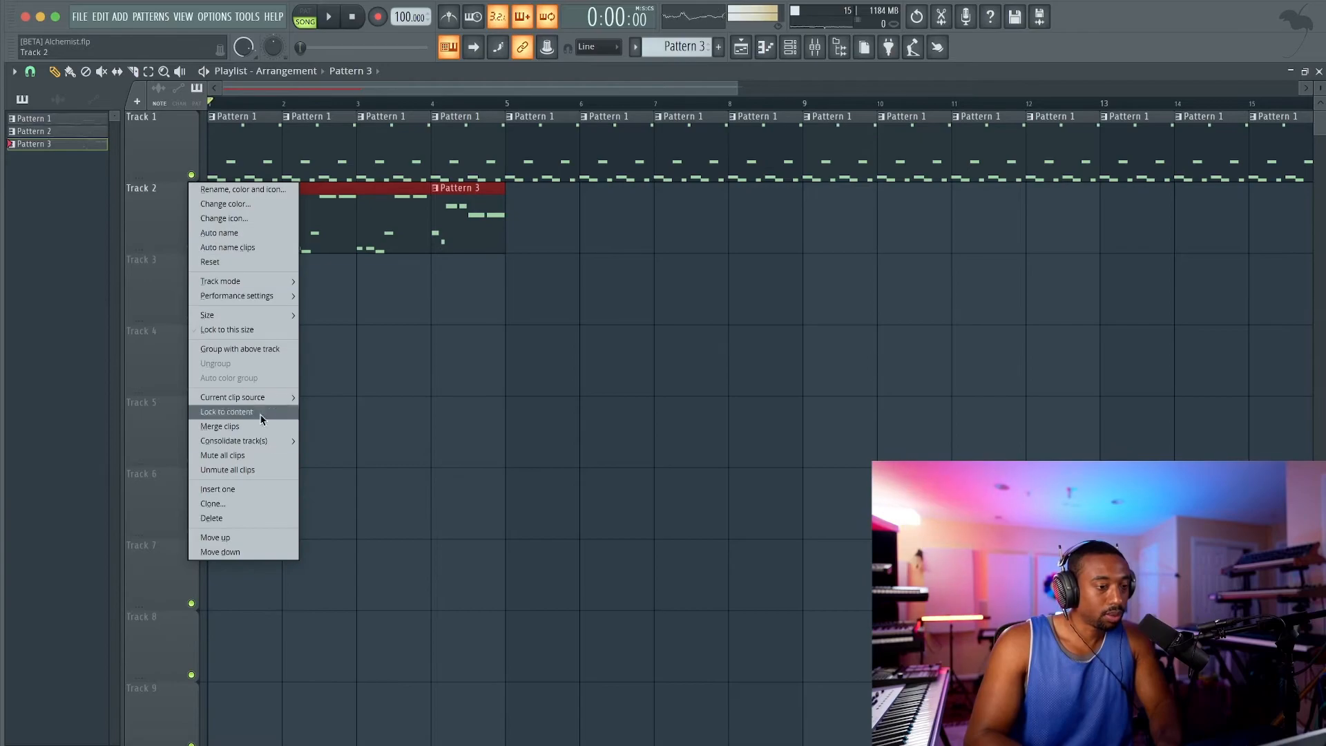
pyautogui.moveTo(270, 442)
pyautogui.click(345, 439)
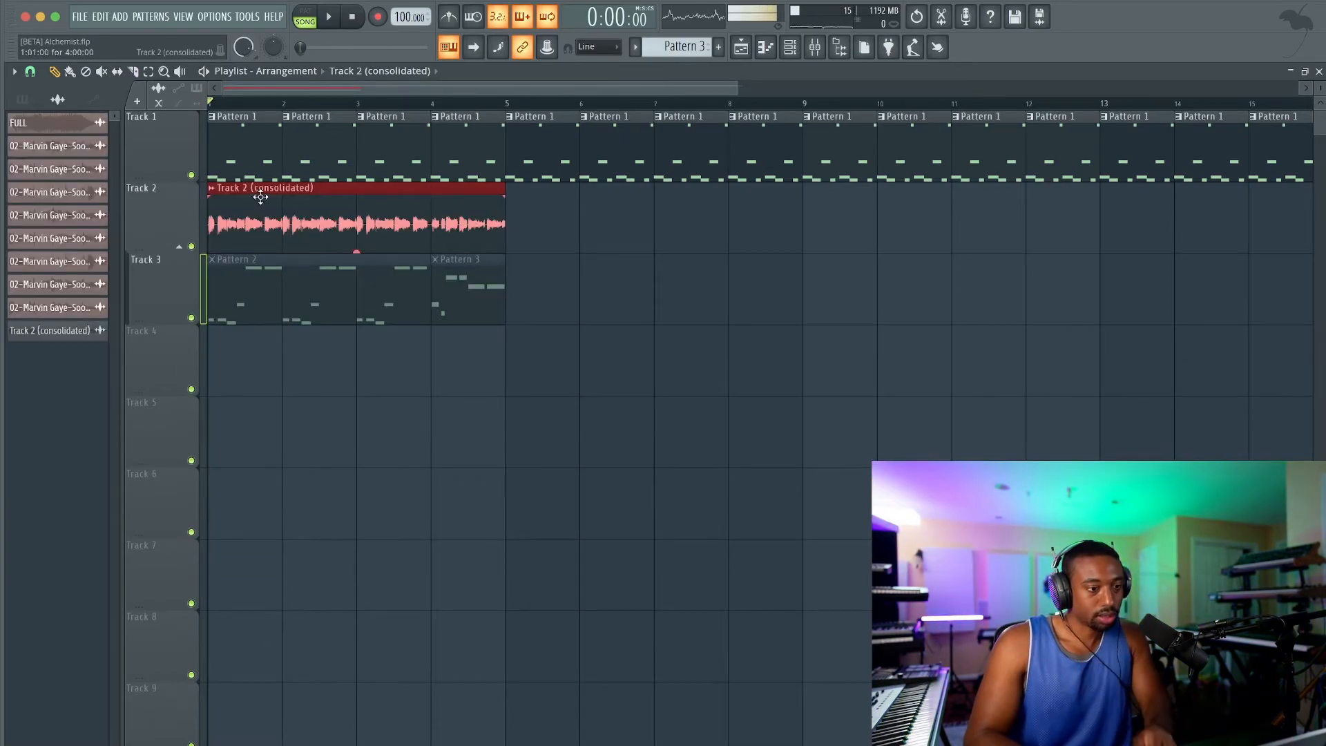
# Run the macro that switches all audio clips to realtime stretching mode.
pyautogui.click(228, 18)
pyautogui.moveTo(247, 16)
pyautogui.moveTo(278, 63)
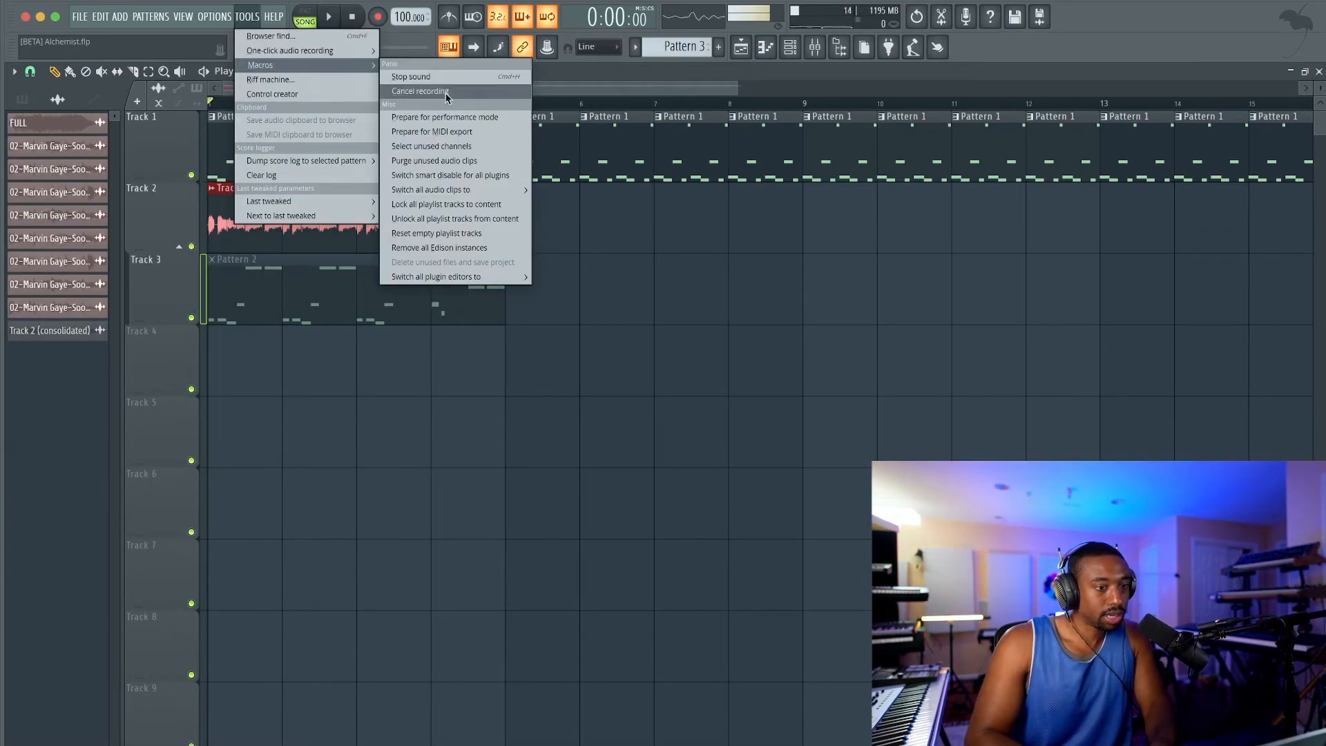
pyautogui.click(577, 190)
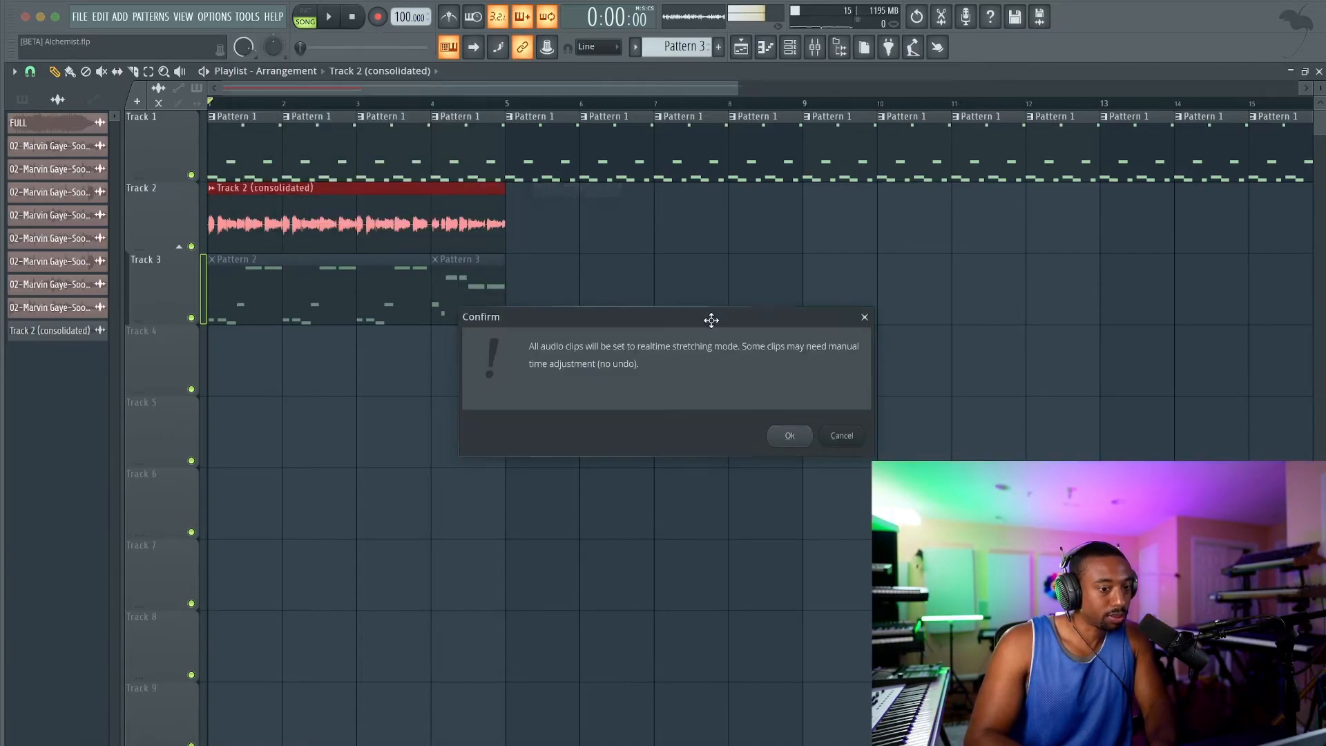
pyautogui.click(789, 436)
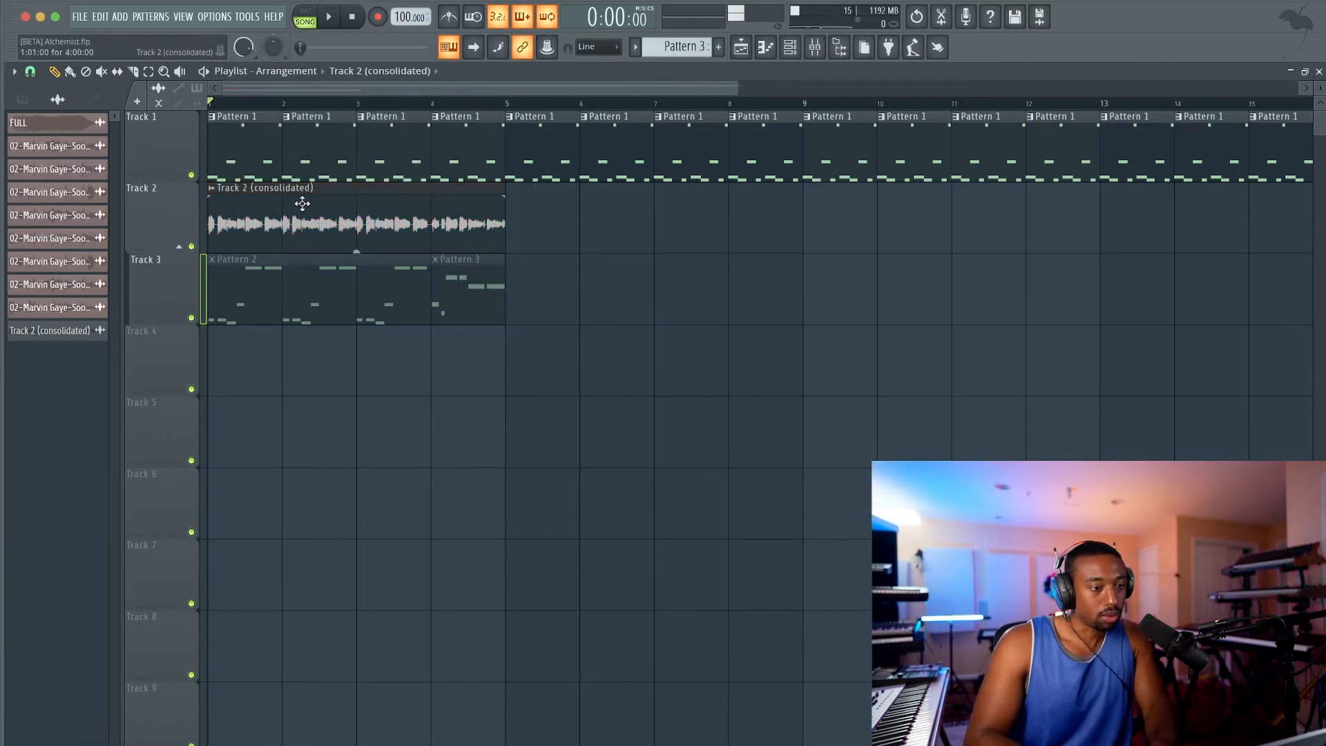
# Inspect the consolidated clip's time stretching settings, and set the project tempo to 81 BPM while playing the arrangement.
pyautogui.click(243, 195)
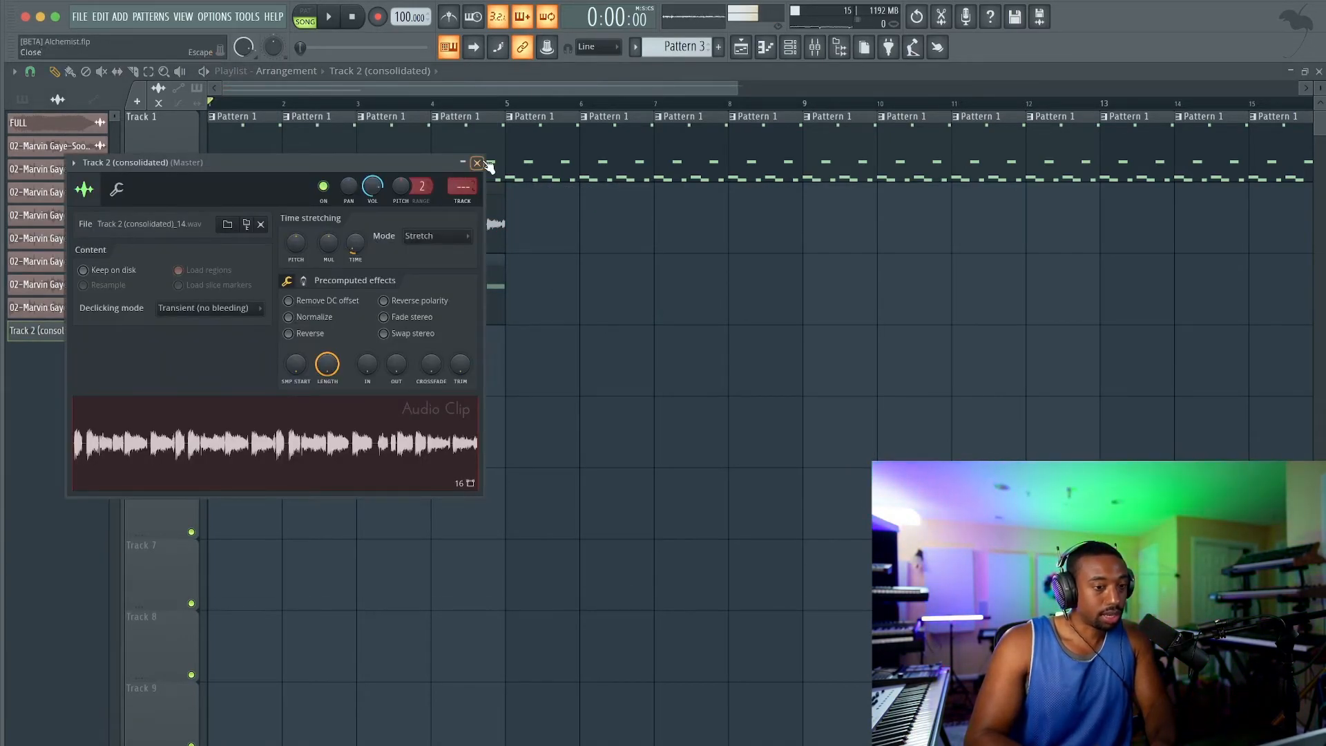
pyautogui.click(476, 163)
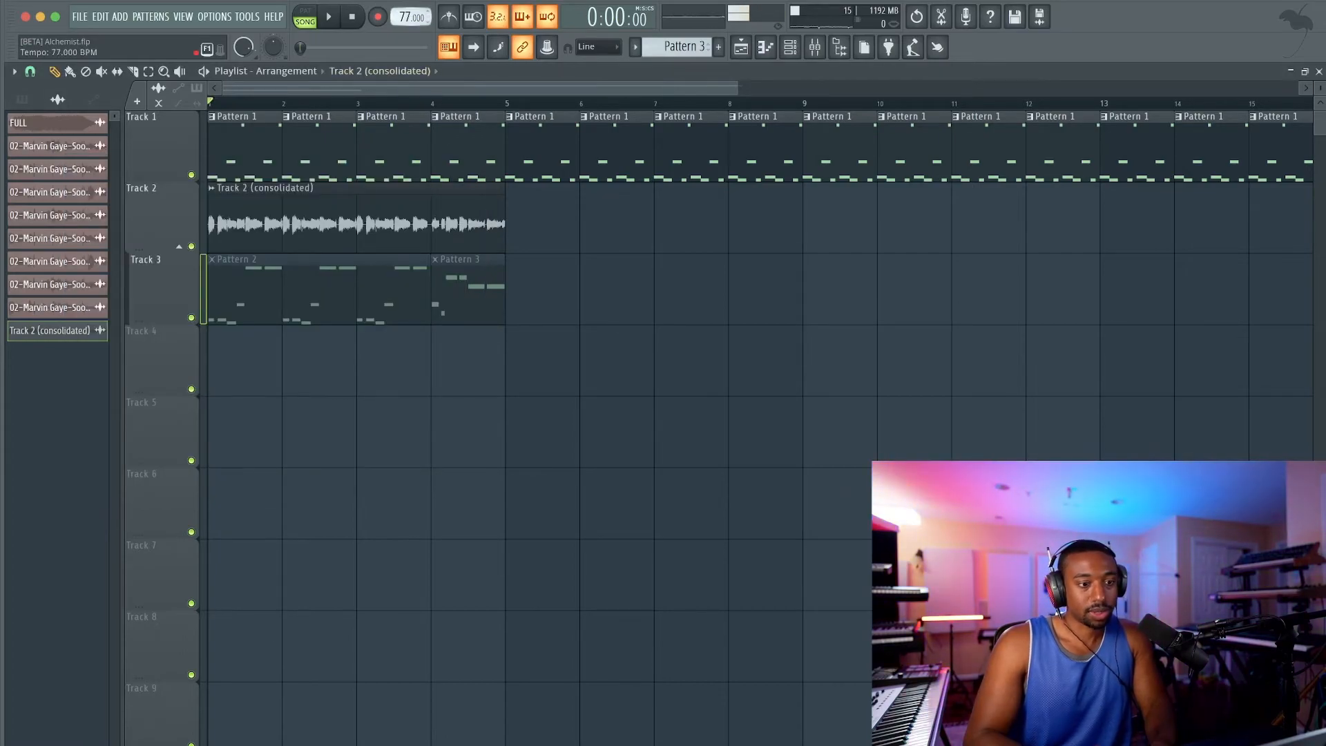
pyautogui.press('space')
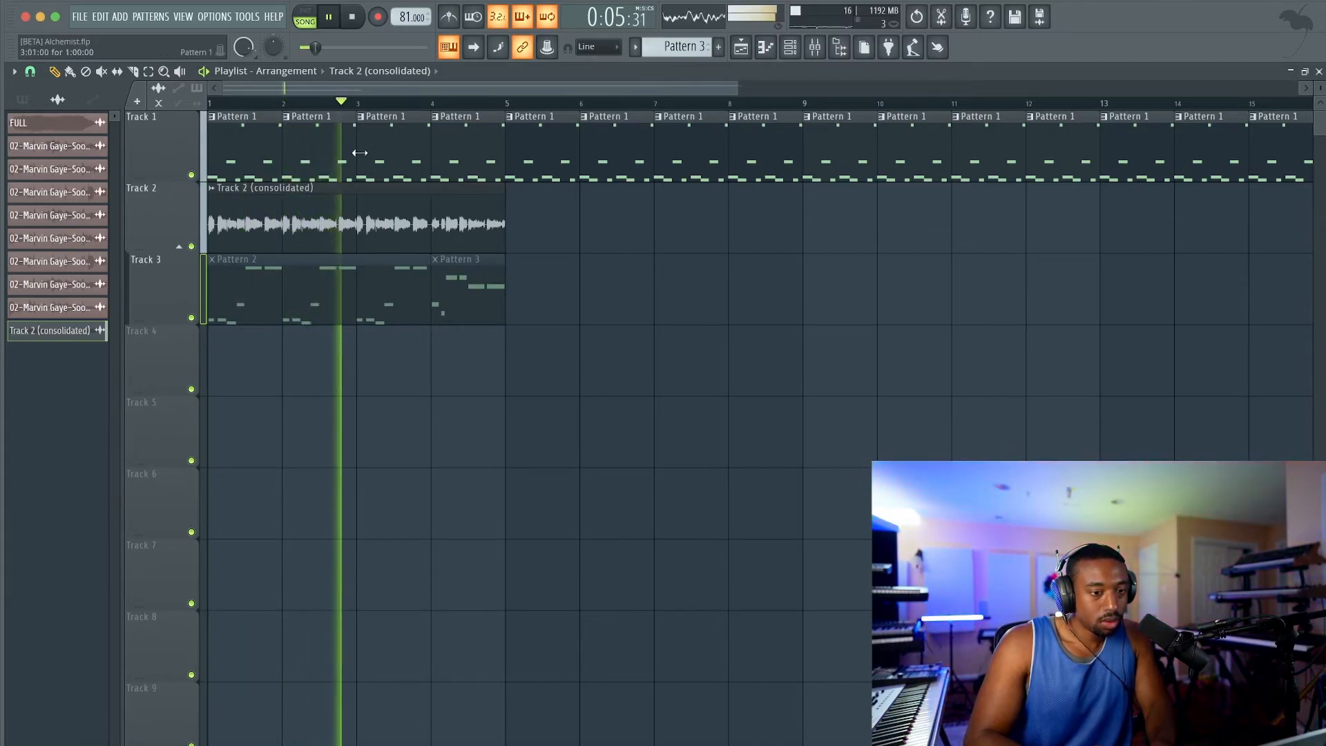
pyautogui.doubleClick(336, 193)
pyautogui.click(467, 164)
# Duplicate the consolidated clip three times along Track 2, and add another Pattern 1 clip in bar 16 of Track 1.
pyautogui.scroll(-5, 491, 216)
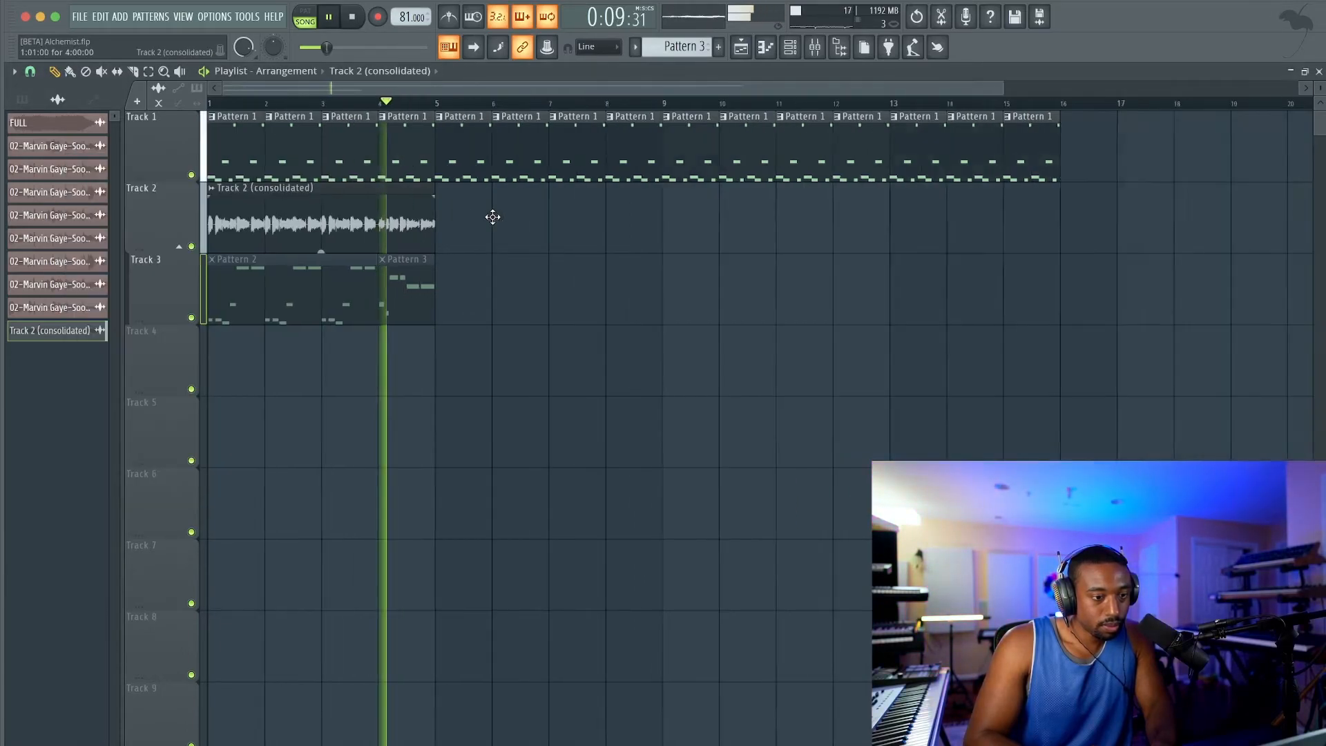
pyautogui.hotkey('ctrl', 'b')
pyautogui.hotkey('ctrl', 'b')
pyautogui.hotkey('ctrl', 'b')
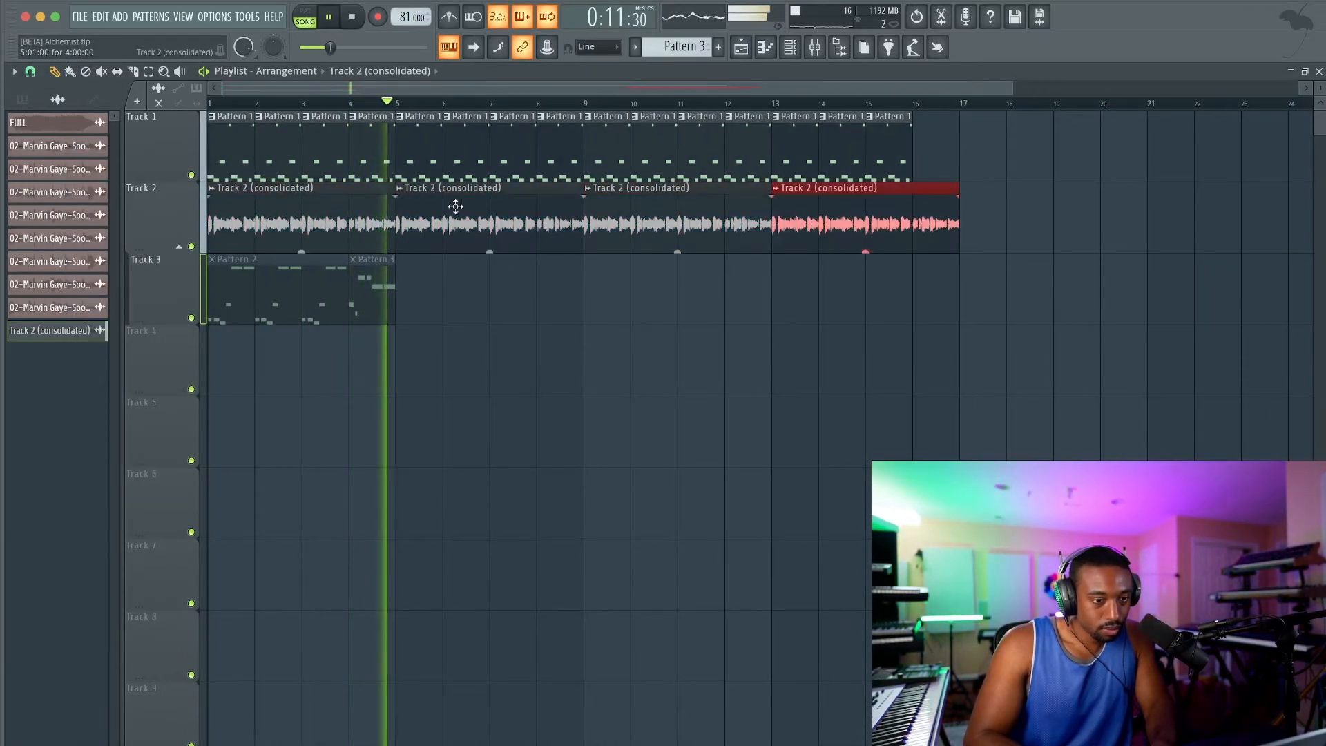
pyautogui.moveTo(873, 136)
pyautogui.mouseDown()
pyautogui.moveTo(891, 138)
pyautogui.moveTo(911, 197)
pyautogui.mouseUp()
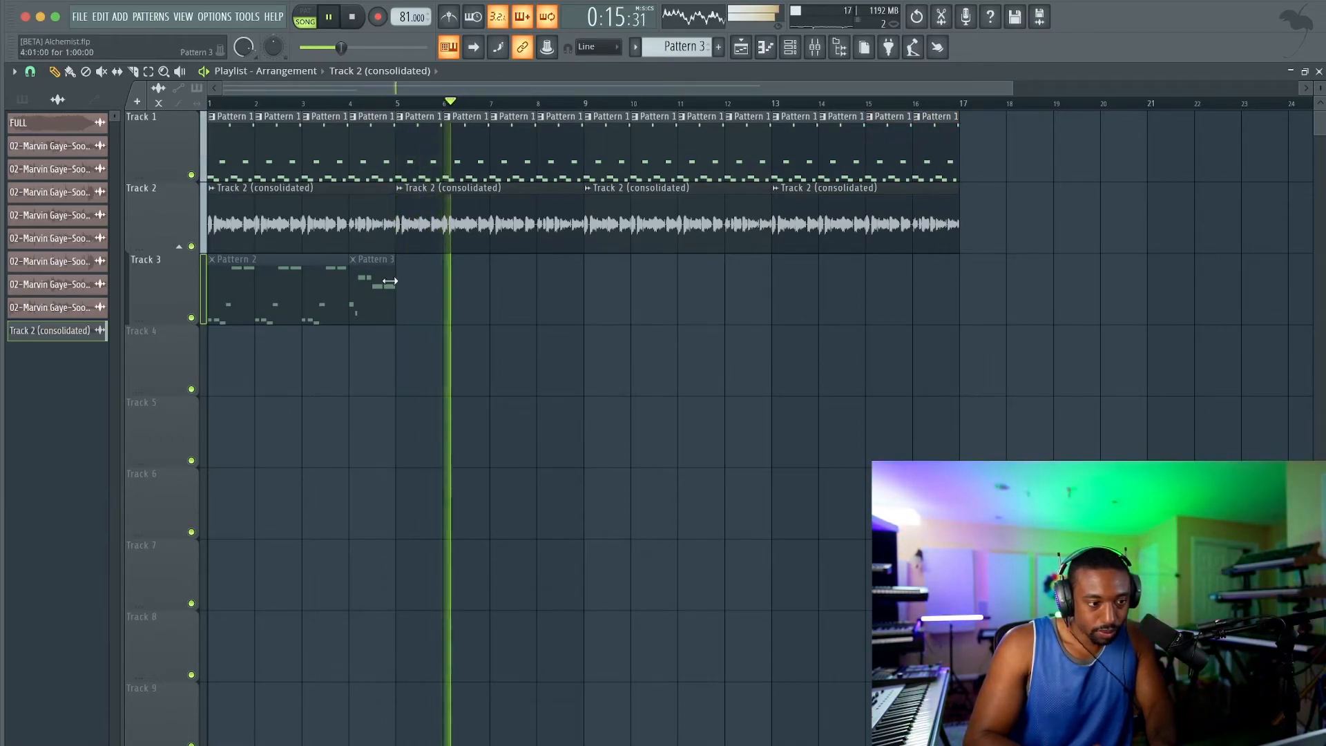
# Delete the muted Pattern 2 and Pattern 3 clips from Track 3 and route the consolidated Track 2 channel to mixer insert 9.
pyautogui.rightClick(388, 280)
pyautogui.rightClick(297, 289)
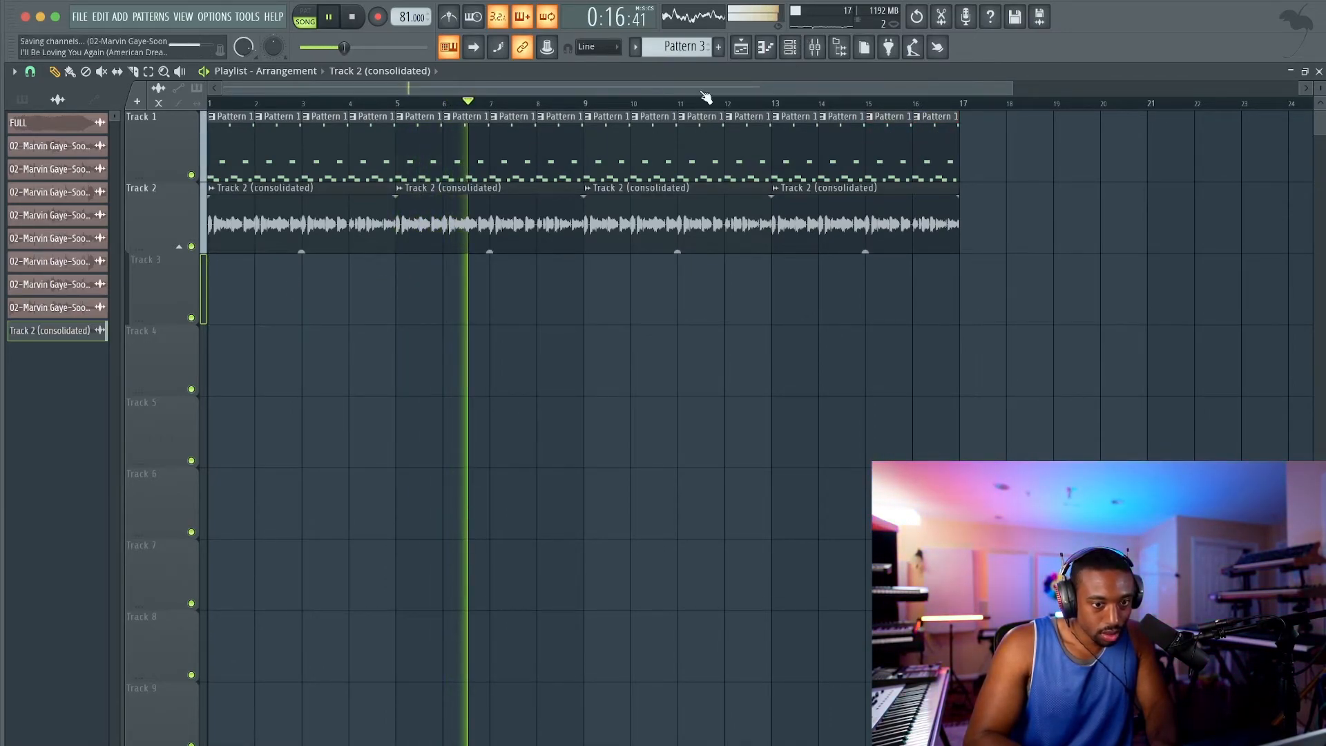
pyautogui.press('F6')
pyautogui.hotkey('ctrl', 'l')
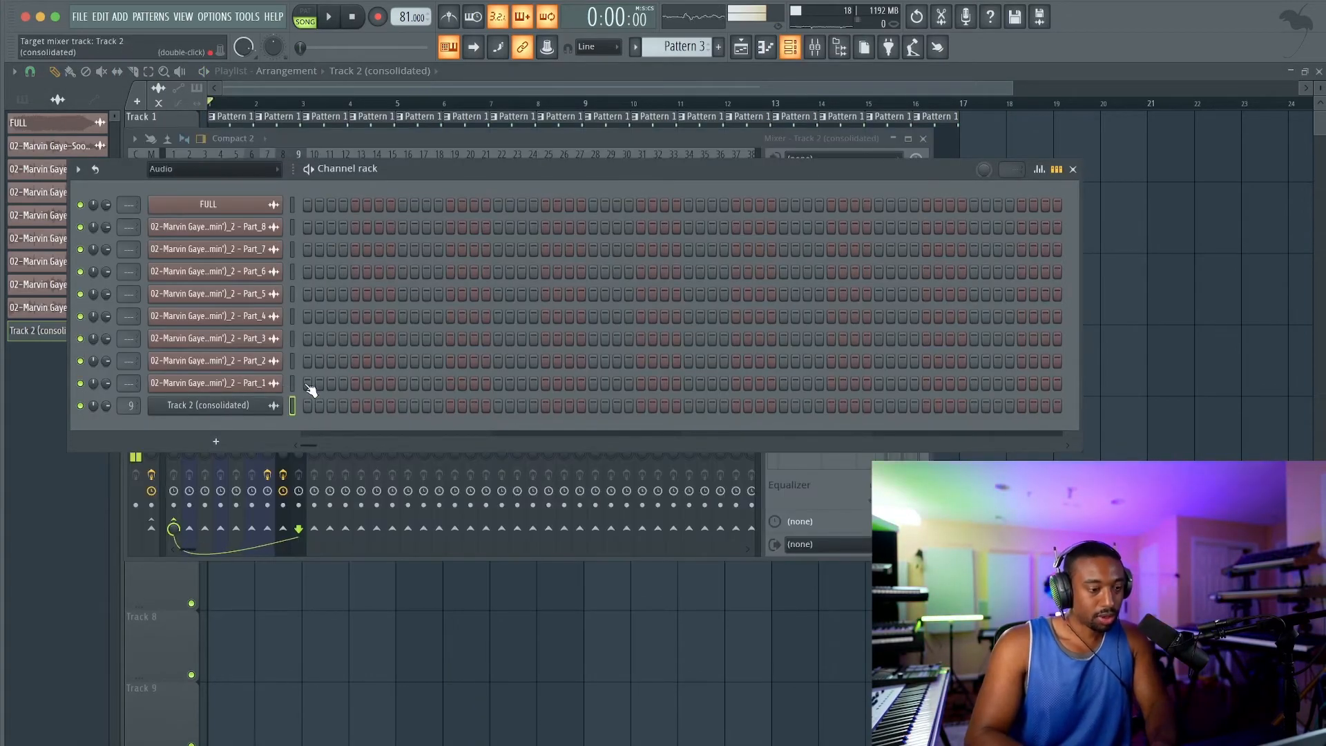
# Load L2 Stereo in slot 1 of the Track 2 (consolidated) insert and lower its threshold and out ceiling together to -18.0 dB during playback.
pyautogui.click(776, 485)
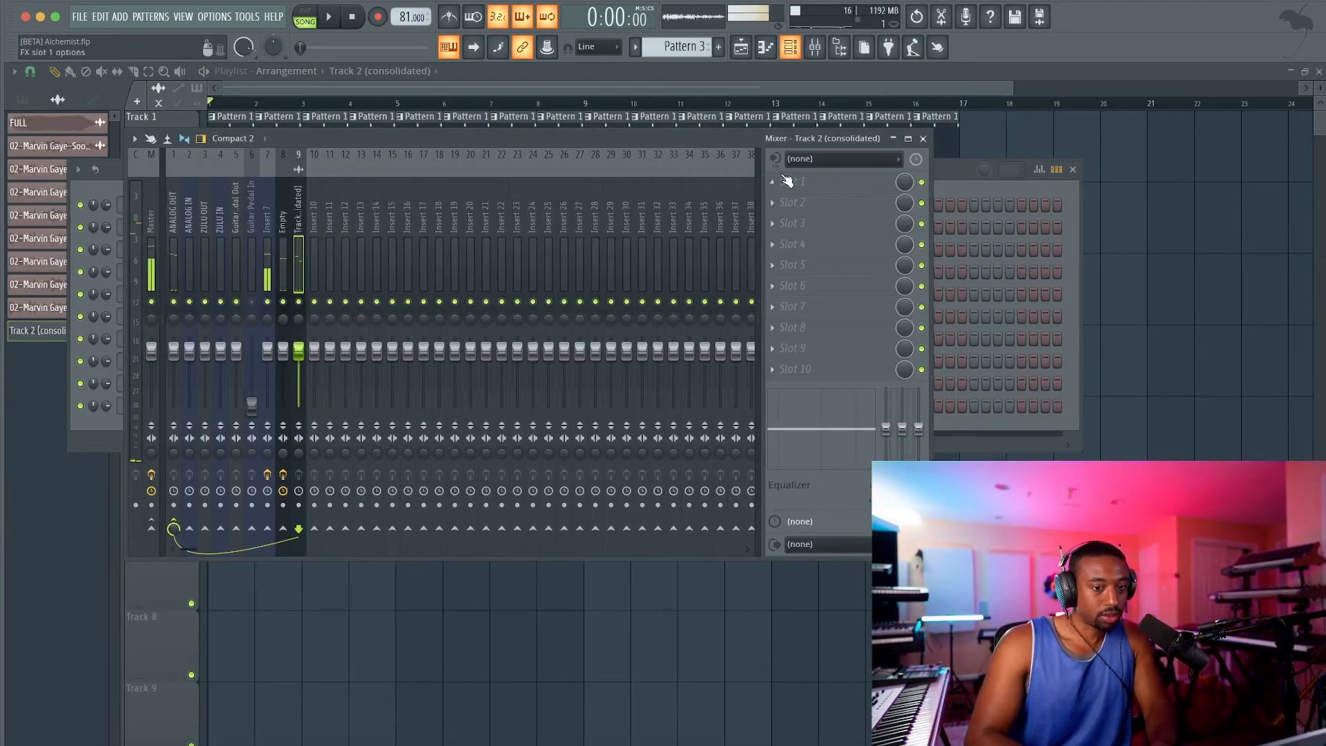
pyautogui.click(787, 181)
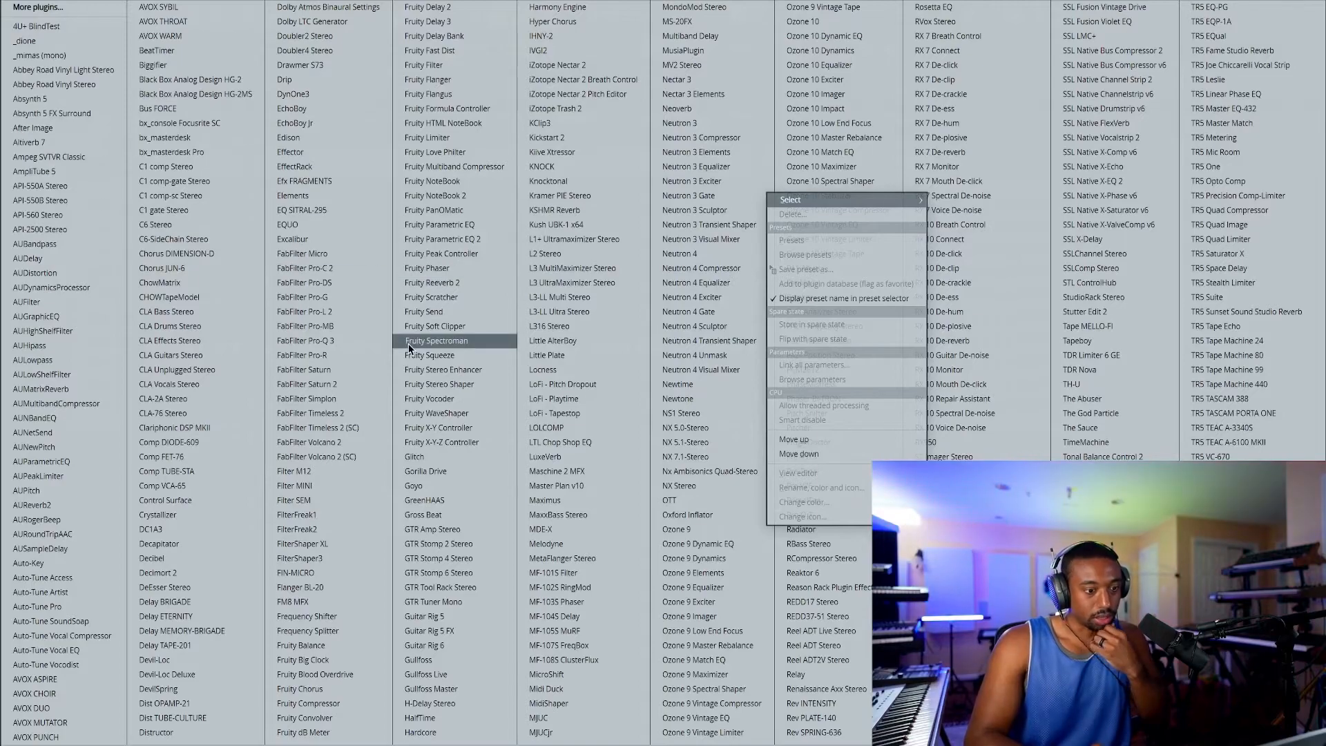
pyautogui.click(587, 253)
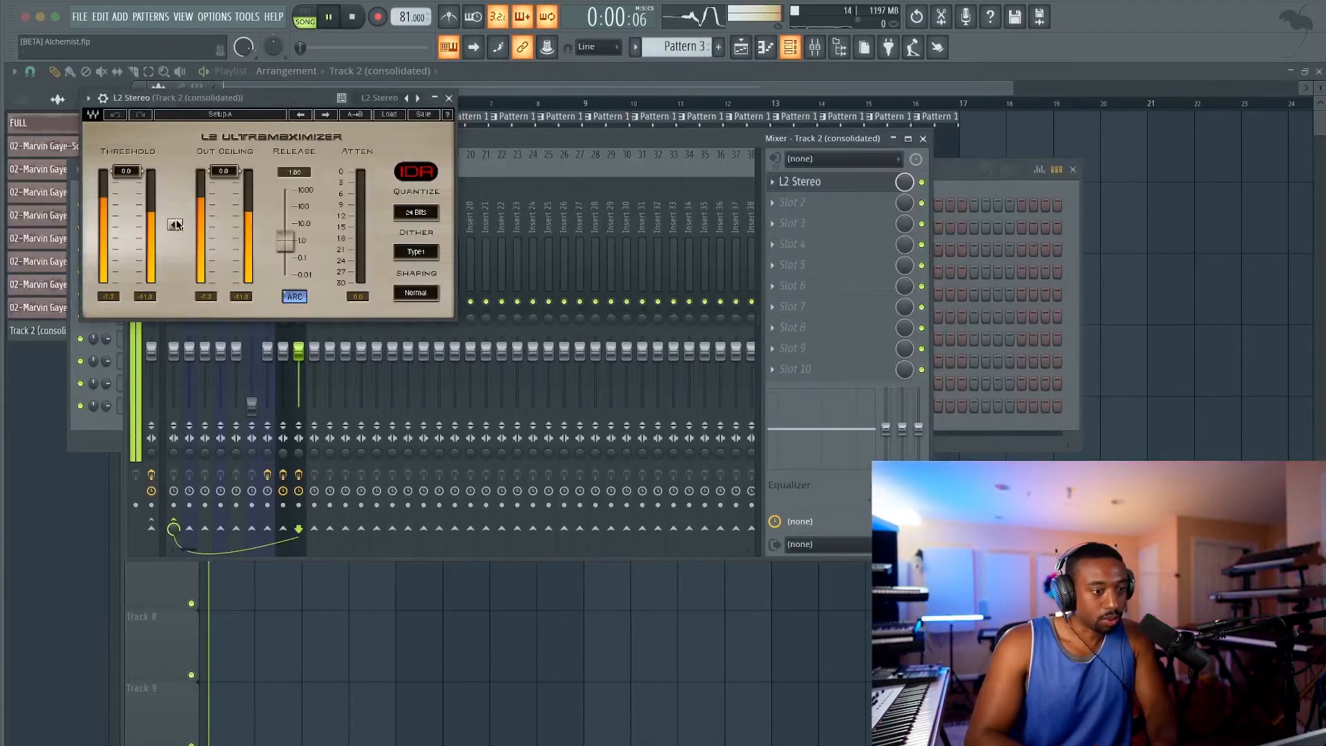
pyautogui.moveTo(176, 224); pyautogui.dragTo(176, 256)
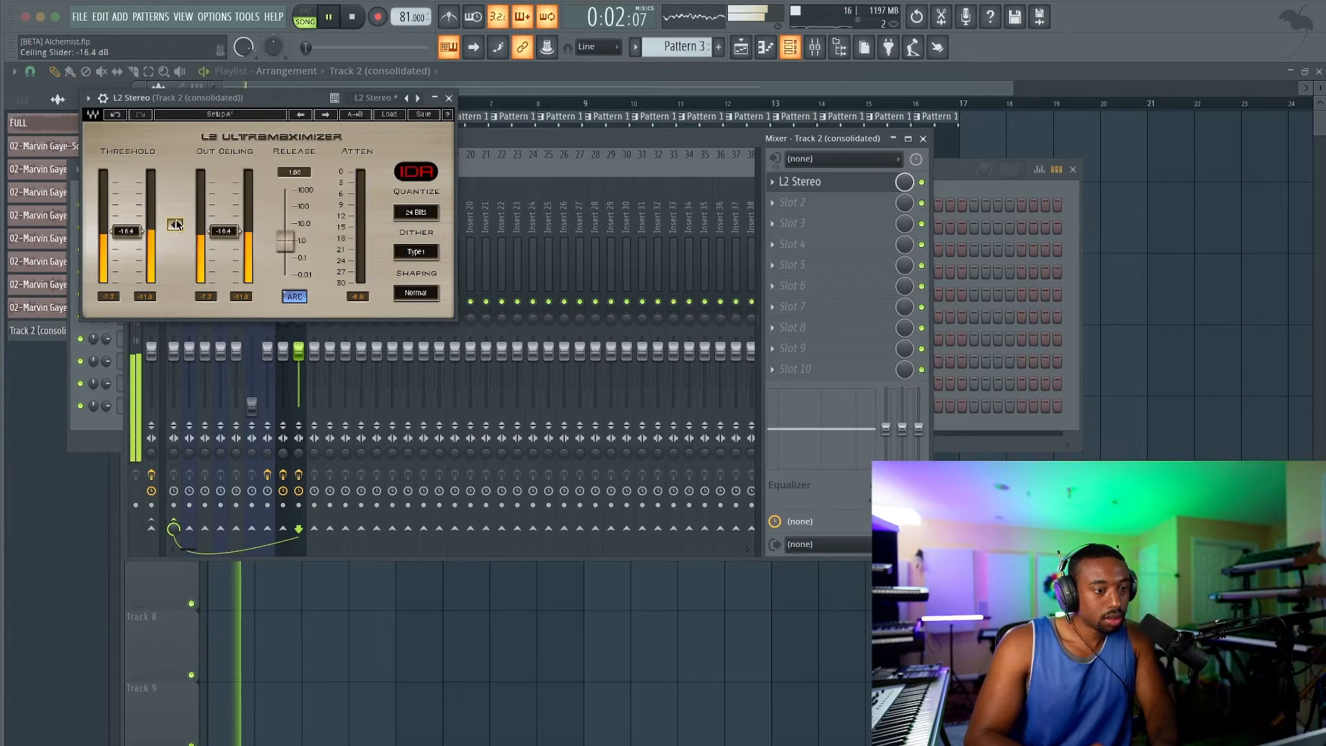
pyautogui.moveTo(175, 224); pyautogui.dragTo(178, 228)
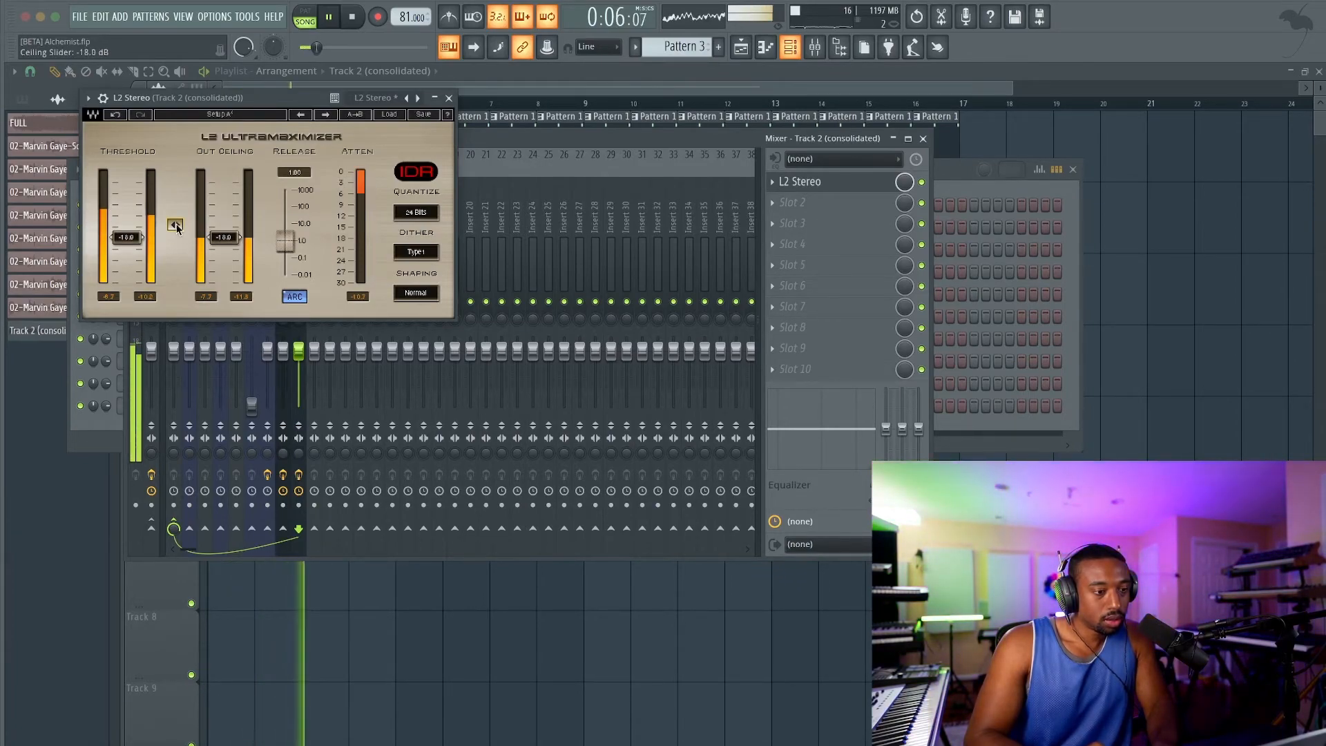
pyautogui.click(449, 98)
pyautogui.press('space')
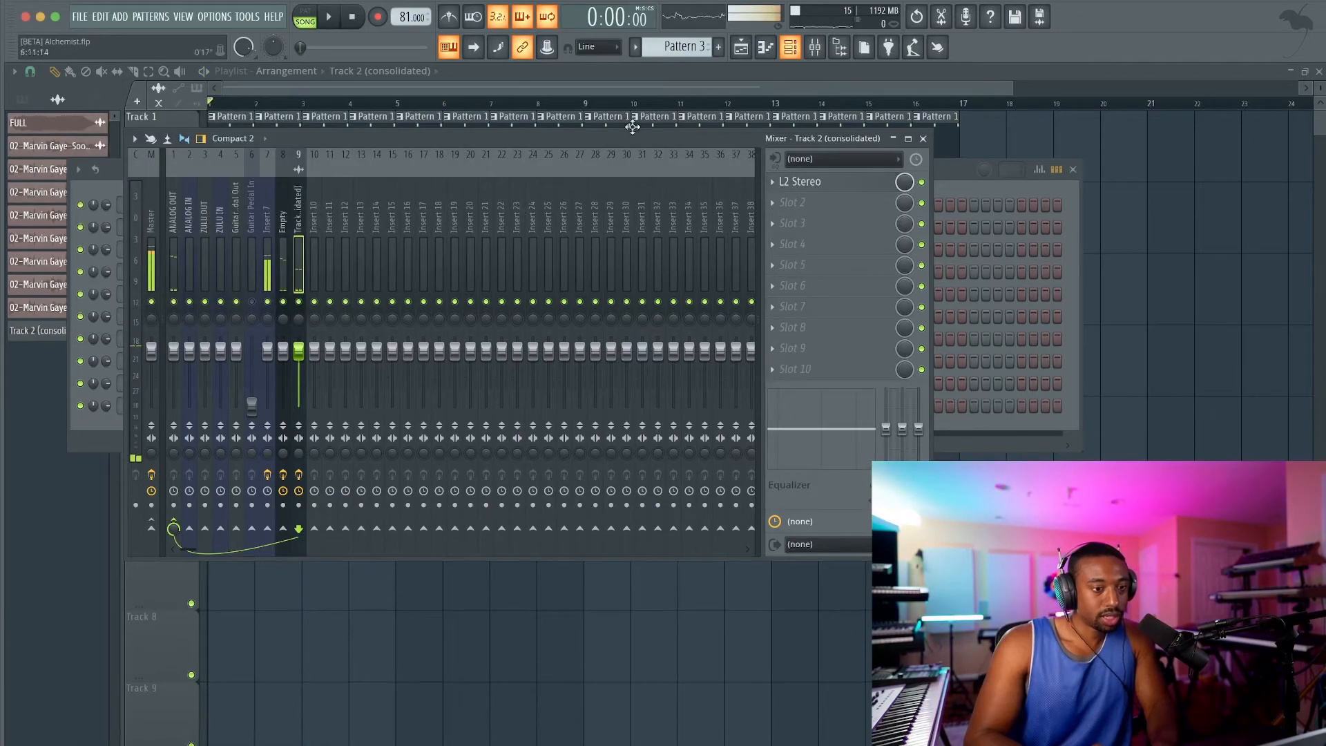
# Play the arrangement from the start and check the mixer levels, channel rack and playlist with the limiter active.
pyautogui.click(922, 137)
pyautogui.press('F6')
pyautogui.press('space')
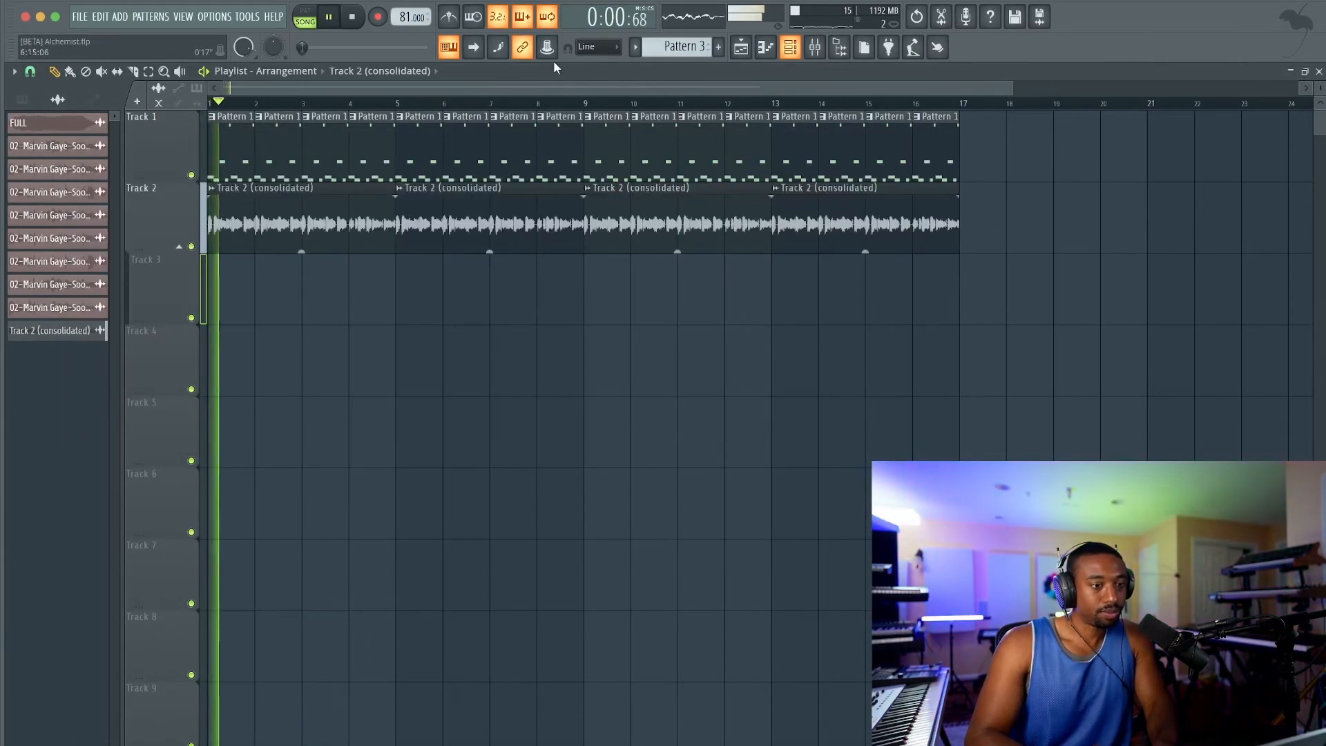
pyautogui.click(816, 48)
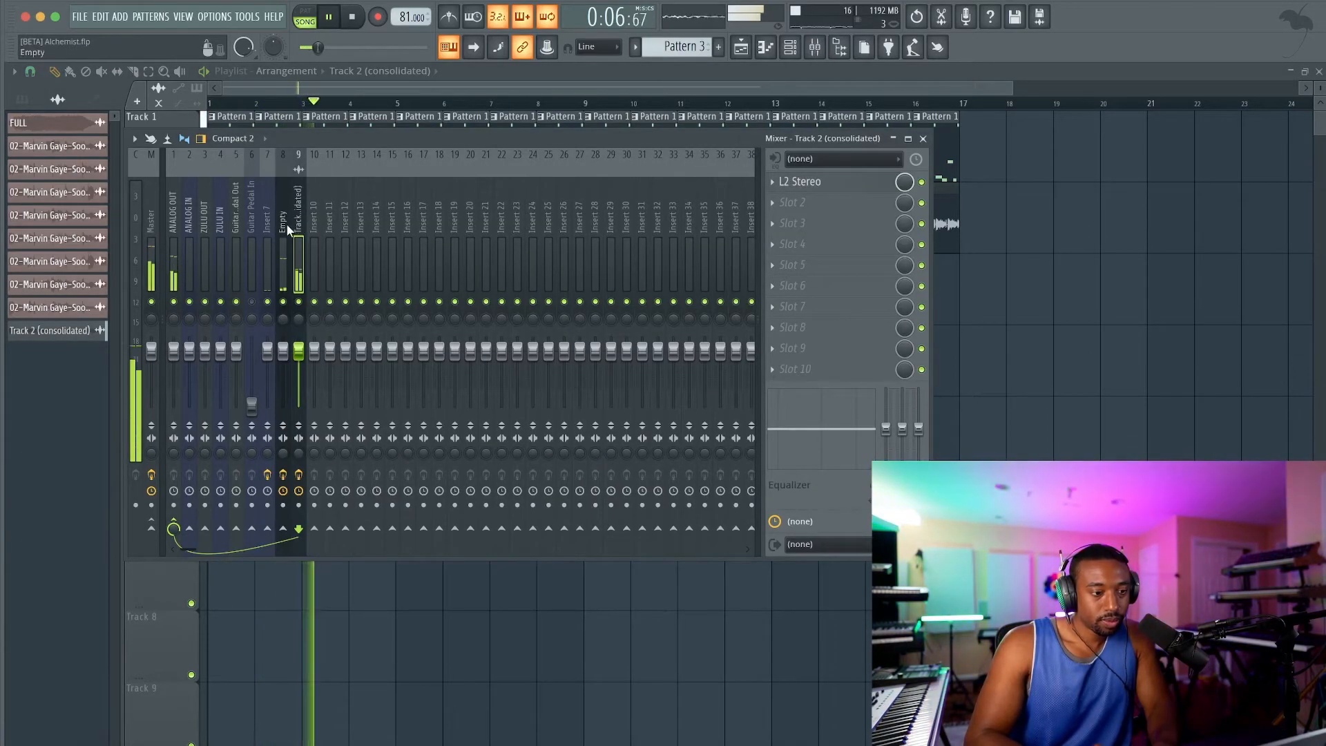
pyautogui.press('F9')
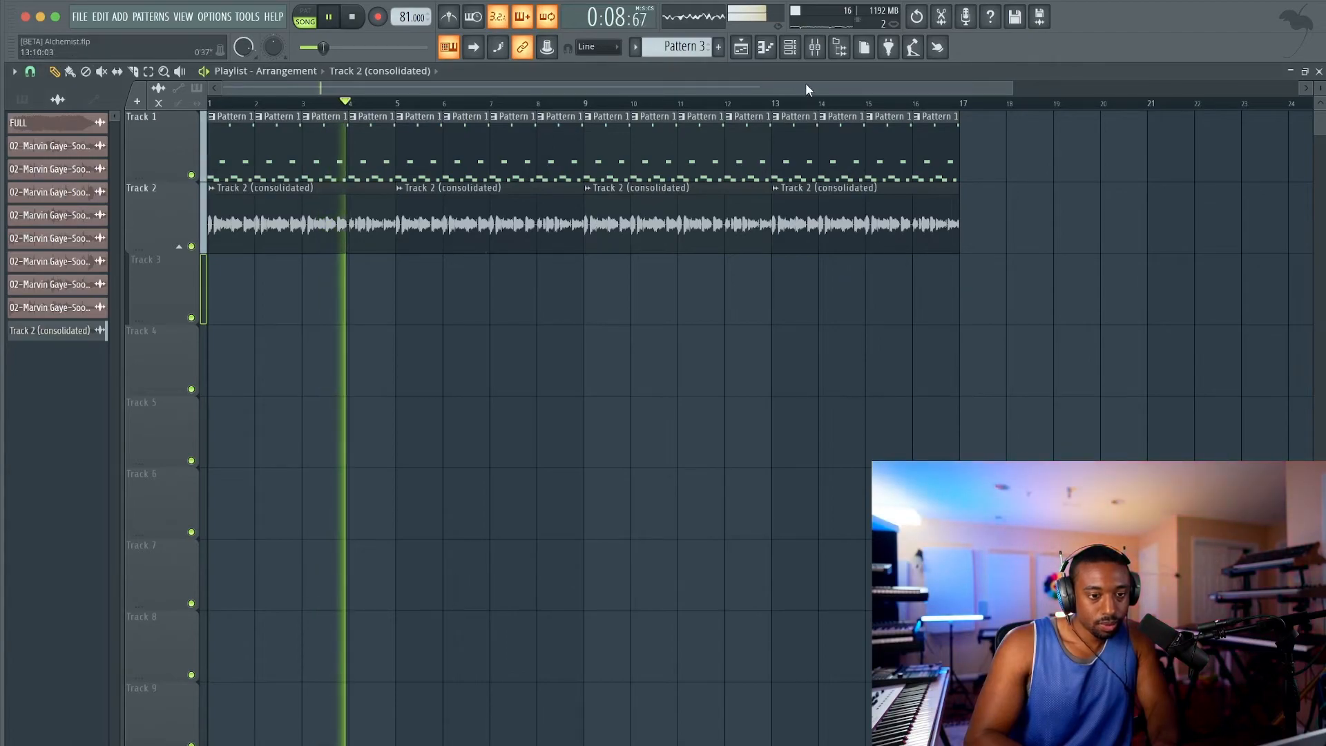
pyautogui.click(790, 49)
pyautogui.press('F6')
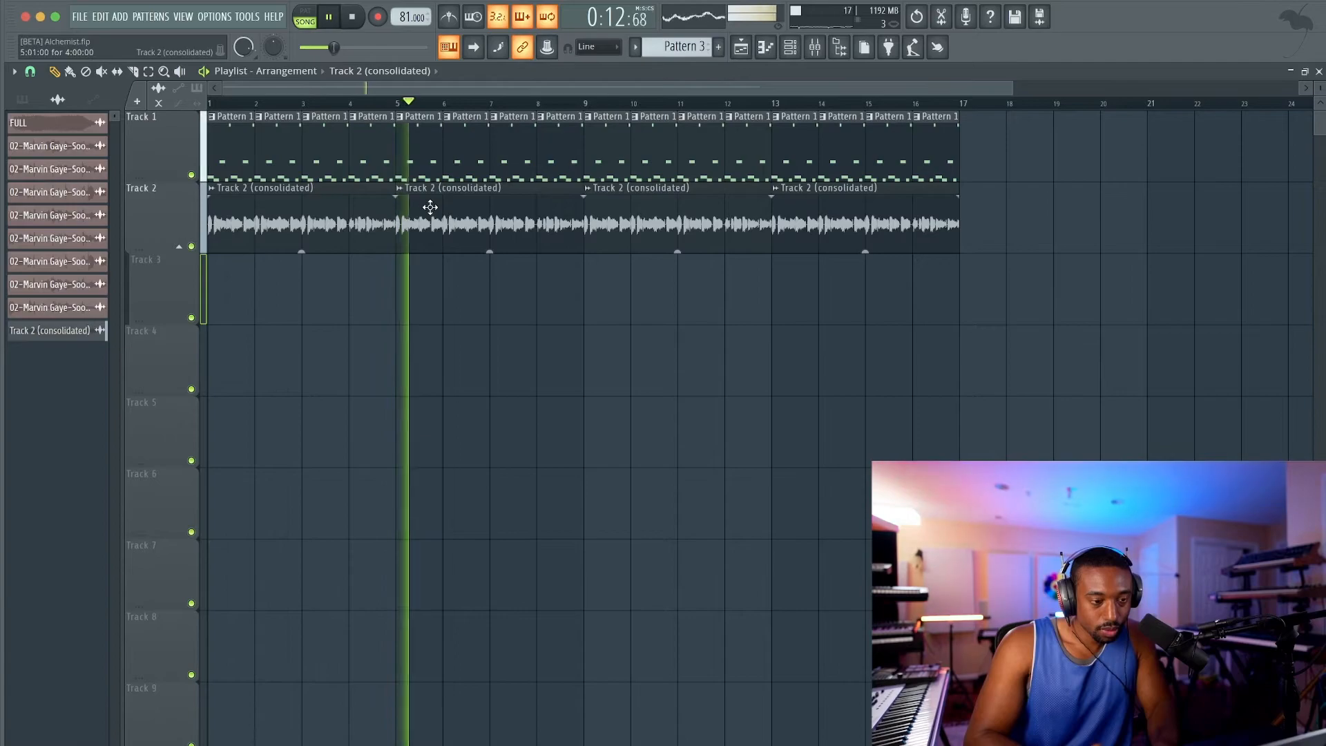
# Add Fruity Stereo Enhancer in slot 2 of the Track 2 (consolidated) insert with a phase offset of about 20.8 ms right.
pyautogui.click(815, 49)
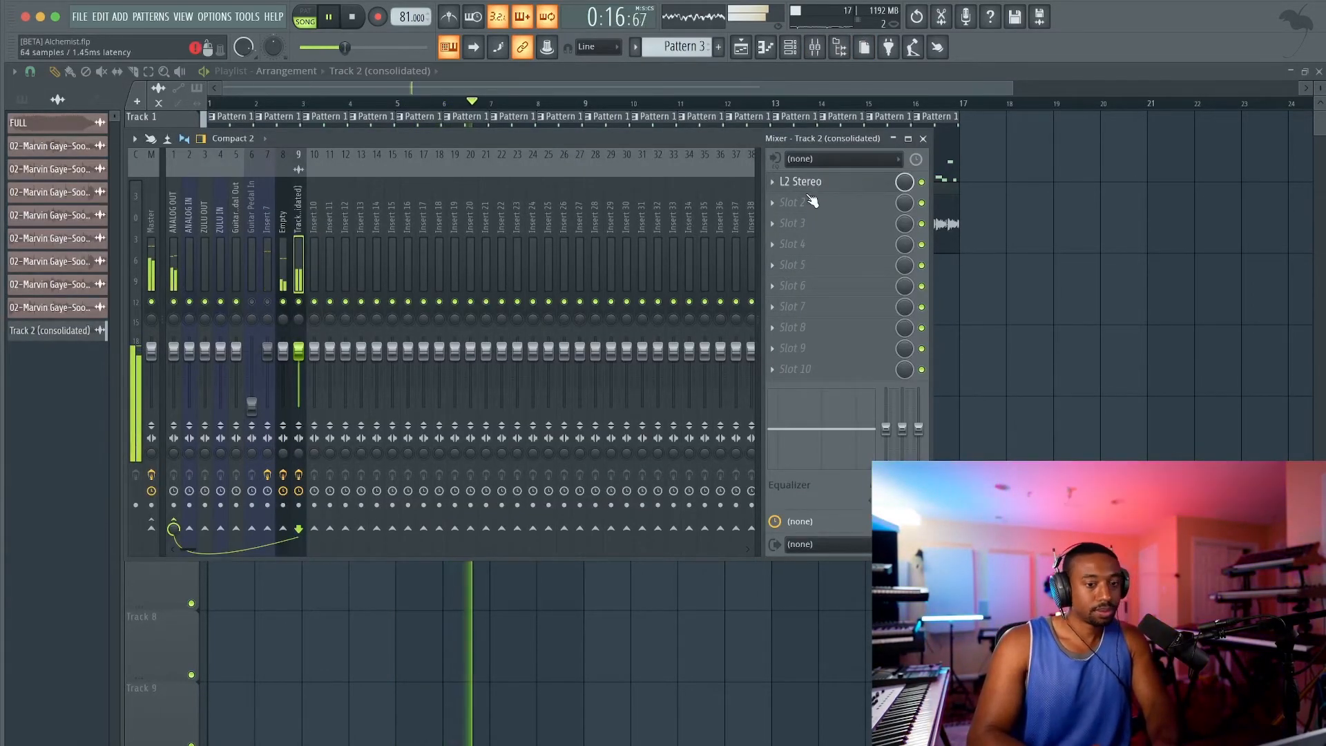
pyautogui.click(794, 207)
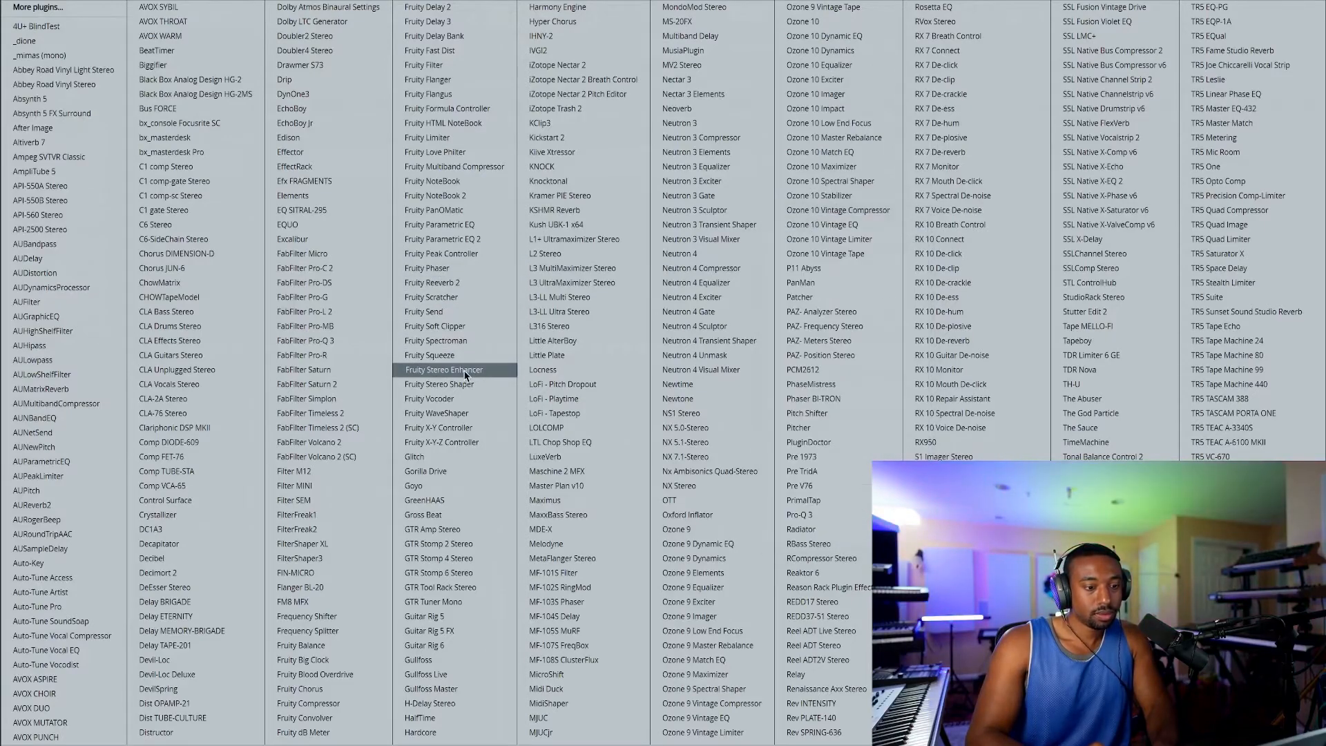
pyautogui.click(464, 370)
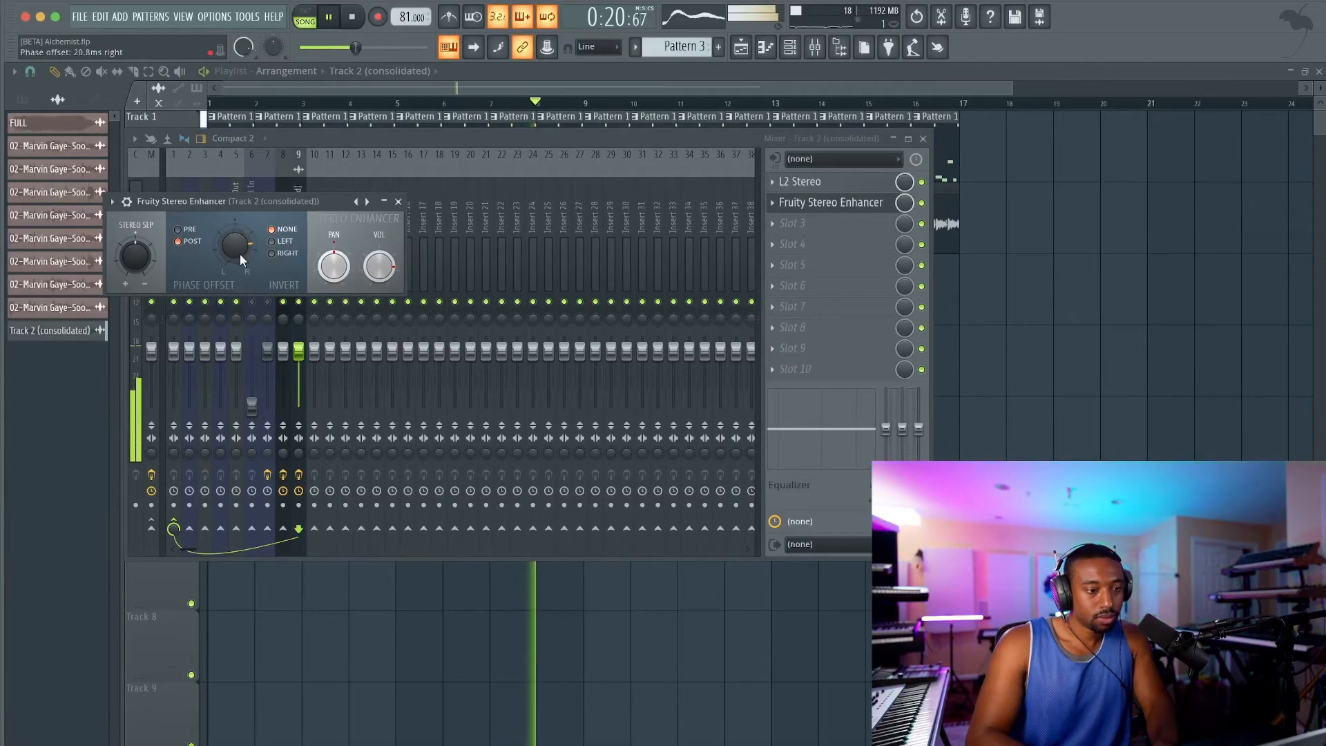
pyautogui.click(398, 201)
# Add FabFilter Pro-Q 3 to the insert named Empty and boost a bell band by about 5.84 dB around 73 Hz.
pyautogui.click(288, 243)
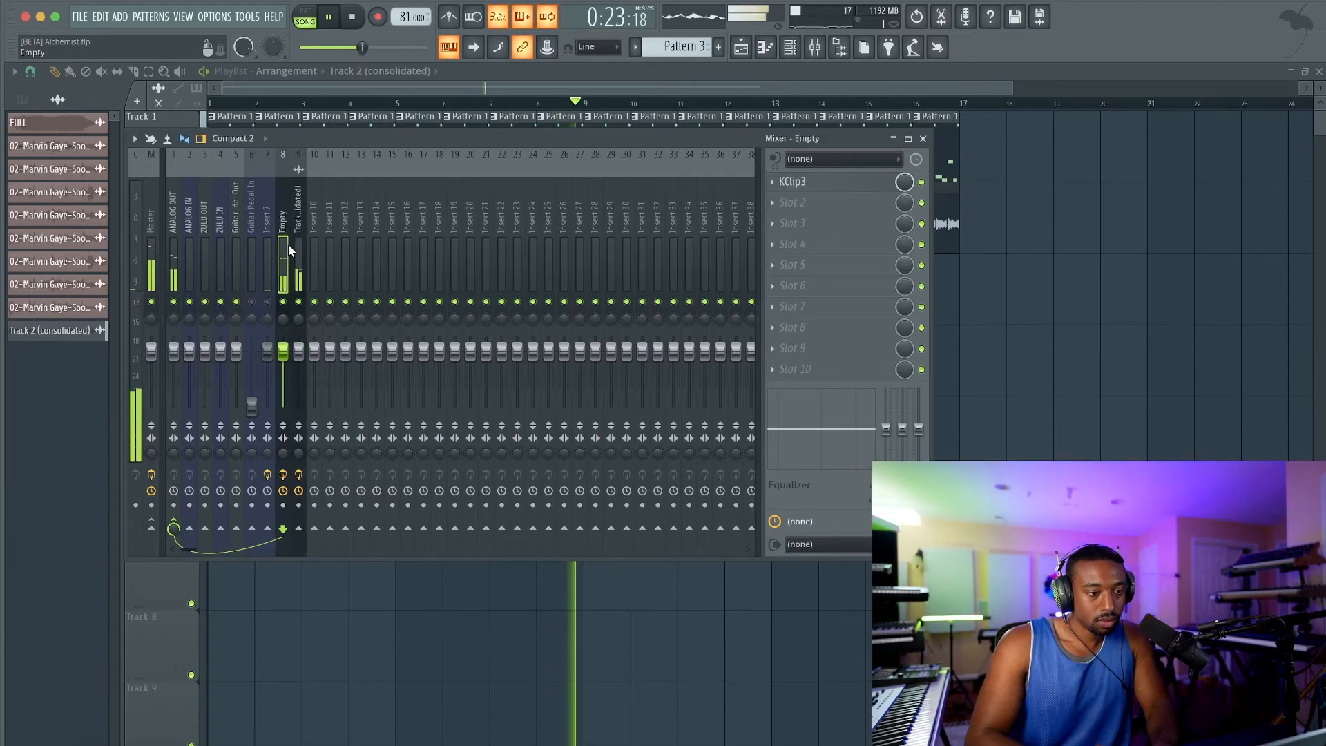
pyautogui.click(785, 206)
pyautogui.moveTo(787, 220)
pyautogui.click(349, 343)
pyautogui.moveTo(243, 266); pyautogui.dragTo(256, 200)
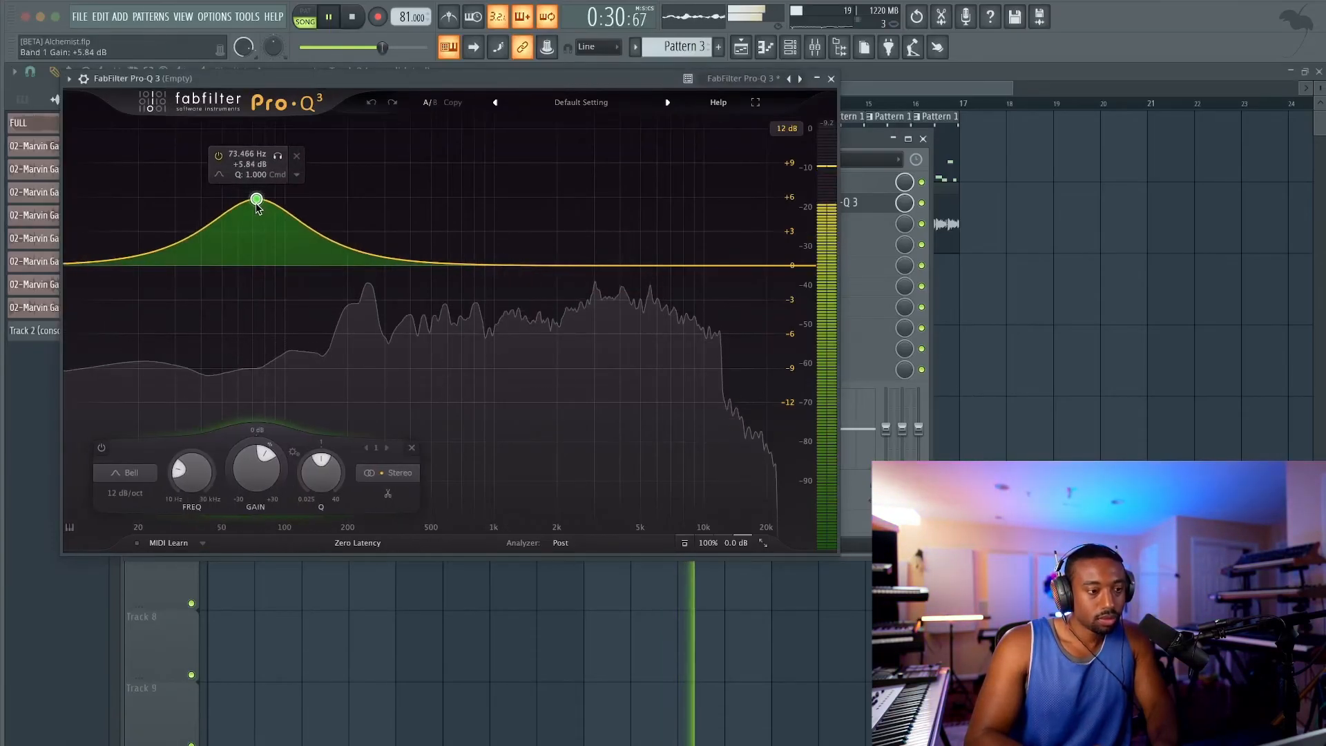
pyautogui.click(831, 78)
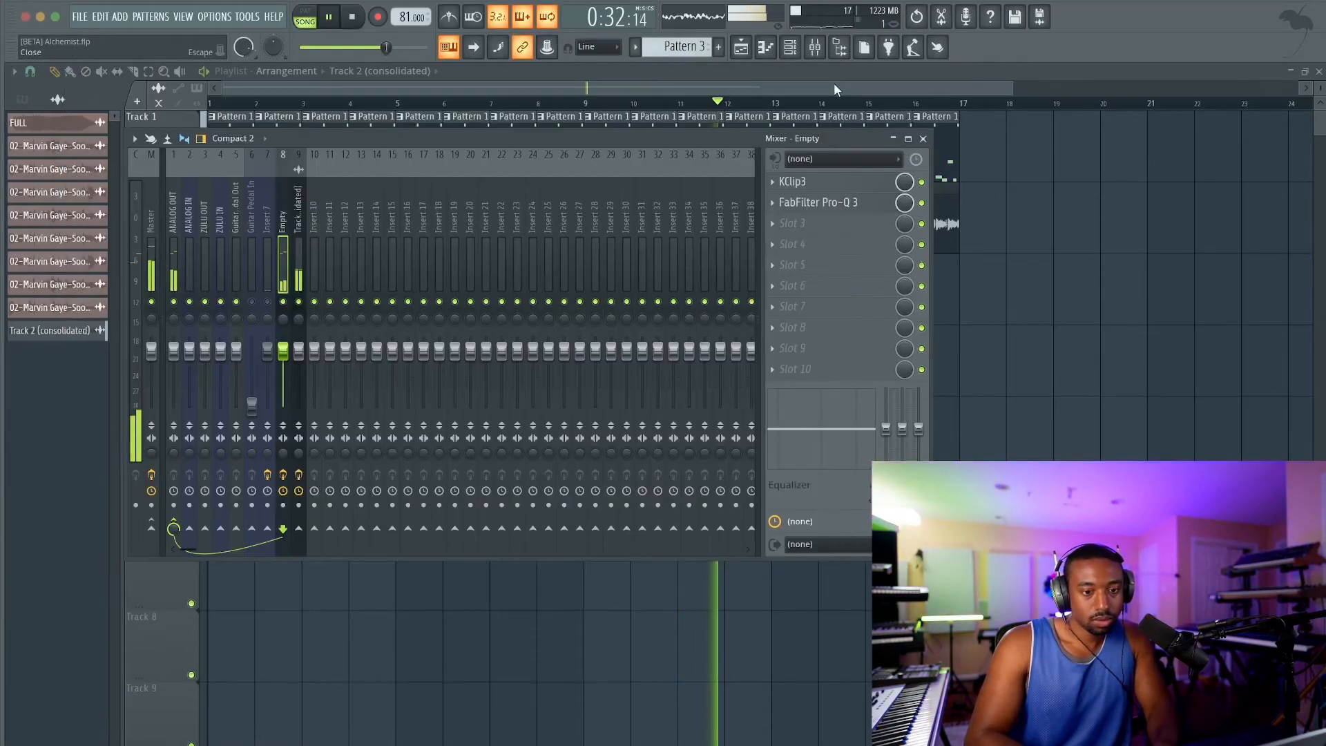
# Move Pro-Q 3 ahead of KClip3 and raise its low bell band to about +6.49 dB around 78 Hz.
pyautogui.click(839, 188)
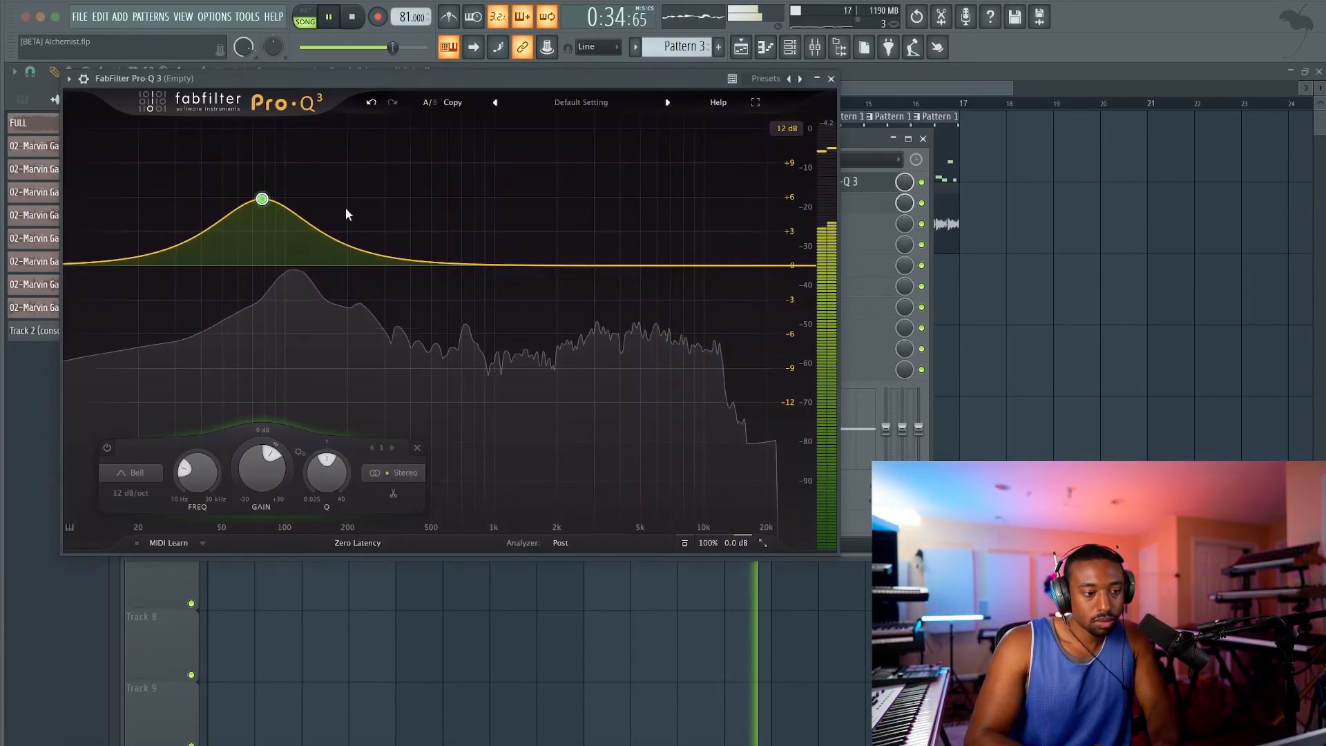
pyautogui.moveTo(261, 199); pyautogui.dragTo(261, 190)
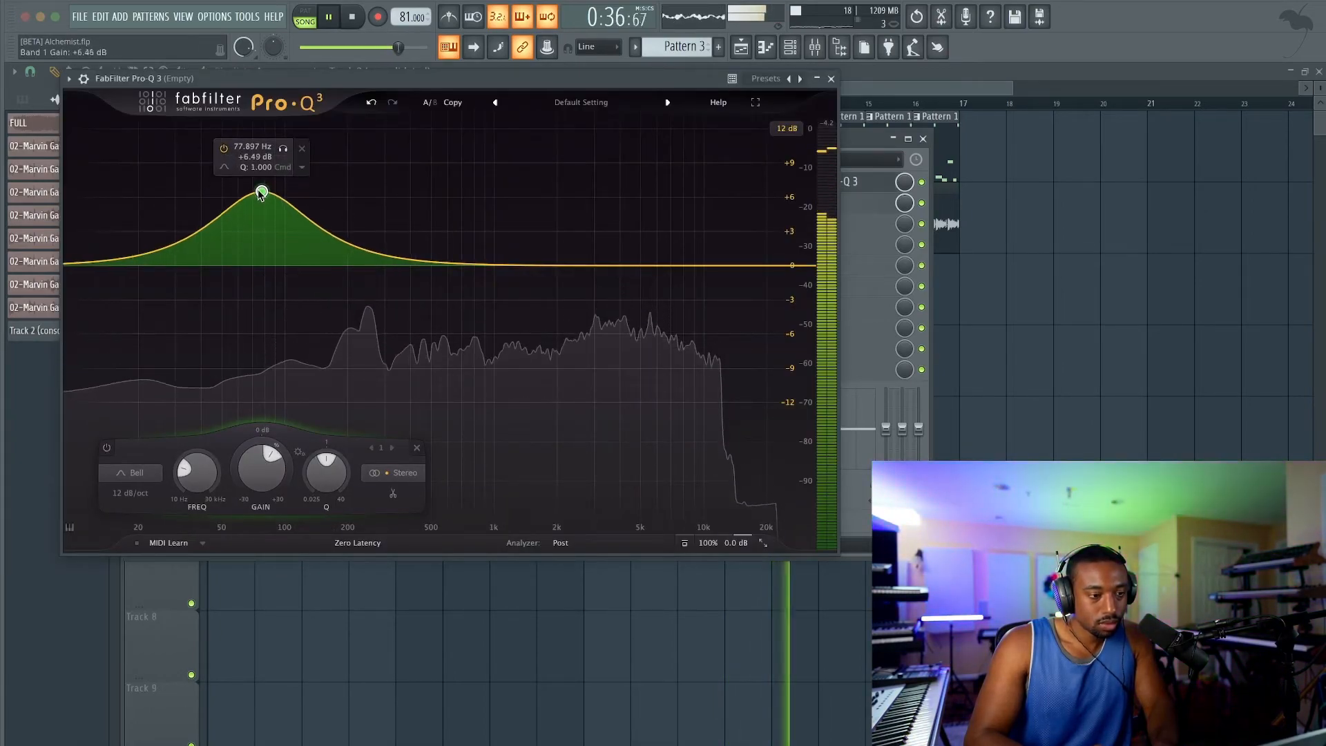
pyautogui.click(830, 78)
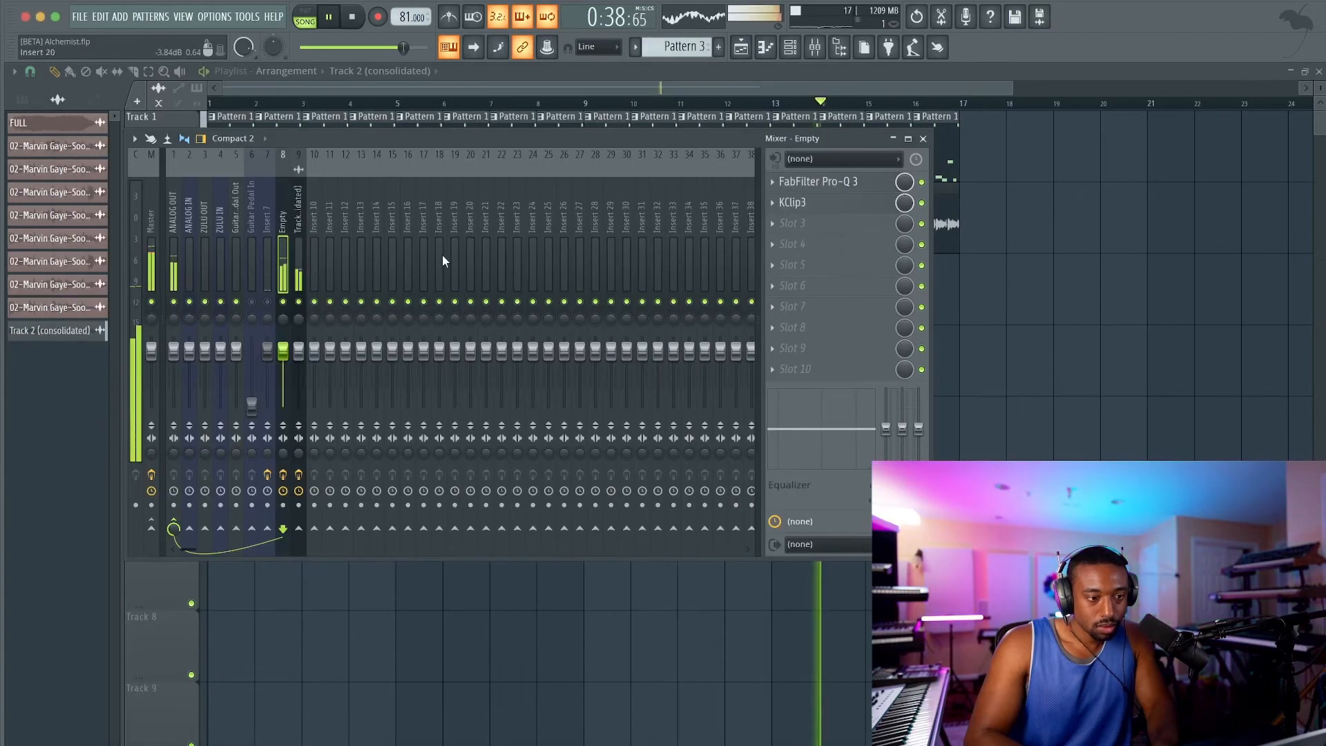
# Load FabFilter Pro-C 2 in slot 1 of the ANALOG OUT insert and set its attack to 30 ms.
pyautogui.click(174, 273)
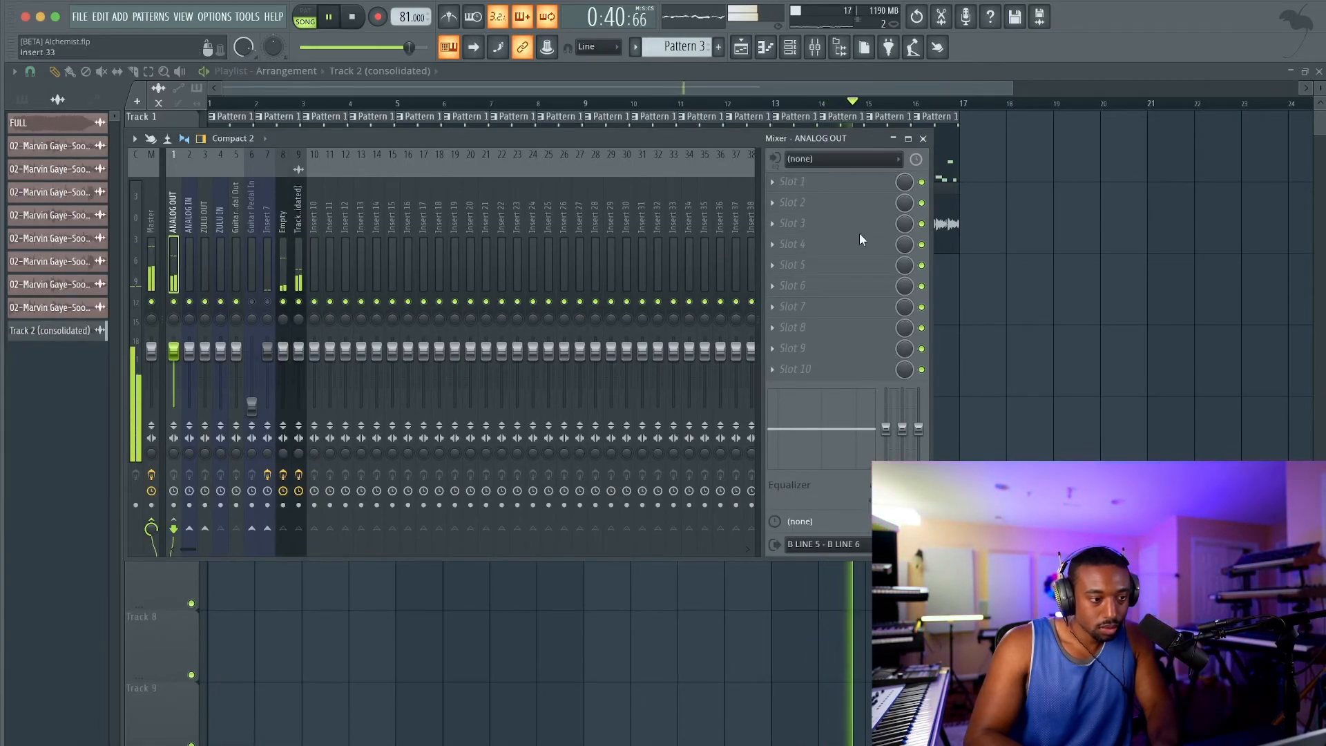
pyautogui.click(844, 188)
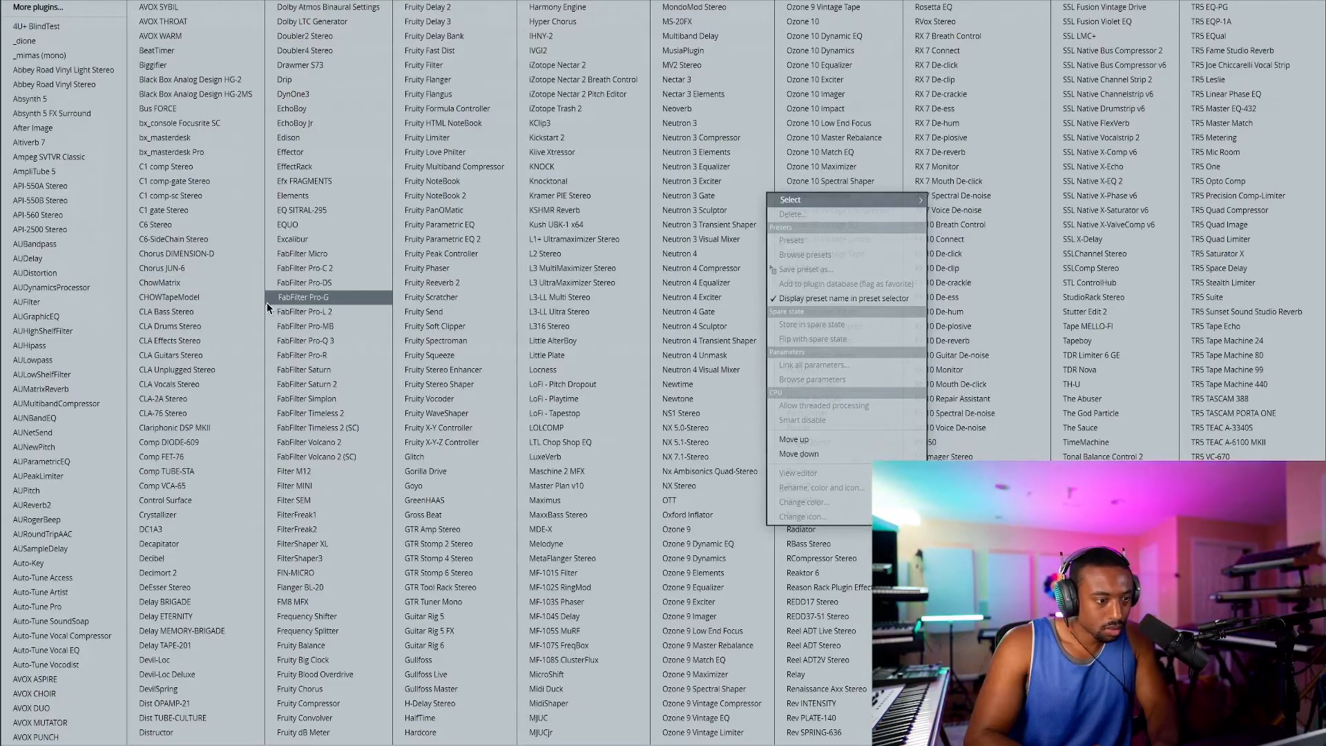
pyautogui.click(333, 268)
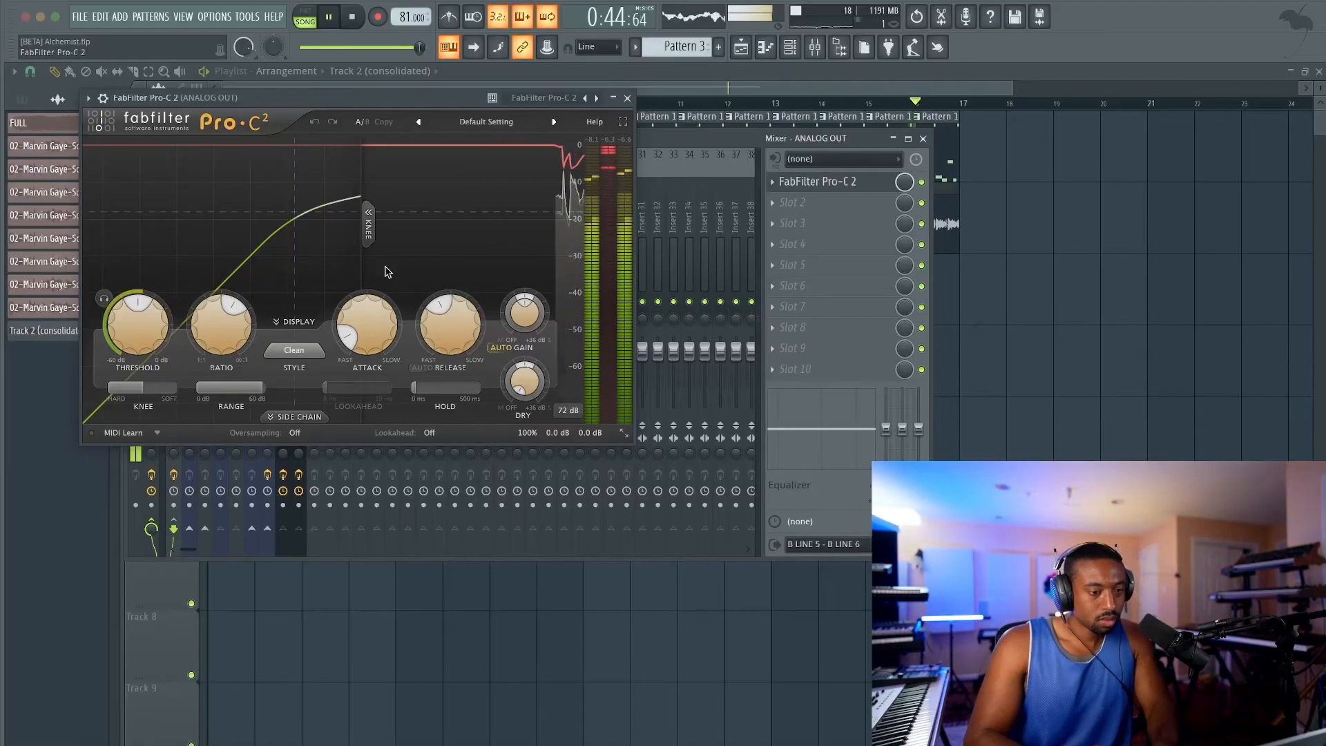
pyautogui.doubleClick(375, 334)
pyautogui.write('30')
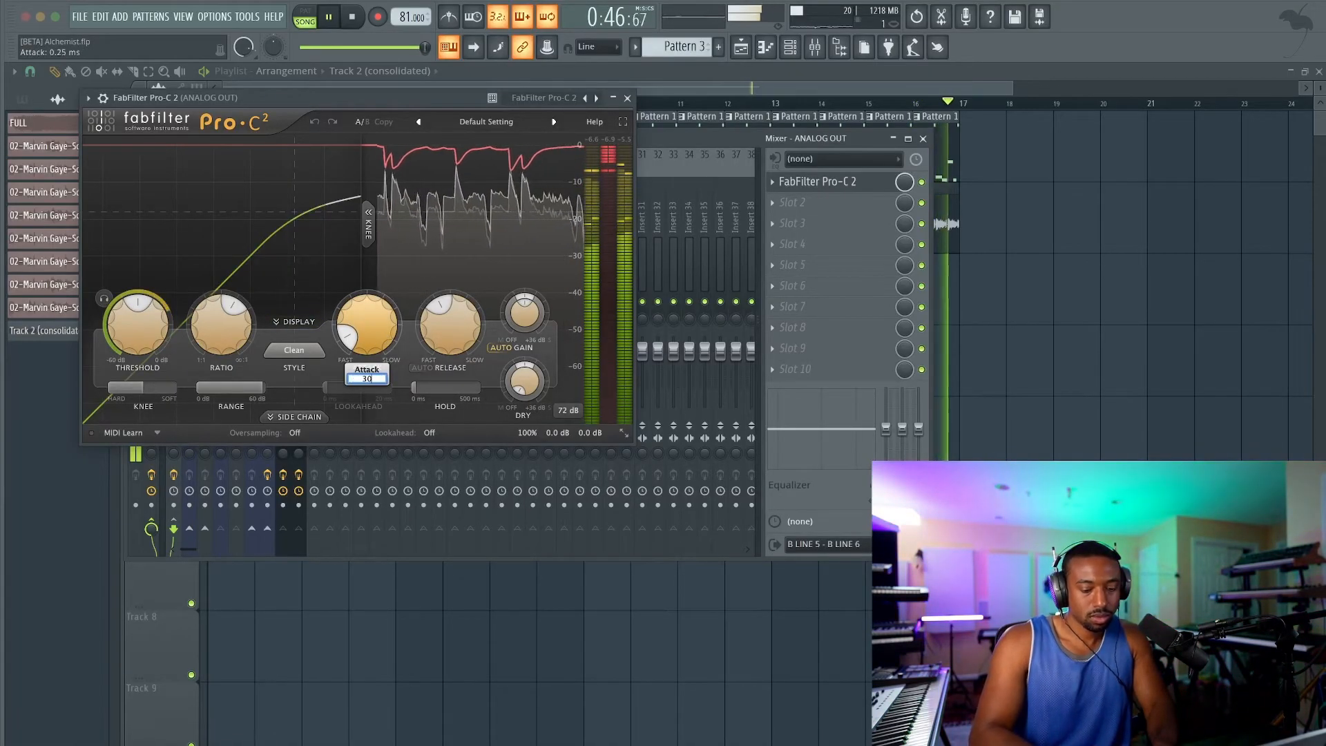
pyautogui.press('Return')
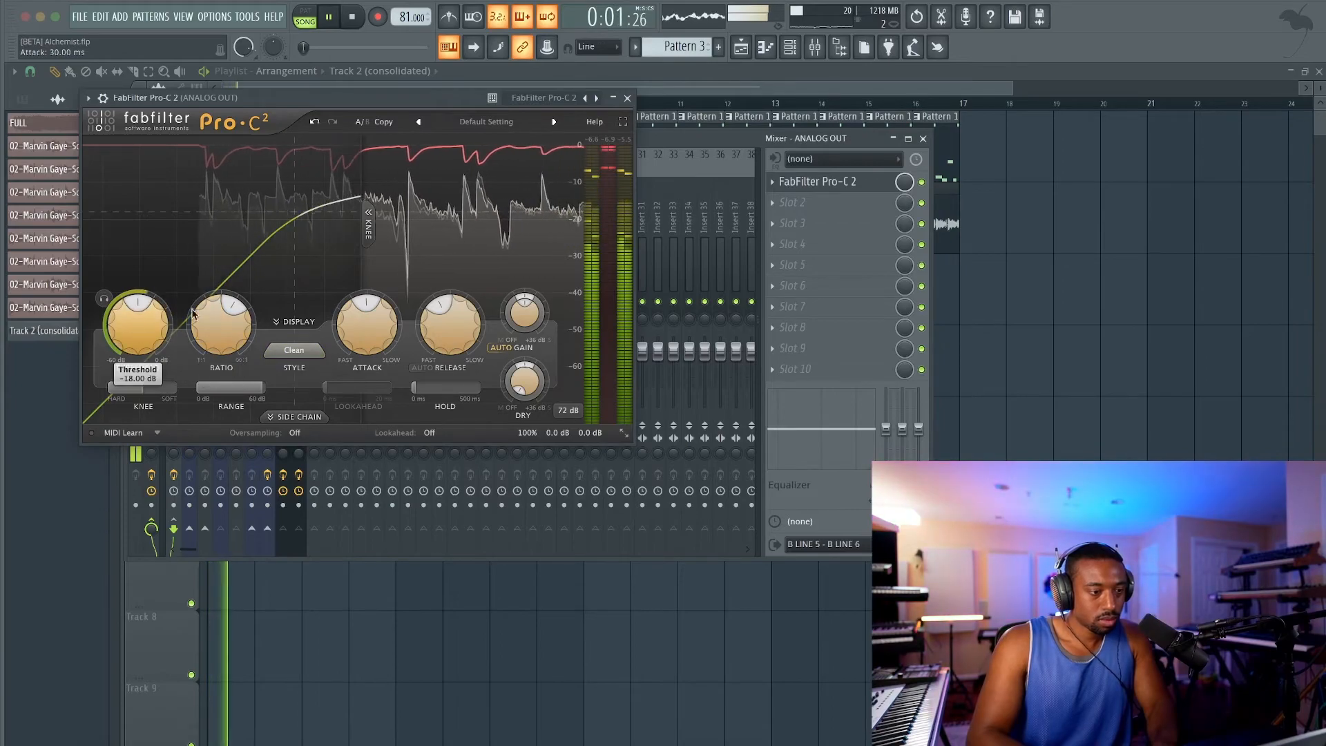
pyautogui.click(626, 99)
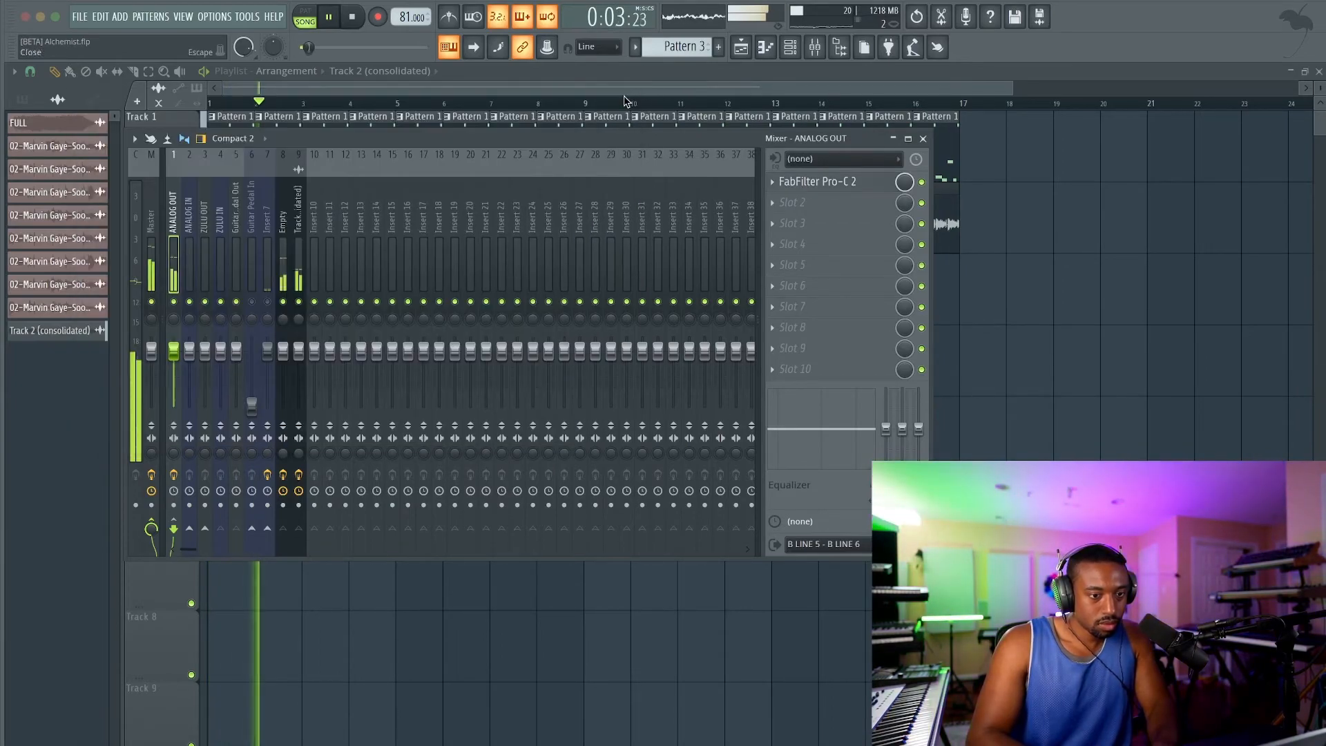
# Return to the playlist and save the project to Alchemist.flp.
pyautogui.press('F9')
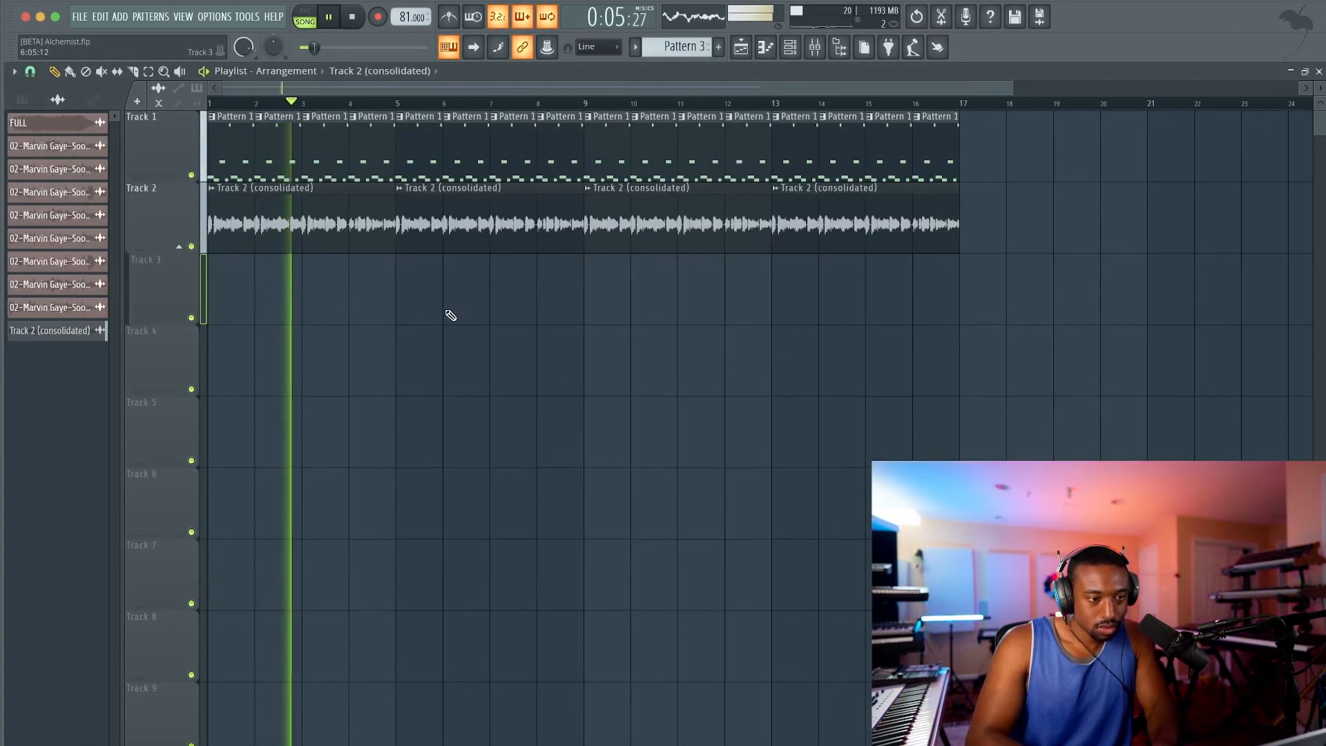
pyautogui.scroll(2, 358, 296)
pyautogui.scroll(2, 358, 292)
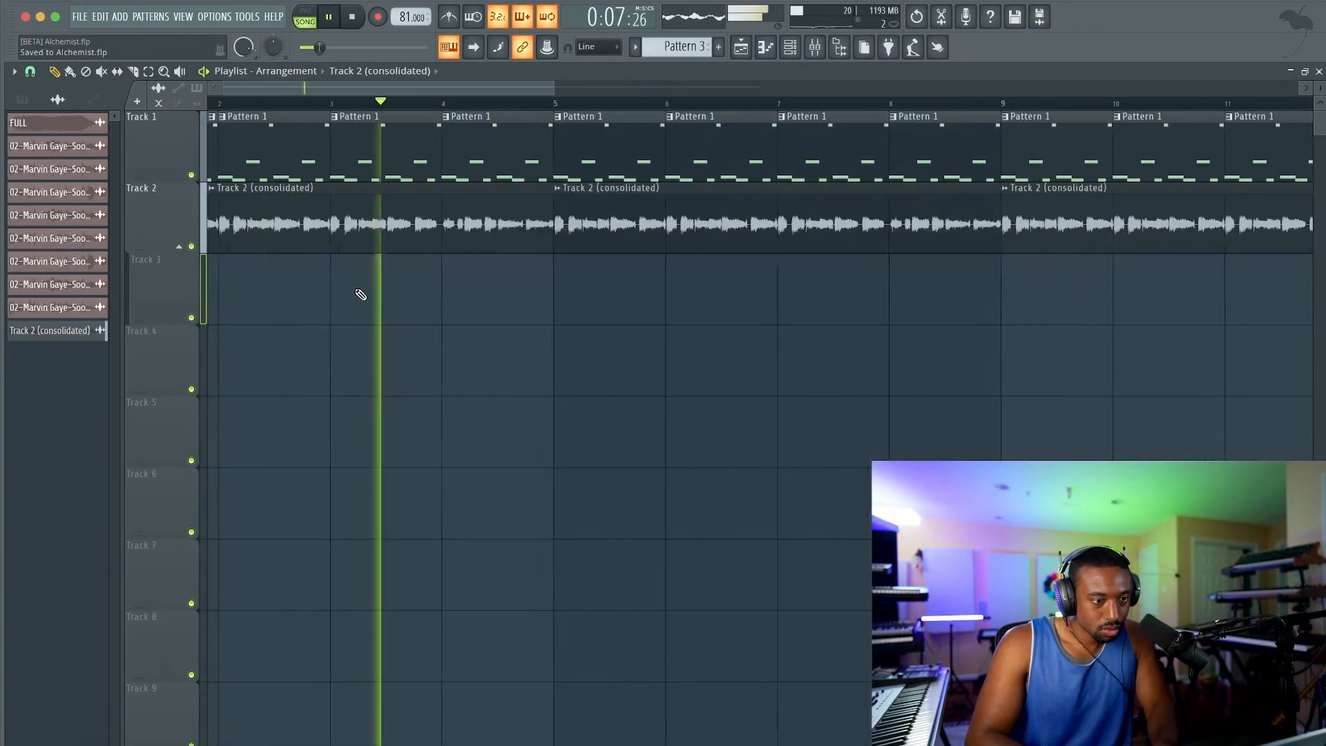
# Examine the Track 2 (consolidated) insert and its playlist clips, restarting the arrangement from the beginning to hear the sample.
pyautogui.click(814, 48)
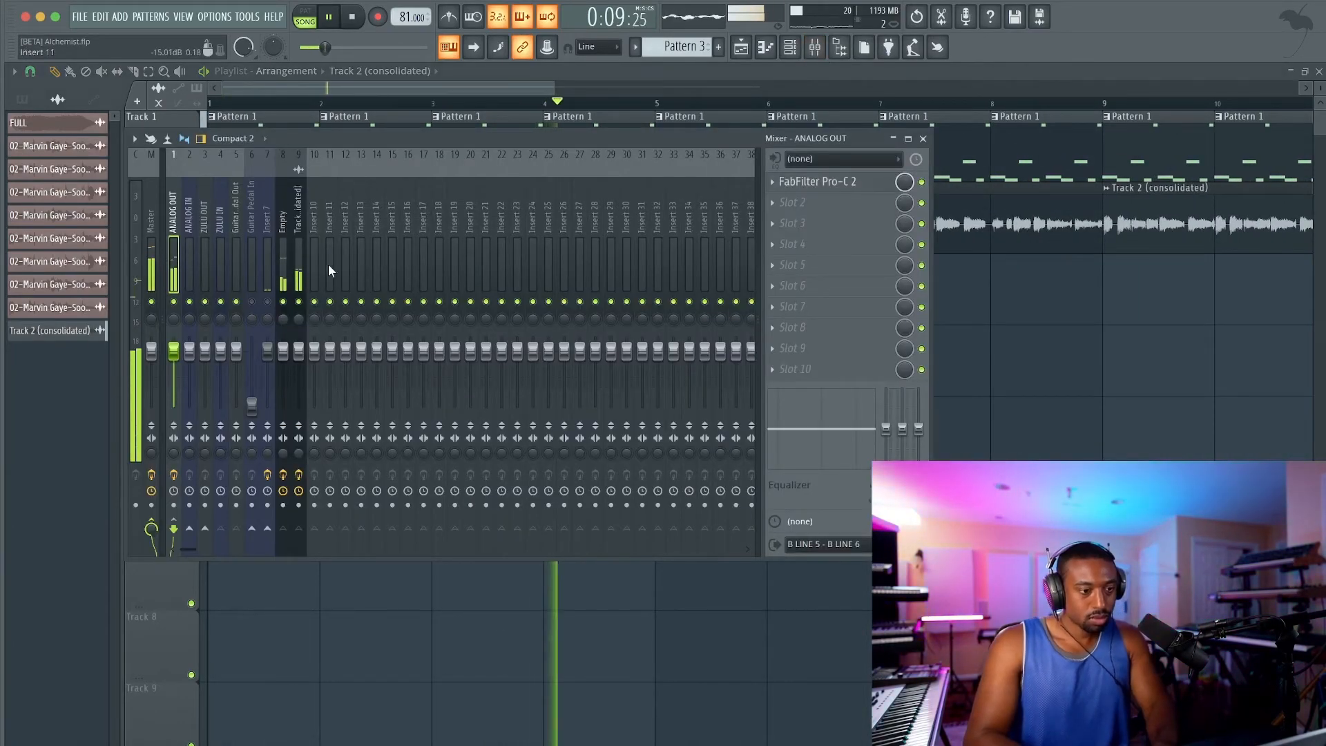
pyautogui.click(298, 261)
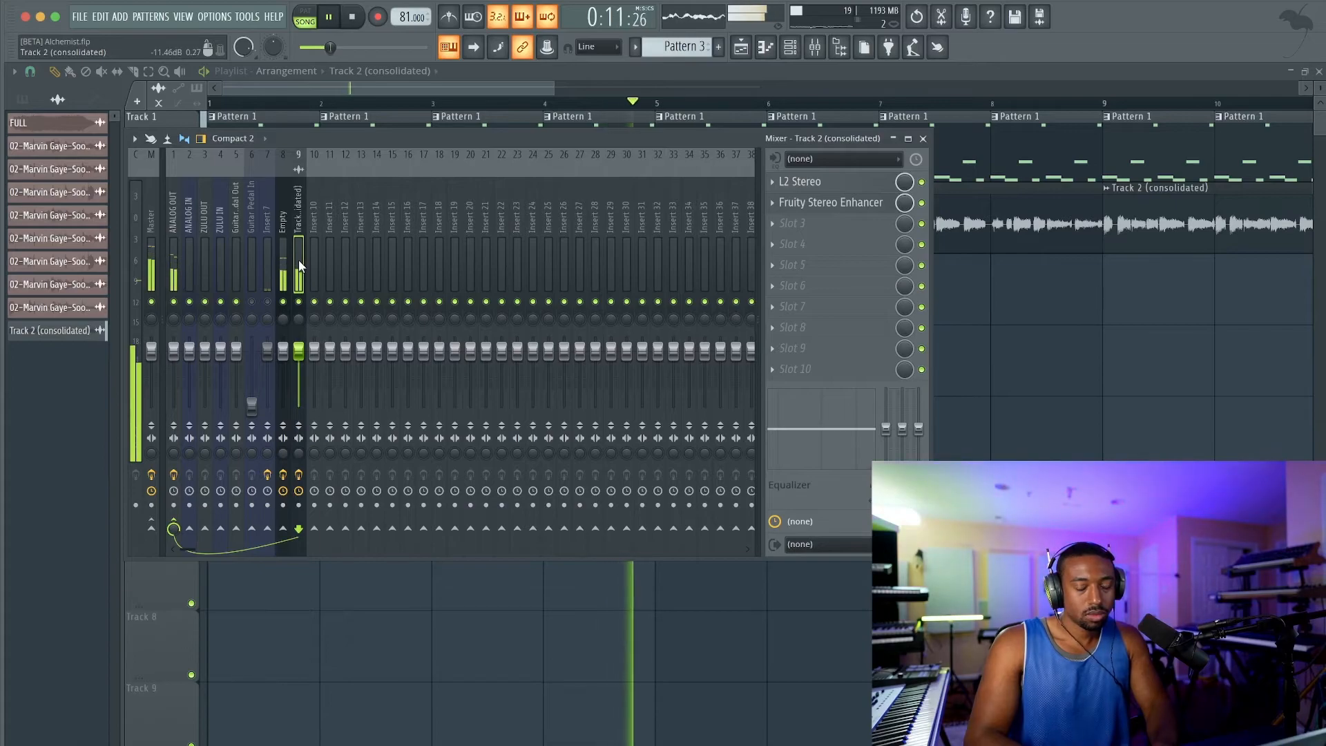
pyautogui.press('space')
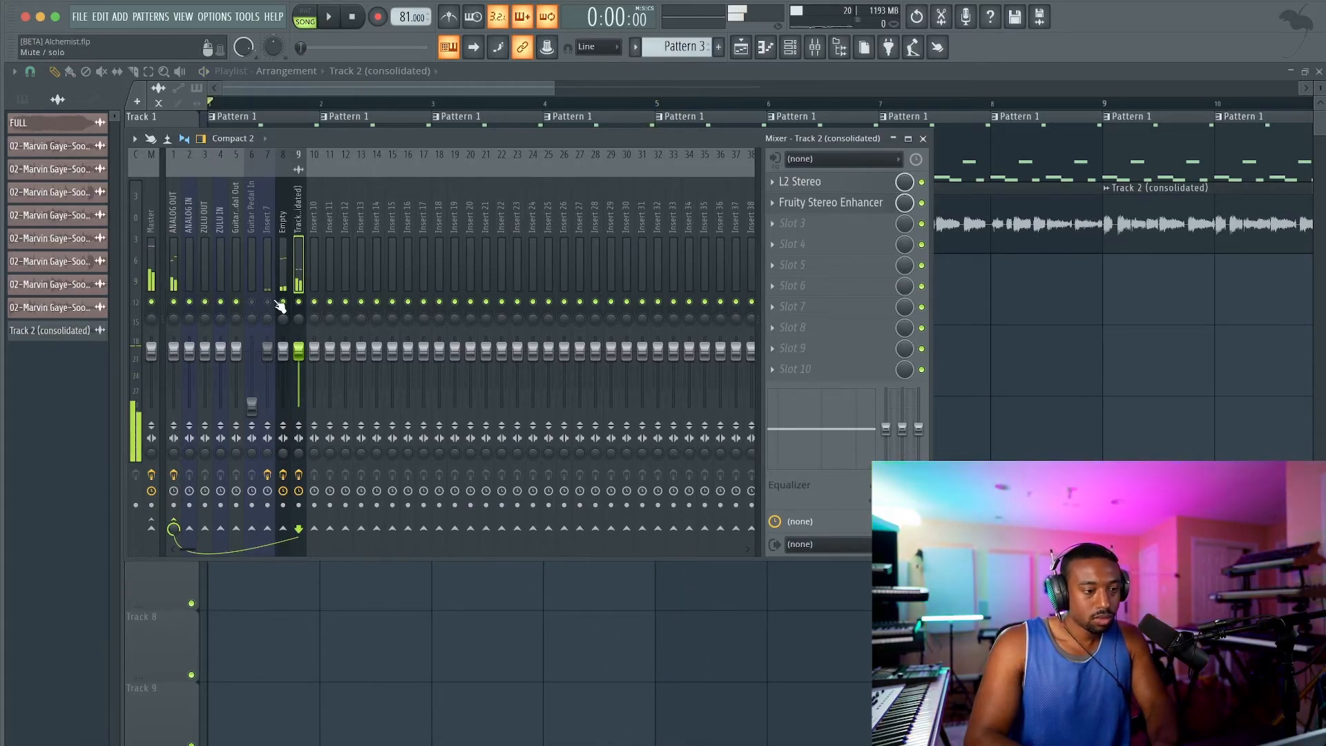
pyautogui.press('F9')
pyautogui.scroll(3, 241, 226)
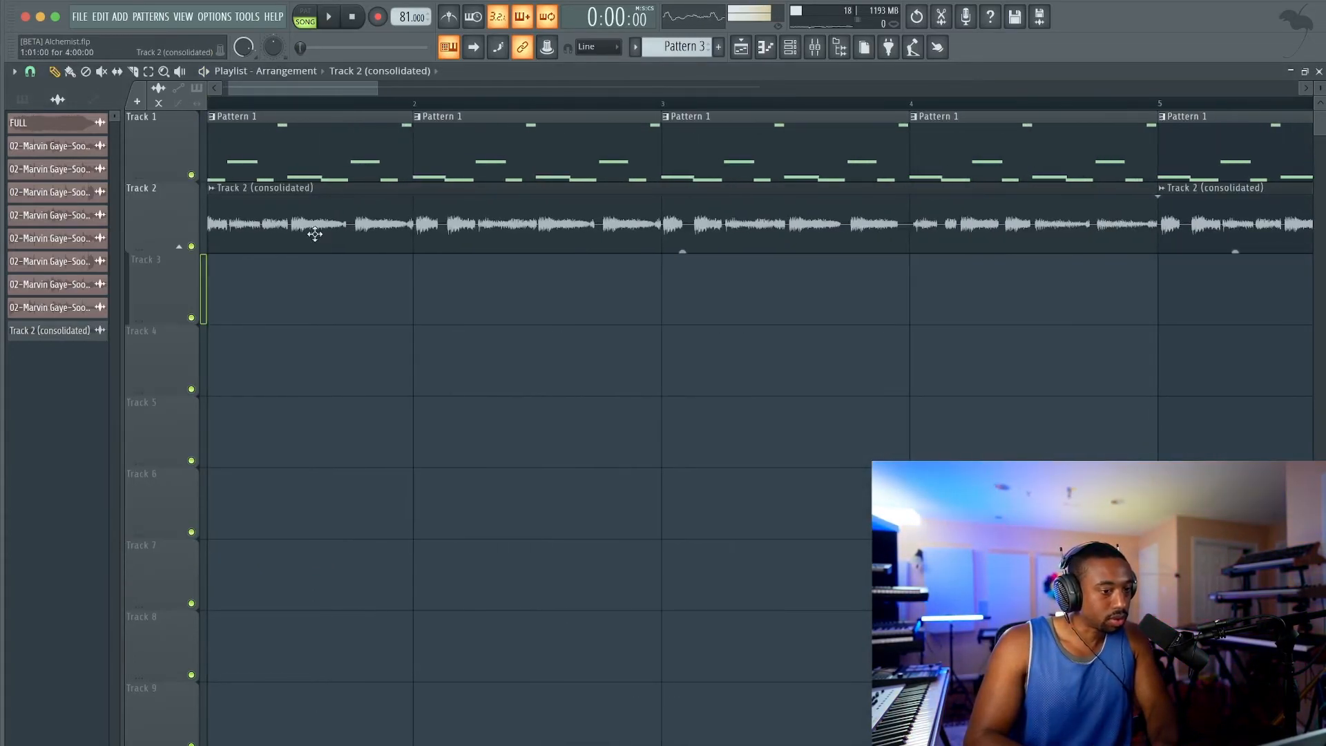
pyautogui.scroll(-3, 356, 226)
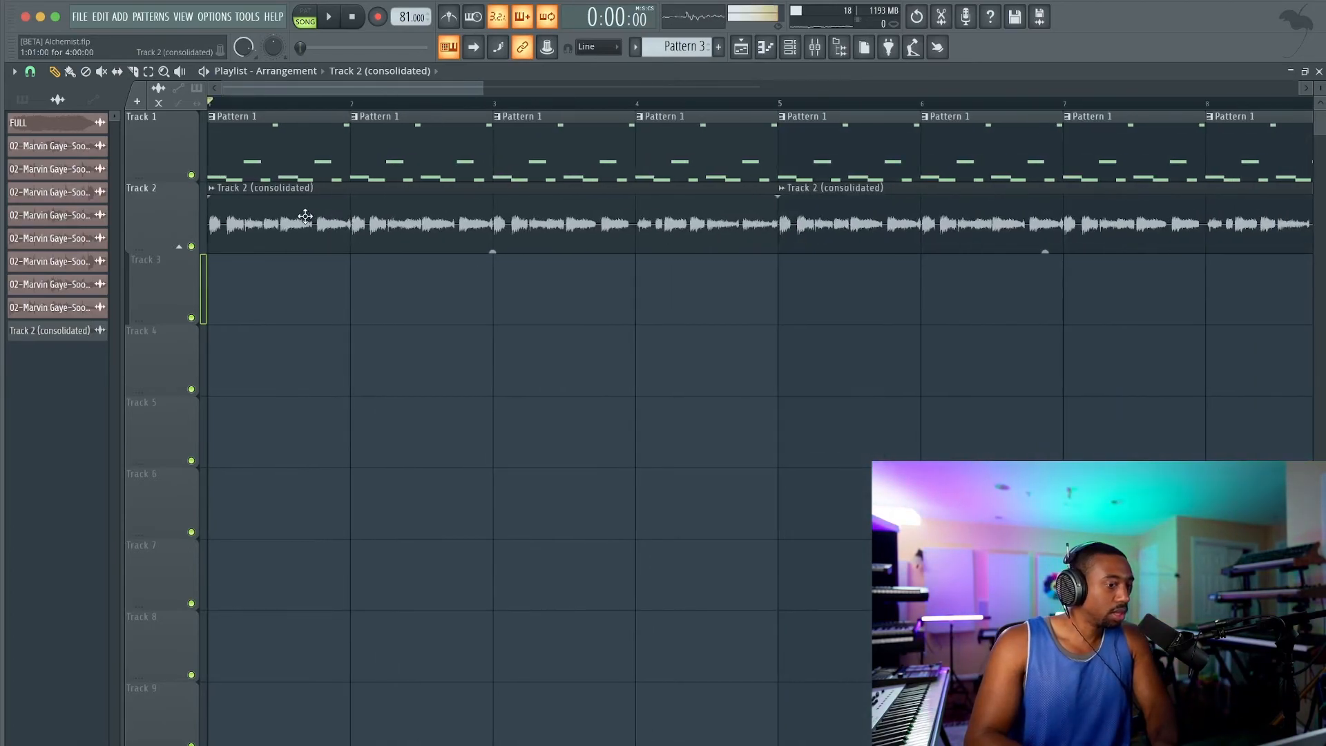
pyautogui.press('space')
pyautogui.press('F9')
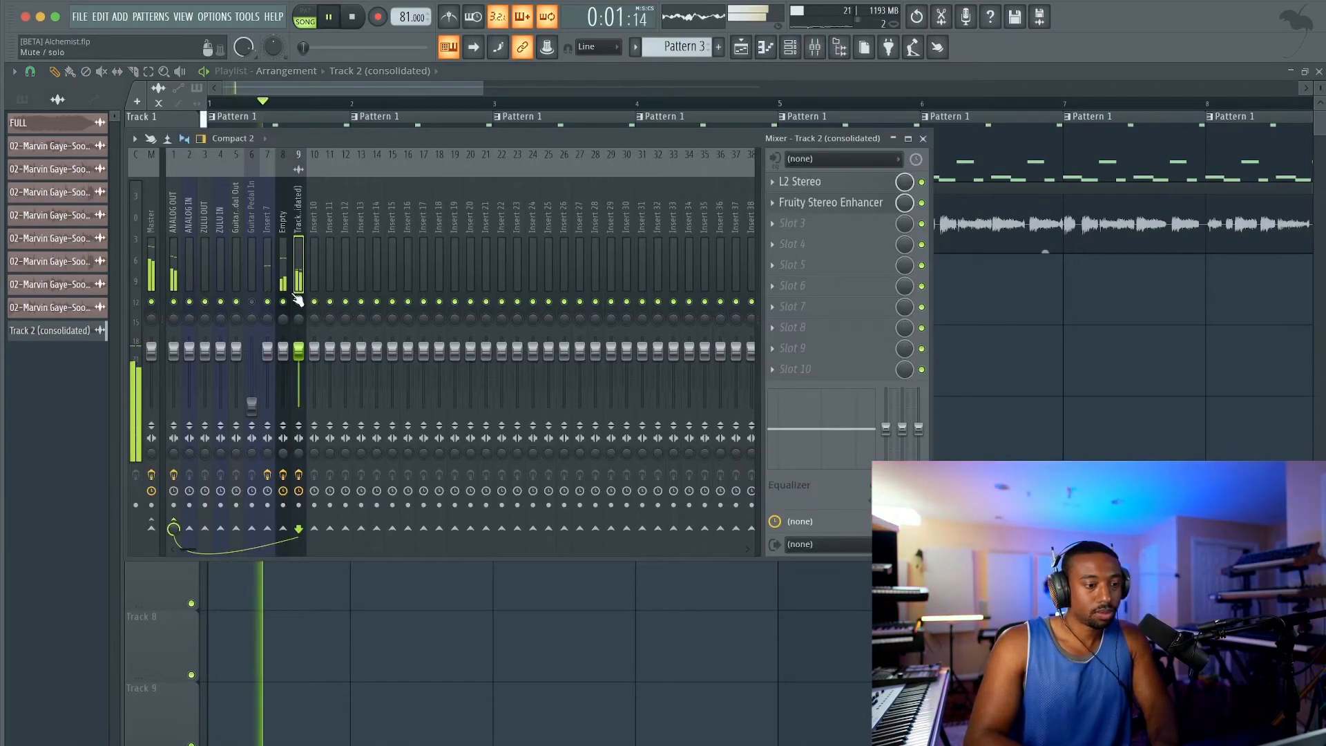
# Load Fruity Reeverb 2 in slot 3 of the Track 2 (consolidated) insert and adjust its wet level and delay.
pyautogui.click(820, 222)
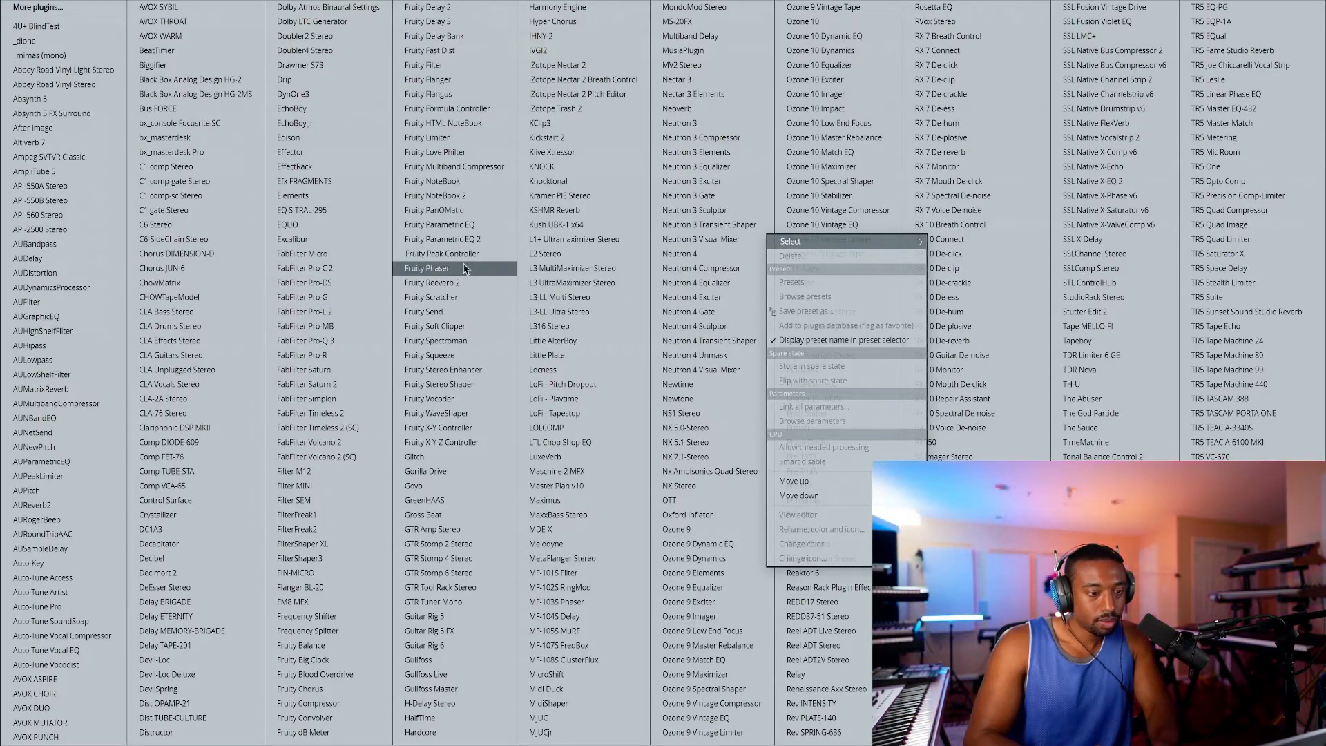
pyautogui.click(432, 282)
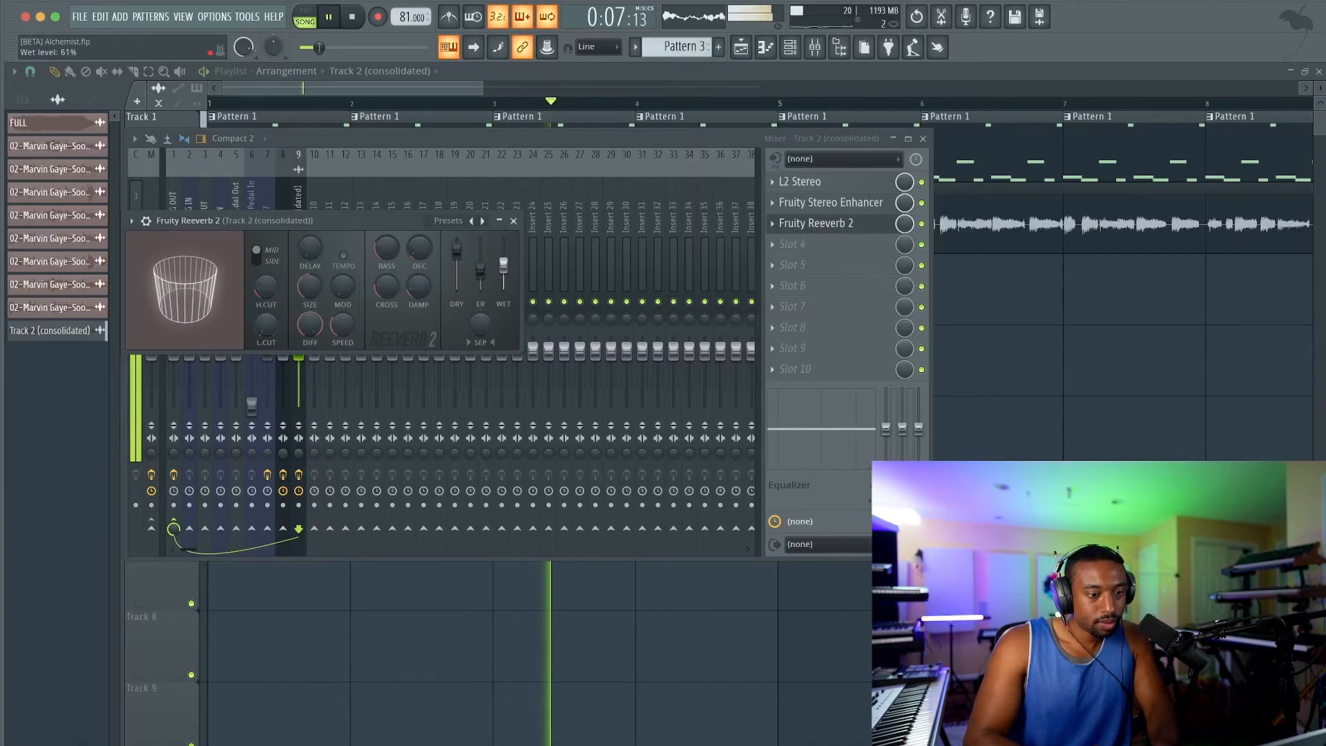
pyautogui.moveTo(504, 256); pyautogui.dragTo(503, 259)
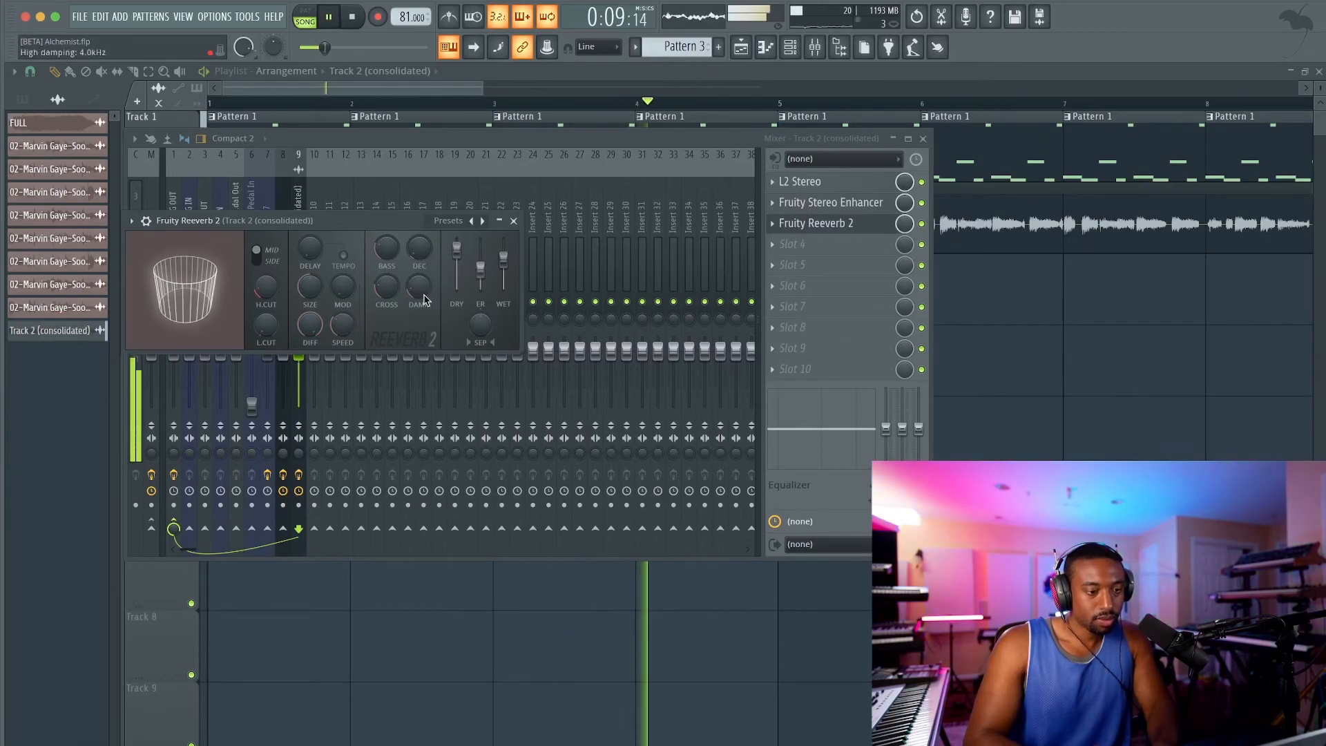
pyautogui.moveTo(310, 247); pyautogui.dragTo(310, 250)
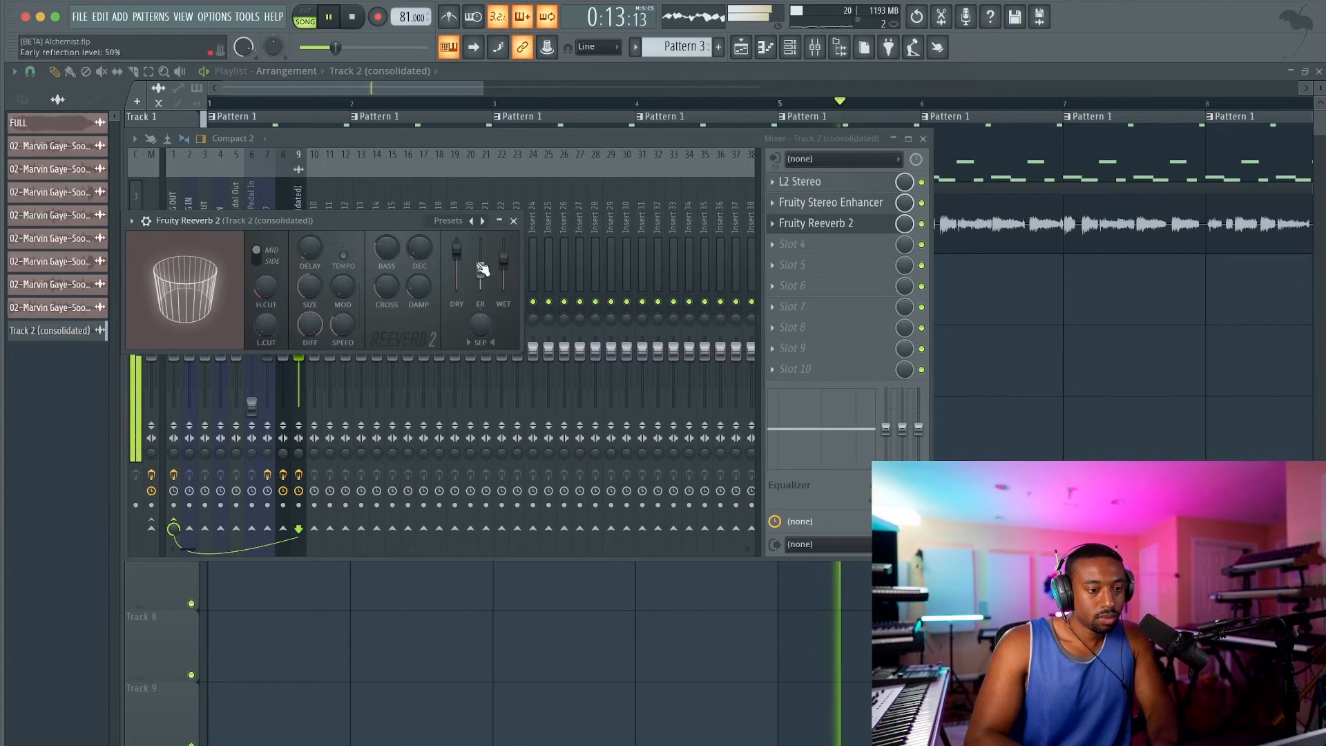
# Rebalance the reverb's early reflections against a much lower wet level, replaying from the start, and close Fruity Reeverb 2.
pyautogui.moveTo(489, 276); pyautogui.dragTo(480, 247)
pyautogui.rightClick(457, 278)
pyautogui.click(475, 289)
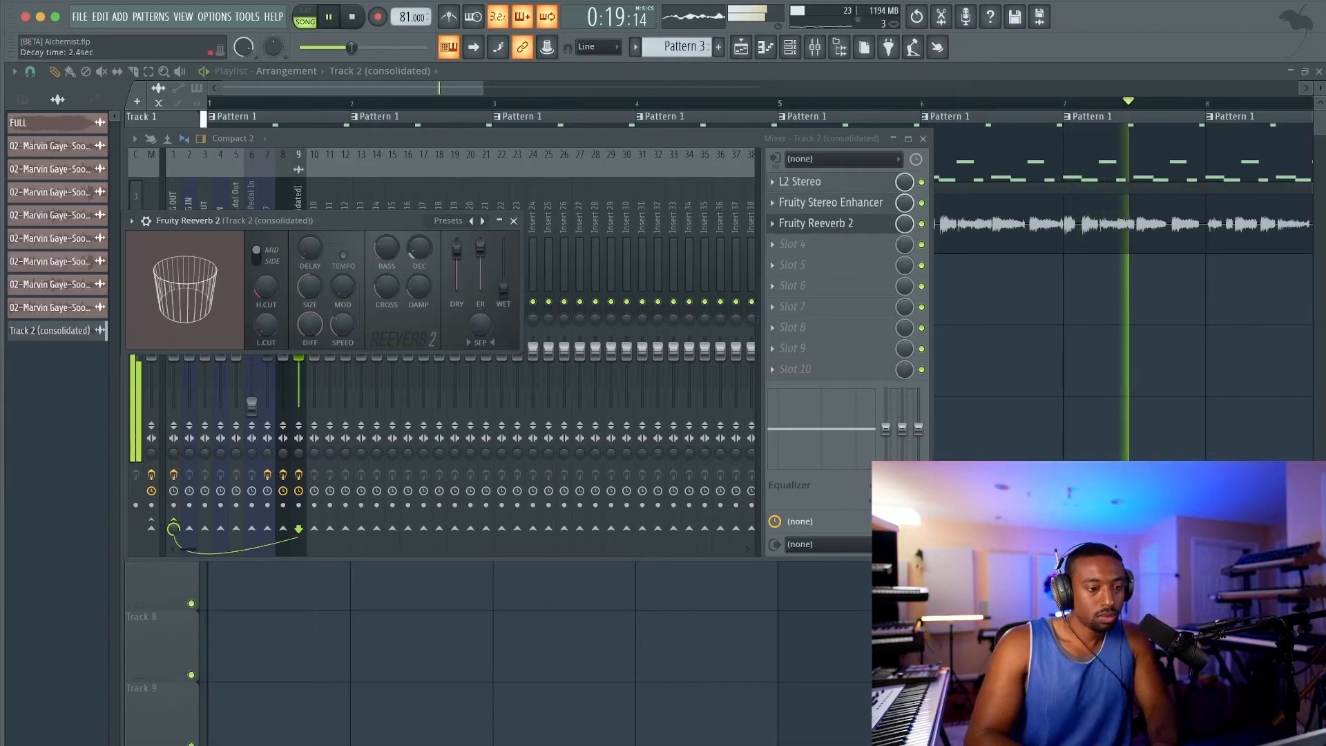
pyautogui.moveTo(480, 259); pyautogui.dragTo(480, 287)
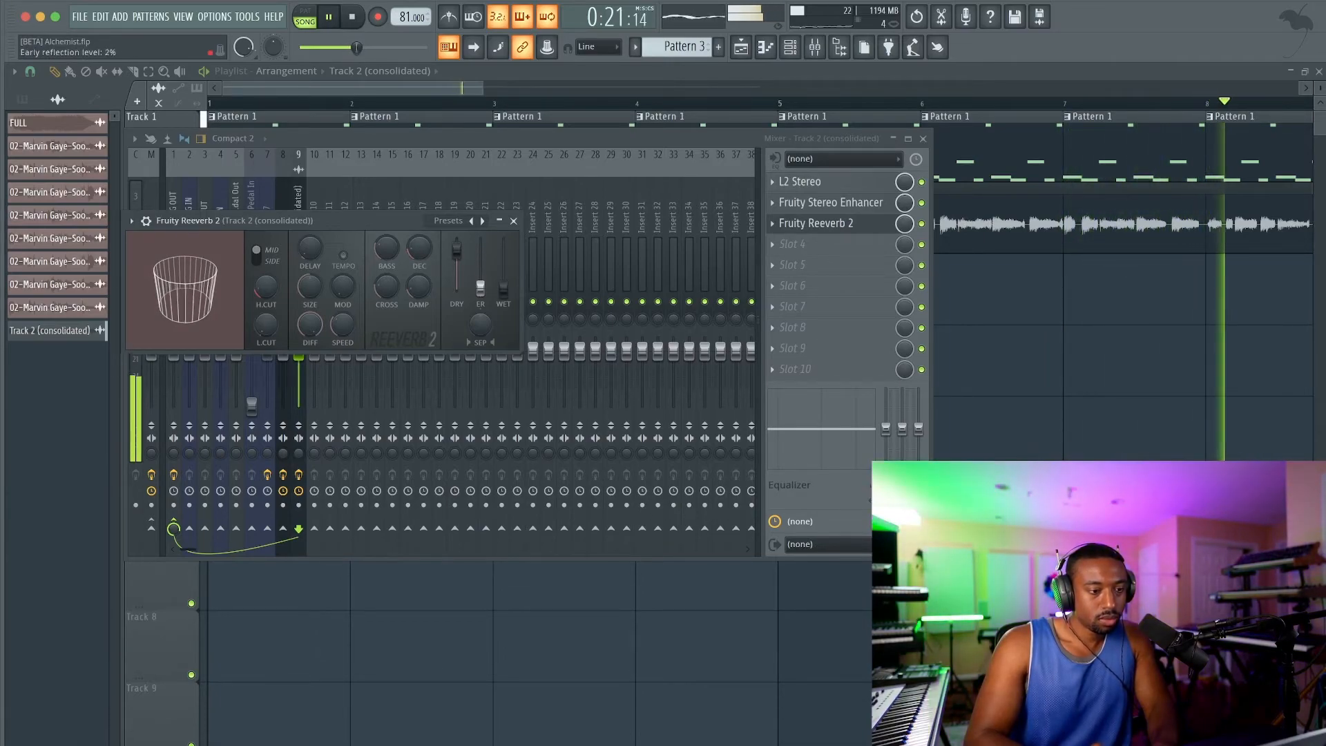
pyautogui.press('space')
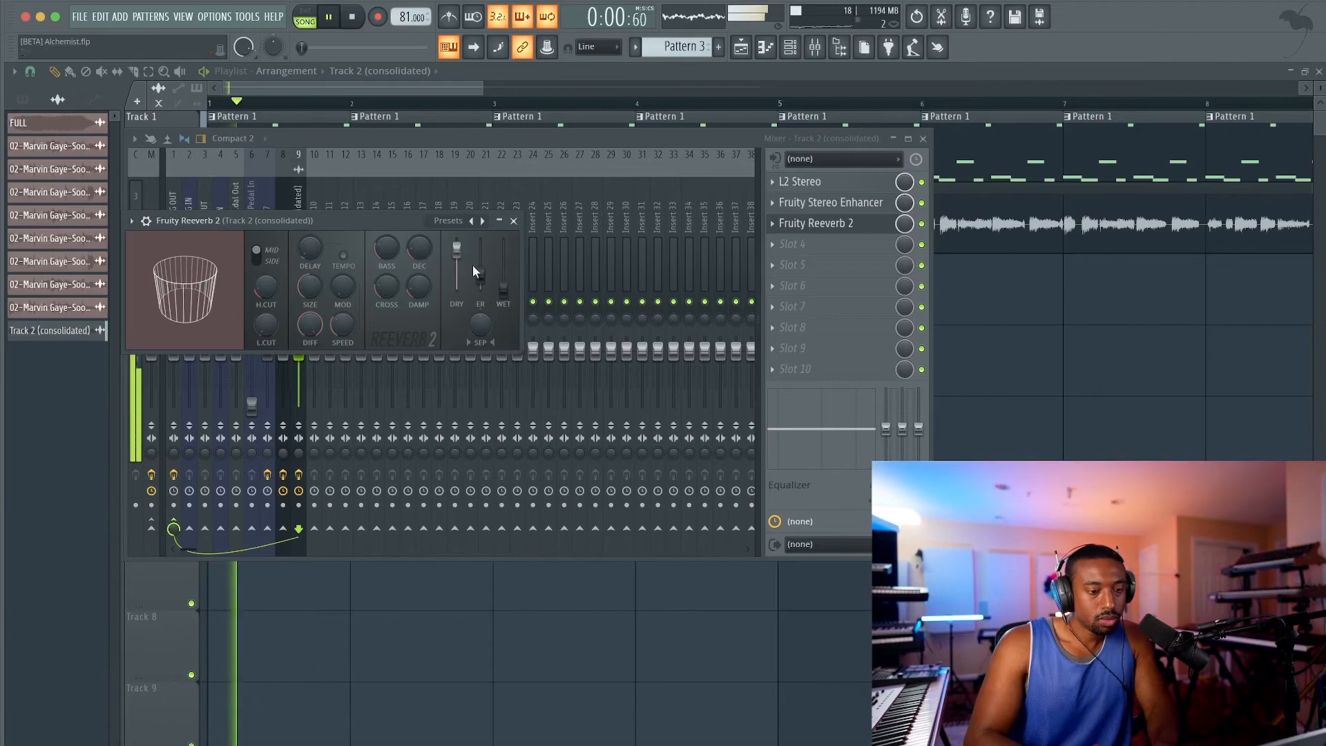
pyautogui.moveTo(480, 259); pyautogui.dragTo(492, 257)
pyautogui.click(513, 220)
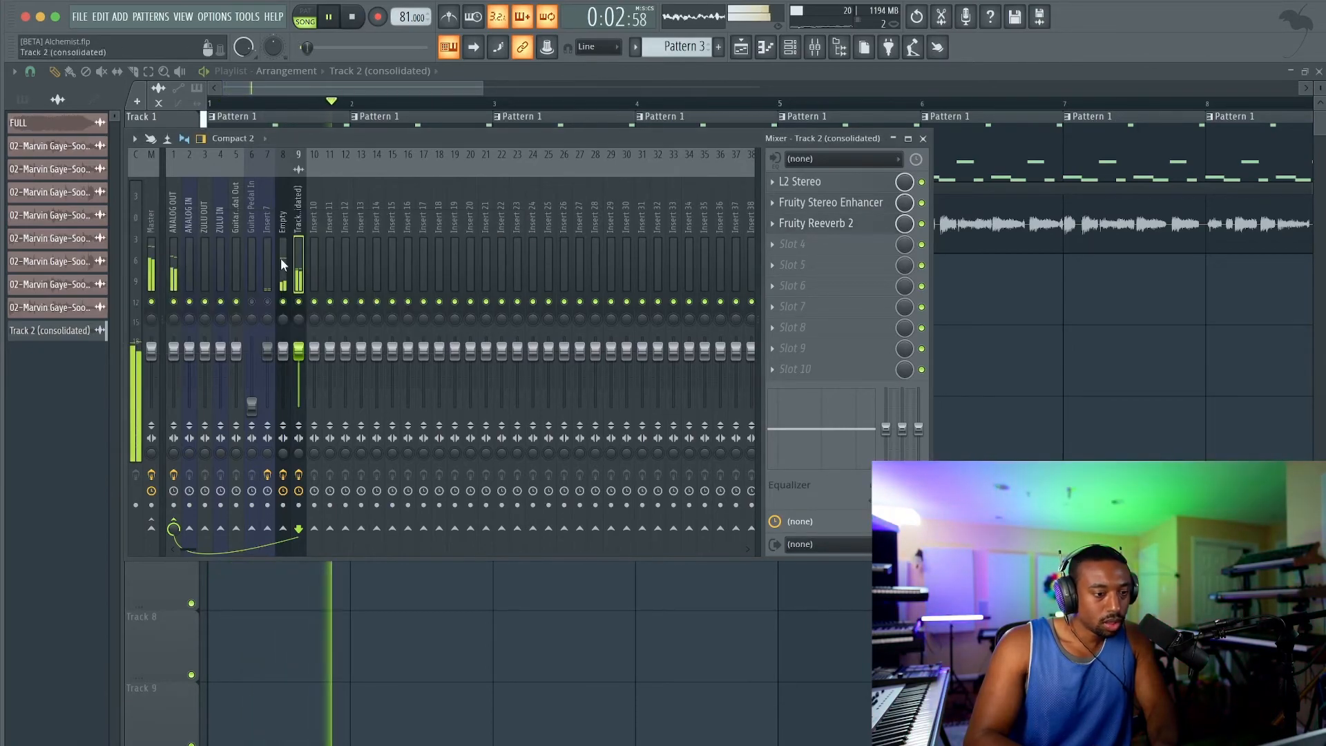
# Return to the playlist and replay the arrangement from the beginning, examining the Track 2 (consolidated) clips' timing against the drum pattern.
pyautogui.press('F9')
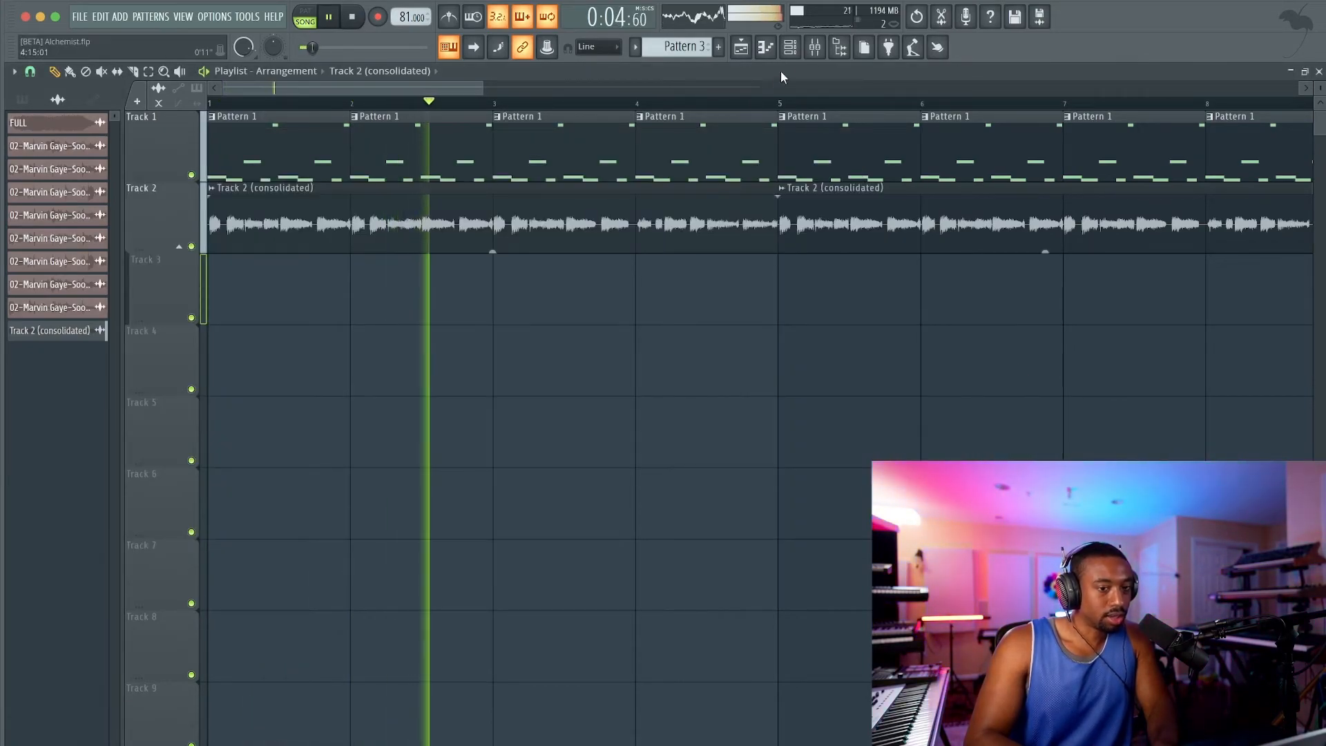
pyautogui.click(789, 47)
pyautogui.press('F6')
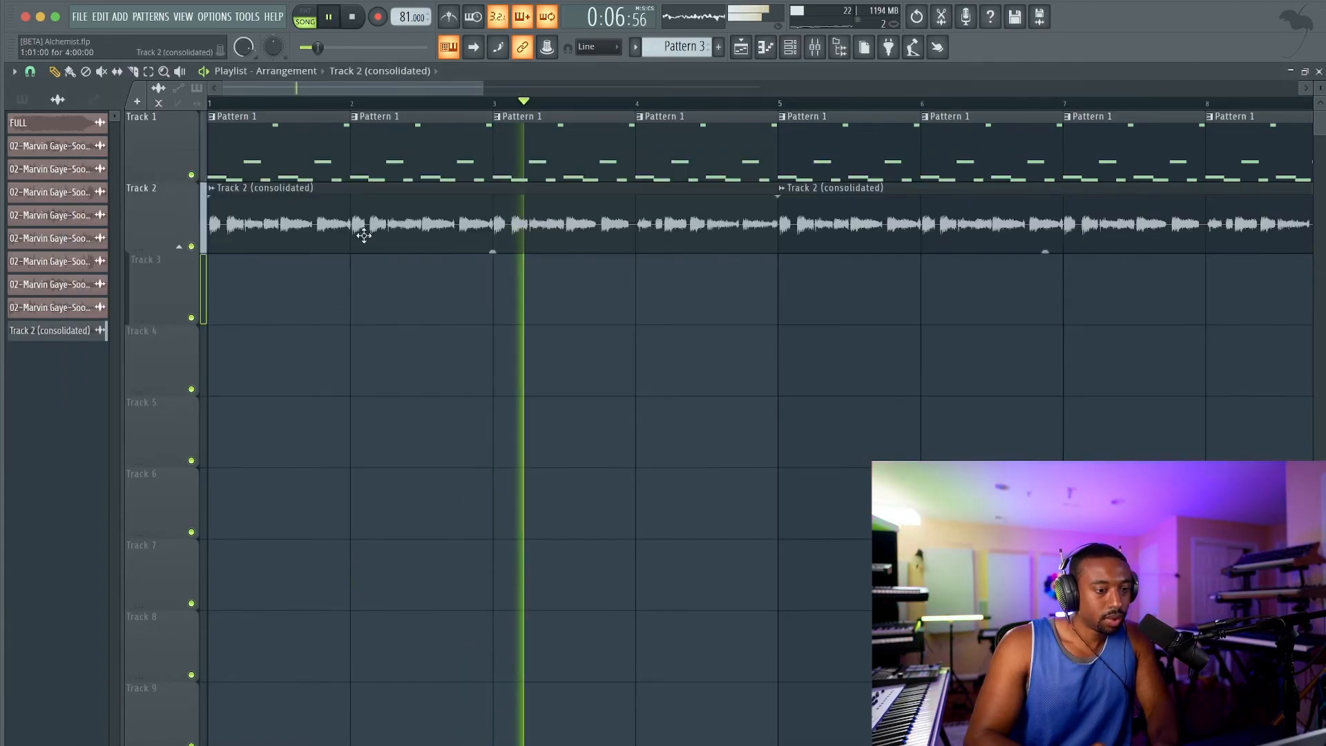
pyautogui.press('space')
pyautogui.scroll(-3, 306, 194)
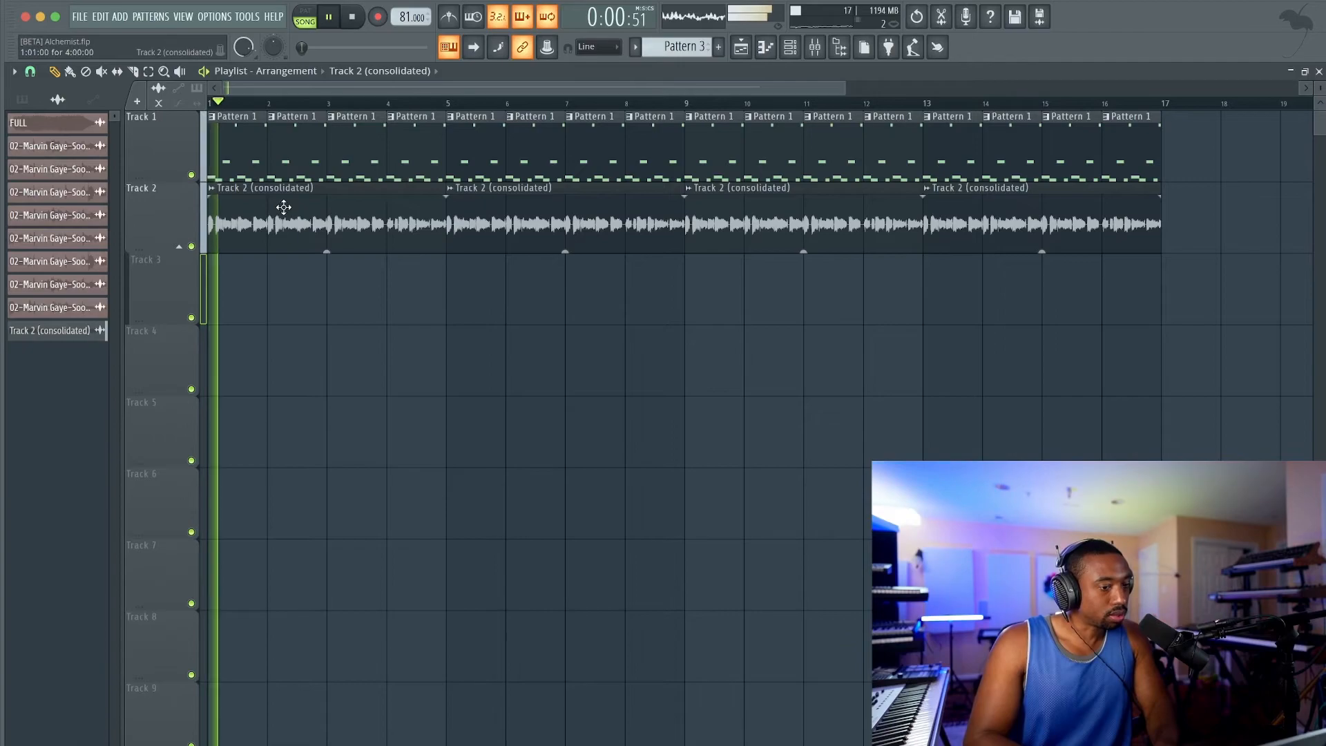
pyautogui.scroll(5, 241, 196)
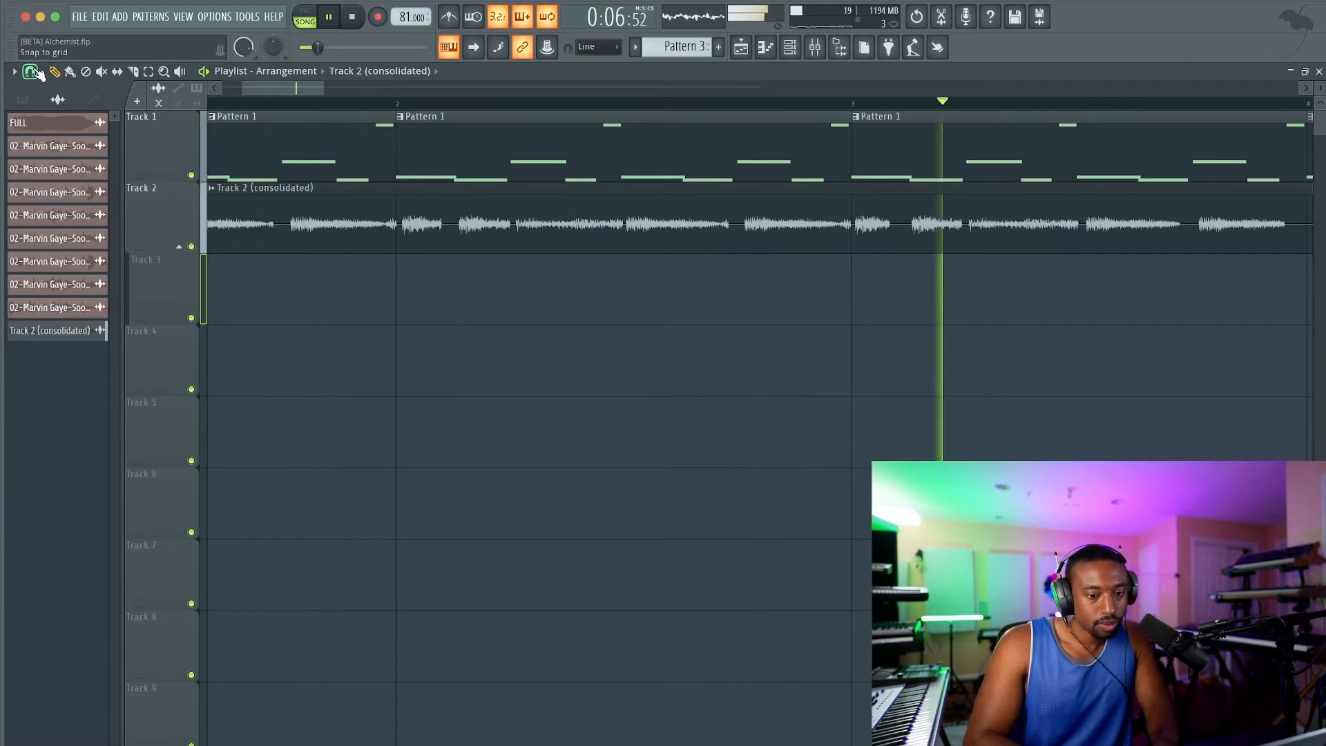
# Nudge the Track 2 (consolidated) clips slightly late against the drums so the first starts at 1:01:02.
pyautogui.press('space')
pyautogui.scroll(-1, 168, 206)
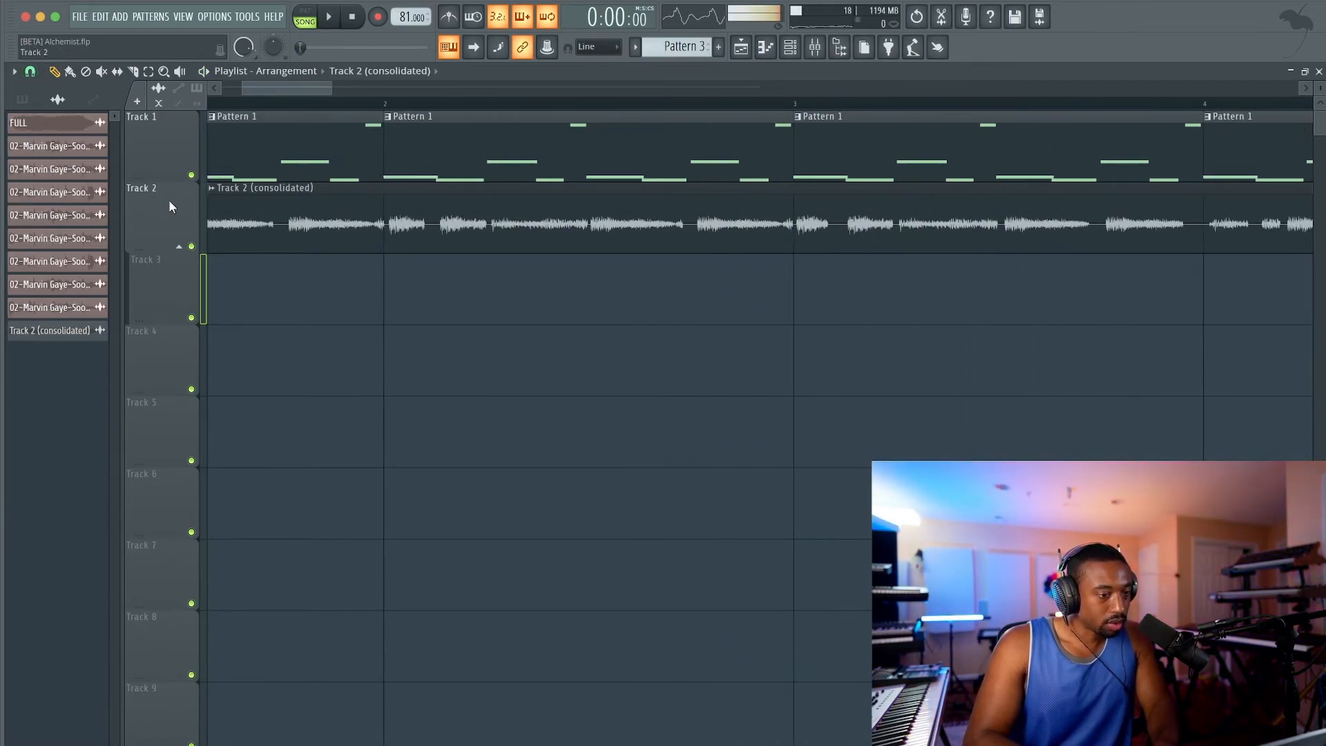
pyautogui.scroll(5, 509, 208)
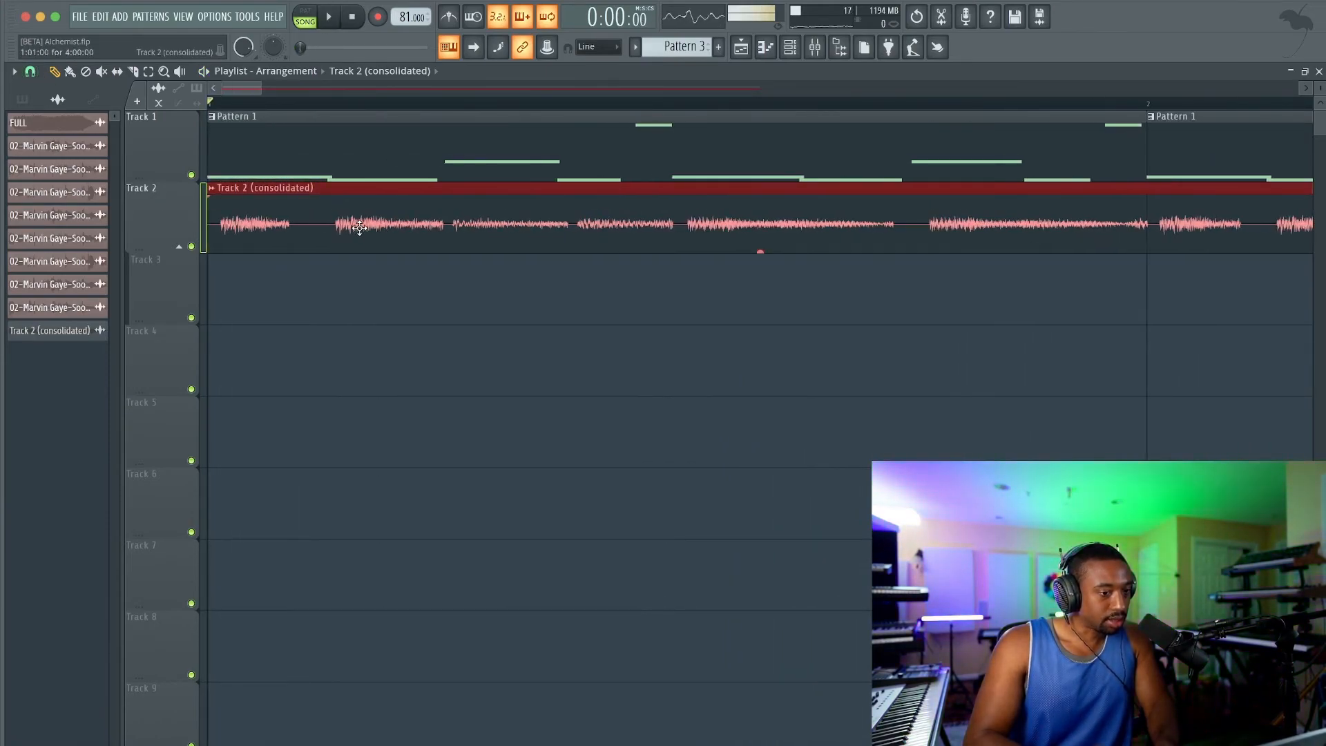
pyautogui.moveTo(253, 224); pyautogui.dragTo(260, 224)
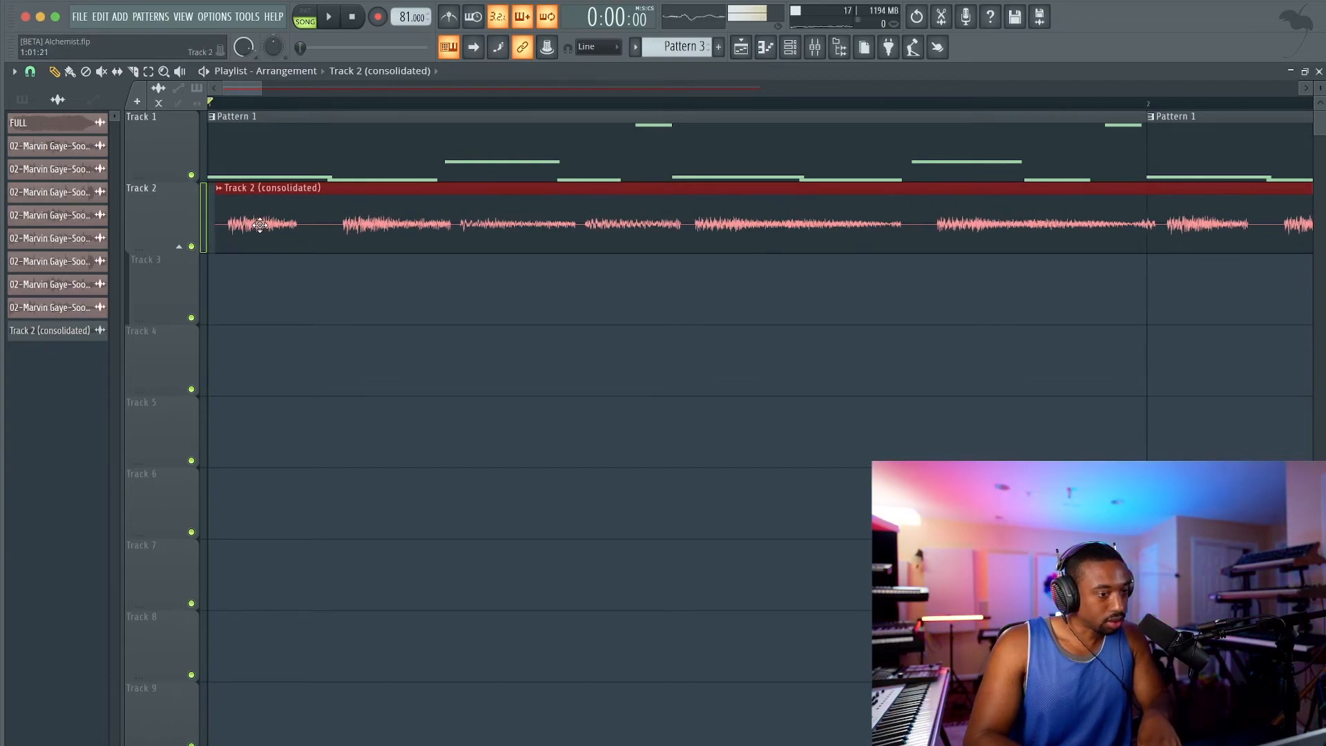
pyautogui.press('space')
pyautogui.scroll(-2, 273, 229)
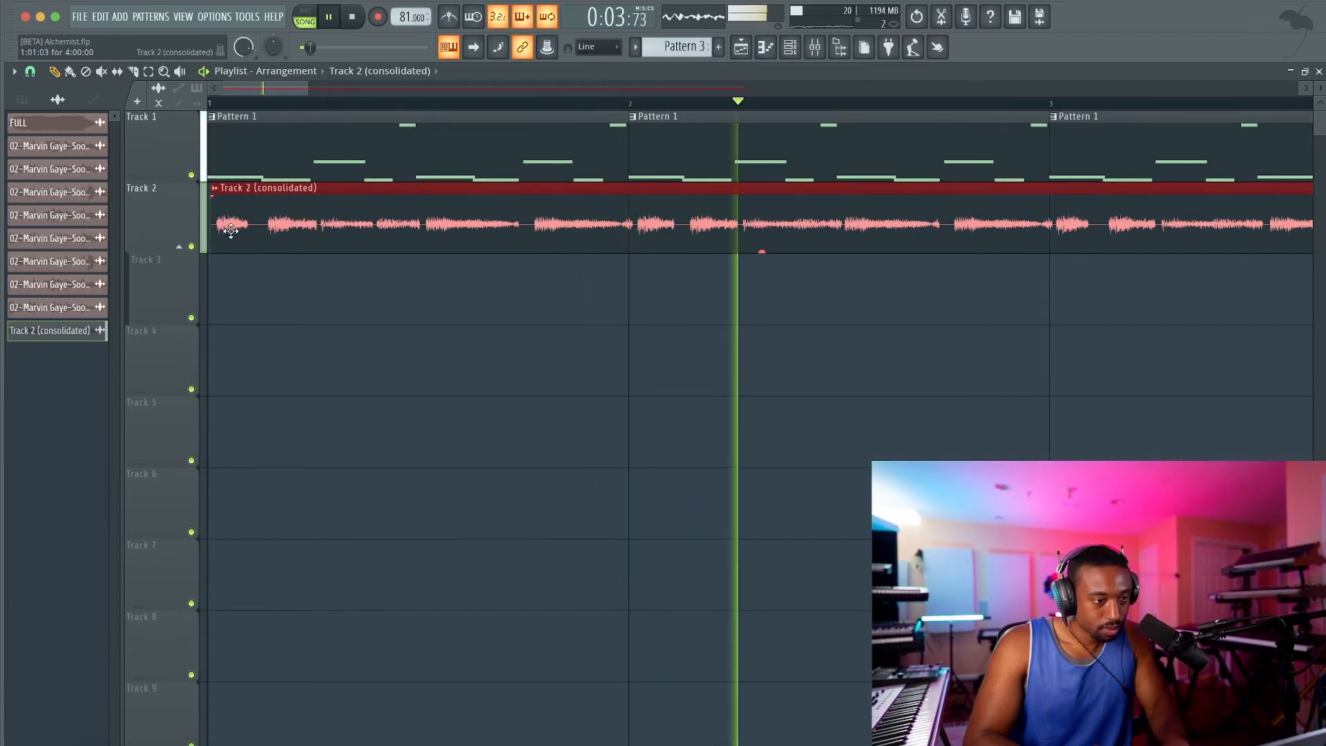
pyautogui.scroll(2, 228, 231)
pyautogui.scroll(1, 232, 230)
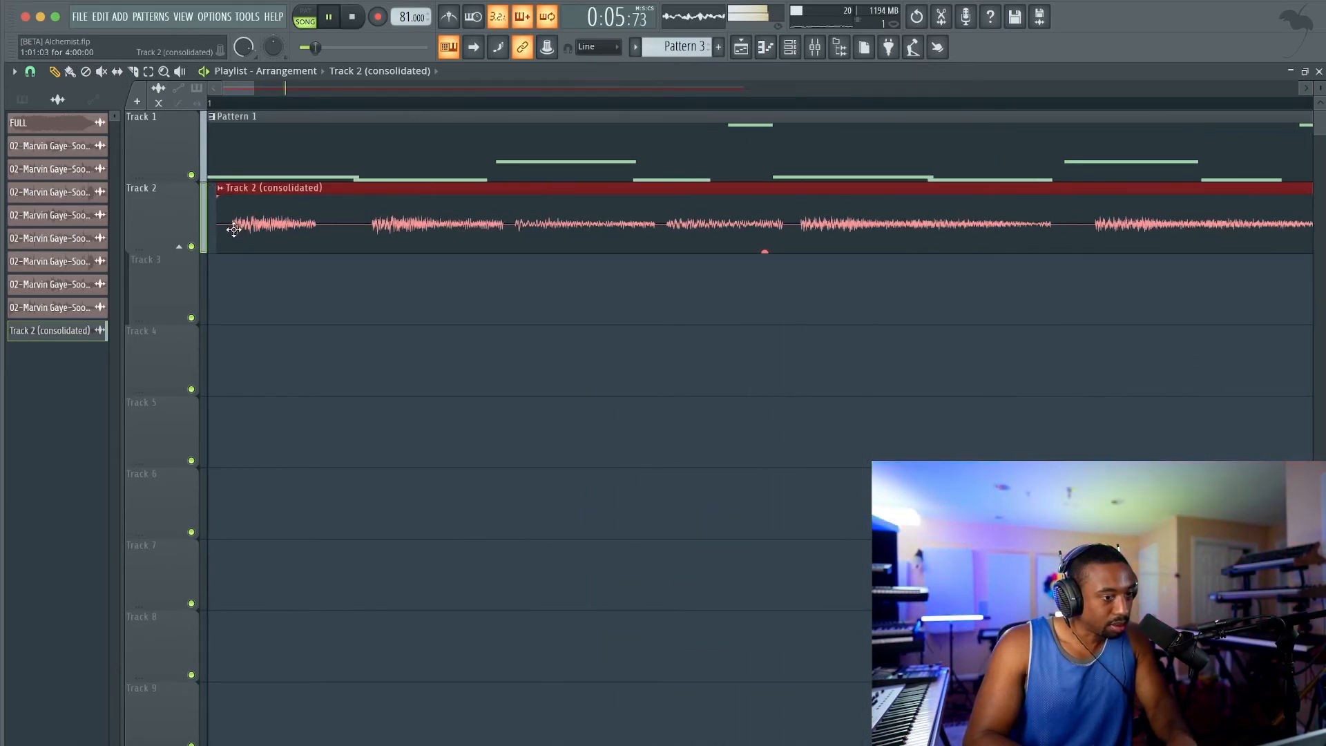
pyautogui.moveTo(258, 219); pyautogui.dragTo(252, 220)
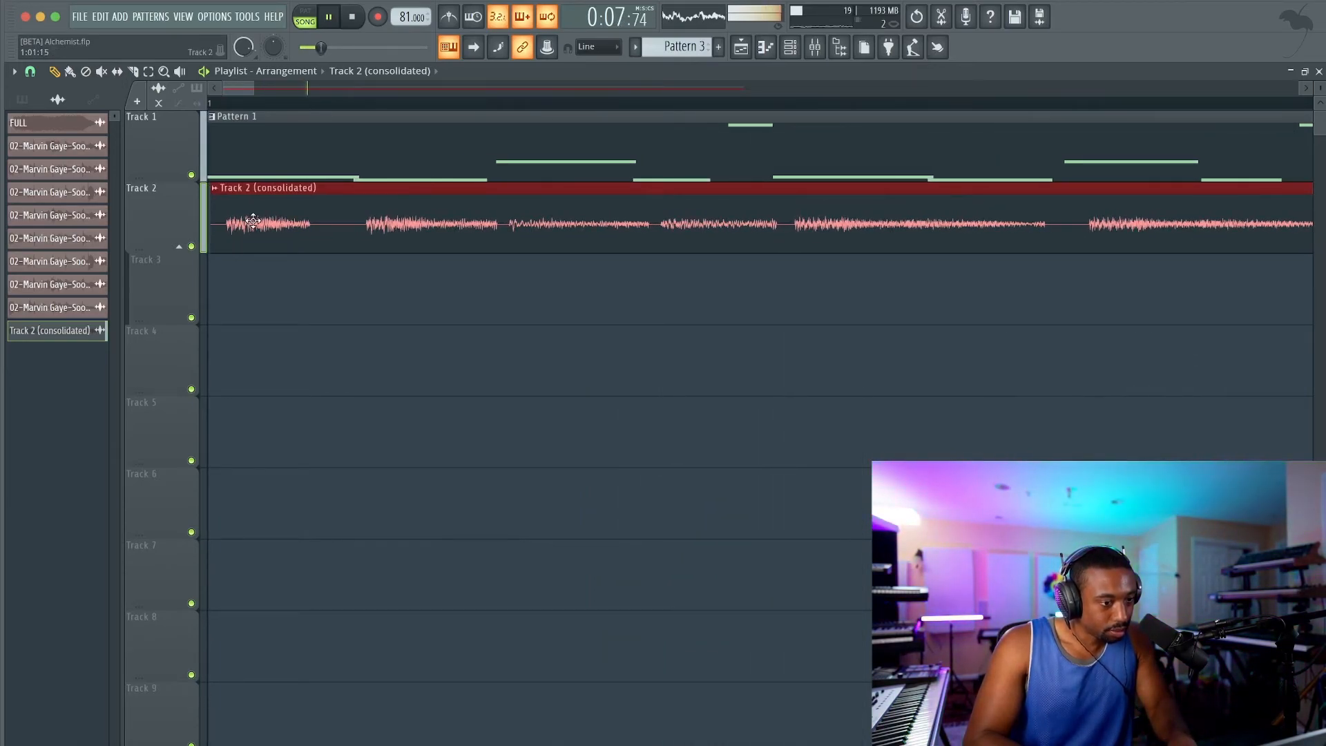
pyautogui.scroll(-3, 253, 220)
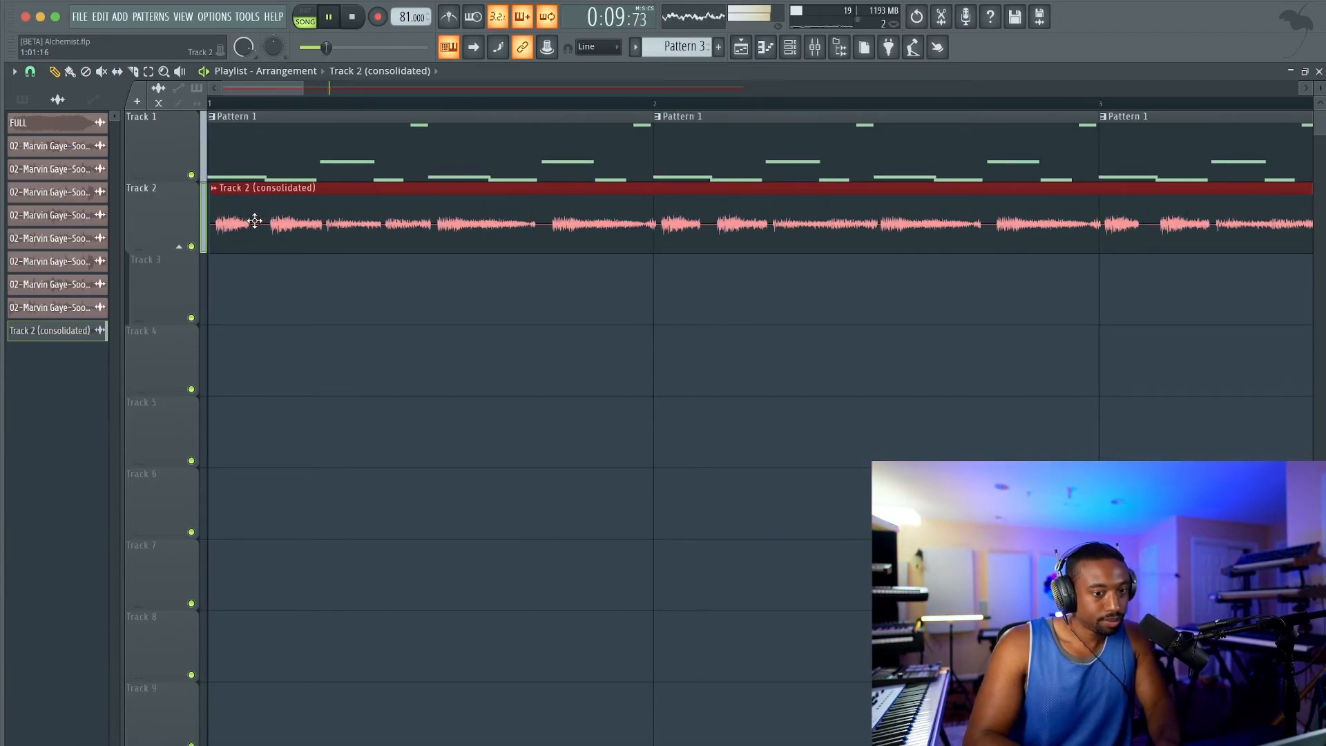
pyautogui.scroll(-3, 404, 377)
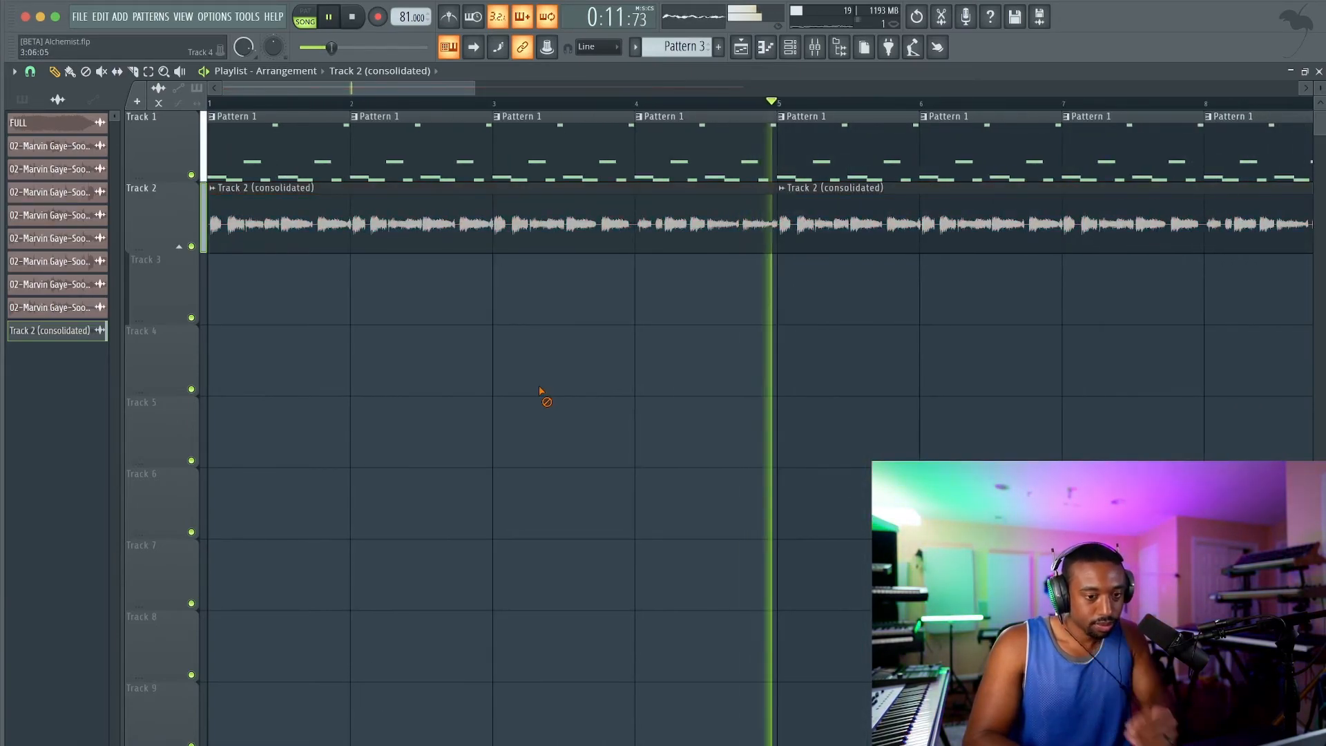
# Ungroup playlist Track 3 from Track 2 above it.
pyautogui.rightClick(159, 269)
pyautogui.click(402, 269)
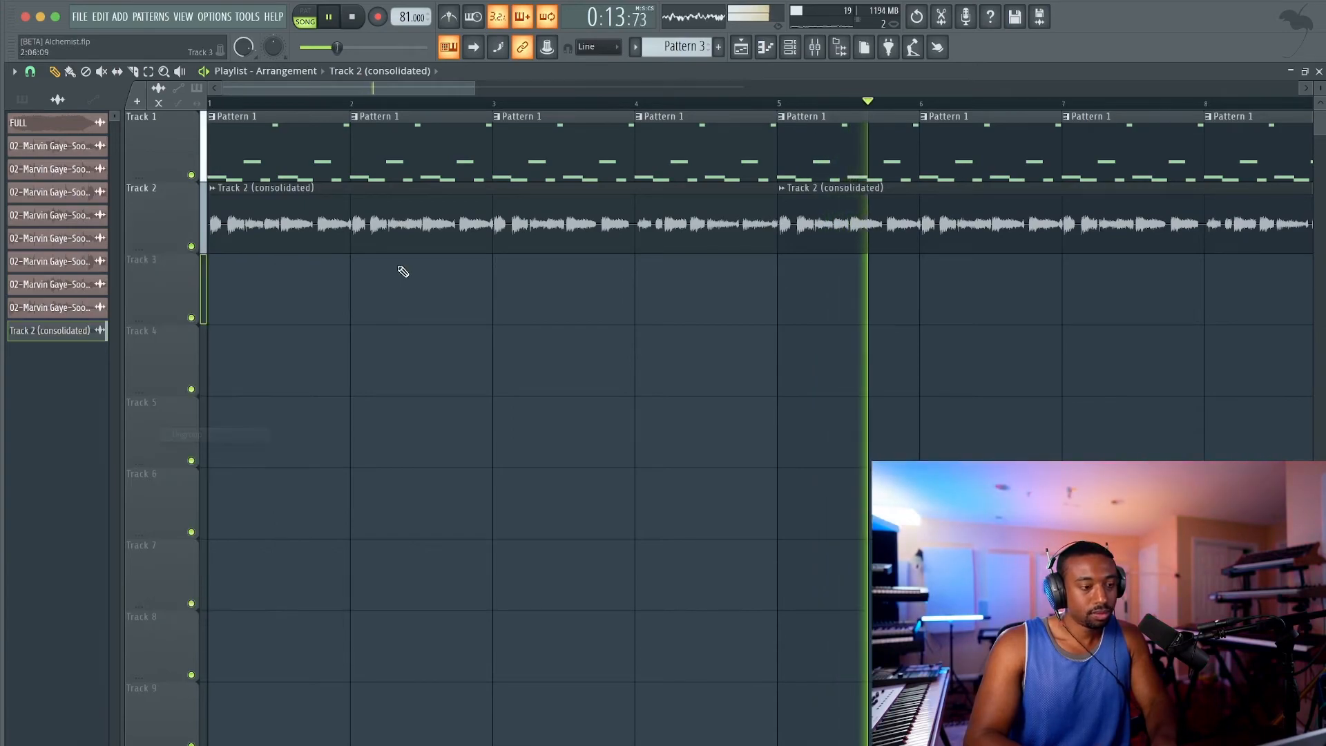
pyautogui.scroll(-3, 562, 283)
pyautogui.scroll(3, 562, 283)
# Retime the Track 2 (consolidated) clips, trying a start at 1:01:06 and pulling them slightly earlier after checking the mixer.
pyautogui.click(236, 223)
pyautogui.scroll(3, 277, 219)
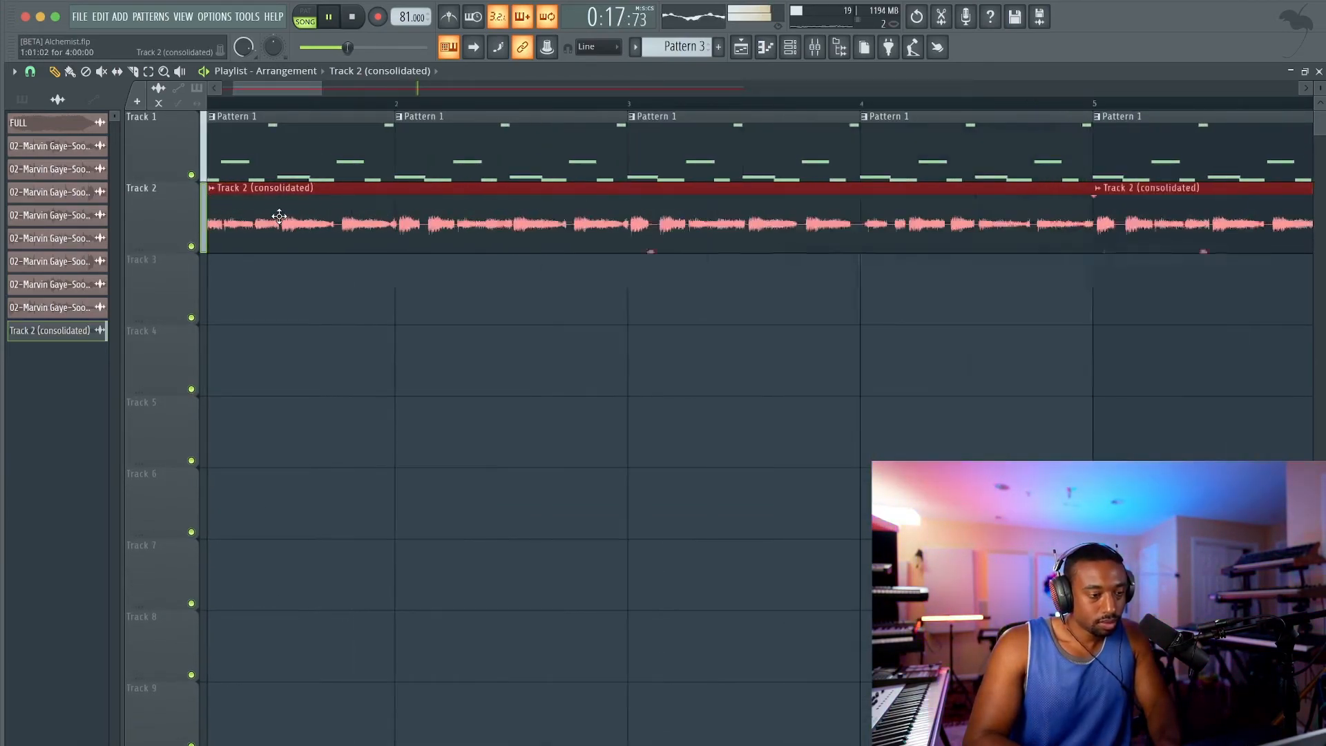
pyautogui.moveTo(248, 220); pyautogui.dragTo(251, 220)
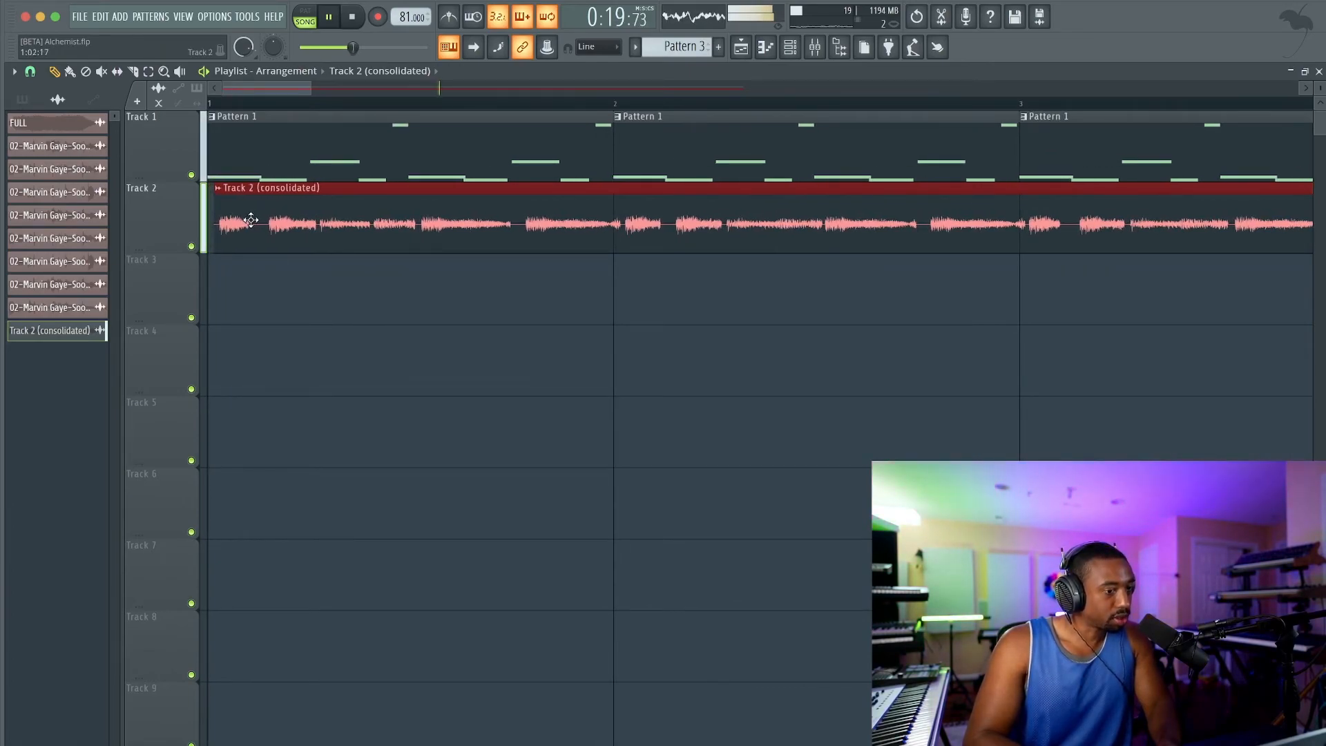
pyautogui.scroll(4, 250, 220)
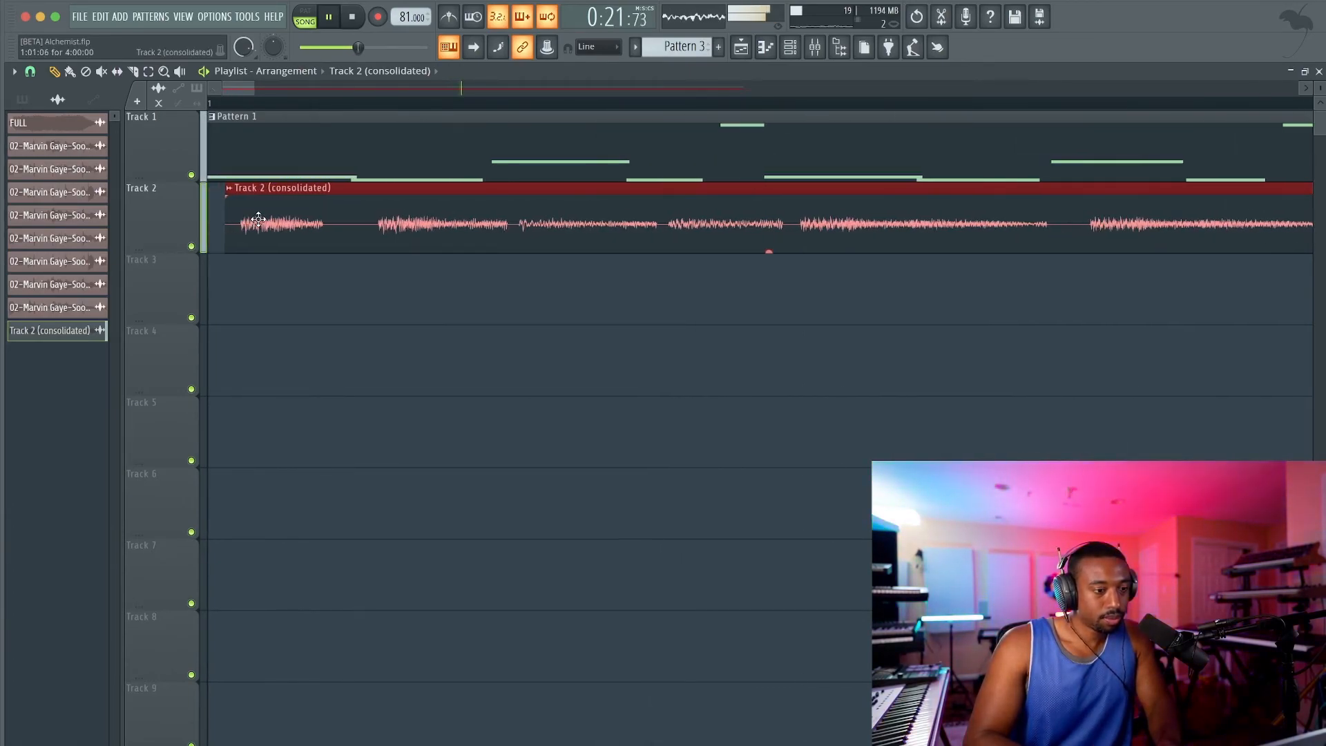
pyautogui.click(791, 48)
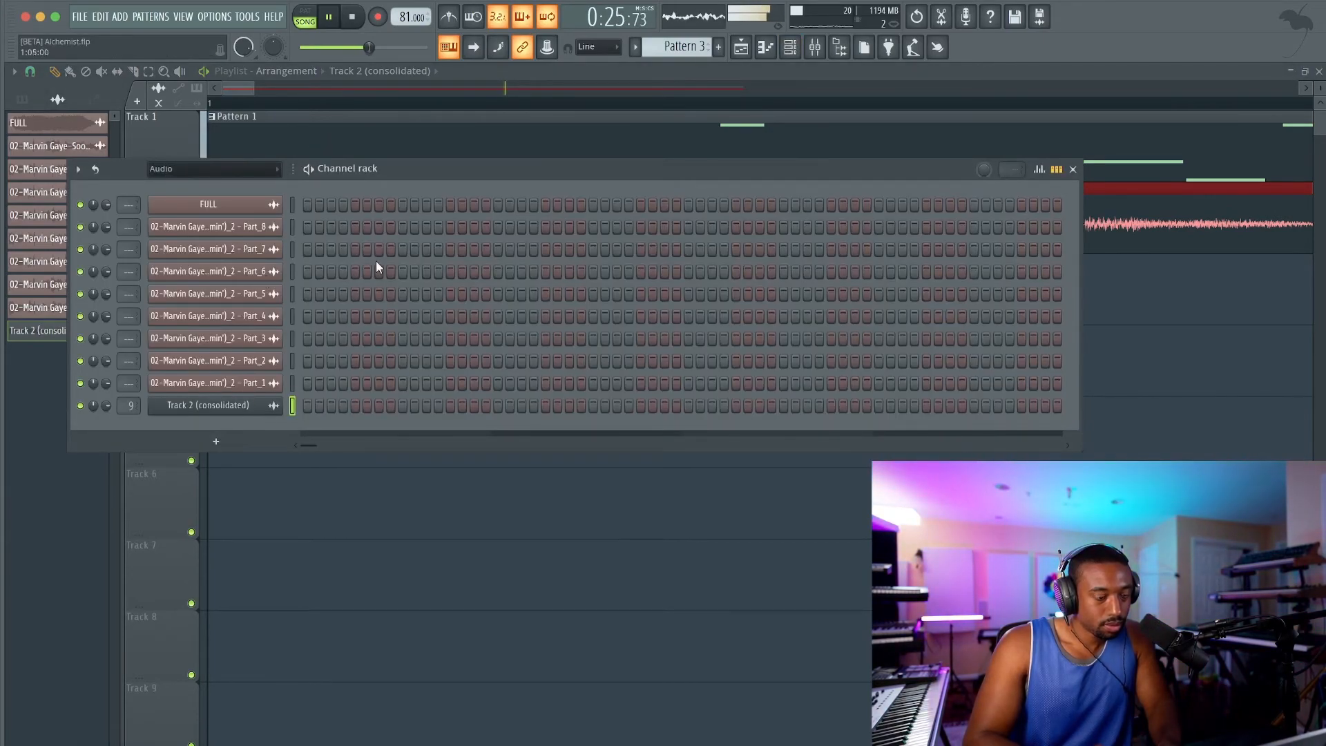
pyautogui.click(814, 47)
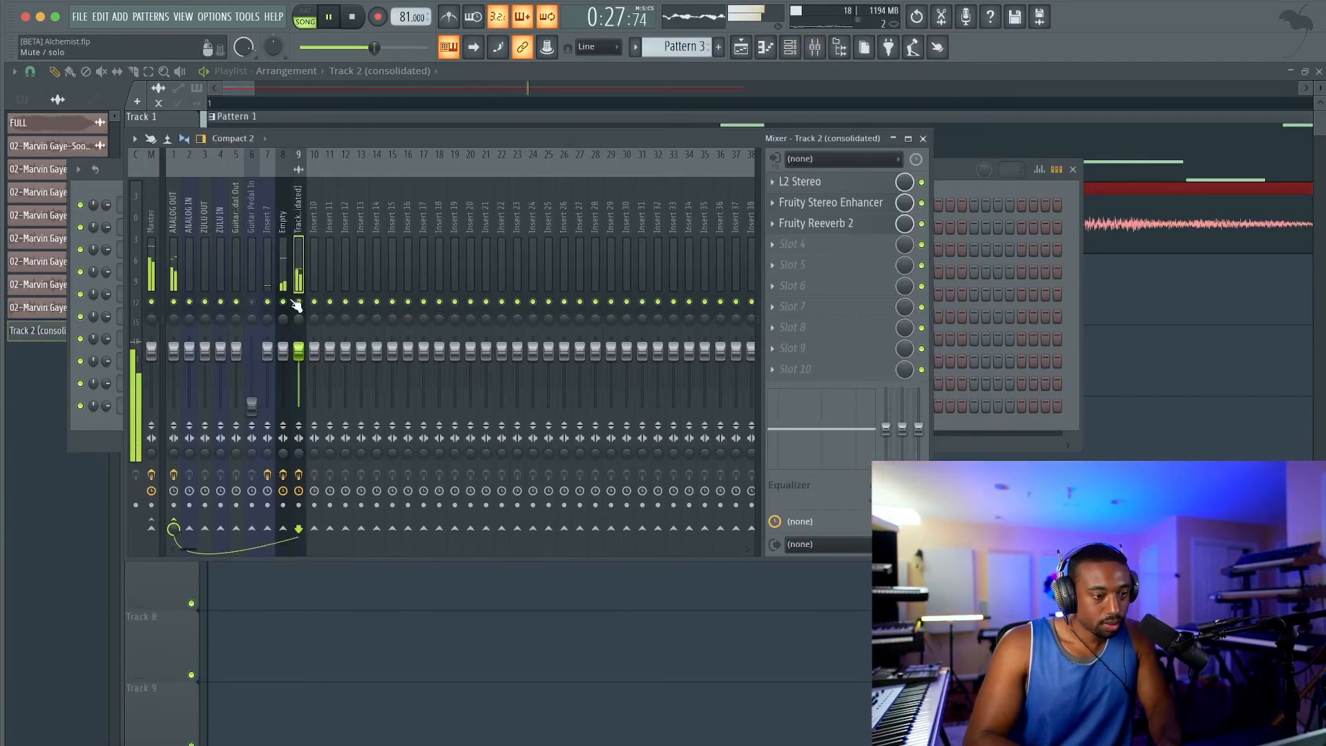
pyautogui.click(1012, 502)
pyautogui.click(255, 209)
pyautogui.moveTo(269, 211); pyautogui.dragTo(272, 212)
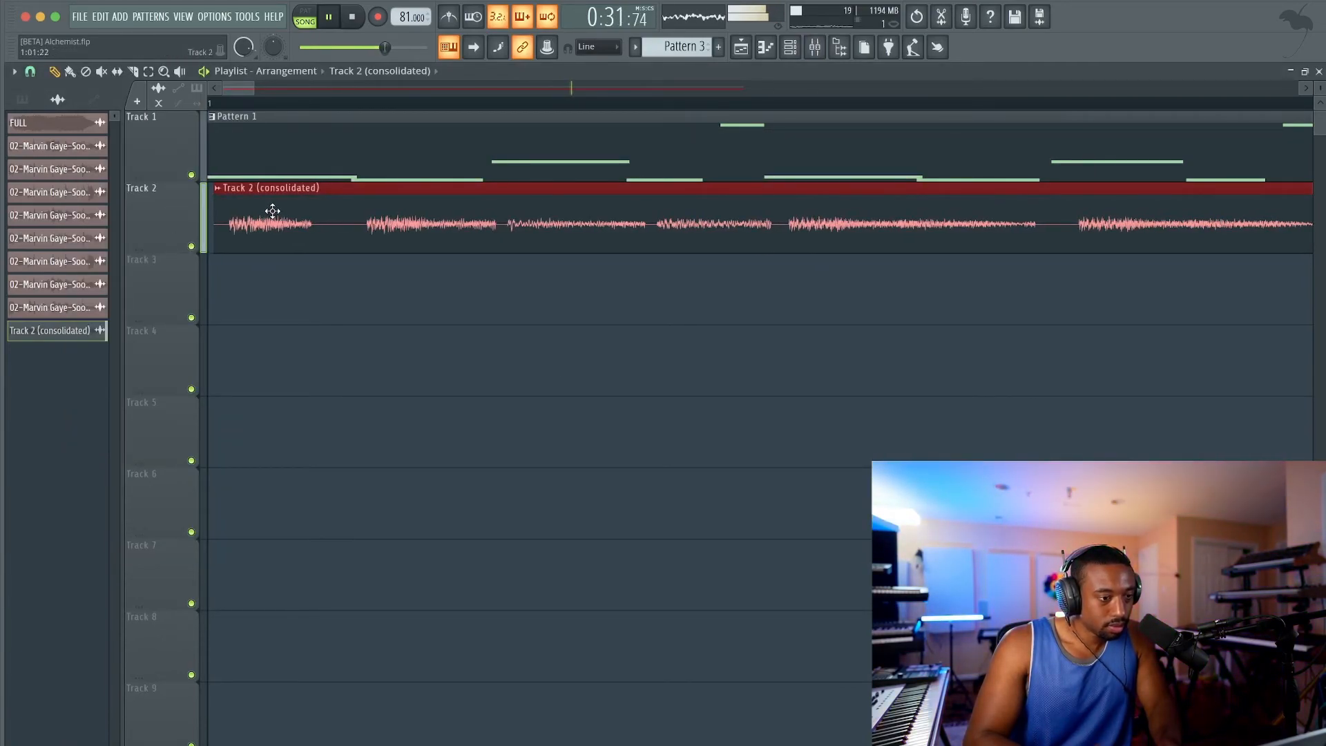
# Load Fruity Delay 3 in slot 4 of the Track 2 (consolidated) insert and set its delay model to Ping pong.
pyautogui.click(791, 47)
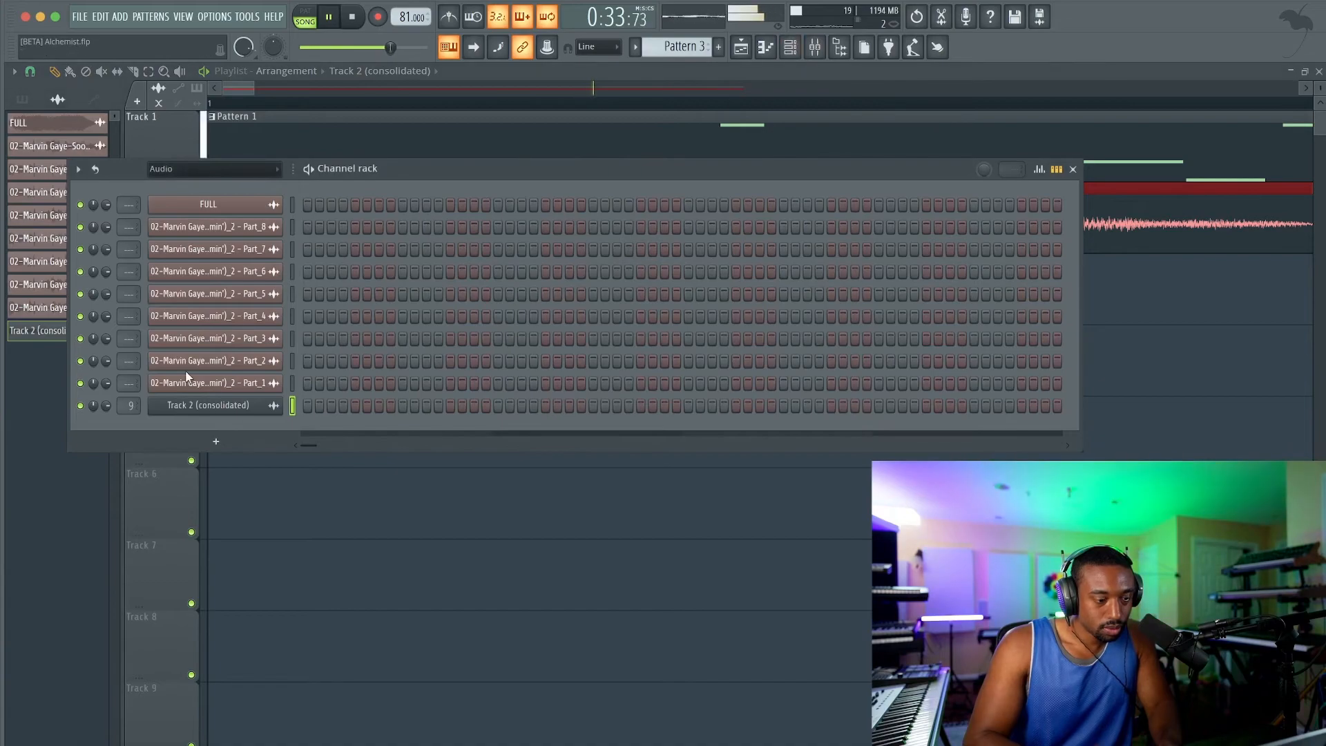
pyautogui.click(810, 50)
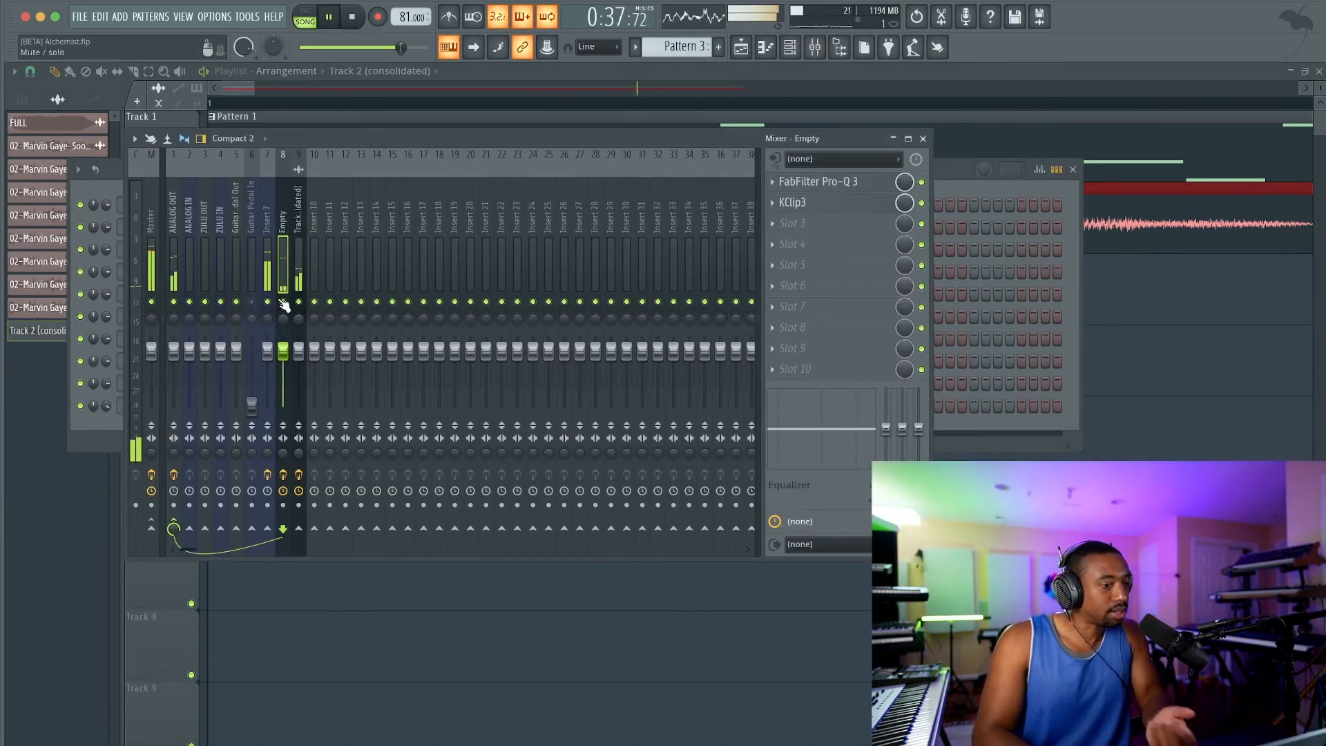
pyautogui.click(299, 275)
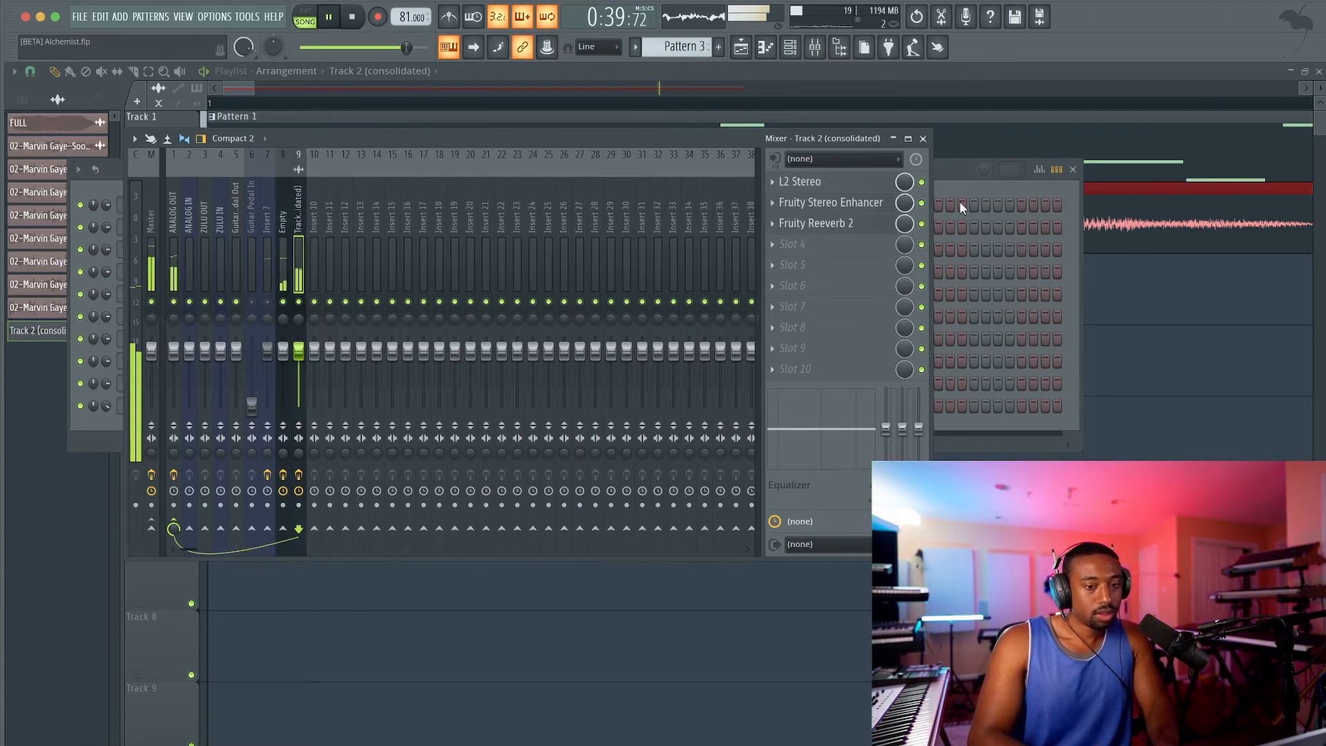
pyautogui.click(806, 252)
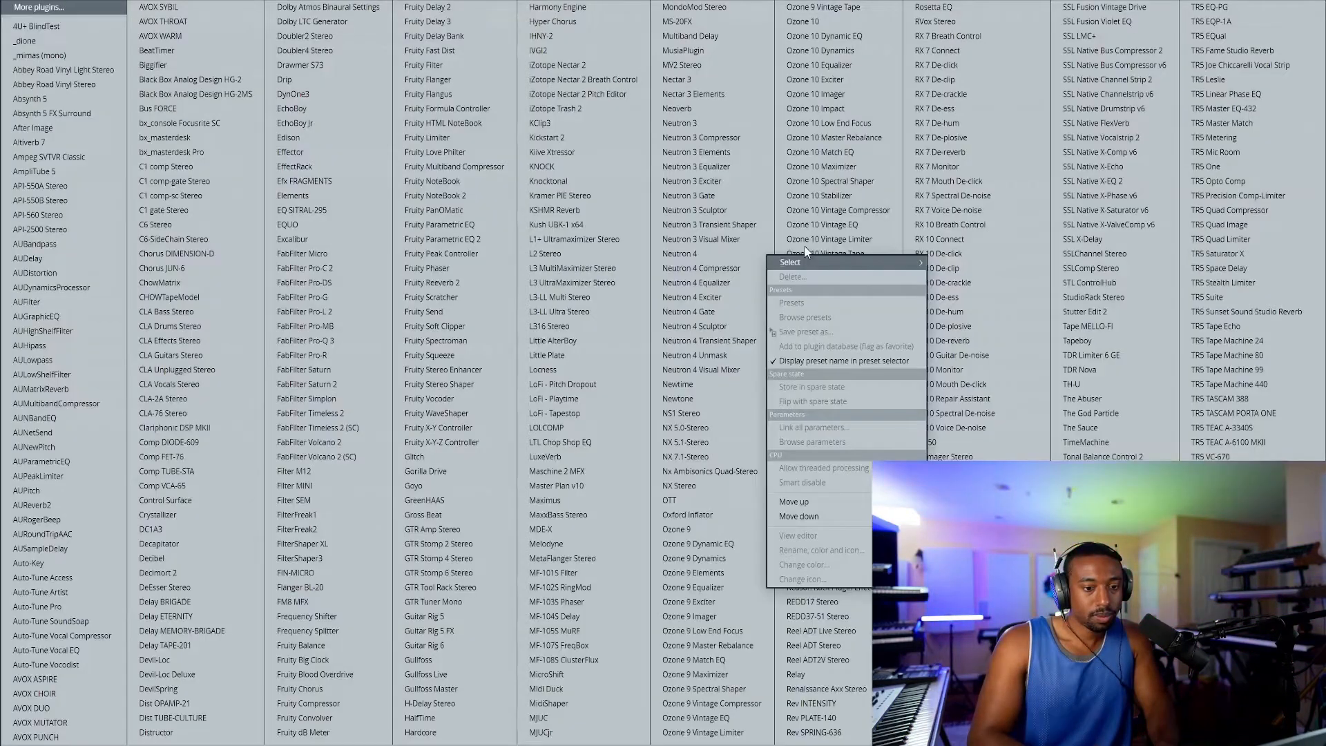
pyautogui.click(462, 21)
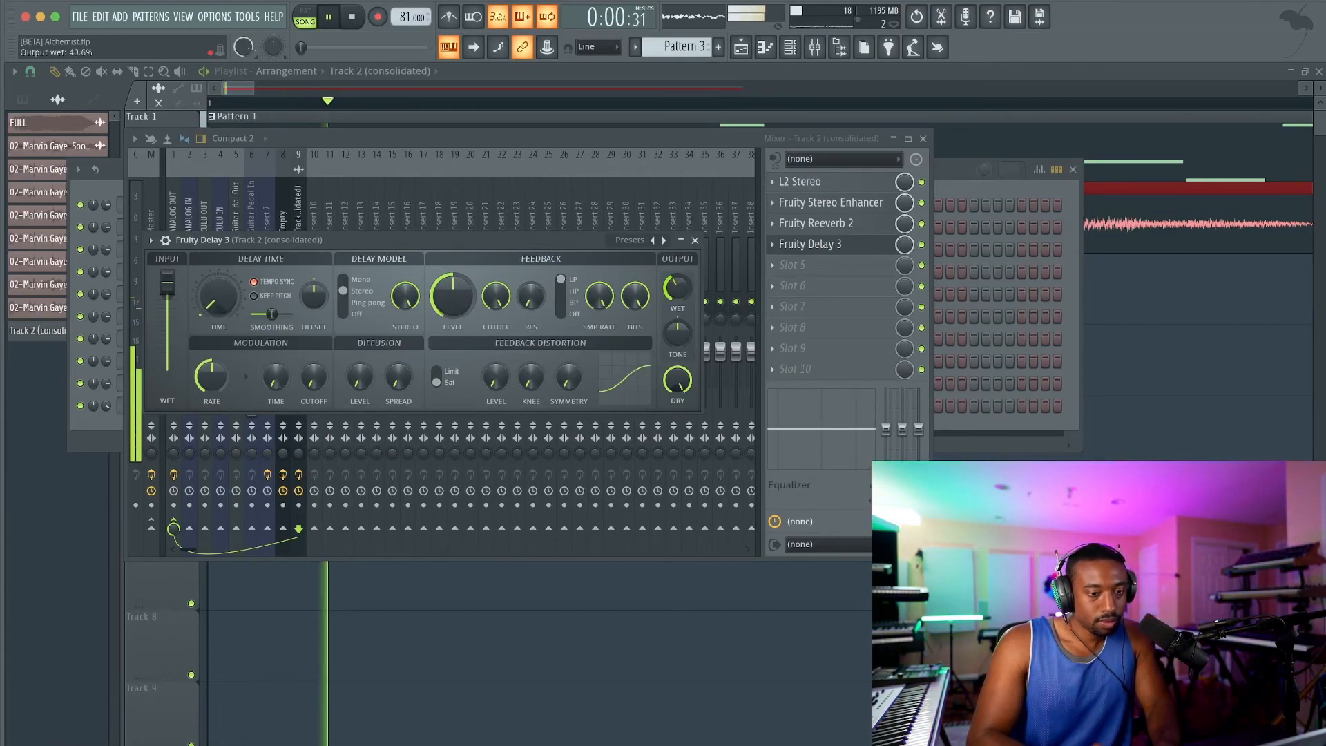
pyautogui.click(351, 304)
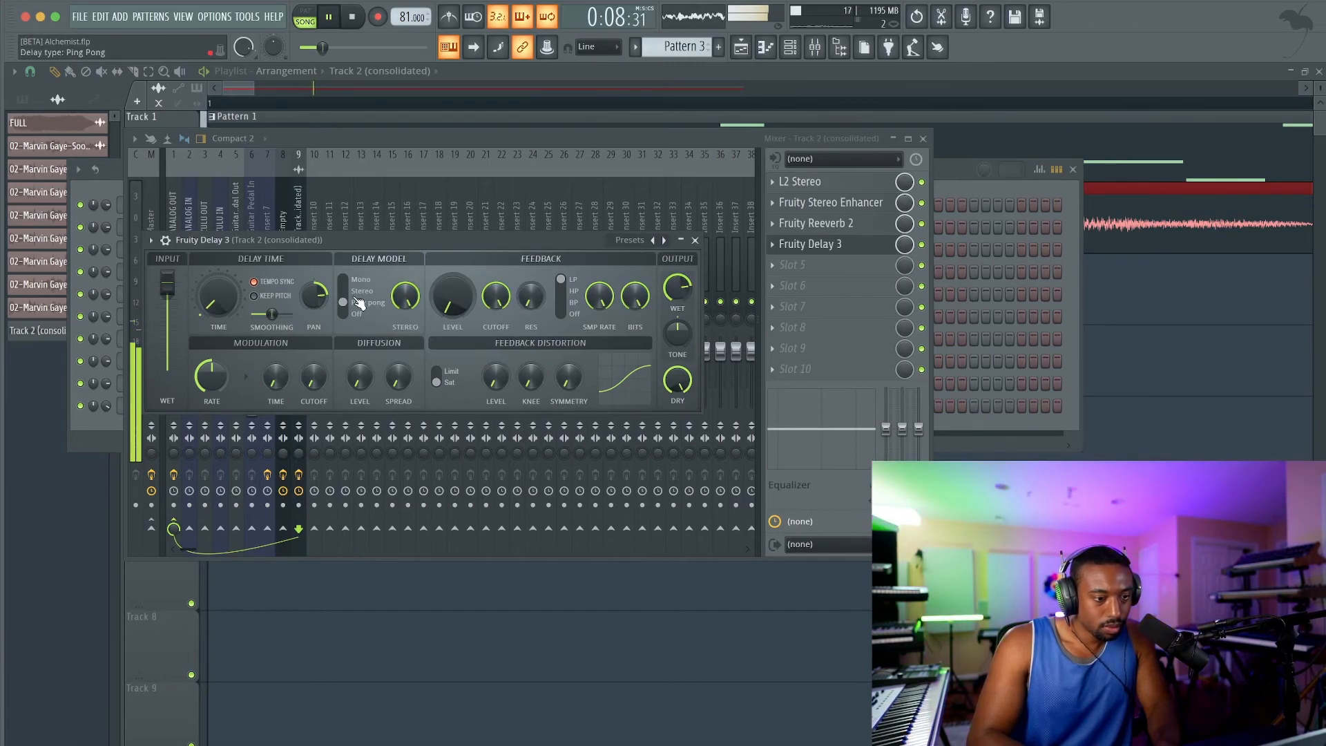
pyautogui.click(694, 239)
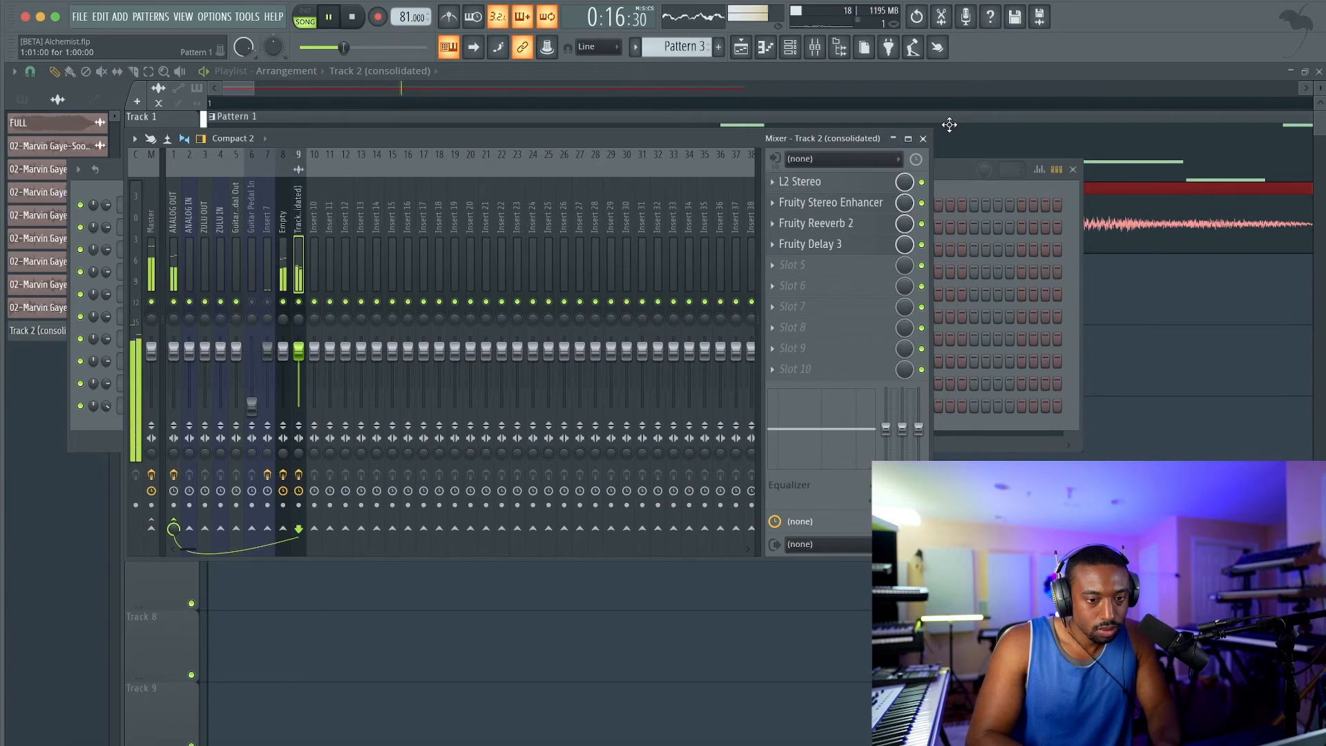
# Load FabFilter Pro-Q 3 in slot 5 of the Track 2 (consolidated) insert and add a high cut at 528 Hz.
pyautogui.click(834, 274)
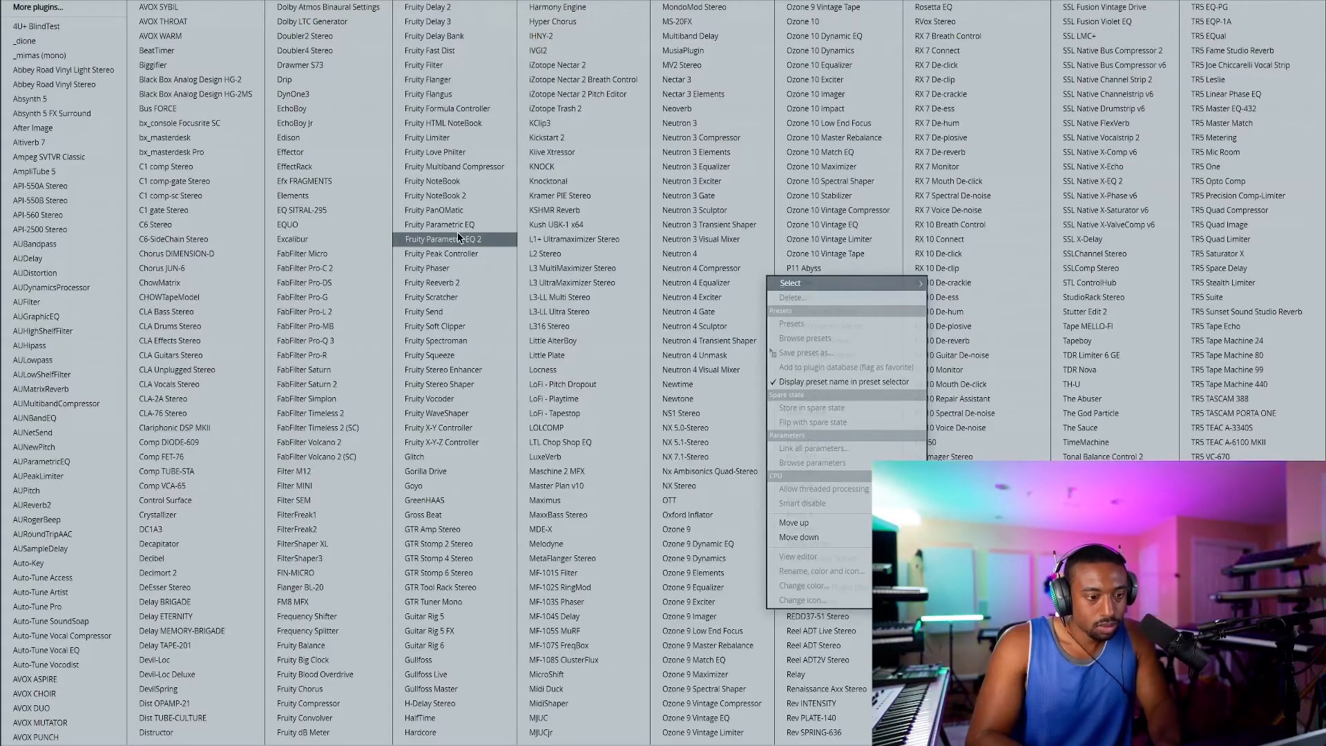
pyautogui.click(359, 341)
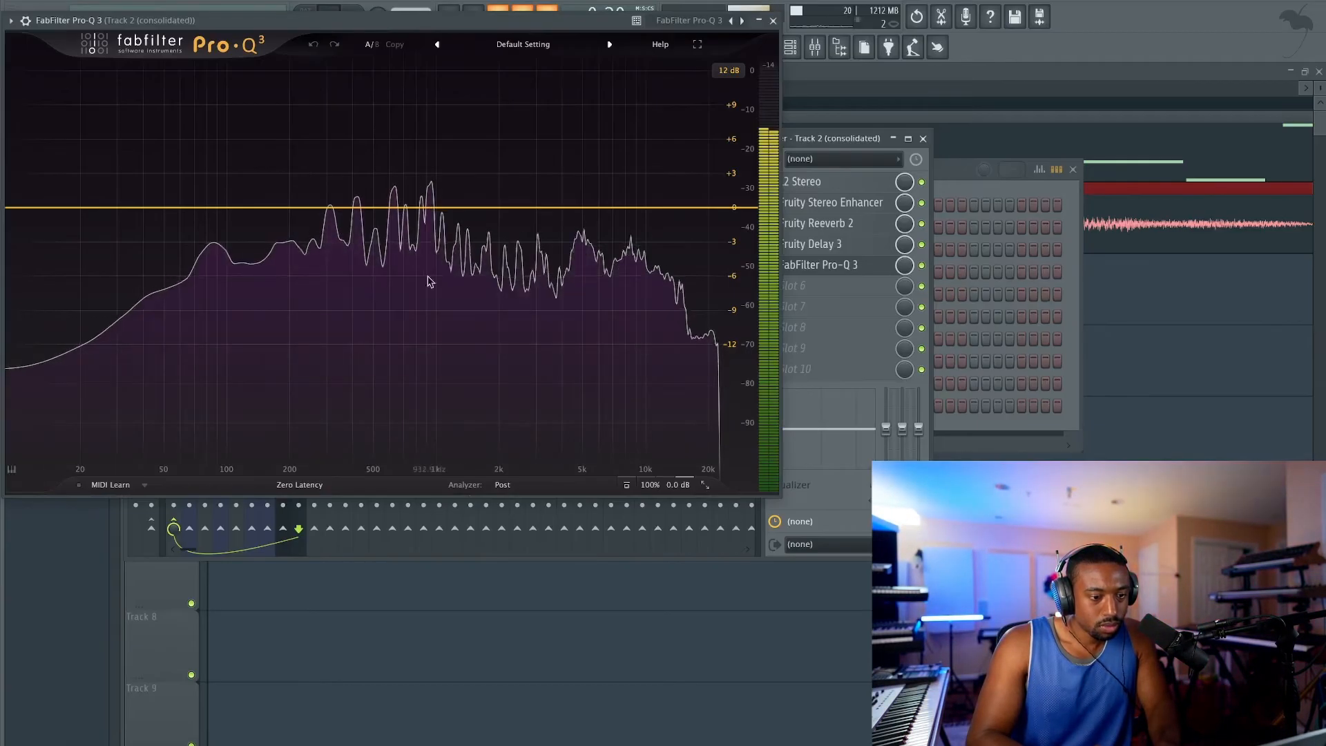
pyautogui.click(527, 207)
pyautogui.click(493, 184)
pyautogui.click(558, 199)
pyautogui.moveTo(476, 428); pyautogui.dragTo(461, 433)
pyautogui.doubleClick(461, 433)
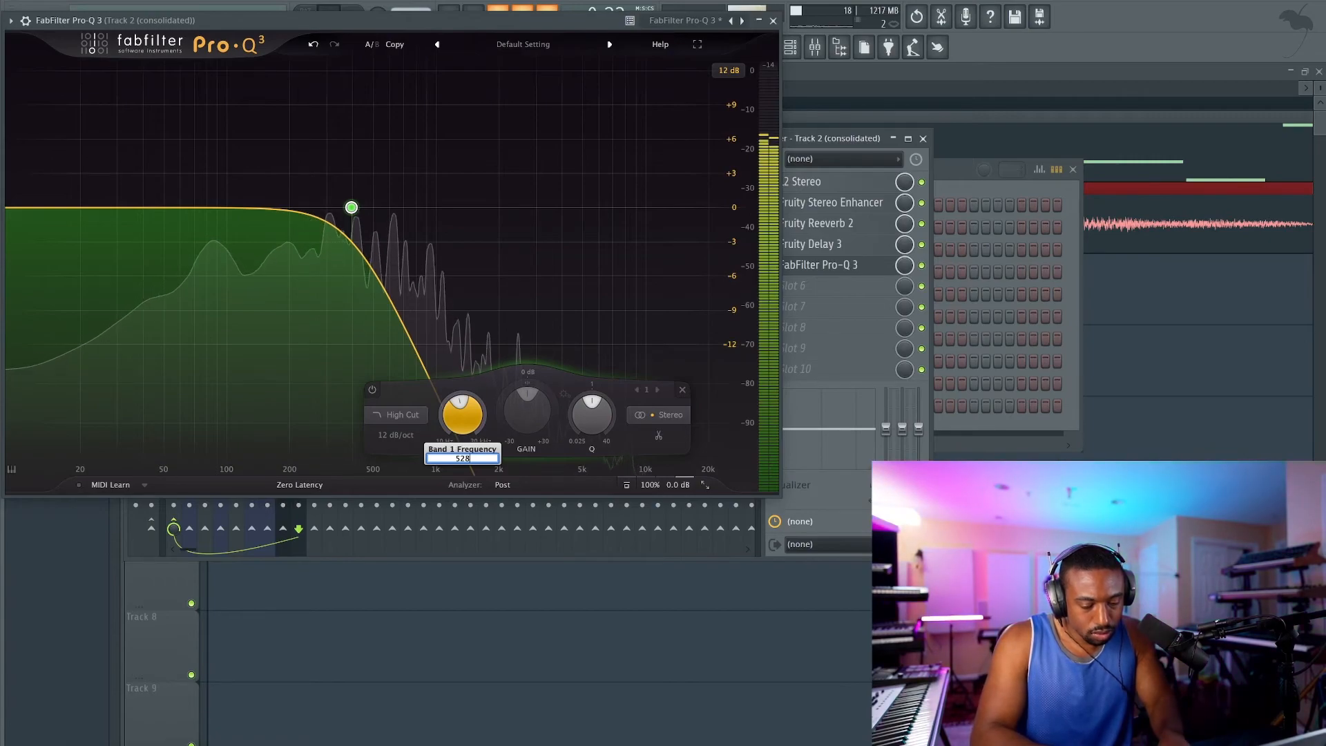
pyautogui.press('Return')
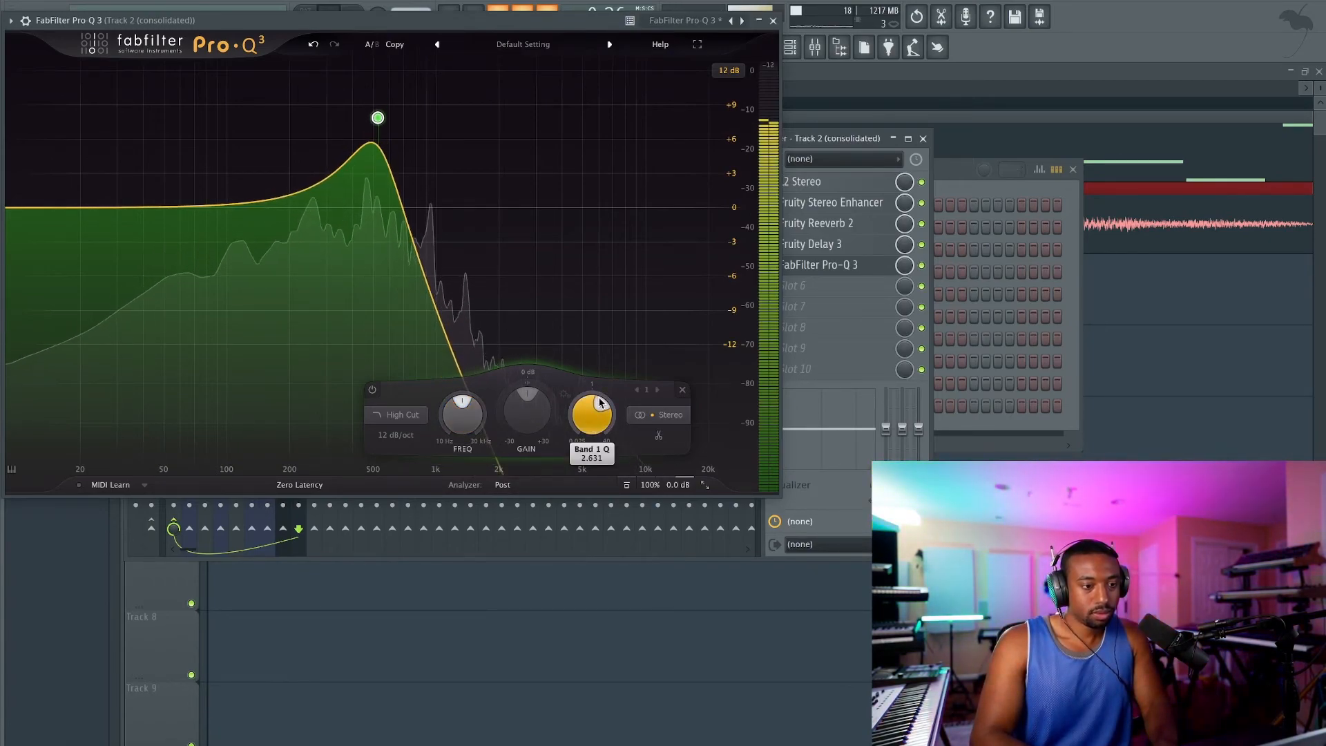
# Set the high cut's Q to about 2.1, keeping its frequency at 528 Hz, and close Pro-Q 3.
pyautogui.moveTo(600, 403); pyautogui.dragTo(594, 415)
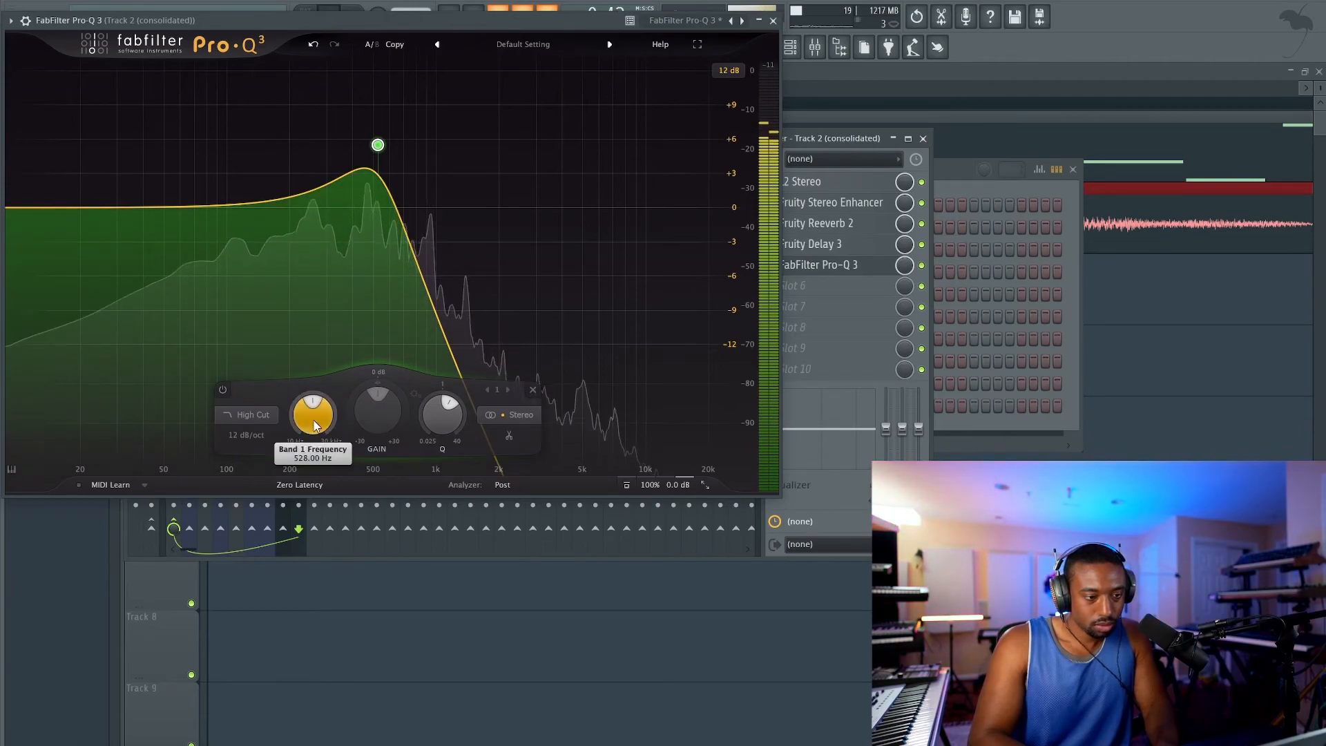
pyautogui.moveTo(313, 423); pyautogui.dragTo(313, 423)
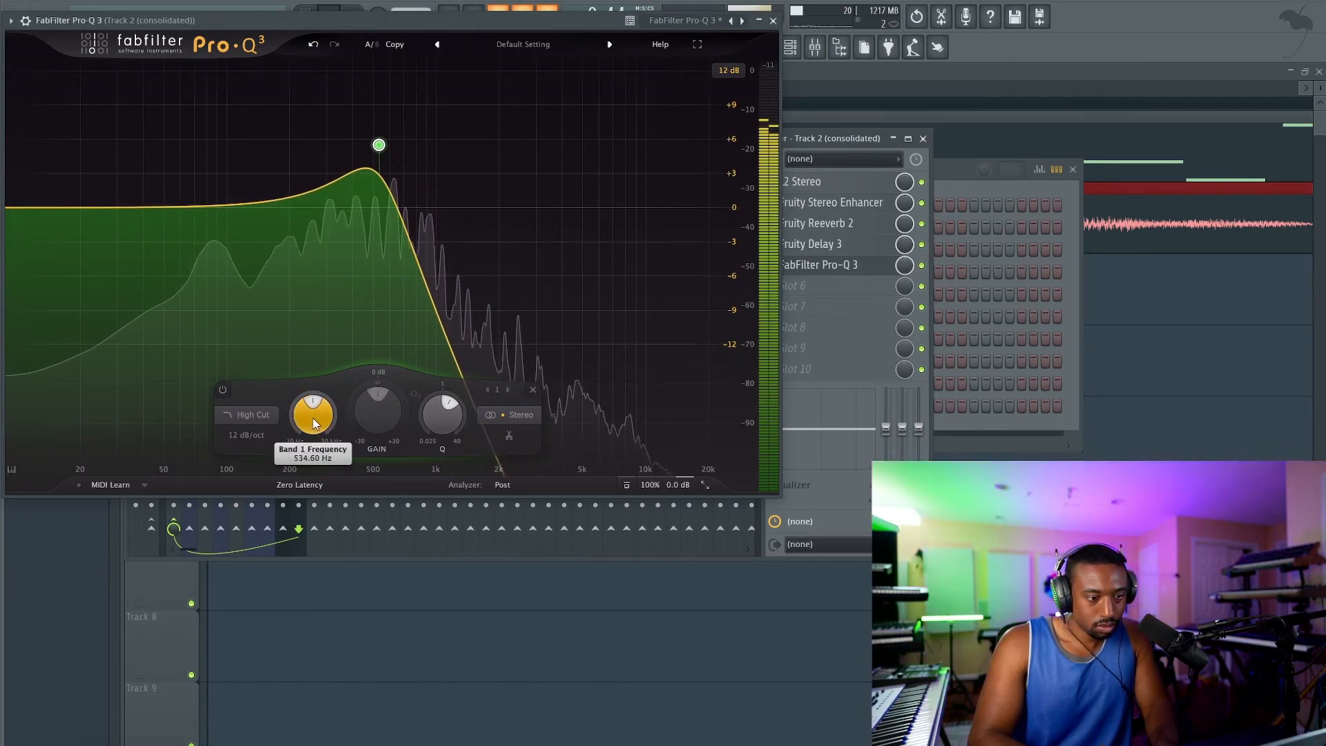
pyautogui.doubleClick(312, 423)
pyautogui.write('528')
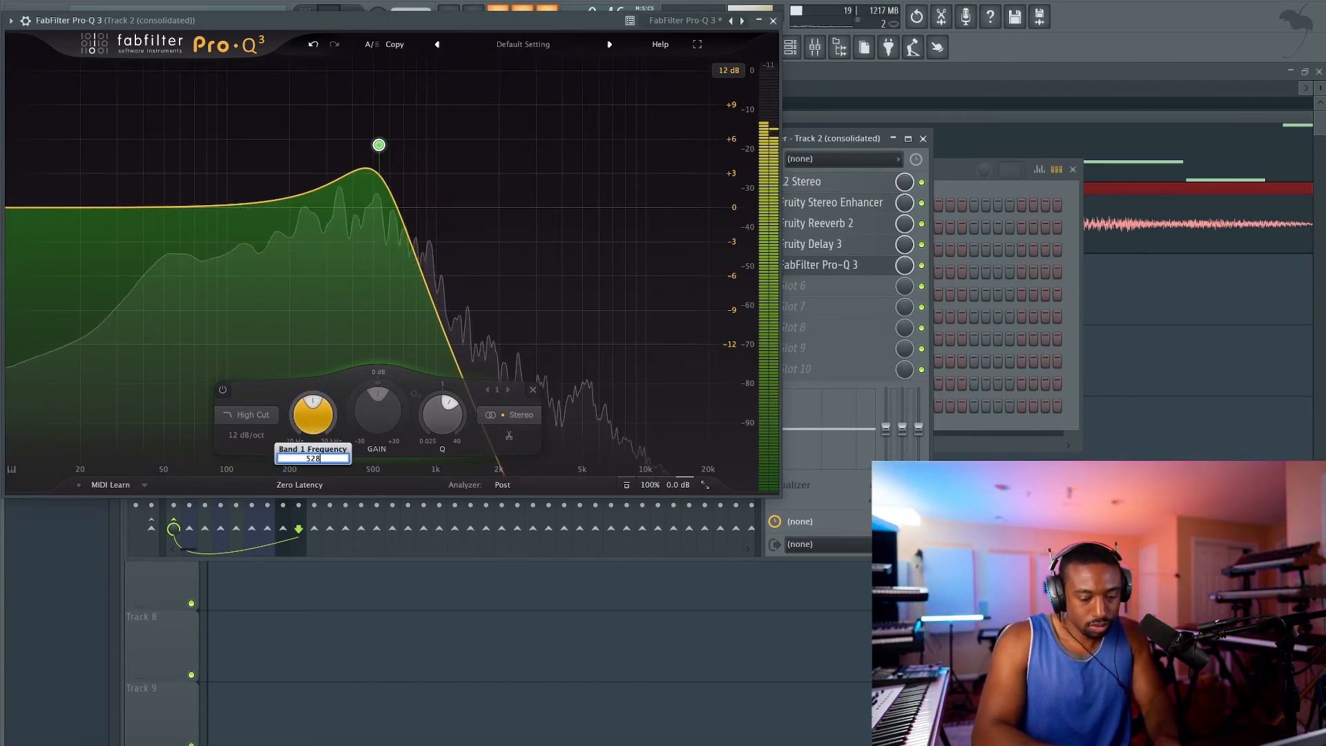
pyautogui.press('Return')
pyautogui.moveTo(442, 417); pyautogui.dragTo(446, 409)
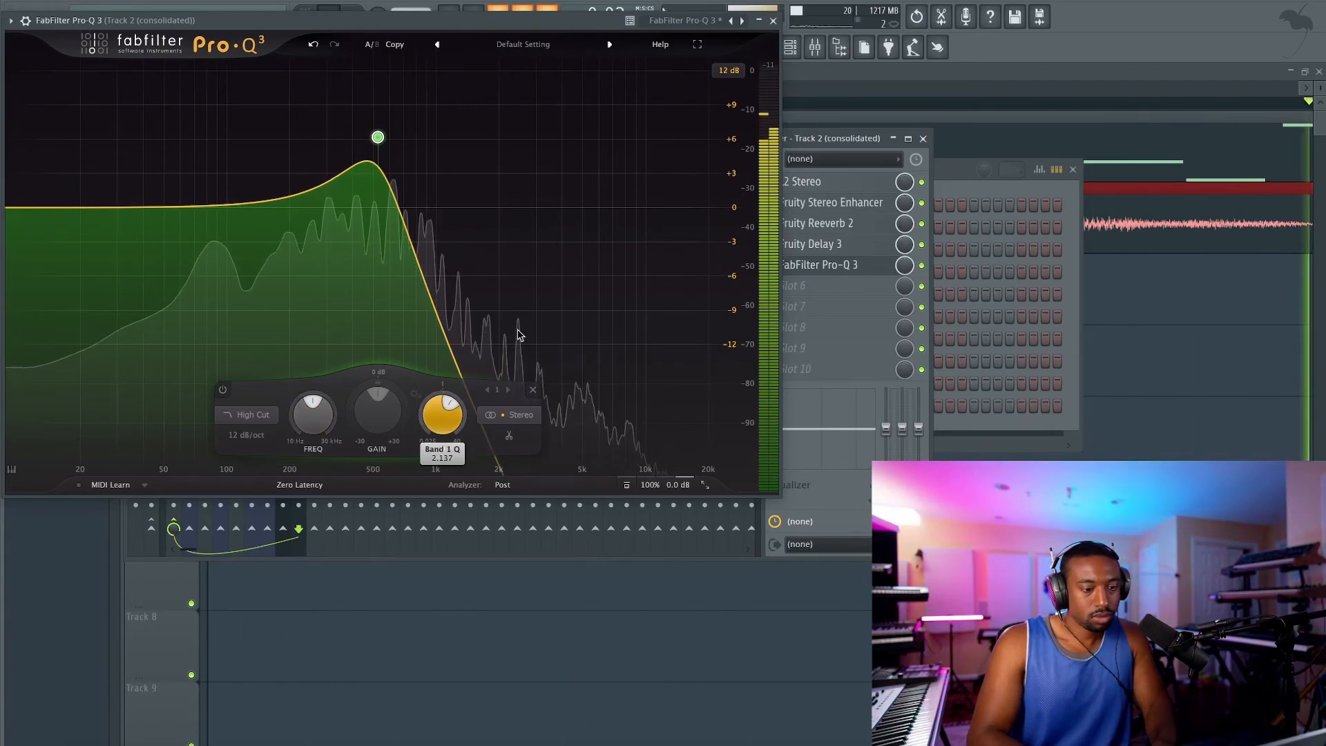
pyautogui.click(772, 20)
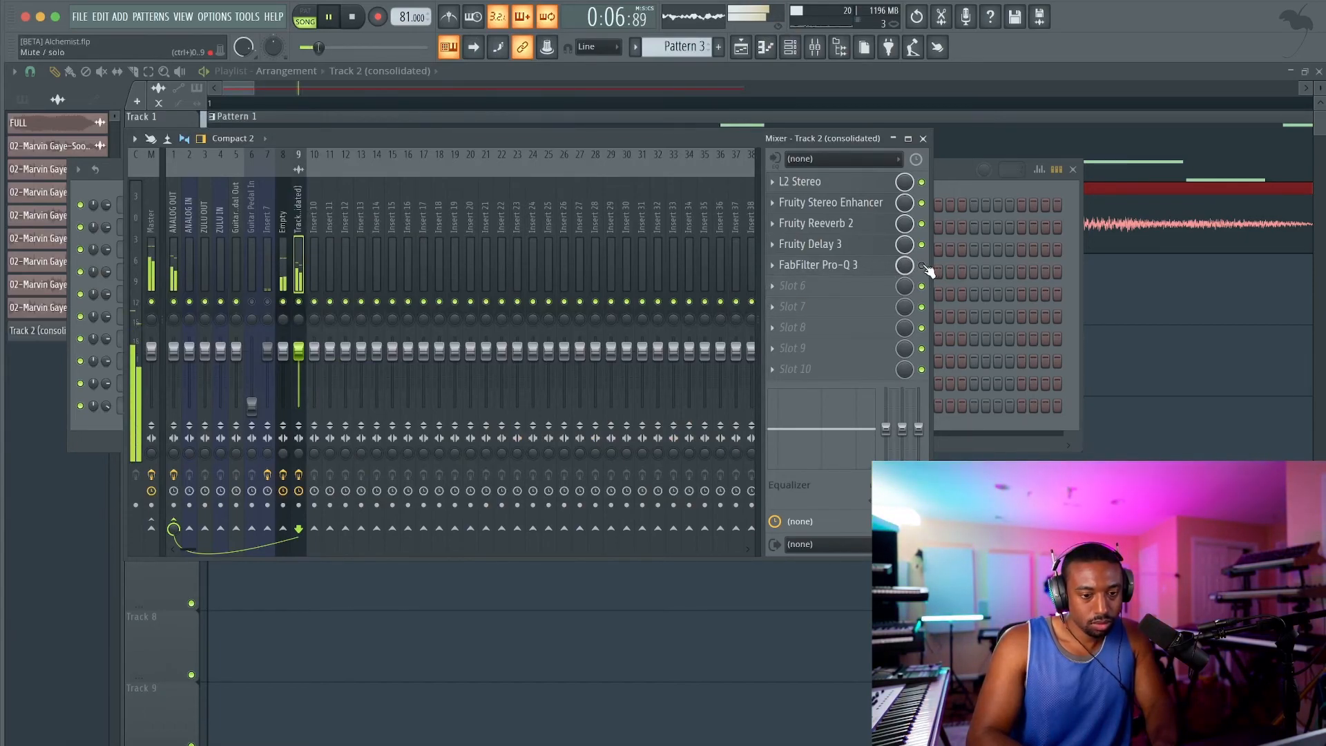
# Set the KClip3 output gain on the Empty insert to -5.0 dB.
pyautogui.click(279, 280)
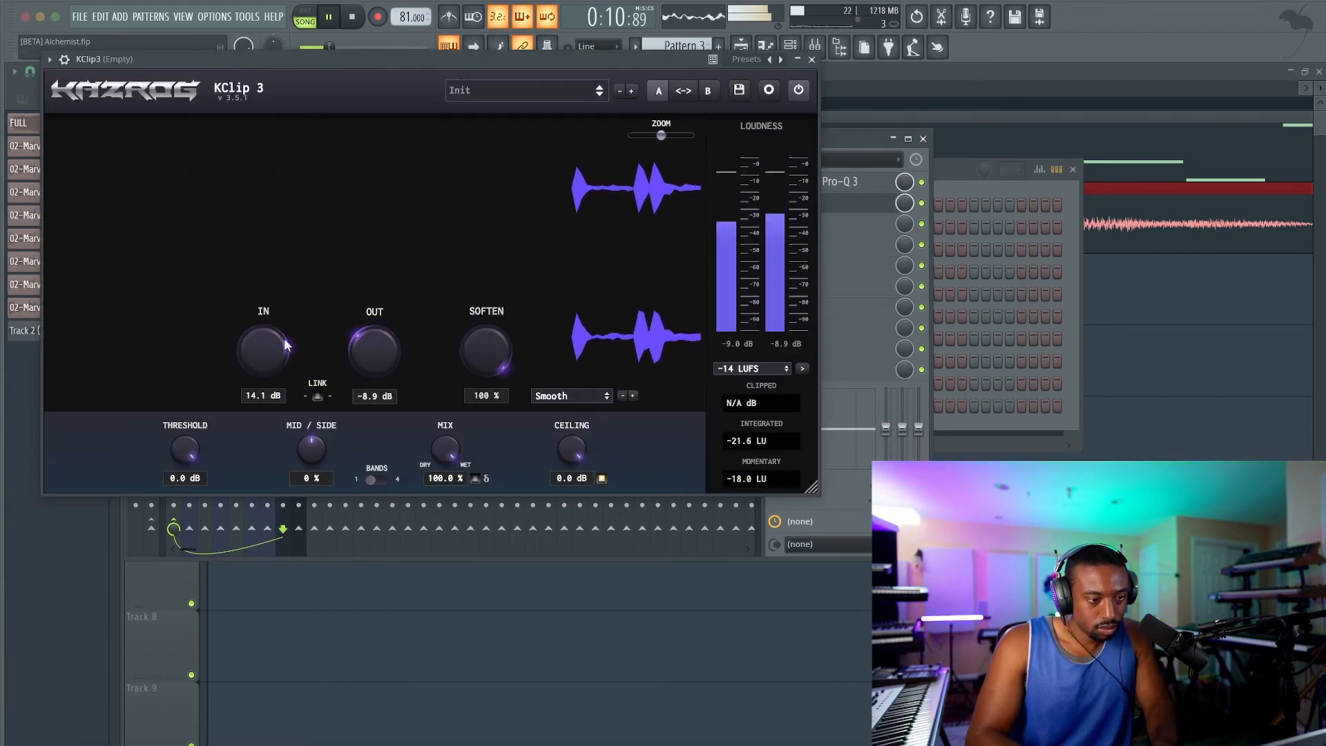
pyautogui.scroll(4, 373, 339)
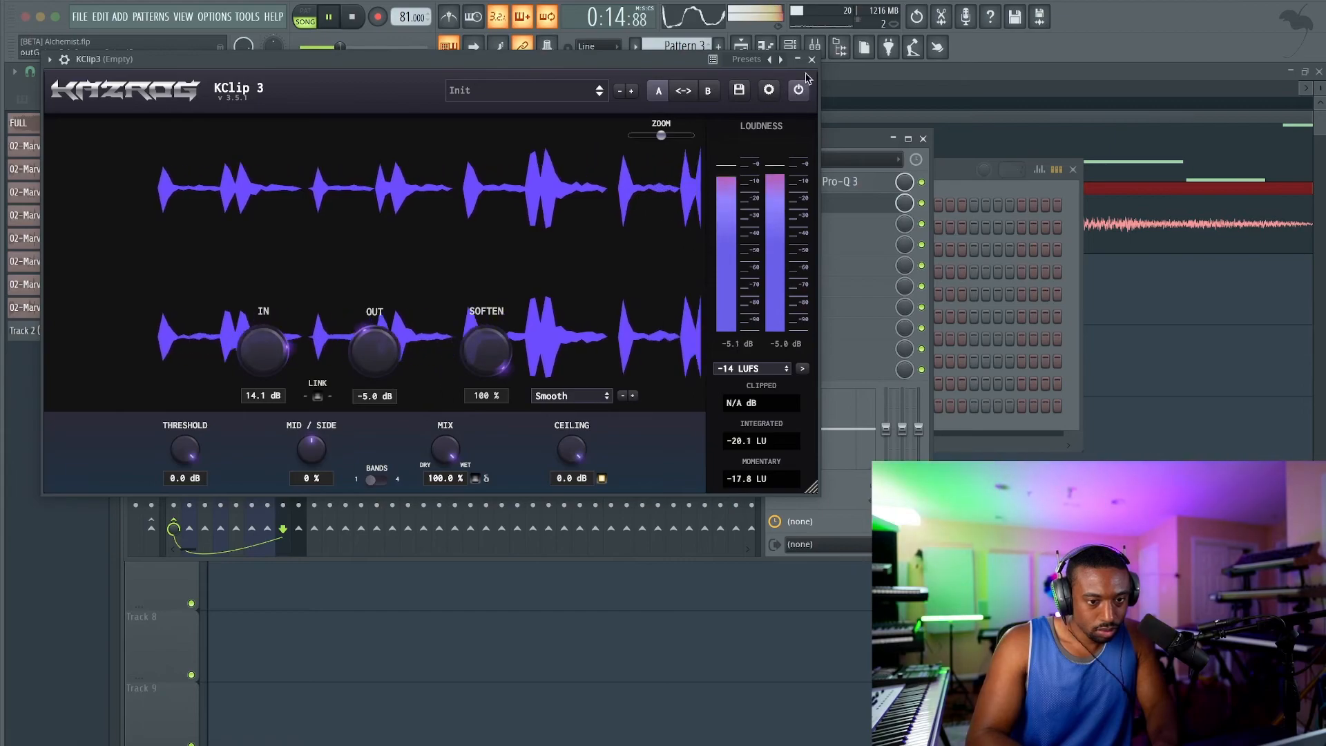
pyautogui.press('Escape')
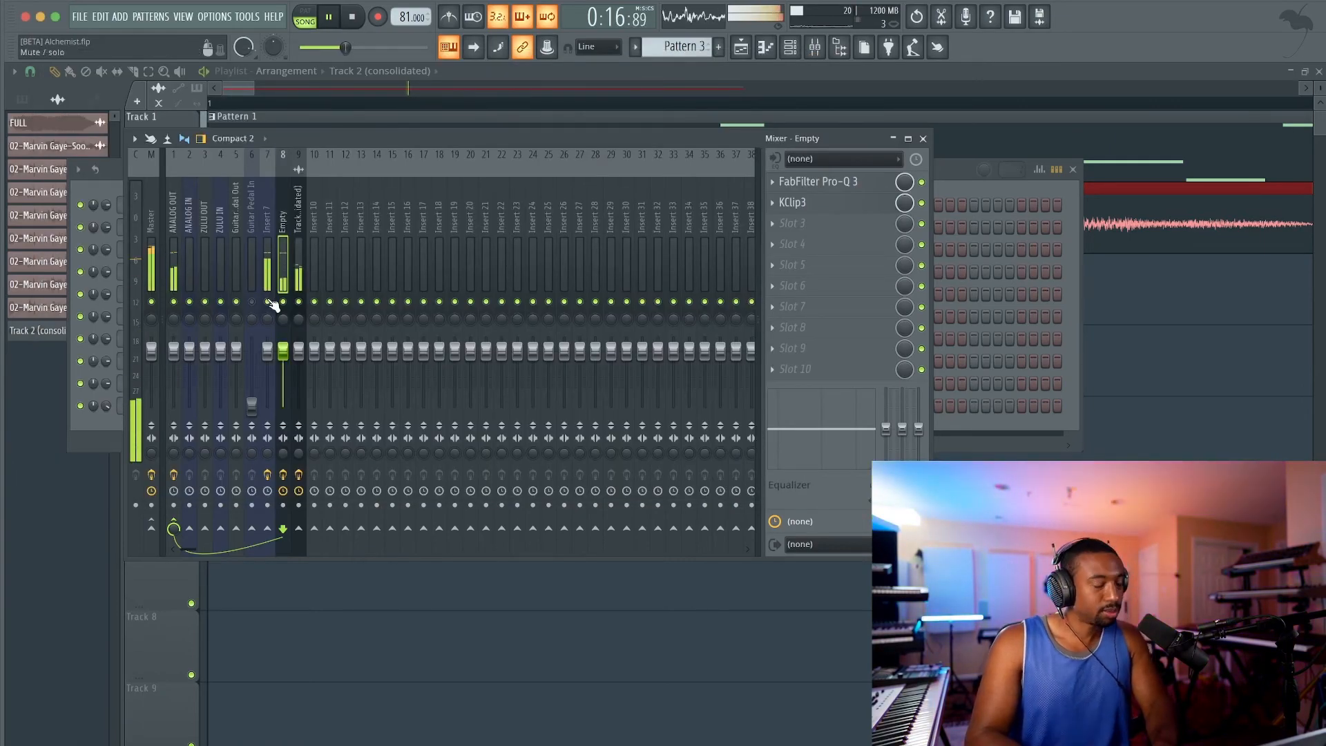
# Set the FabFilter Pro-C 2 threshold on the ANALOG OUT insert to about -16 dB.
pyautogui.click(173, 259)
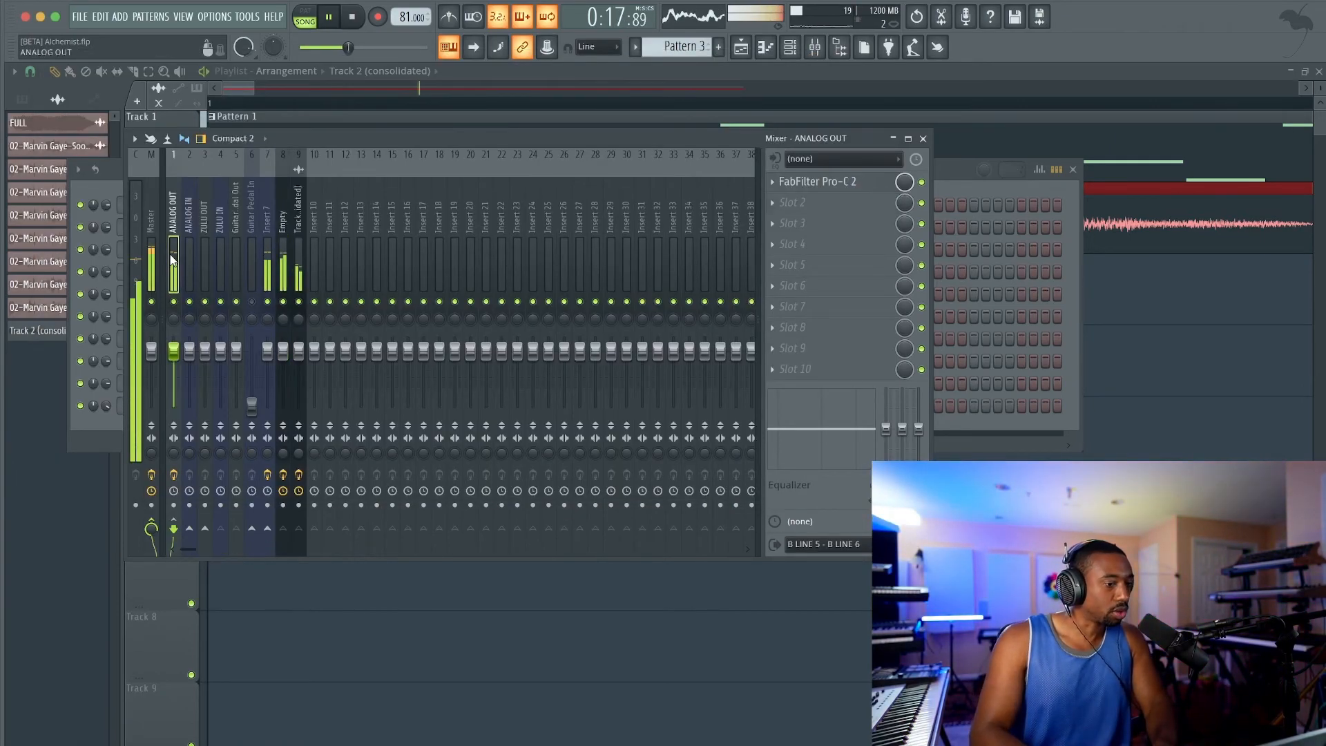
pyautogui.click(858, 182)
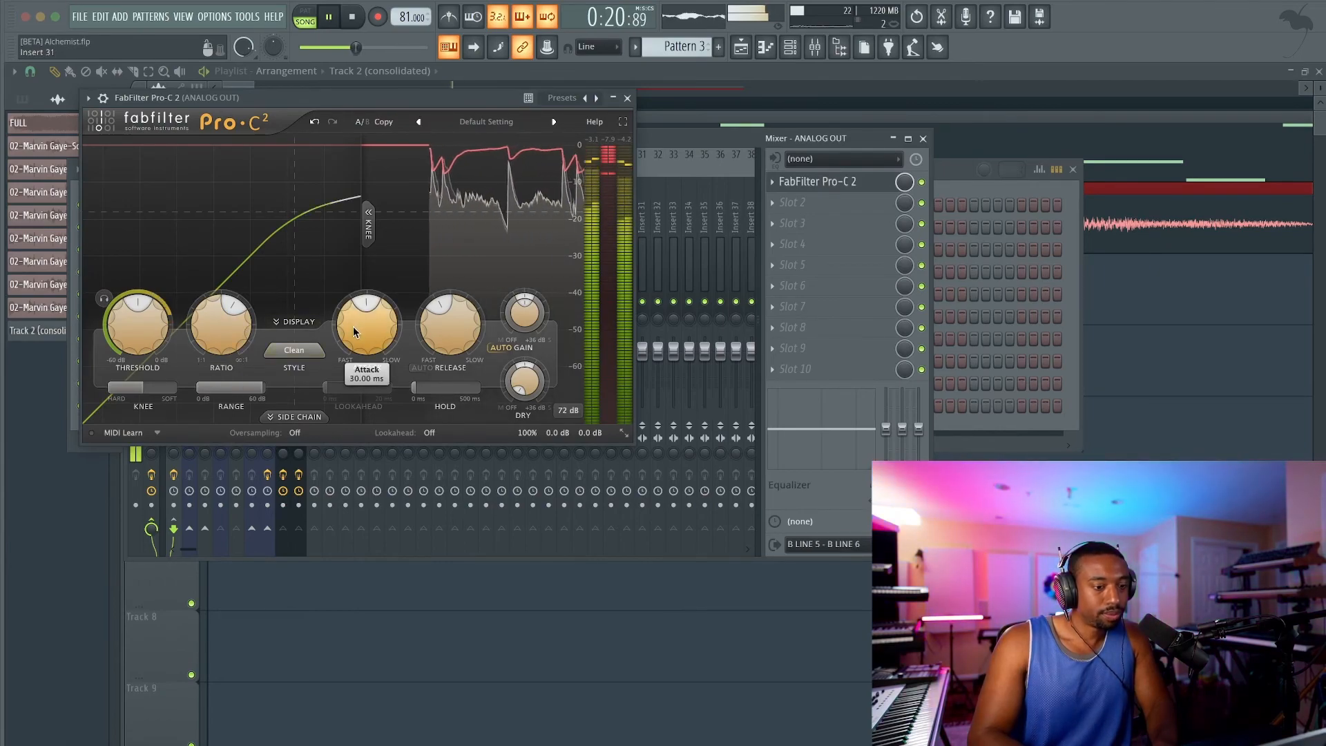
pyautogui.moveTo(132, 323)
pyautogui.mouseDown()
pyautogui.moveTo(131, 305)
pyautogui.moveTo(141, 339)
pyautogui.mouseUp()
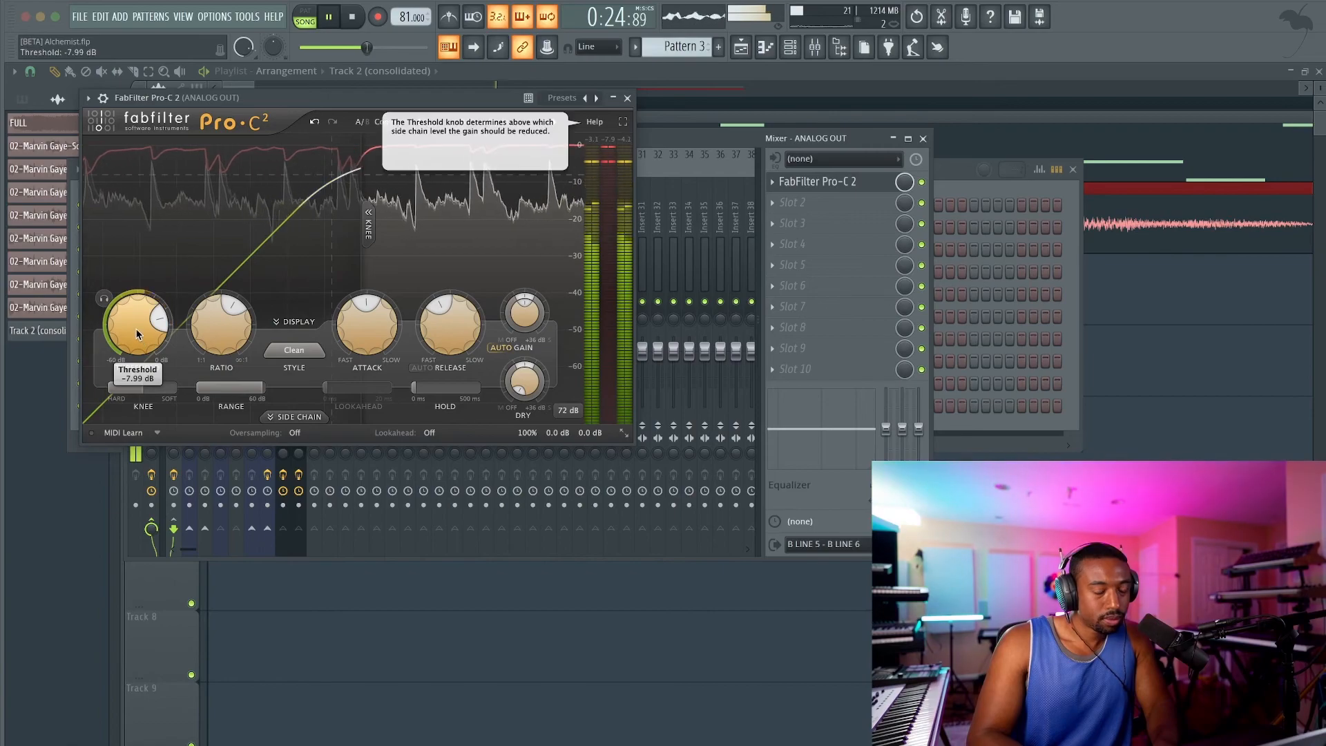
pyautogui.moveTo(120, 322); pyautogui.dragTo(121, 347)
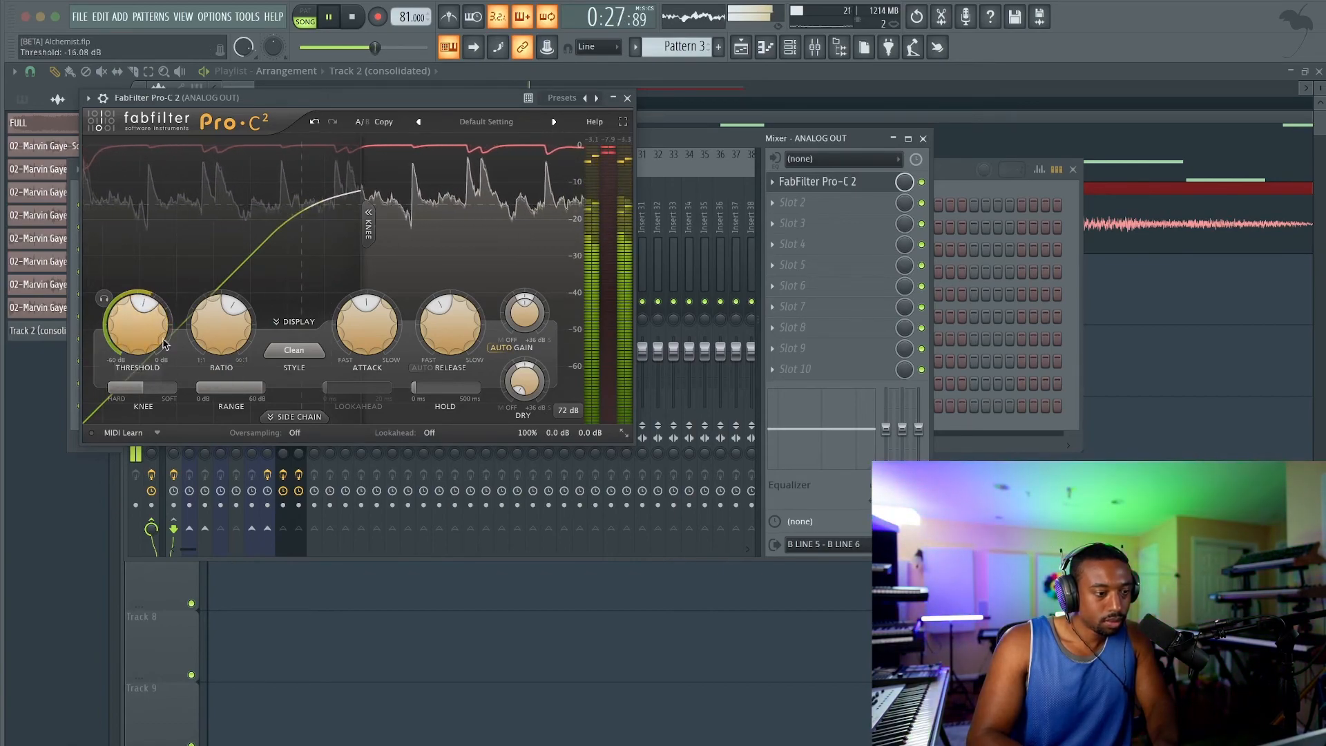
pyautogui.click(627, 98)
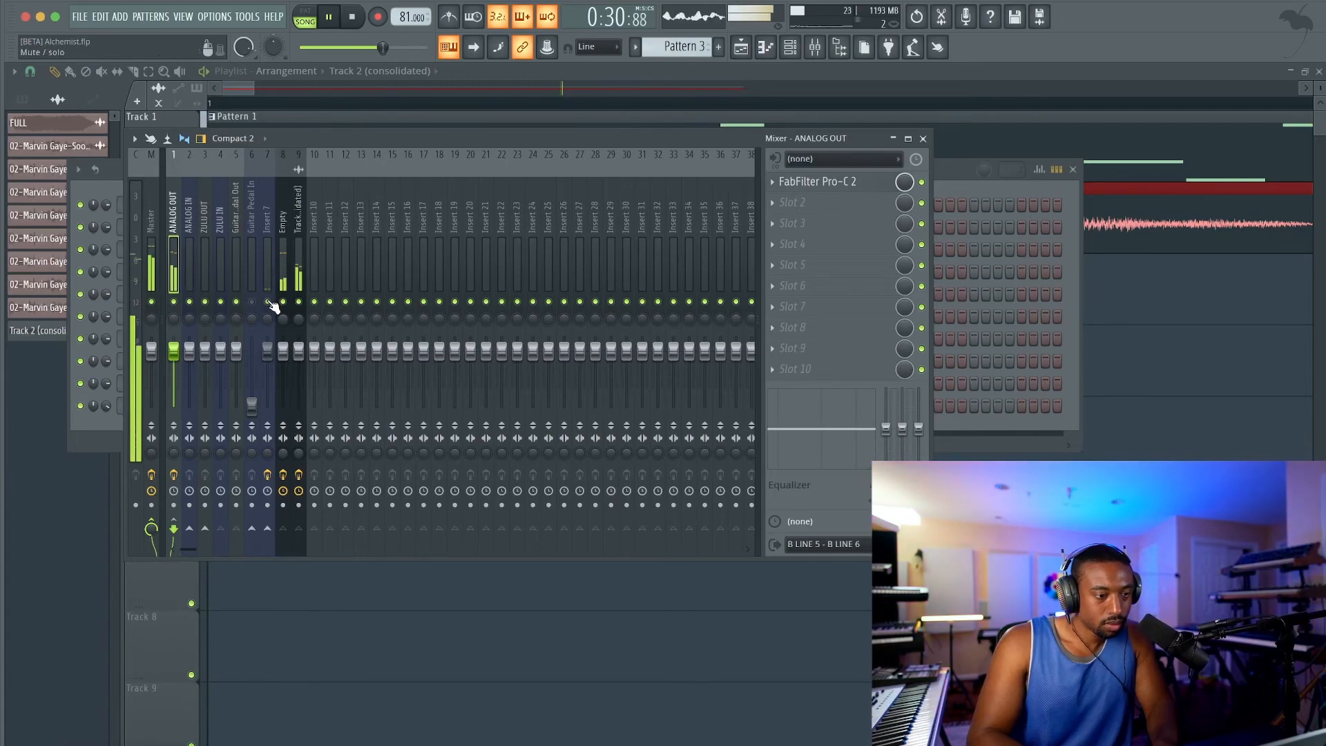
# Check the Pro-L 2 limiter on the Master and load FabFilter Saturn 2 in slot 2 of the ANALOG OUT insert.
pyautogui.click(833, 180)
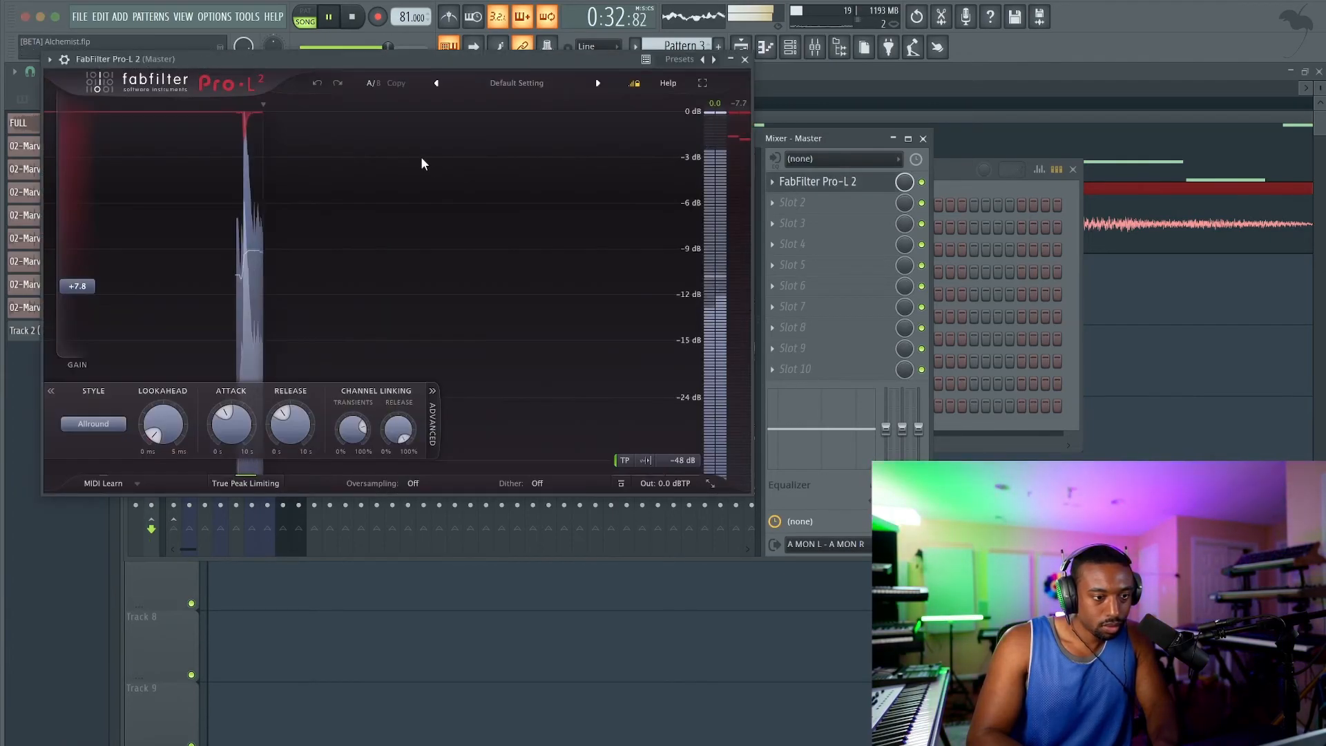
pyautogui.click(744, 60)
pyautogui.click(176, 243)
pyautogui.click(827, 200)
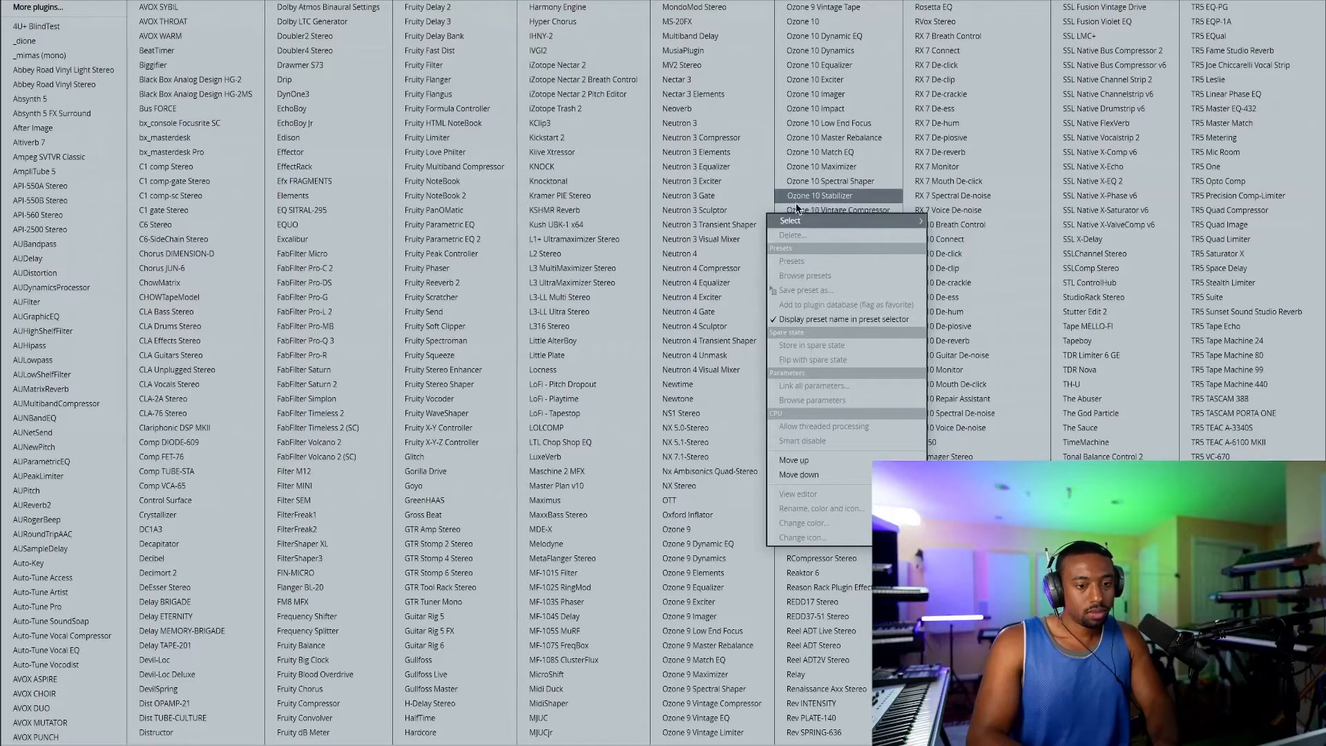
pyautogui.click(307, 383)
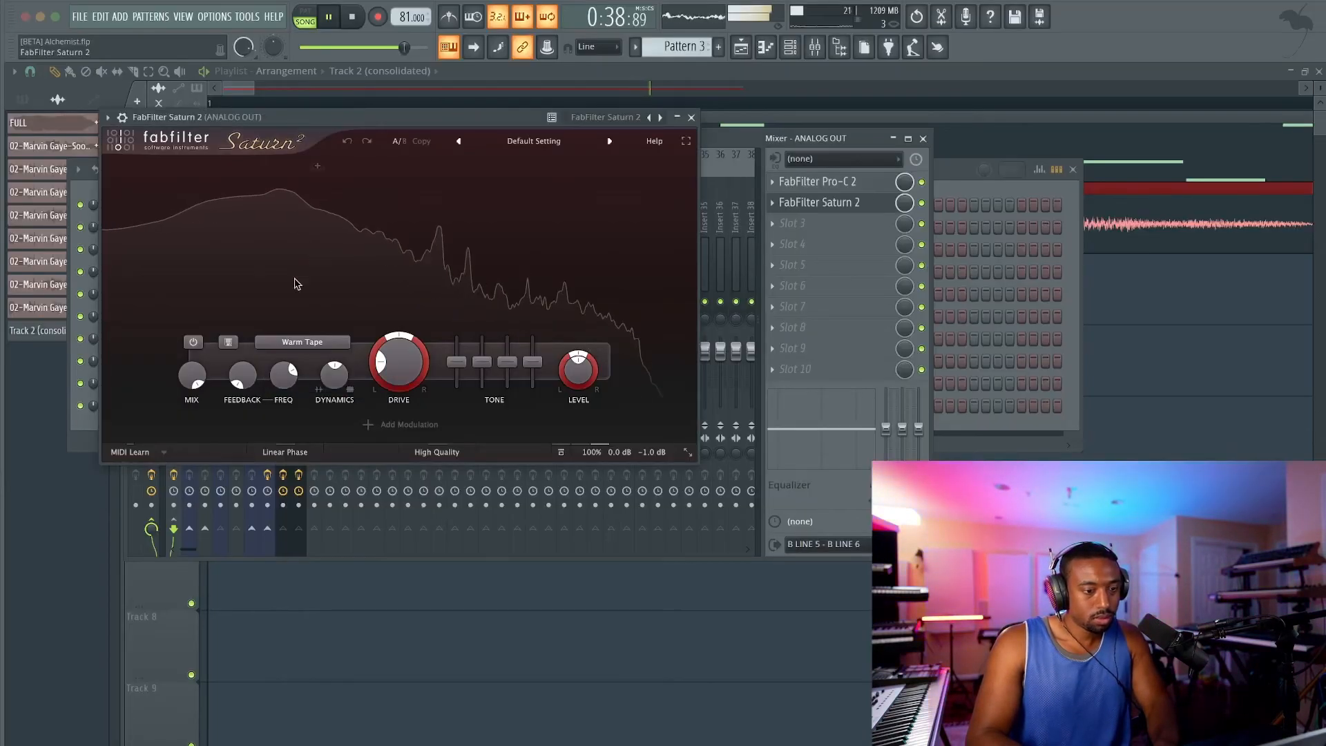
# Set Saturn 2's input gain to about +3.1 dB and its Warm Tape drive to about 12%.
pyautogui.moveTo(578, 373)
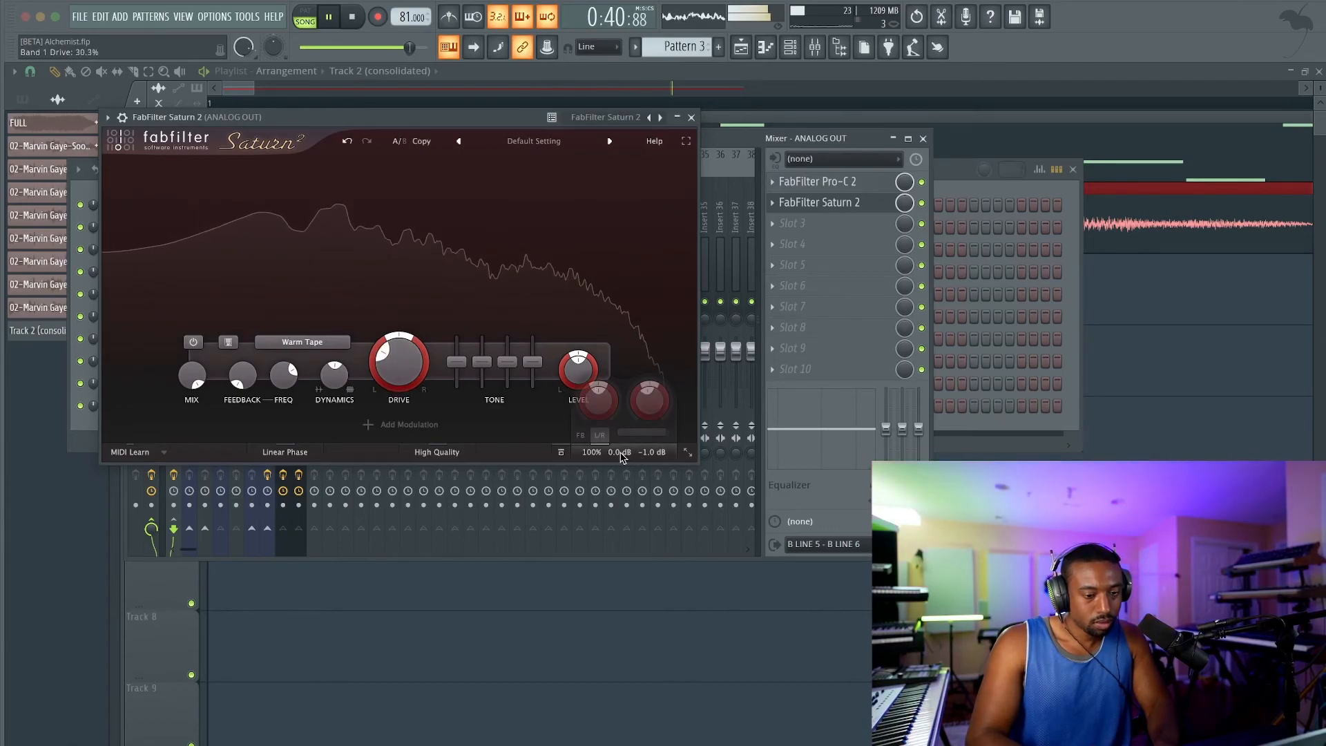
pyautogui.doubleClick(604, 391)
pyautogui.write('0')
pyautogui.press('Return')
pyautogui.moveTo(599, 402); pyautogui.dragTo(599, 392)
pyautogui.moveTo(384, 356); pyautogui.dragTo(381, 390)
pyautogui.moveTo(600, 402)
pyautogui.mouseDown()
pyautogui.moveTo(650, 402)
pyautogui.moveTo(601, 398)
pyautogui.mouseUp()
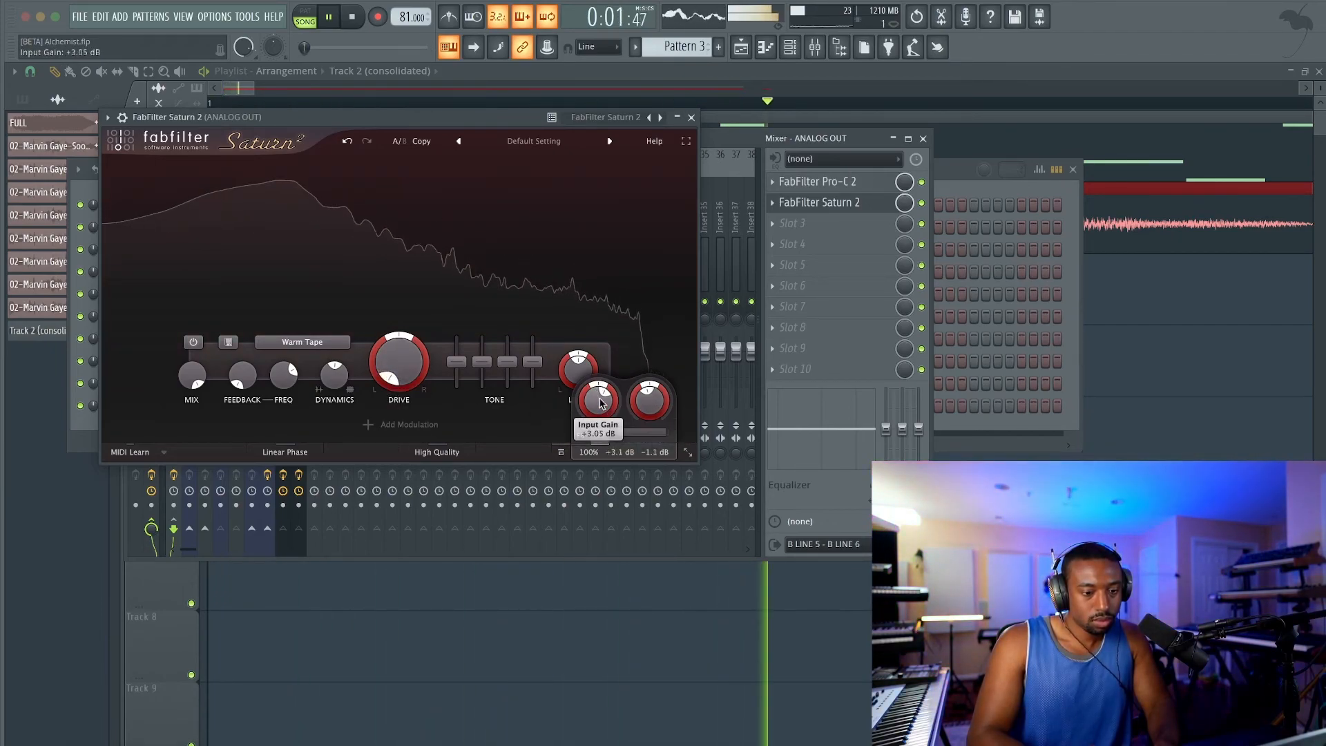
pyautogui.moveTo(387, 359); pyautogui.dragTo(383, 343)
pyautogui.moveTo(390, 360)
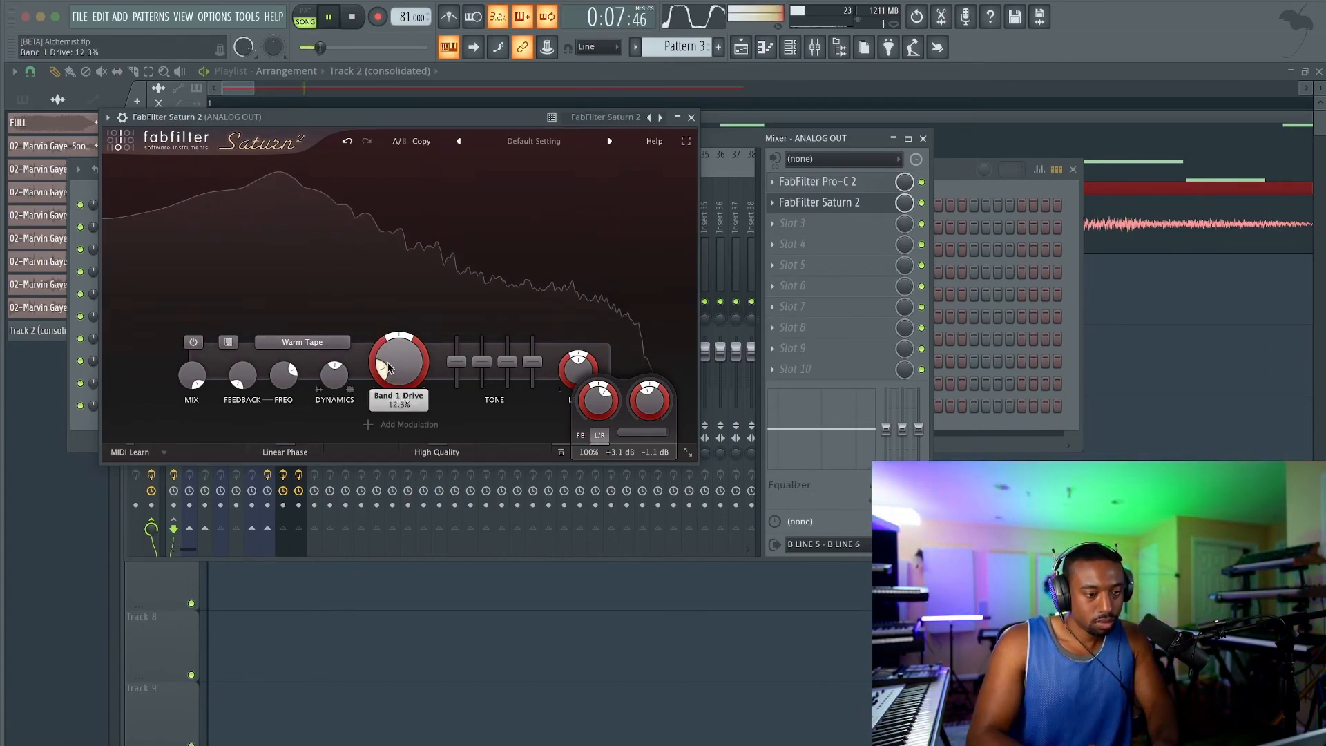
pyautogui.click(691, 118)
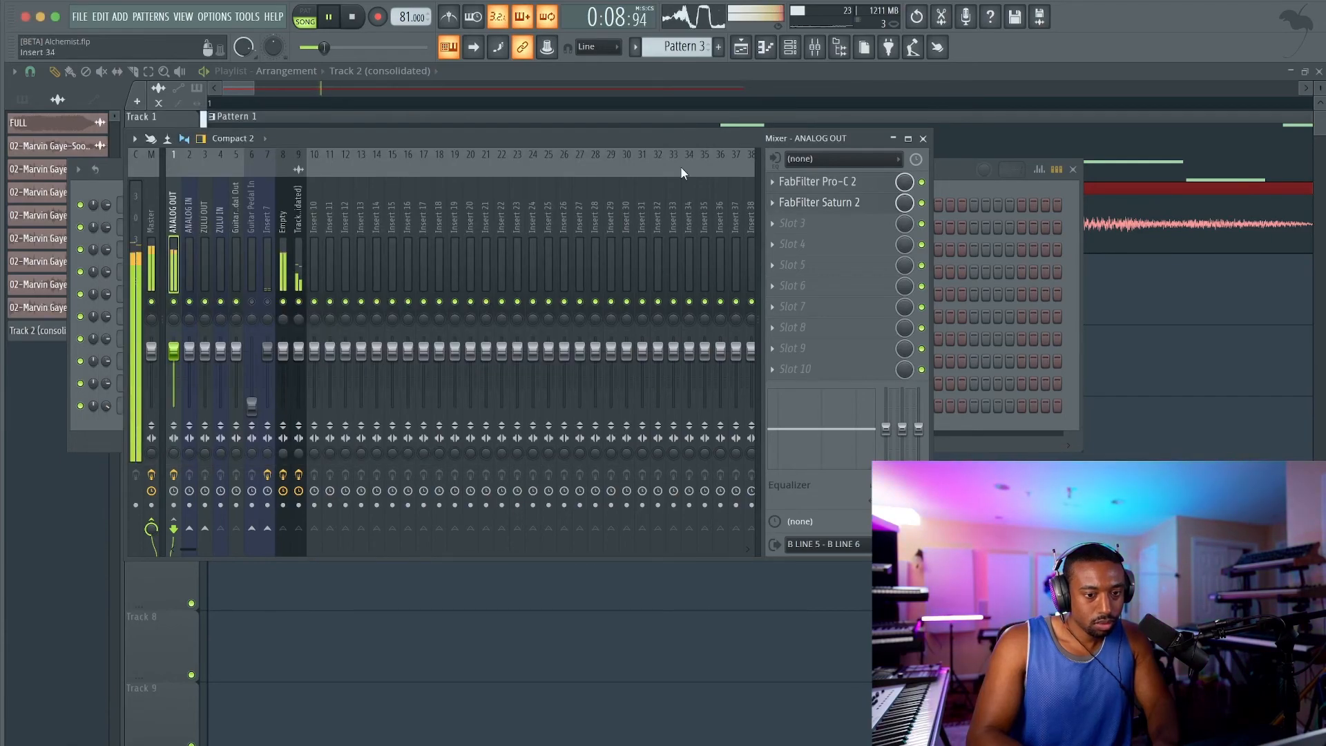
# Load Ozone 10 Imager in slot 3 of ANALOG OUT and split it at about 730 Hz with stereo widths of -54 and 77.
pyautogui.click(785, 221)
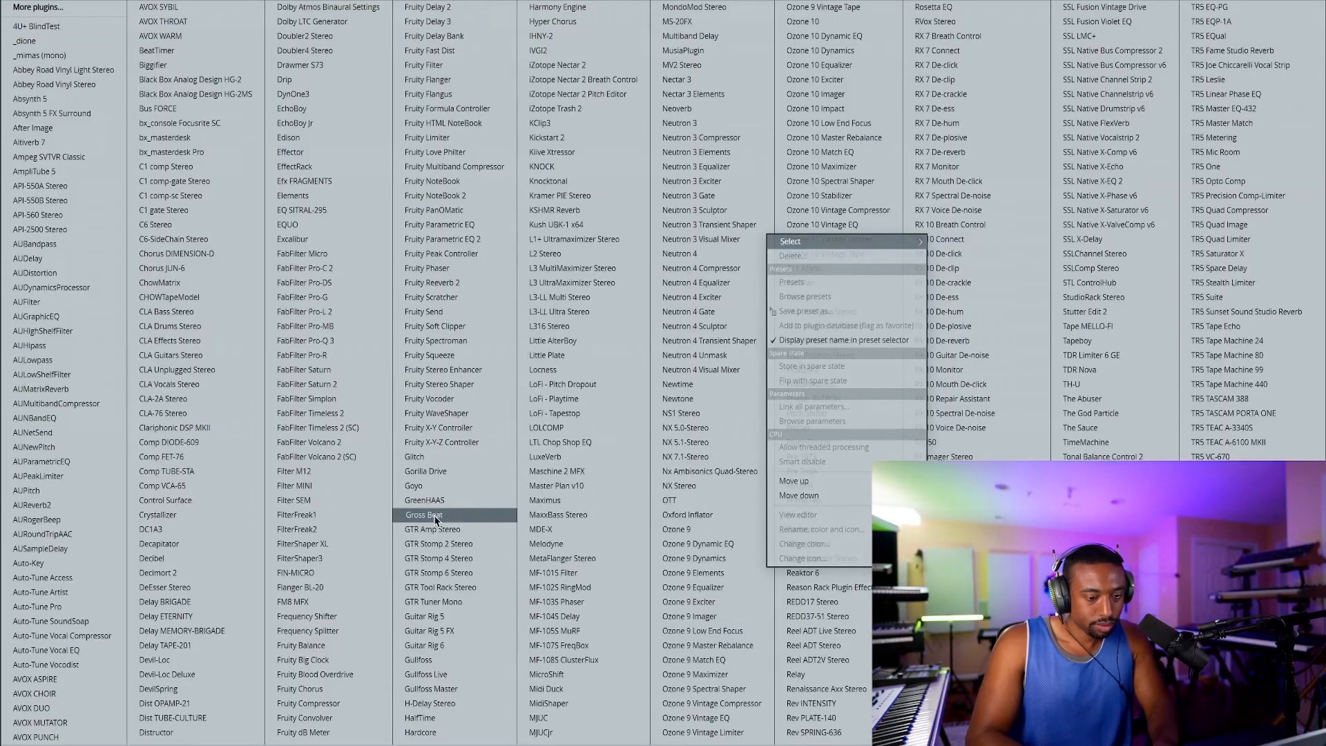
pyautogui.click(849, 94)
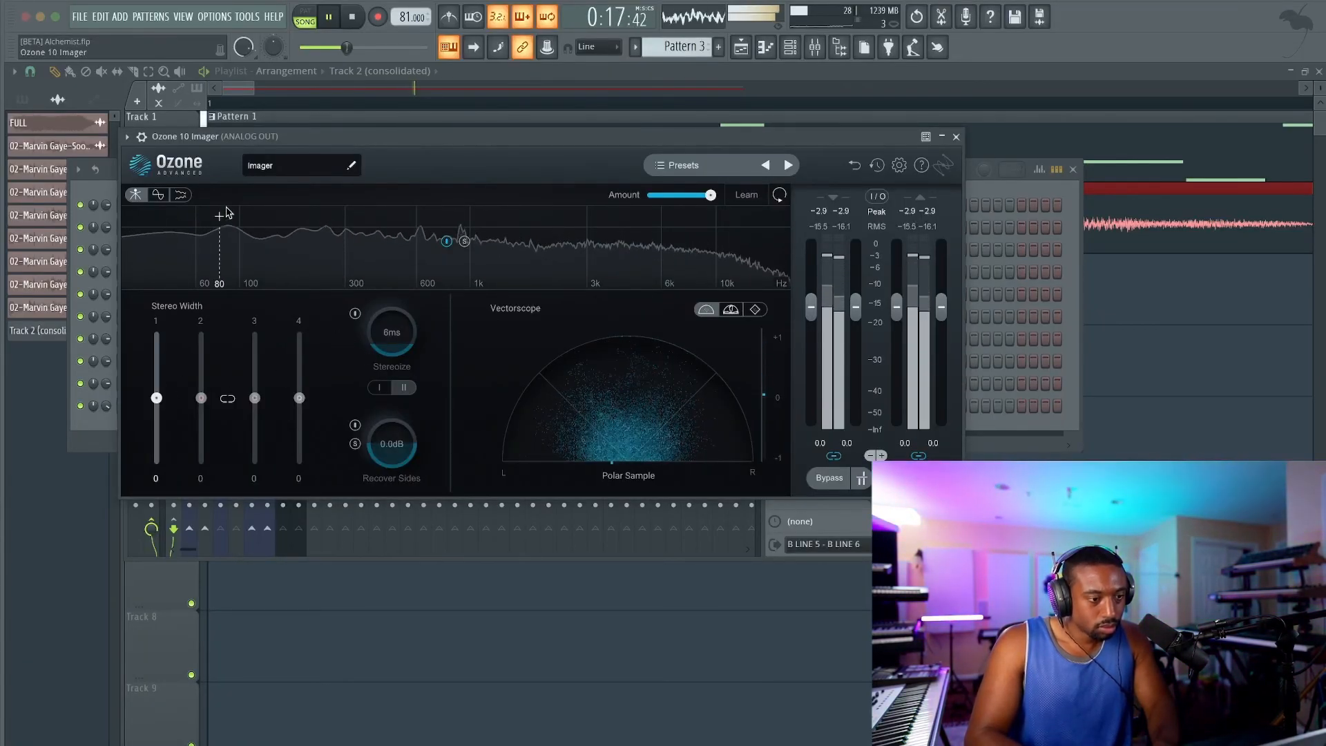
pyautogui.moveTo(156, 398); pyautogui.dragTo(156, 432)
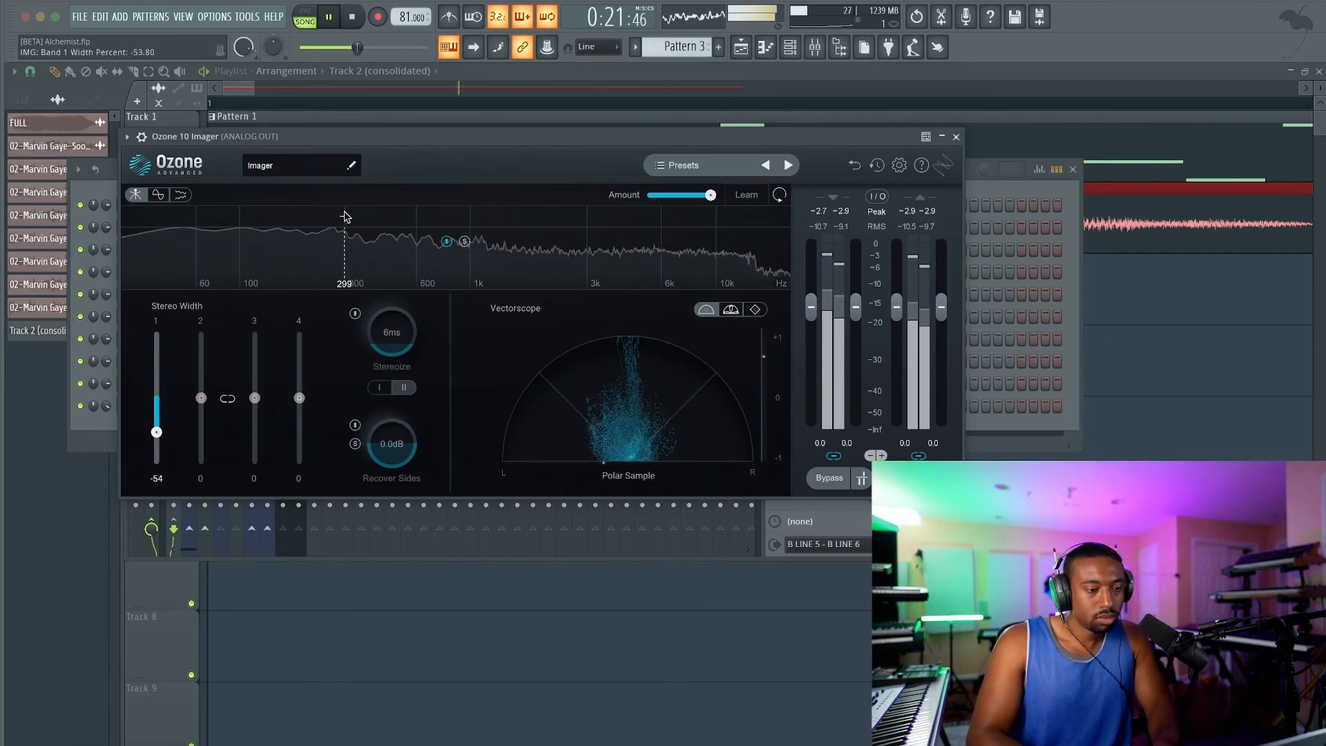
pyautogui.click(365, 216)
pyautogui.moveTo(201, 397); pyautogui.dragTo(201, 349)
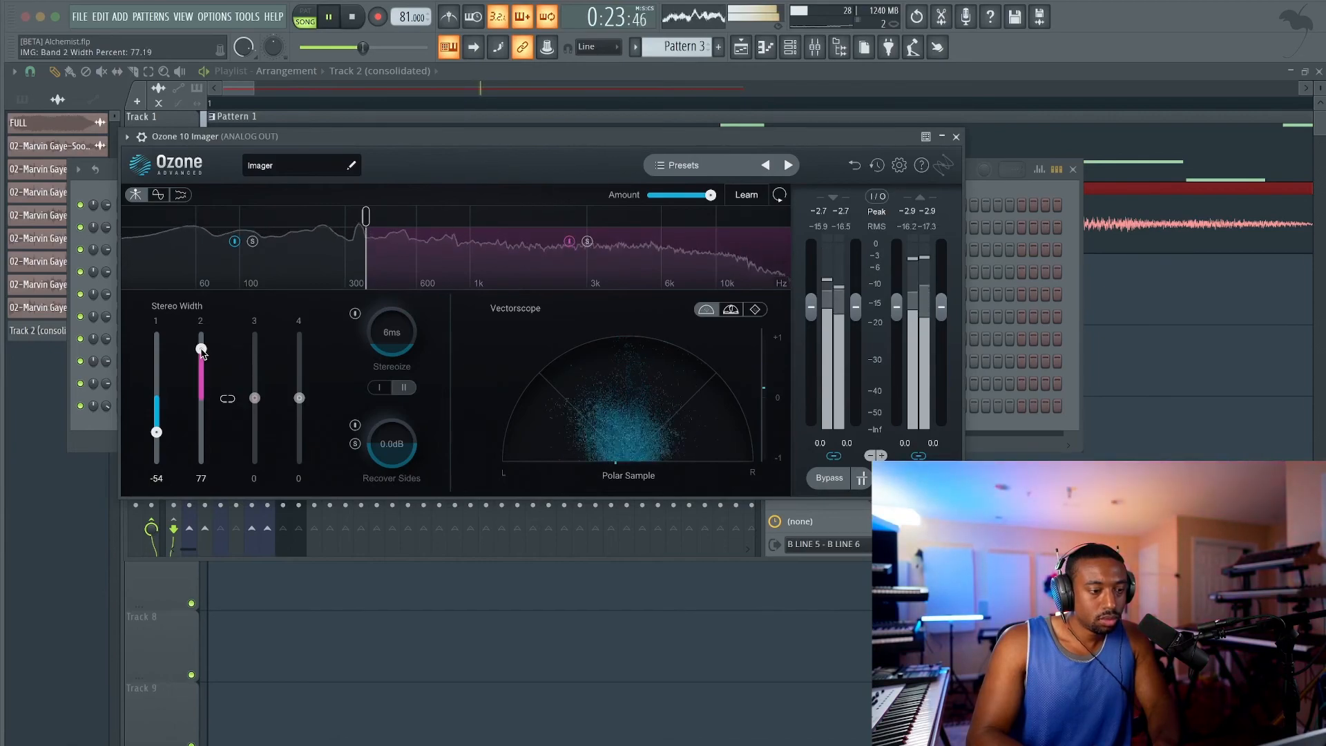
pyautogui.moveTo(365, 215); pyautogui.dragTo(437, 218)
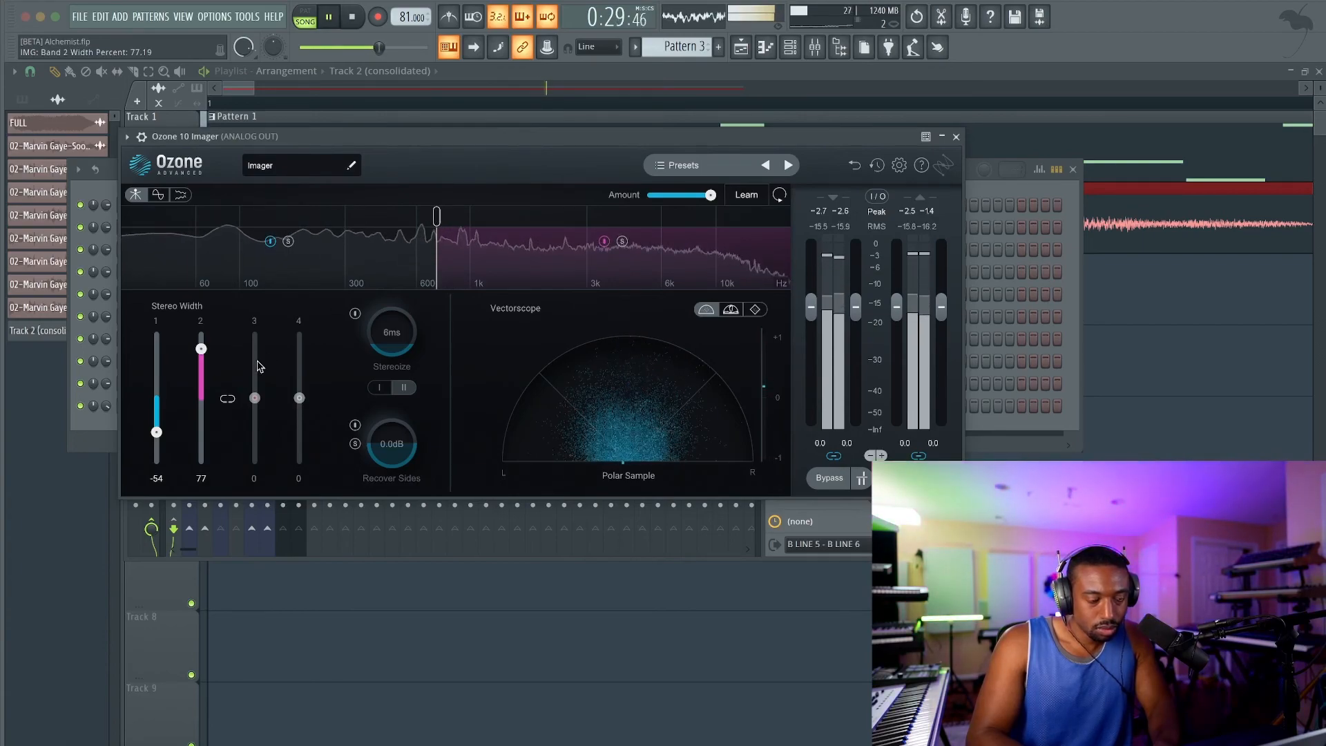
# Set the Imager's stereo widths to -23 and 60 and lower the crossover to below 300 Hz.
pyautogui.moveTo(156, 354); pyautogui.dragTo(159, 366)
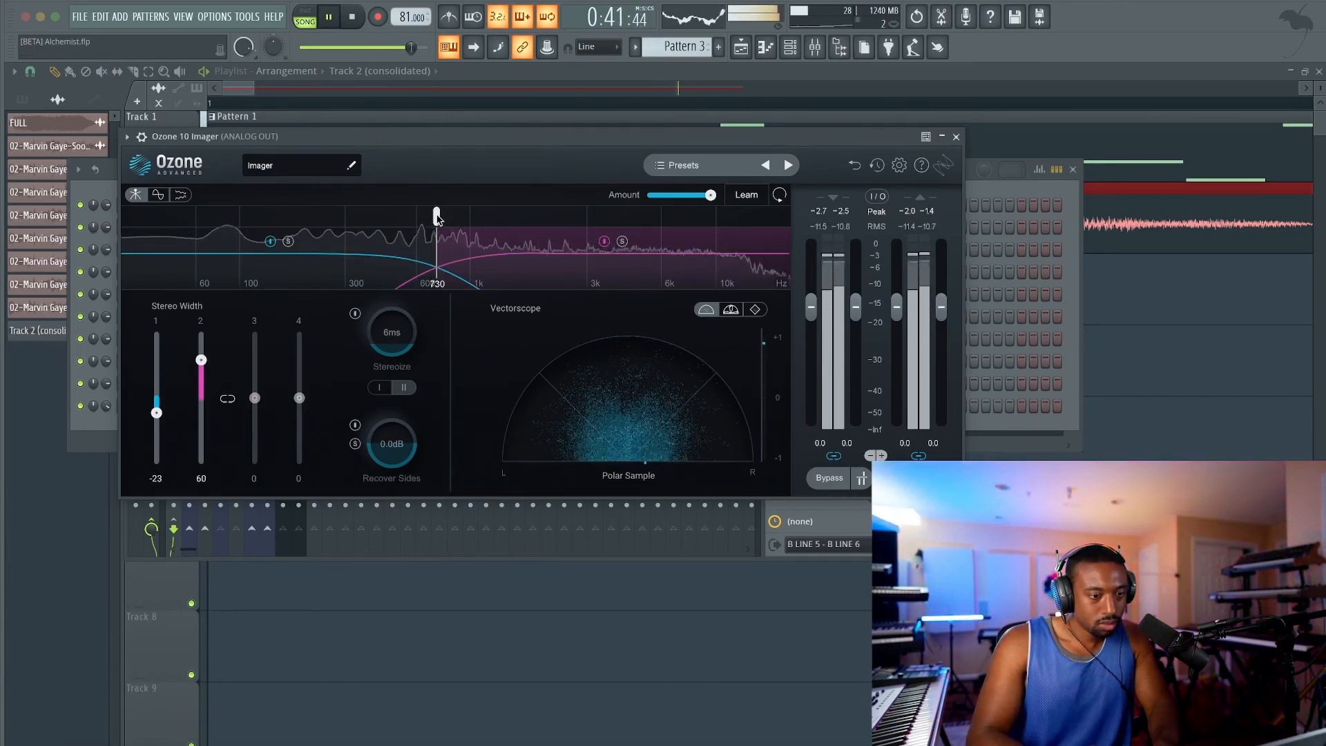
pyautogui.moveTo(436, 217); pyautogui.dragTo(336, 218)
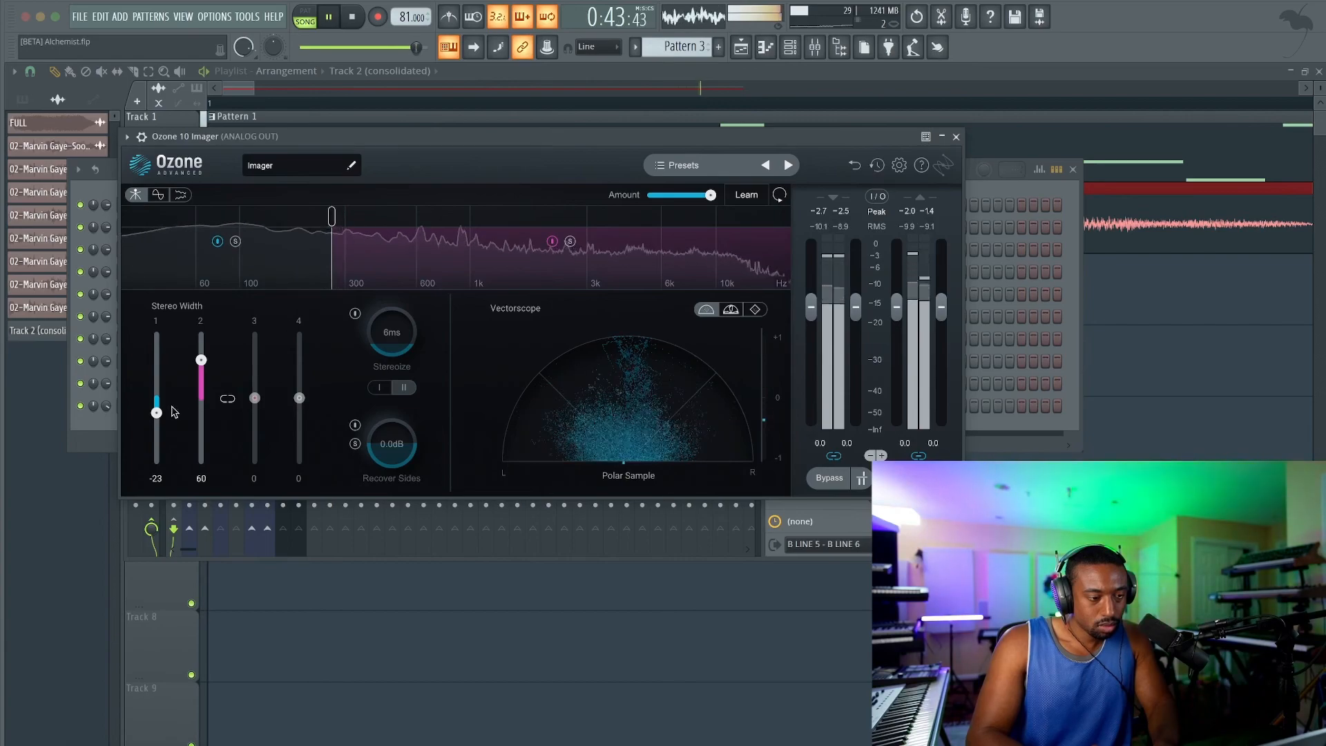
pyautogui.click(957, 137)
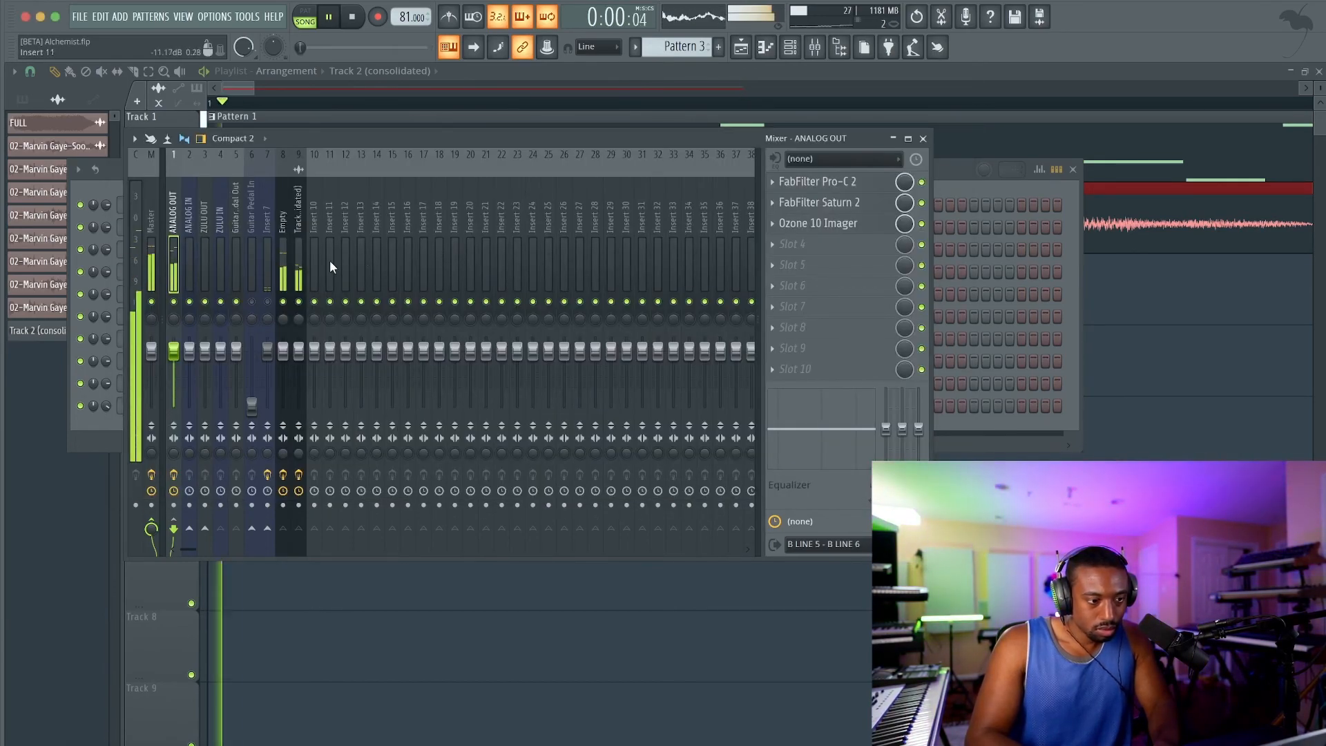
# View the whole arrangement in the playlist and bring the mixer back up.
pyautogui.press('F9')
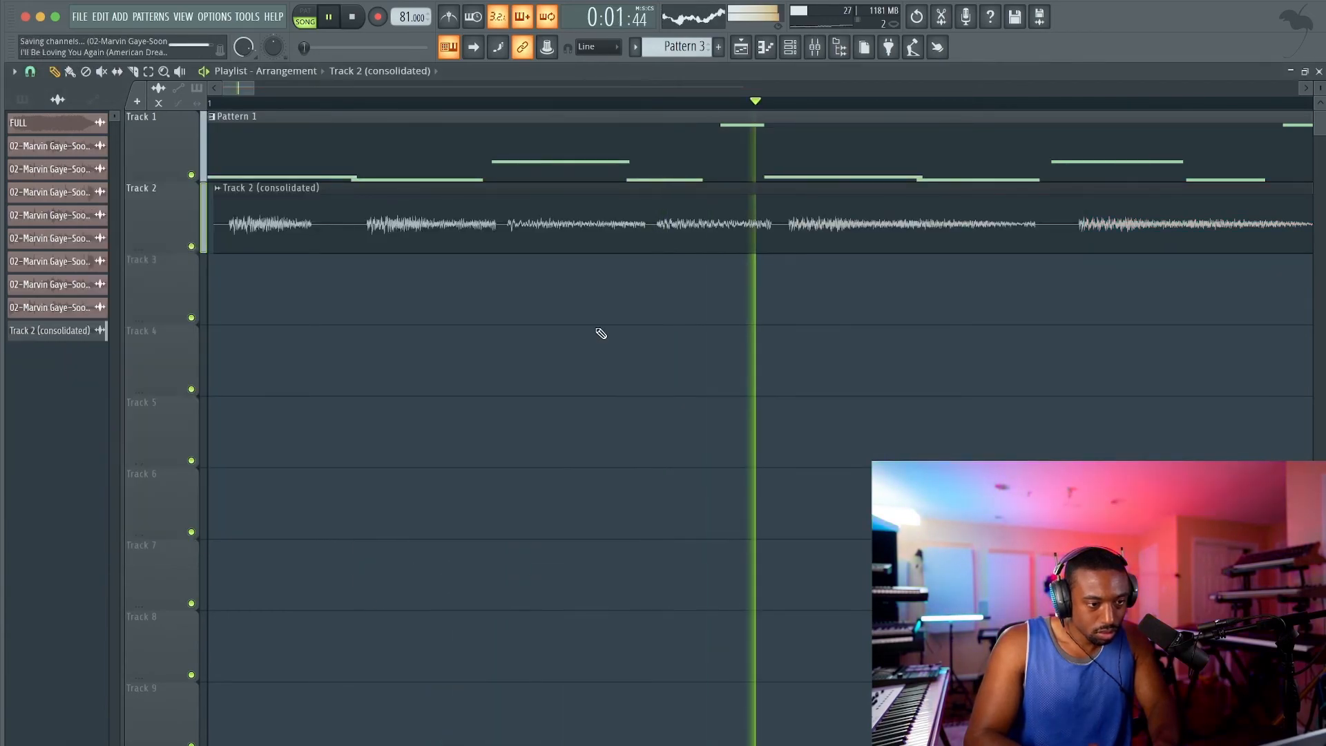
pyautogui.scroll(-8, 681, 213)
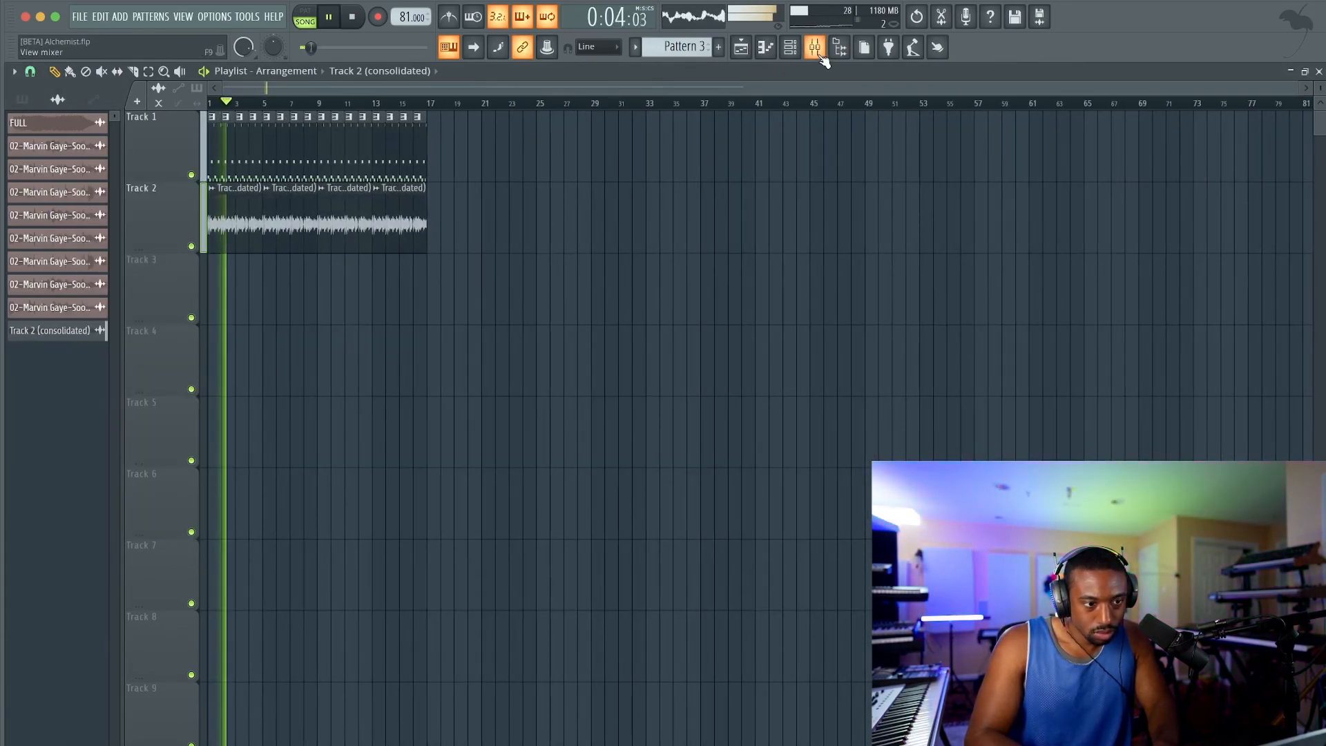
pyautogui.click(814, 47)
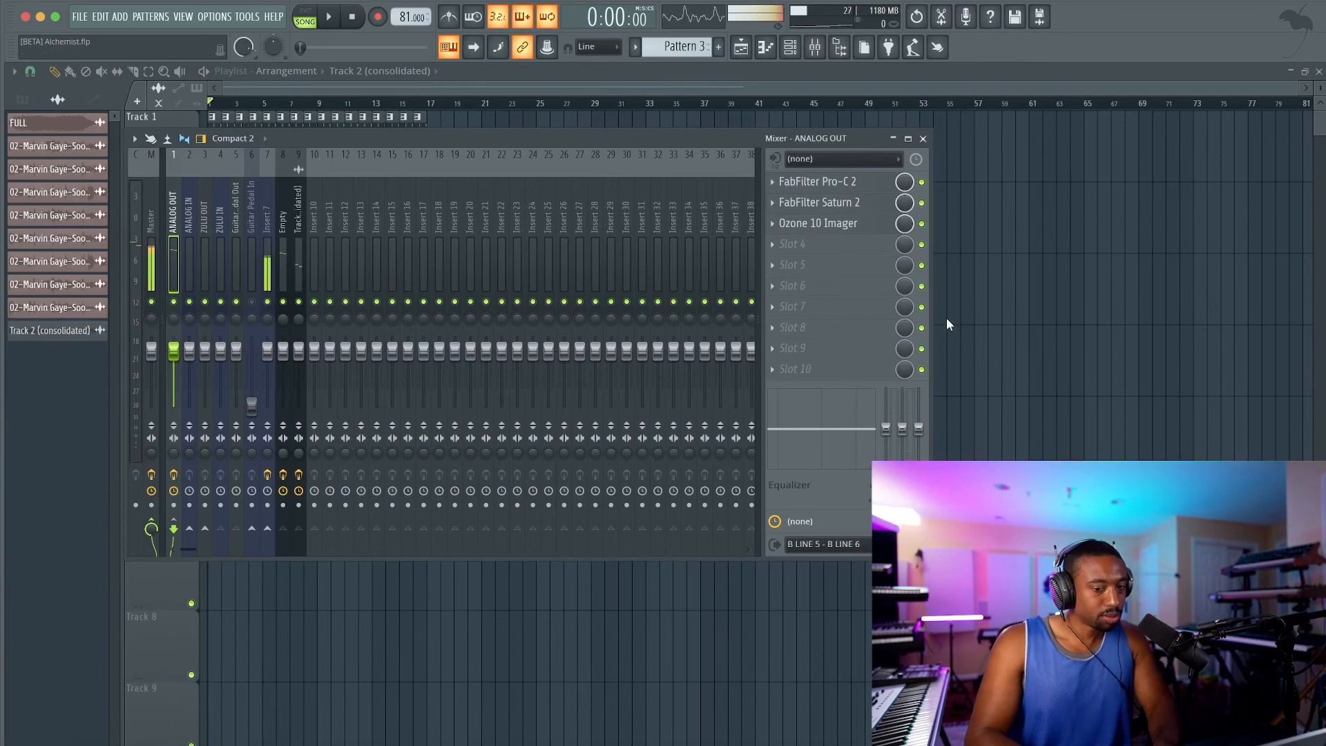
# Play the arrangement from the start and set the project tempo to 84 BPM by ear.
pyautogui.press('F9')
pyautogui.press('space')
pyautogui.moveTo(405, 17); pyautogui.dragTo(405, 22)
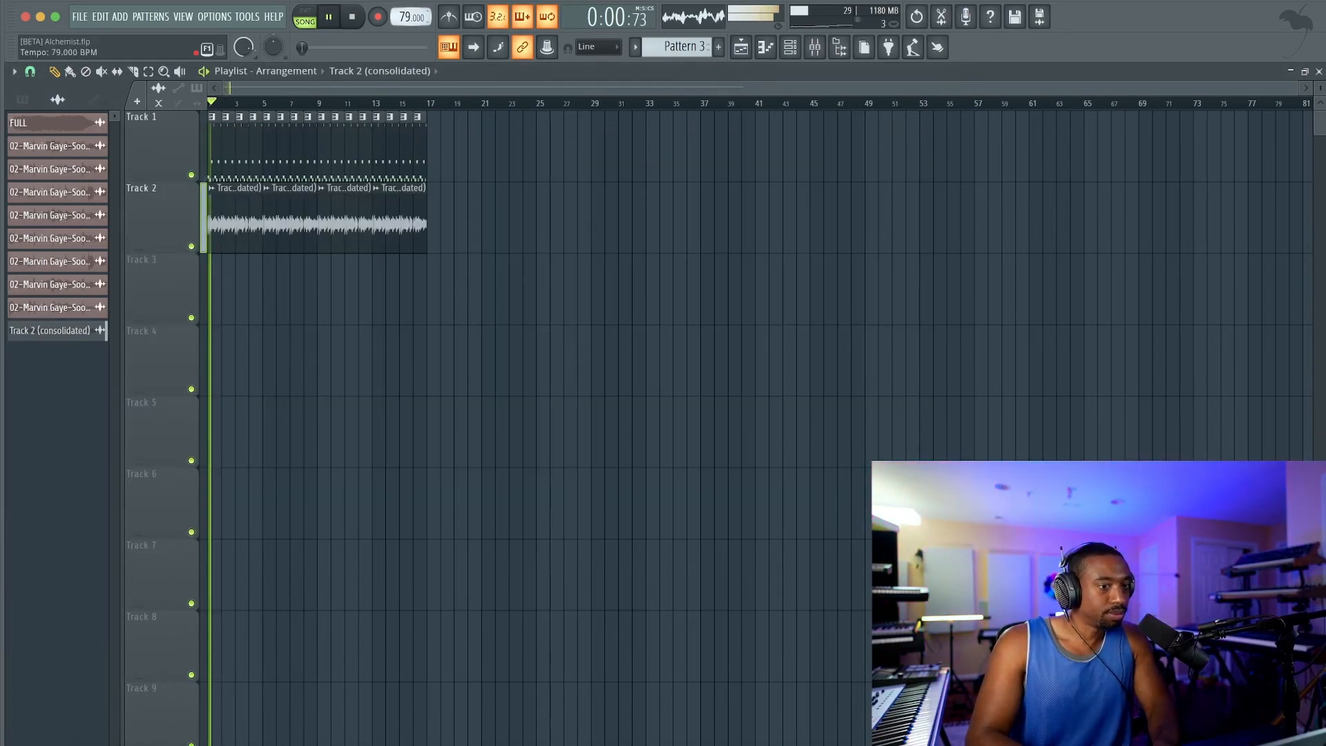
pyautogui.scroll(6, 393, 113)
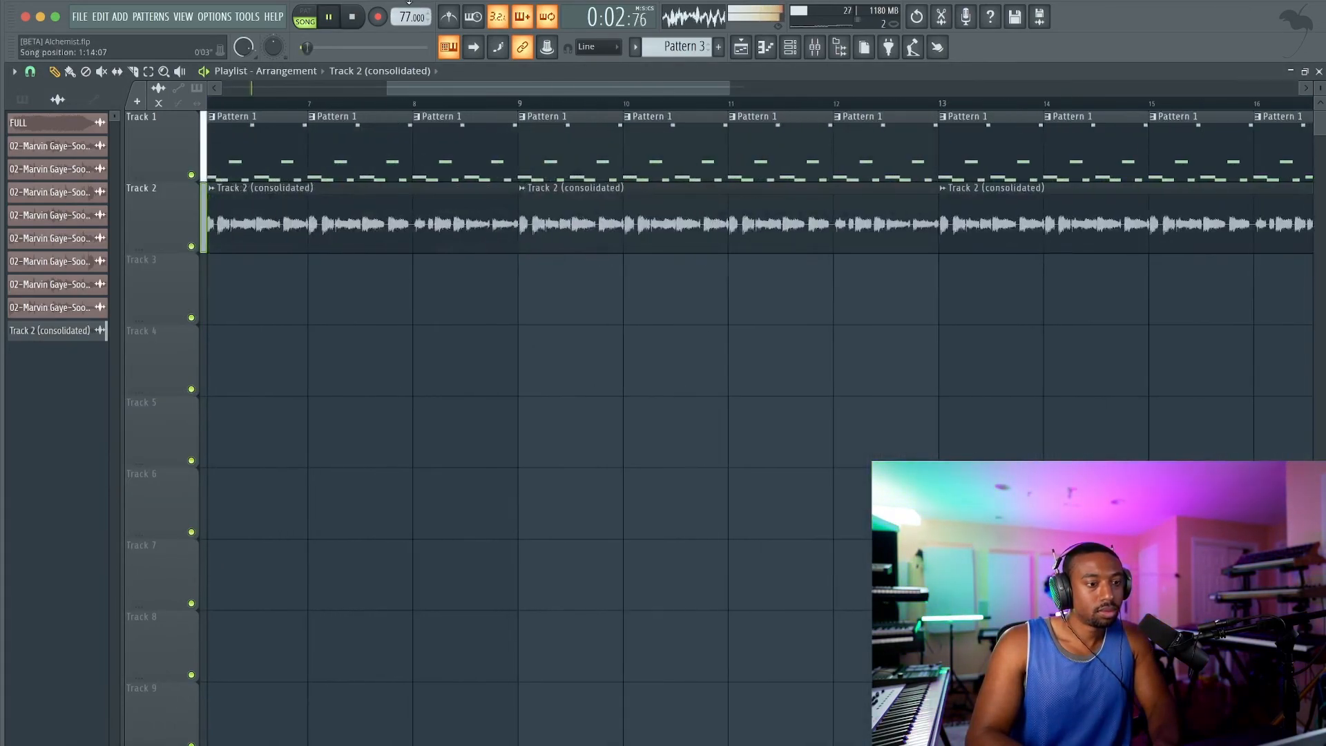
pyautogui.moveTo(405, 17); pyautogui.dragTo(406, 15)
pyautogui.scroll(-4, 383, 167)
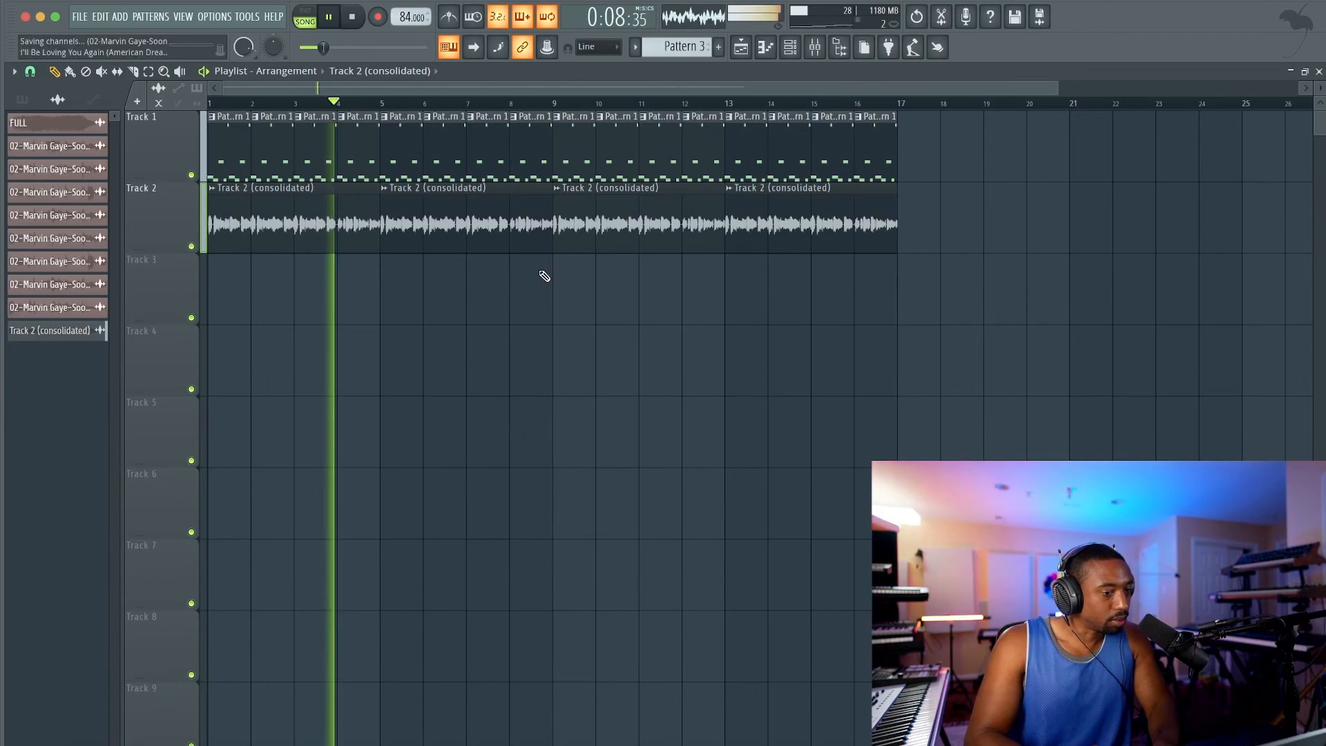
# Compare the Track 2 (consolidated) sample with and without its stereo enhancer, reverb and delay during playback.
pyautogui.click(814, 47)
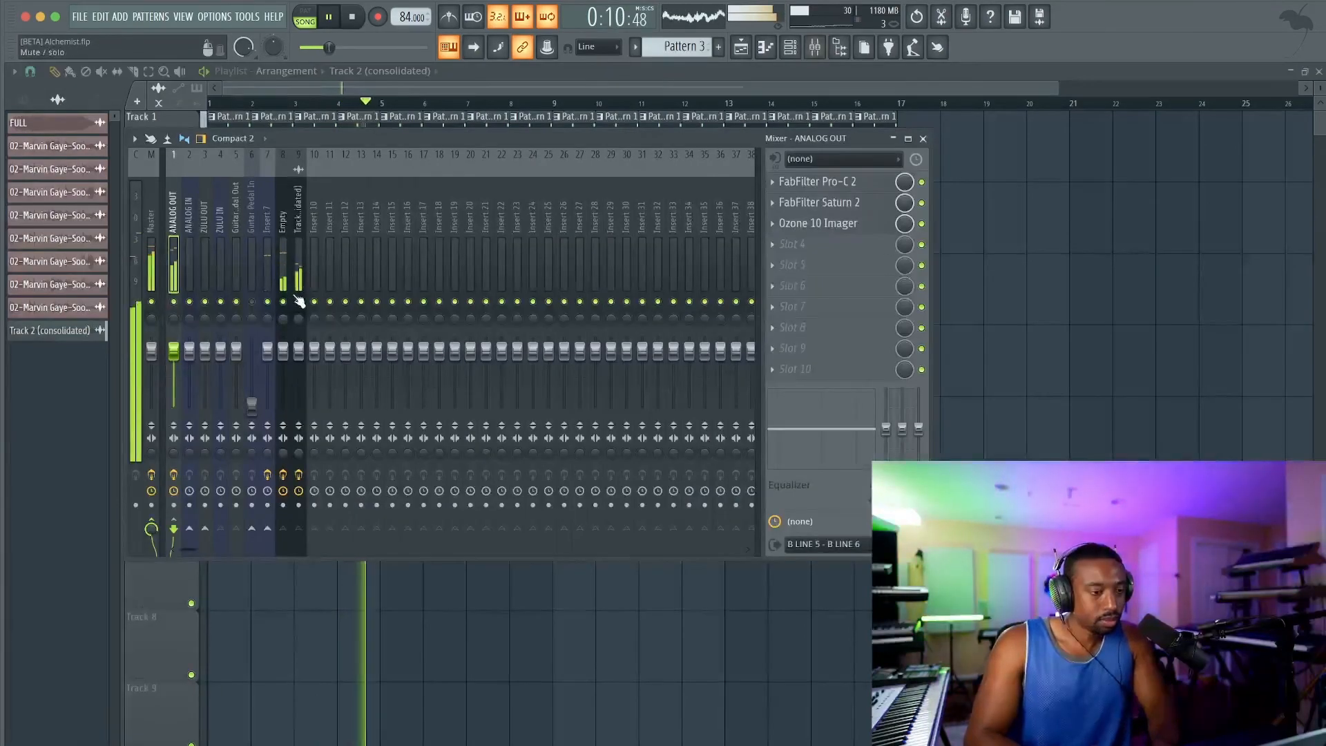
pyautogui.click(299, 269)
pyautogui.click(921, 224)
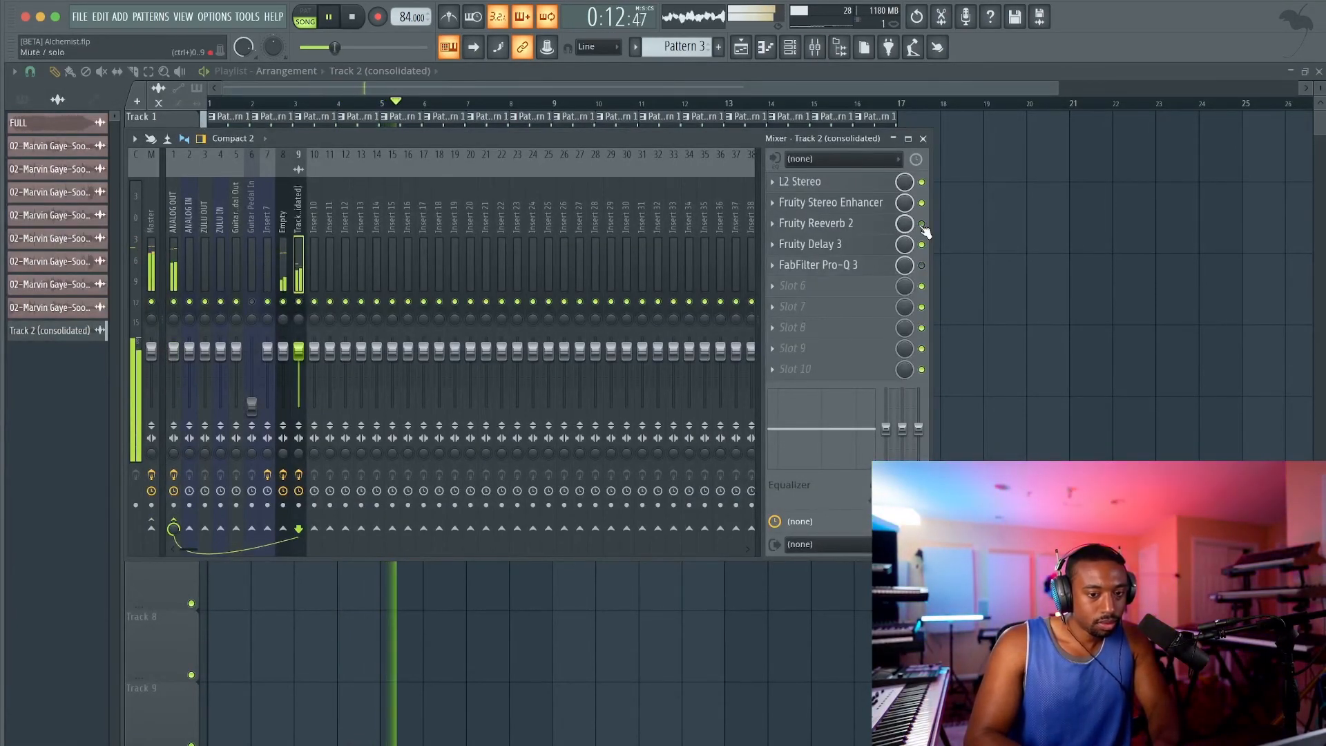
pyautogui.click(922, 246)
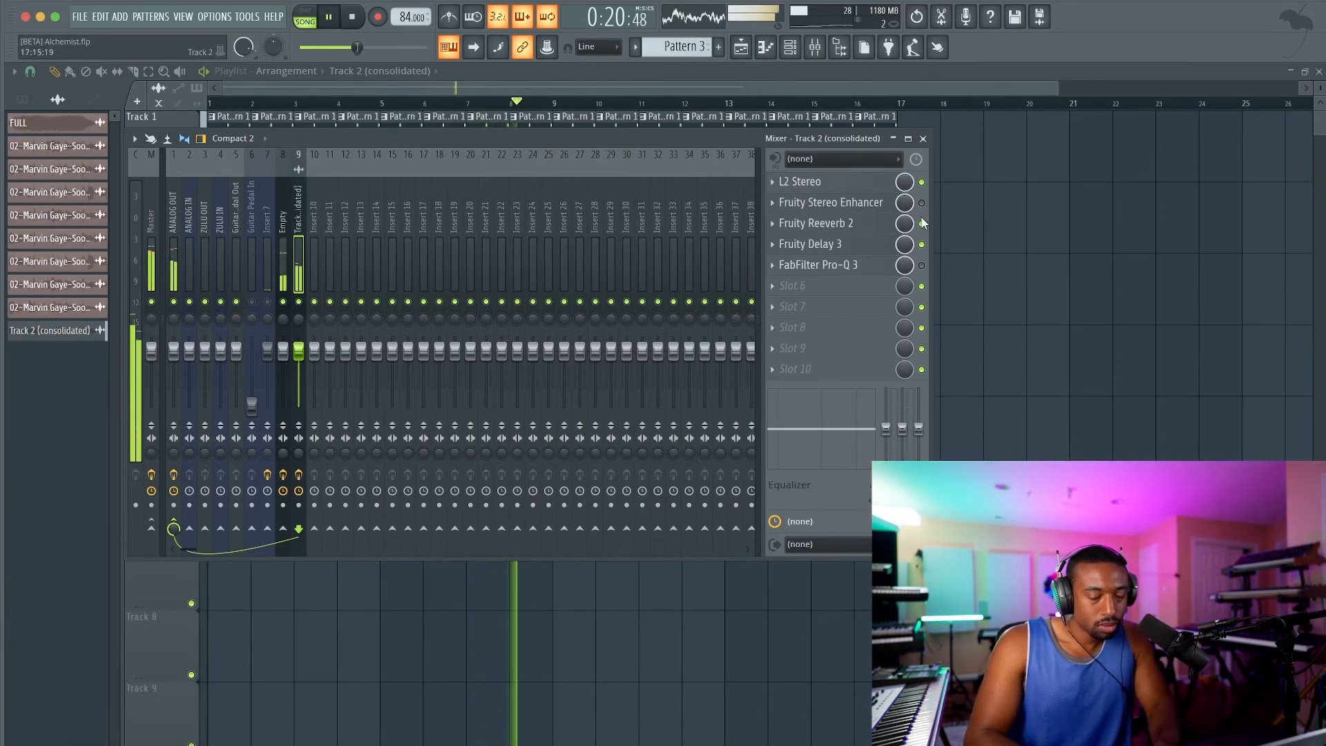
# Create an automation clip for the mix level of Fruity Stereo Enhancer on the Track 2 (consolidated) insert.
pyautogui.press('F9')
pyautogui.click(815, 47)
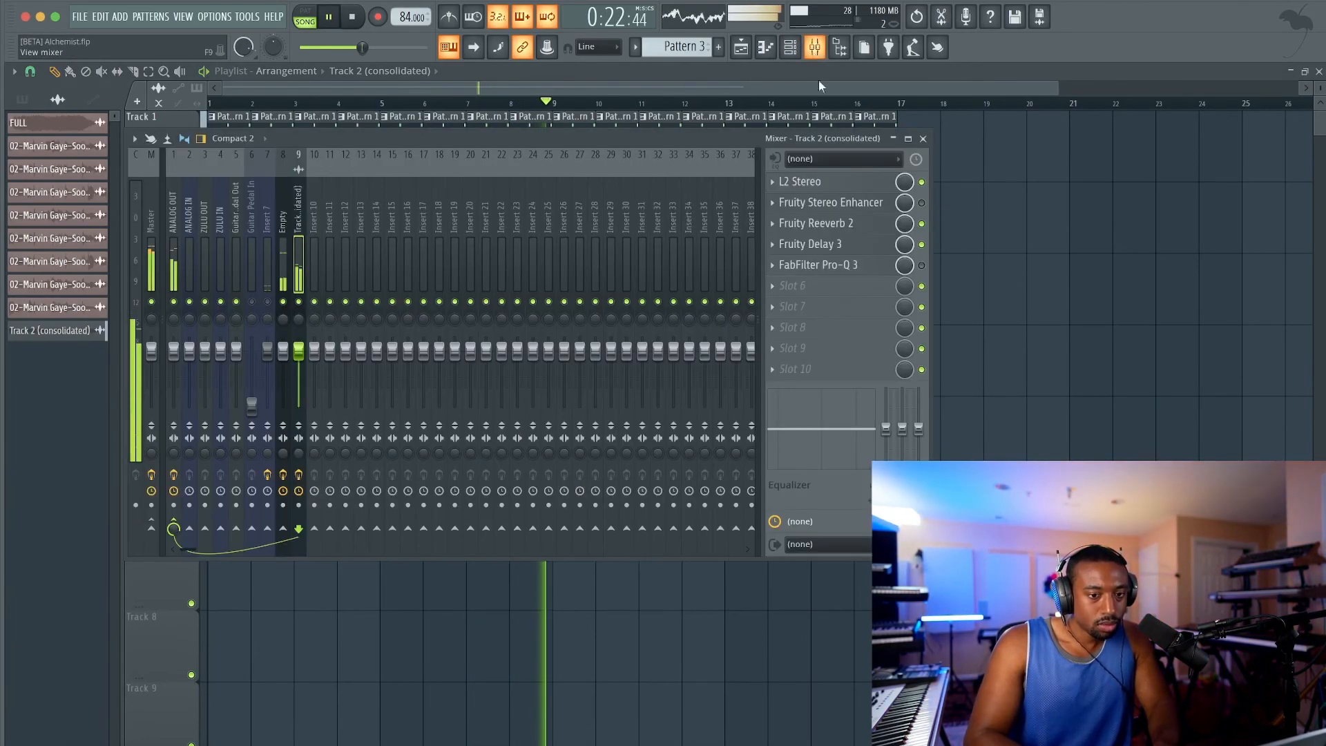
pyautogui.rightClick(904, 202)
pyautogui.click(943, 311)
pyautogui.press('F9')
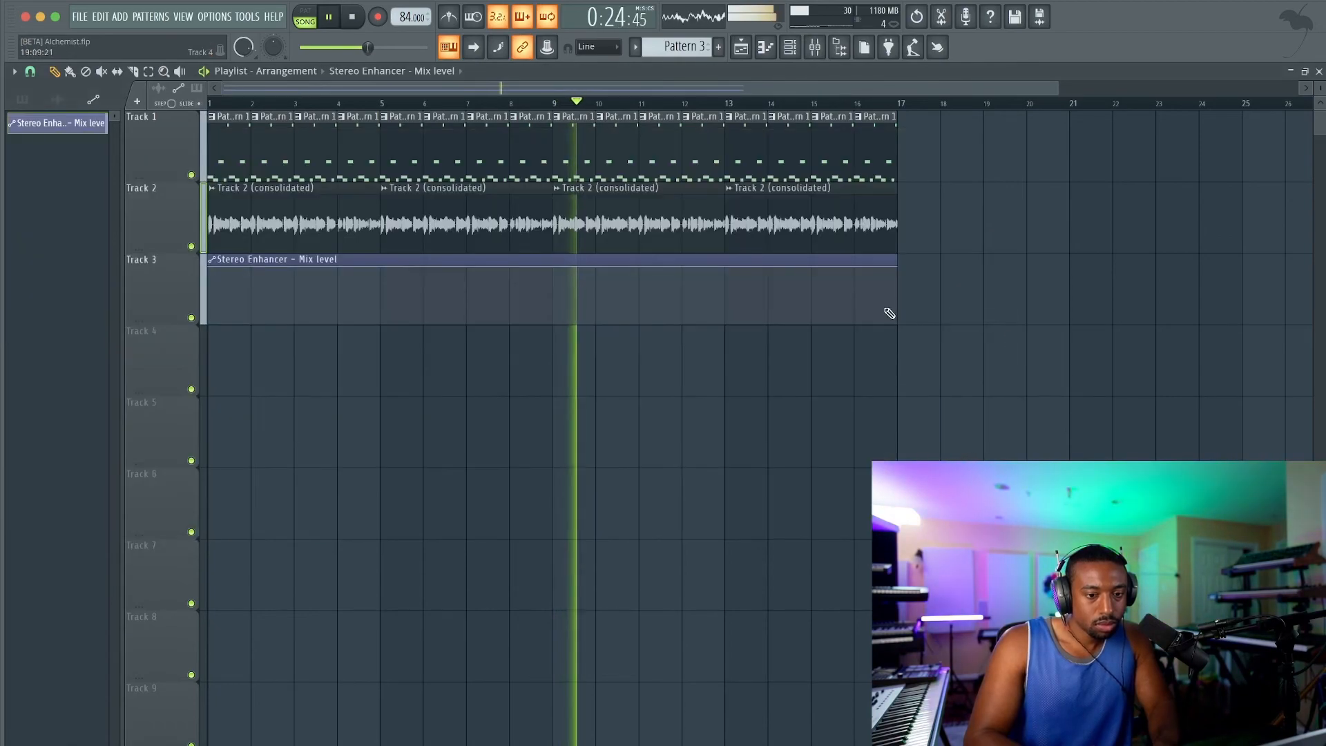
# Shape the Stereo Enhancer mix level automation to stay at minimum until bar 9 and jump to maximum there.
pyautogui.moveTo(209, 267); pyautogui.dragTo(210, 329)
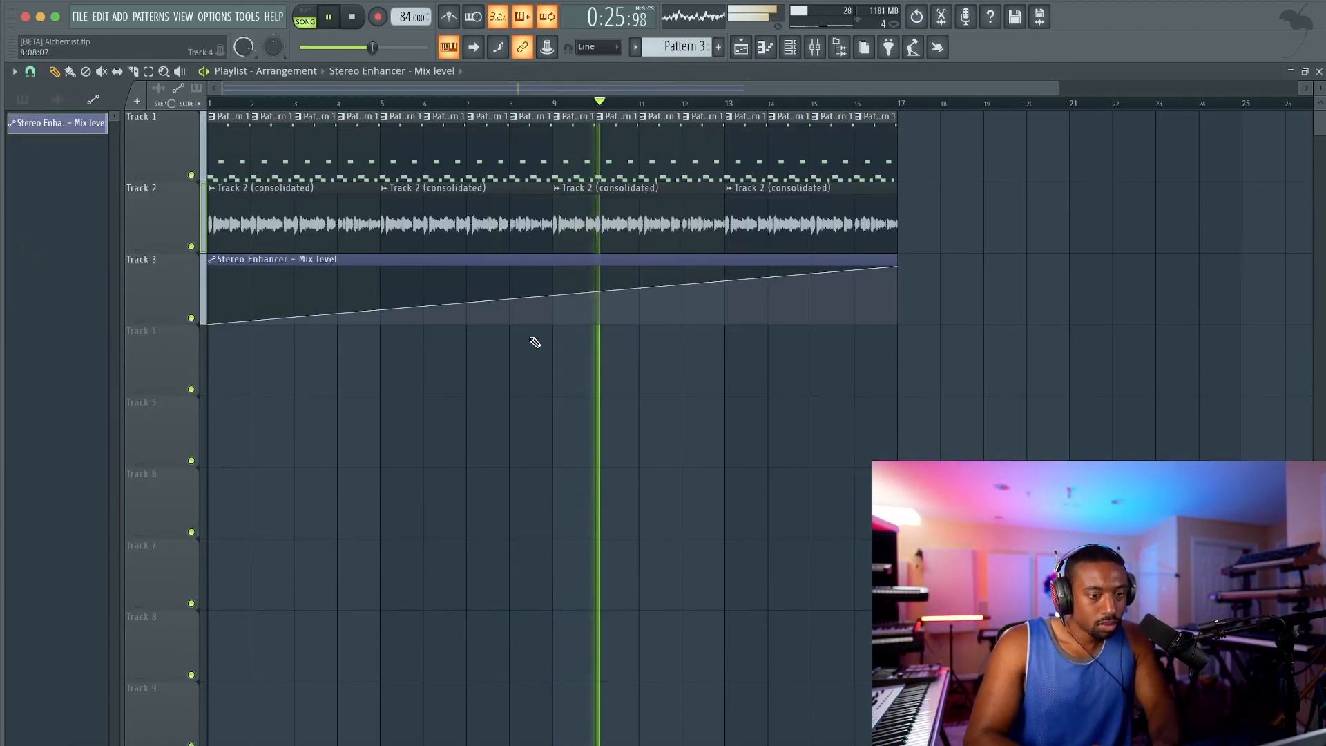
pyautogui.rightClick(555, 321)
pyautogui.rightClick(550, 265)
pyautogui.scroll(-1, 704, 249)
pyautogui.scroll(1, 858, 329)
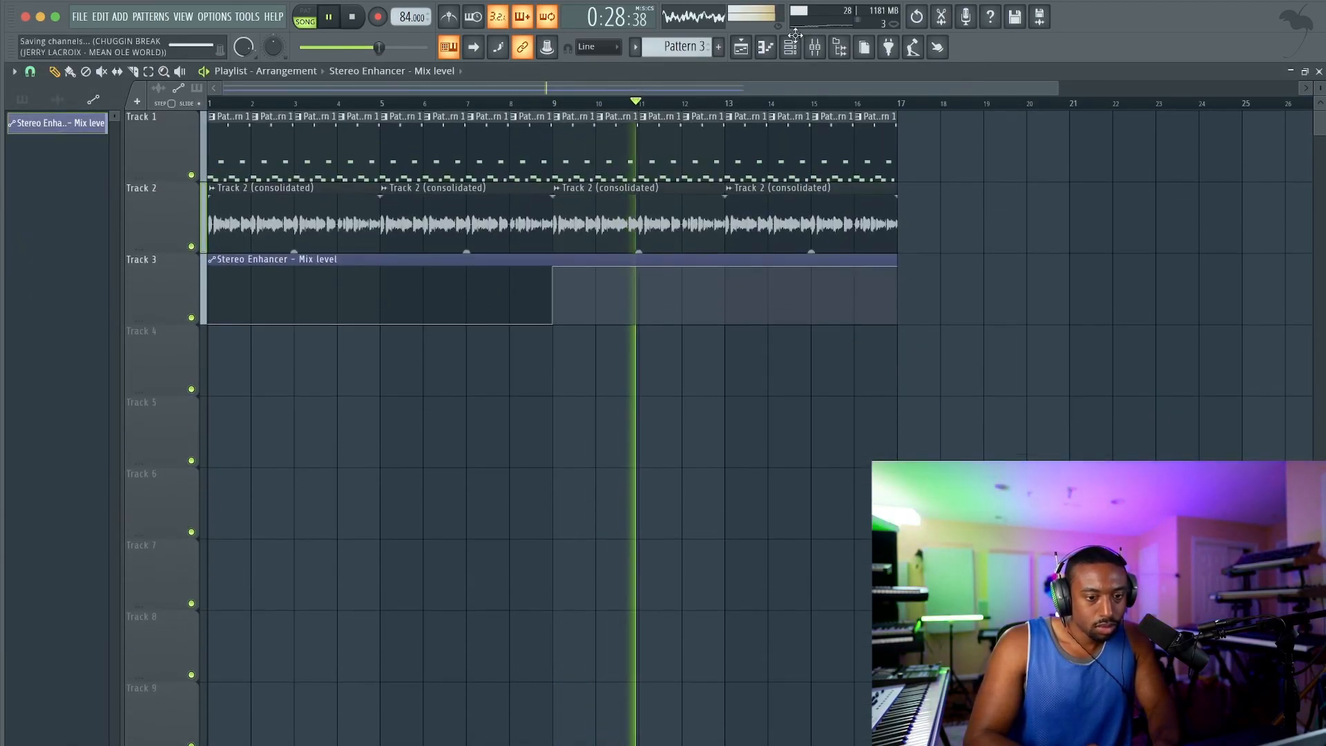
# Switch Fruity Stereo Enhancer back on for the sample insert and replay the arrangement from the start.
pyautogui.click(815, 47)
pyautogui.click(922, 204)
pyautogui.press('F9')
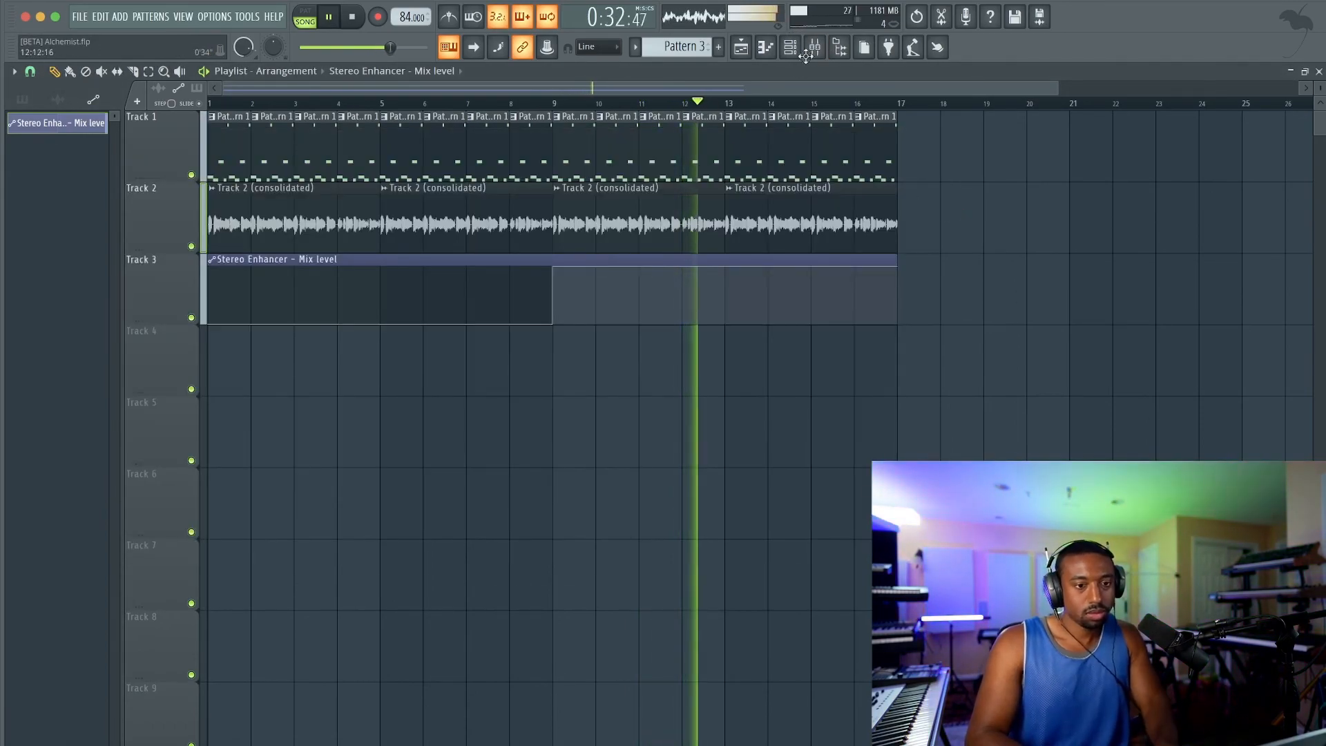
pyautogui.press('space')
pyautogui.press('F9')
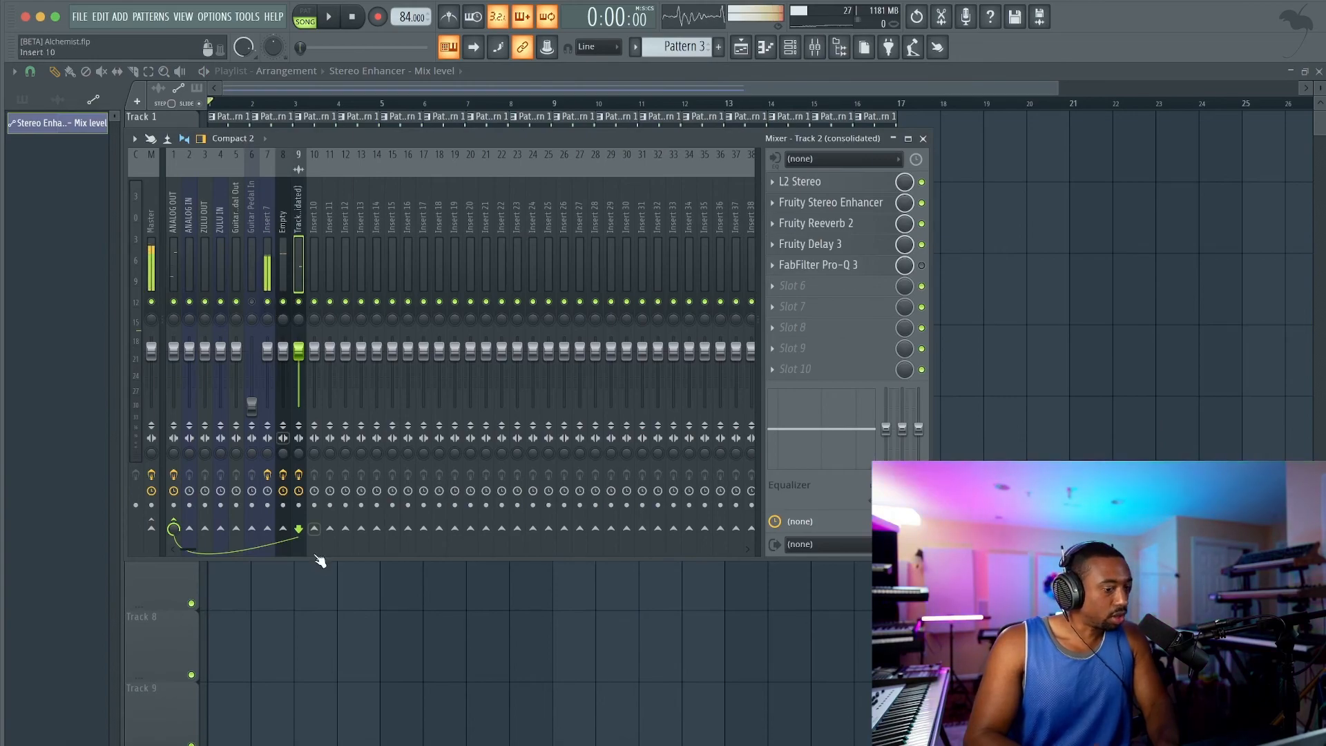
pyautogui.press('F9')
pyautogui.press('space')
pyautogui.click(814, 48)
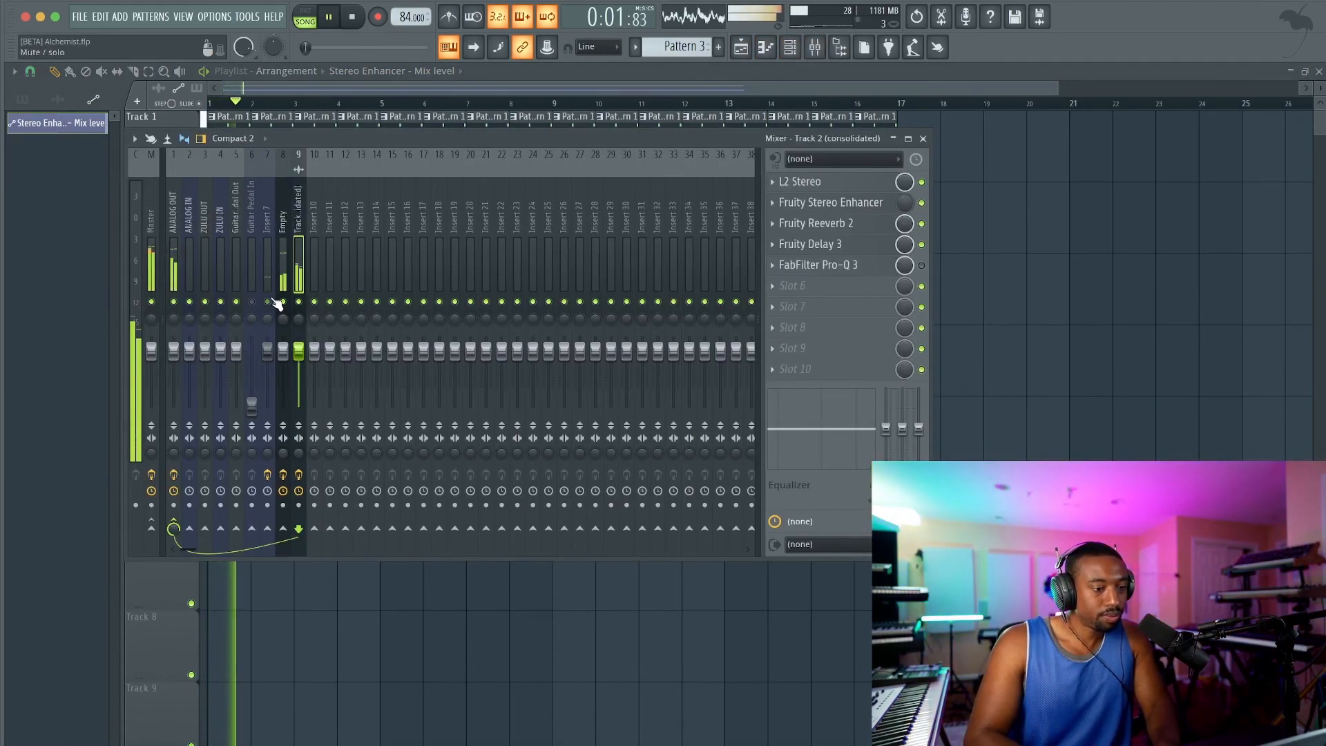
# Inspect the FPC drum kit on mixer insert 8 and its miscellaneous channel settings.
pyautogui.click(287, 259)
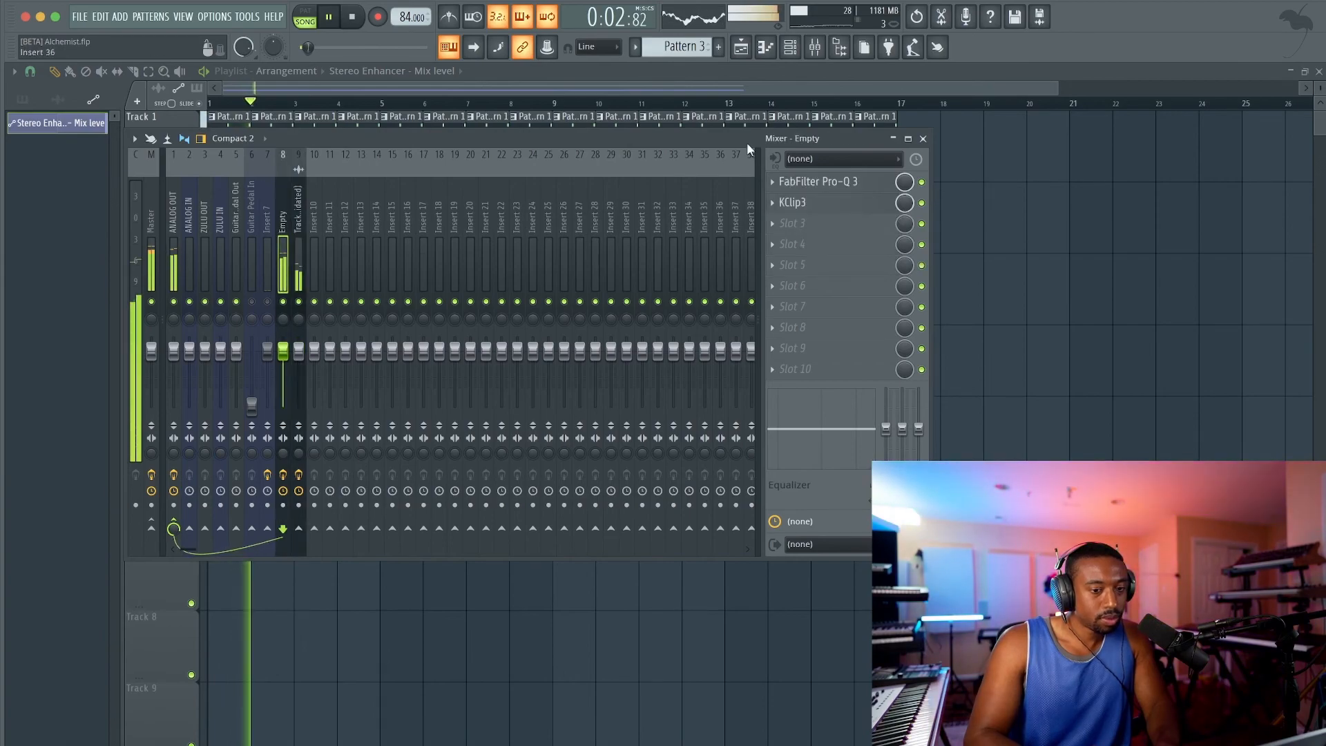
pyautogui.click(800, 52)
pyautogui.click(207, 169)
pyautogui.click(200, 187)
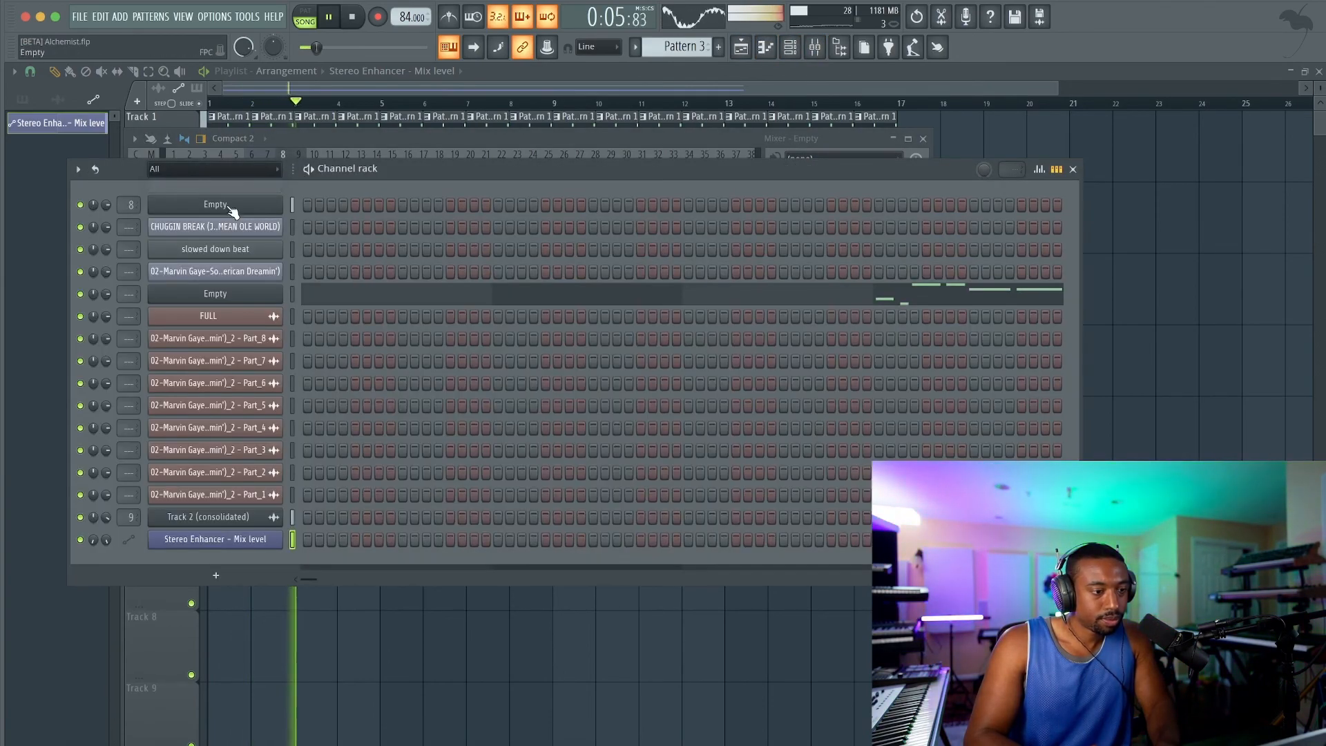
pyautogui.click(229, 207)
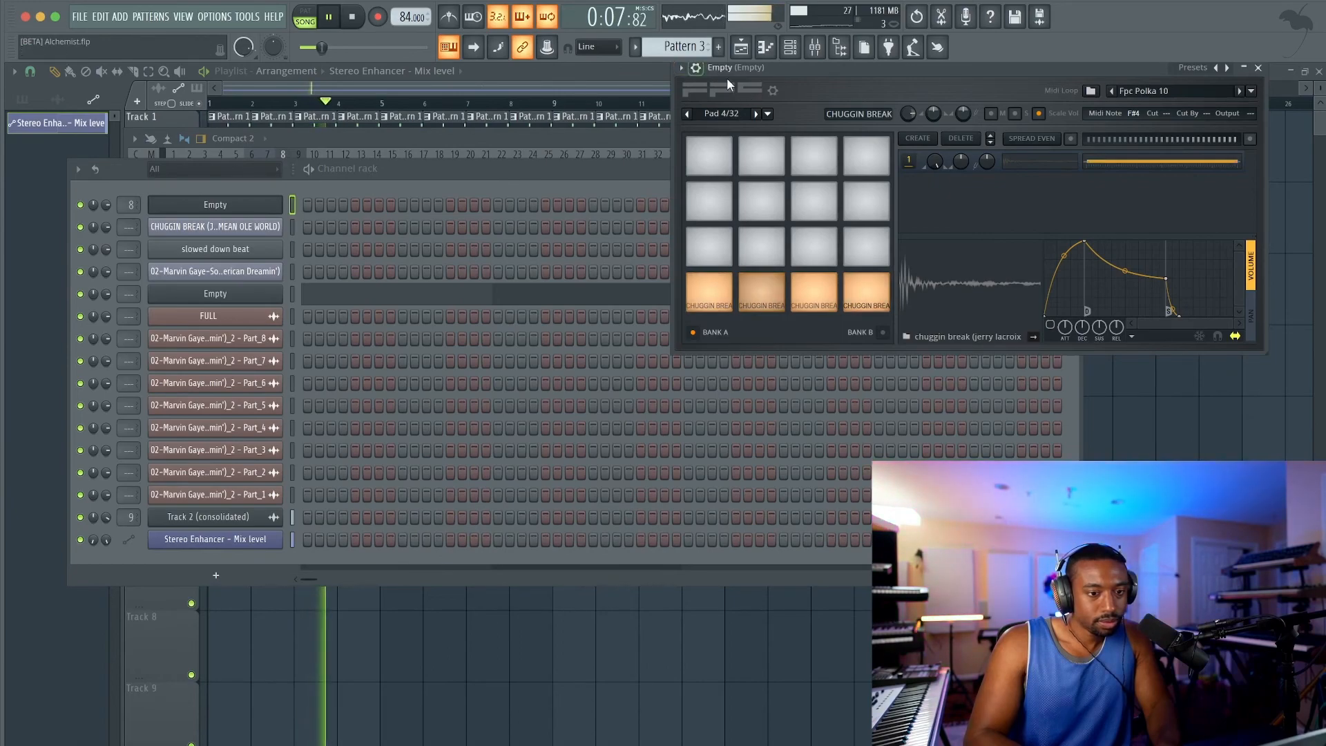
pyautogui.click(696, 67)
pyautogui.click(733, 98)
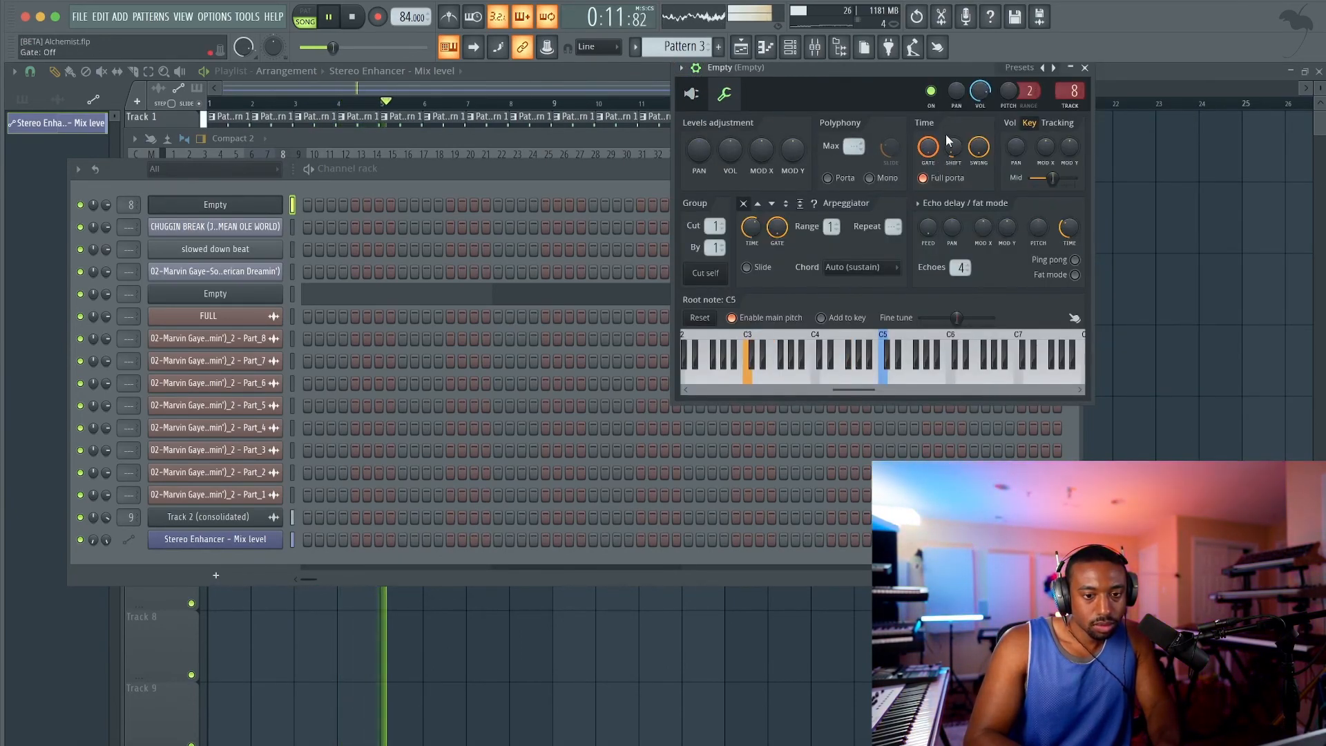
pyautogui.click(1084, 69)
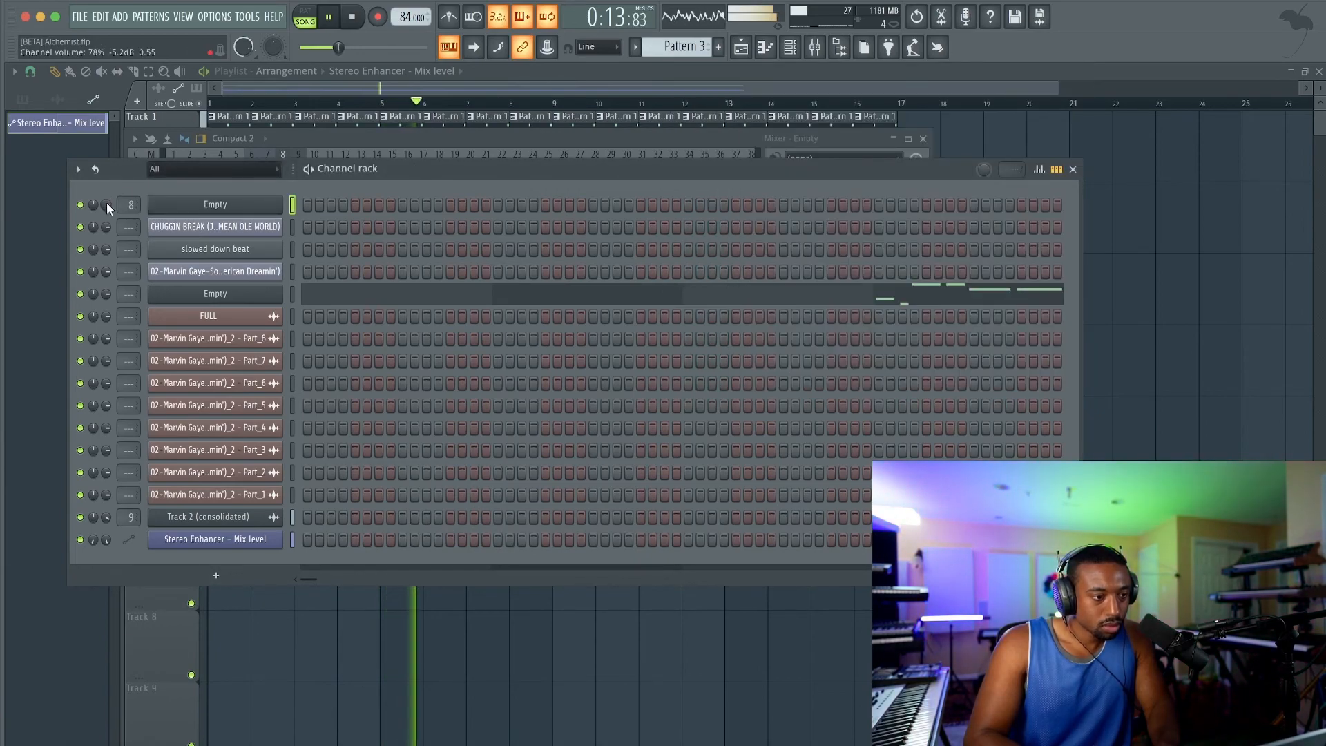
# Change the channel volume of the FPC drum kit in the channel rack.
pyautogui.click(191, 208)
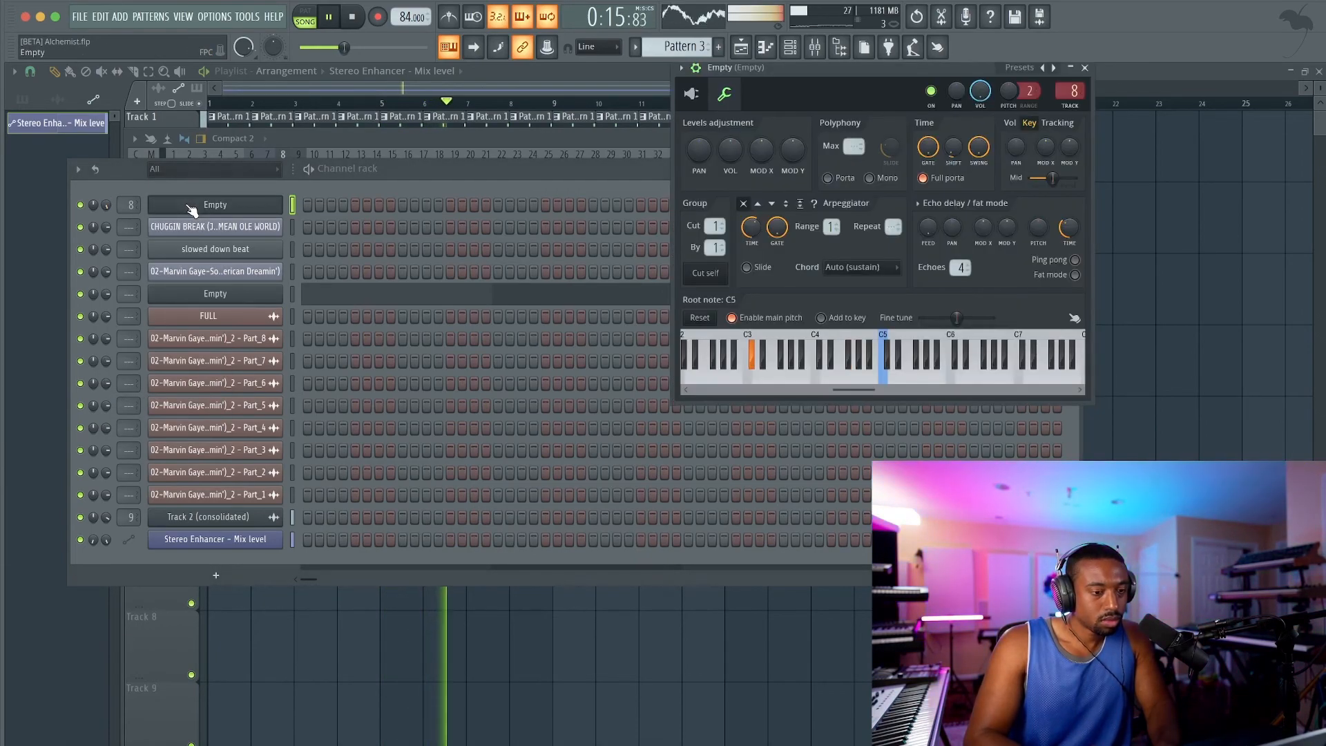
pyautogui.rightClick(106, 205)
pyautogui.click(151, 413)
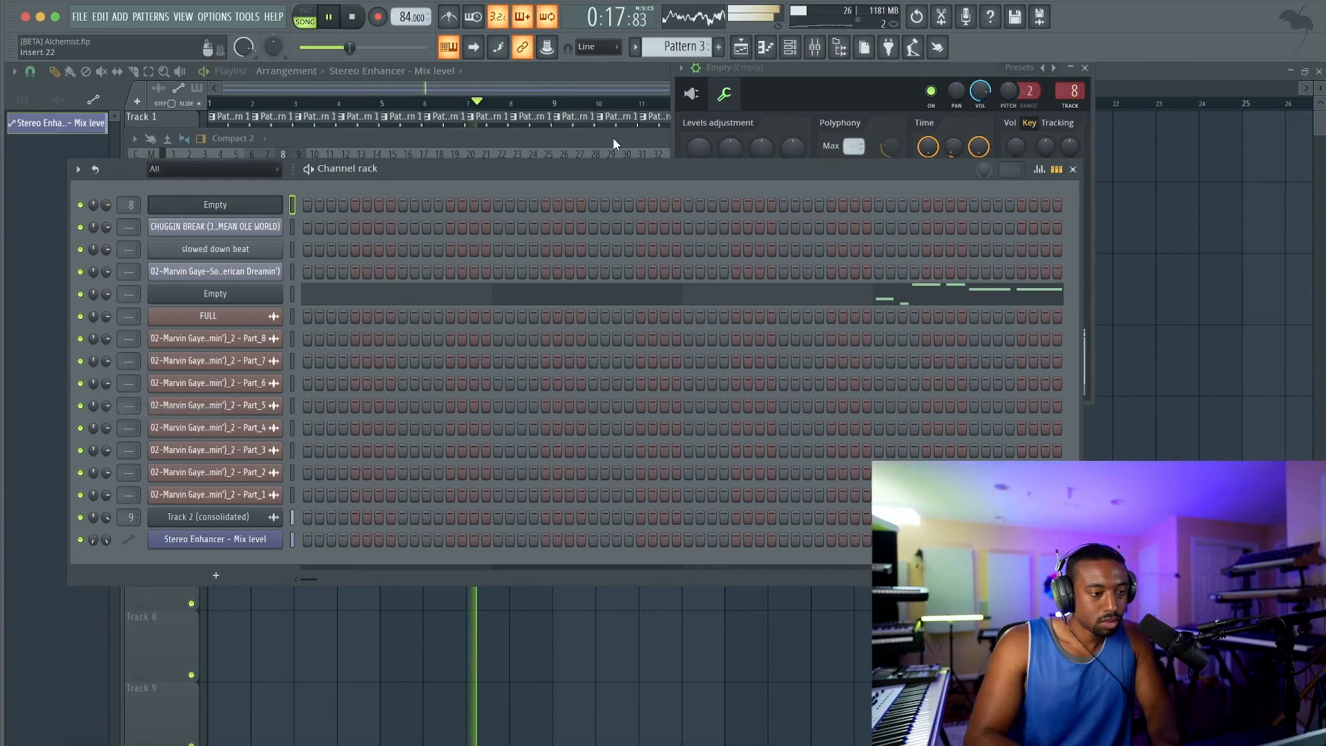
pyautogui.click(1084, 68)
# Add a high-shelf cut of about -3.4 dB at about 2 kHz in the drum insert's Pro-Q 3.
pyautogui.click(815, 49)
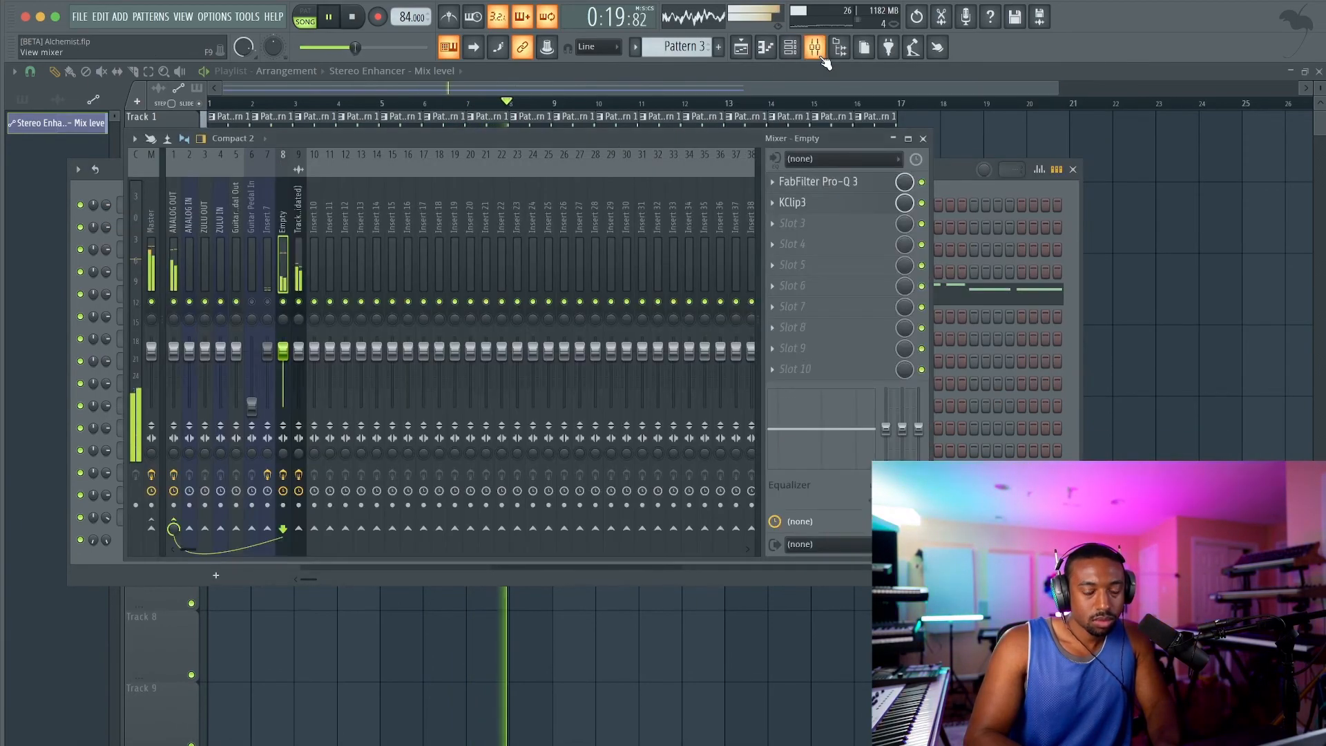
pyautogui.click(923, 138)
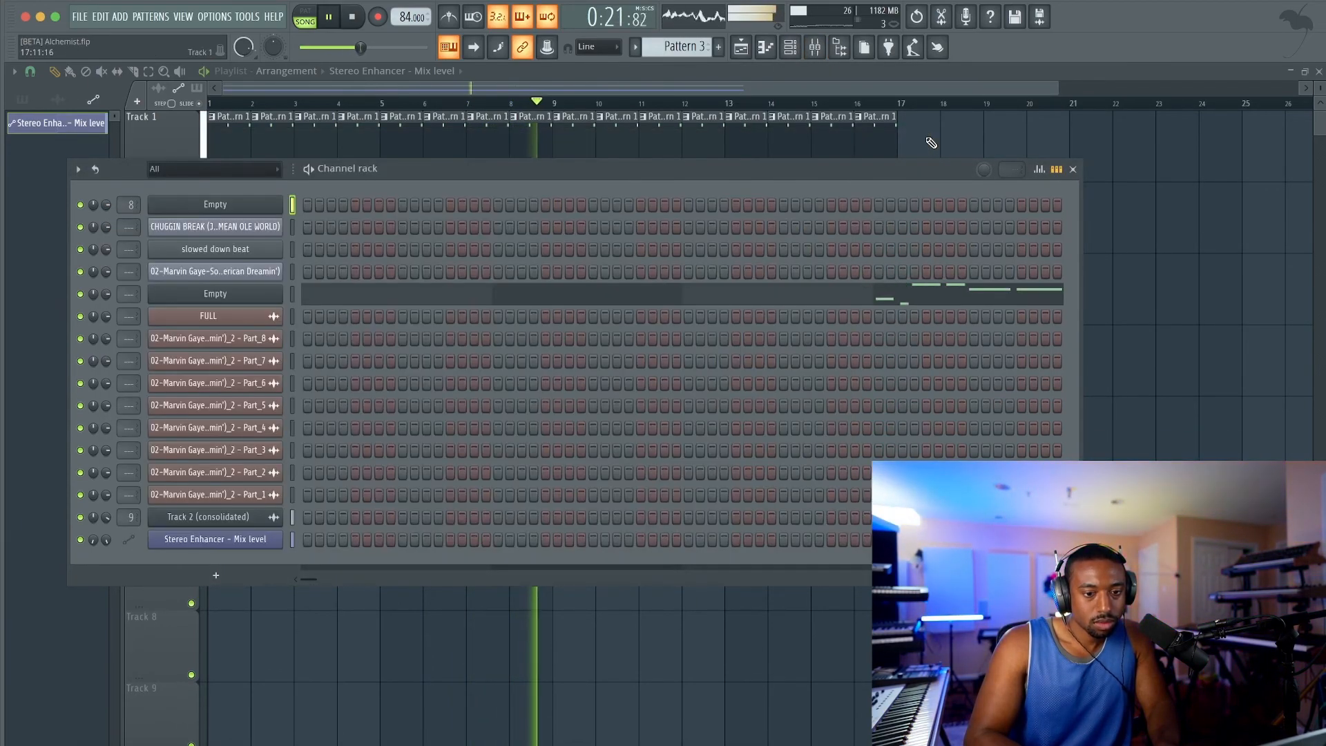
pyautogui.click(815, 48)
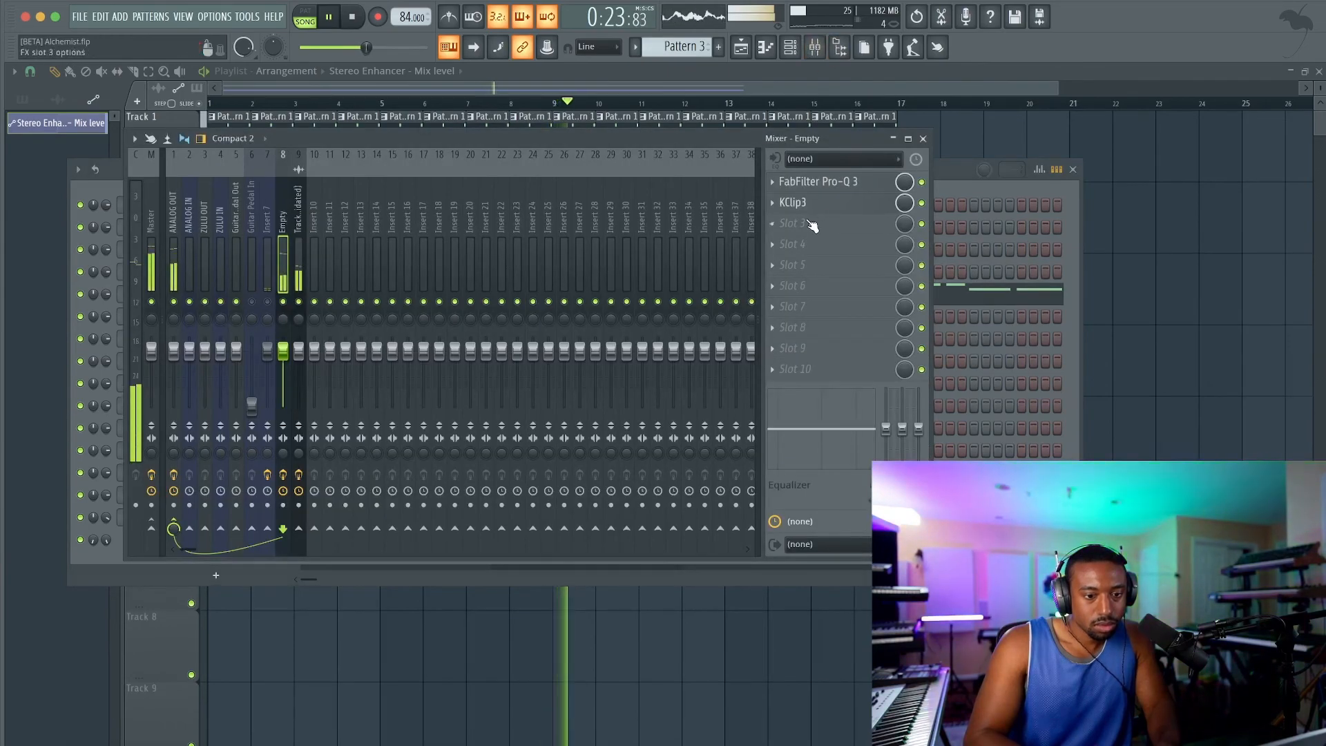
pyautogui.click(837, 183)
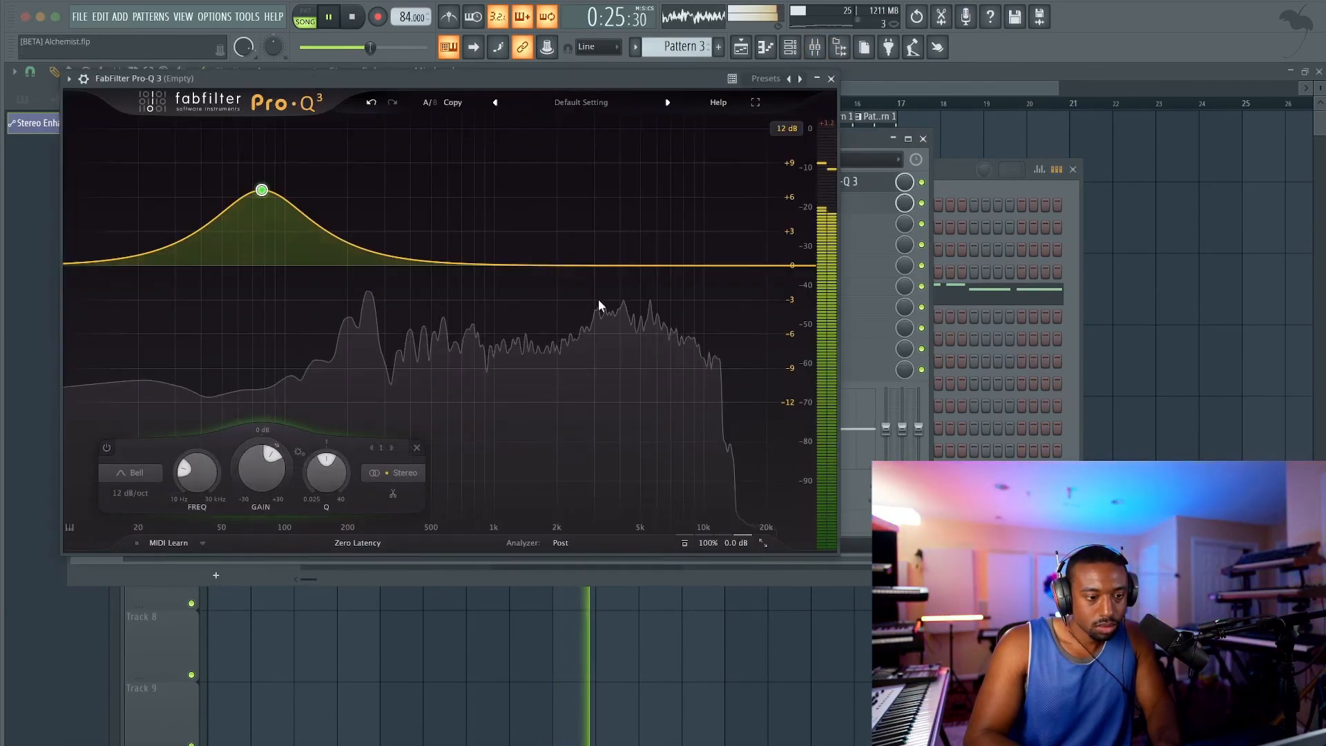
pyautogui.click(559, 265)
pyautogui.moveTo(555, 475); pyautogui.dragTo(546, 491)
pyautogui.click(523, 322)
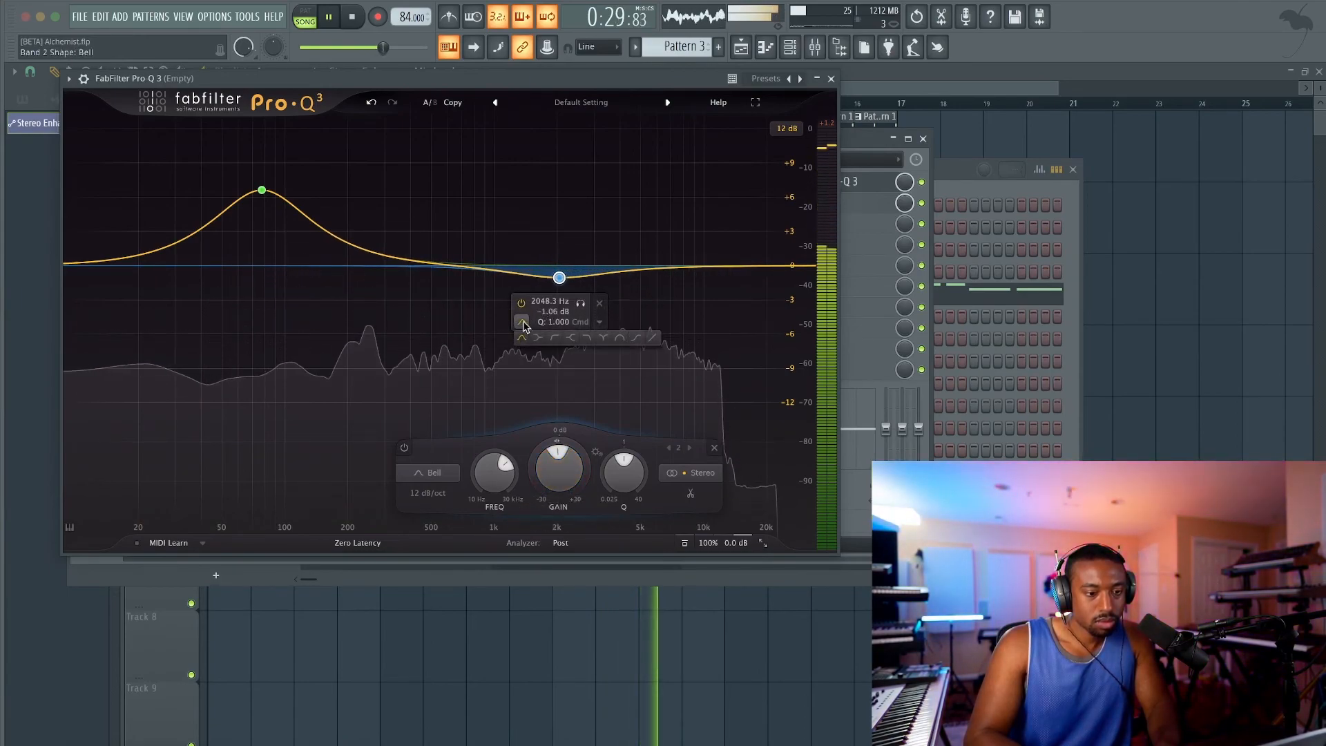
pyautogui.click(554, 338)
pyautogui.moveTo(556, 473); pyautogui.dragTo(547, 499)
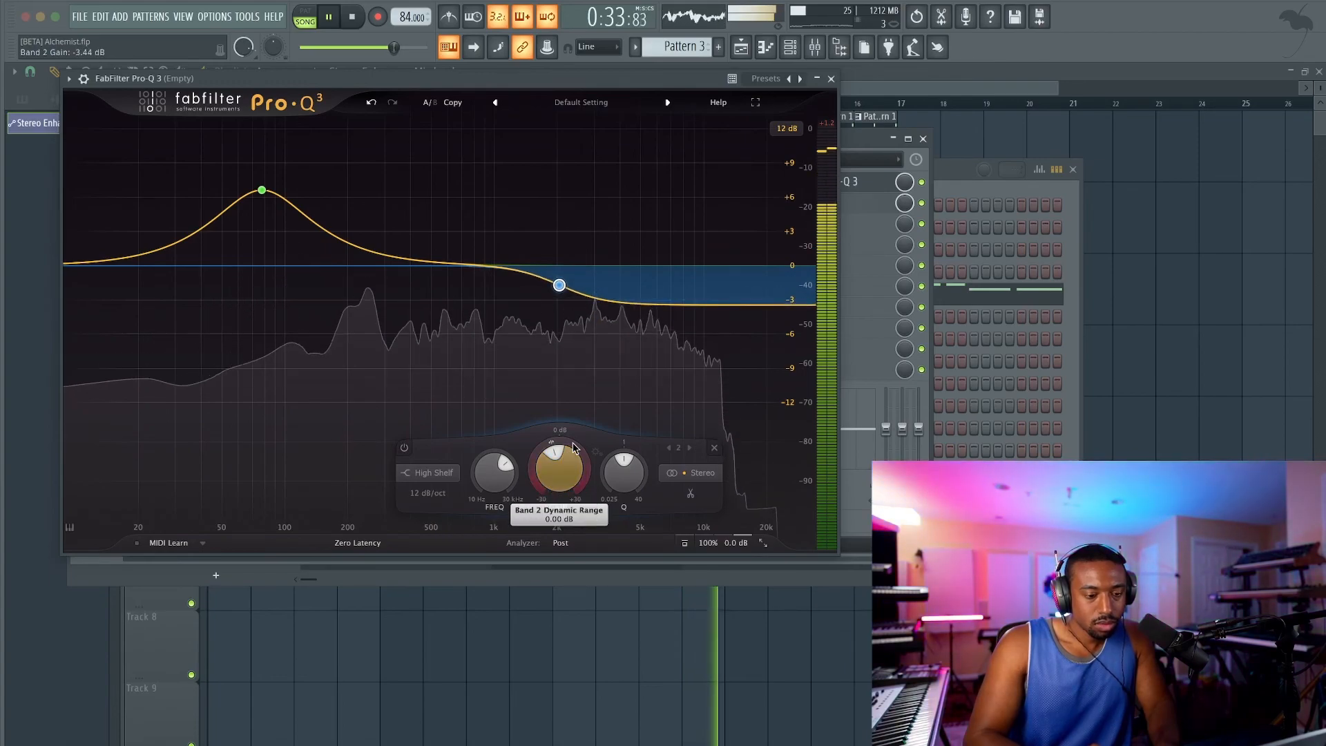
pyautogui.click(832, 78)
pyautogui.click(1025, 185)
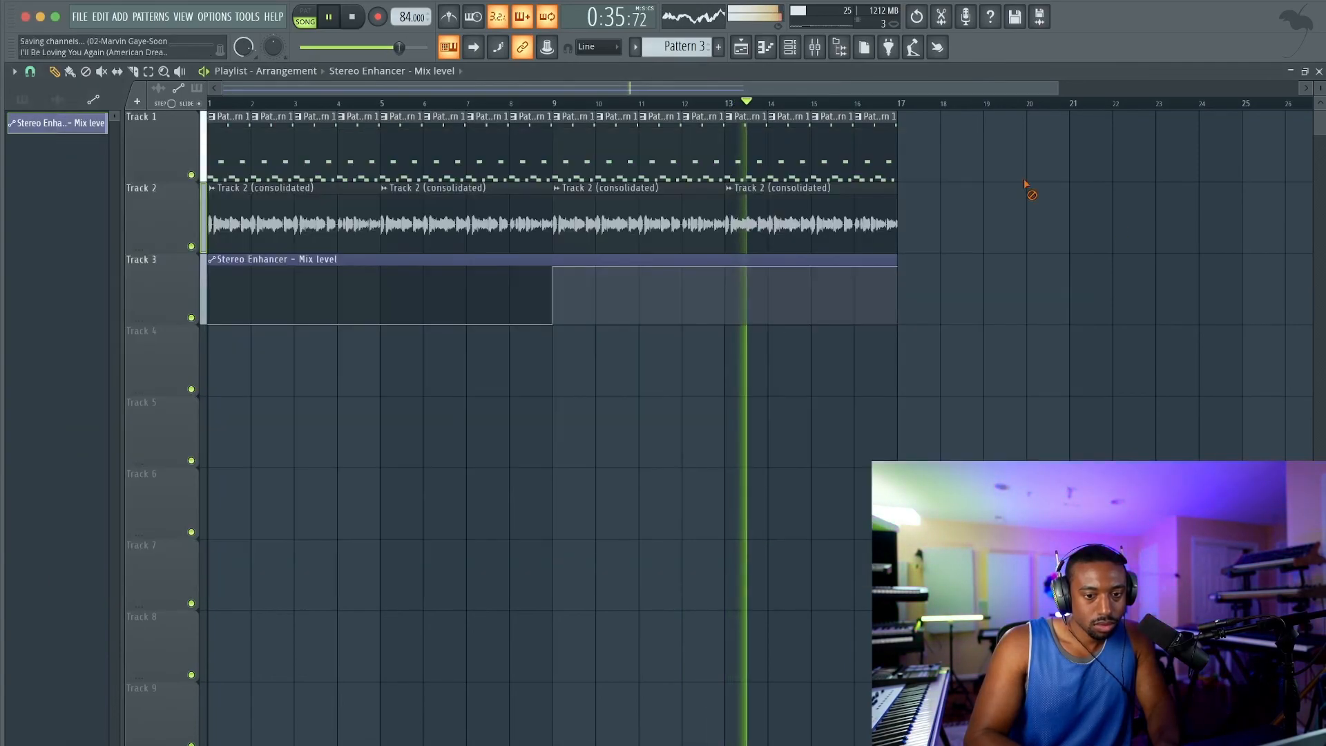
# Try lowering the sample insert's level and raising the drum insert to about +3.6 dB.
pyautogui.press('F9')
pyautogui.click(297, 276)
pyautogui.moveTo(298, 350); pyautogui.dragTo(298, 364)
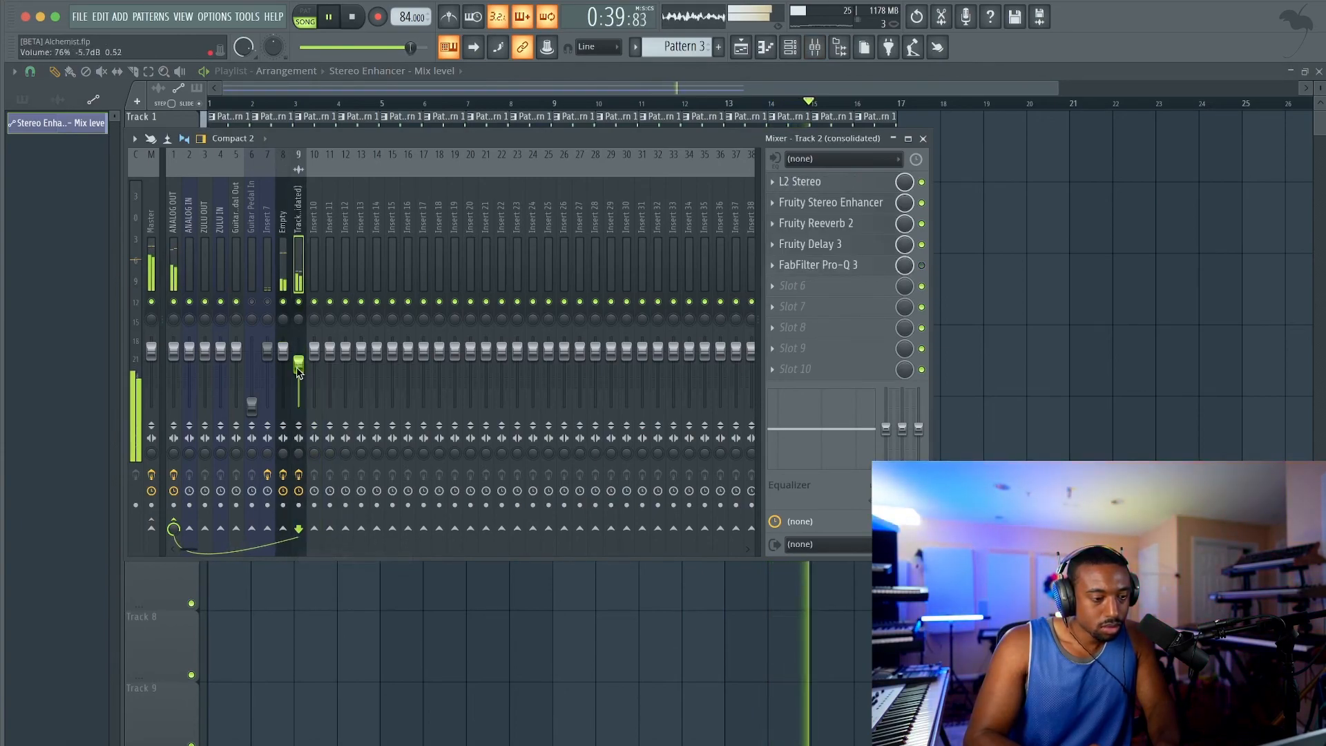
pyautogui.moveTo(283, 351); pyautogui.dragTo(282, 343)
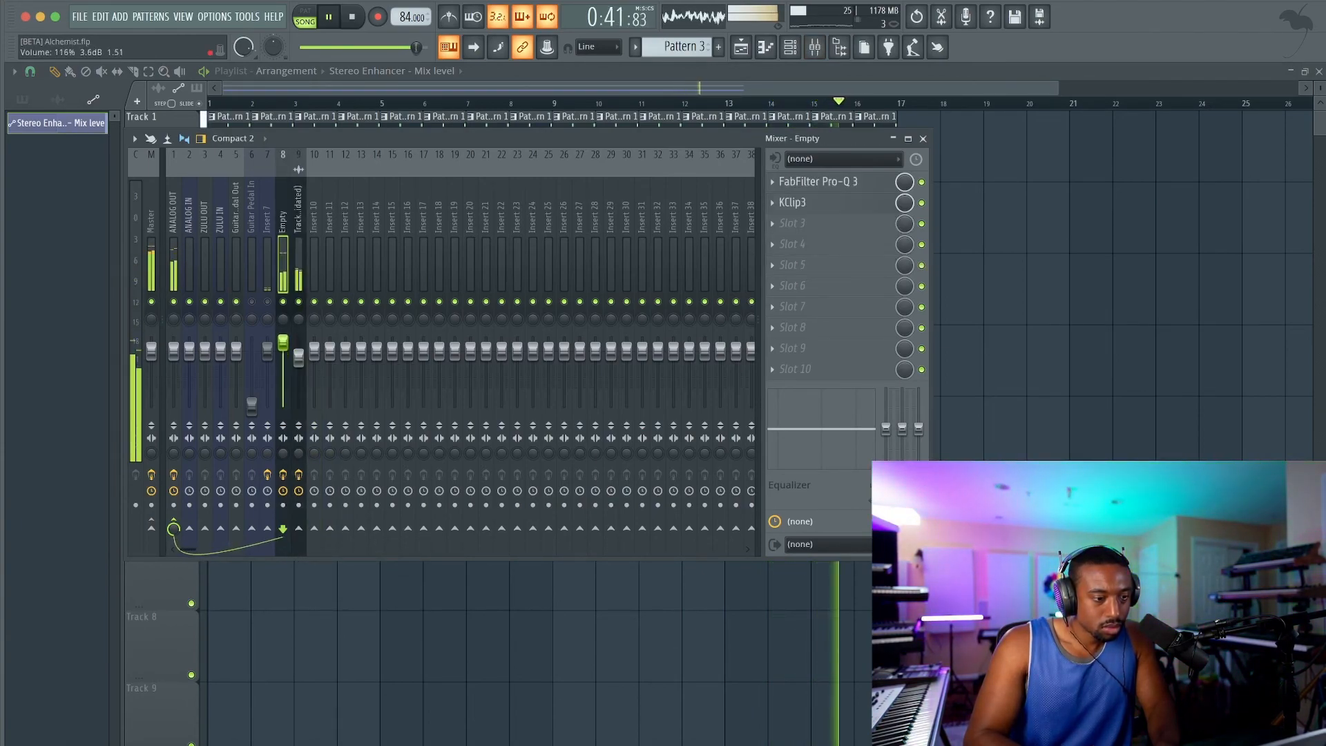
# Reset the volume faders of the drum and sample inserts to their defaults.
pyautogui.rightClick(283, 342)
pyautogui.click(307, 350)
pyautogui.rightClick(300, 355)
pyautogui.click(343, 562)
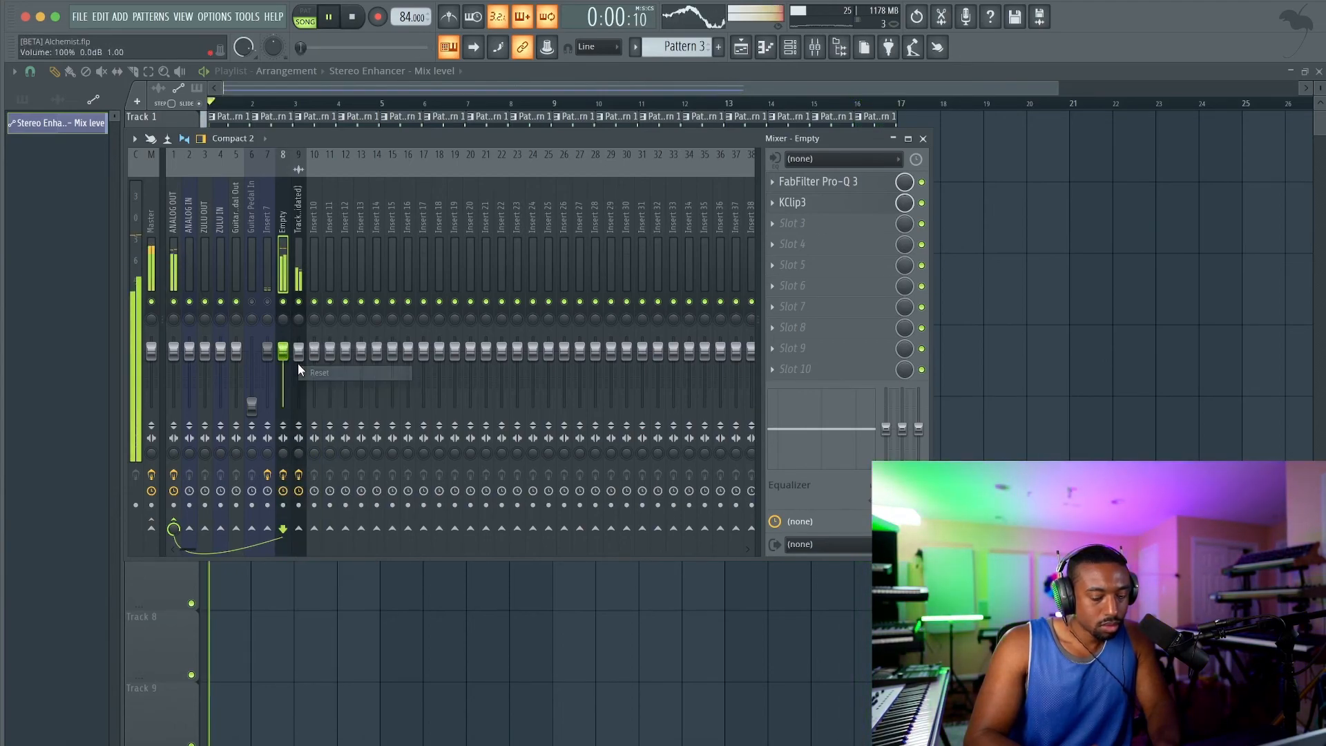
# Review the Pro-C 2 compression and Saturn 2 saturation on ANALOG OUT during playback.
pyautogui.click(173, 214)
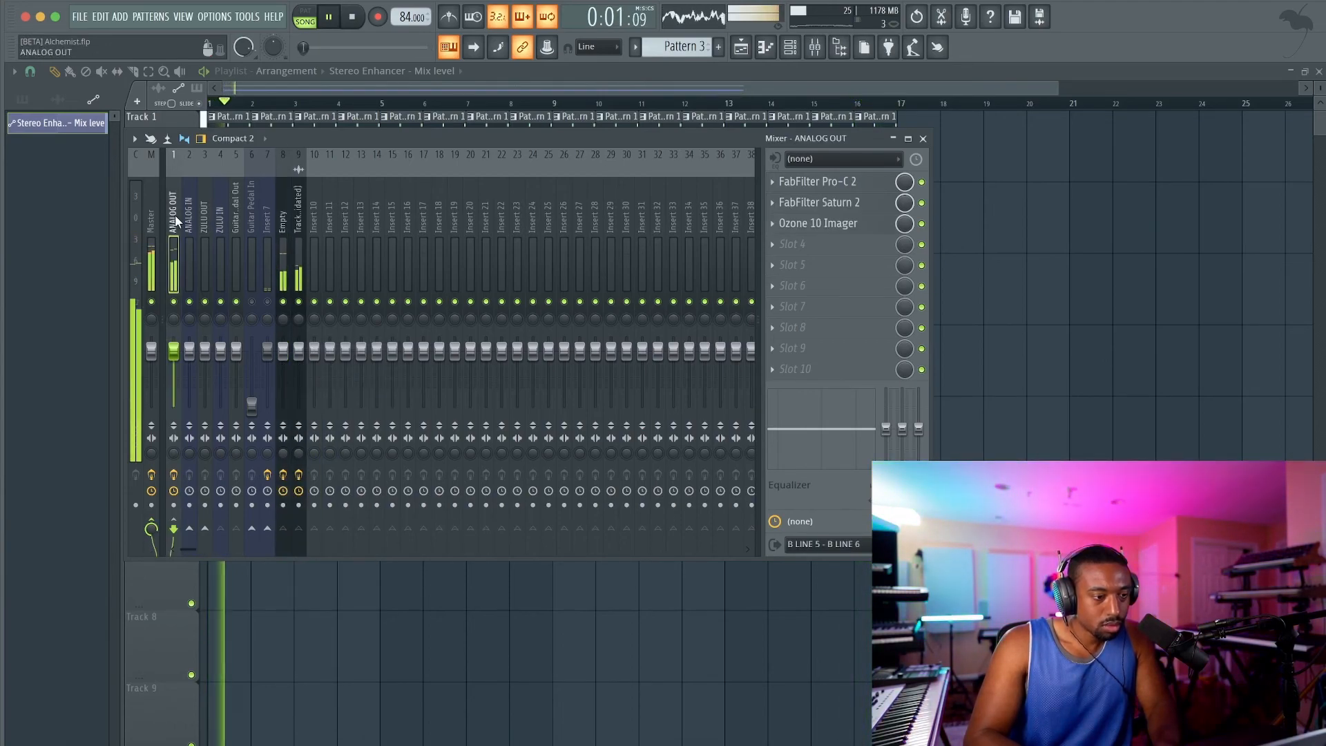
pyautogui.click(841, 183)
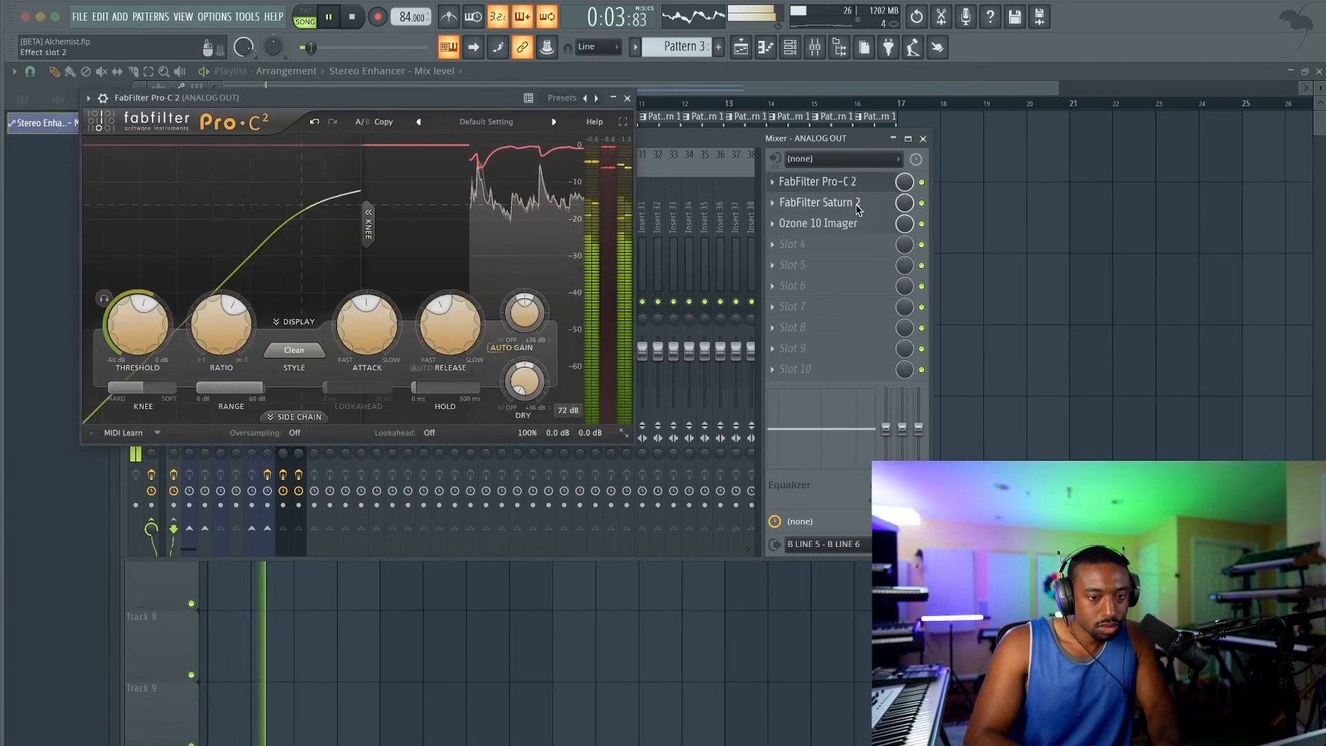
pyautogui.click(818, 201)
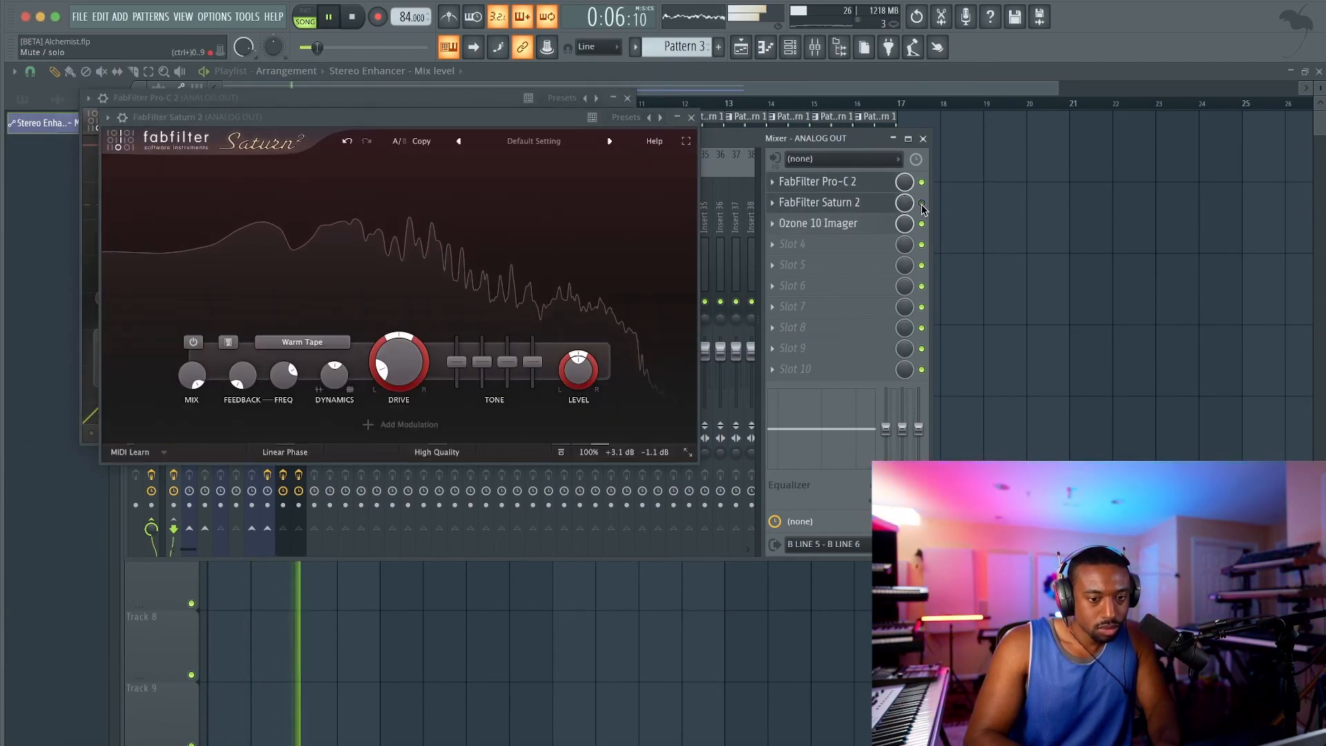
pyautogui.click(691, 117)
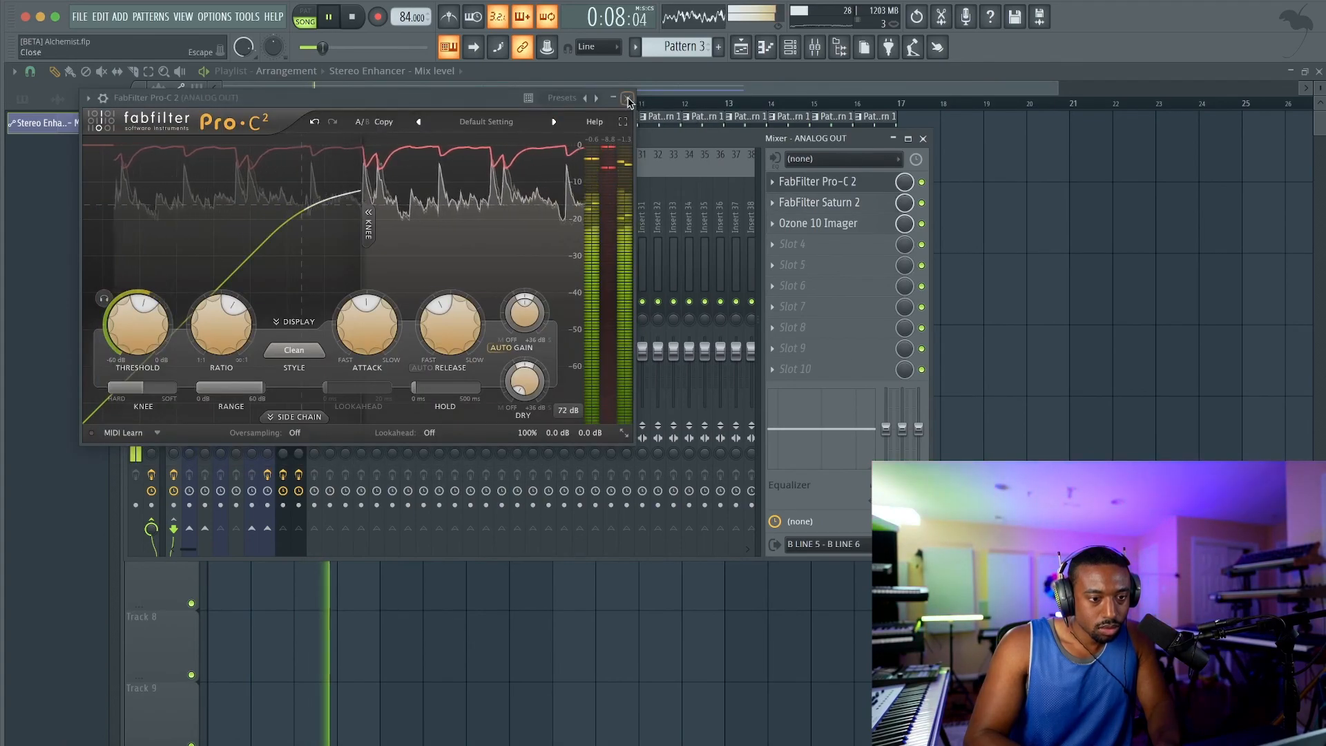
pyautogui.click(790, 183)
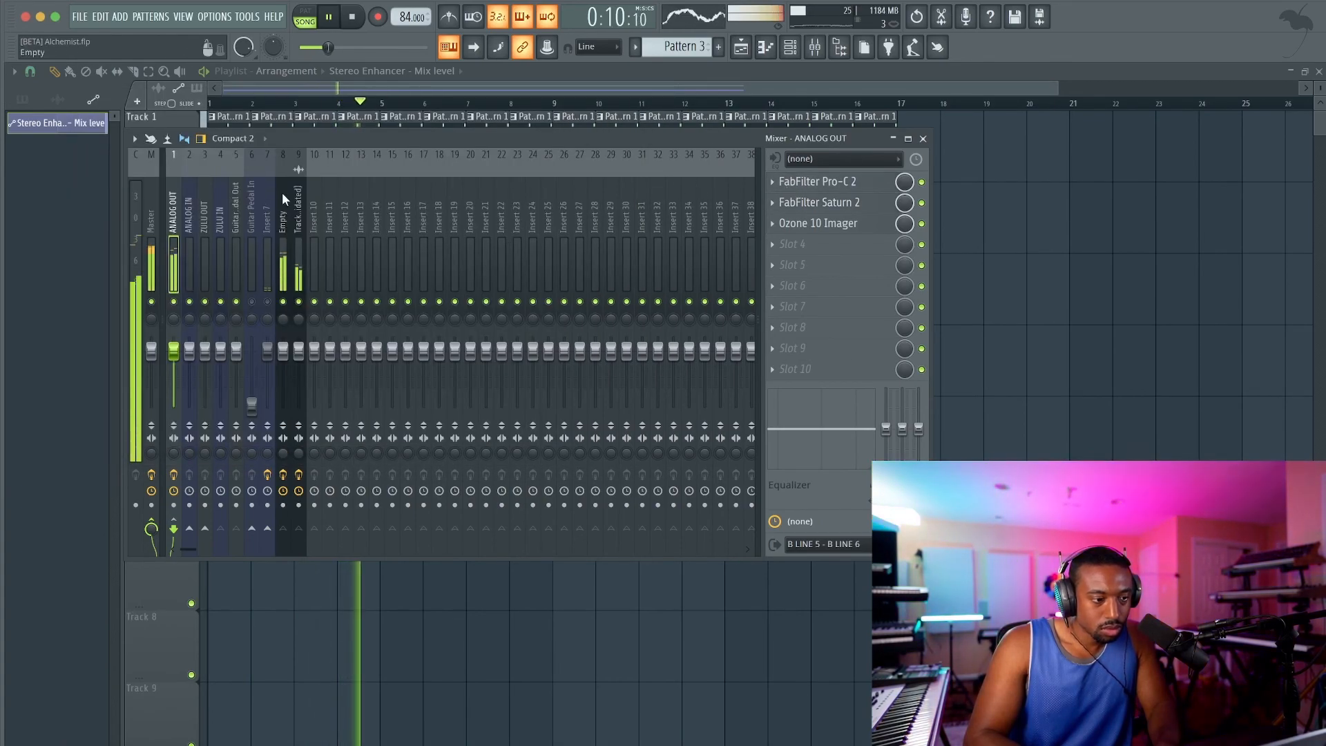
# Load KClip3 on the ANALOG OUT insert and place it ahead of the other effects.
pyautogui.click(812, 246)
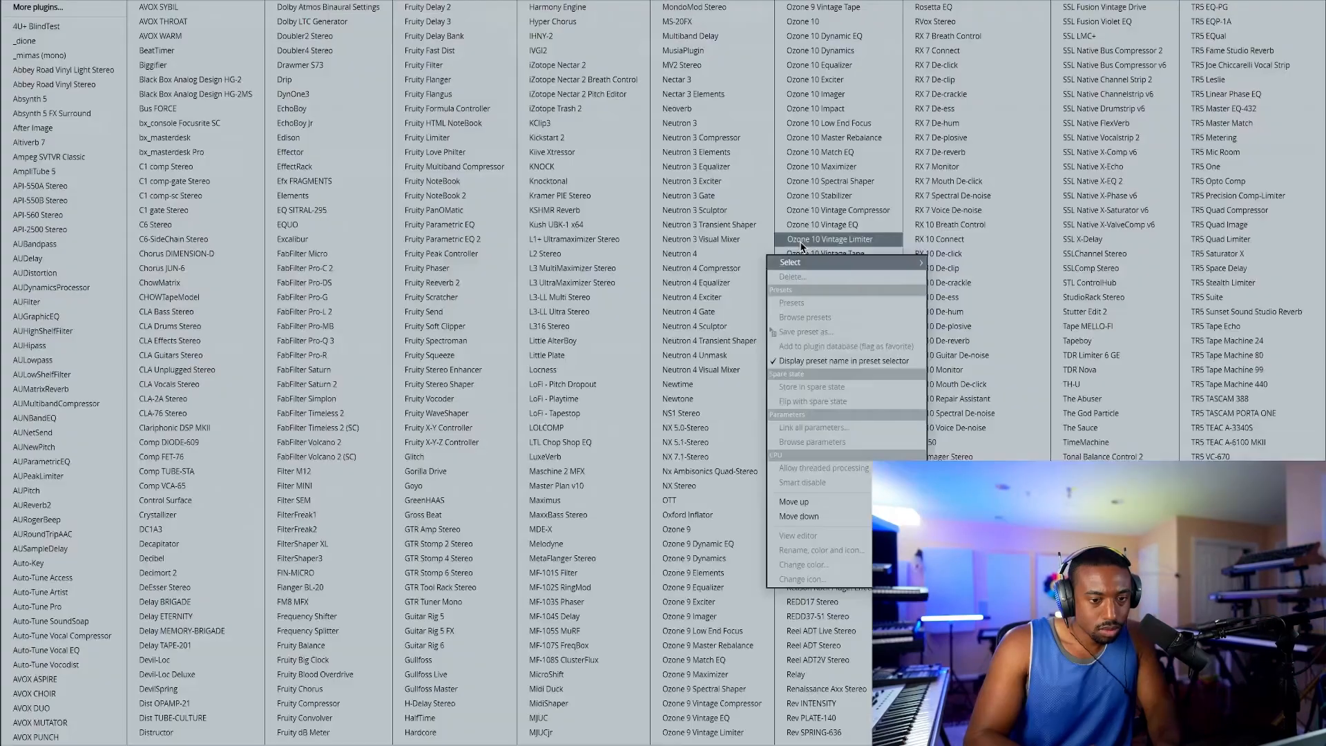
pyautogui.click(576, 124)
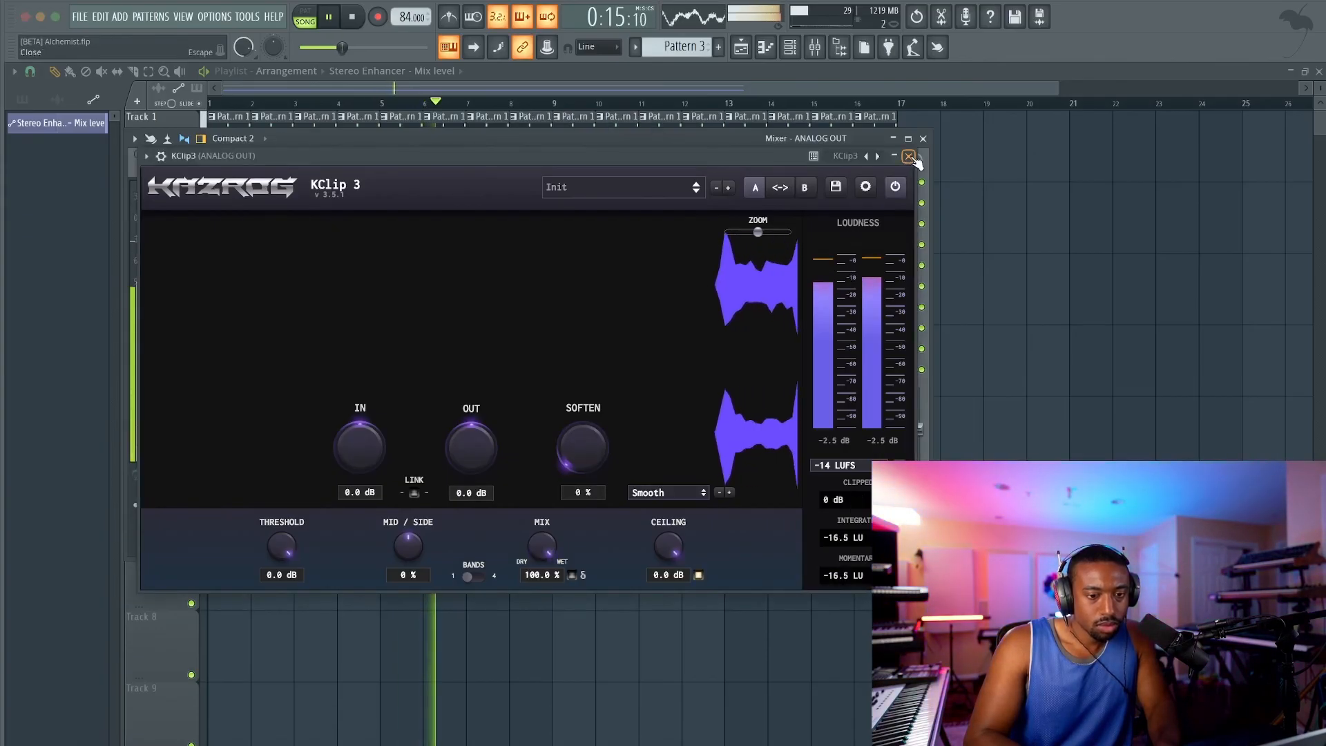
pyautogui.click(910, 157)
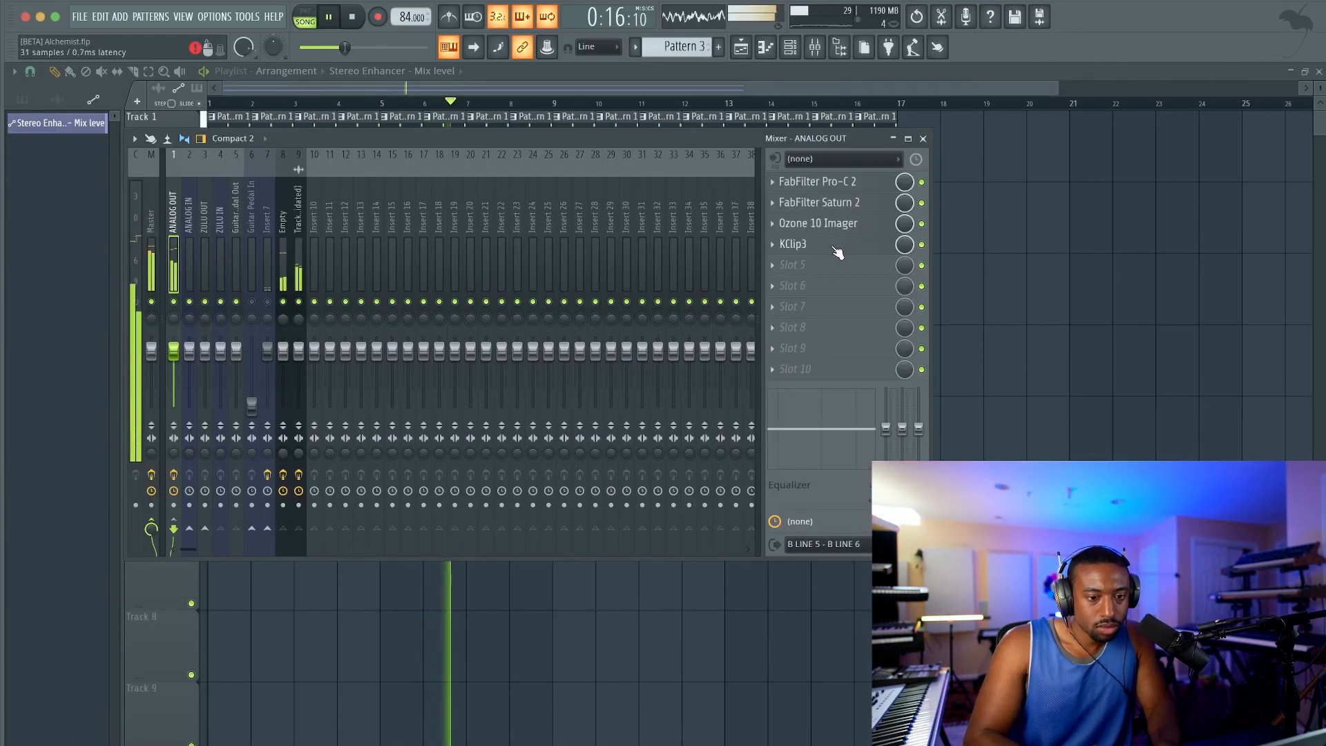
pyautogui.click(832, 185)
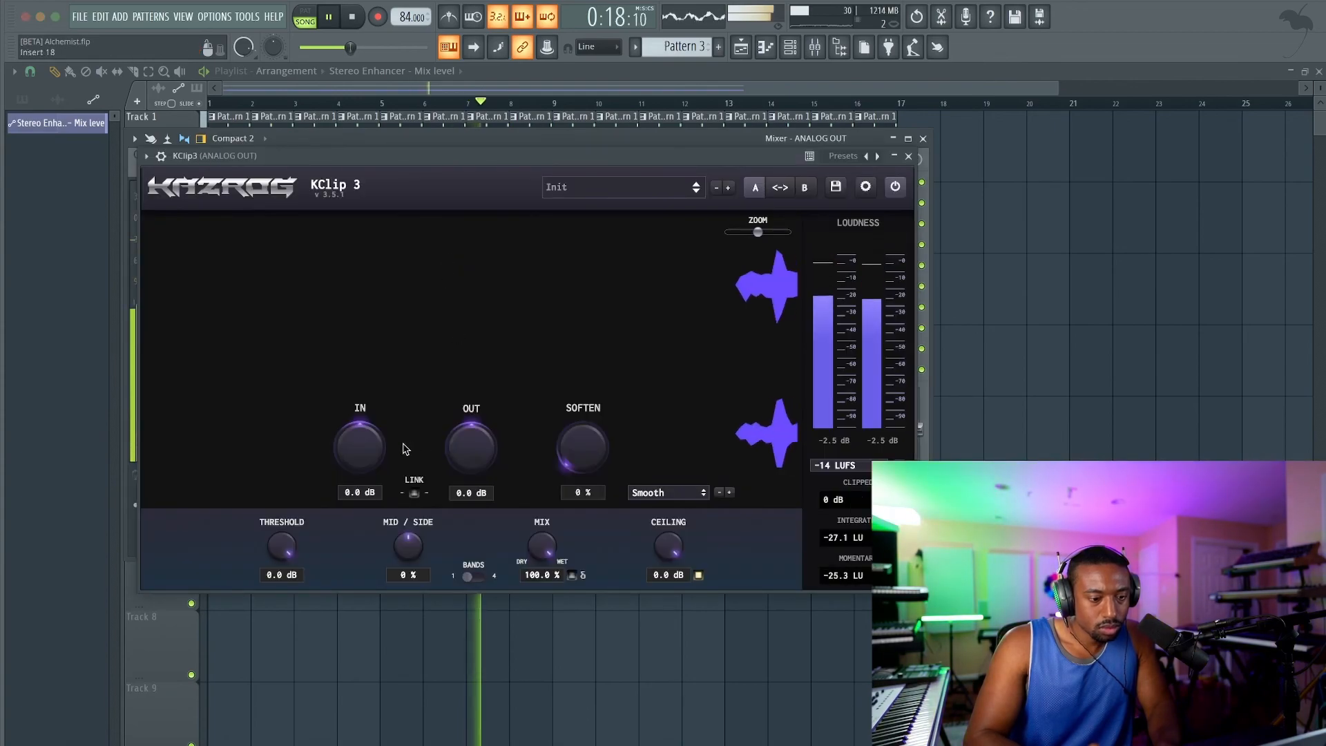
# Set KClip3's soften to 100 % and, using the gain link, its input to about 7.2 dB and output to about -7.2 dB.
pyautogui.moveTo(370, 458); pyautogui.dragTo(370, 448)
pyautogui.moveTo(574, 462); pyautogui.dragTo(589, 179)
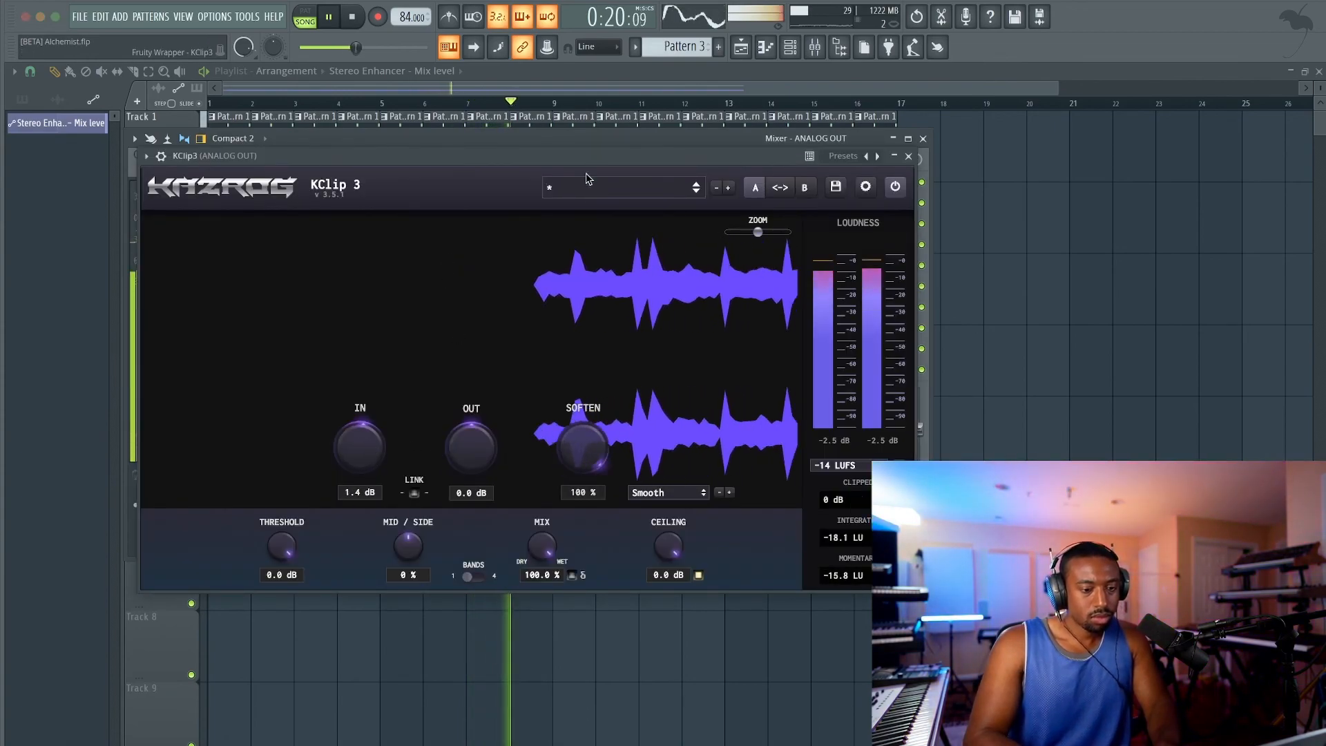
pyautogui.click(414, 492)
pyautogui.moveTo(367, 462)
pyautogui.mouseDown()
pyautogui.moveTo(370, 390)
pyautogui.moveTo(365, 484)
pyautogui.mouseUp()
pyautogui.click(414, 493)
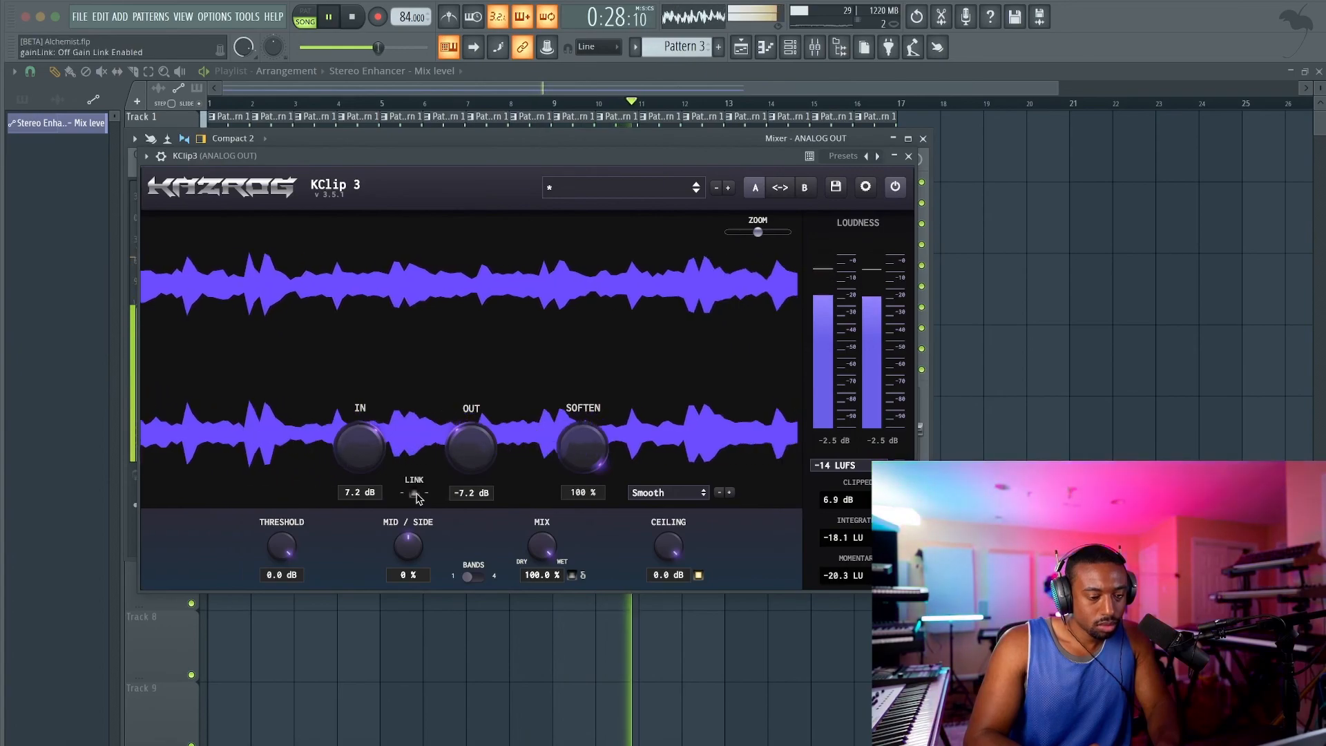
pyautogui.click(909, 158)
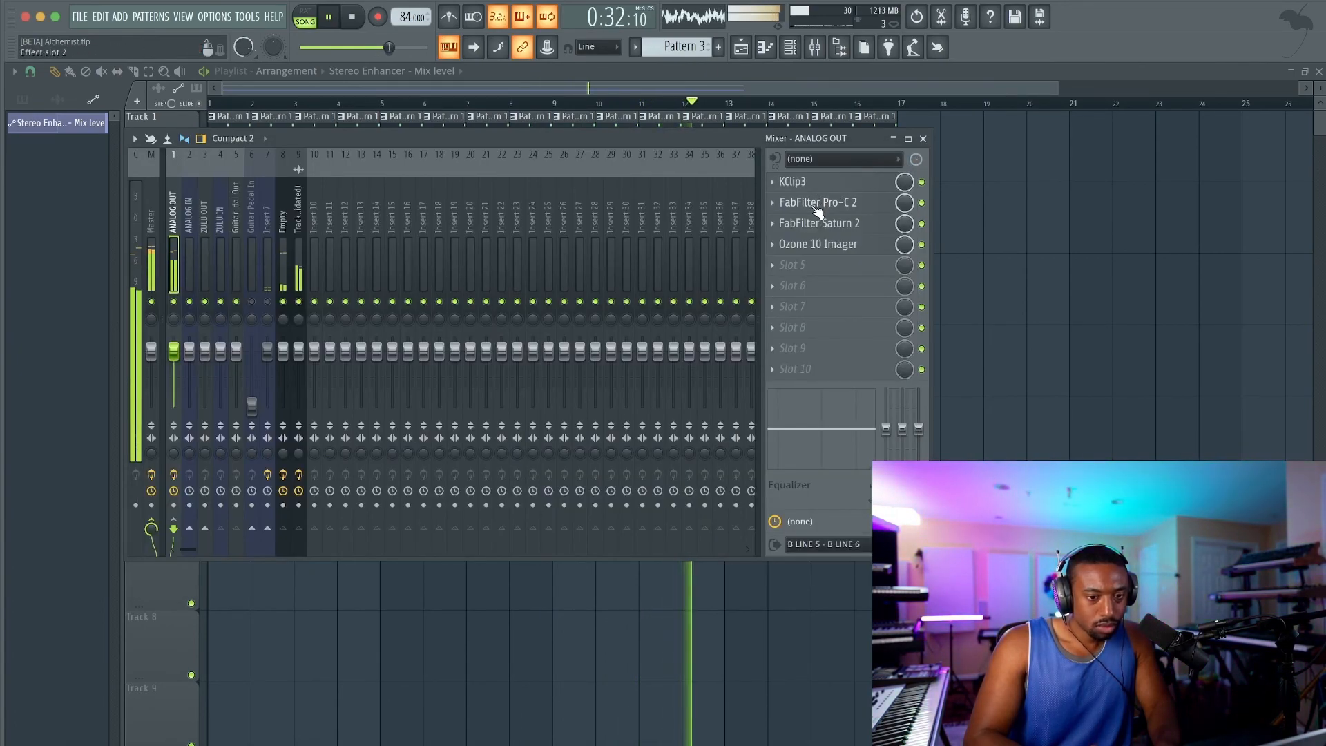
# Add FabFilter Pro-Q 3 to ANALOG OUT's fifth slot with a bell boost of about +5.2 dB at about 52 Hz.
pyautogui.click(794, 264)
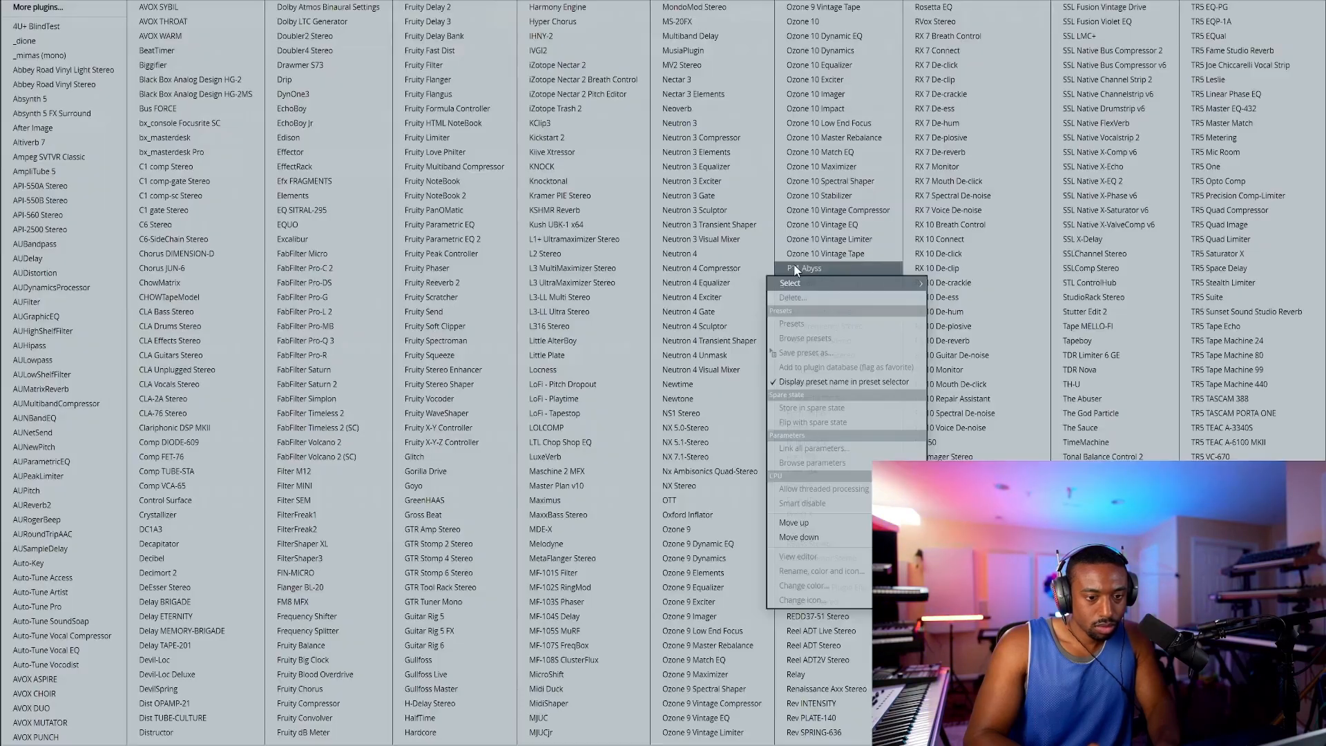
pyautogui.click(342, 339)
pyautogui.moveTo(204, 208); pyautogui.dragTo(169, 189)
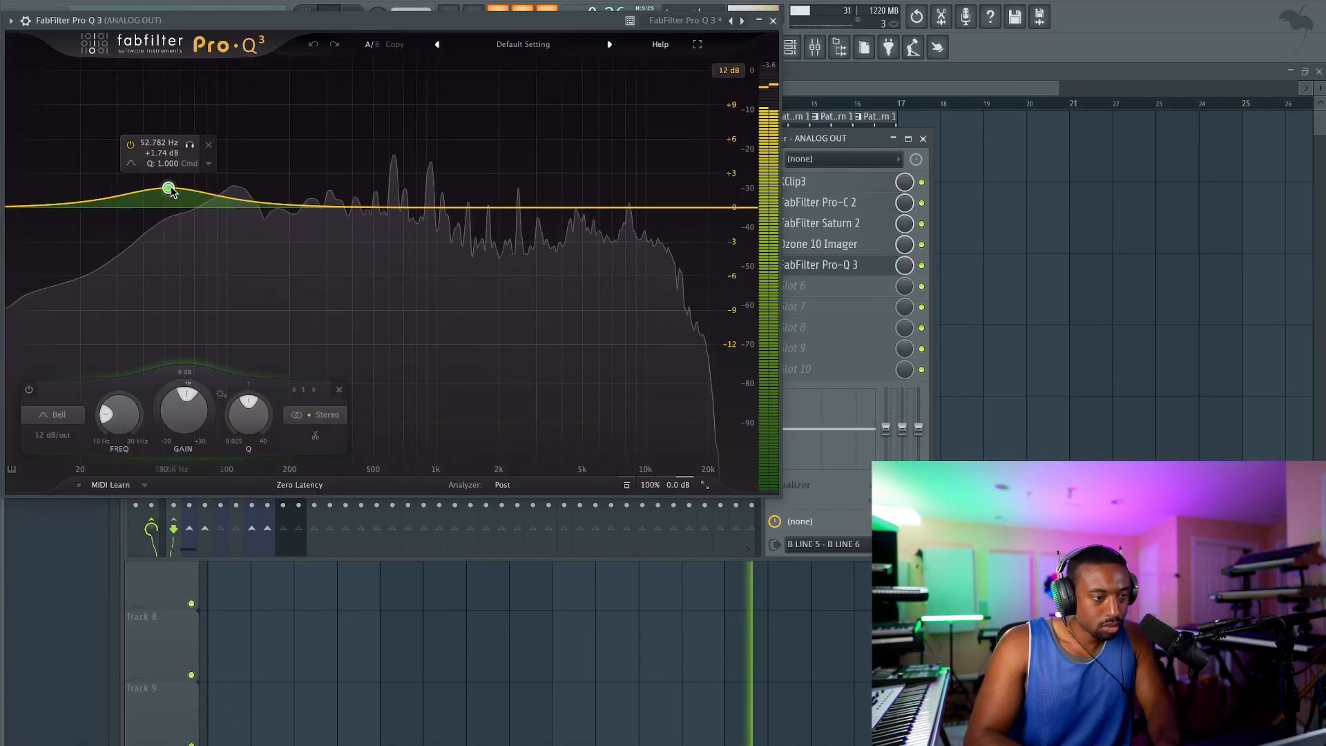
pyautogui.moveTo(181, 406); pyautogui.dragTo(178, 397)
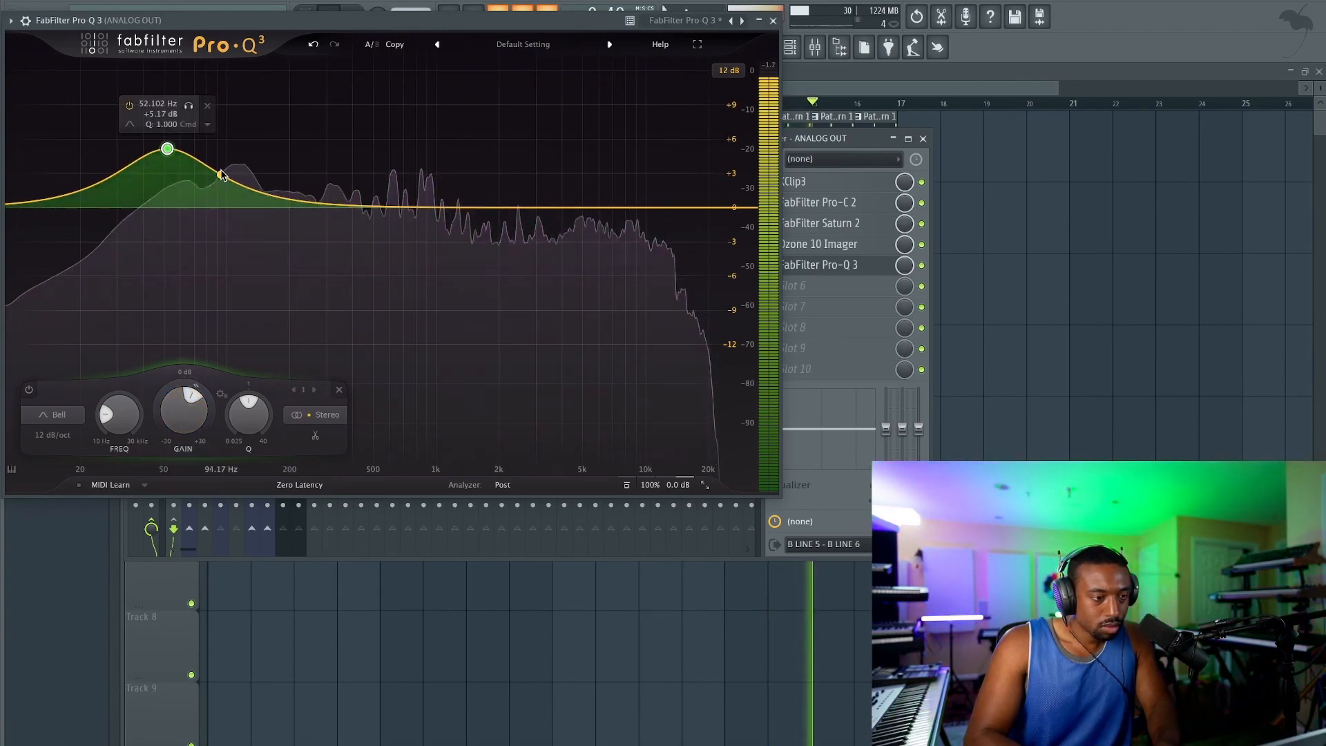
# Add a second Pro-Q 3 bell at about 104 Hz with -6 dB gain and a Q of about 4.5, auditioning the band in solo.
pyautogui.moveTo(224, 178); pyautogui.dragTo(230, 175)
pyautogui.click(252, 133)
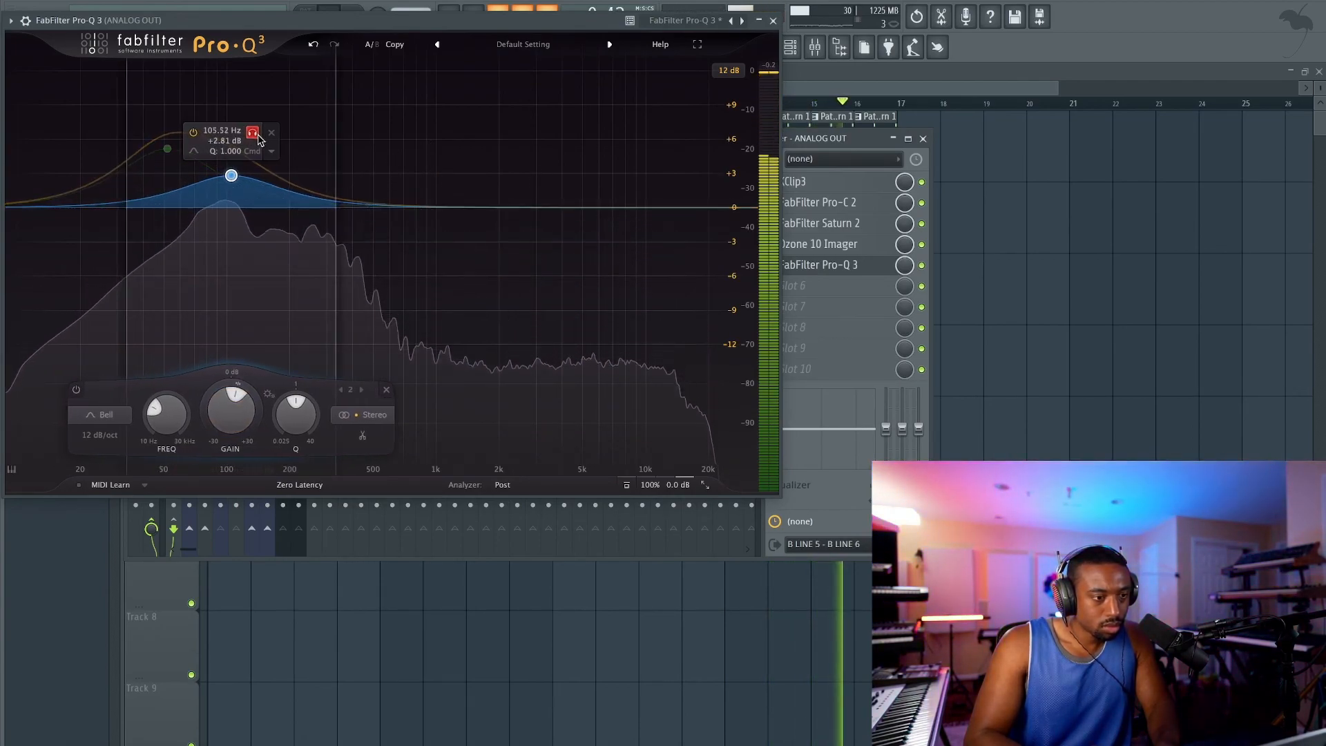
pyautogui.click(255, 135)
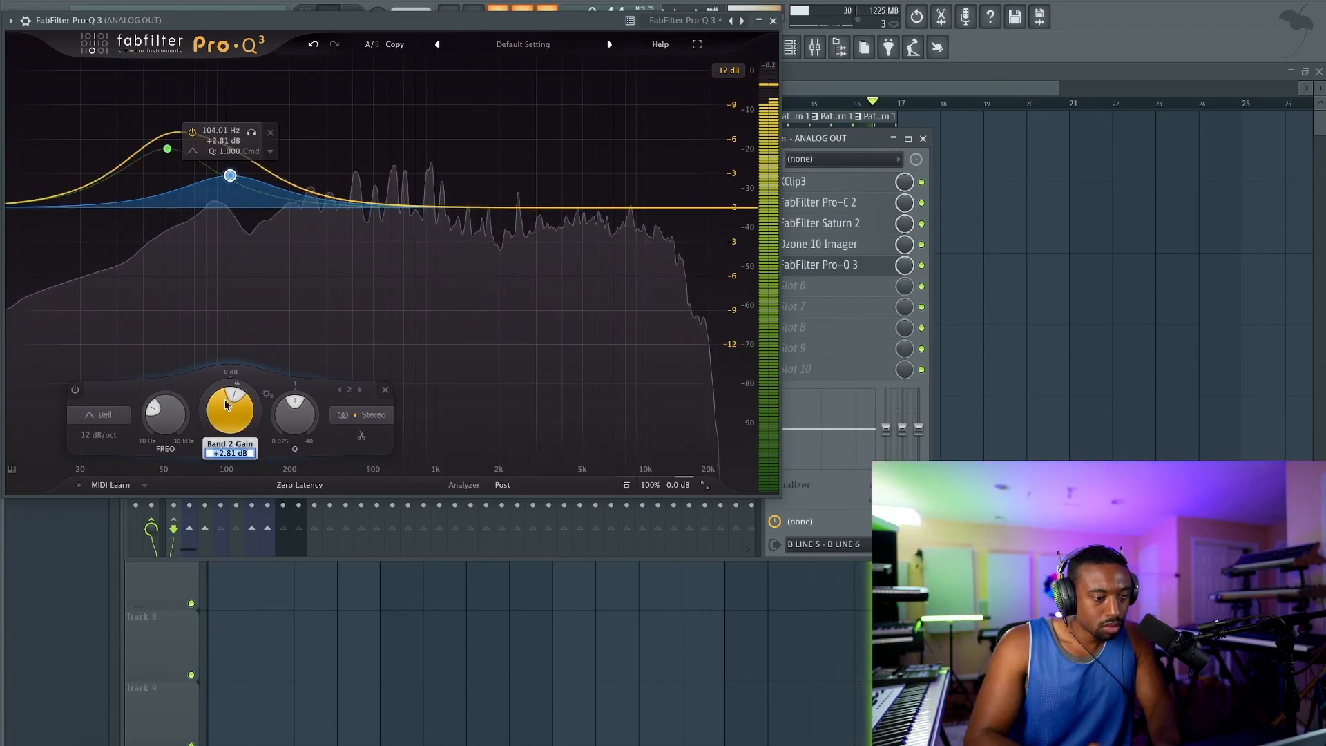
pyautogui.write('-6')
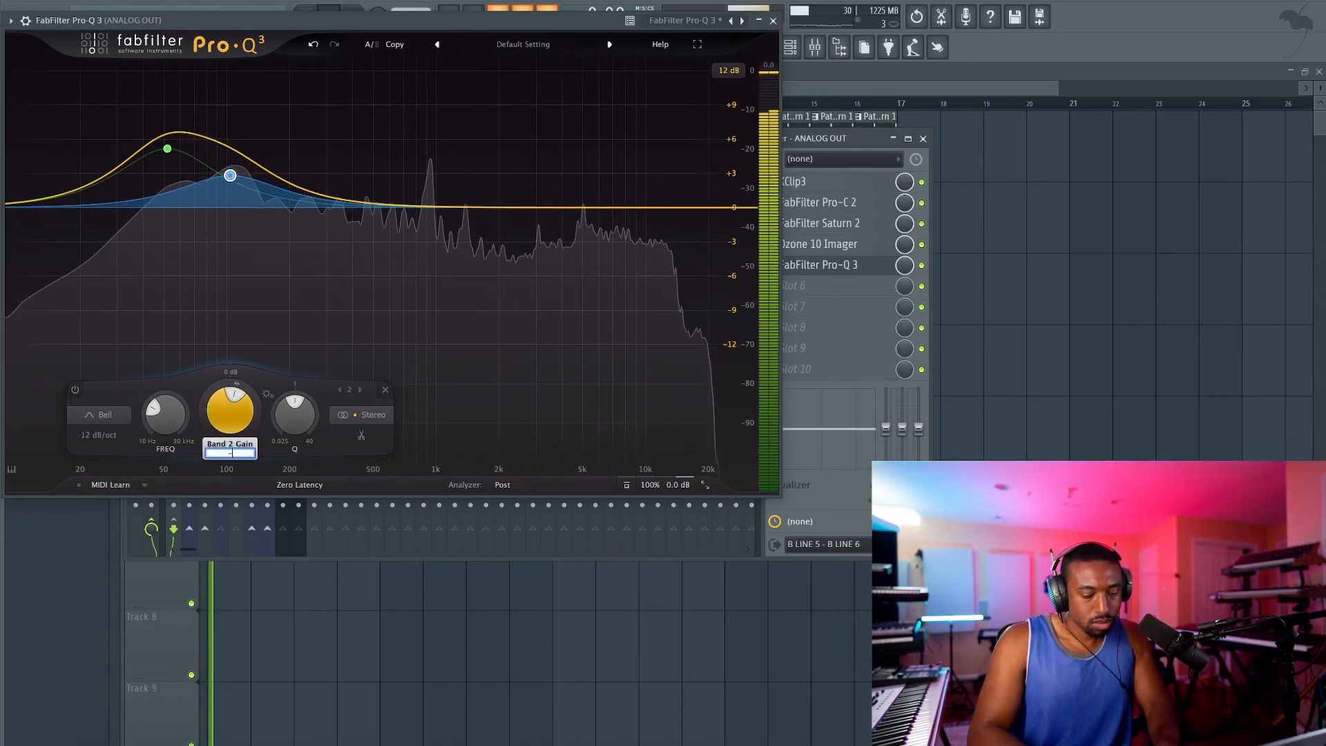
pyautogui.press('Return')
pyautogui.moveTo(298, 416); pyautogui.dragTo(299, 378)
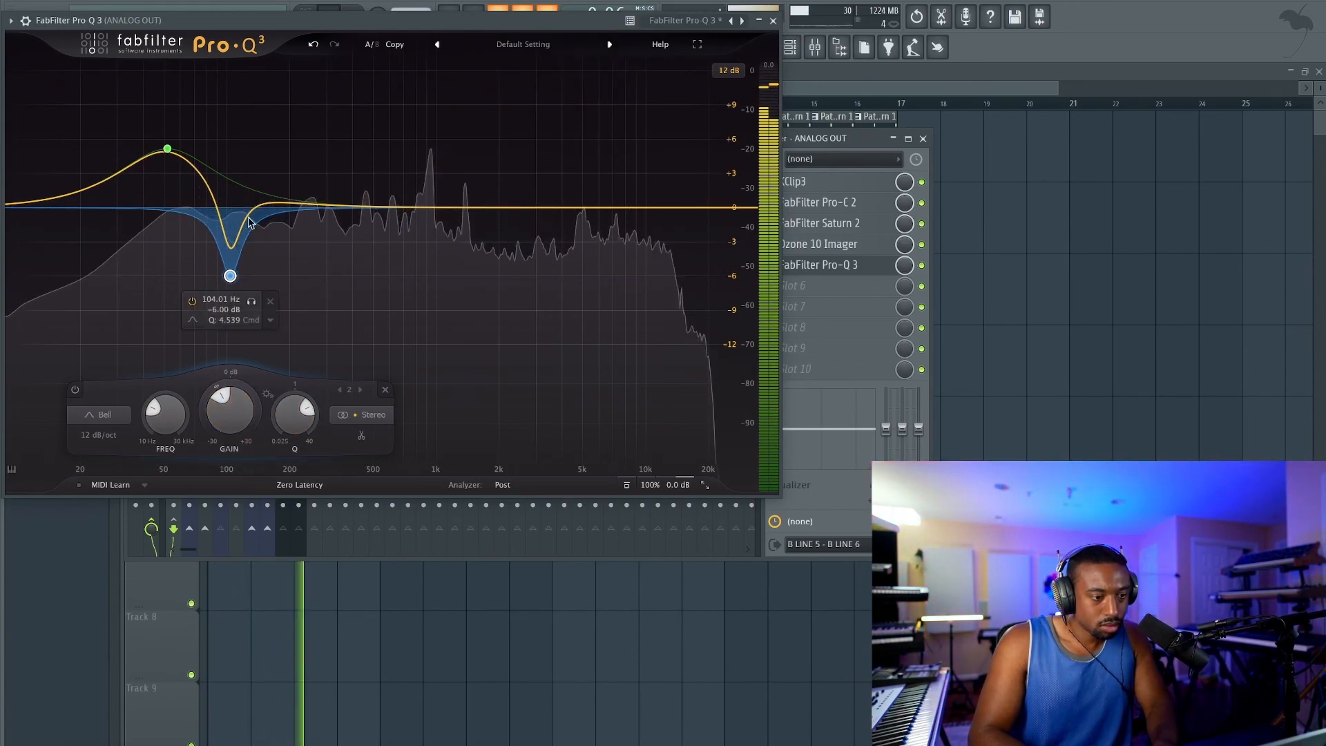
pyautogui.click(251, 302)
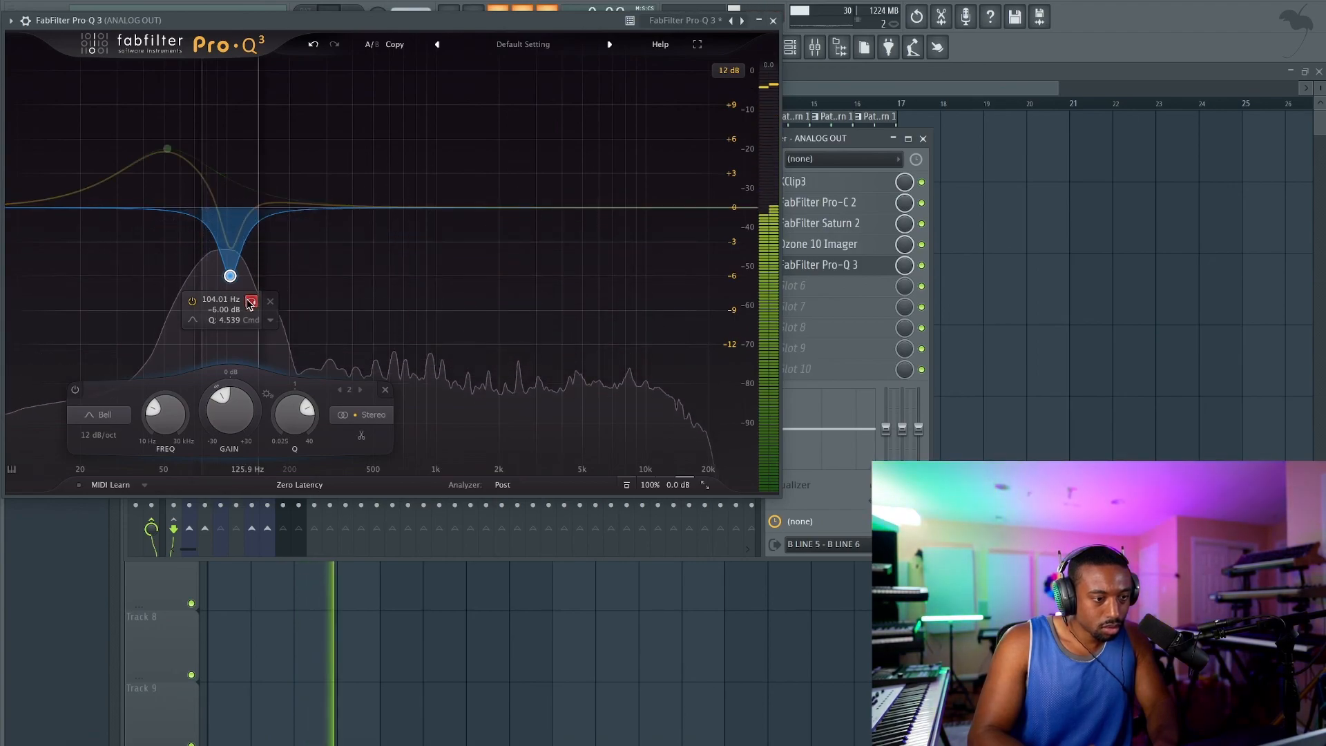
pyautogui.click(250, 304)
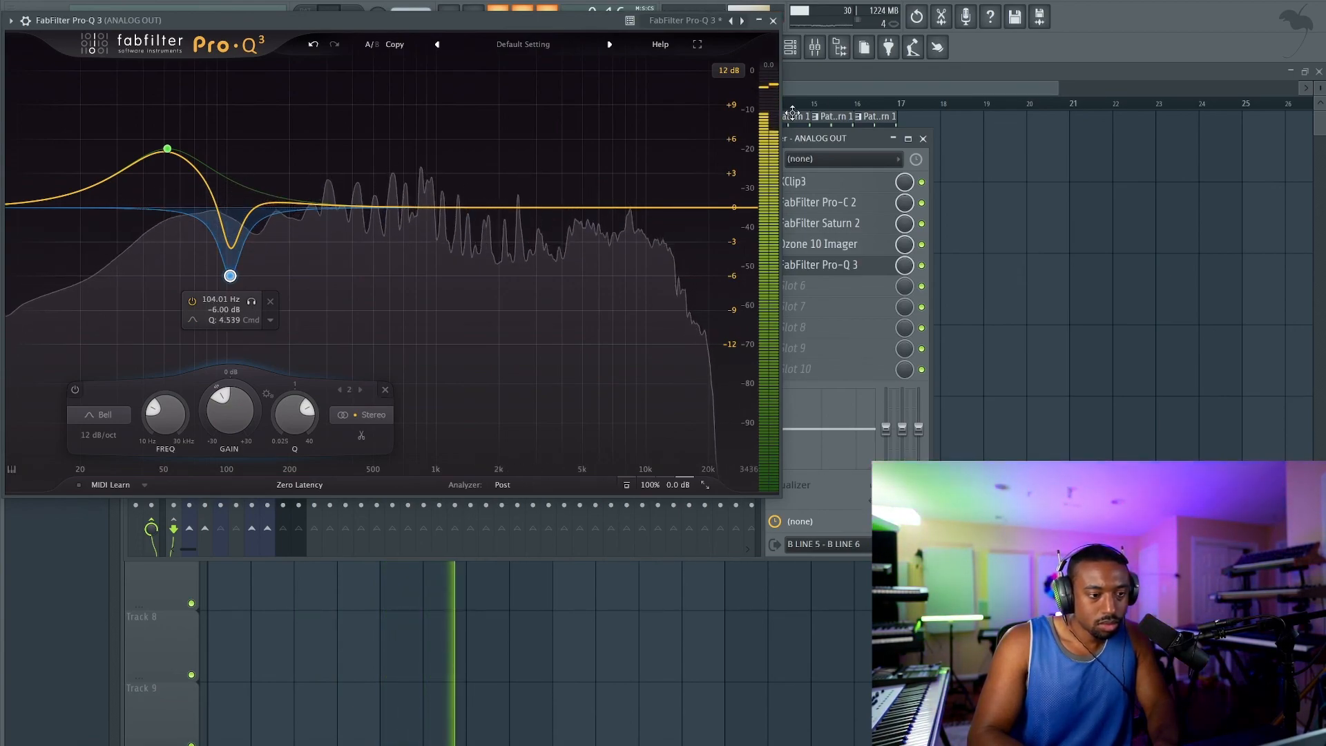
pyautogui.click(772, 21)
pyautogui.click(1046, 377)
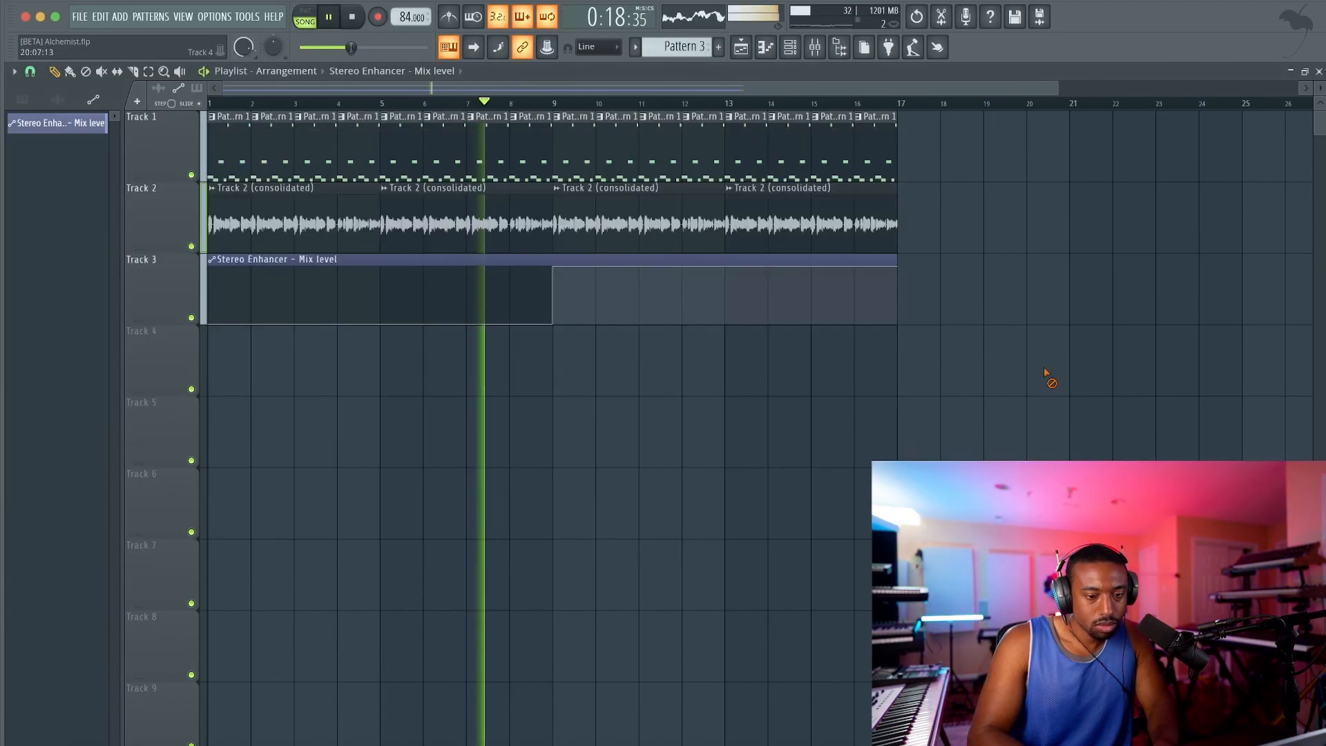
# Review the levels and effect chains of the Master, Empty and ANALOG OUT mixer tracks during playback.
pyautogui.click(817, 51)
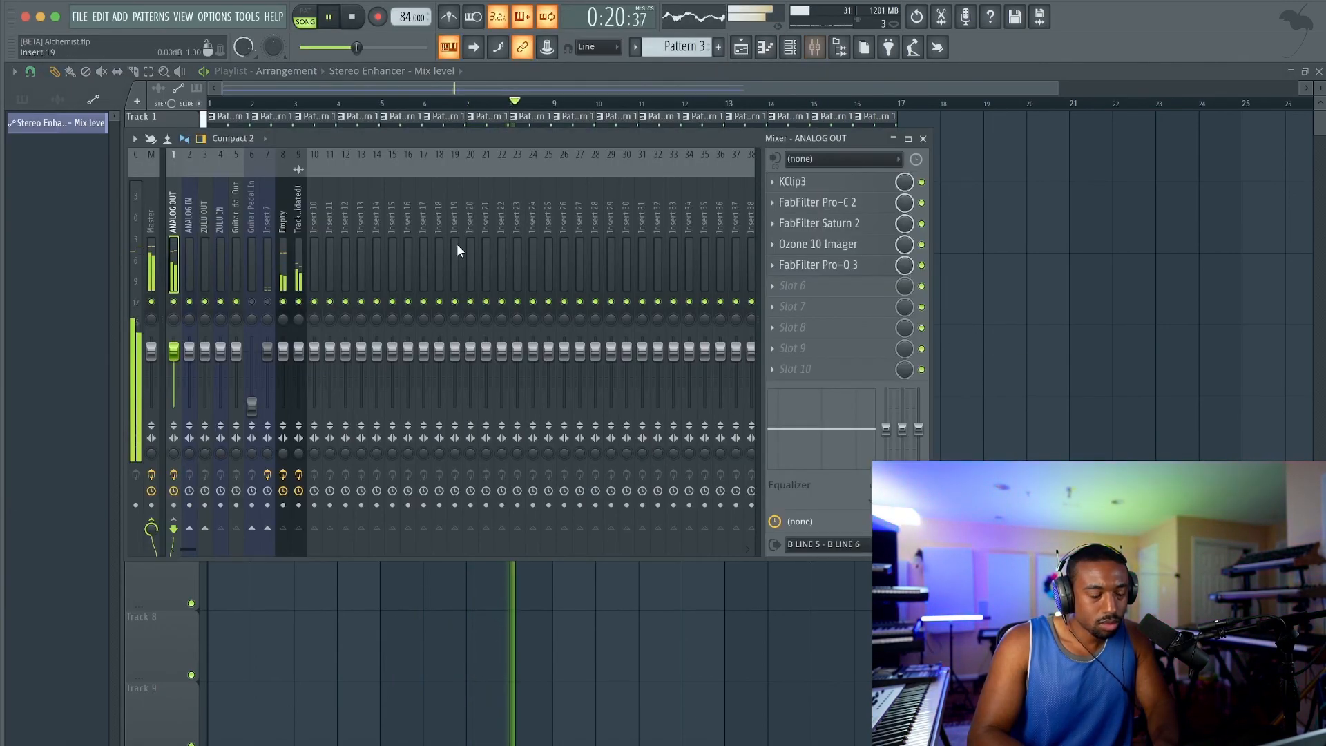
pyautogui.click(152, 236)
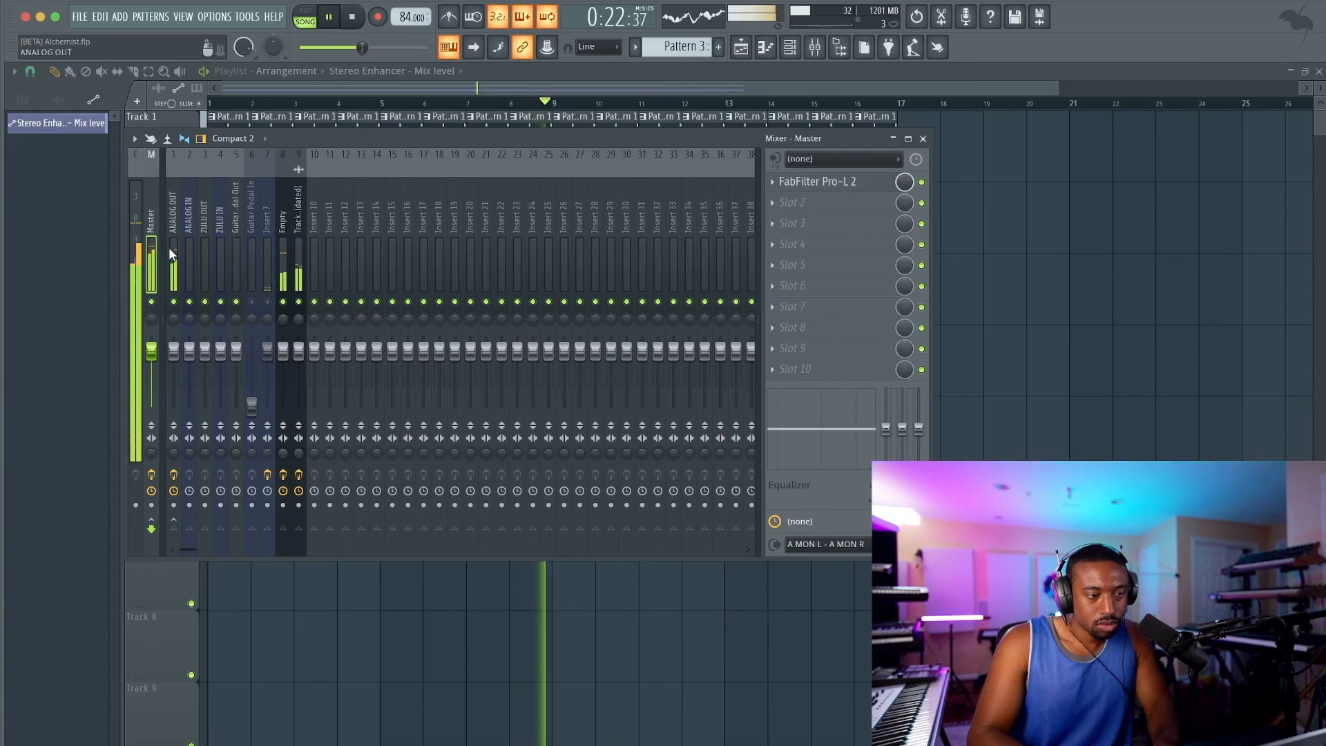
pyautogui.click(284, 243)
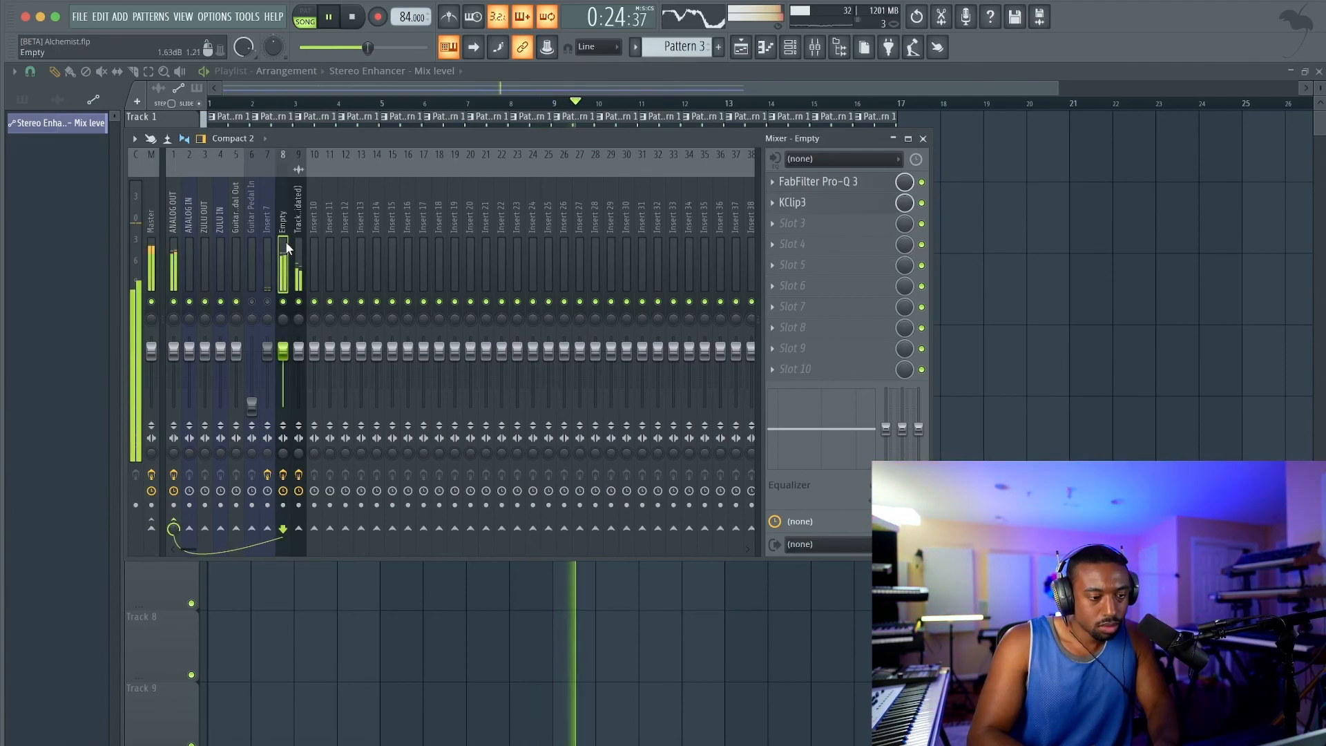
pyautogui.click(1020, 295)
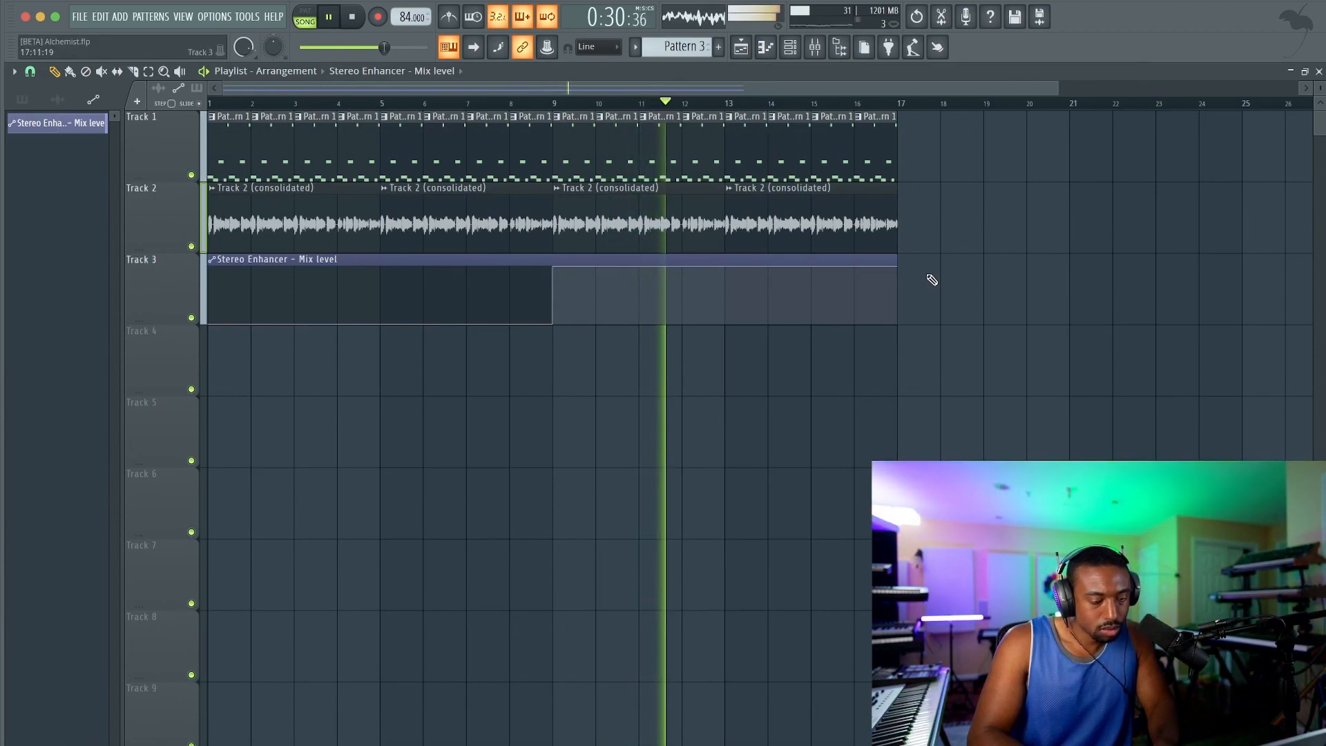
pyautogui.click(826, 56)
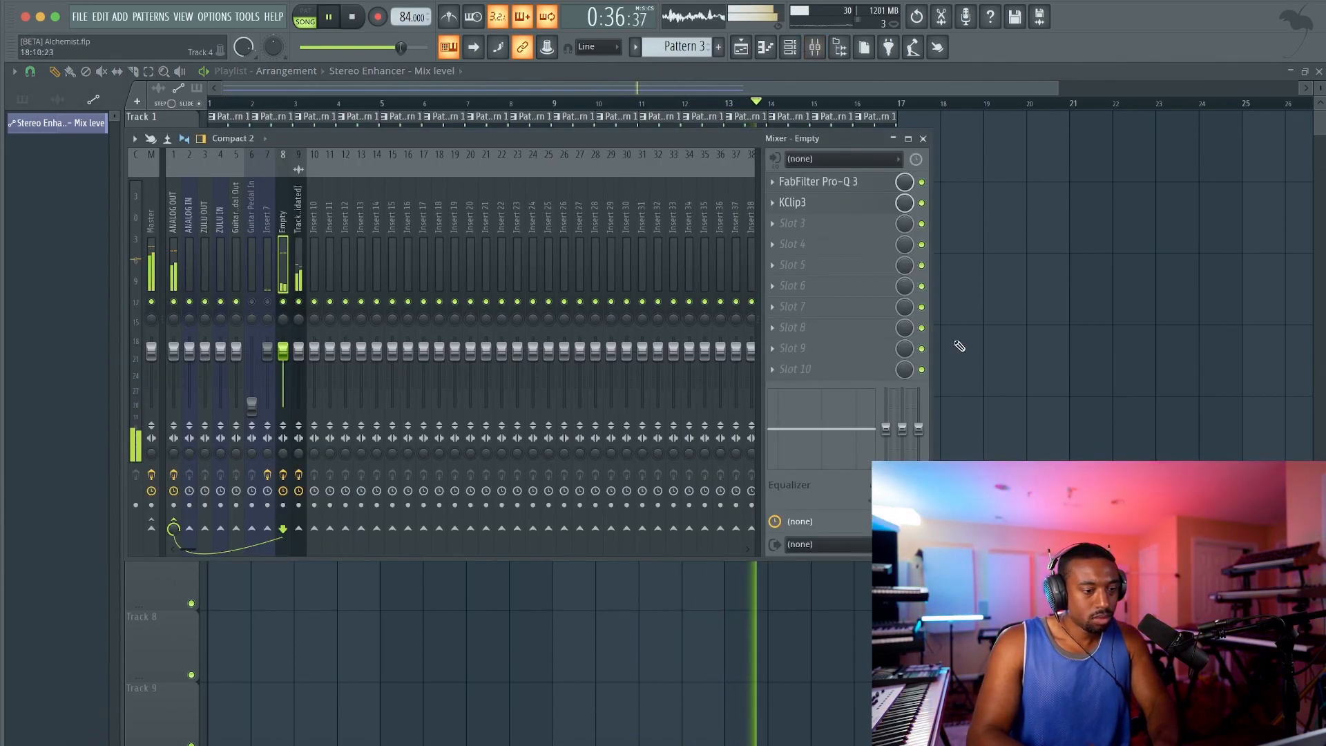
pyautogui.press('F9')
pyautogui.press('F9')
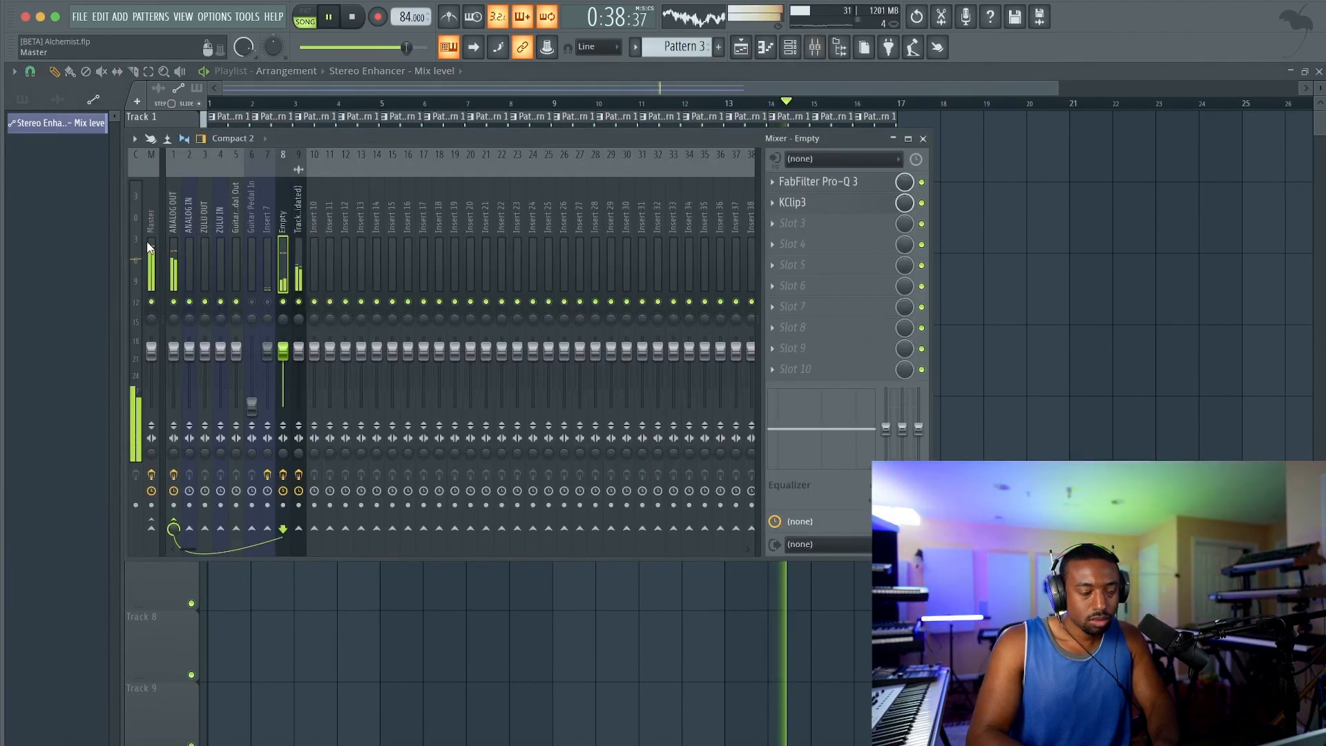
pyautogui.click(173, 232)
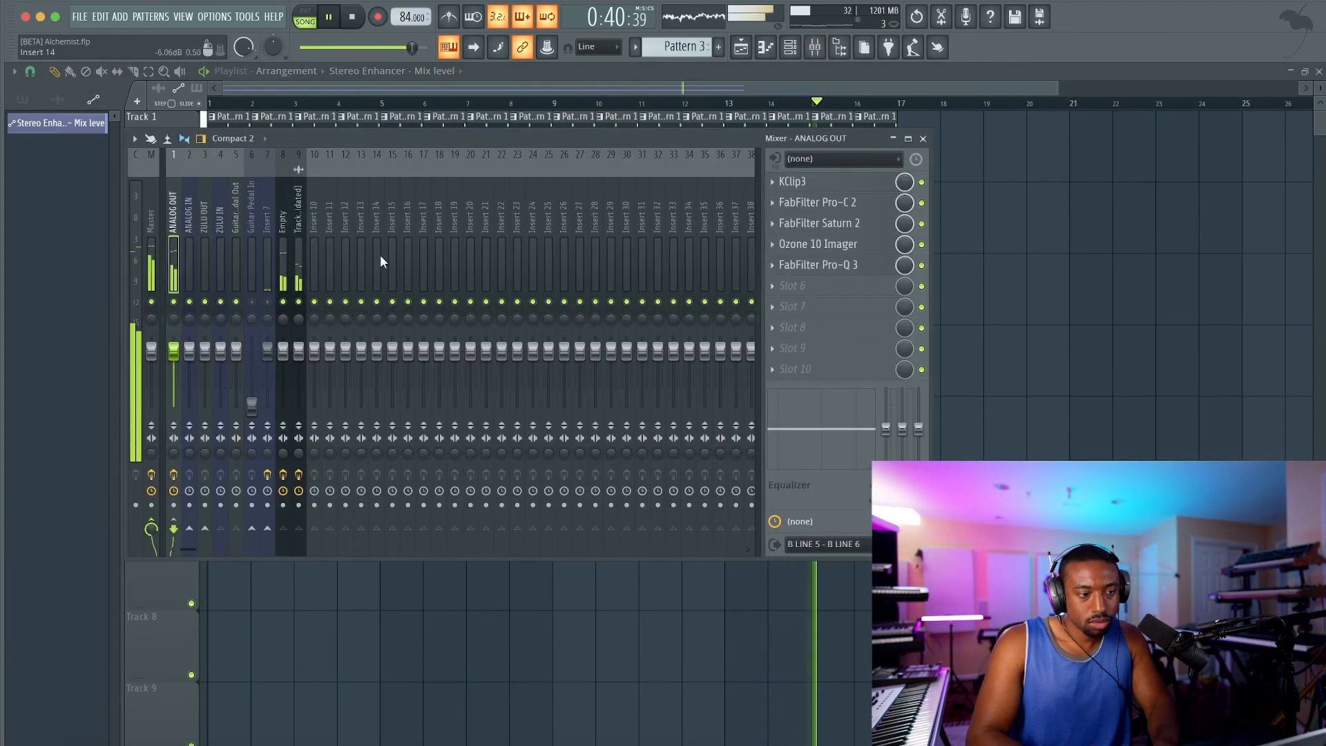
pyautogui.press('F9')
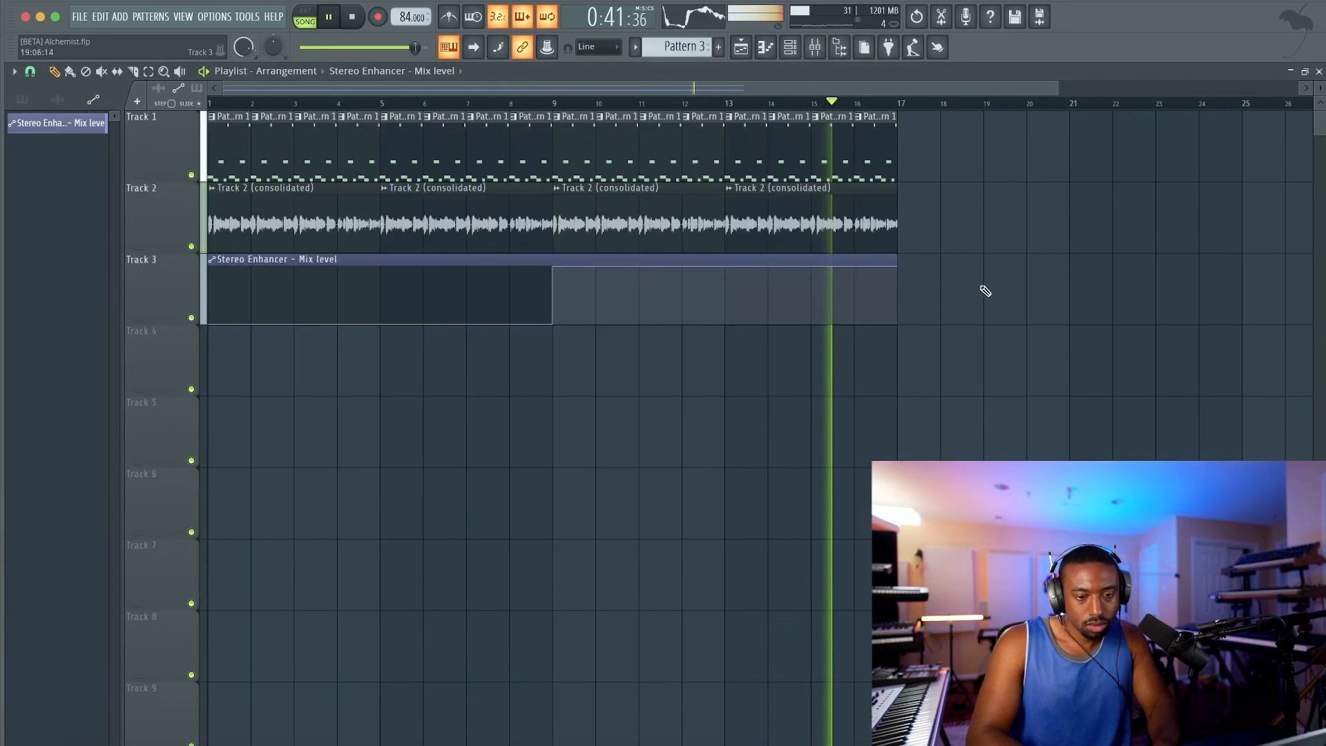
pyautogui.click(816, 50)
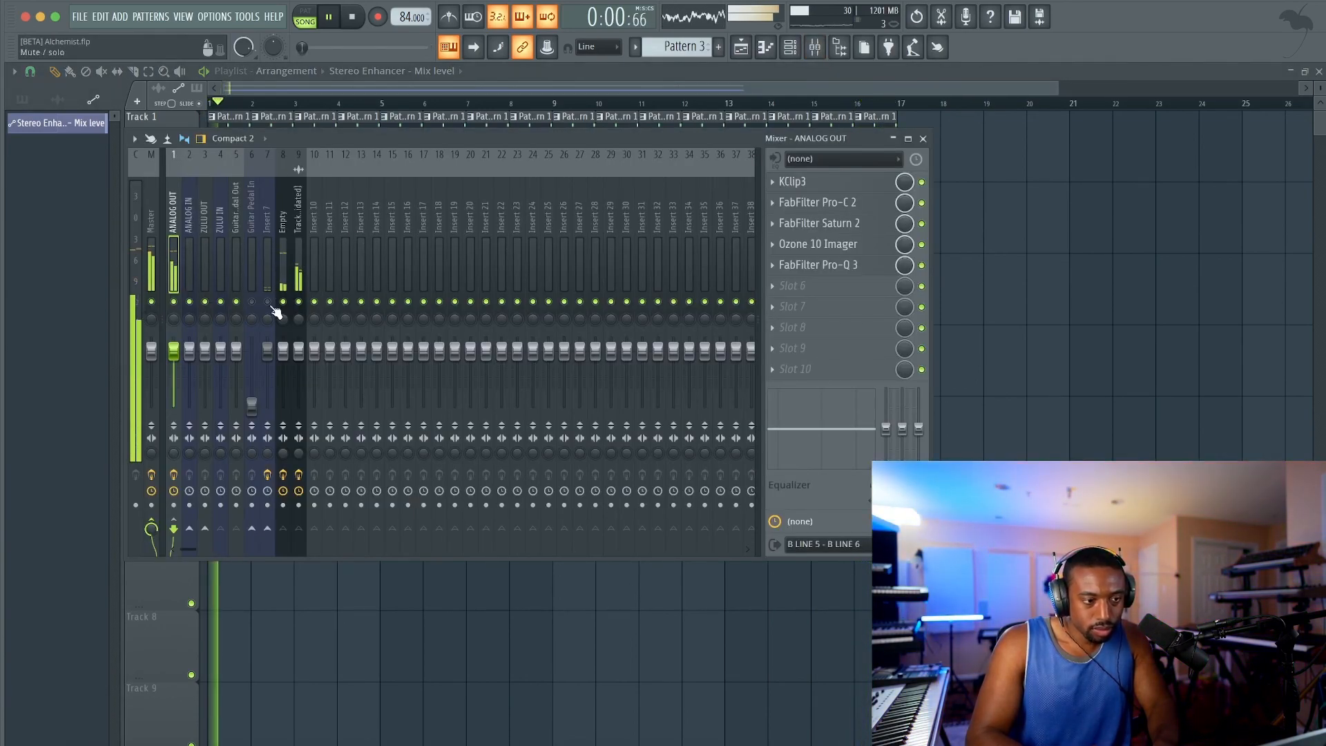
pyautogui.press('F9')
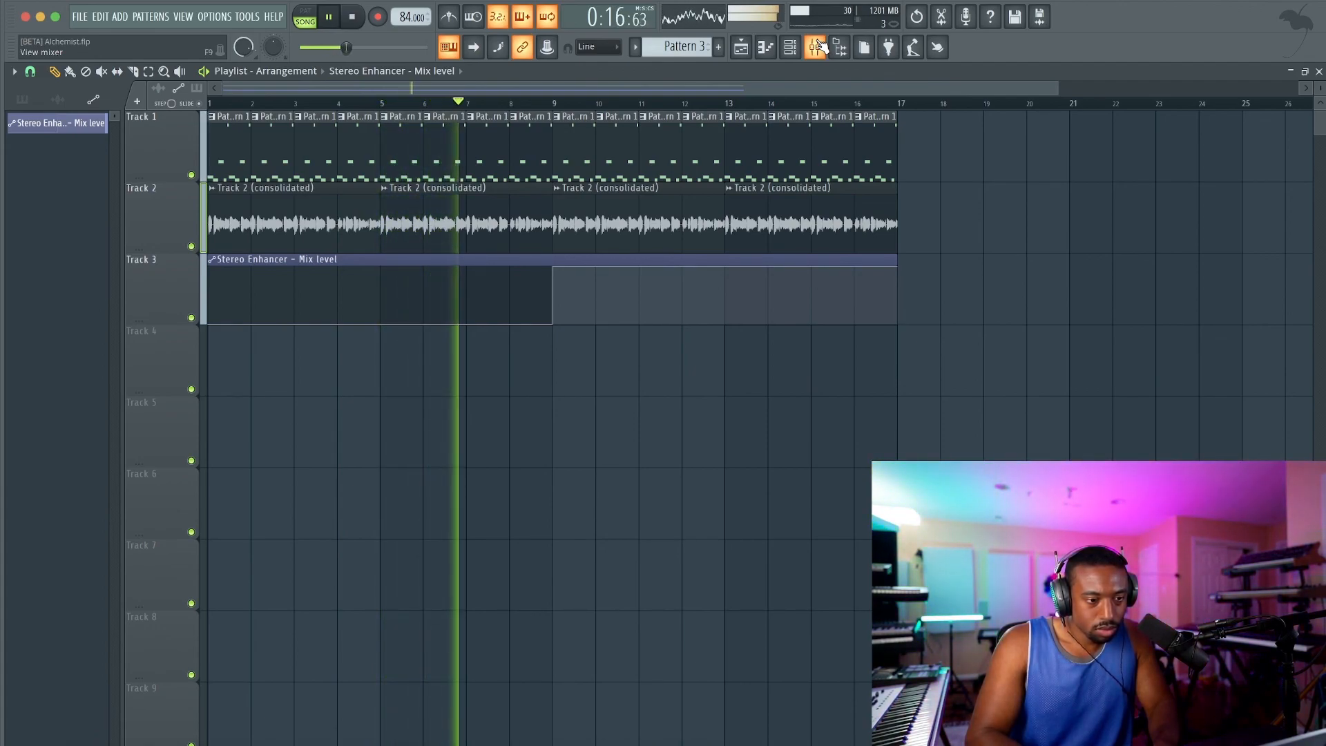
# Save the project and colour Patterns 1 to 3 with a gradient from pink to light violet.
pyautogui.hotkey('ctrl', 's')
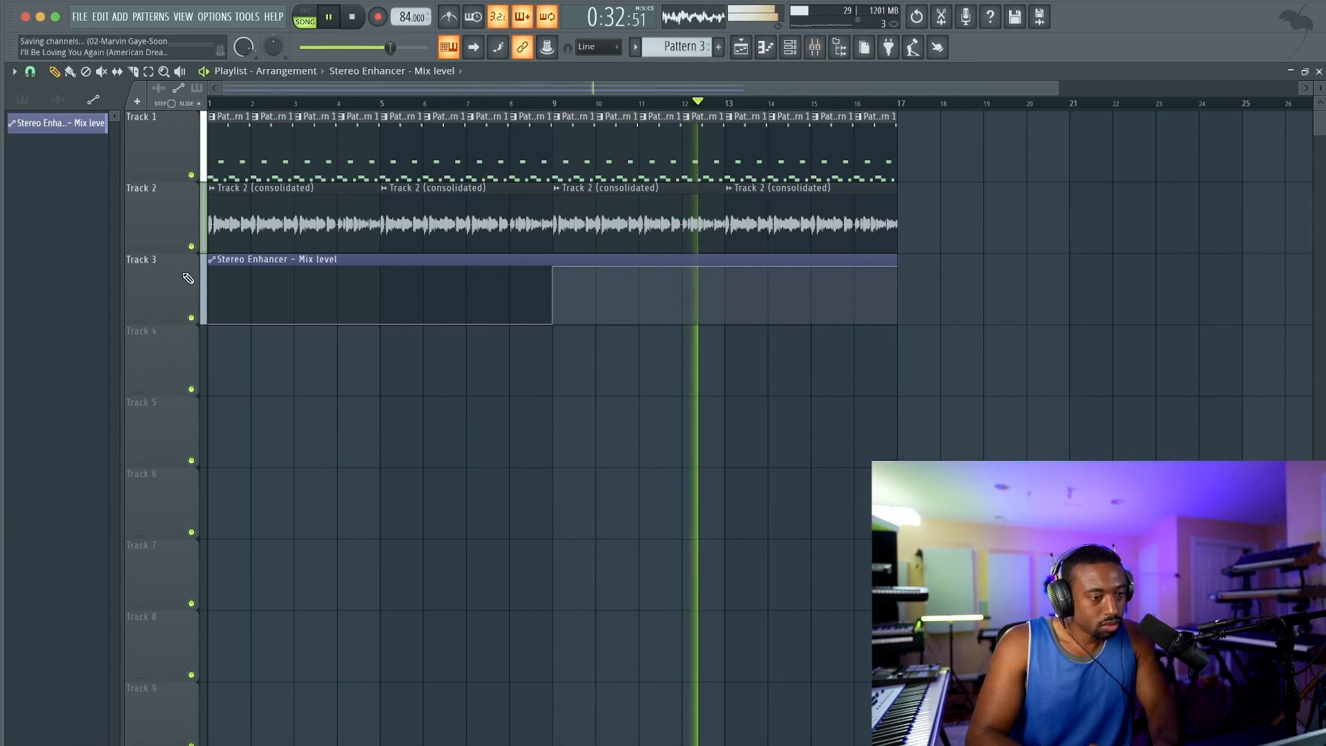
pyautogui.click(32, 102)
pyautogui.click(47, 118)
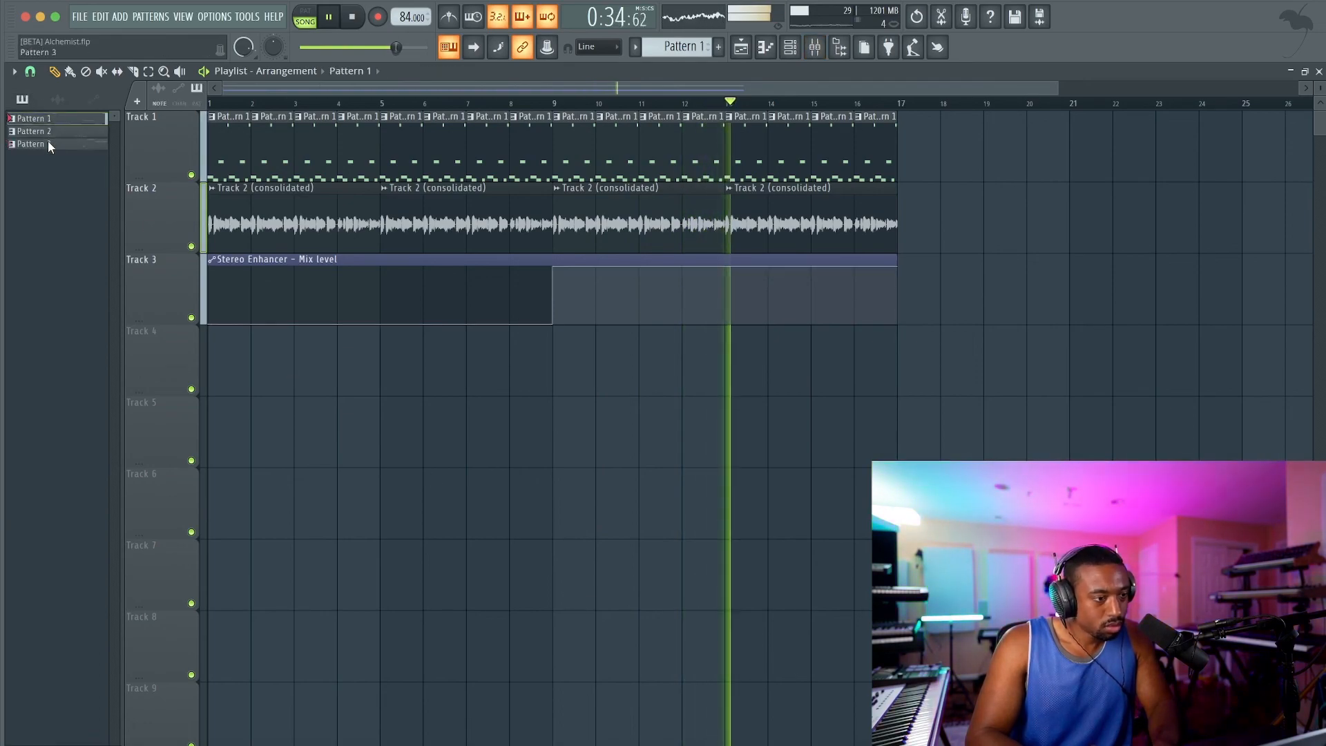
pyautogui.rightClick(47, 143)
pyautogui.click(117, 213)
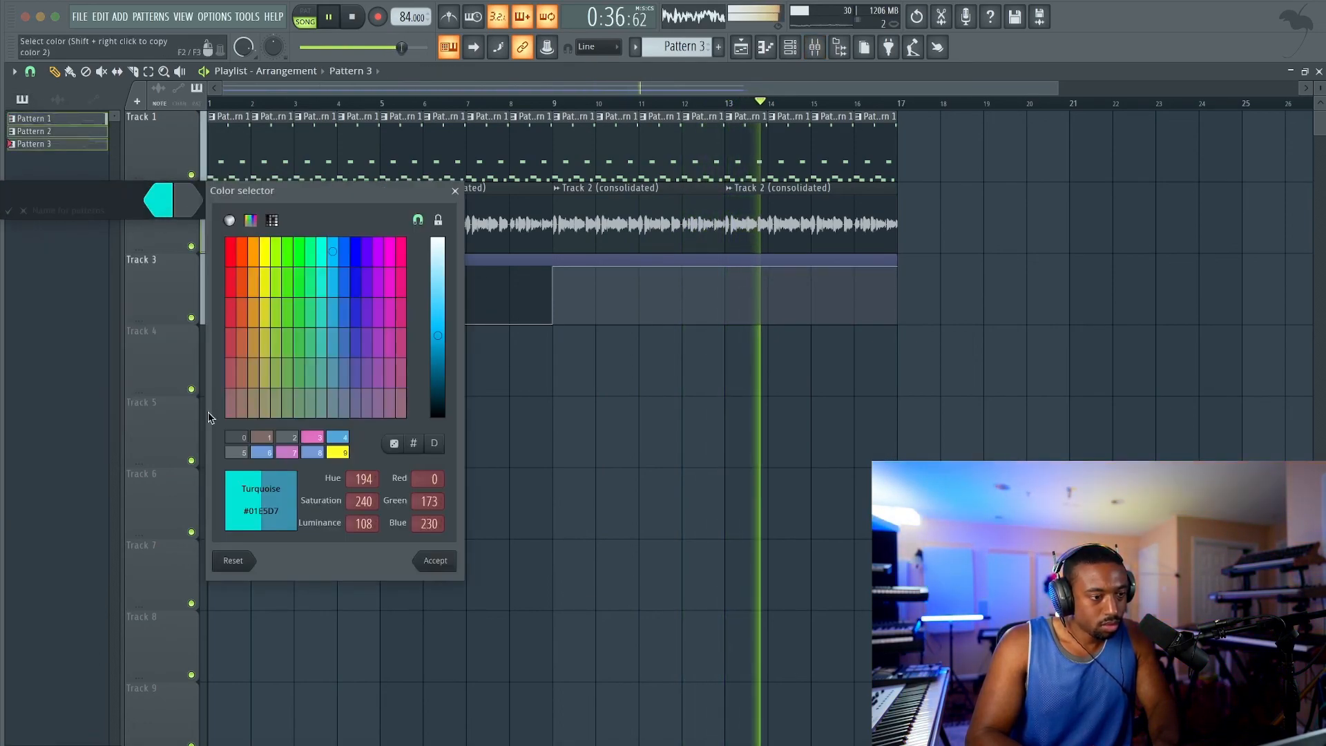
pyautogui.click(281, 453)
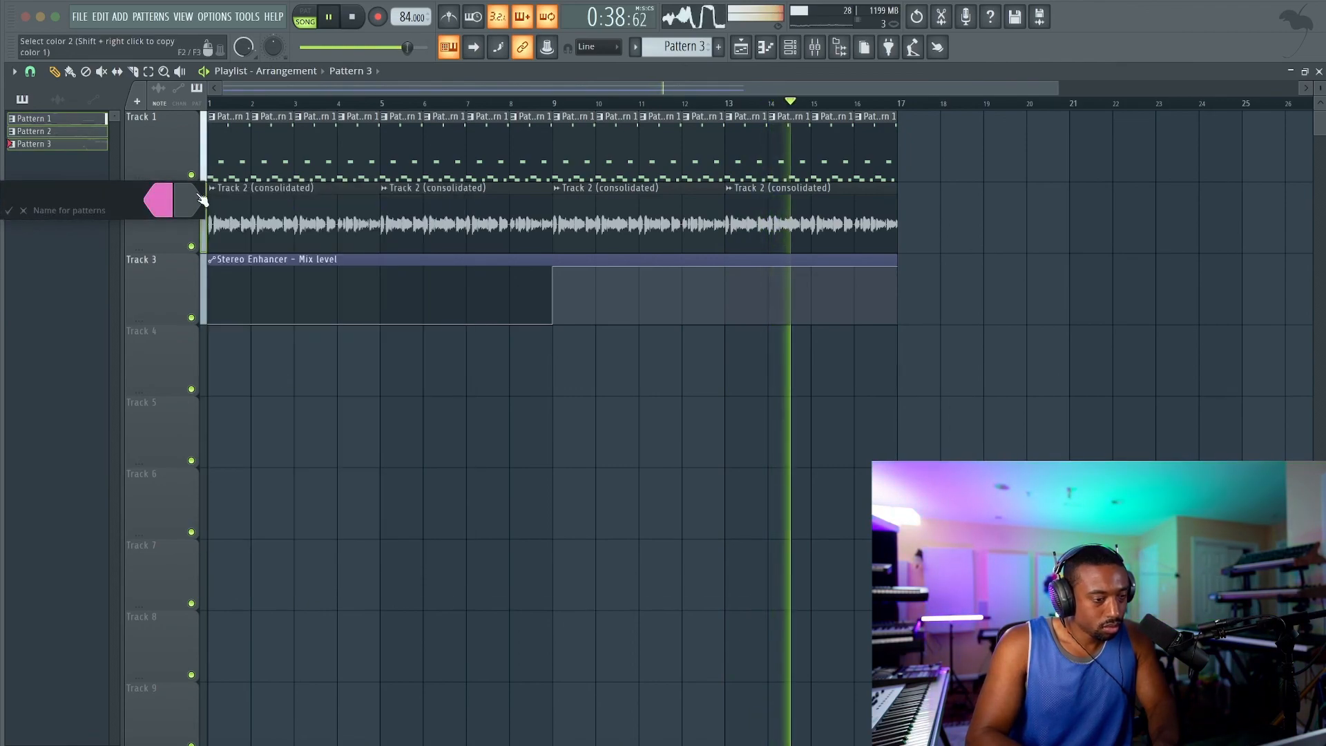
pyautogui.click(267, 453)
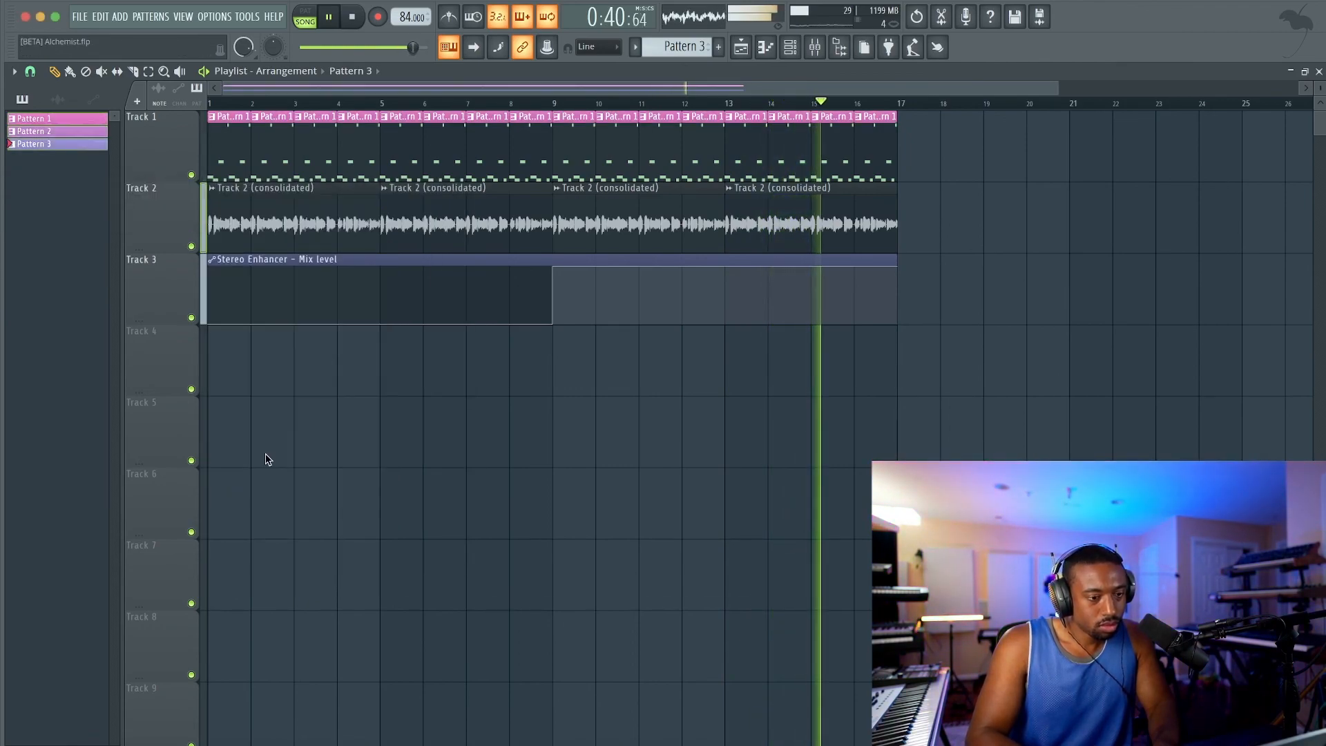
# Select the Track 2 (consolidated) audio clip in the picker and check the mixer's tracks.
pyautogui.click(57, 99)
pyautogui.click(68, 332)
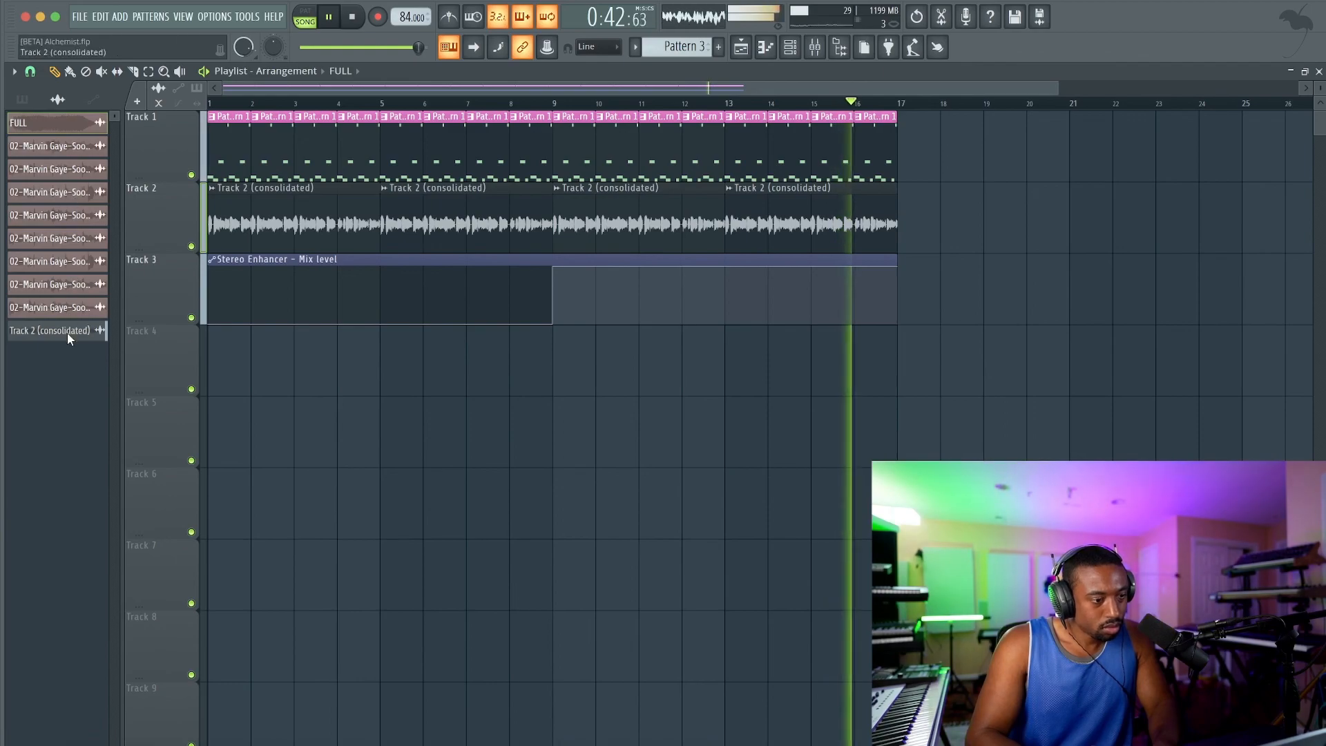
pyautogui.press('F9')
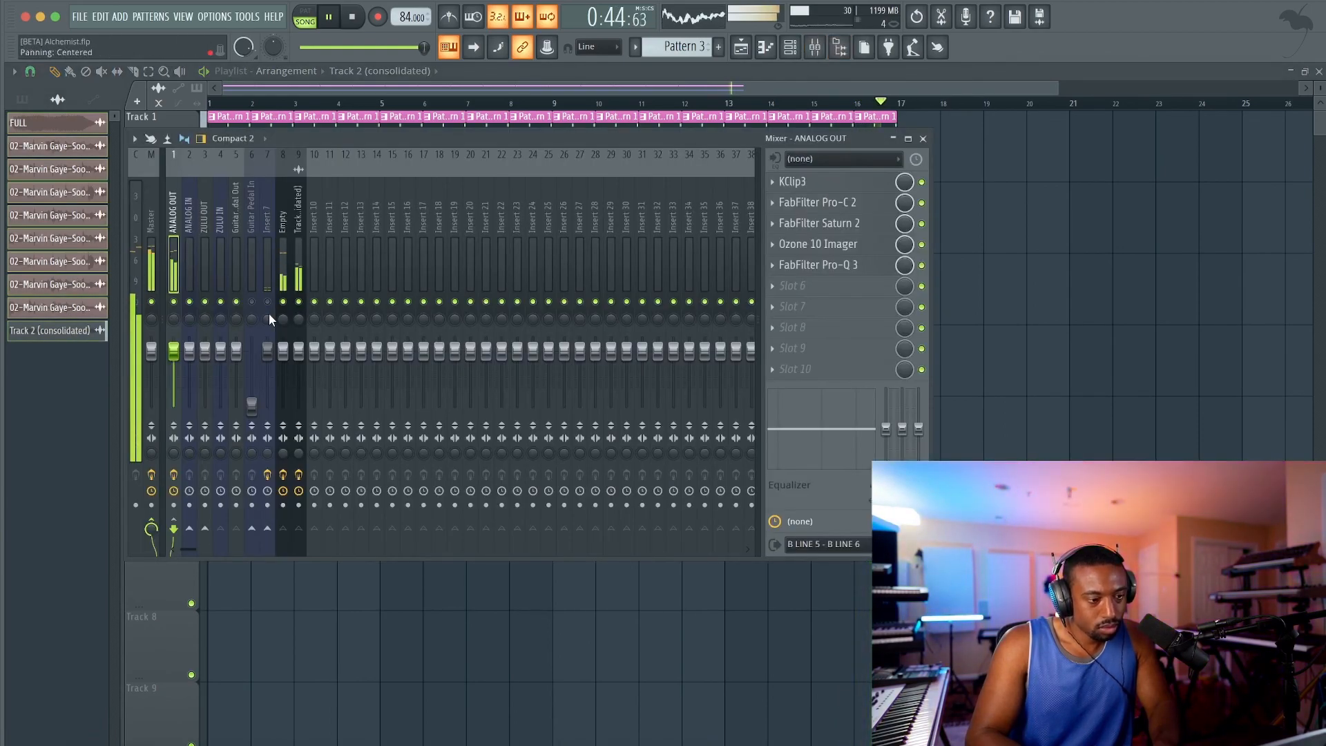
pyautogui.press('F9')
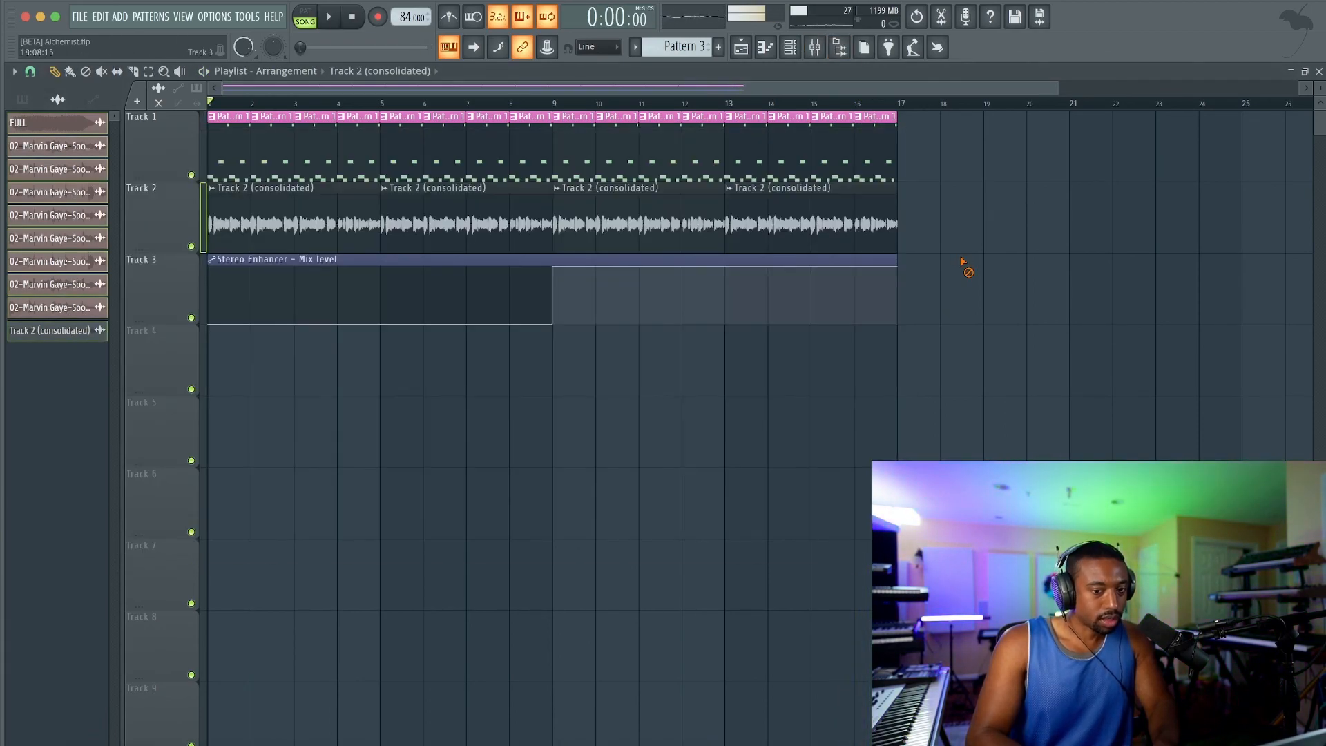